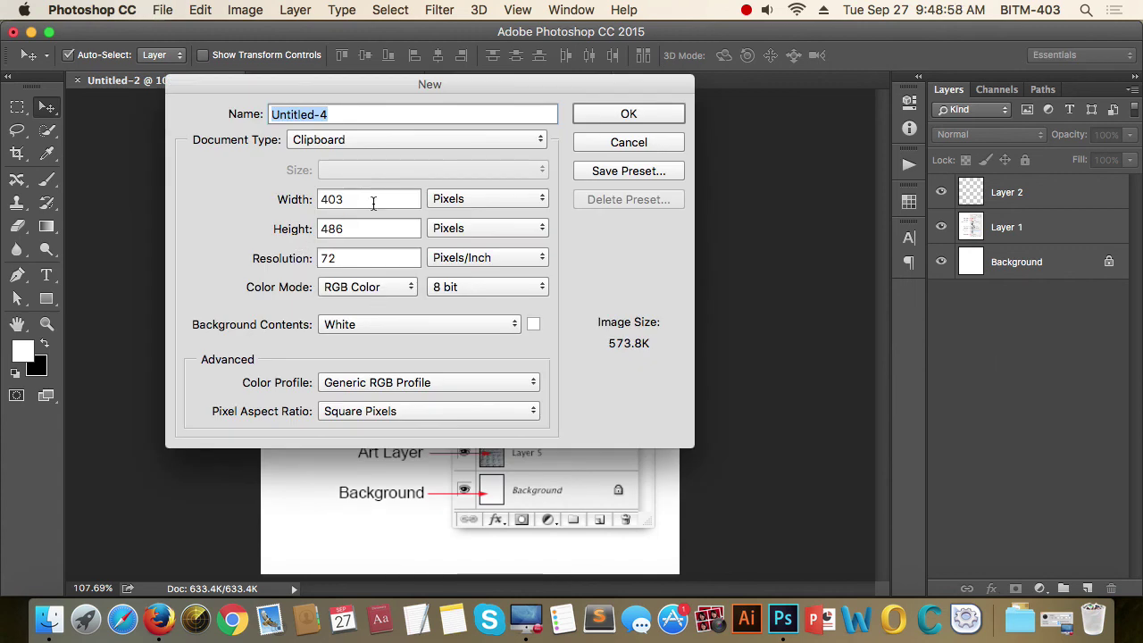
- Create a new 1080 × 800 px document with a white background
{"action": "key", "text": "Tab"}
{"action": "type", "text": "108"}
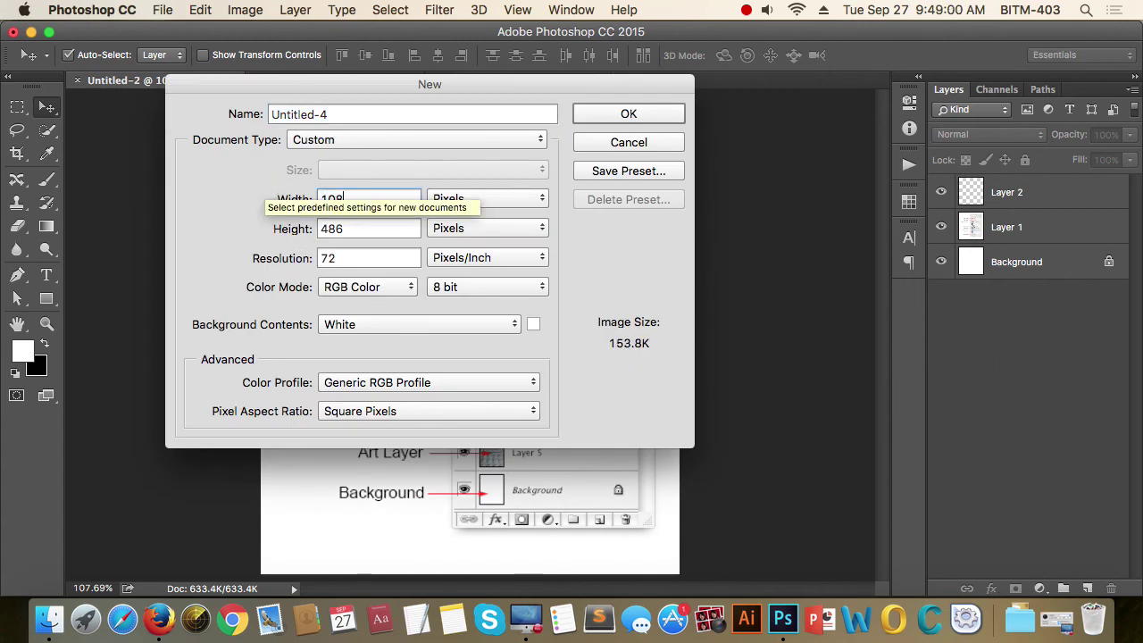
{"action": "type", "text": "0"}
{"action": "key", "text": "Tab"}
{"action": "type", "text": "800"}
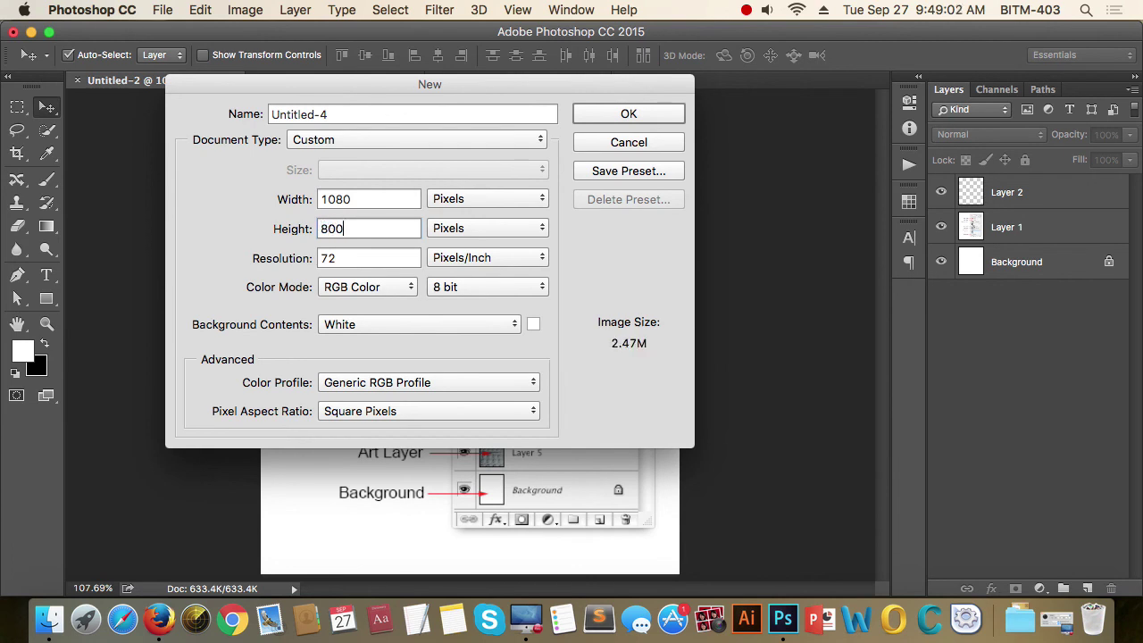
{"action": "key", "text": "Return"}
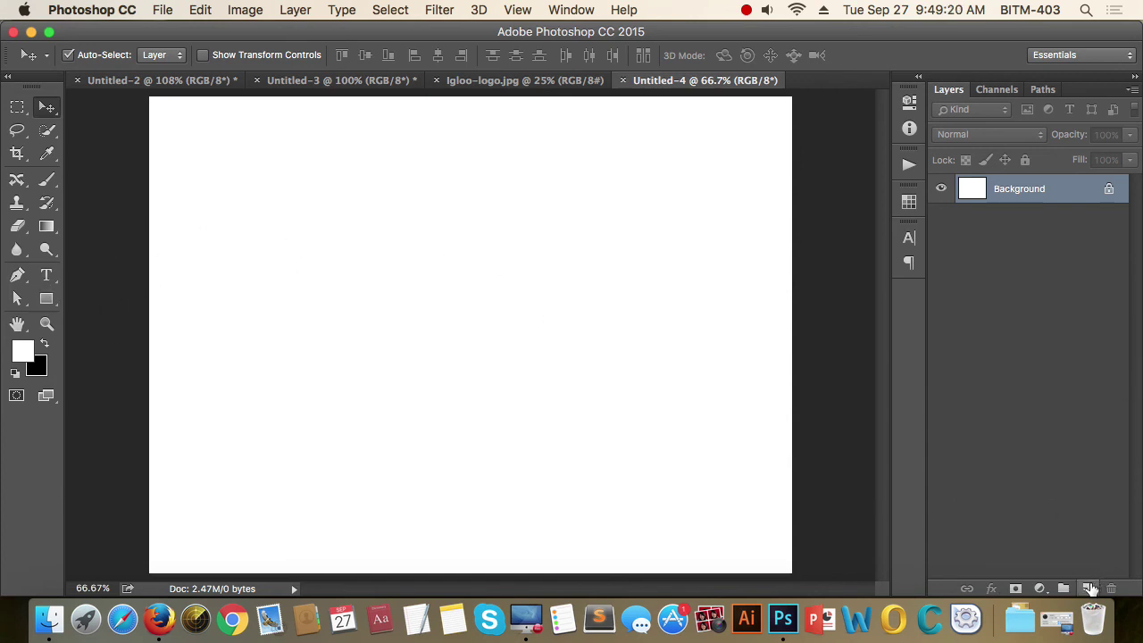
- Draw a rectangle shape near the canvas centre, discarding an empty layer added first
{"action": "left_click", "coordinate": [1088, 590]}
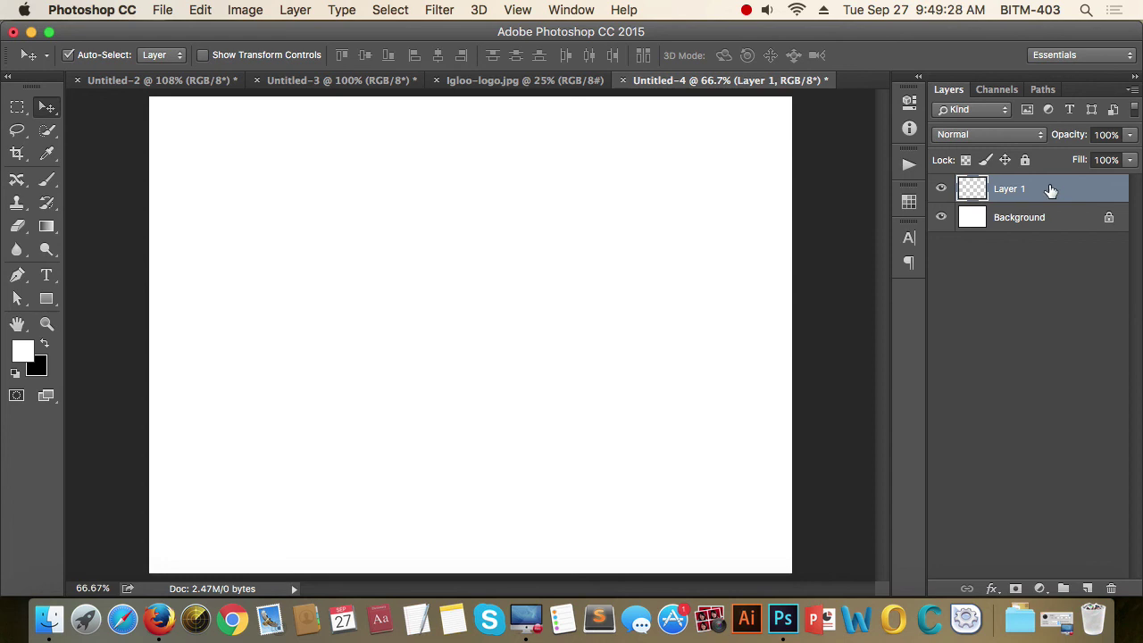
{"action": "key", "text": "Delete"}
{"action": "left_click", "coordinate": [47, 298]}
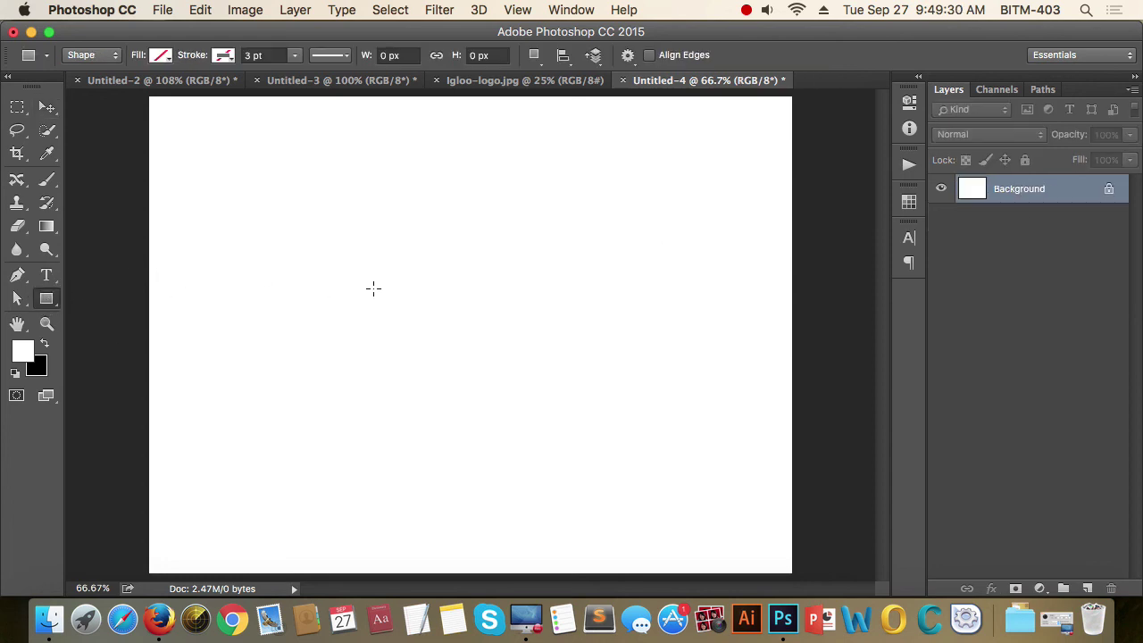
{"action": "left_click_drag", "start_coordinate": [346, 225], "coordinate": [578, 393]}
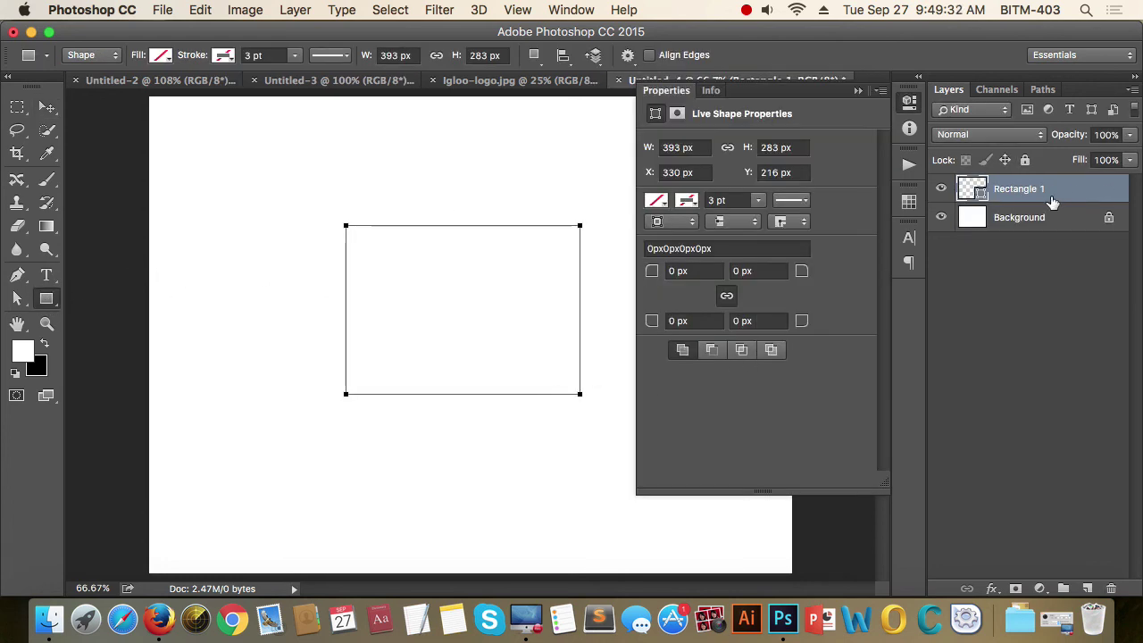
{"action": "left_click", "coordinate": [858, 91]}
- Set the Rectangle 1 shape's fill colour to black
{"action": "left_click", "coordinate": [163, 55]}
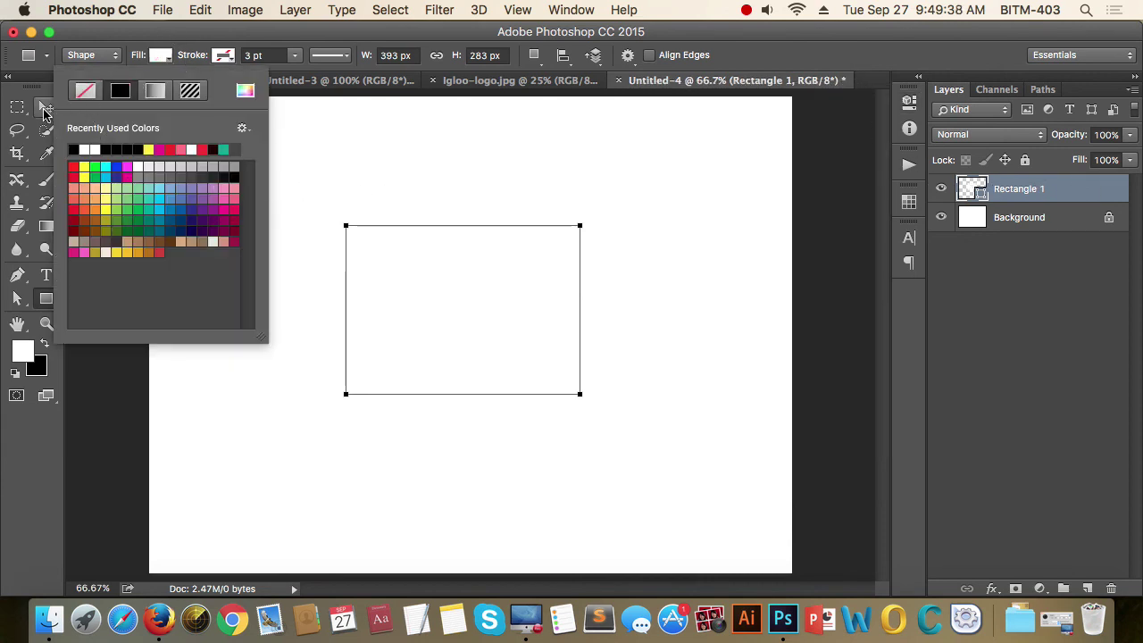
{"action": "left_click", "coordinate": [46, 108]}
{"action": "double_click", "coordinate": [978, 190]}
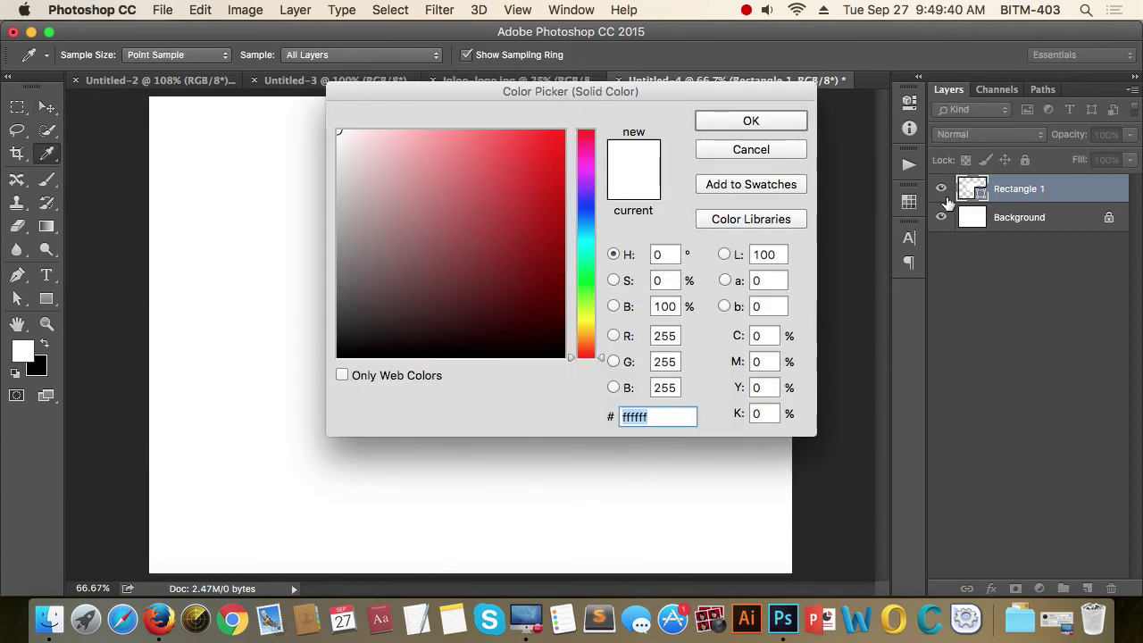
{"action": "left_click_drag", "start_coordinate": [528, 314], "coordinate": [602, 375]}
{"action": "left_click", "coordinate": [748, 122]}
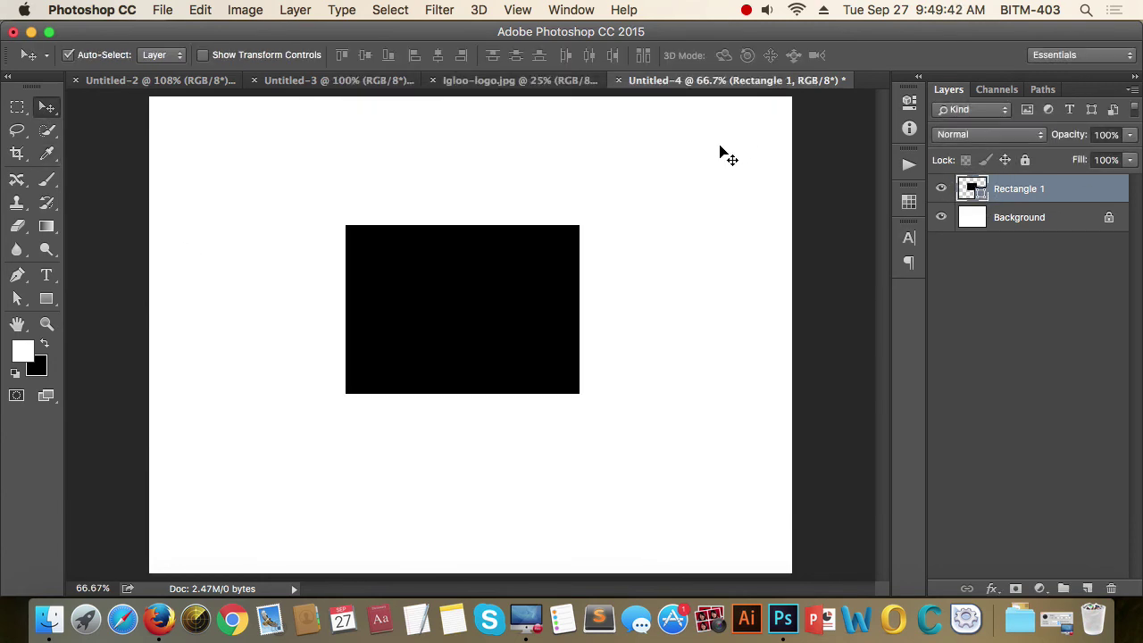
- Reposition the black rectangle toward the centre of the canvas
{"action": "left_click_drag", "start_coordinate": [472, 280], "coordinate": [490, 262]}
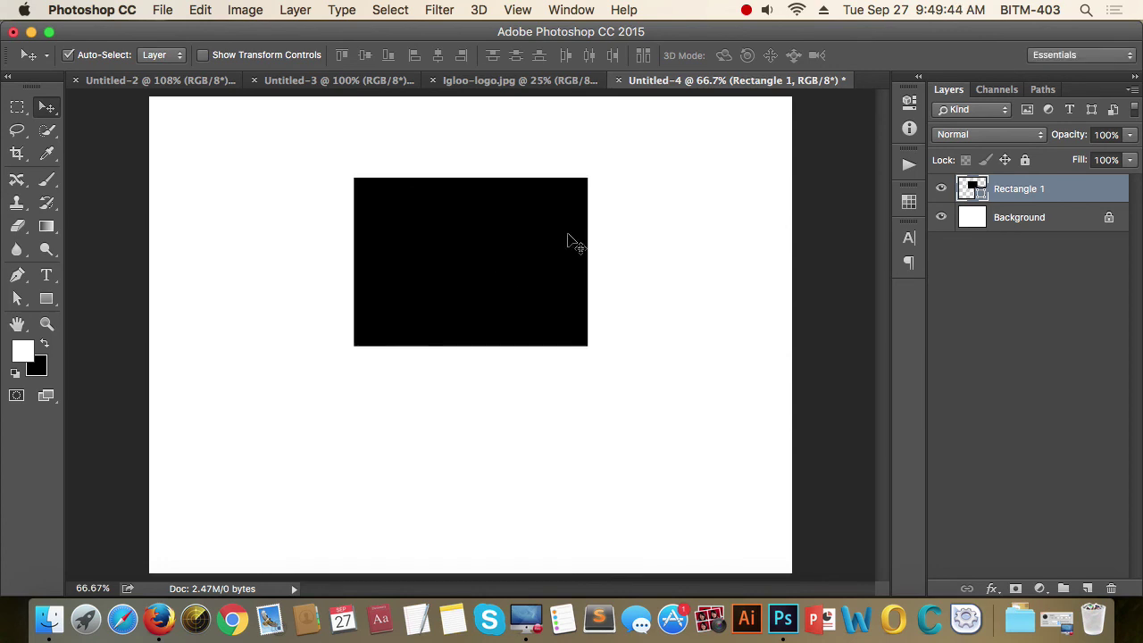
{"action": "scroll", "coordinate": [465, 275], "scroll_direction": "up", "scroll_amount": 1}
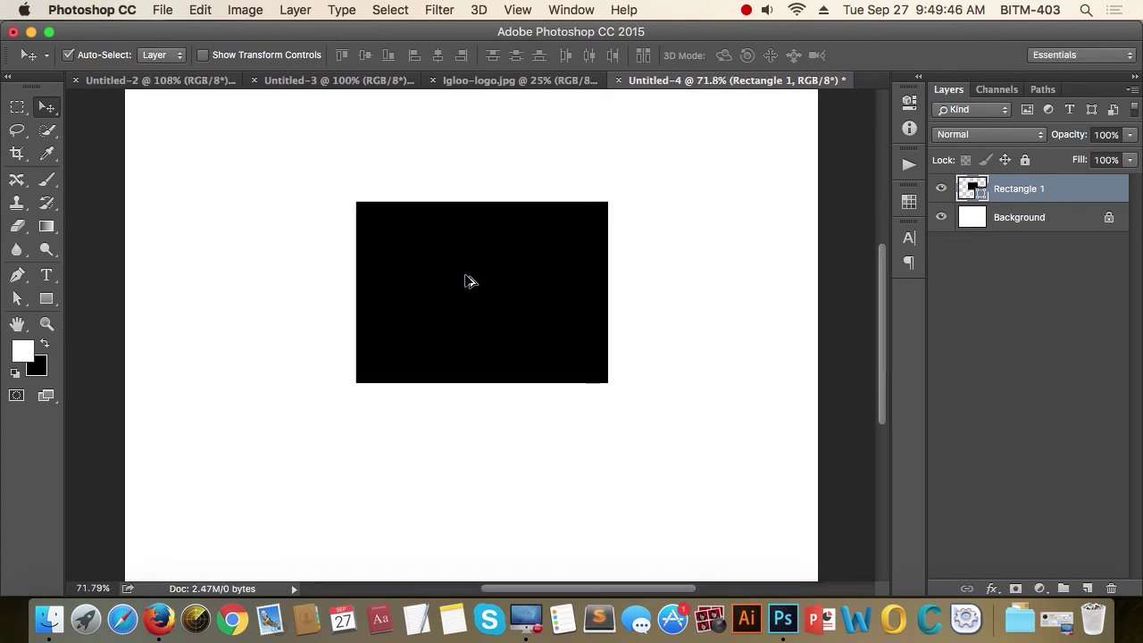
{"action": "mouse_move", "coordinate": [464, 258]}
{"action": "left_mouse_down"}
{"action": "mouse_move", "coordinate": [552, 269]}
{"action": "mouse_move", "coordinate": [498, 268]}
{"action": "left_mouse_up"}
{"action": "scroll", "coordinate": [486, 267], "scroll_direction": "up", "scroll_amount": 2}
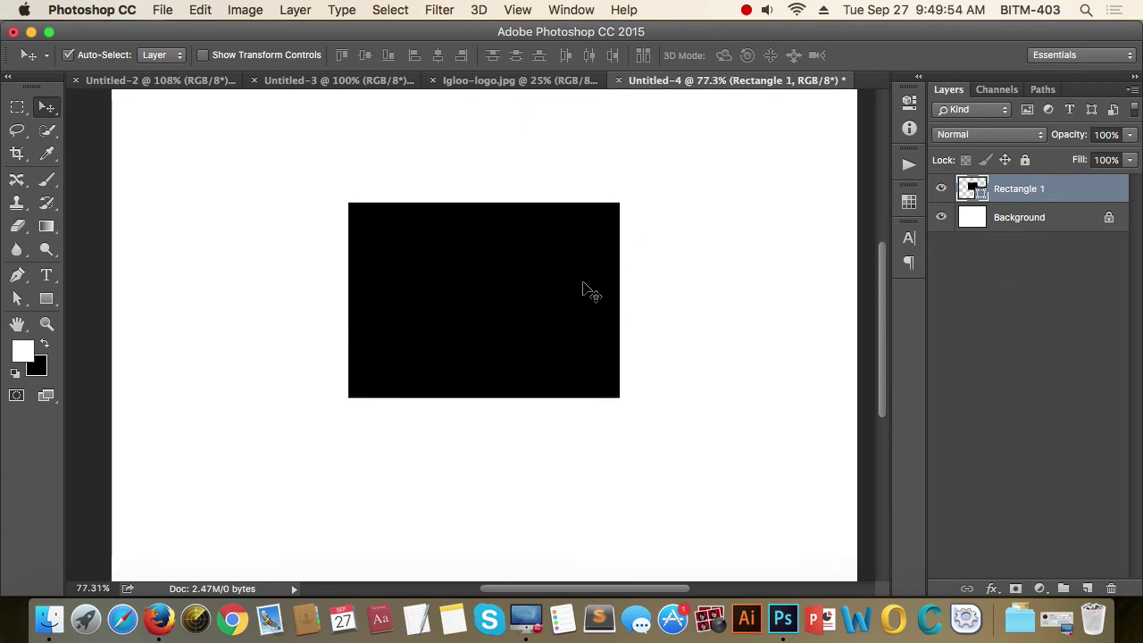
{"action": "left_click_drag", "start_coordinate": [586, 288], "coordinate": [731, 229]}
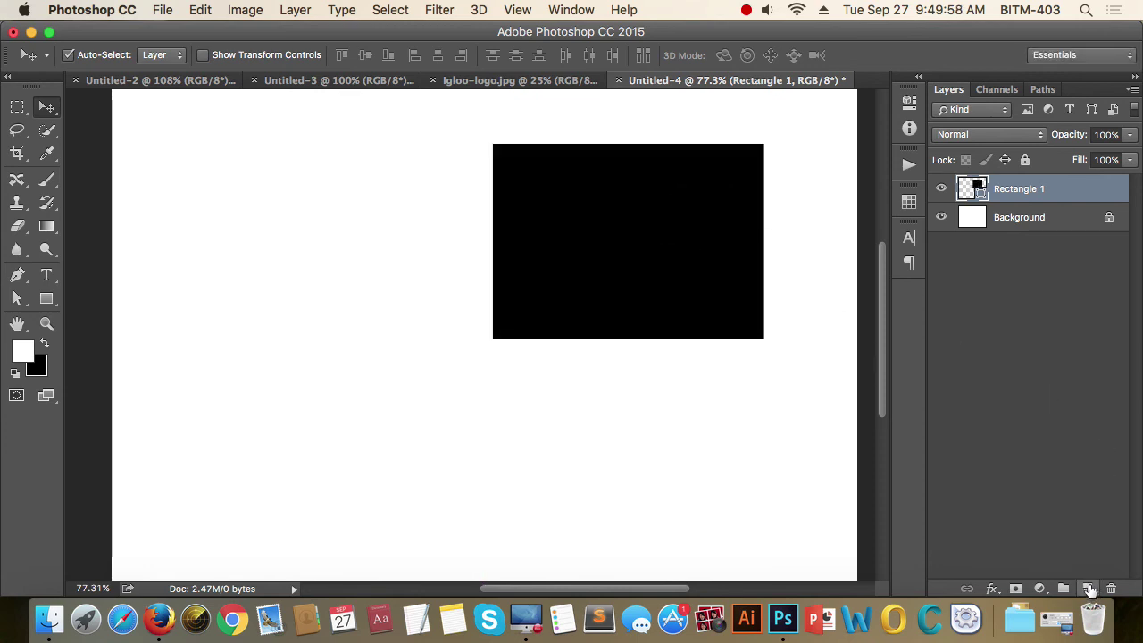
{"action": "left_click", "coordinate": [676, 263]}
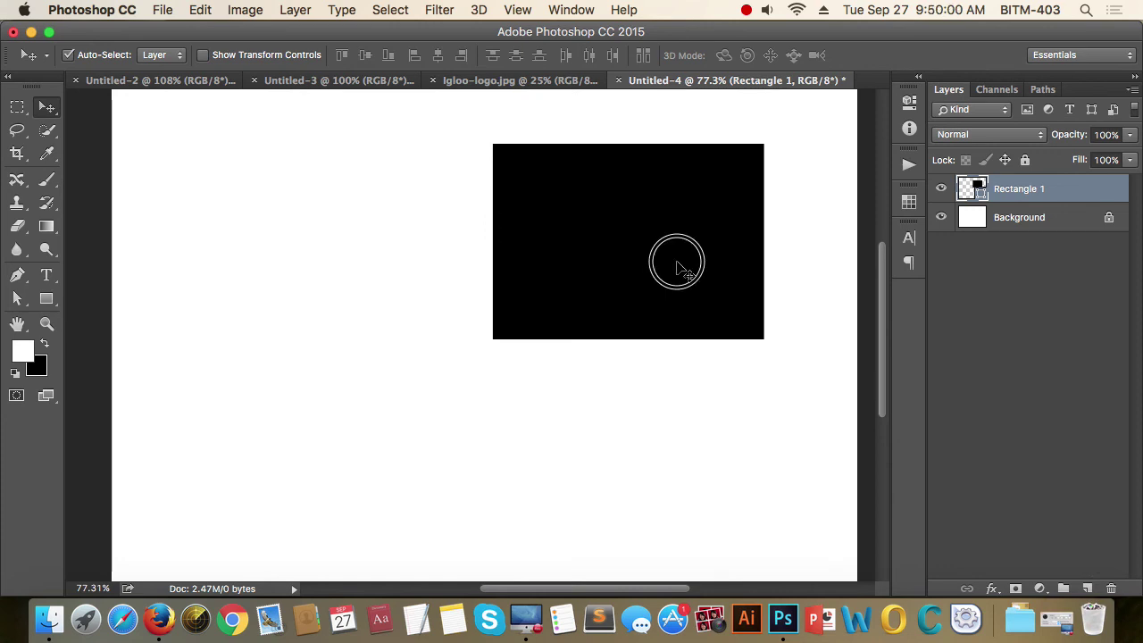
{"action": "left_click_drag", "start_coordinate": [676, 263], "coordinate": [651, 254]}
{"action": "left_click", "coordinate": [664, 250]}
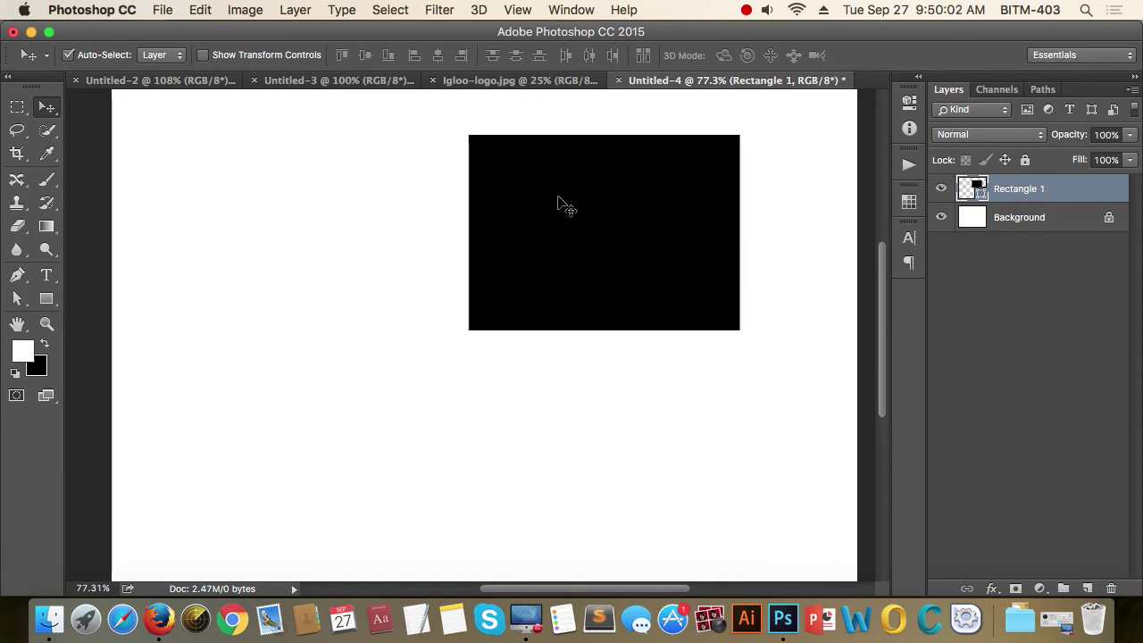
{"action": "left_click_drag", "start_coordinate": [625, 196], "coordinate": [515, 207]}
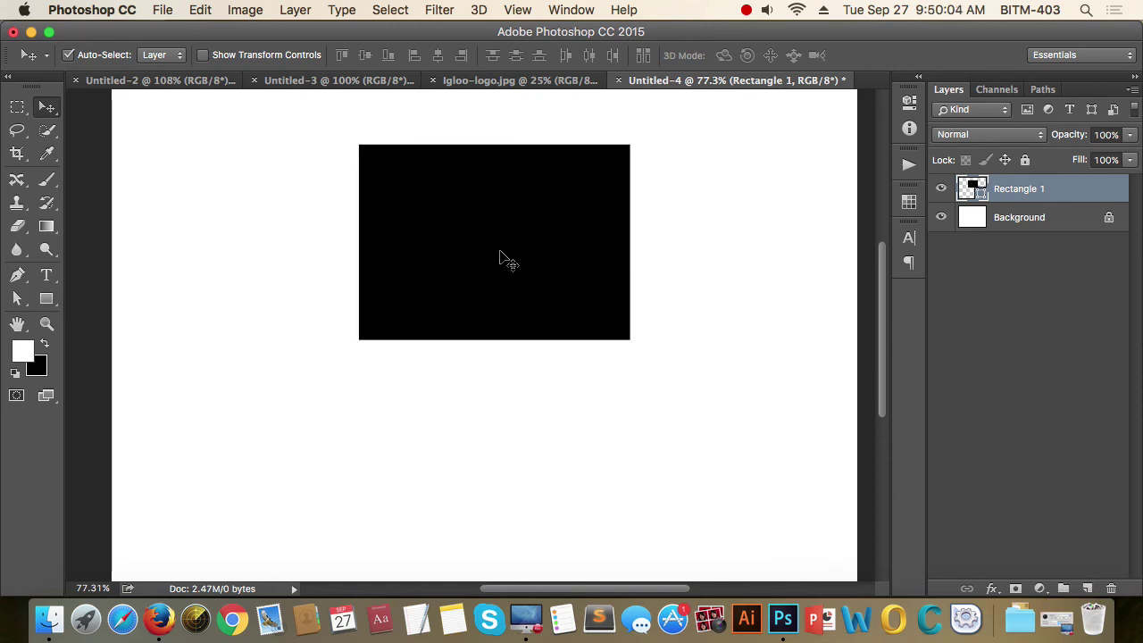
{"action": "mouse_move", "coordinate": [507, 250]}
{"action": "left_mouse_down"}
{"action": "mouse_move", "coordinate": [525, 293]}
{"action": "mouse_move", "coordinate": [422, 235]}
{"action": "left_mouse_up"}
- Test 29% opacity, restore 100%, and Alt-drag a duplicate offset down-right
{"action": "left_click", "coordinate": [1128, 136]}
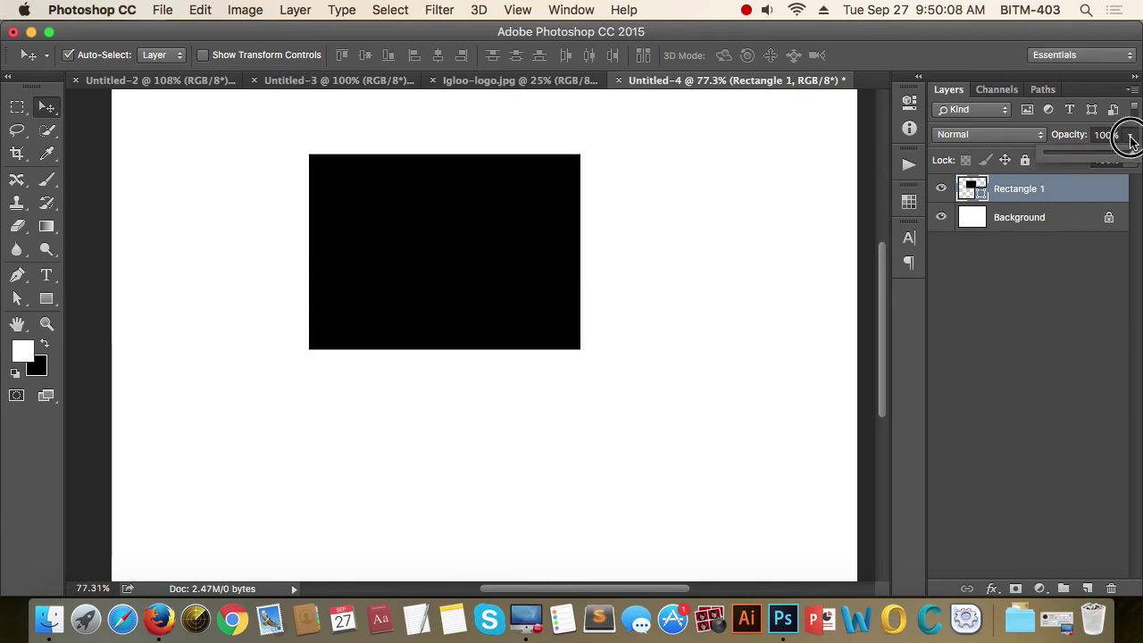
{"action": "left_click_drag", "start_coordinate": [1136, 158], "coordinate": [1069, 158]}
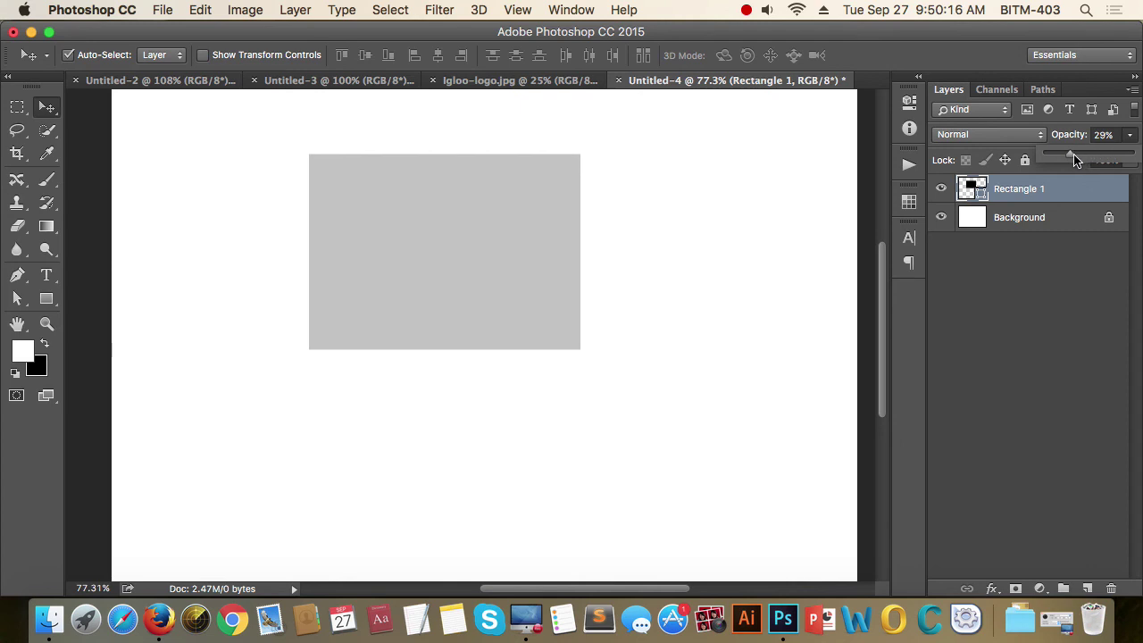
{"action": "left_click_drag", "start_coordinate": [1076, 159], "coordinate": [1134, 159]}
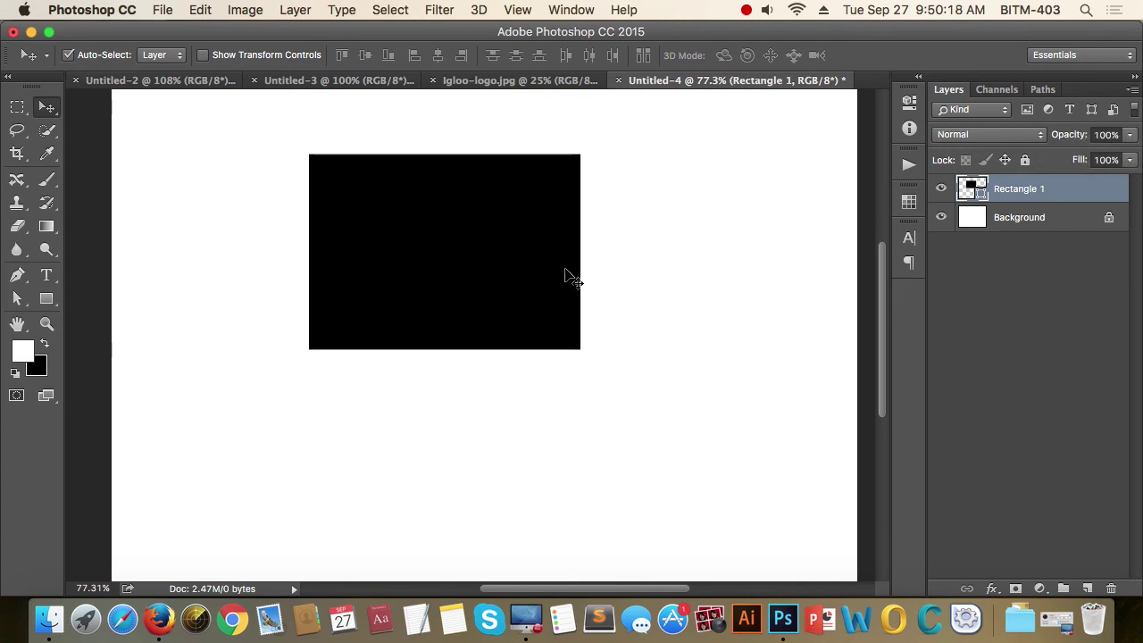
{"action": "left_click_drag", "start_coordinate": [496, 250], "coordinate": [574, 306]}
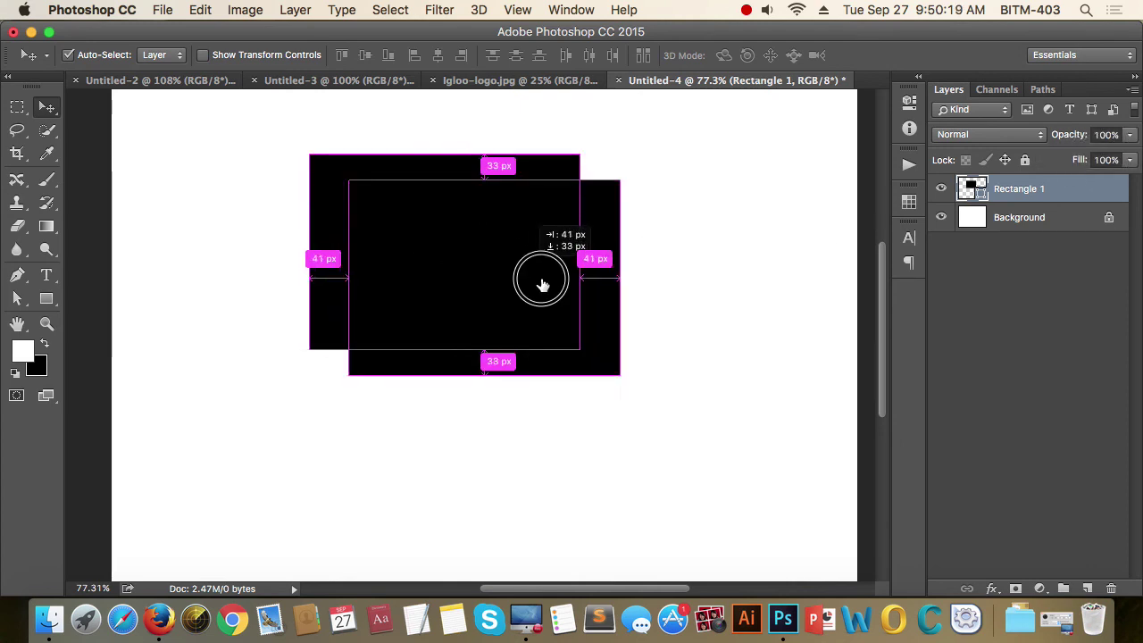
- Fade the offset rectangle copy to 38% opacity and toggle its visibility to compare
{"action": "left_click", "coordinate": [976, 388]}
{"action": "left_click", "coordinate": [1059, 191]}
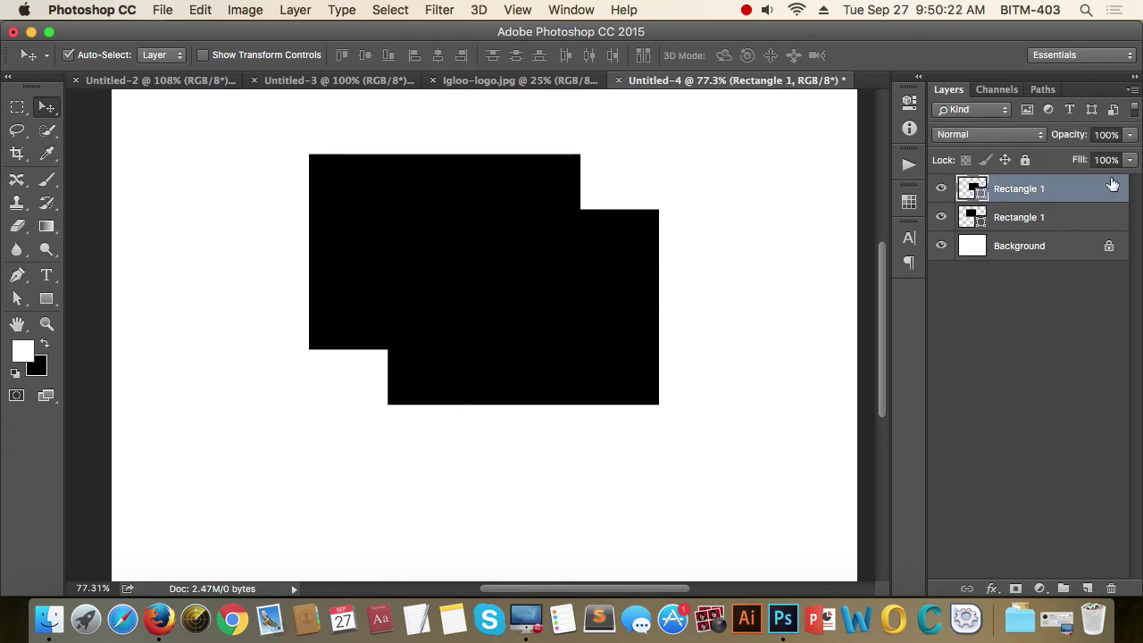
{"action": "left_click", "coordinate": [1133, 135]}
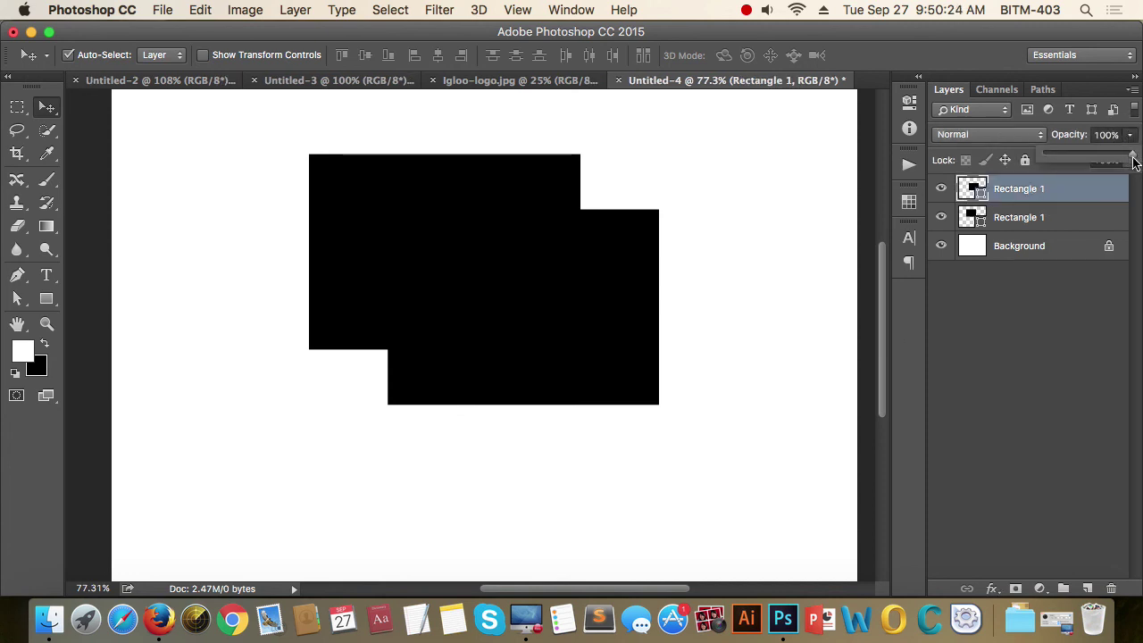
{"action": "left_click_drag", "start_coordinate": [1134, 160], "coordinate": [1079, 169]}
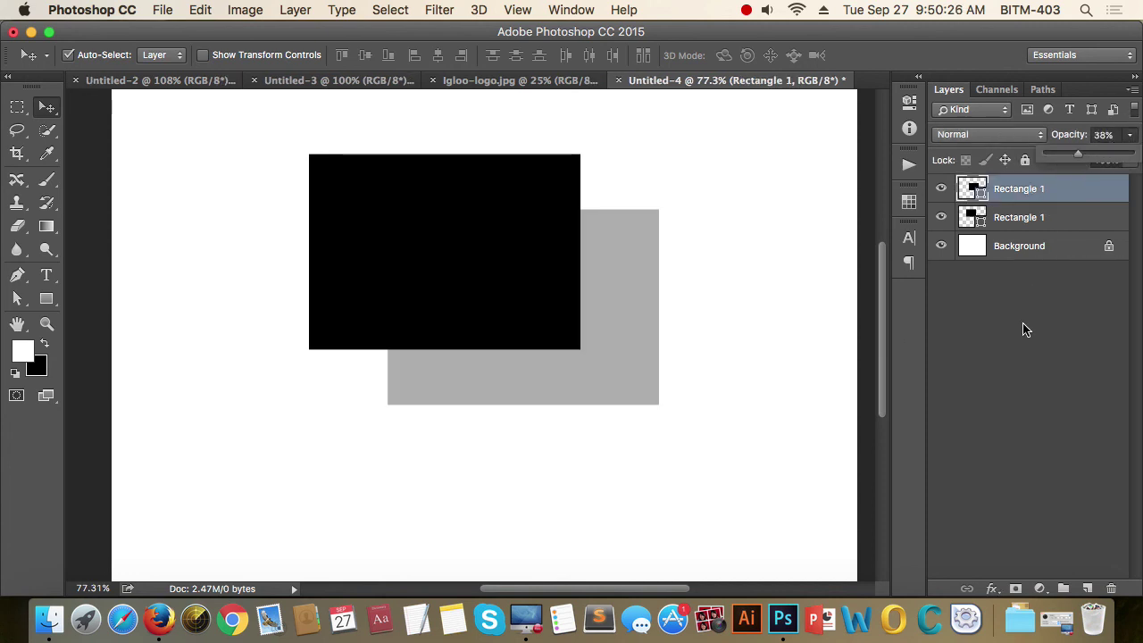
{"action": "left_click", "coordinate": [1024, 330]}
{"action": "left_click", "coordinate": [941, 189]}
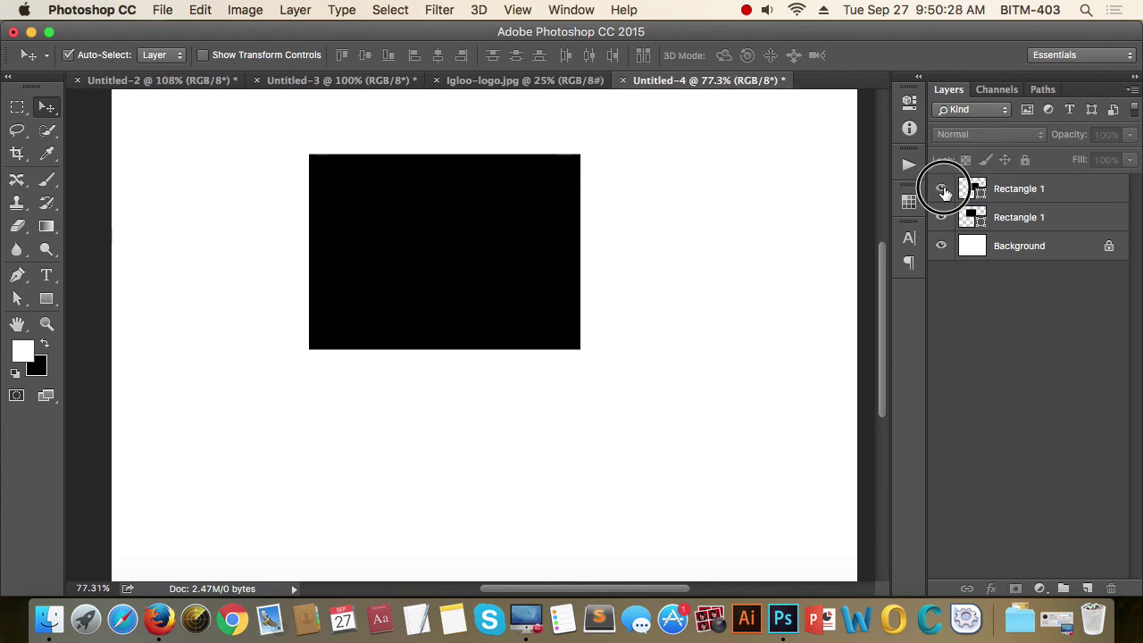
{"action": "left_click", "coordinate": [941, 190]}
- Restack the rectangle layers, keeping the lower at 100% and fading the top to 39%
{"action": "left_click", "coordinate": [1045, 190]}
{"action": "left_click", "coordinate": [1080, 219]}
{"action": "left_click_drag", "start_coordinate": [1085, 220], "coordinate": [1062, 183]}
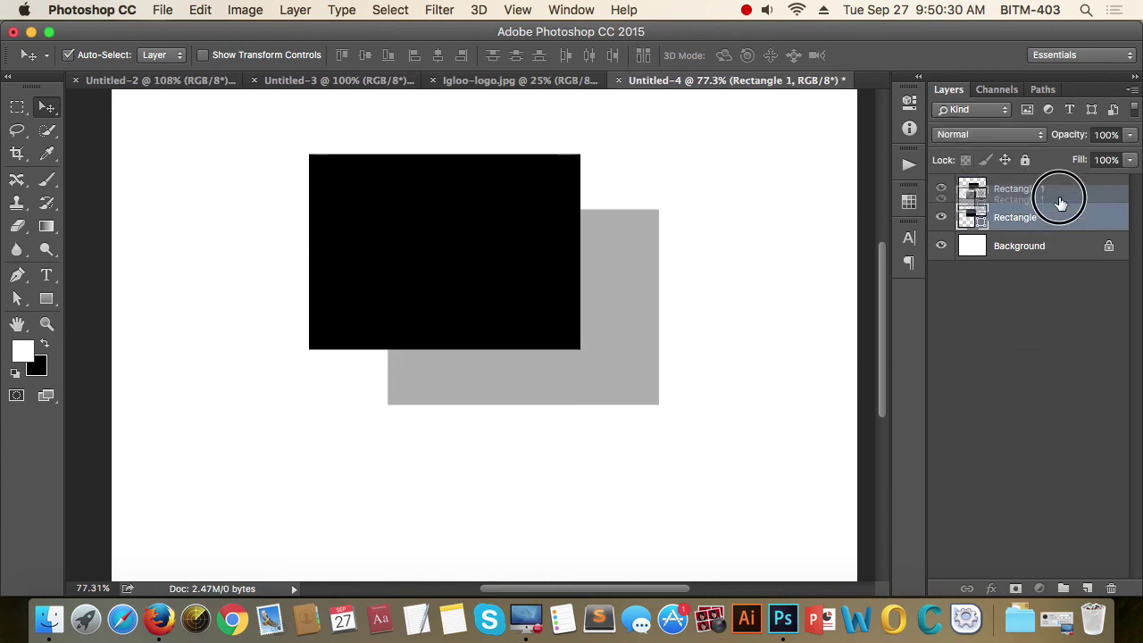
{"action": "left_click", "coordinate": [941, 189]}
{"action": "left_click", "coordinate": [941, 189]}
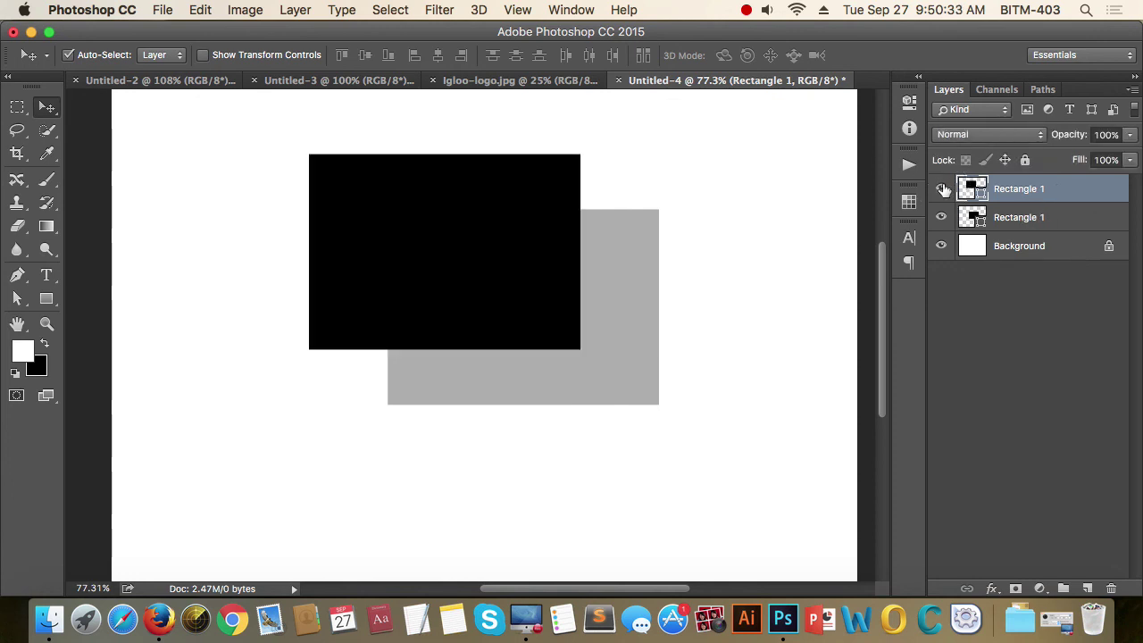
{"action": "left_click", "coordinate": [1026, 219]}
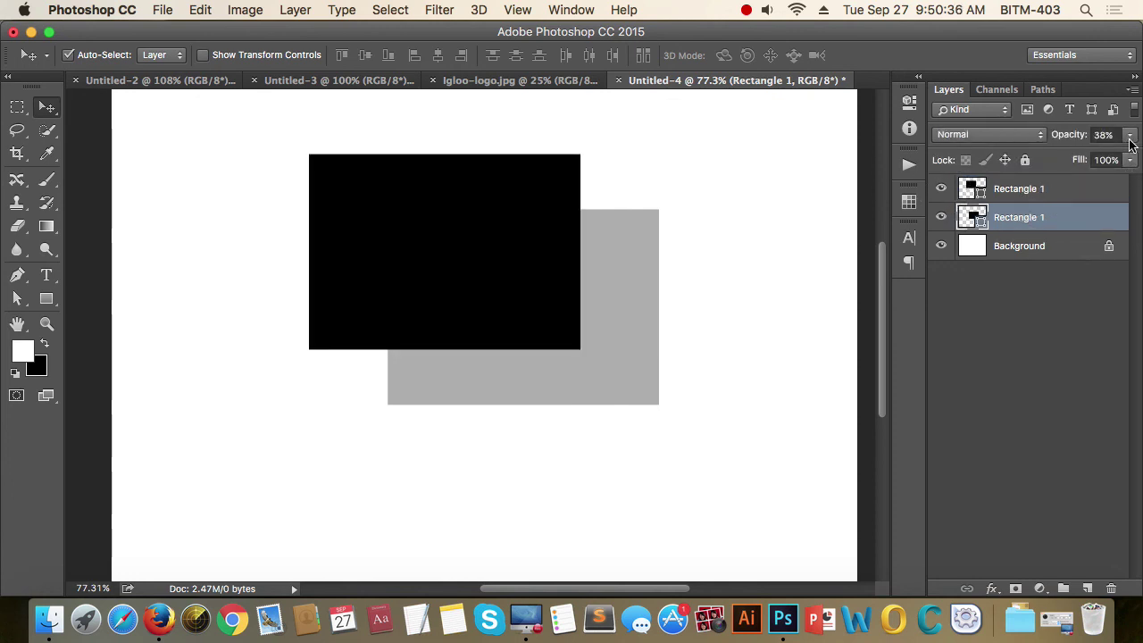
{"action": "left_click_drag", "start_coordinate": [1130, 134], "coordinate": [1136, 165]}
{"action": "left_click", "coordinate": [1074, 191]}
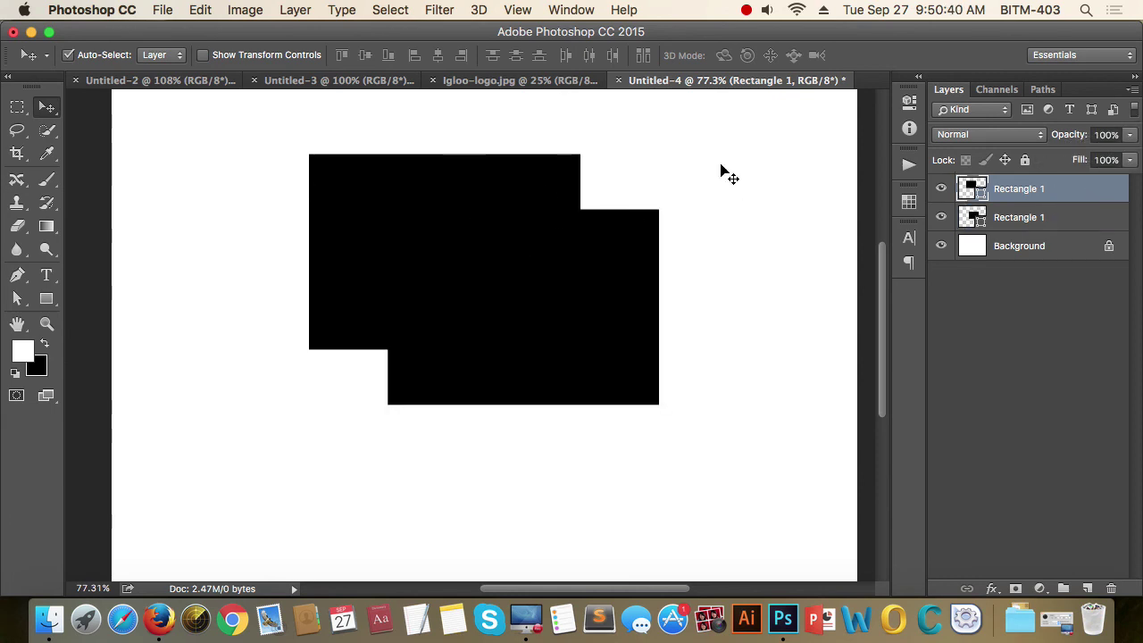
{"action": "left_click_drag", "start_coordinate": [1130, 135], "coordinate": [1080, 159]}
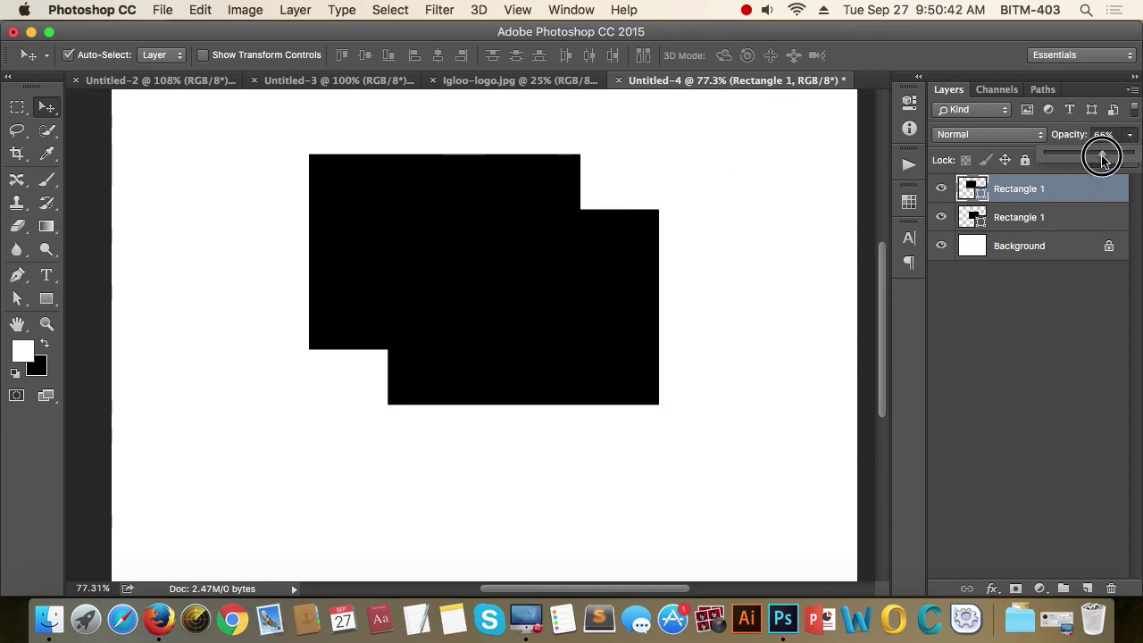
{"action": "left_click", "coordinate": [975, 395]}
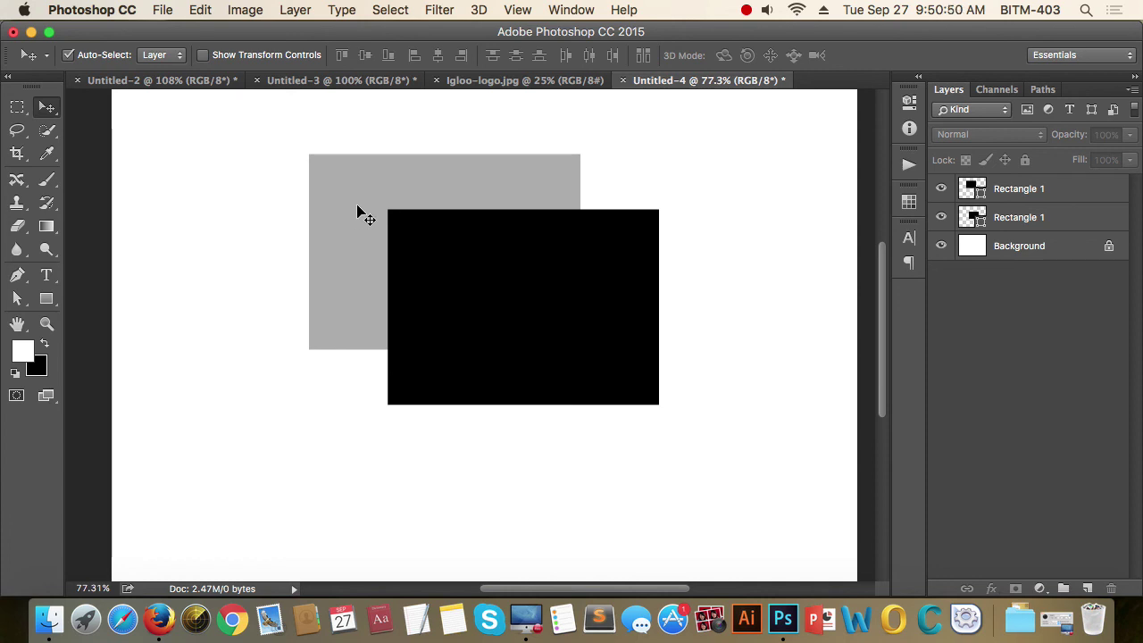
- Move the translucent grey rectangle left so it sits up-left of the black one
{"action": "left_click_drag", "start_coordinate": [359, 208], "coordinate": [295, 198]}
{"action": "mouse_move", "coordinate": [345, 242]}
{"action": "left_mouse_down"}
{"action": "mouse_move", "coordinate": [393, 228]}
{"action": "mouse_move", "coordinate": [371, 242]}
{"action": "left_mouse_up"}
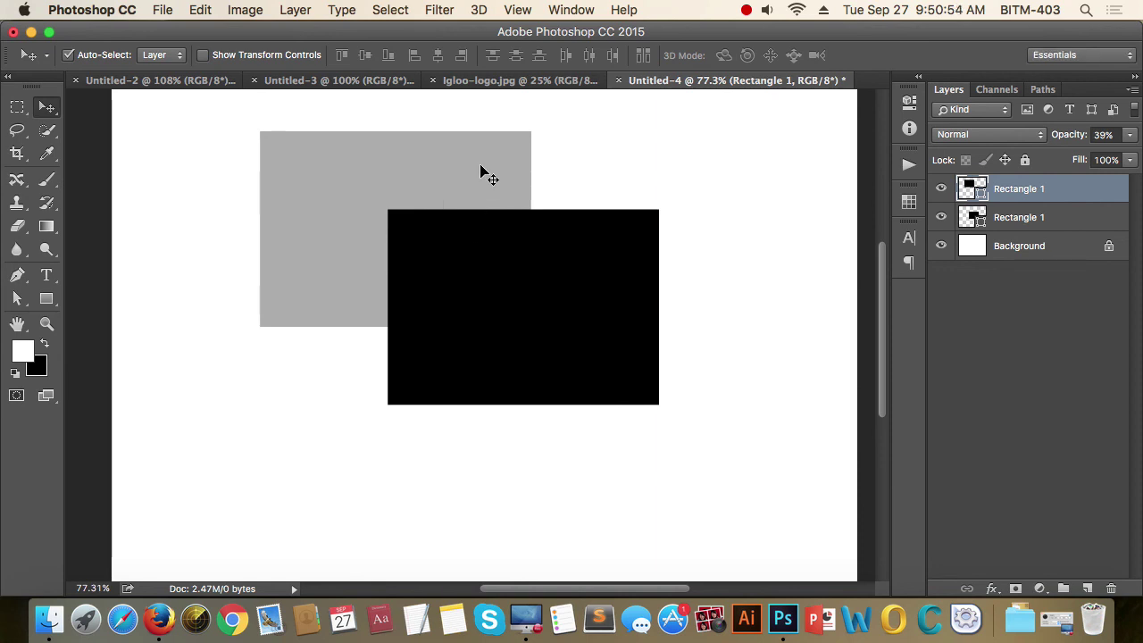
{"action": "mouse_move", "coordinate": [446, 173]}
{"action": "left_mouse_down"}
{"action": "mouse_move", "coordinate": [310, 168]}
{"action": "mouse_move", "coordinate": [409, 167]}
{"action": "left_mouse_up"}
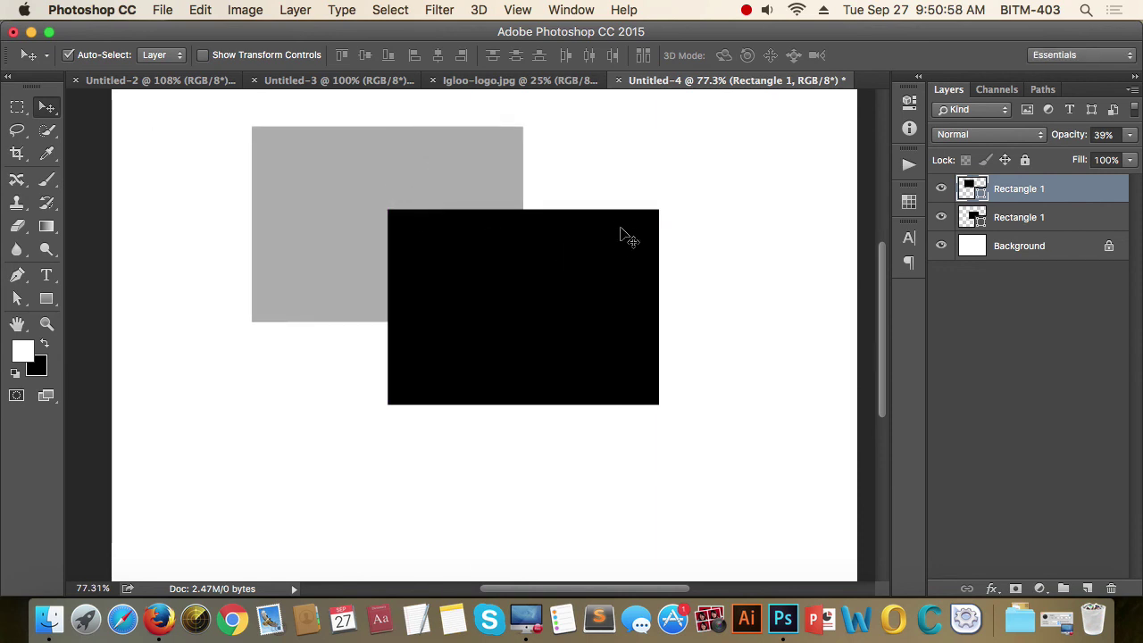
{"action": "left_click", "coordinate": [598, 254]}
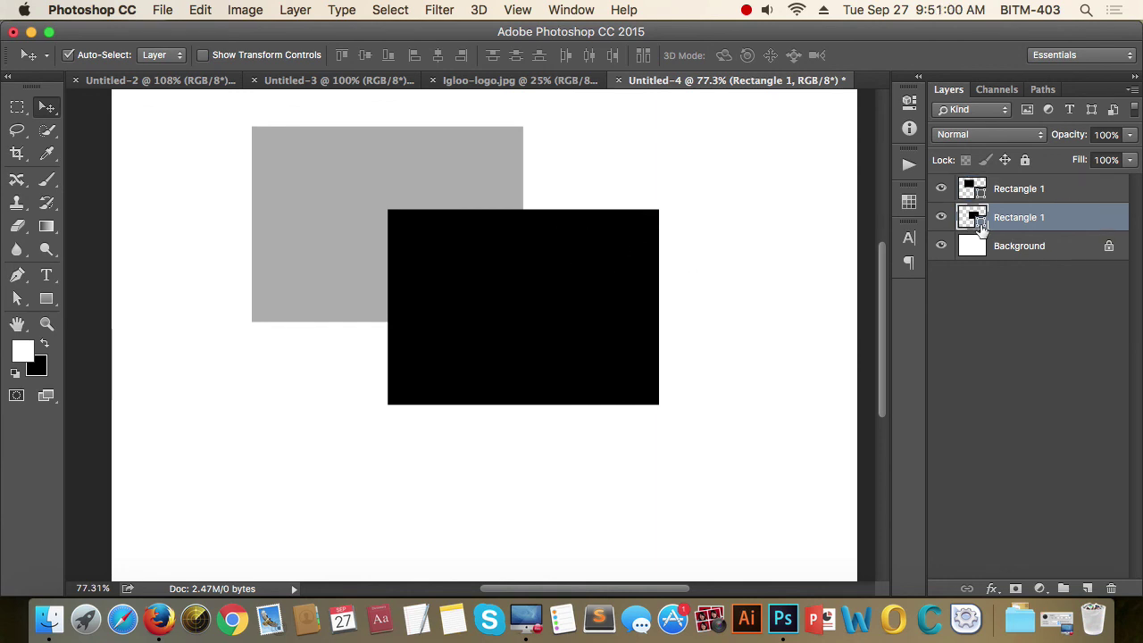
- Fill the lower rectangle red (ee0000) after toggling the top rectangle's visibility
{"action": "left_click", "coordinate": [941, 217]}
{"action": "left_click", "coordinate": [941, 217]}
{"action": "left_click", "coordinate": [941, 217]}
{"action": "left_click", "coordinate": [941, 217]}
{"action": "left_click", "coordinate": [942, 217]}
{"action": "left_click", "coordinate": [941, 217]}
{"action": "double_click", "coordinate": [983, 221]}
{"action": "left_click_drag", "start_coordinate": [575, 265], "coordinate": [561, 144]}
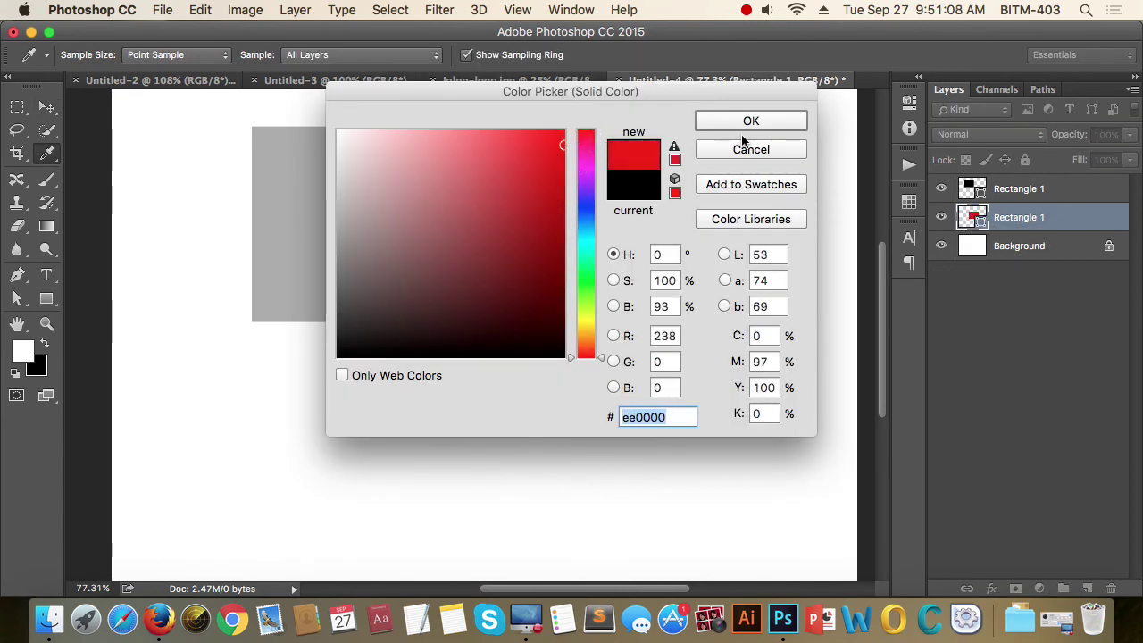
{"action": "left_click", "coordinate": [750, 125]}
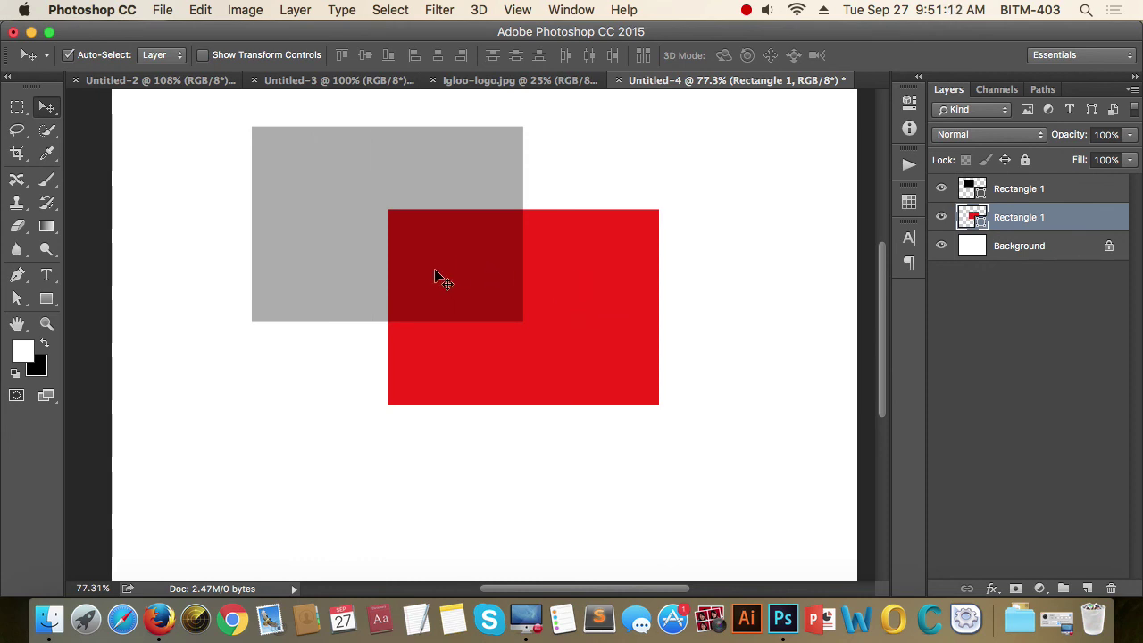
- Shift the top rectangle left-down and, after testing lower values, set its opacity to 100%
{"action": "left_click_drag", "start_coordinate": [329, 216], "coordinate": [301, 234]}
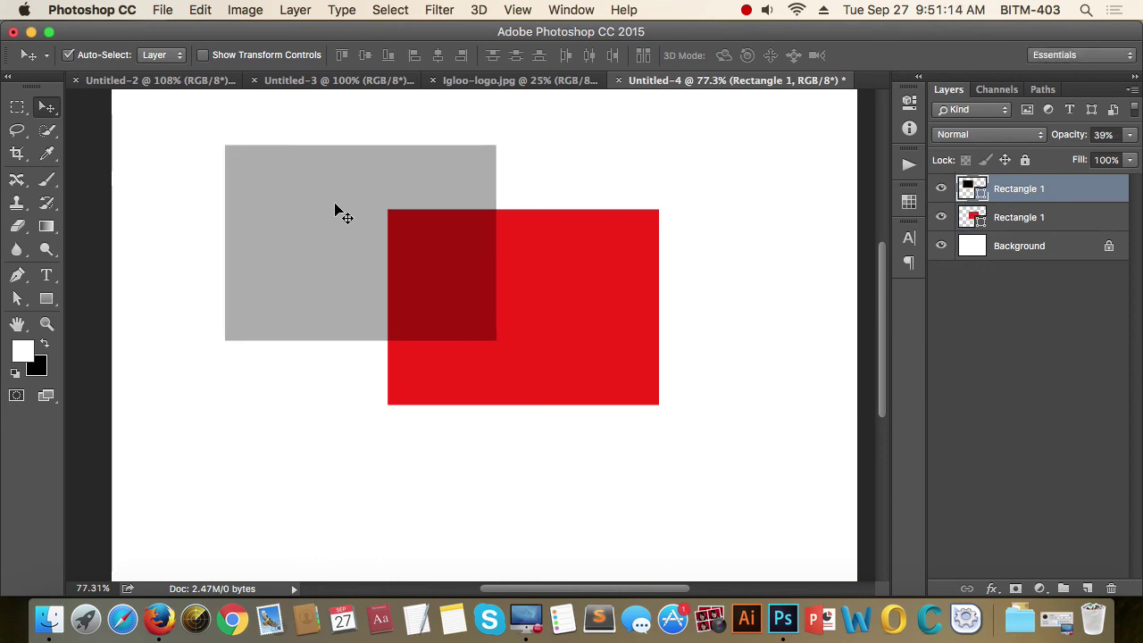
{"action": "left_click", "coordinate": [1130, 134]}
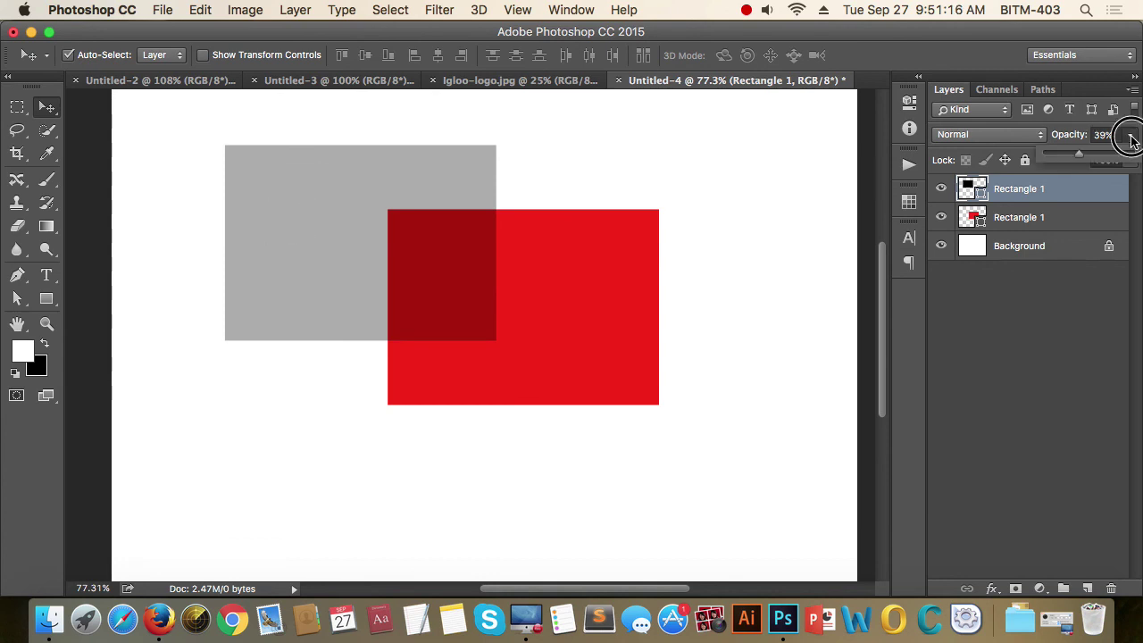
{"action": "left_click_drag", "start_coordinate": [1081, 158], "coordinate": [1137, 158]}
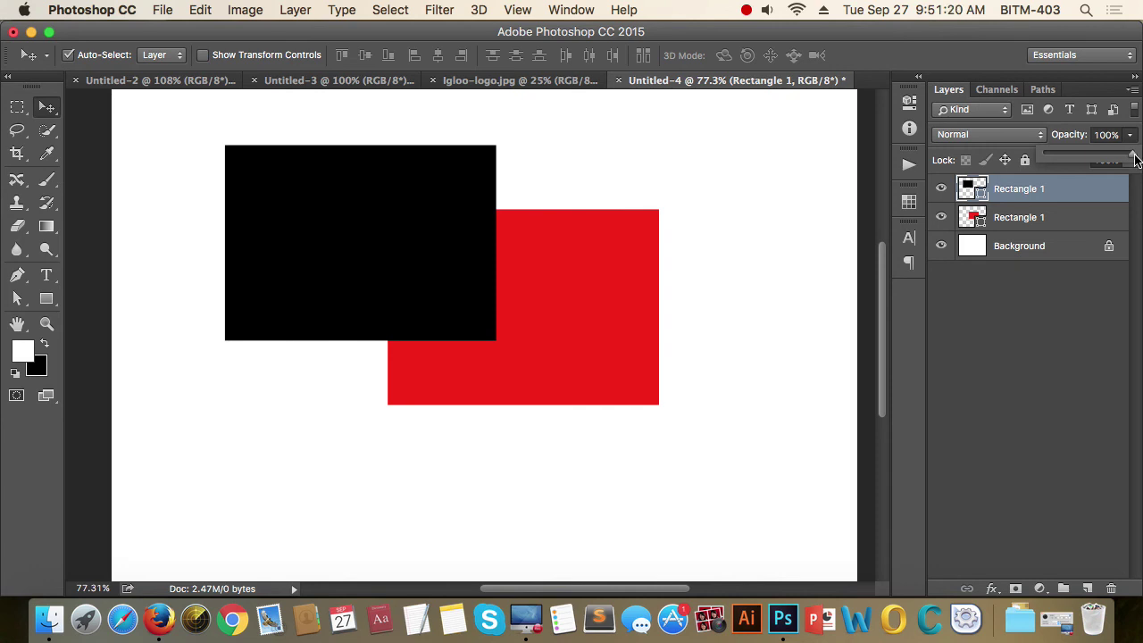
{"action": "left_click_drag", "start_coordinate": [1135, 159], "coordinate": [1057, 157]}
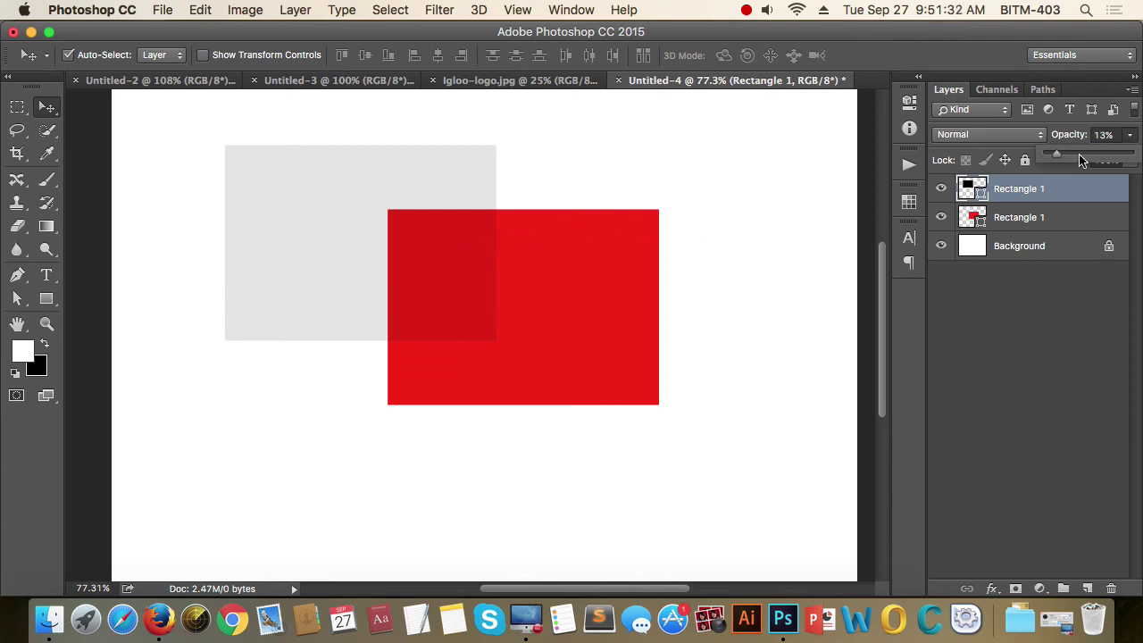
{"action": "left_click_drag", "start_coordinate": [1061, 159], "coordinate": [1045, 159]}
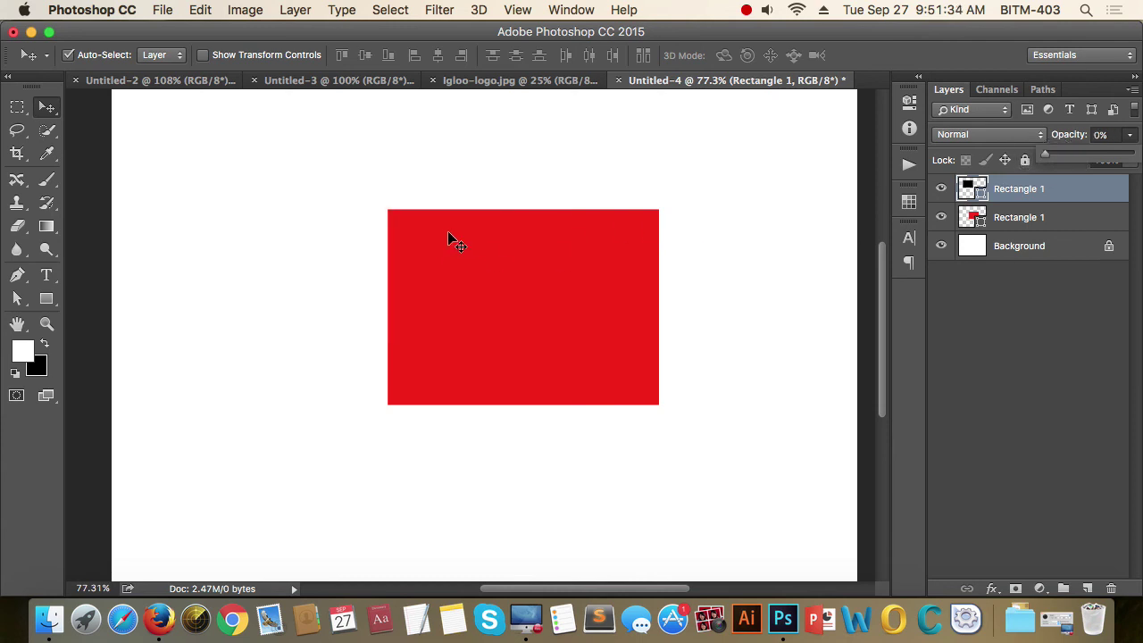
{"action": "left_click_drag", "start_coordinate": [1047, 159], "coordinate": [1132, 159]}
{"action": "left_click", "coordinate": [1079, 321]}
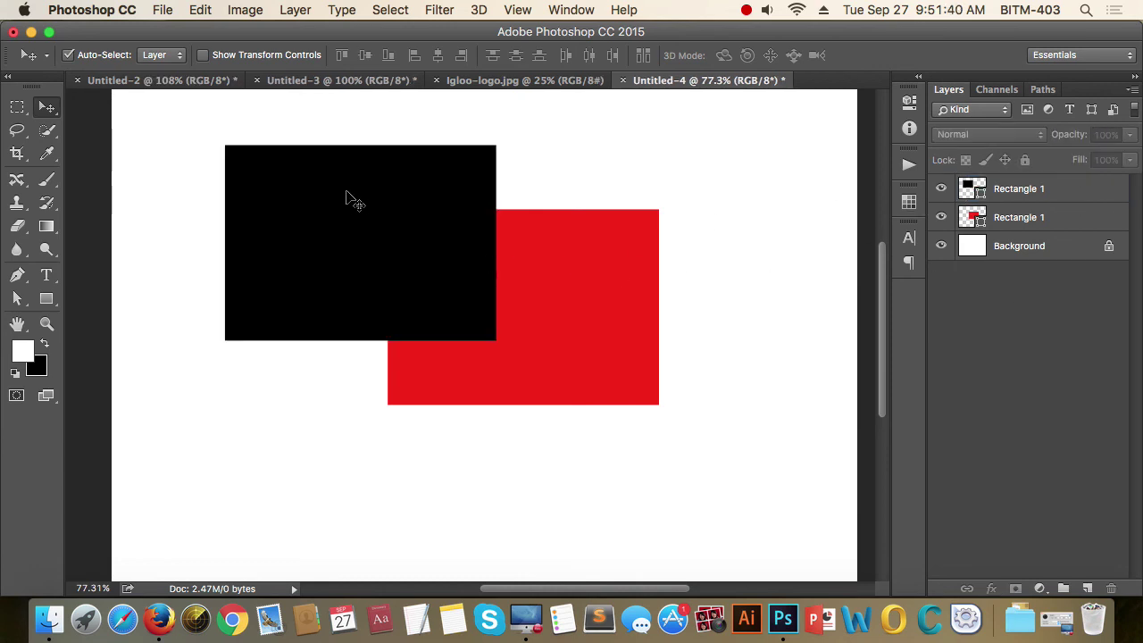
{"action": "left_click", "coordinate": [408, 205]}
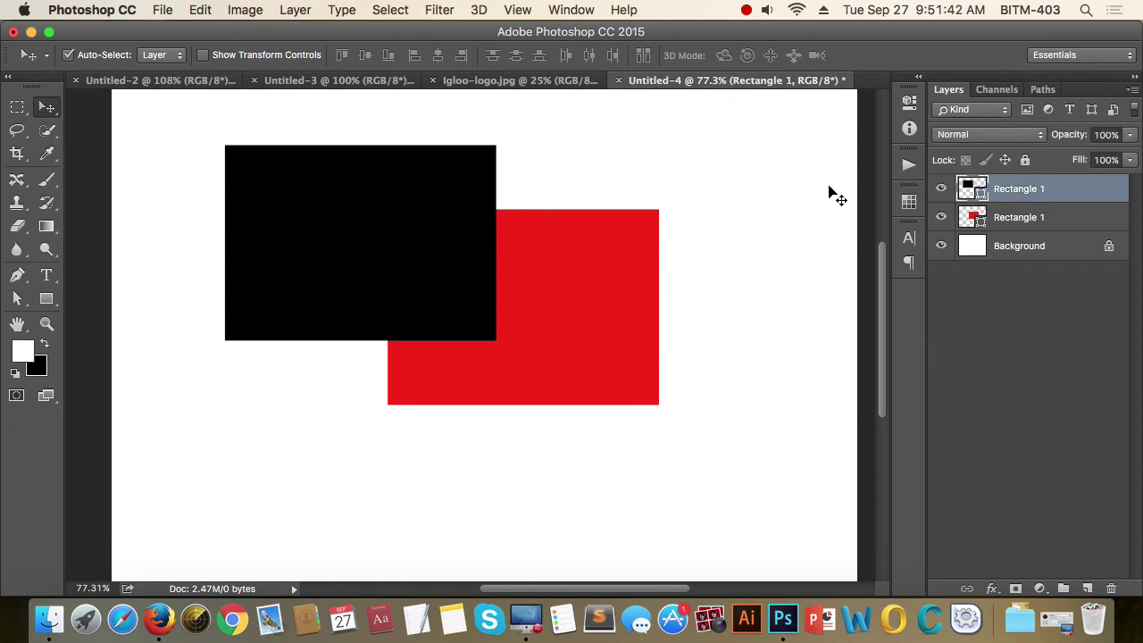
- Give the black rectangle a solid cyan (00f9fc) stroke from the Rectangle tool options
{"action": "left_click", "coordinate": [46, 298]}
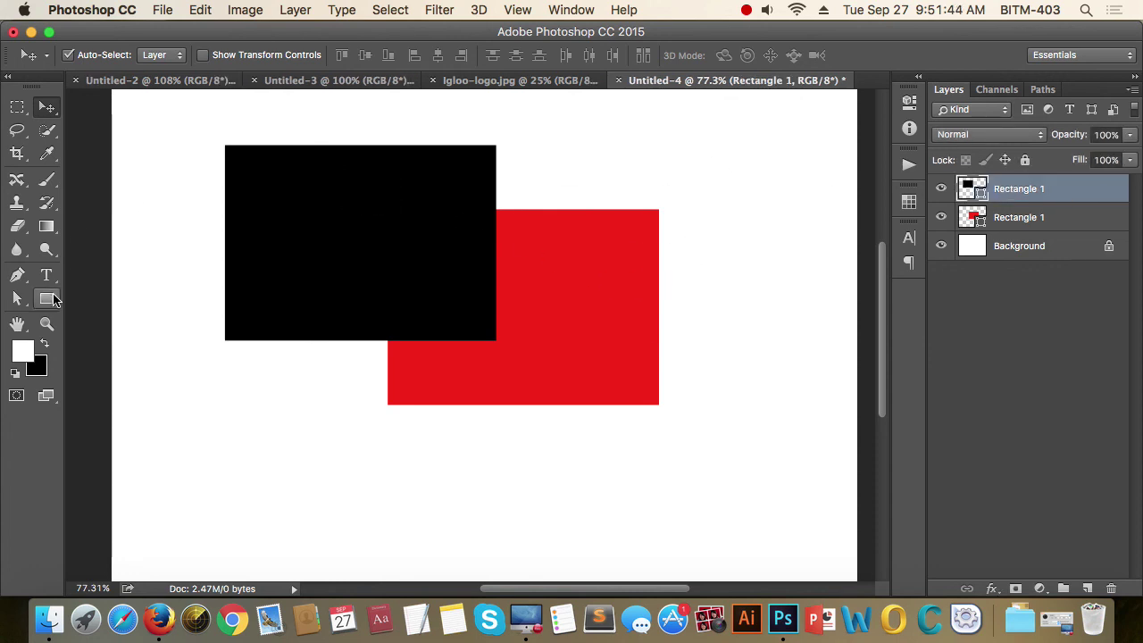
{"action": "left_click", "coordinate": [165, 60]}
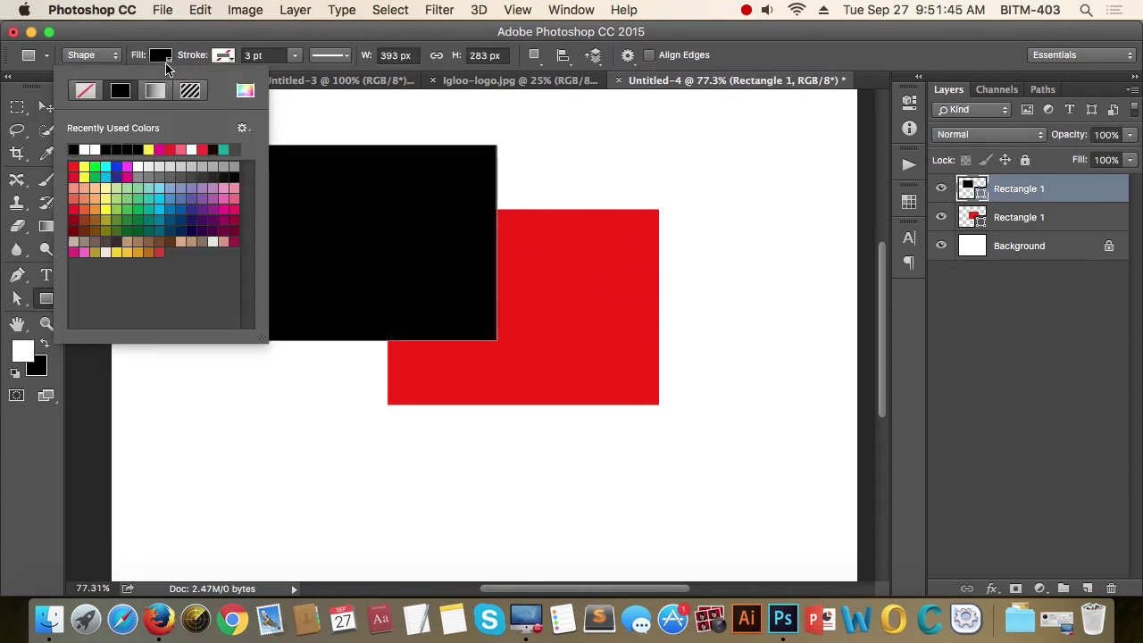
{"action": "left_click", "coordinate": [233, 59]}
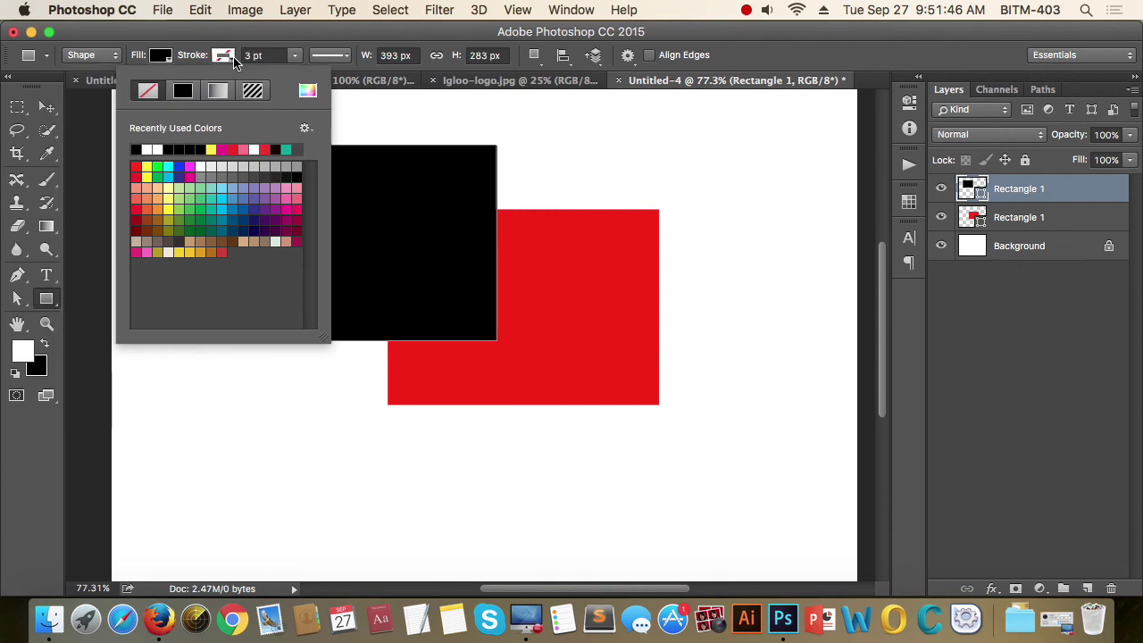
{"action": "left_click", "coordinate": [181, 93]}
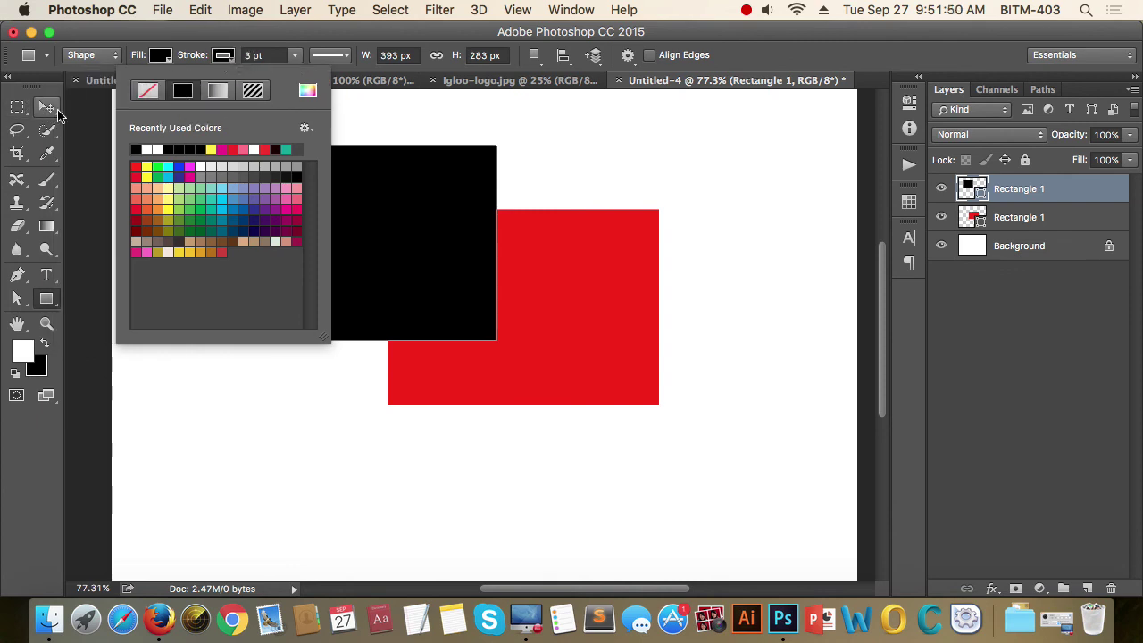
{"action": "left_click", "coordinate": [307, 90]}
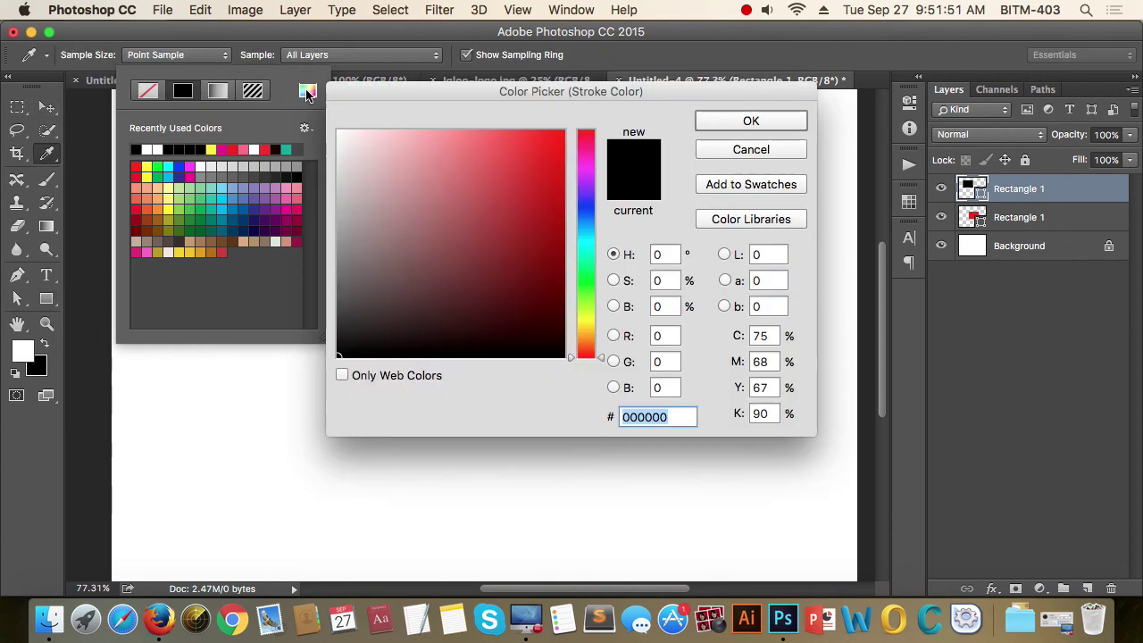
{"action": "left_click", "coordinate": [586, 208]}
{"action": "left_click", "coordinate": [582, 242]}
{"action": "left_click_drag", "start_coordinate": [542, 185], "coordinate": [565, 130]}
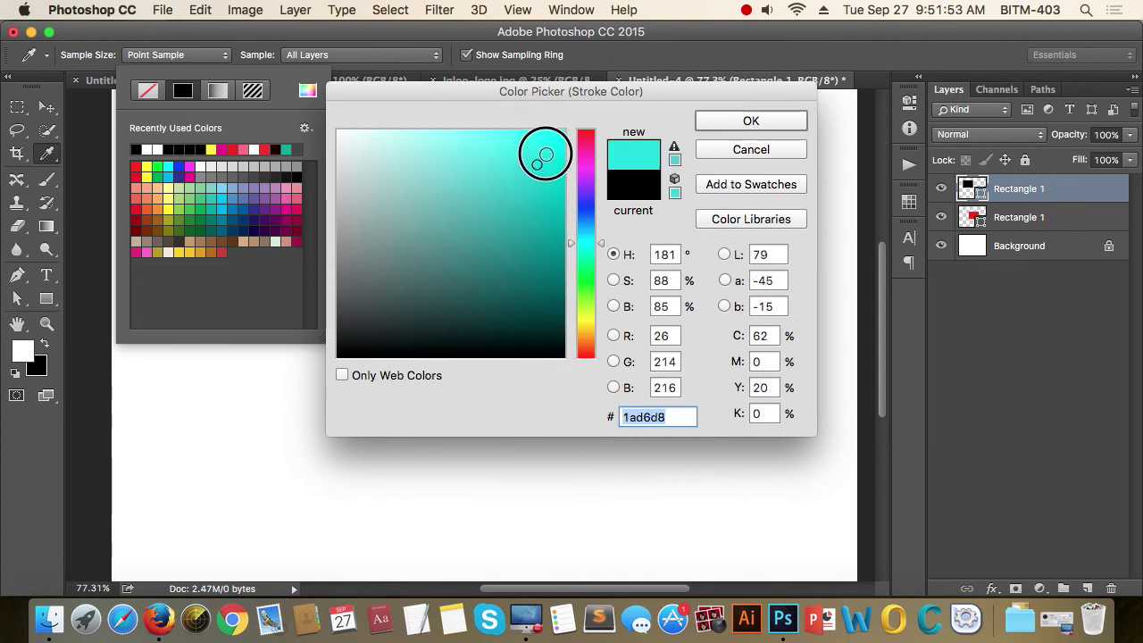
{"action": "left_click", "coordinate": [751, 120]}
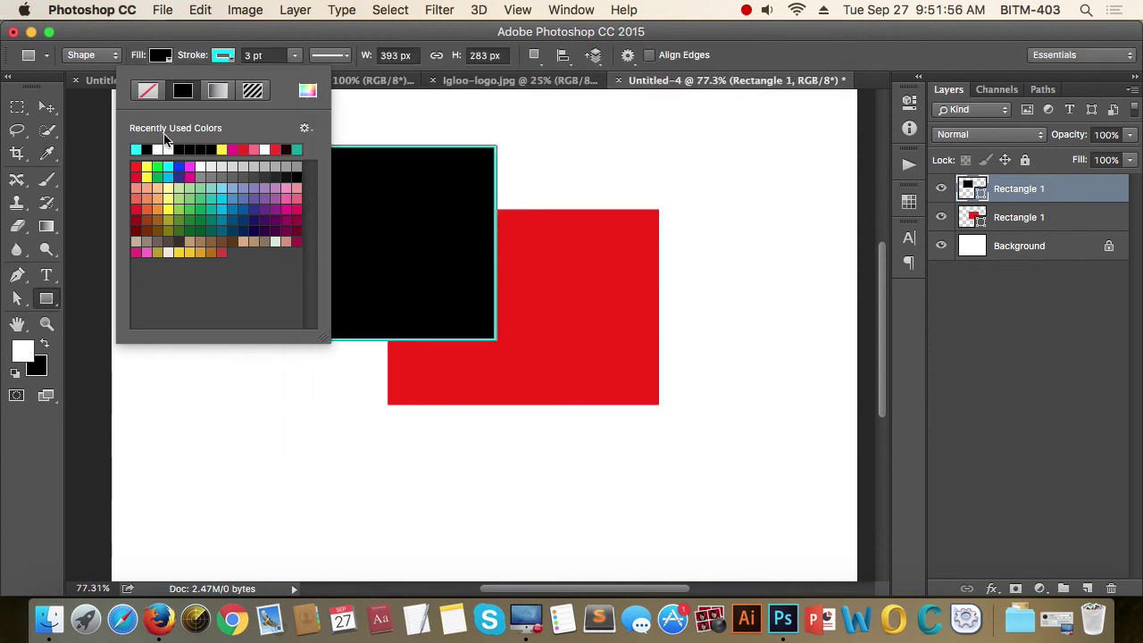
- Make the cyan stroke 10 pt wide
{"action": "left_click", "coordinate": [265, 59]}
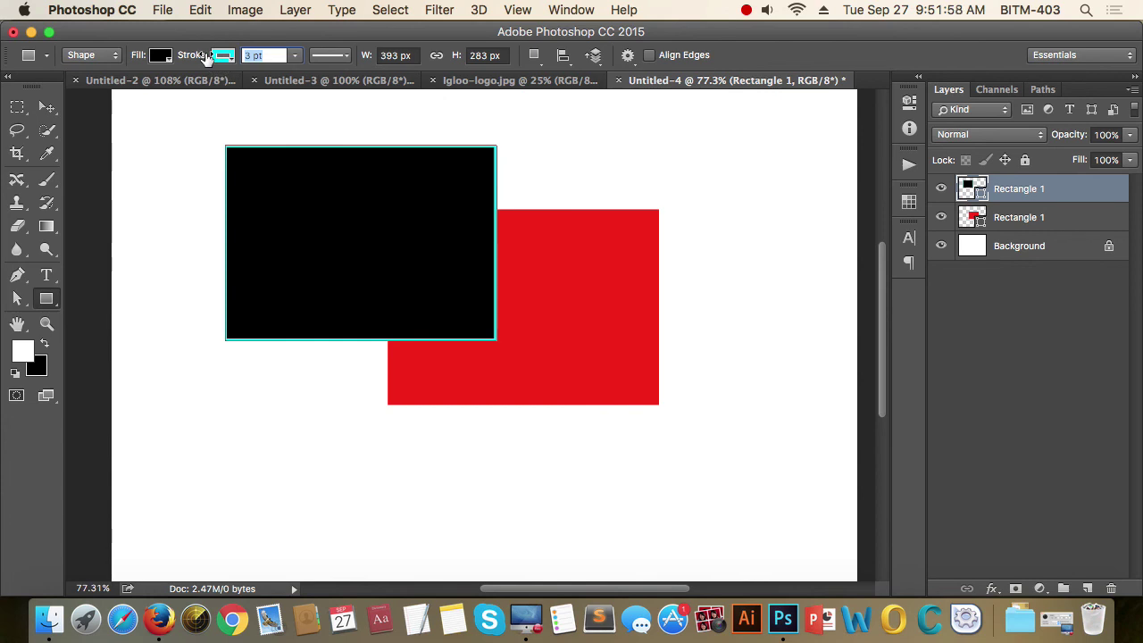
{"action": "type", "text": "10"}
{"action": "key", "text": "Return"}
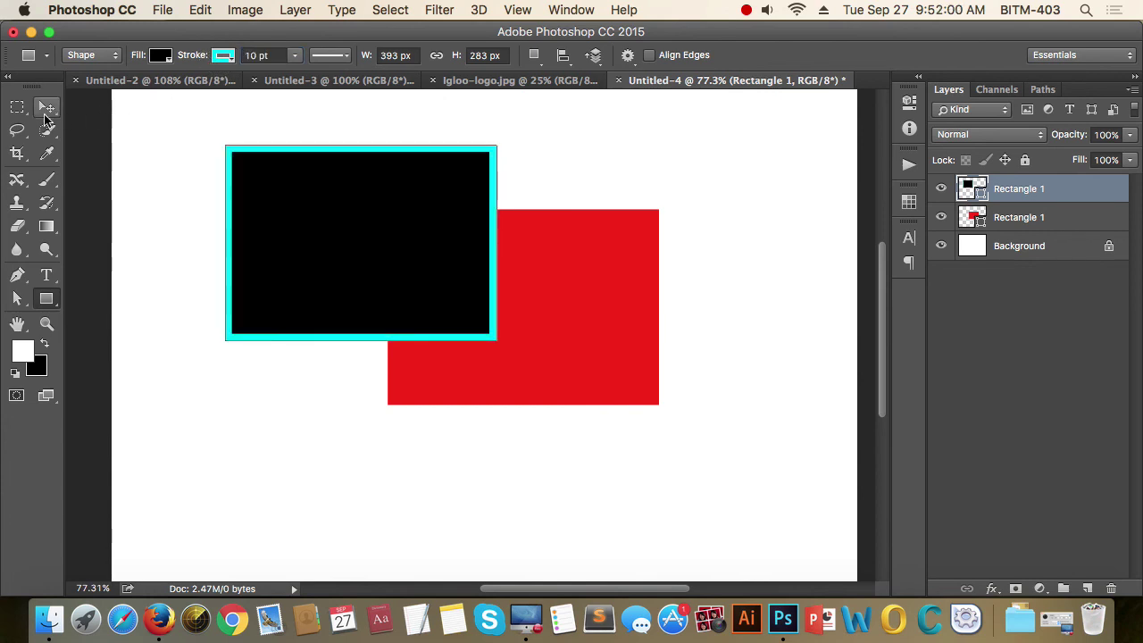
{"action": "left_click", "coordinate": [47, 108]}
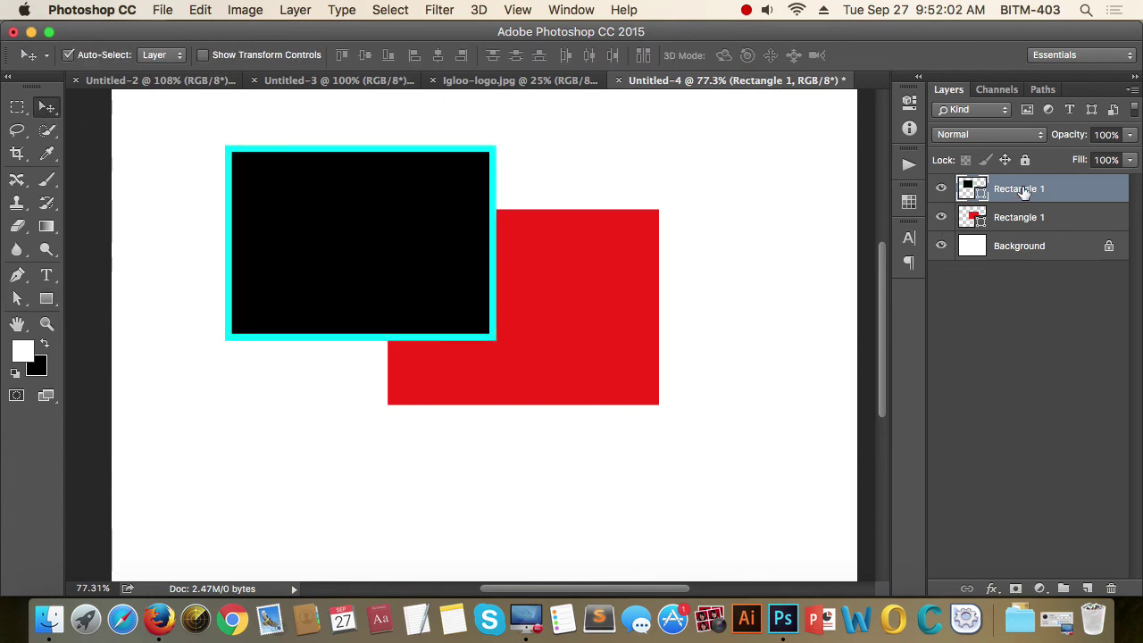
{"action": "left_click", "coordinate": [1130, 135]}
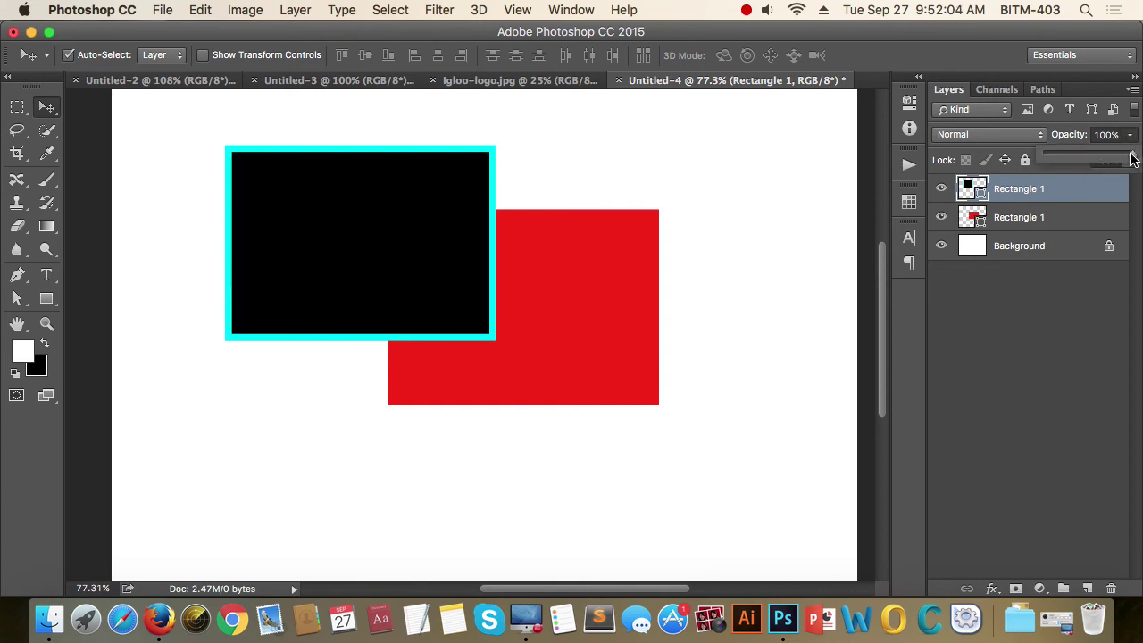
{"action": "left_click_drag", "start_coordinate": [1130, 155], "coordinate": [1070, 155]}
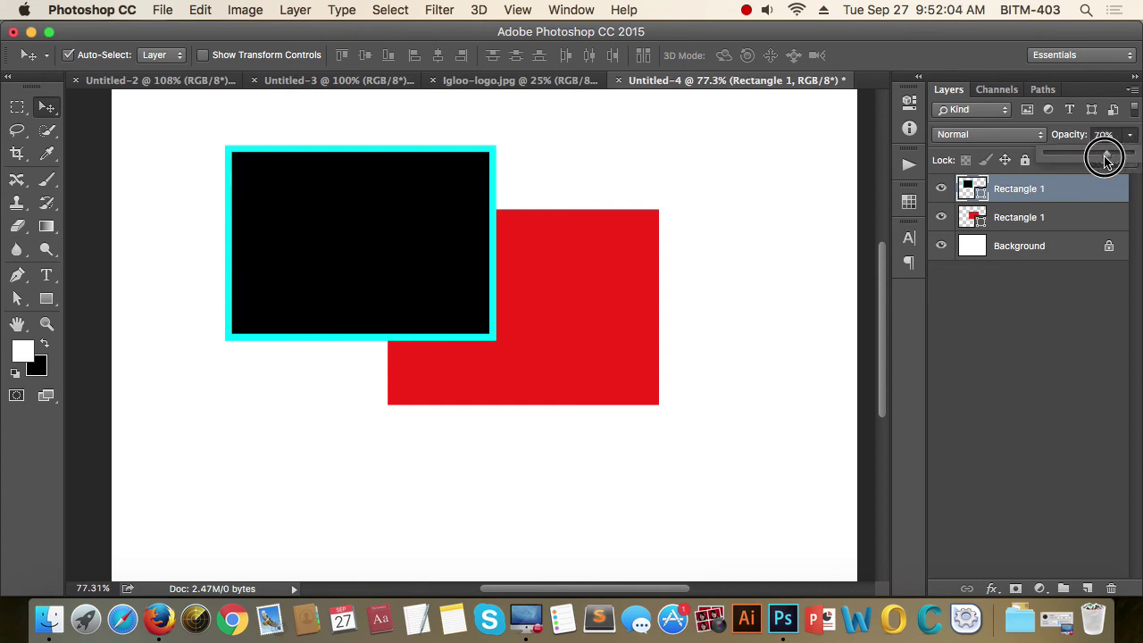
{"action": "left_click", "coordinate": [1051, 366]}
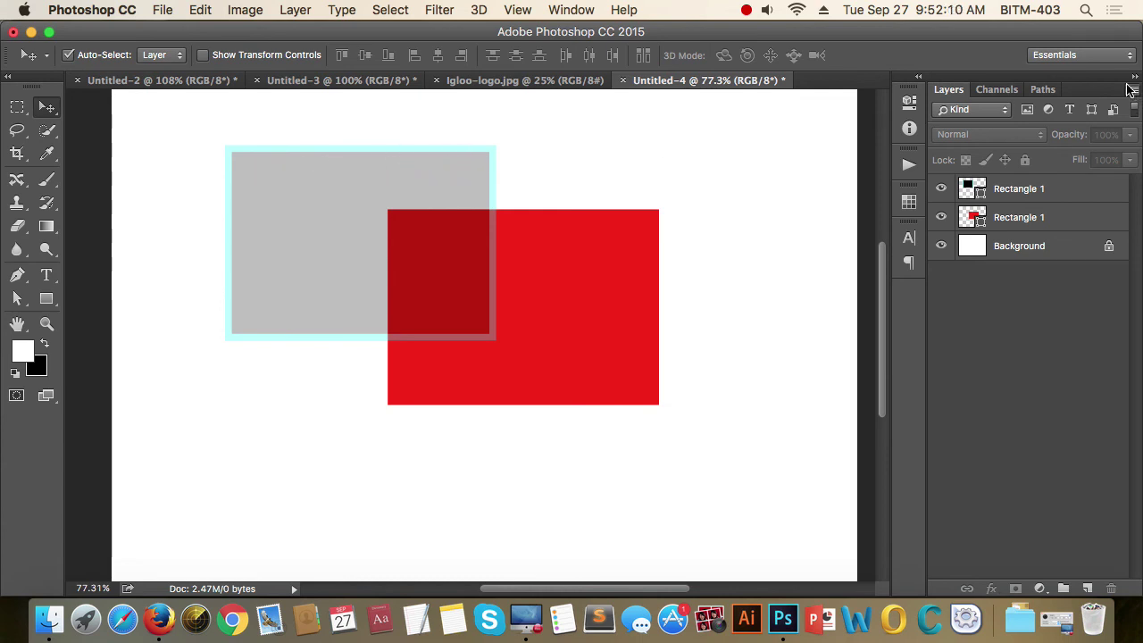
{"action": "left_click", "coordinate": [360, 194]}
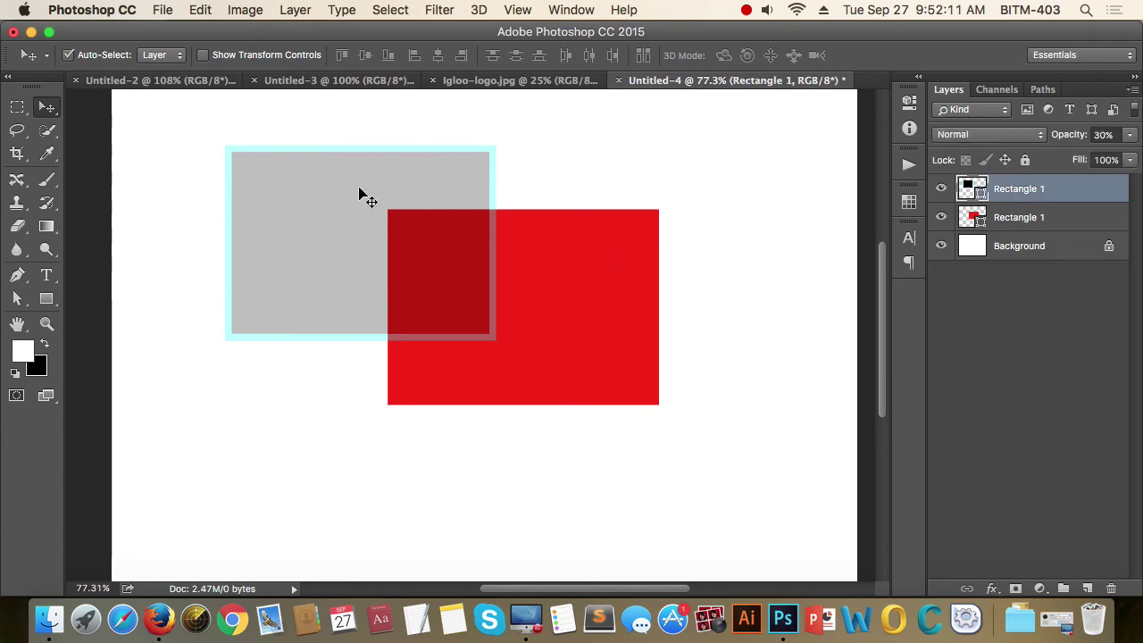
{"action": "left_click", "coordinate": [1131, 134]}
{"action": "left_click_drag", "start_coordinate": [1072, 158], "coordinate": [1132, 154]}
{"action": "left_click", "coordinate": [1049, 314]}
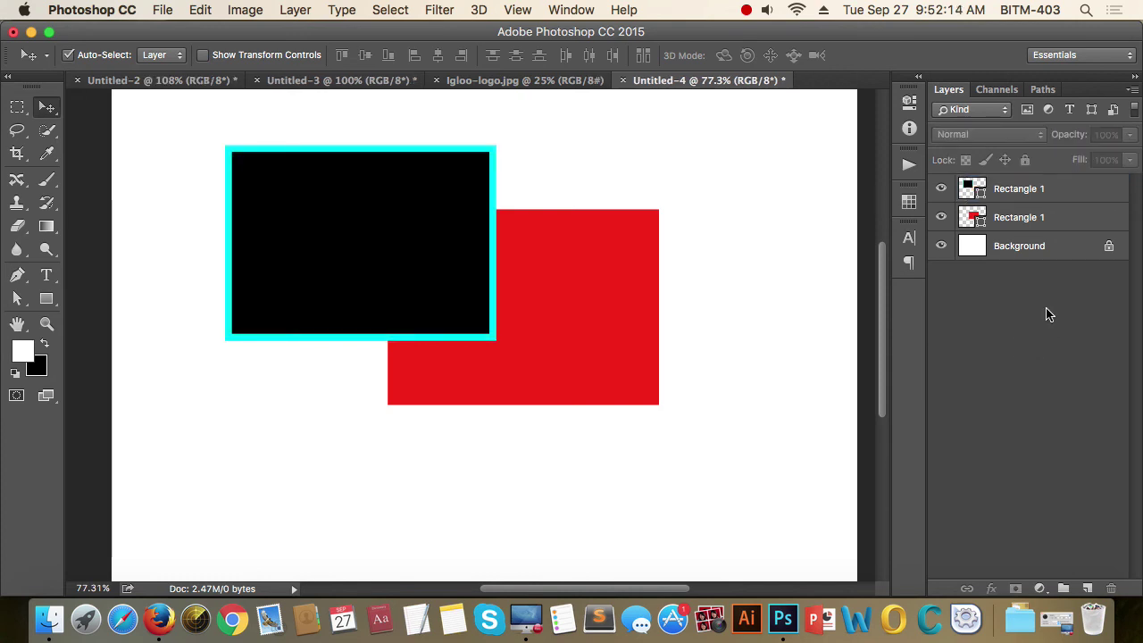
- Test the top rectangle's Fill at 26%, then restore it to 100%
{"action": "left_click", "coordinate": [408, 204]}
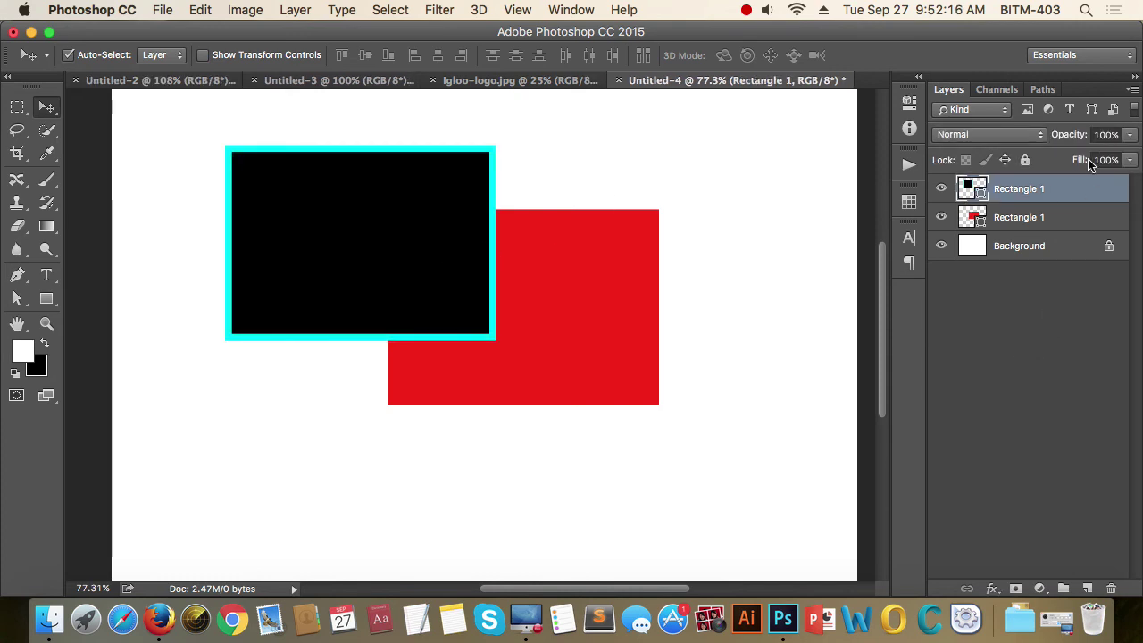
{"action": "left_click", "coordinate": [1131, 160]}
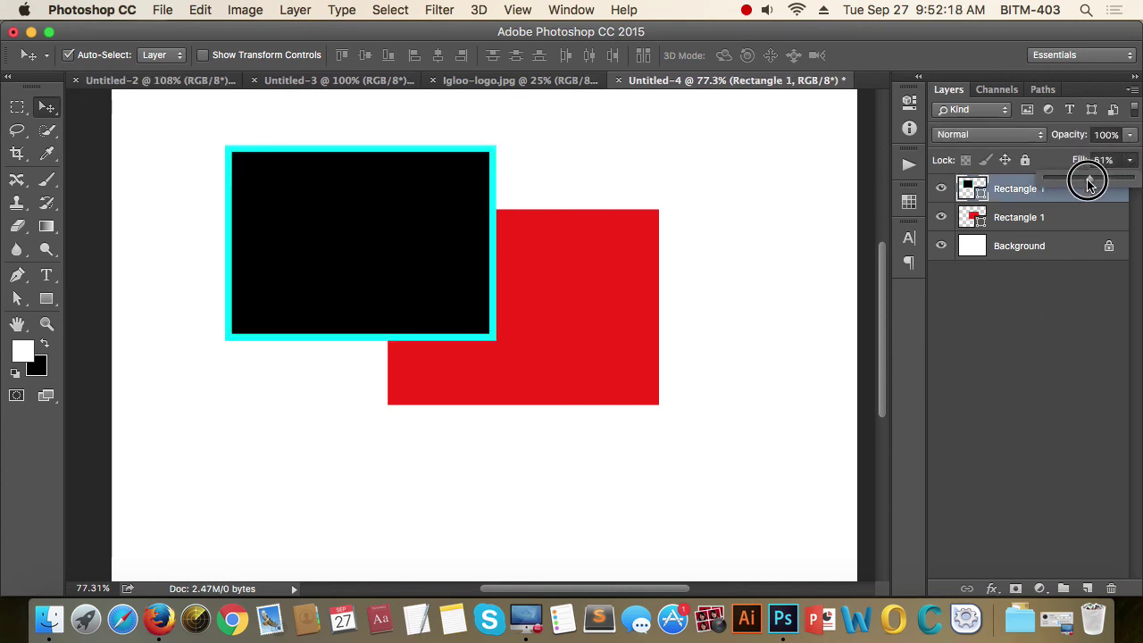
{"action": "left_click_drag", "start_coordinate": [1131, 179], "coordinate": [1067, 178]}
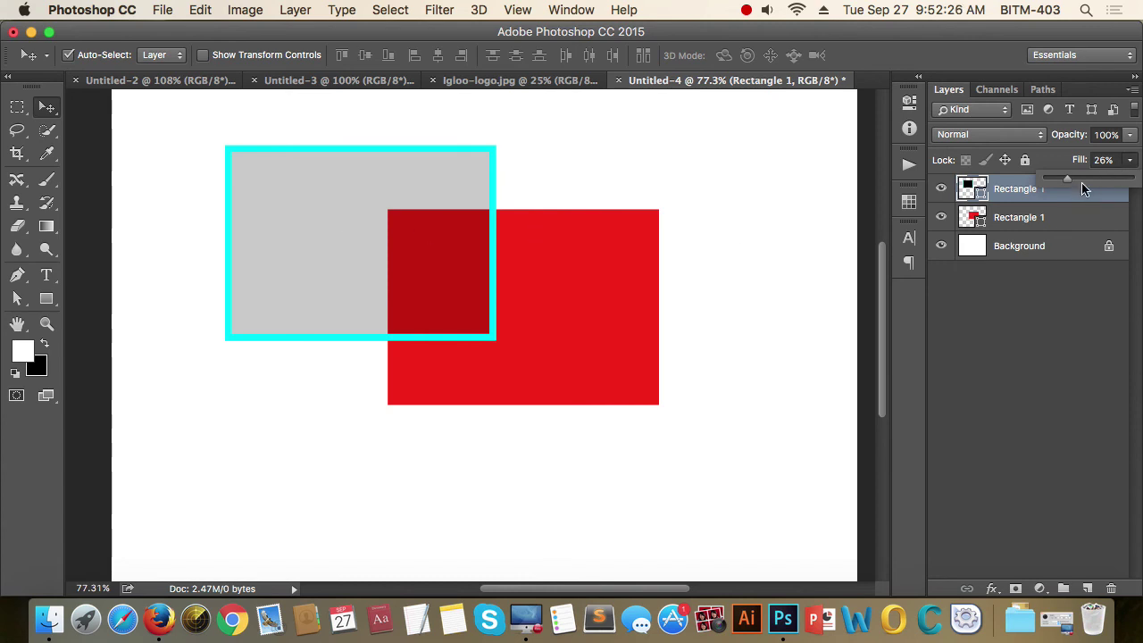
{"action": "left_click_drag", "start_coordinate": [1072, 188], "coordinate": [1137, 183]}
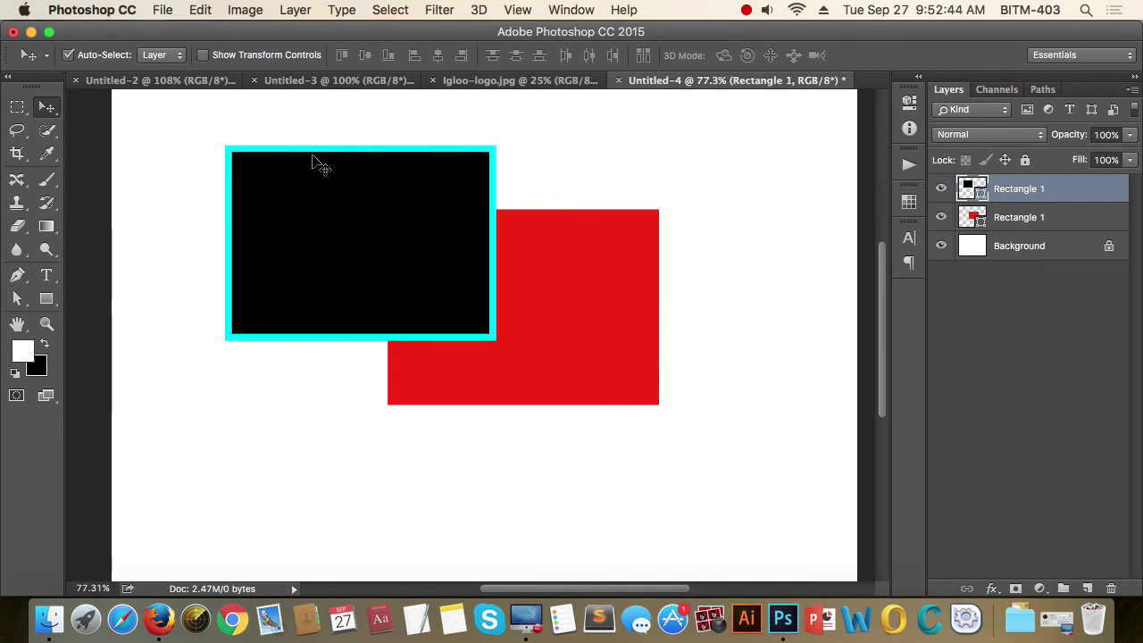
- Marquee-select all the rectangles and shift them up and left together
{"action": "left_click", "coordinate": [1032, 356]}
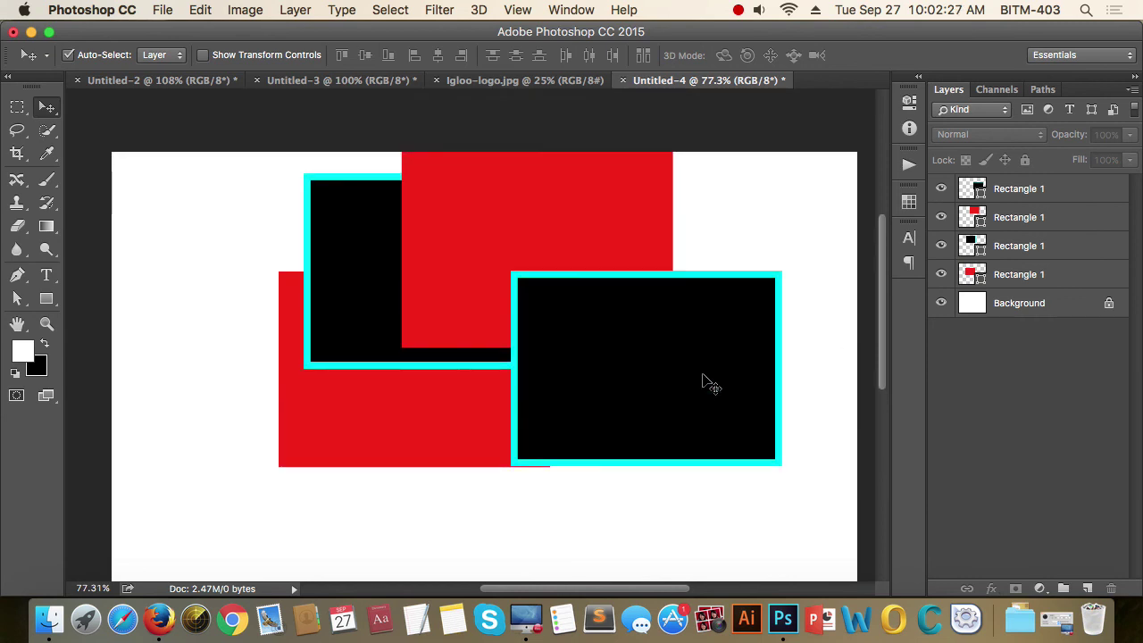
{"action": "left_click_drag", "start_coordinate": [220, 159], "coordinate": [692, 429]}
{"action": "left_click_drag", "start_coordinate": [543, 195], "coordinate": [496, 244]}
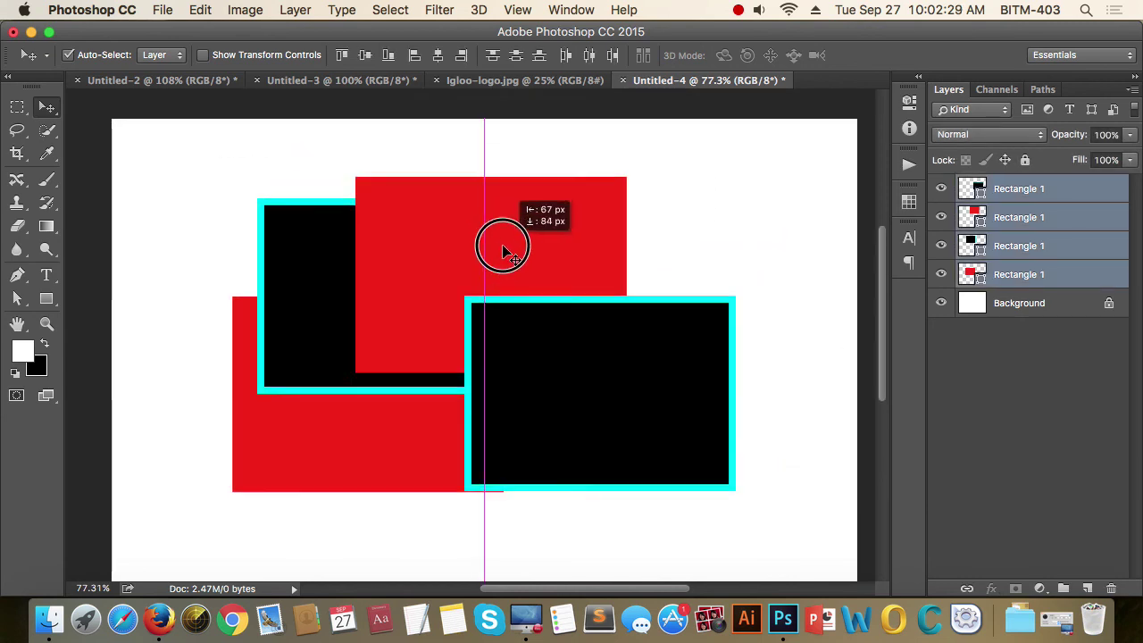
{"action": "left_click", "coordinate": [1005, 377]}
- Click through the four Rectangle 1 layers in the Layers panel to identify each
{"action": "scroll", "coordinate": [848, 382], "scroll_direction": "down", "scroll_amount": 1}
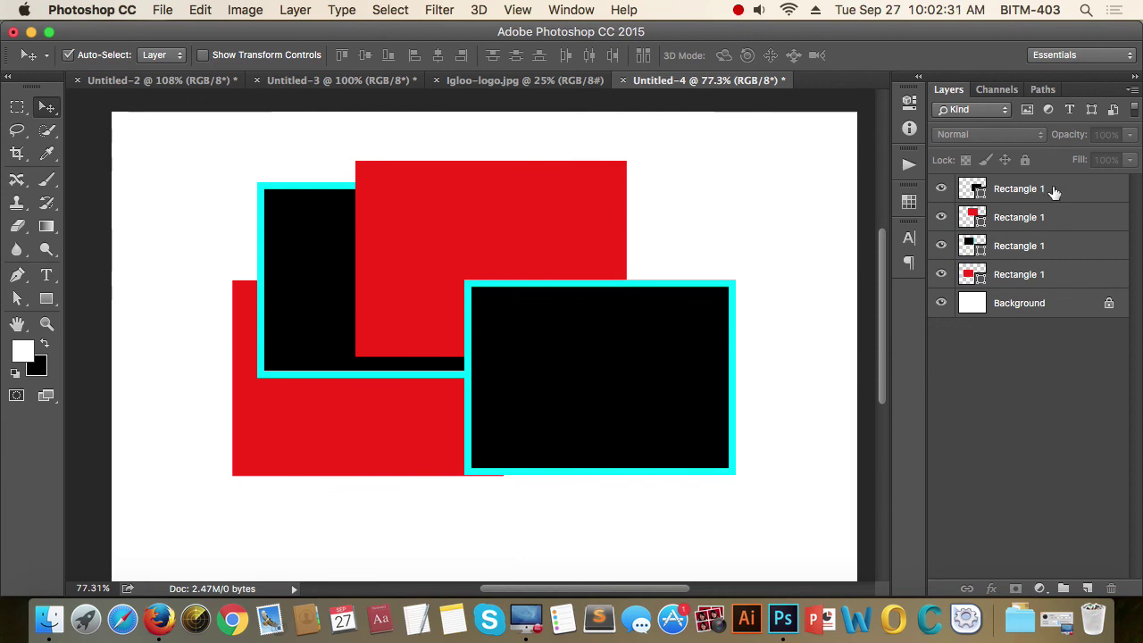
{"action": "left_click_drag", "start_coordinate": [1054, 217], "coordinate": [1057, 243]}
{"action": "left_click", "coordinate": [1057, 243]}
{"action": "left_click", "coordinate": [1049, 272]}
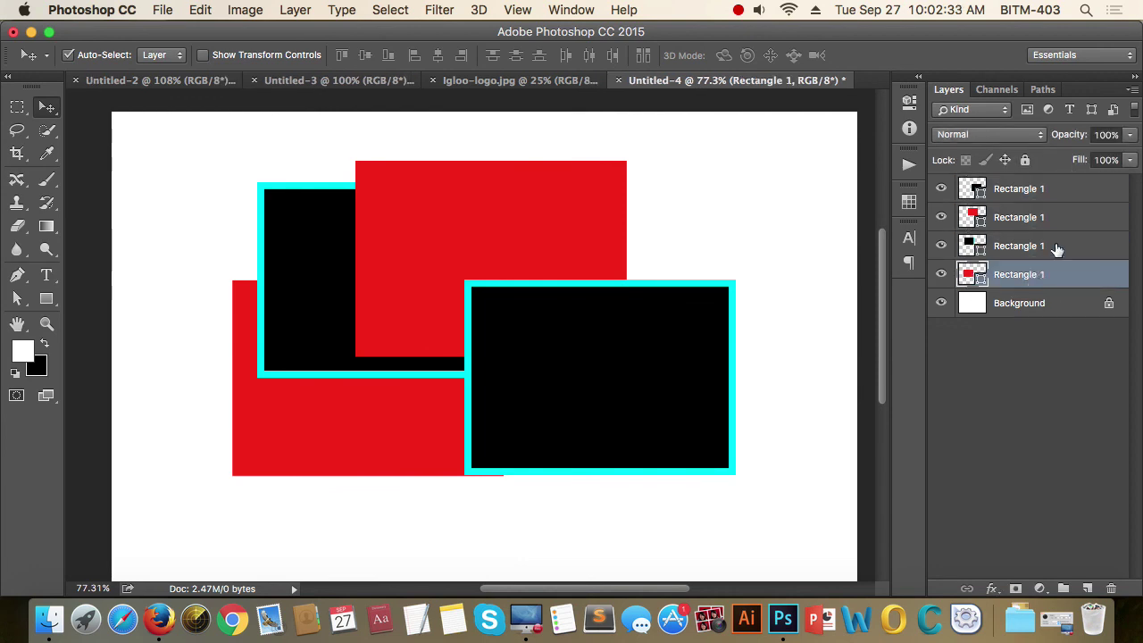
{"action": "left_click", "coordinate": [1057, 248]}
{"action": "left_click", "coordinate": [1068, 217]}
{"action": "left_click", "coordinate": [1059, 189]}
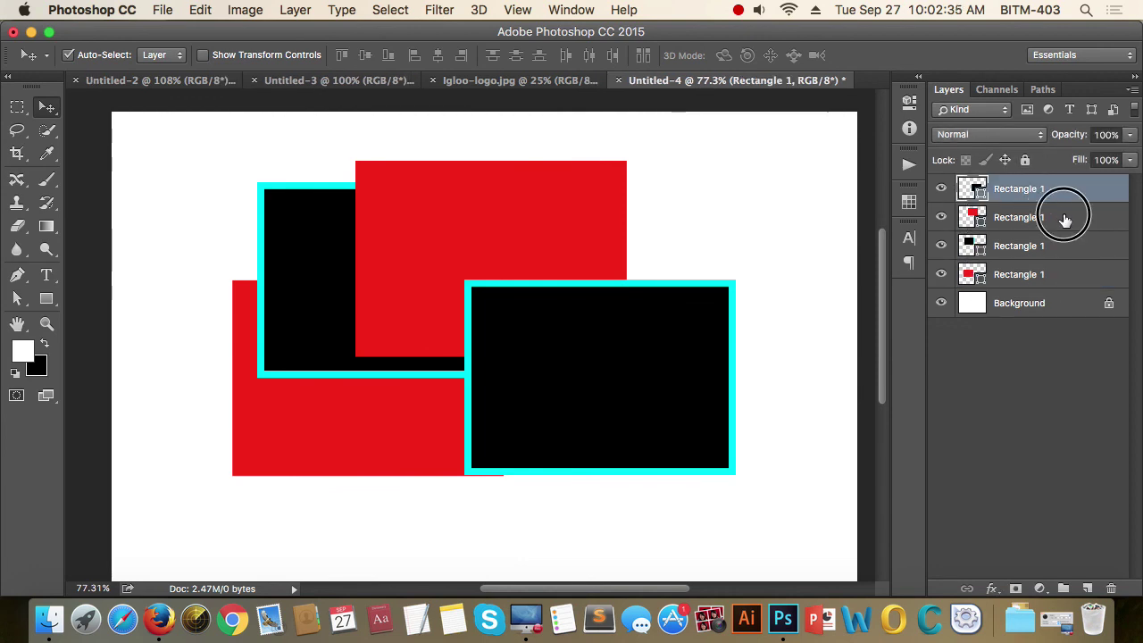
{"action": "left_click", "coordinate": [1062, 219]}
{"action": "left_click", "coordinate": [1062, 246]}
{"action": "left_click", "coordinate": [1060, 274]}
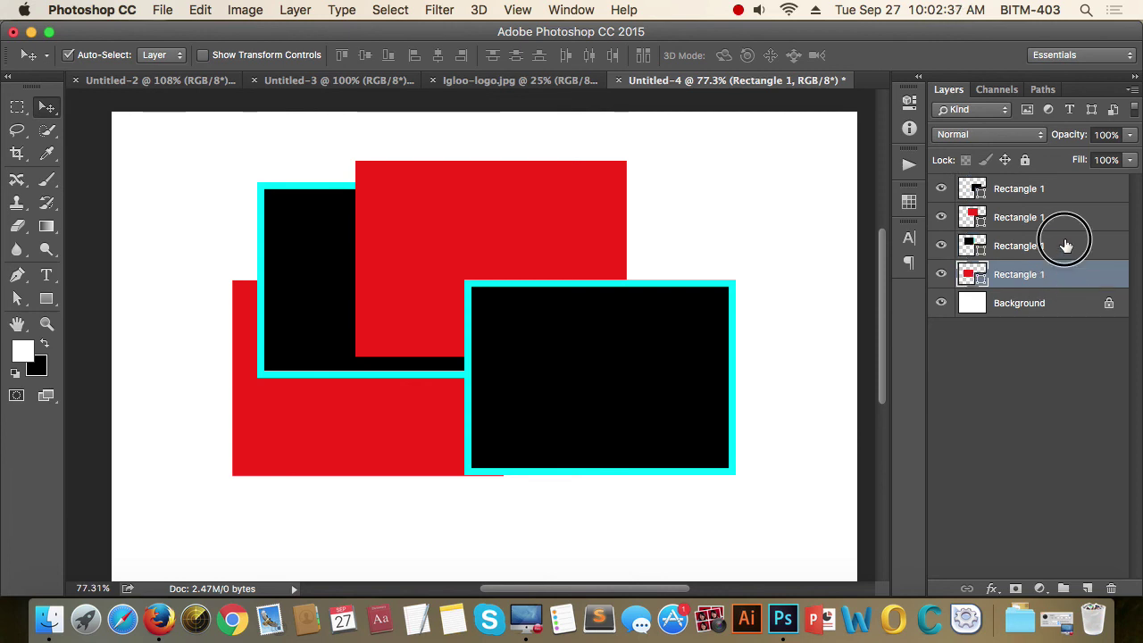
{"action": "left_click", "coordinate": [1065, 246]}
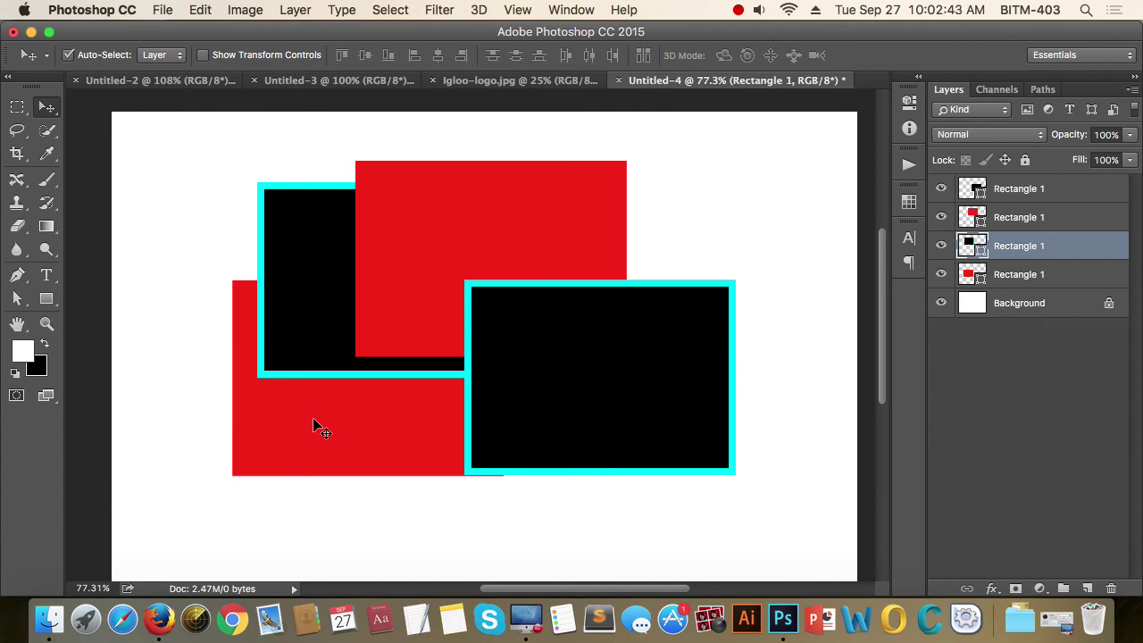
- Identify the upper-left black rectangle's layer and drag it up to the second slot
{"action": "left_click", "coordinate": [1002, 414]}
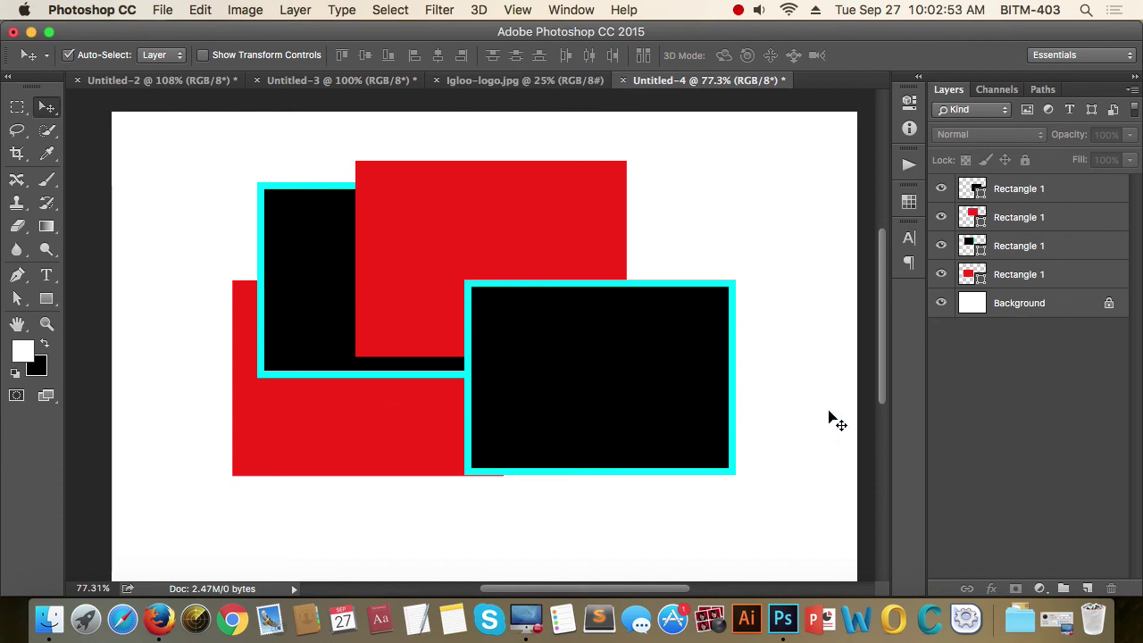
{"action": "left_click", "coordinate": [1062, 250]}
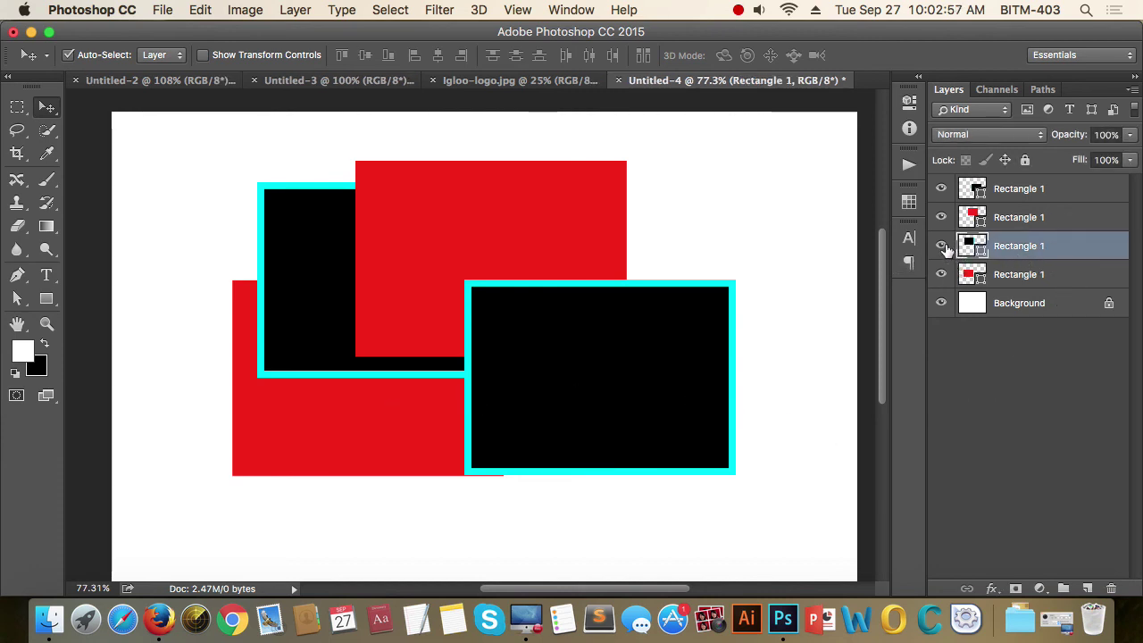
{"action": "left_click", "coordinate": [942, 245]}
{"action": "left_click", "coordinate": [942, 246]}
{"action": "left_click_drag", "start_coordinate": [1078, 250], "coordinate": [1078, 210]}
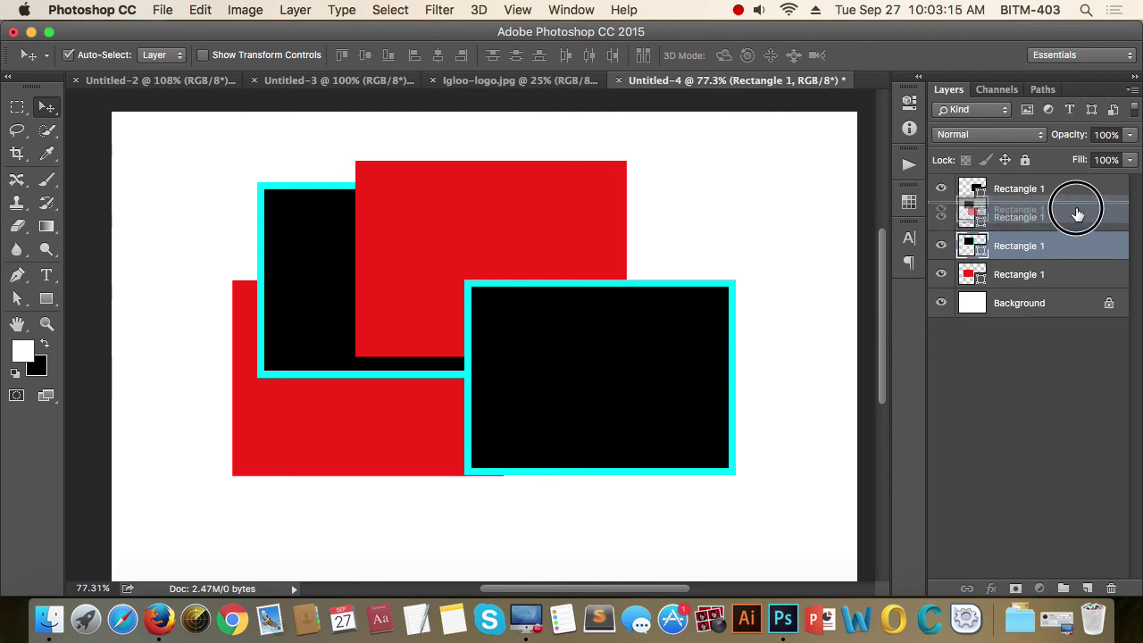
{"action": "mouse_move", "coordinate": [1078, 211]}
{"action": "left_mouse_down"}
{"action": "mouse_move", "coordinate": [1073, 248]}
{"action": "mouse_move", "coordinate": [1070, 215]}
{"action": "left_mouse_up"}
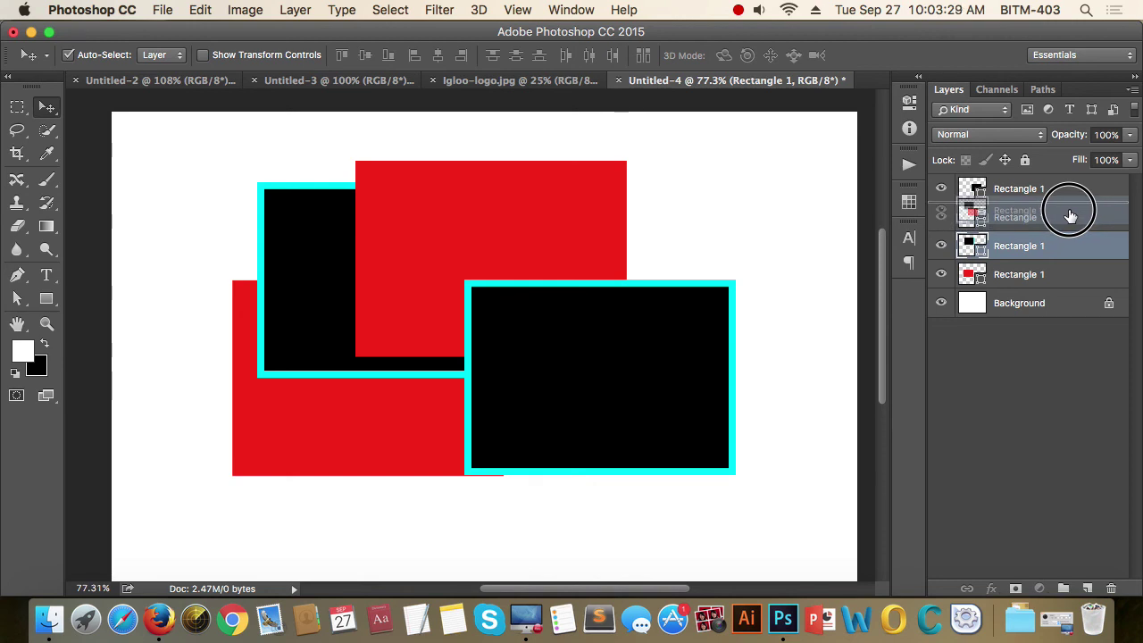
{"action": "left_click_drag", "start_coordinate": [1071, 215], "coordinate": [1071, 216]}
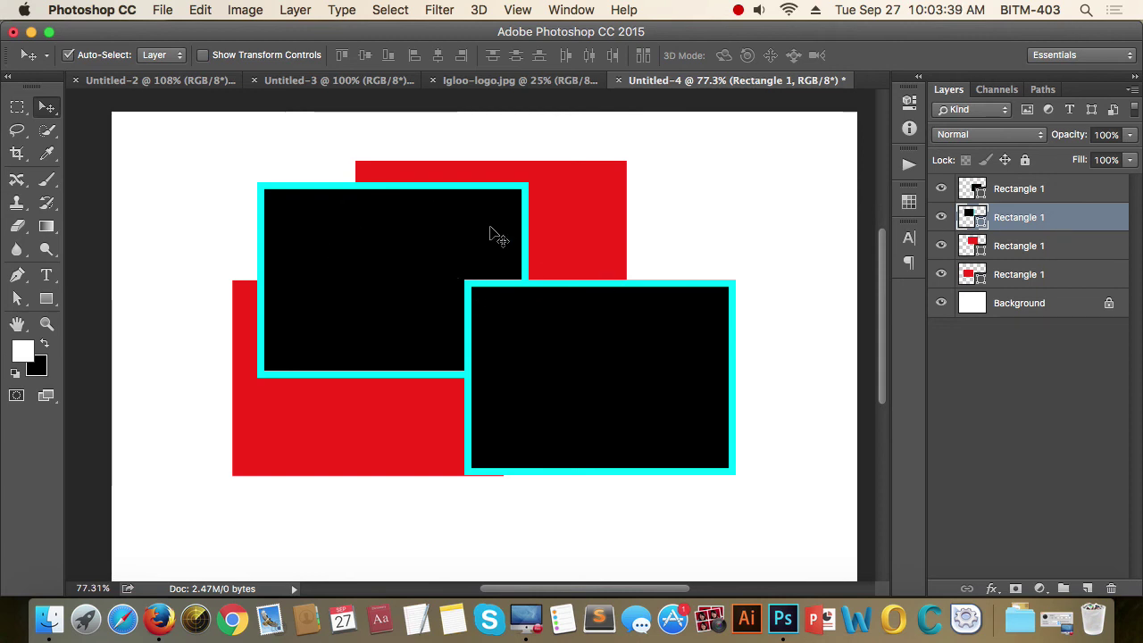
- Try Cmd+[ to send the black rectangle back, undo it, and identify the top layer
{"action": "key", "text": "super+bracketleft"}
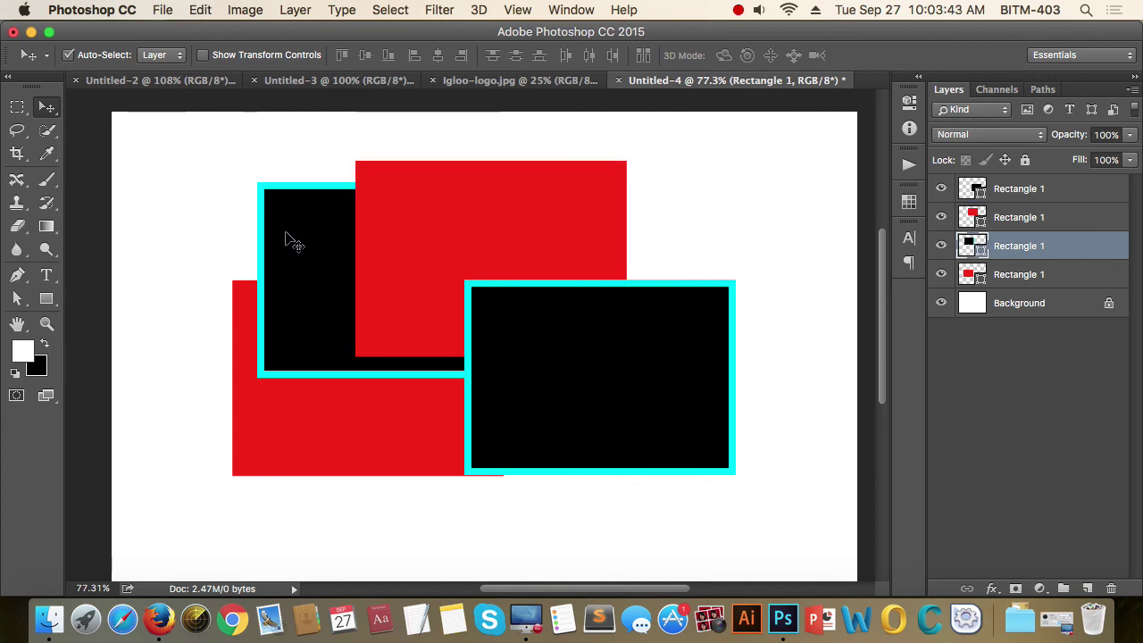
{"action": "key", "text": "super+z"}
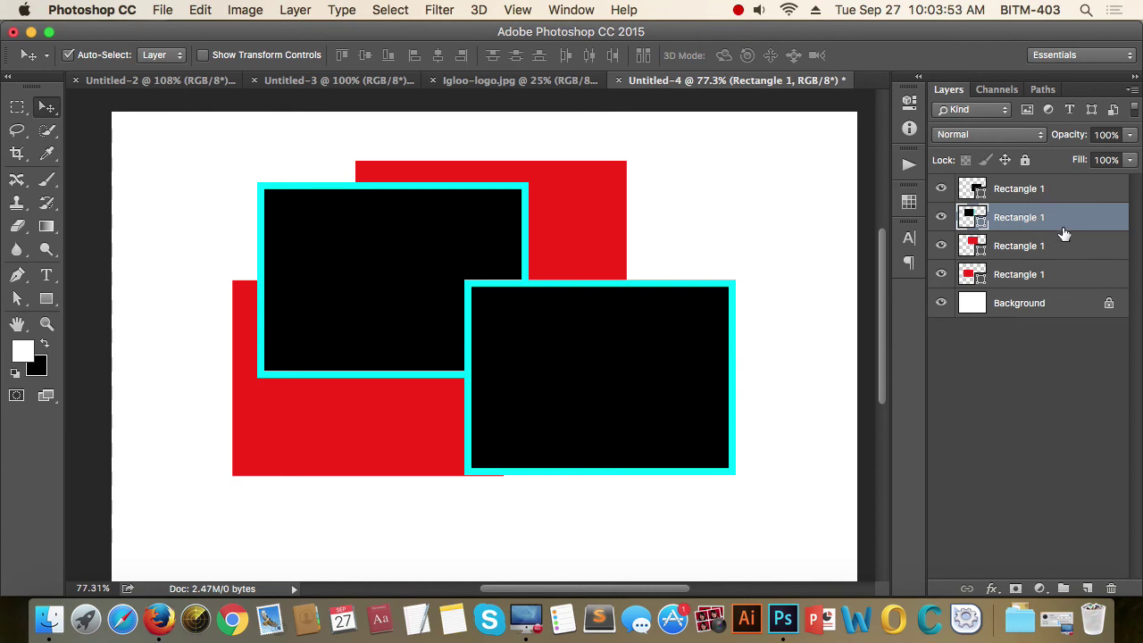
{"action": "left_click", "coordinate": [1071, 191]}
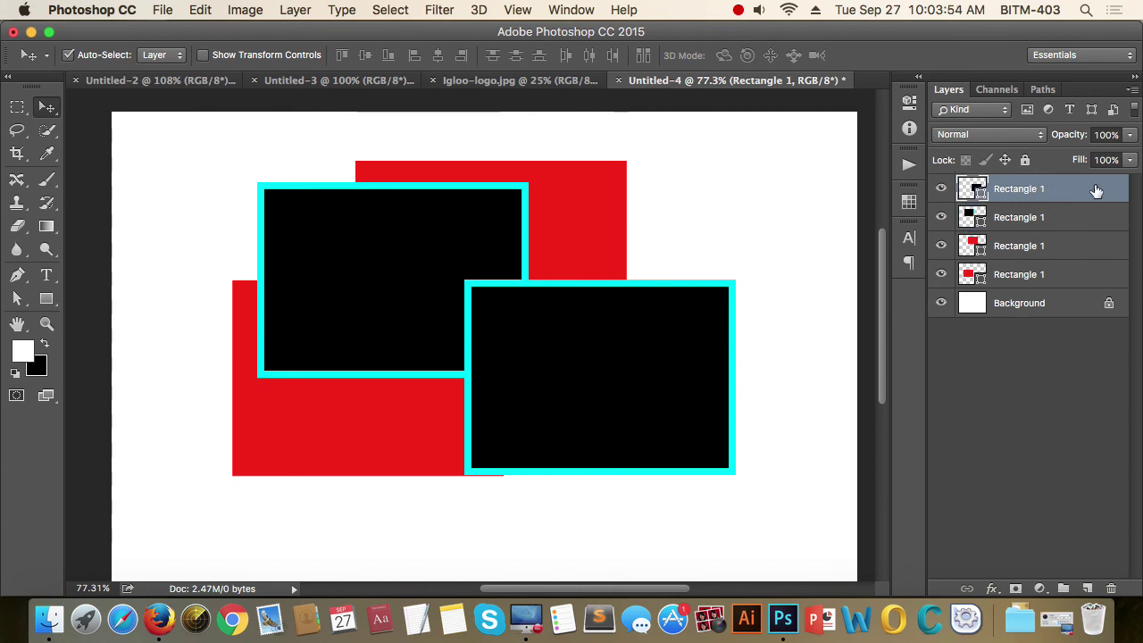
{"action": "left_click", "coordinate": [941, 188]}
{"action": "left_click", "coordinate": [941, 188]}
- Drag the top rectangle layer down to just above Background, behind both red rectangles
{"action": "left_click_drag", "start_coordinate": [1062, 194], "coordinate": [1063, 289]}
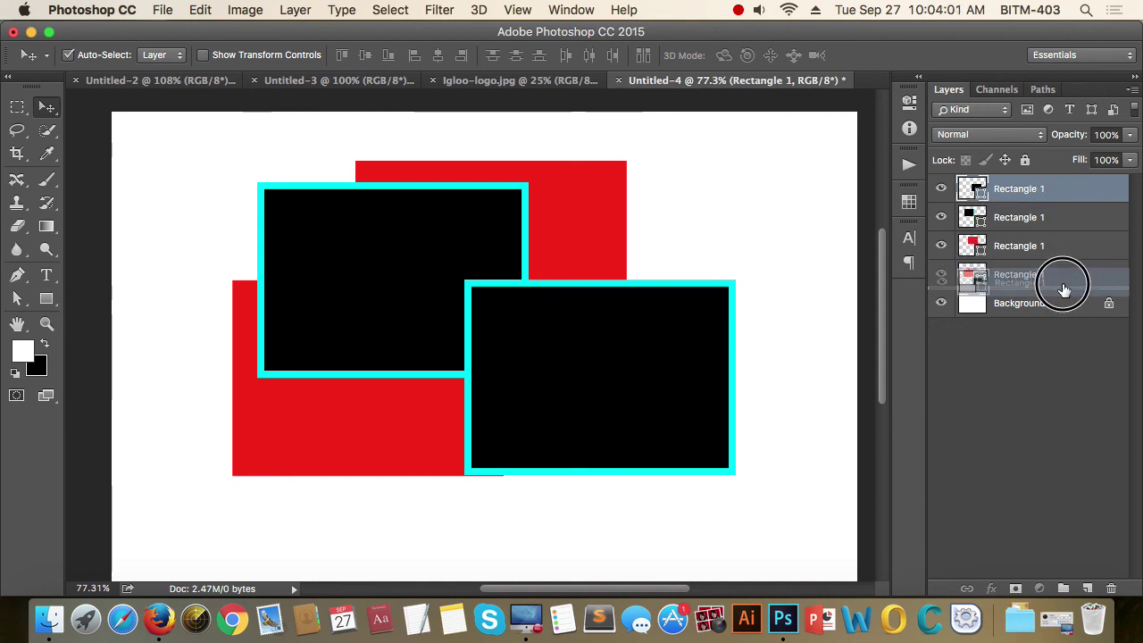
{"action": "left_click_drag", "start_coordinate": [1063, 289], "coordinate": [1066, 284]}
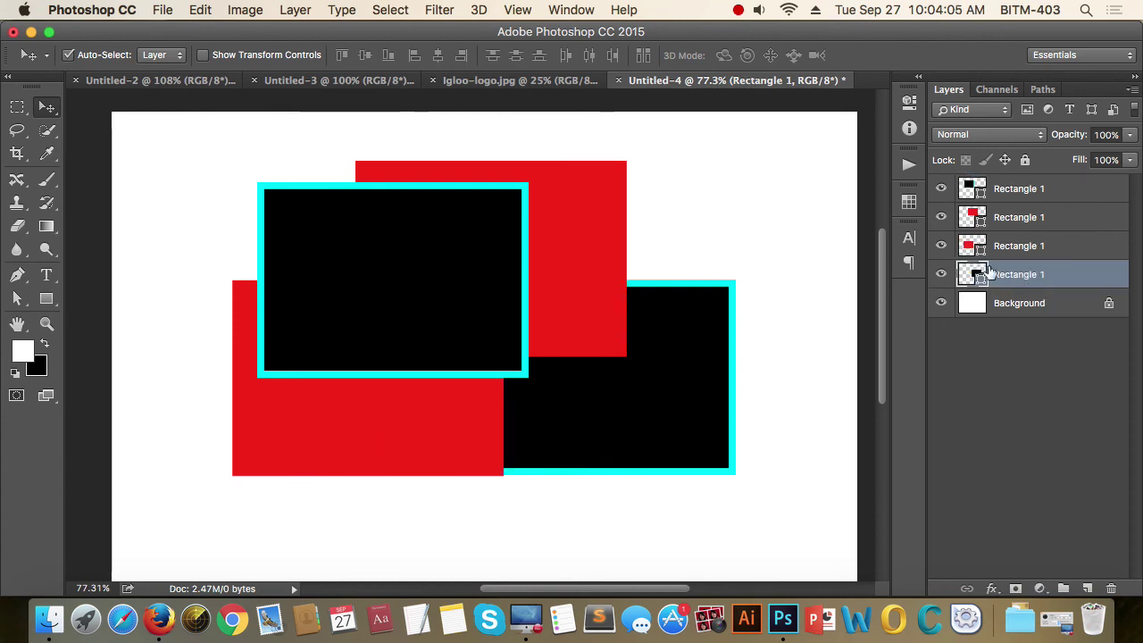
{"action": "left_click", "coordinate": [1047, 253]}
{"action": "left_click", "coordinate": [1071, 214]}
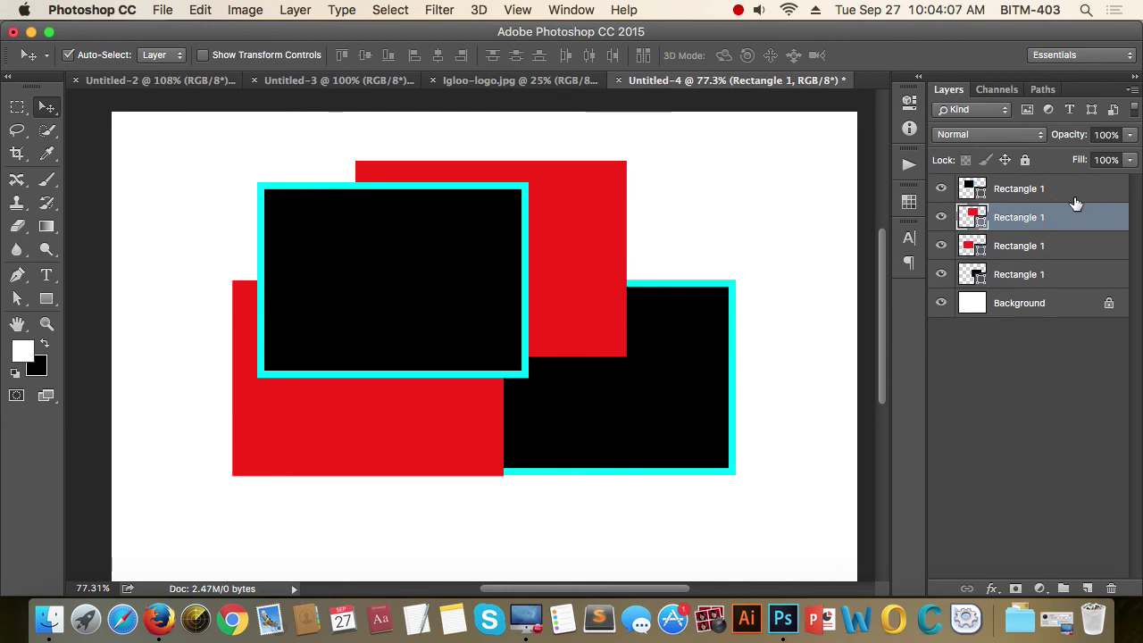
{"action": "left_click", "coordinate": [1074, 197]}
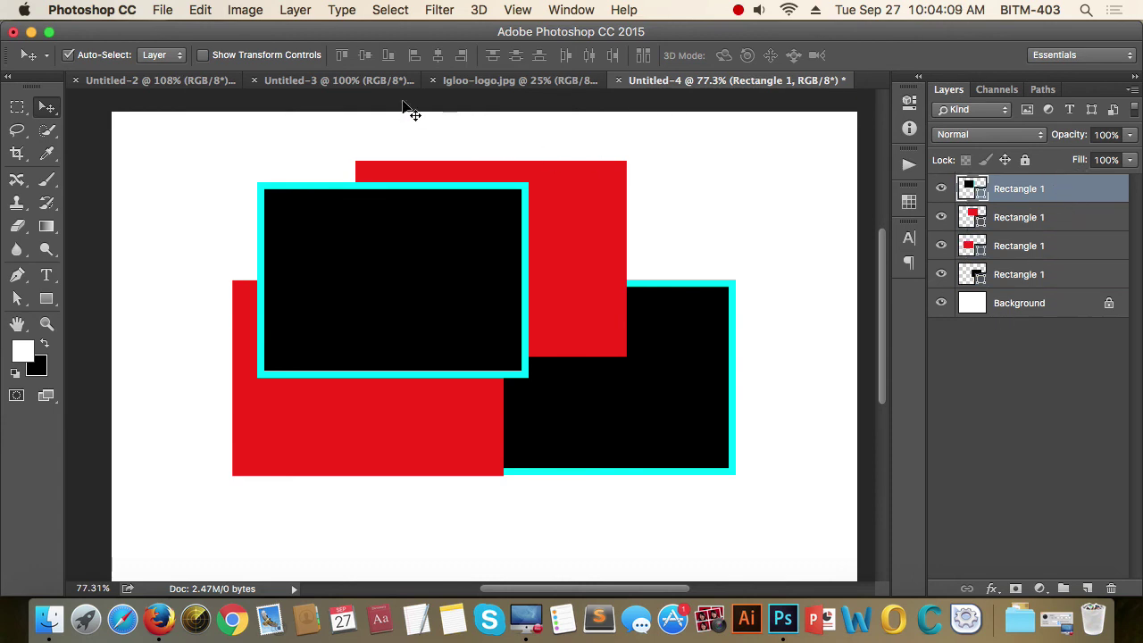
{"action": "left_click", "coordinate": [295, 11]}
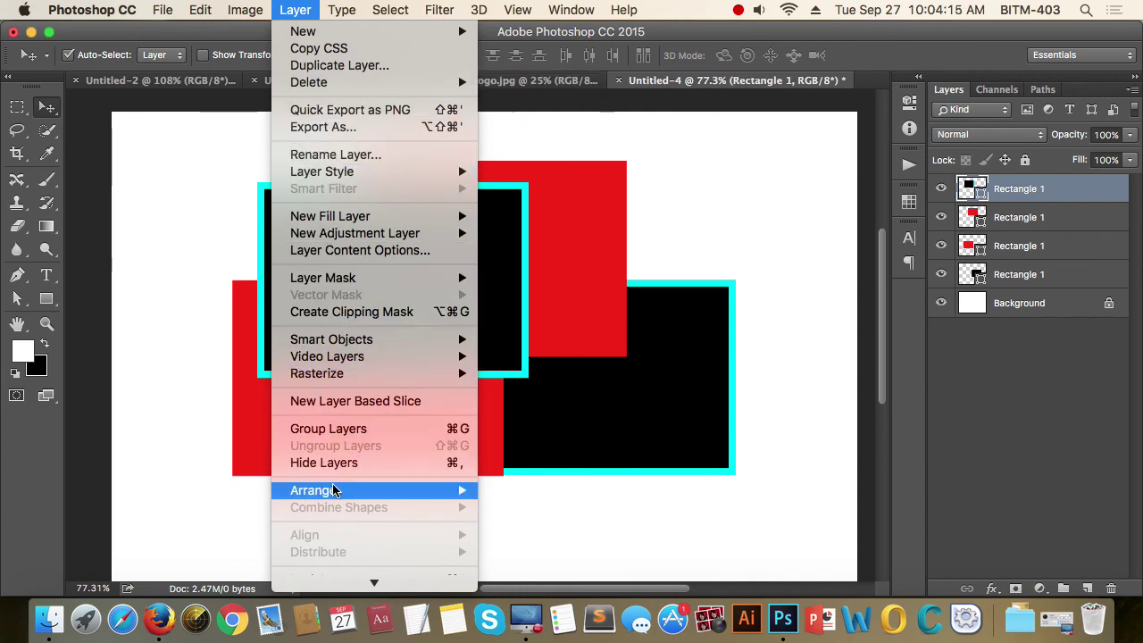
{"action": "mouse_move", "coordinate": [312, 490]}
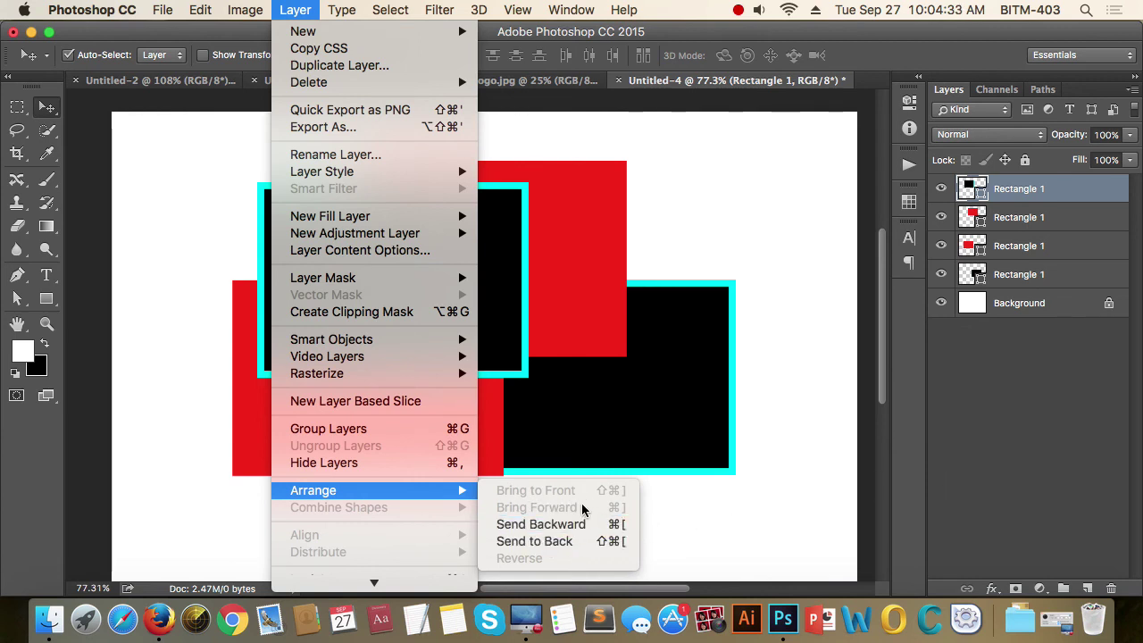
{"action": "left_click", "coordinate": [982, 403]}
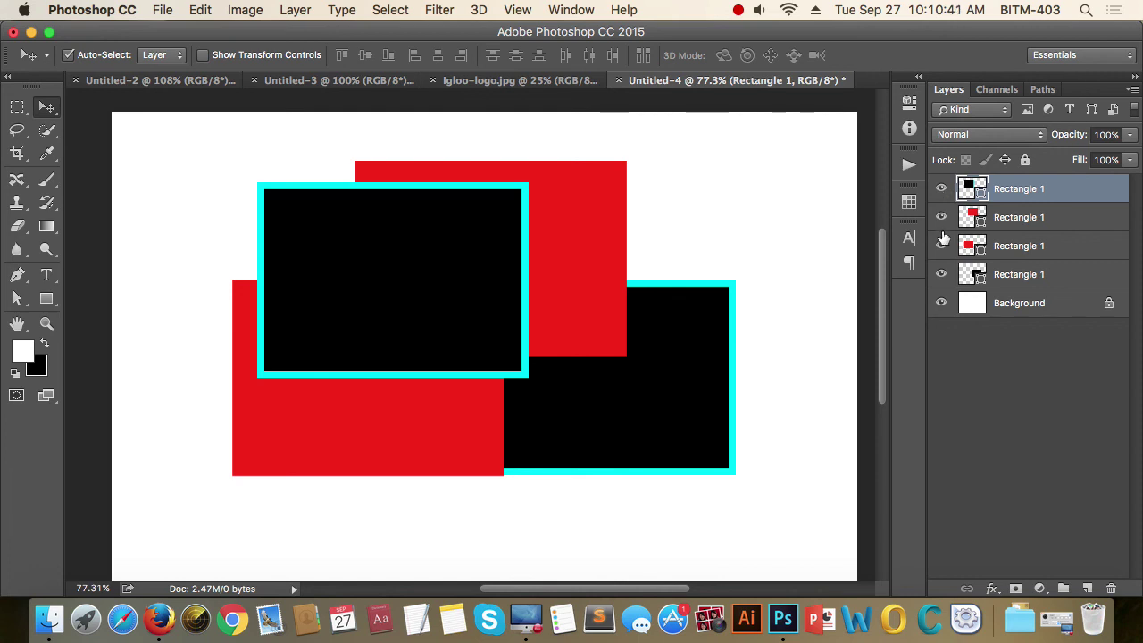
{"action": "left_click", "coordinate": [941, 190]}
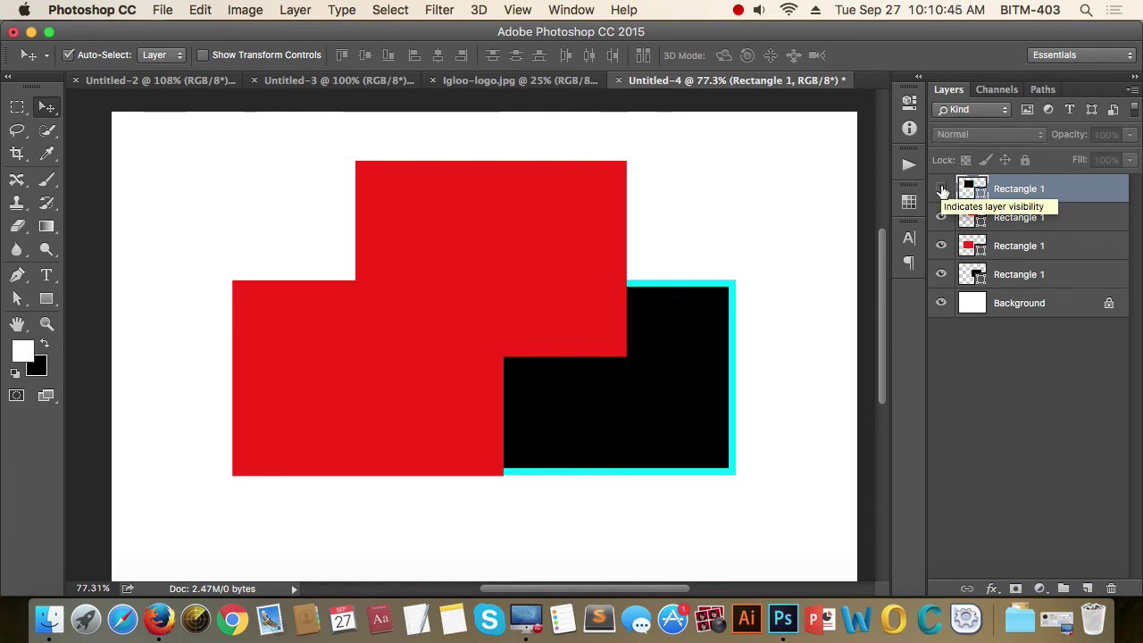
{"action": "left_click", "coordinate": [941, 189]}
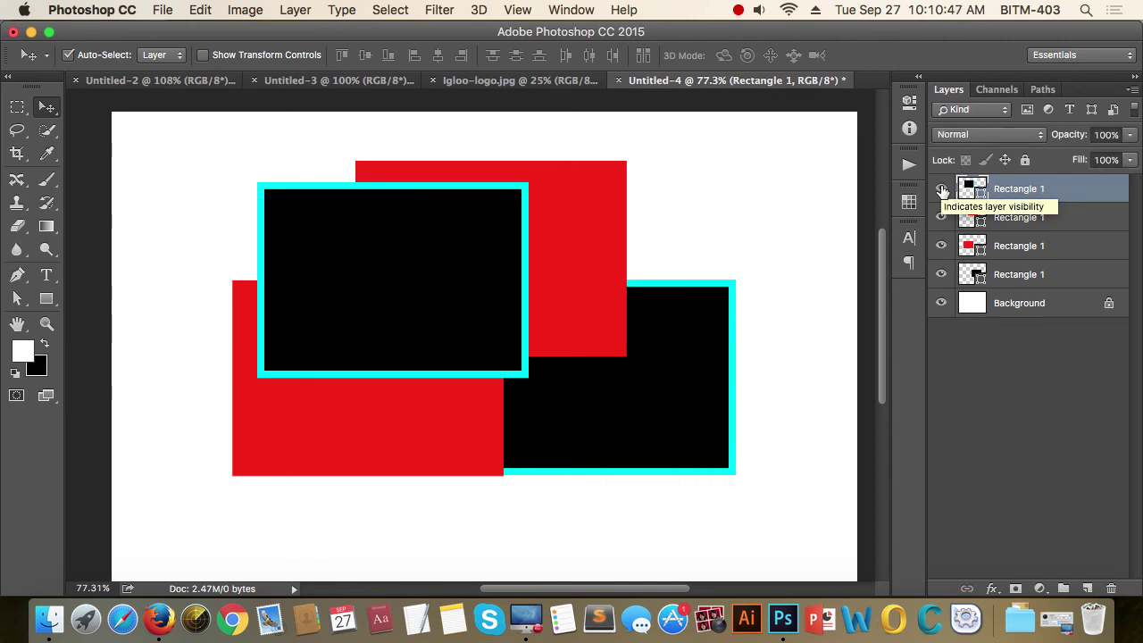
{"action": "left_click", "coordinate": [941, 189]}
{"action": "left_click", "coordinate": [941, 189]}
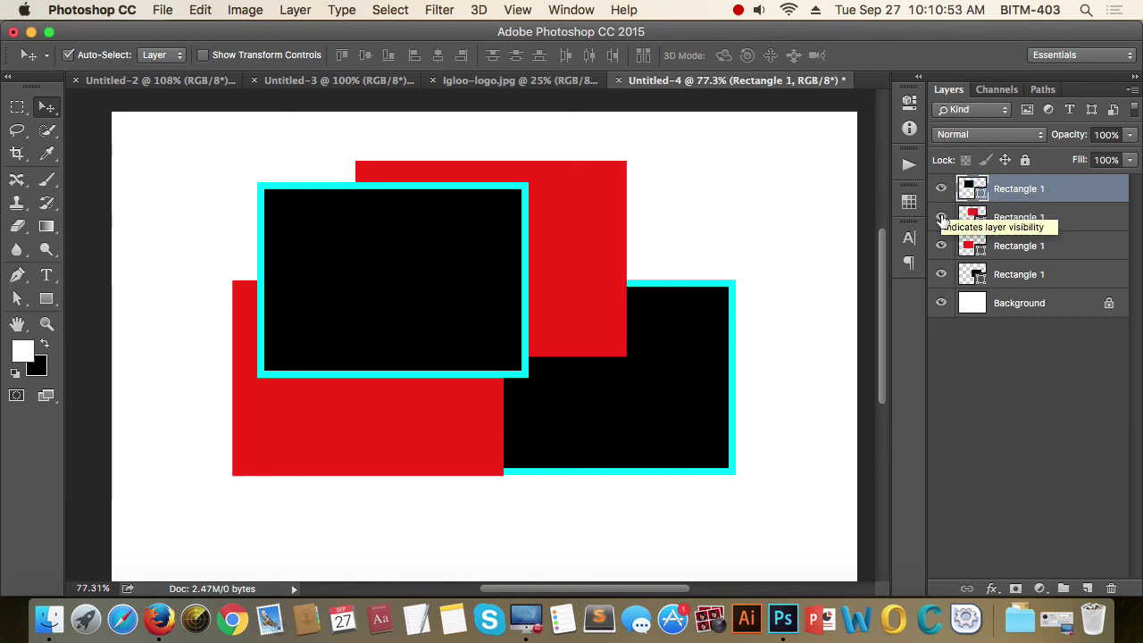
{"action": "left_click", "coordinate": [941, 217]}
{"action": "left_click", "coordinate": [941, 245]}
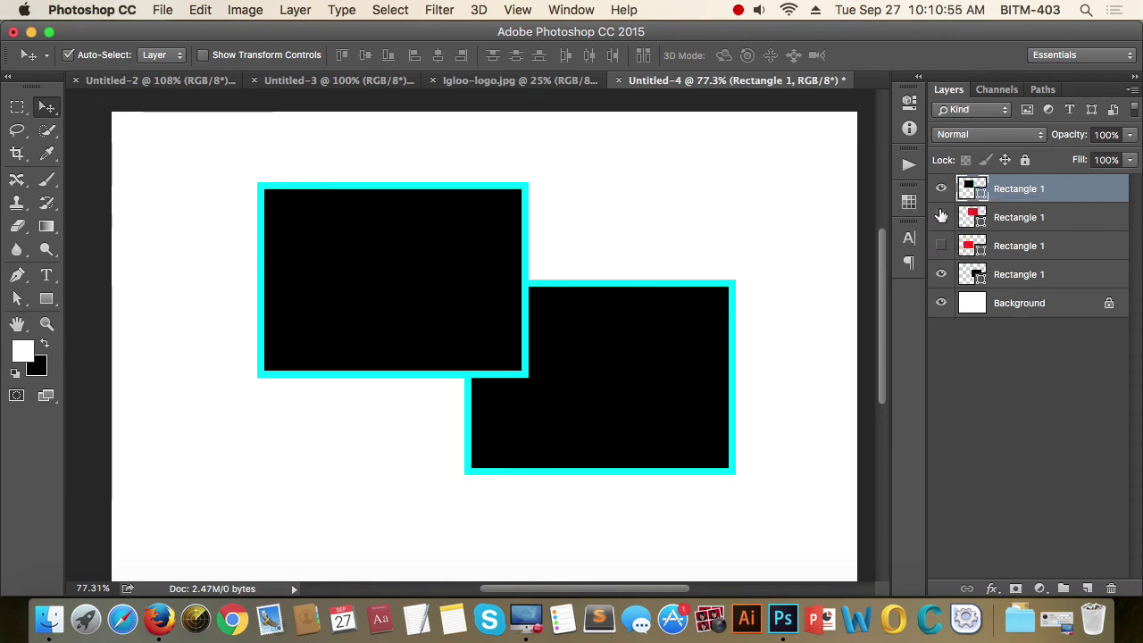
{"action": "left_click", "coordinate": [941, 217]}
{"action": "left_click", "coordinate": [942, 245]}
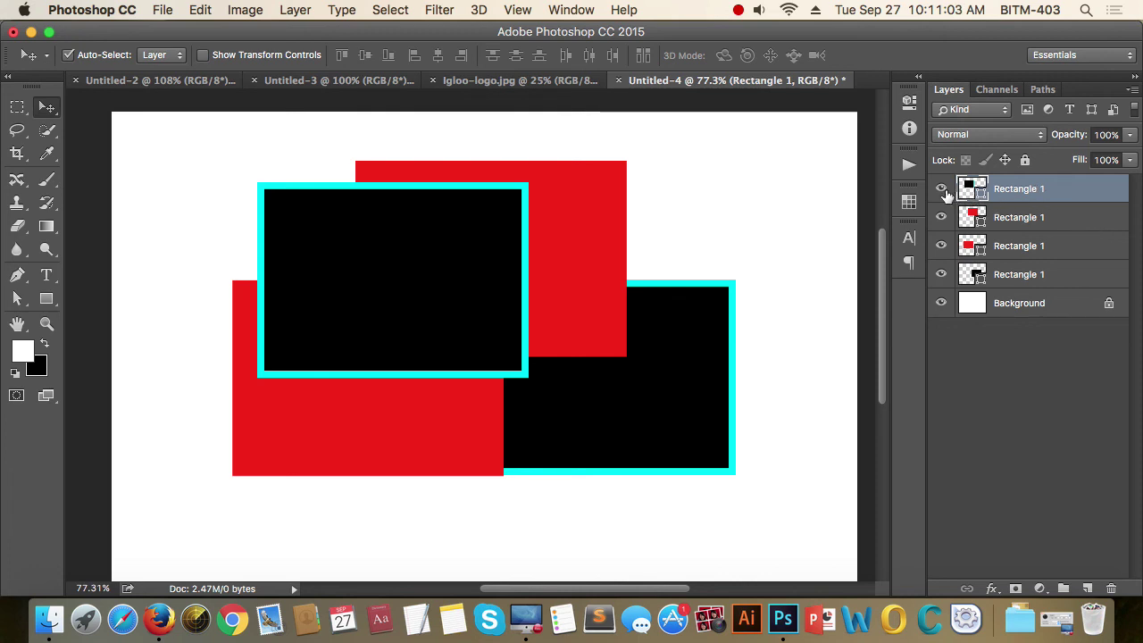
{"action": "left_click_drag", "start_coordinate": [942, 191], "coordinate": [943, 283]}
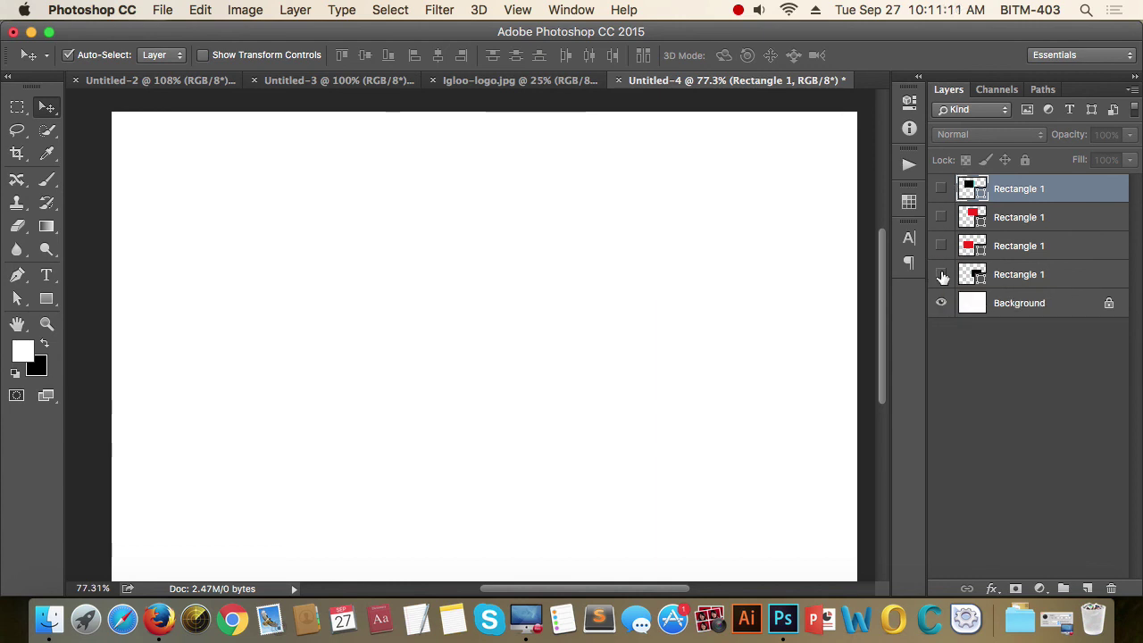
{"action": "left_click_drag", "start_coordinate": [942, 277], "coordinate": [943, 188]}
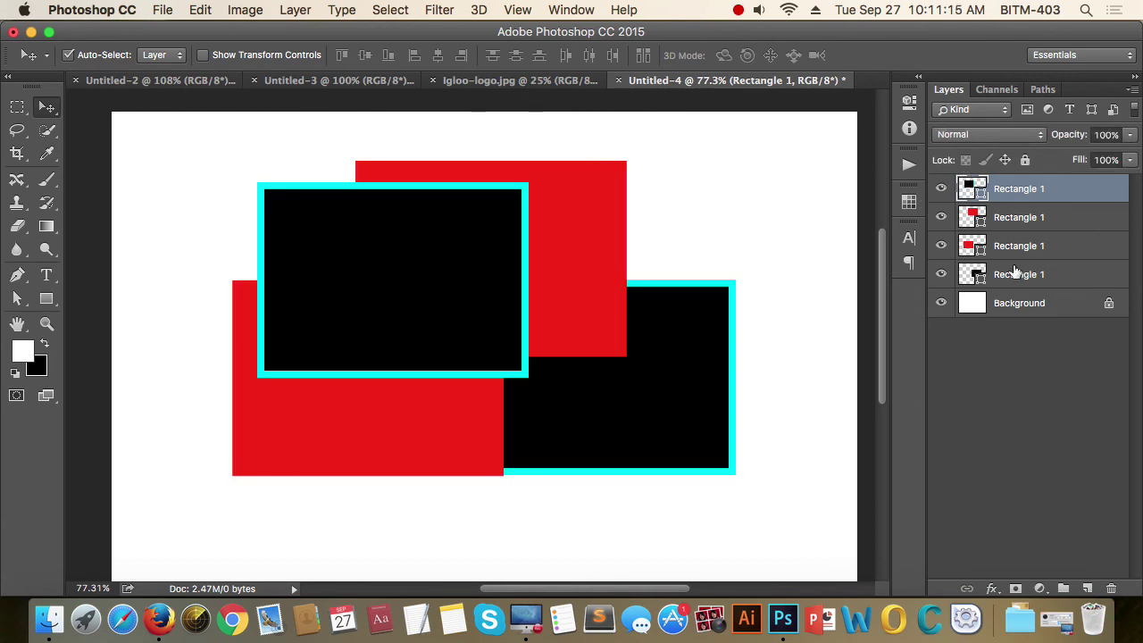
- Delete the top extra Rectangle 1 layer with the Delete key
{"action": "left_click", "coordinate": [1034, 365]}
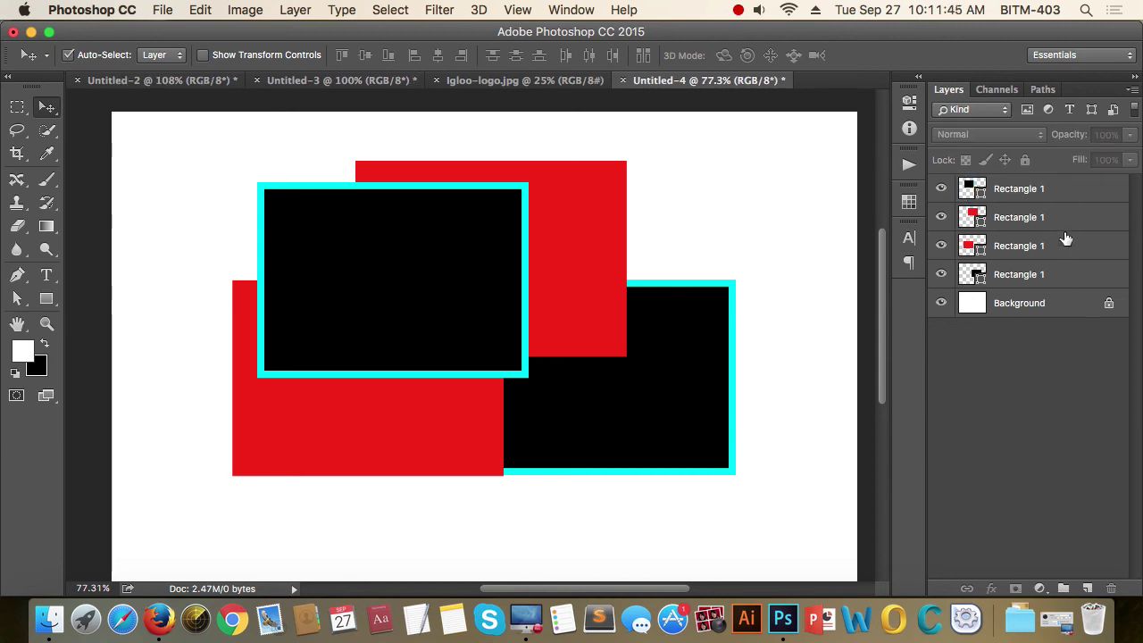
{"action": "left_click", "coordinate": [1063, 192]}
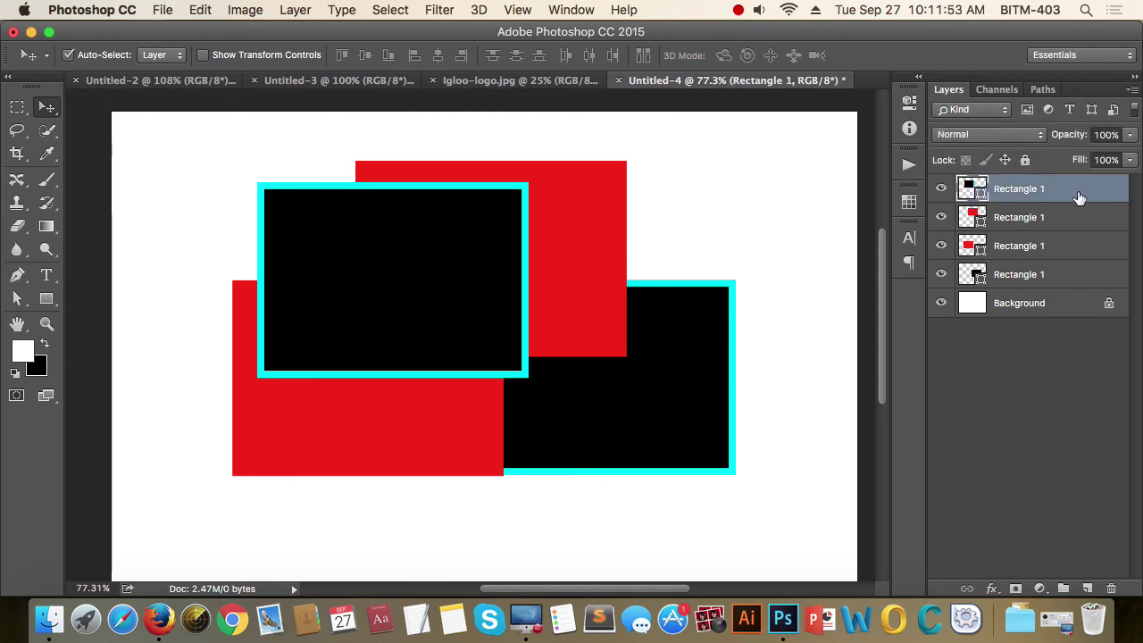
{"action": "key", "text": "Delete"}
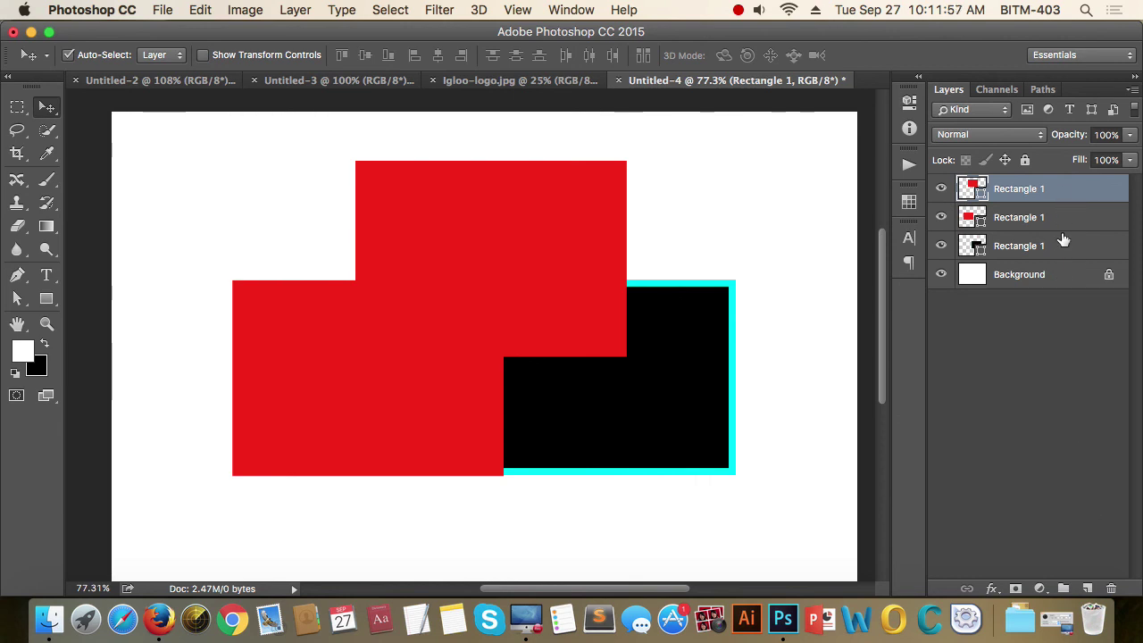
- Delete the remaining red rectangle layers via the trash icon and by dragging to the trash
{"action": "left_click", "coordinate": [1111, 589]}
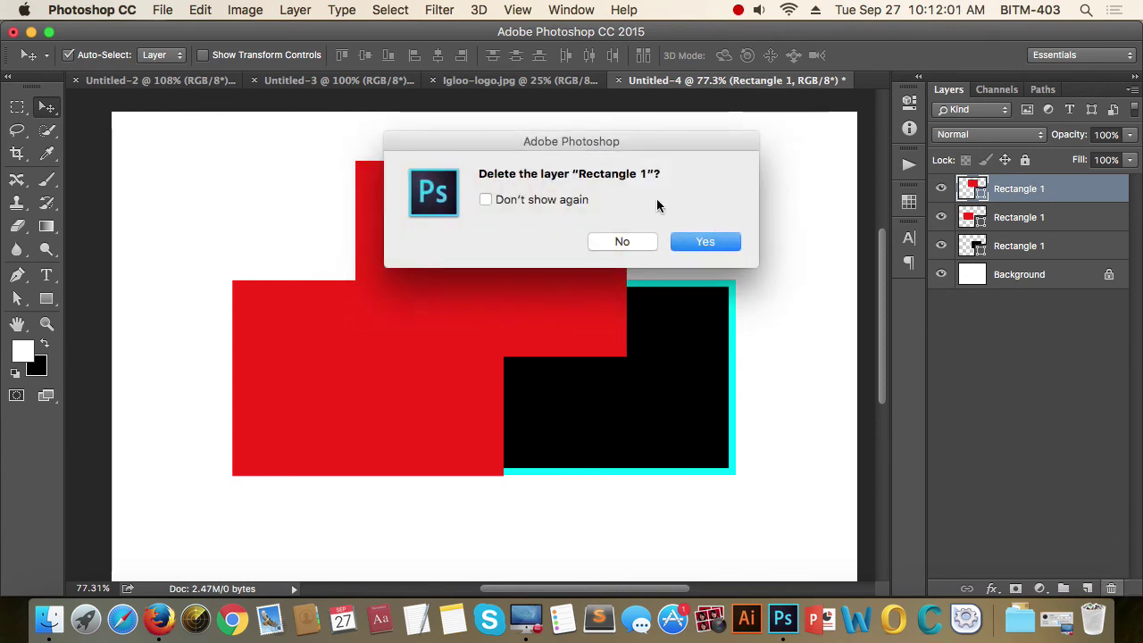
{"action": "left_click", "coordinate": [703, 242]}
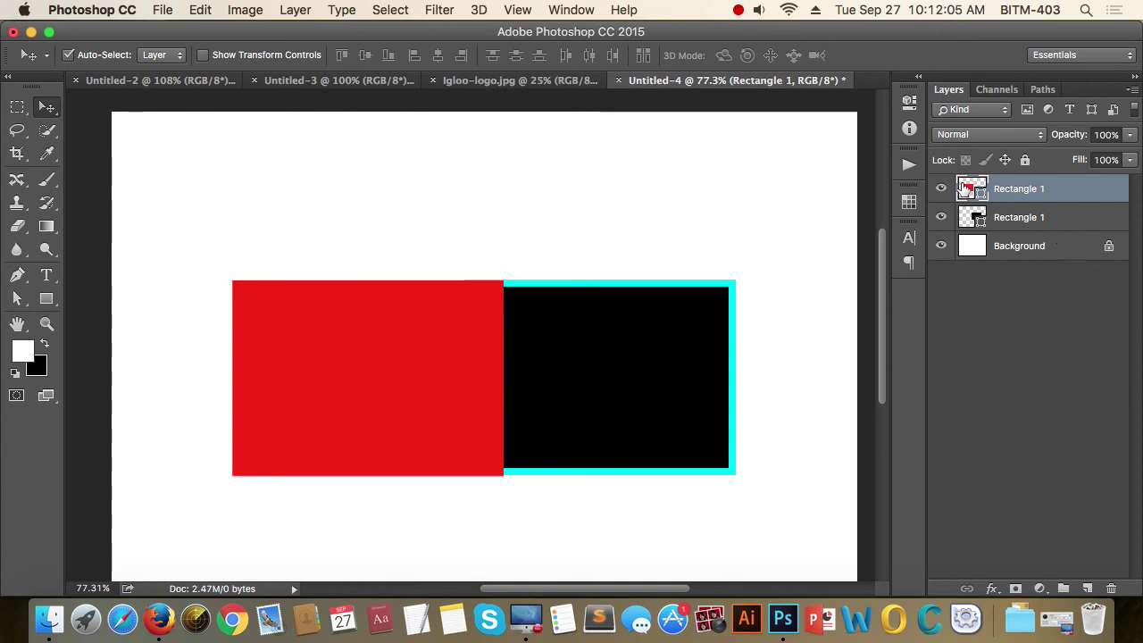
{"action": "left_click", "coordinate": [1049, 189]}
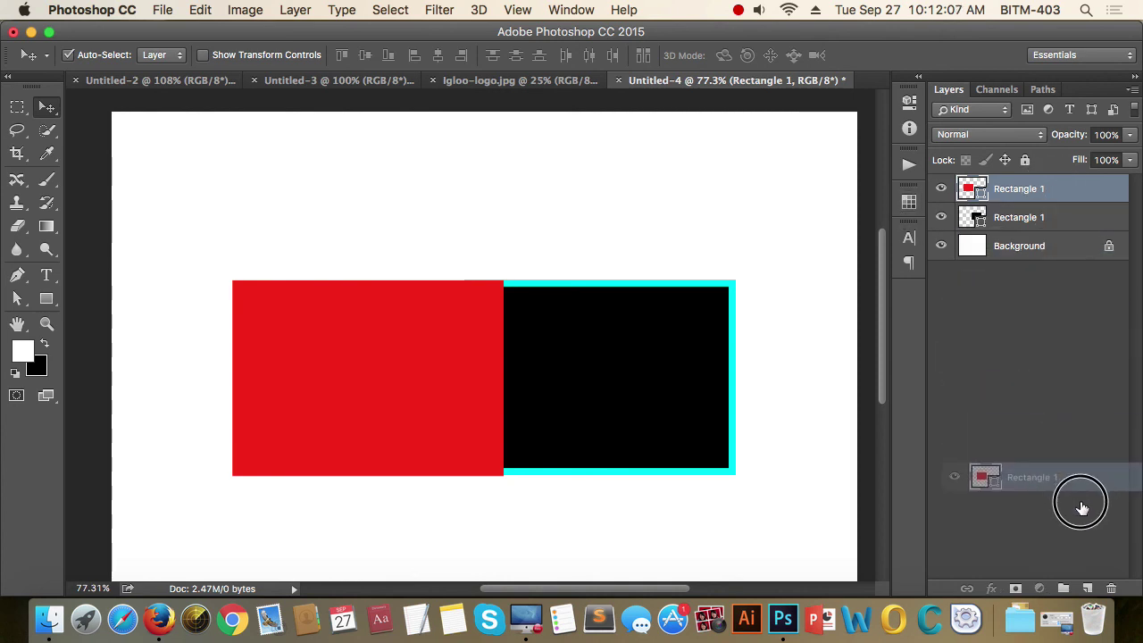
{"action": "left_click_drag", "start_coordinate": [1049, 189], "coordinate": [1110, 589]}
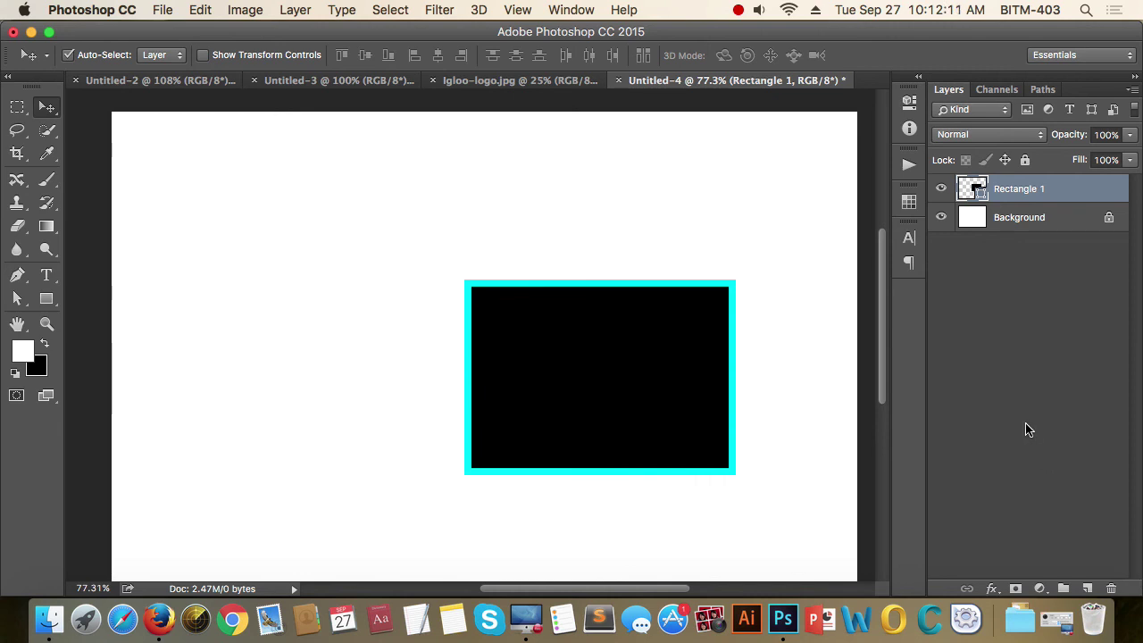
- Duplicate the rectangle layer with Cmd+J and move the copy right and down
{"action": "left_click", "coordinate": [1027, 430]}
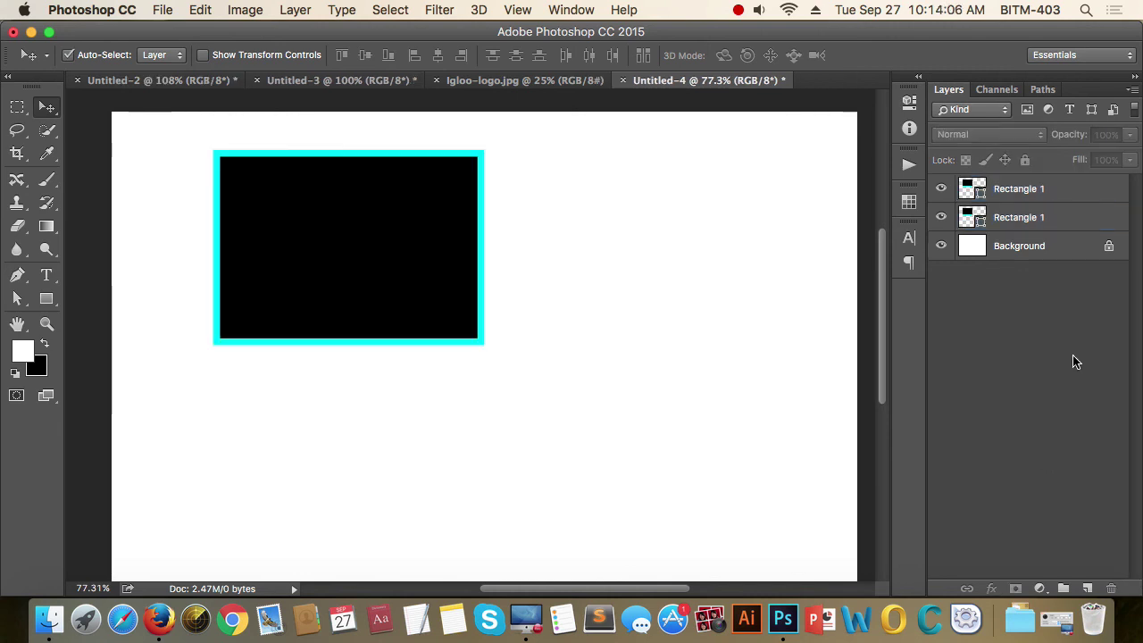
{"action": "key", "text": "Delete"}
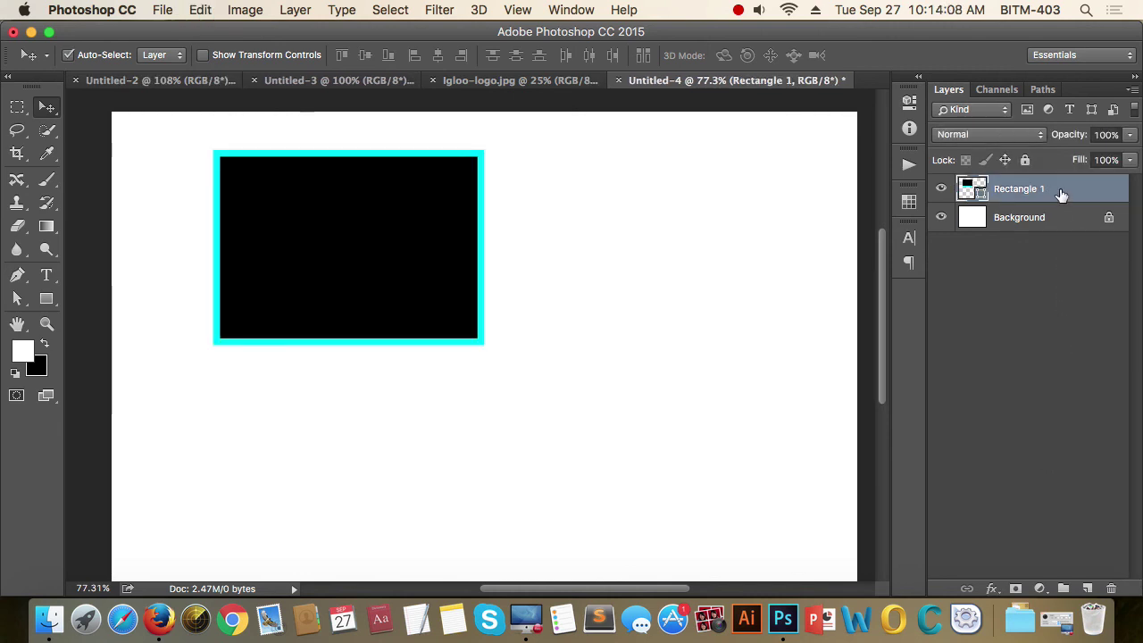
{"action": "key", "text": "super"}
{"action": "key", "text": "super+j"}
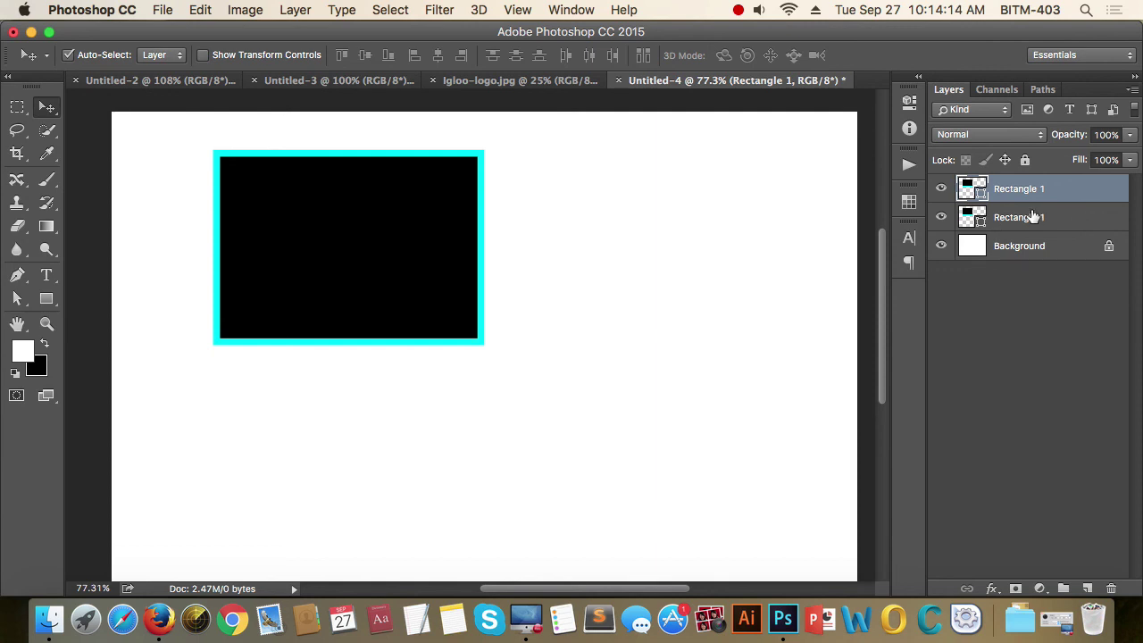
{"action": "left_click_drag", "start_coordinate": [479, 282], "coordinate": [781, 325]}
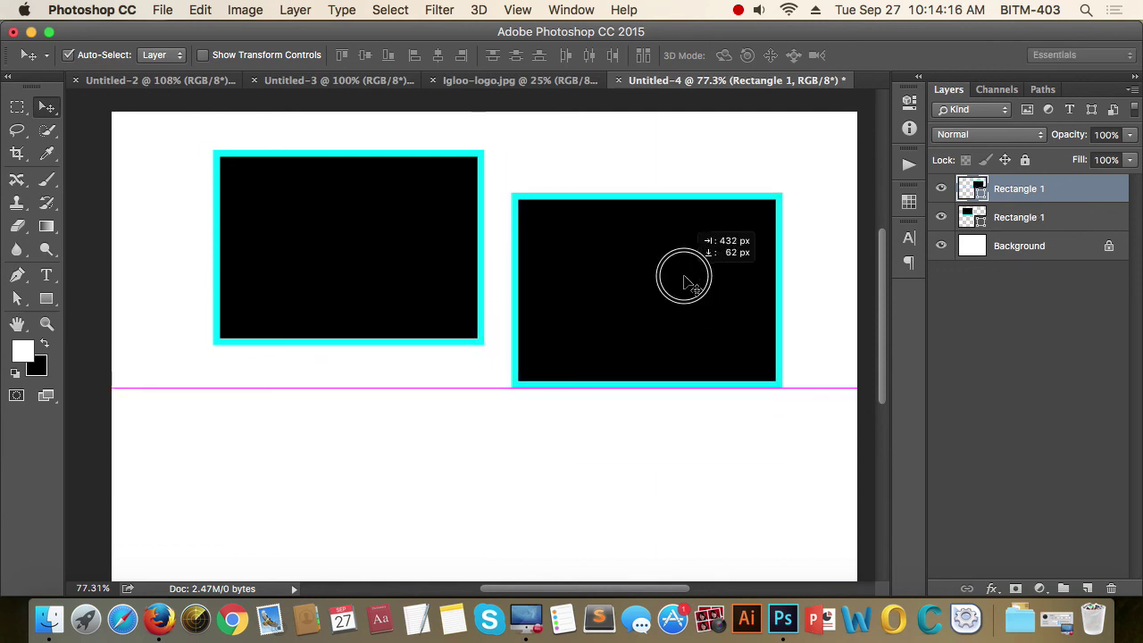
- Duplicate both rectangles, then delete the right-hand rectangle and its layers
{"action": "left_click", "coordinate": [1074, 219], "text": "shift"}
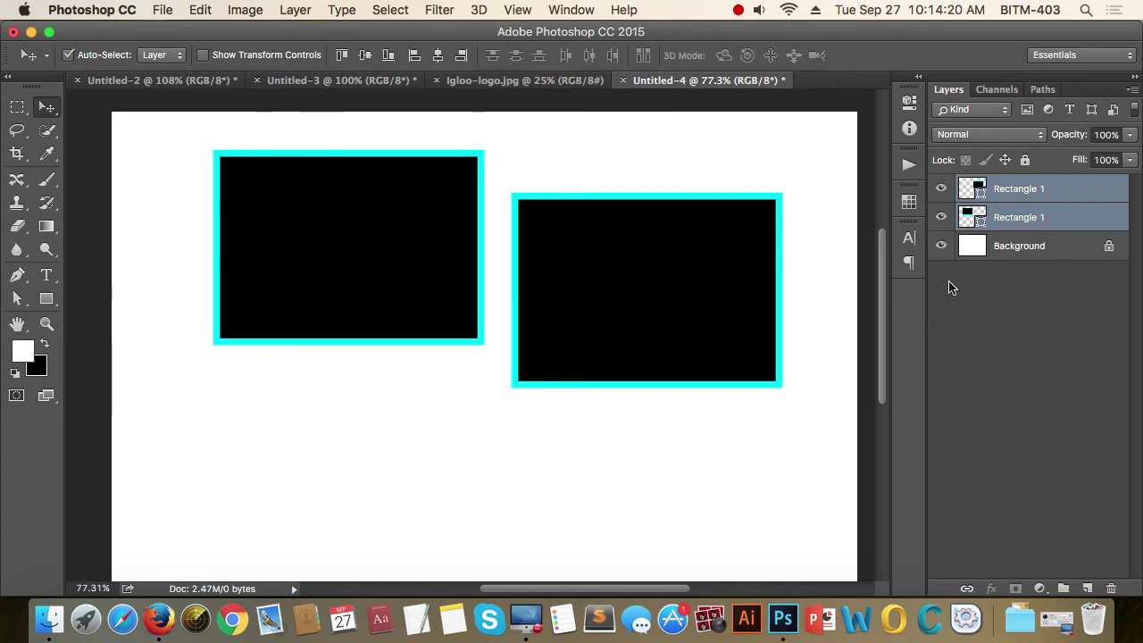
{"action": "left_click_drag", "start_coordinate": [205, 201], "coordinate": [705, 375]}
{"action": "key", "text": "super+j"}
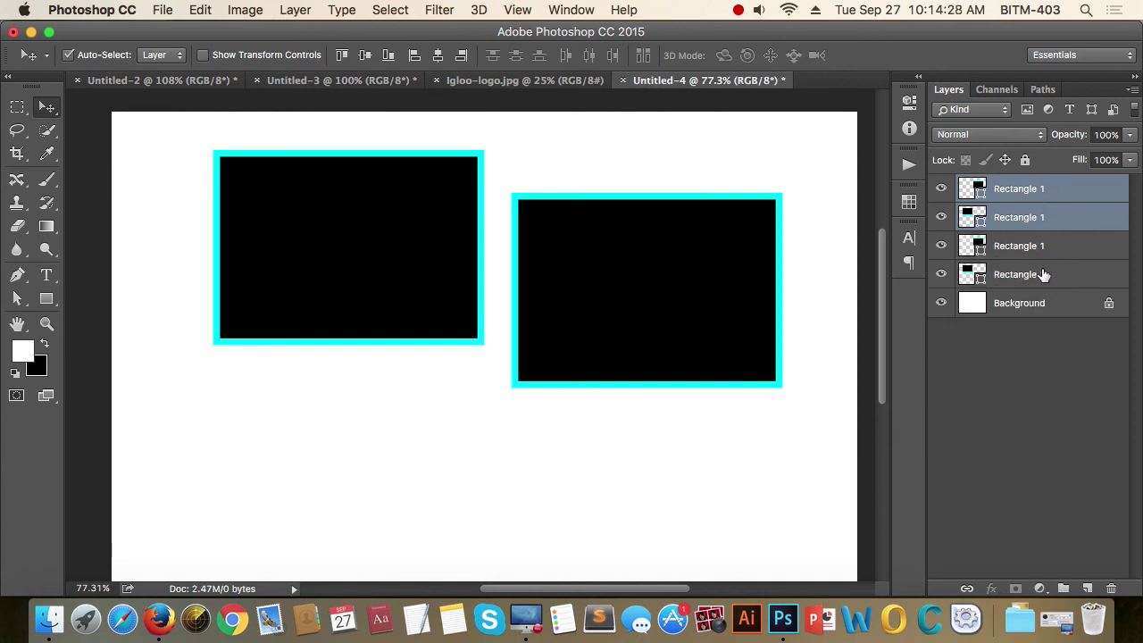
{"action": "left_click", "coordinate": [1039, 371]}
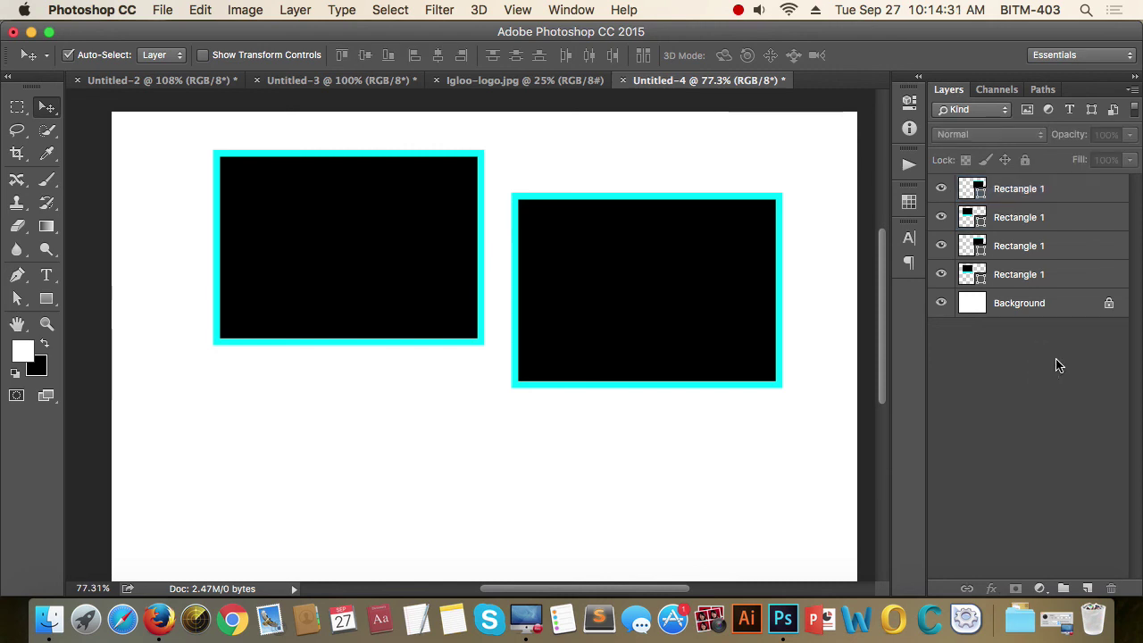
{"action": "left_click", "coordinate": [629, 229]}
{"action": "key", "text": "Delete"}
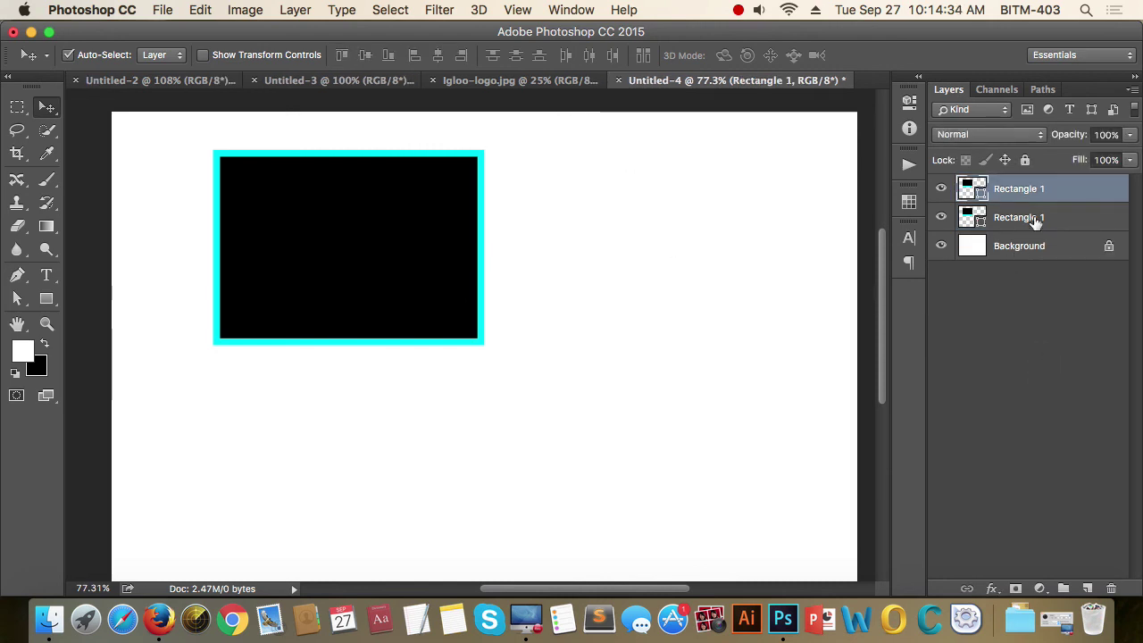
- Move the rectangle toward the canvas centre and copy its layer on the New Layer icon
{"action": "left_click_drag", "start_coordinate": [280, 217], "coordinate": [414, 255]}
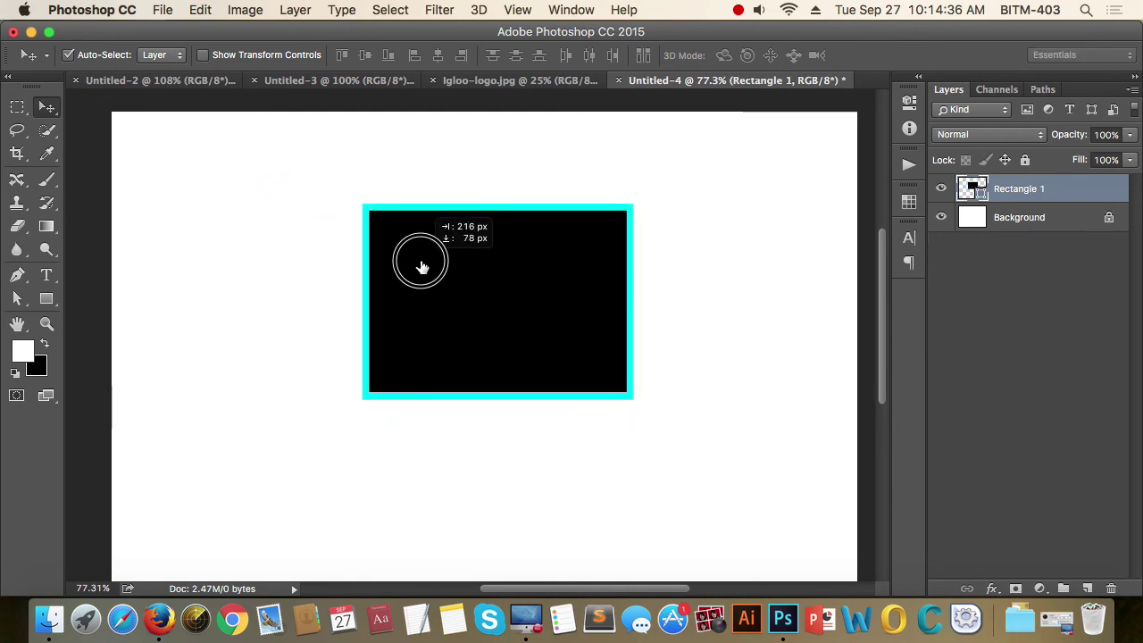
{"action": "left_click_drag", "start_coordinate": [509, 271], "coordinate": [502, 294]}
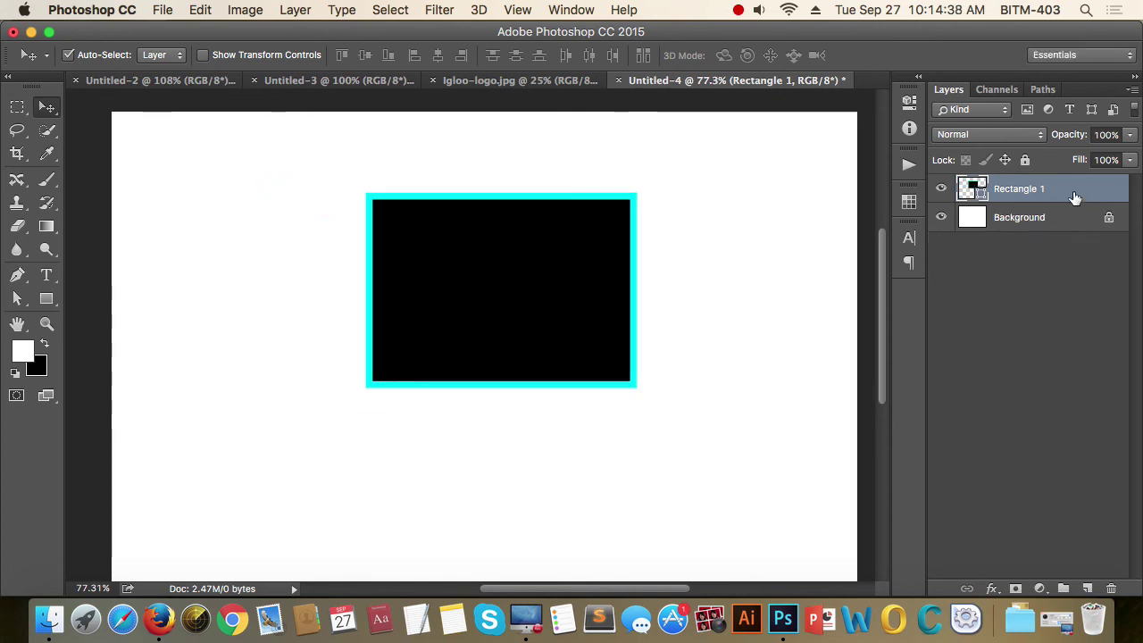
{"action": "mouse_move", "coordinate": [1072, 189]}
{"action": "left_mouse_down"}
{"action": "mouse_move", "coordinate": [1108, 587]}
{"action": "mouse_move", "coordinate": [1091, 596]}
{"action": "left_mouse_up"}
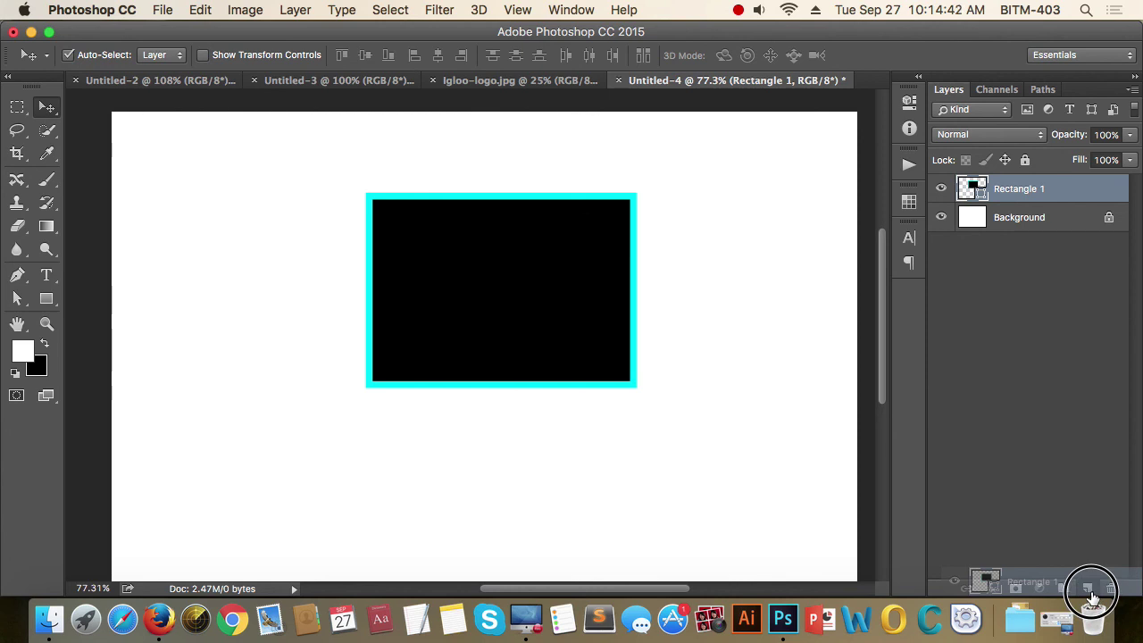
{"action": "left_click_drag", "start_coordinate": [1092, 597], "coordinate": [1087, 590]}
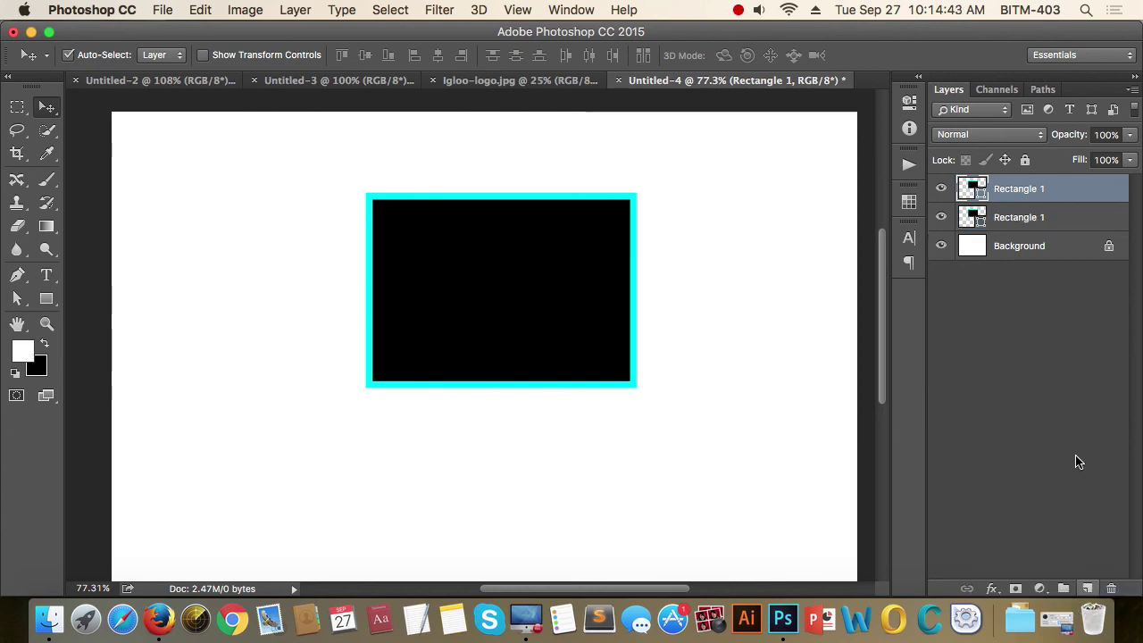
- Switch the selection between the top and lower Rectangle 1 layers, ending on the top one
{"action": "left_click", "coordinate": [1049, 219]}
{"action": "left_click", "coordinate": [1076, 192]}
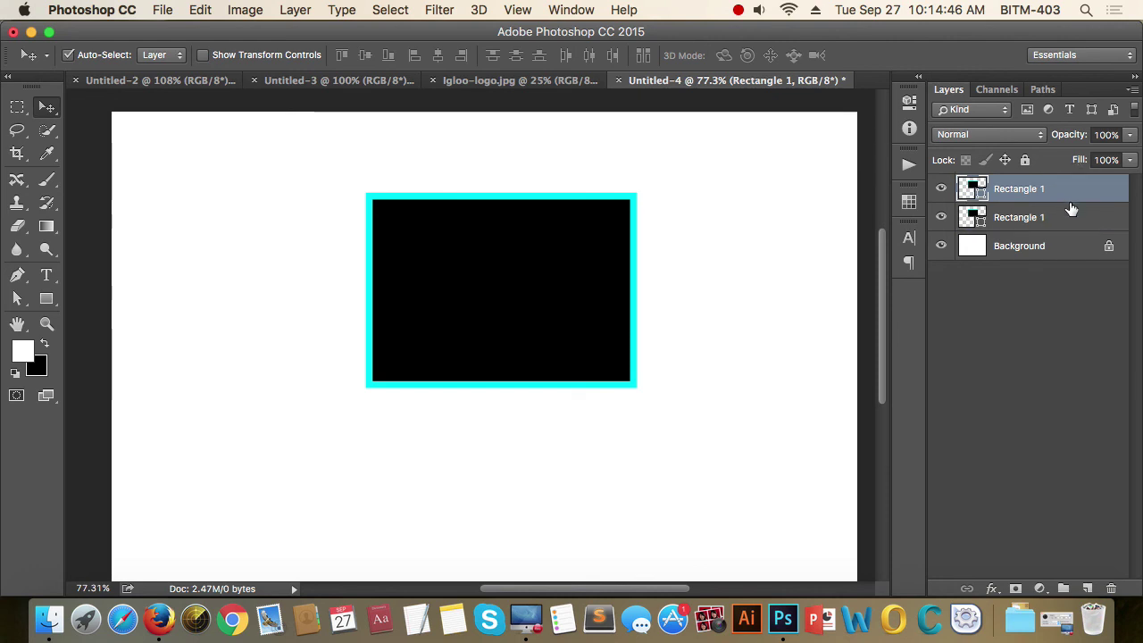
{"action": "left_click", "coordinate": [1079, 220]}
{"action": "left_click", "coordinate": [1077, 185]}
{"action": "left_click", "coordinate": [1058, 218]}
{"action": "left_click", "coordinate": [1061, 193]}
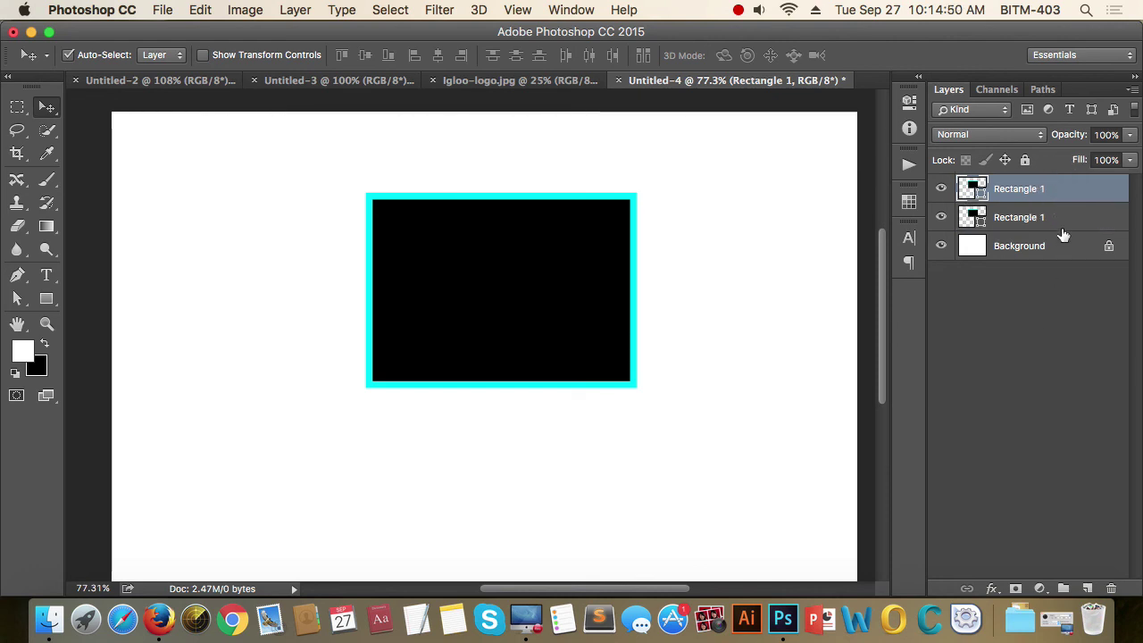
- Move the copy over the original, delete it, and shift the remaining rectangle slightly
{"action": "left_click_drag", "start_coordinate": [554, 292], "coordinate": [346, 278]}
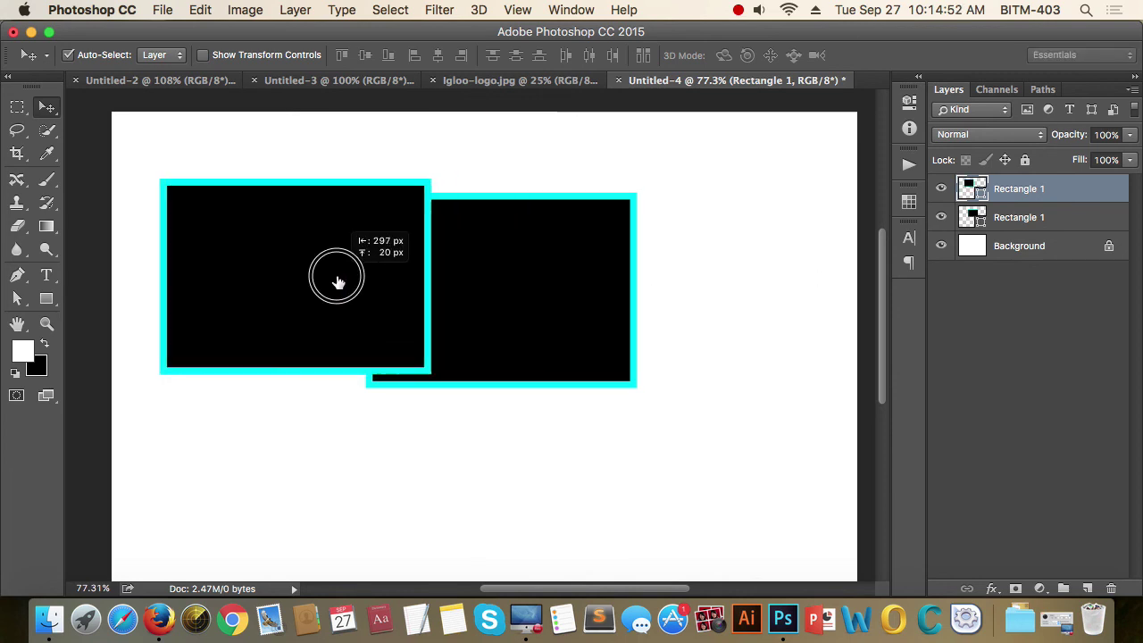
{"action": "key", "text": "Delete"}
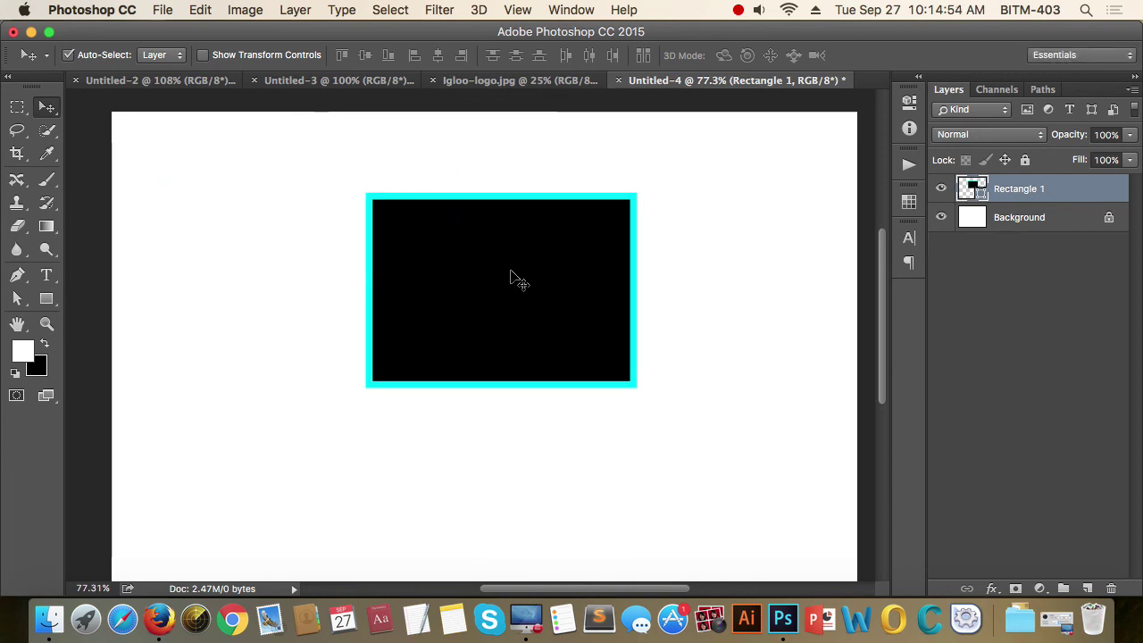
{"action": "mouse_move", "coordinate": [512, 277]}
{"action": "left_mouse_down"}
{"action": "mouse_move", "coordinate": [470, 272]}
{"action": "mouse_move", "coordinate": [473, 256]}
{"action": "mouse_move", "coordinate": [539, 262]}
{"action": "mouse_move", "coordinate": [528, 280]}
{"action": "left_mouse_up"}
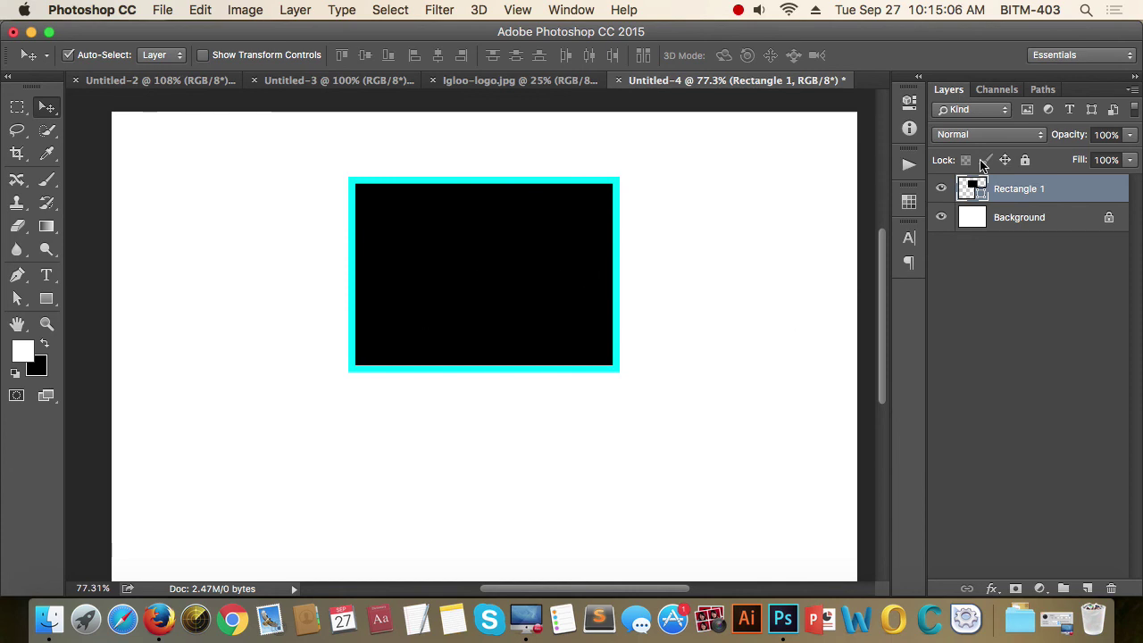
{"action": "right_click", "coordinate": [1019, 197]}
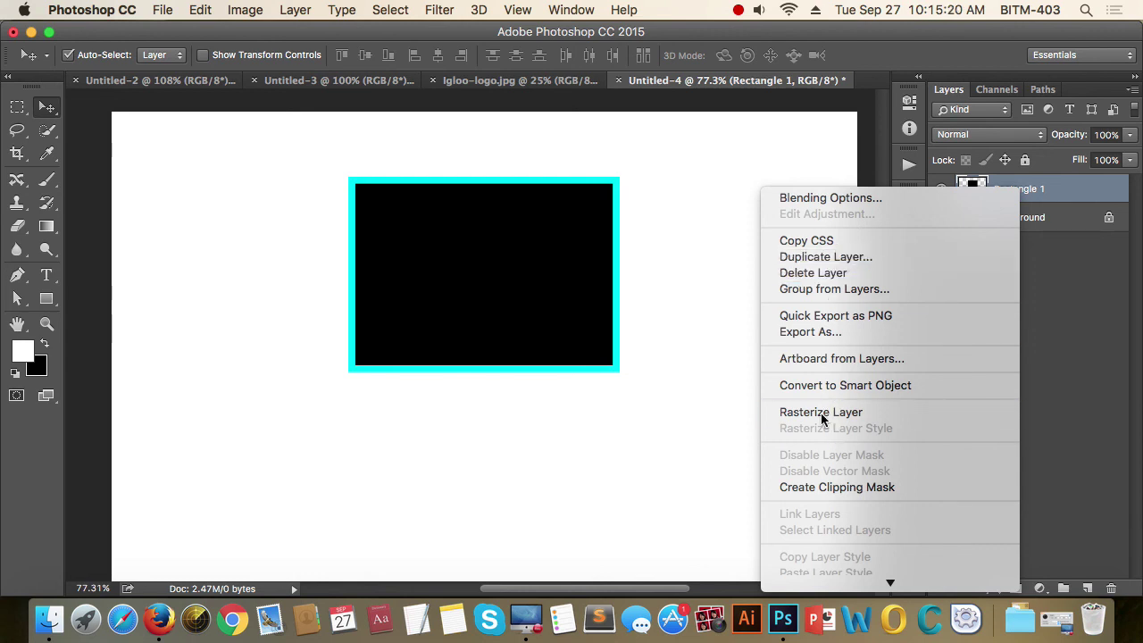
{"action": "left_click", "coordinate": [850, 258]}
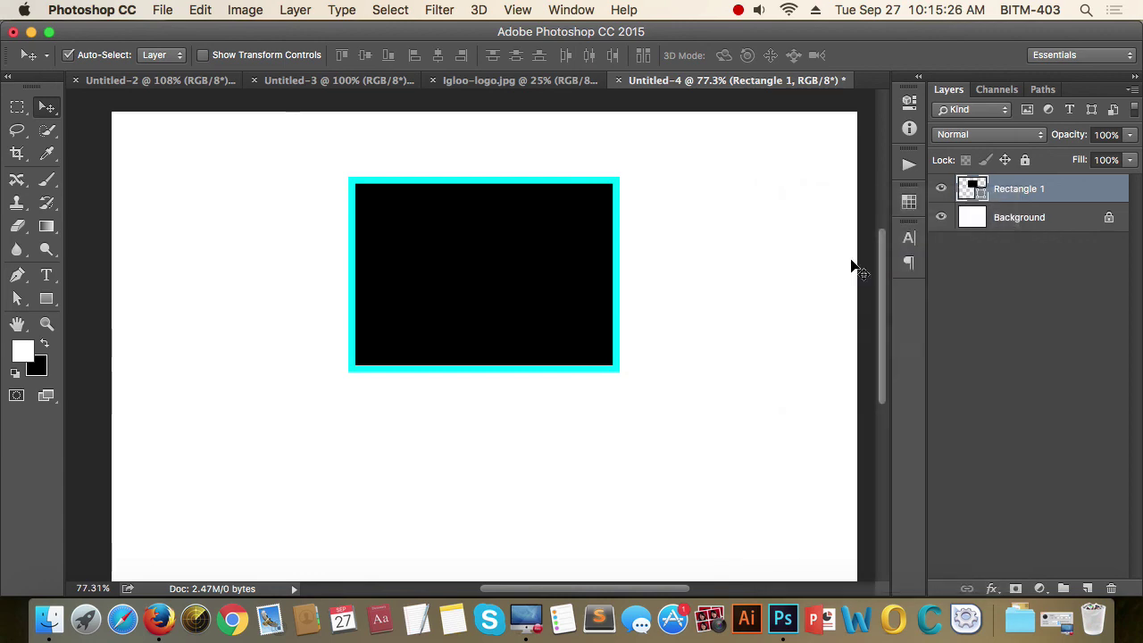
{"action": "left_click_drag", "start_coordinate": [745, 192], "coordinate": [807, 133]}
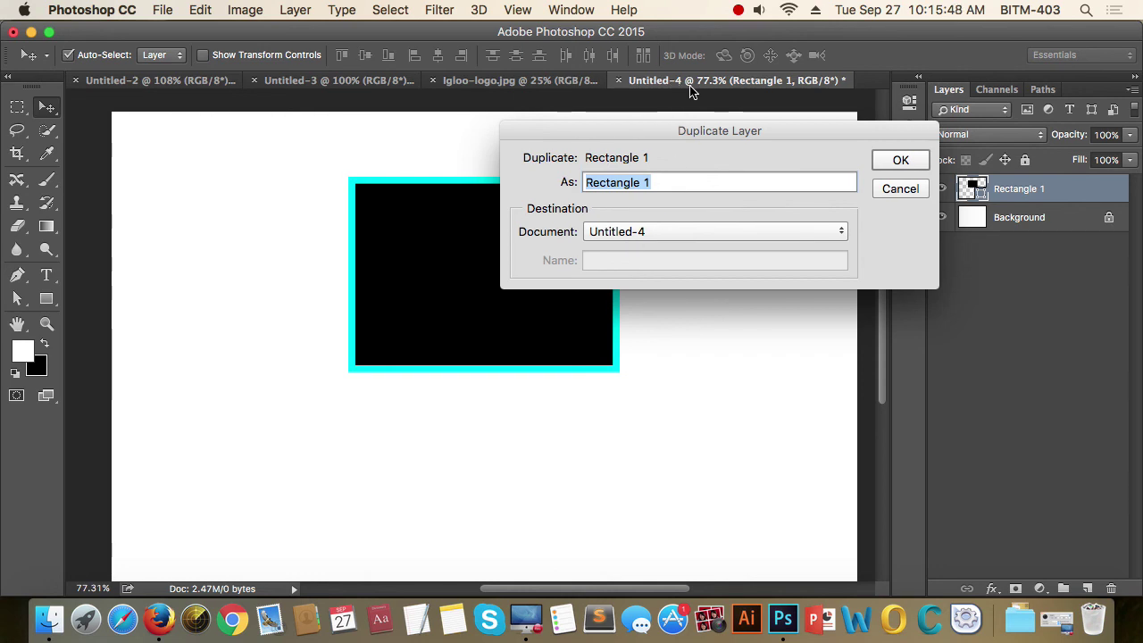
{"action": "left_click", "coordinate": [902, 161]}
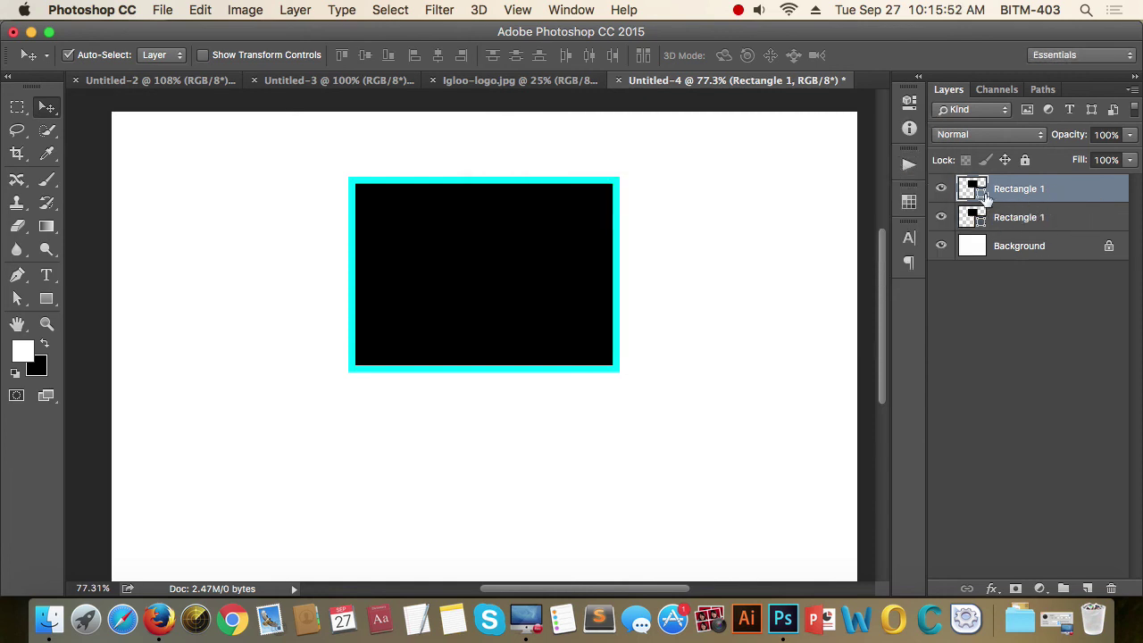
{"action": "key", "text": "ctrl+z"}
- Duplicate the Rectangle 1 layer into the Igloo-logo.jpg document
{"action": "right_click", "coordinate": [1040, 193]}
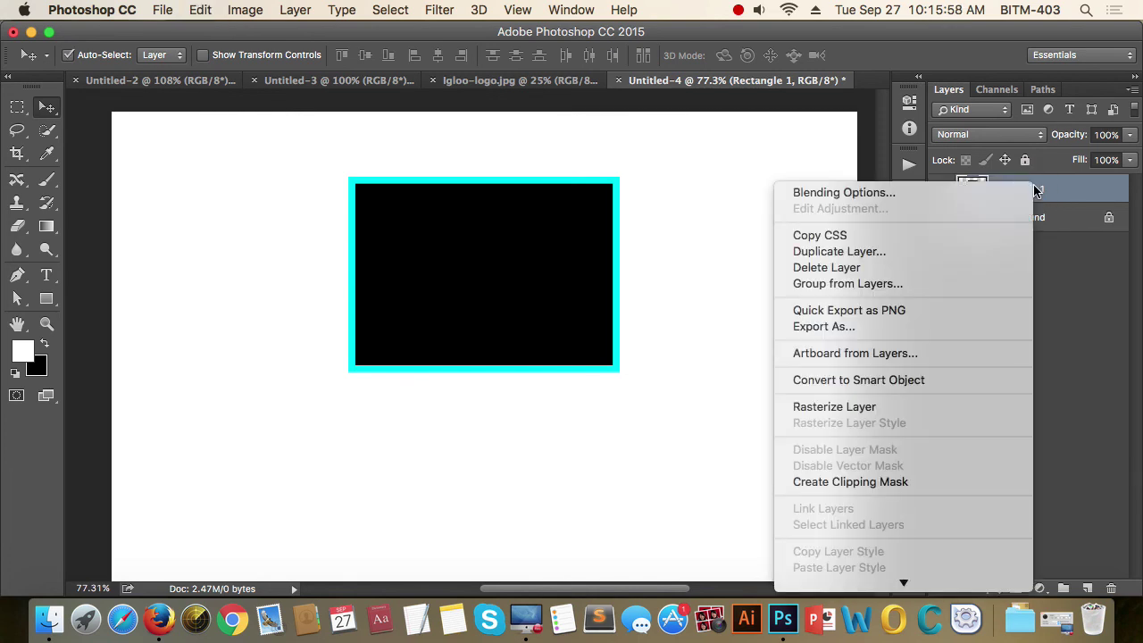
{"action": "left_click", "coordinate": [864, 253]}
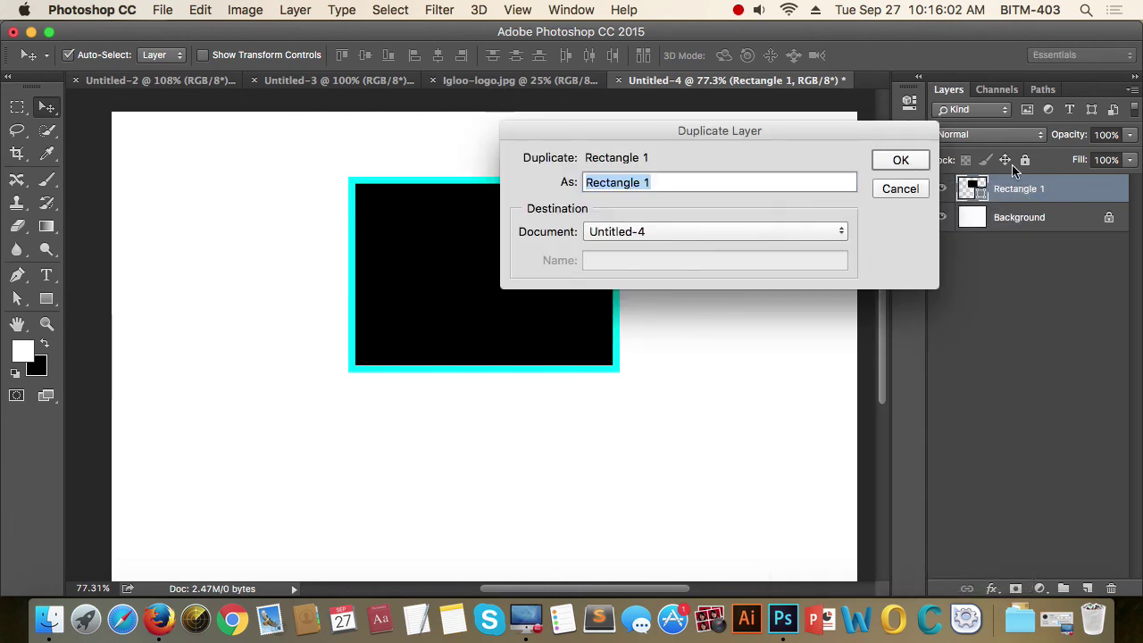
{"action": "left_click", "coordinate": [842, 232]}
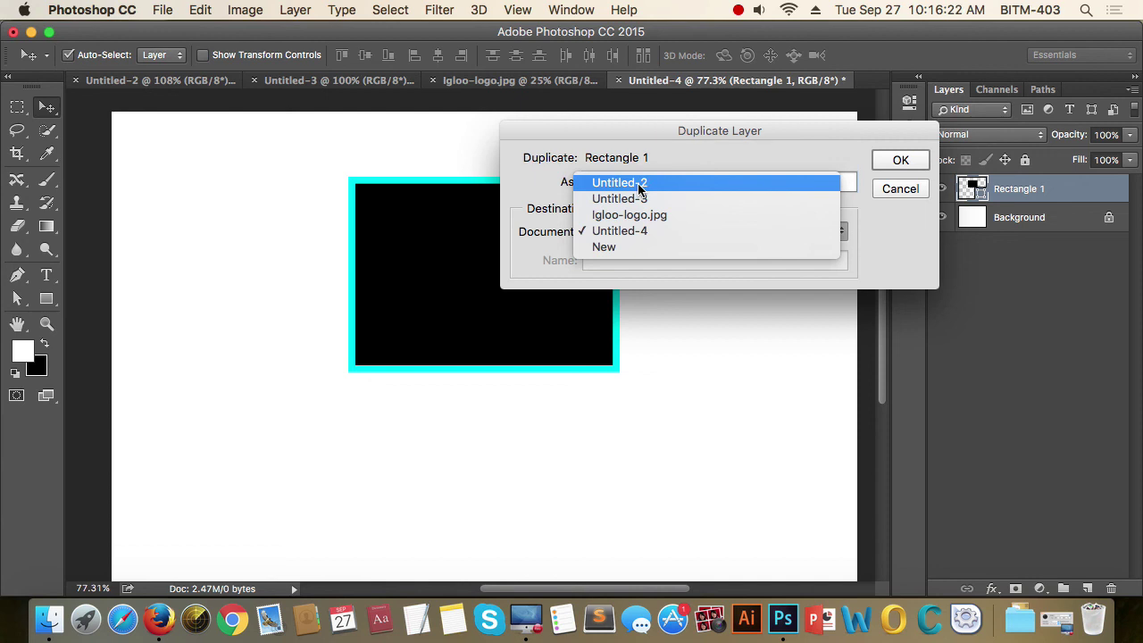
{"action": "left_click", "coordinate": [661, 221]}
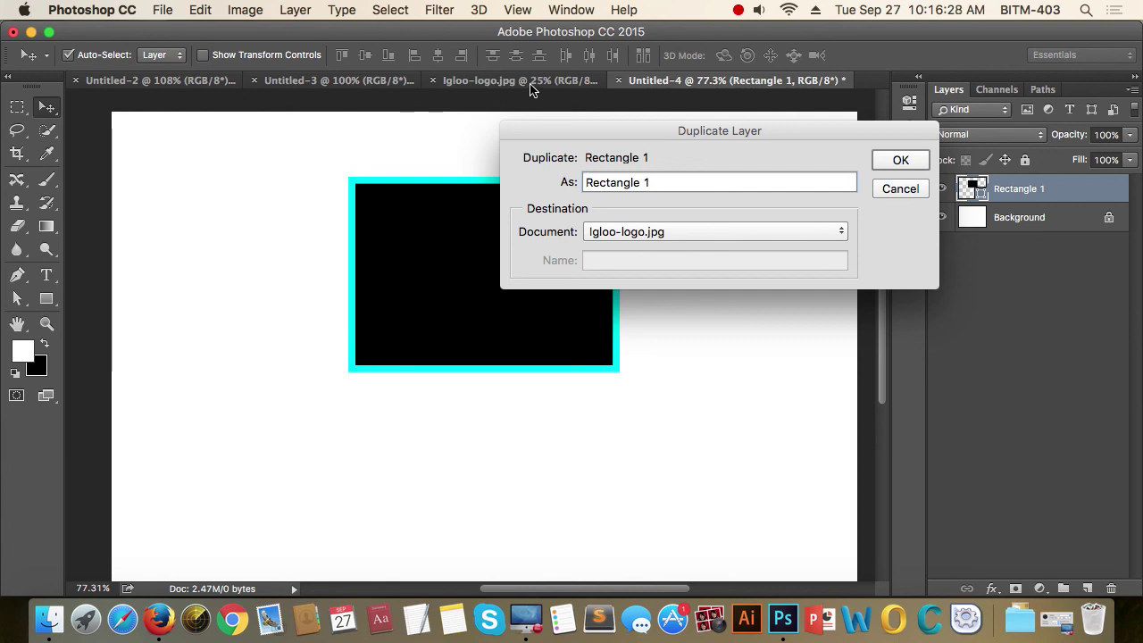
{"action": "left_click", "coordinate": [900, 160]}
- Position the rectangle copy over the Igloo figure, then return to Untitled-4
{"action": "left_click", "coordinate": [513, 87]}
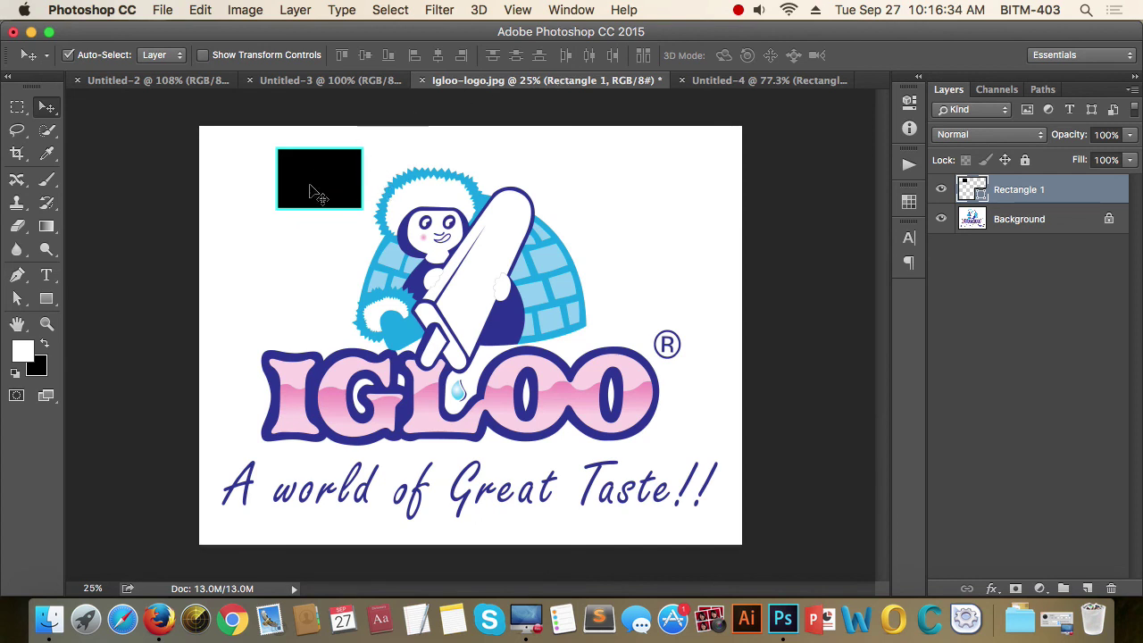
{"action": "left_click_drag", "start_coordinate": [310, 189], "coordinate": [504, 241]}
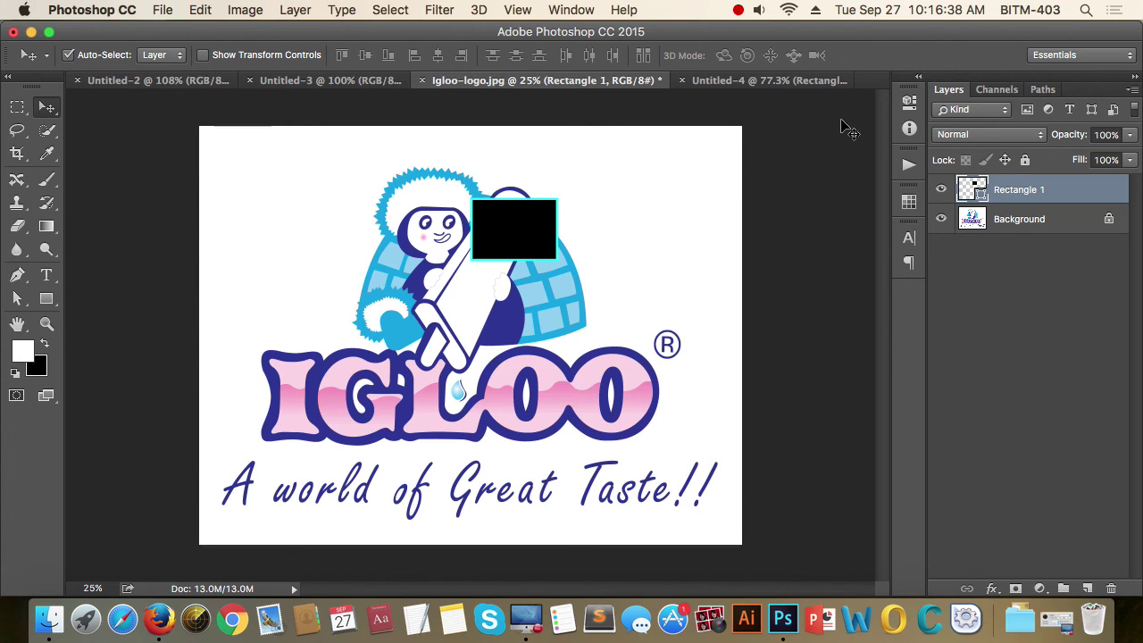
{"action": "left_click", "coordinate": [714, 82]}
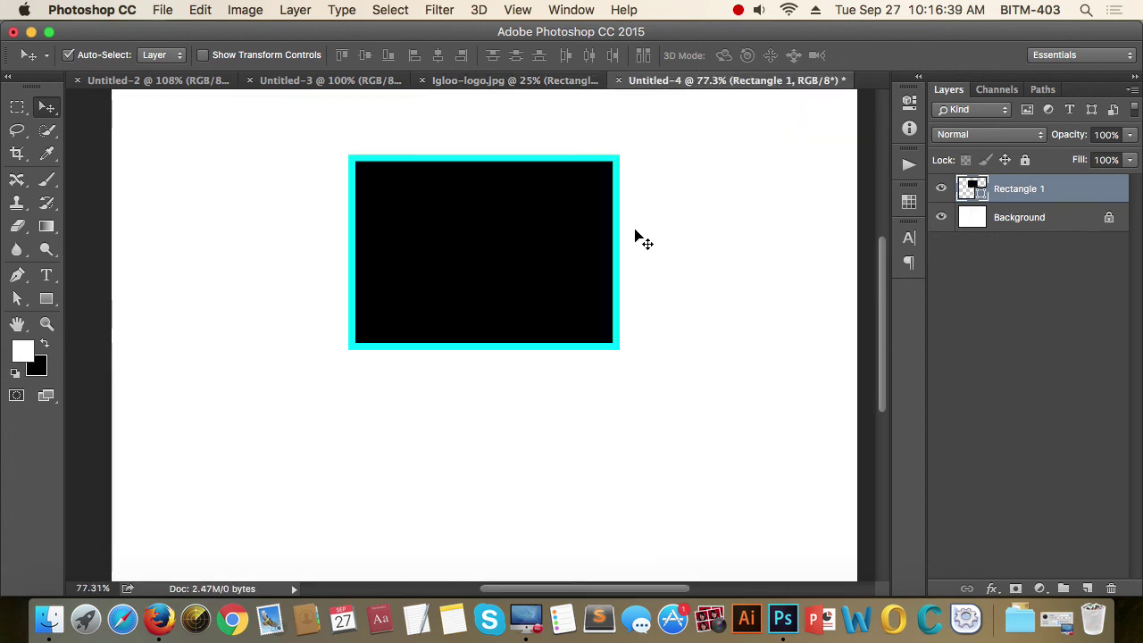
- Duplicate Rectangle 1 into a new document named 'cm', then hide the layer
{"action": "right_click", "coordinate": [1029, 192]}
{"action": "left_click", "coordinate": [883, 253]}
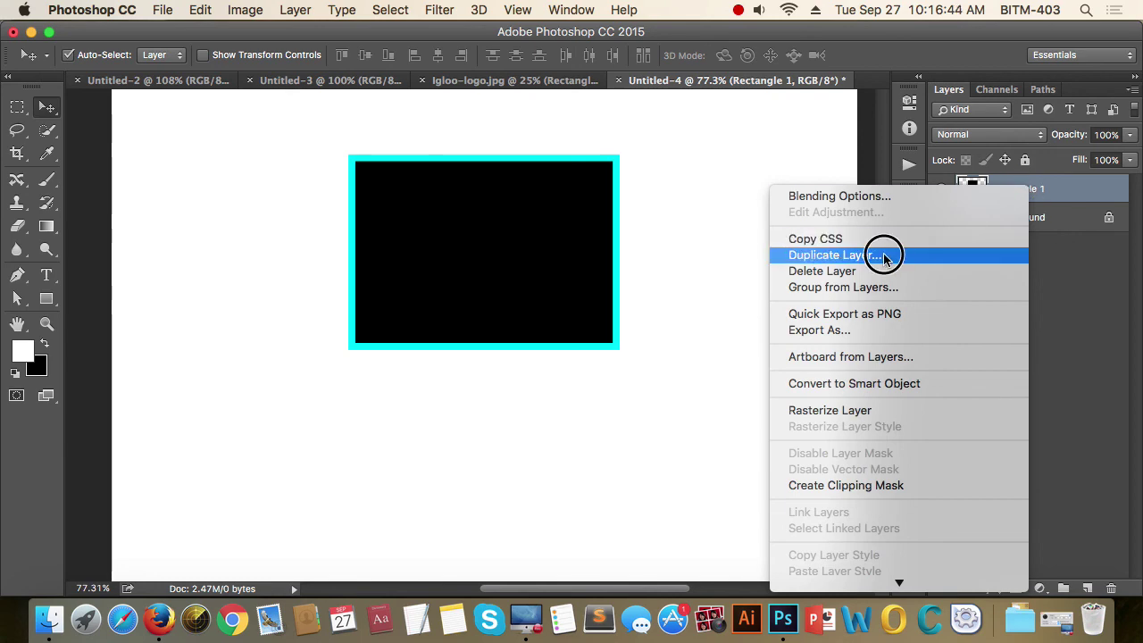
{"action": "left_click", "coordinate": [842, 235]}
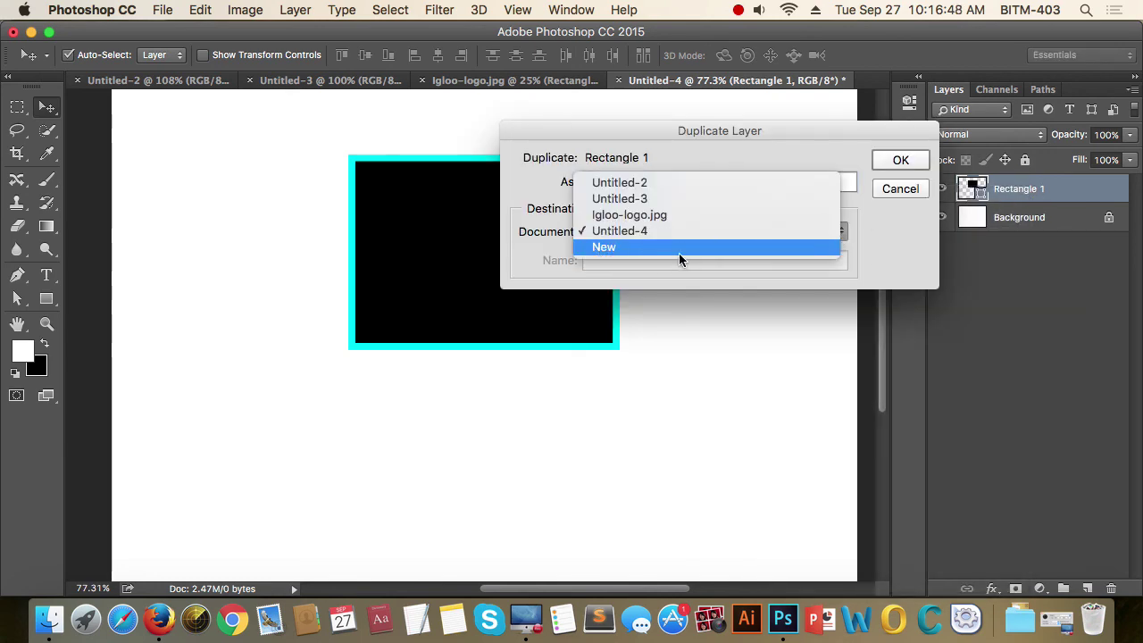
{"action": "left_click", "coordinate": [646, 249]}
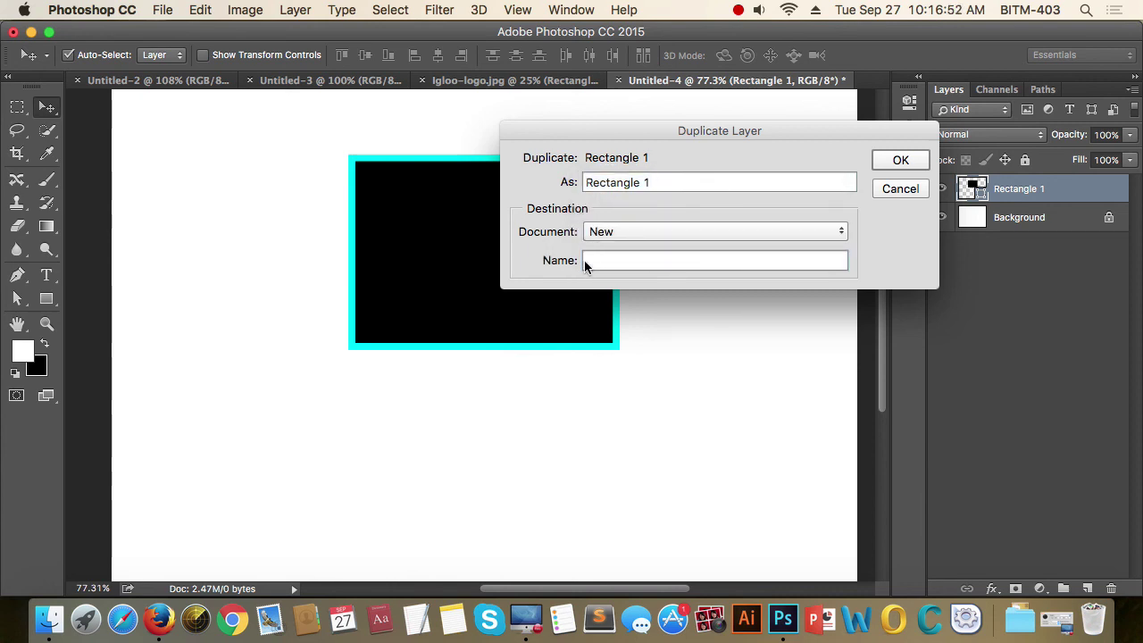
{"action": "type", "text": "c,mnb."}
{"action": "left_click", "coordinate": [901, 161]}
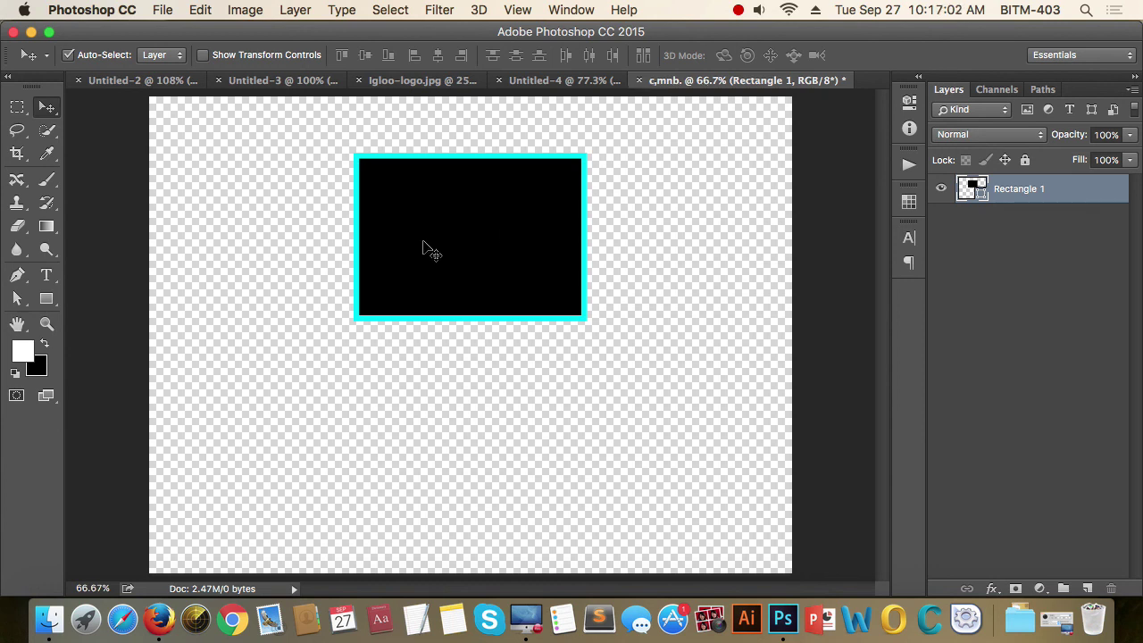
{"action": "left_click", "coordinate": [942, 189]}
- Make the Rectangle 1 layer visible again in Untitled-4
{"action": "left_click", "coordinate": [943, 191]}
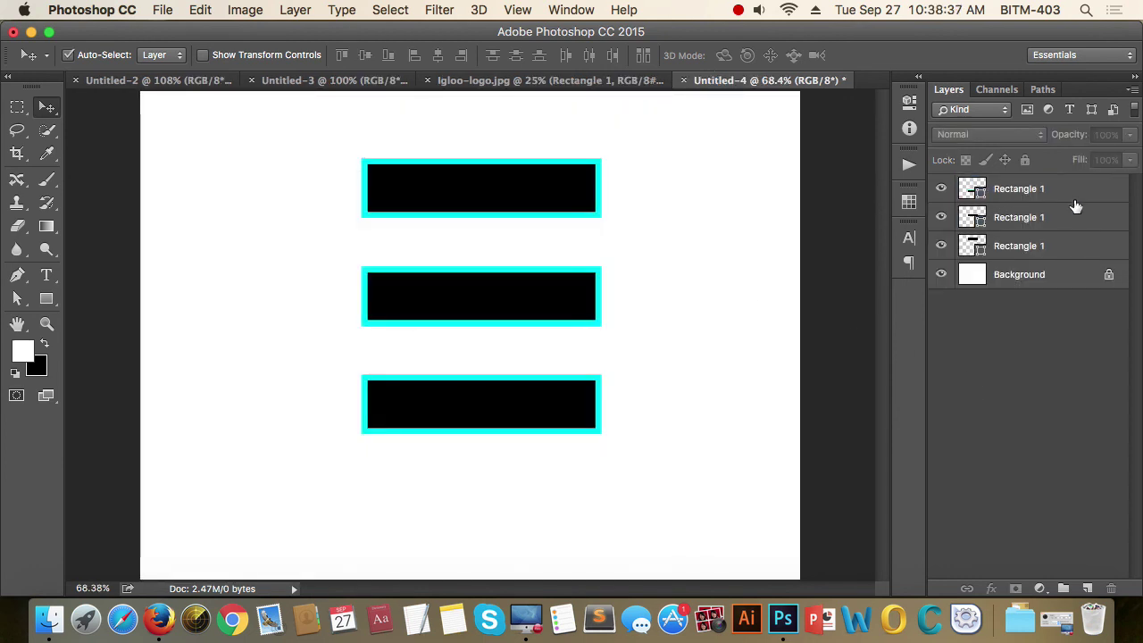
- Marquee-select the three bars and group their layers as Group 1 with Group from Layers
{"action": "left_click_drag", "start_coordinate": [276, 166], "coordinate": [429, 393]}
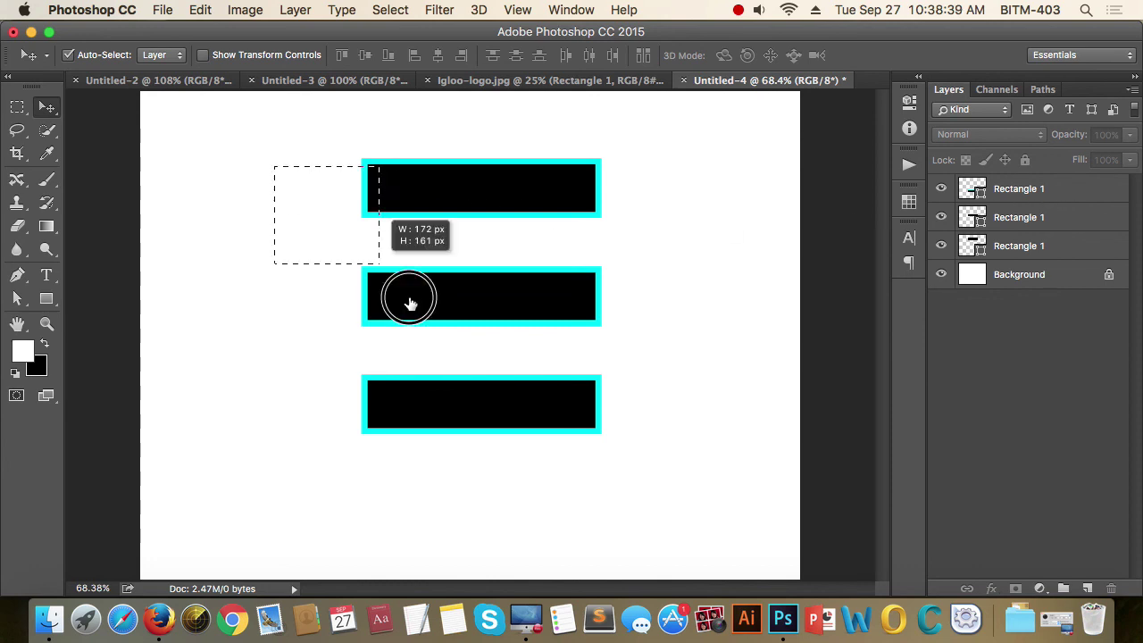
{"action": "right_click", "coordinate": [1027, 196]}
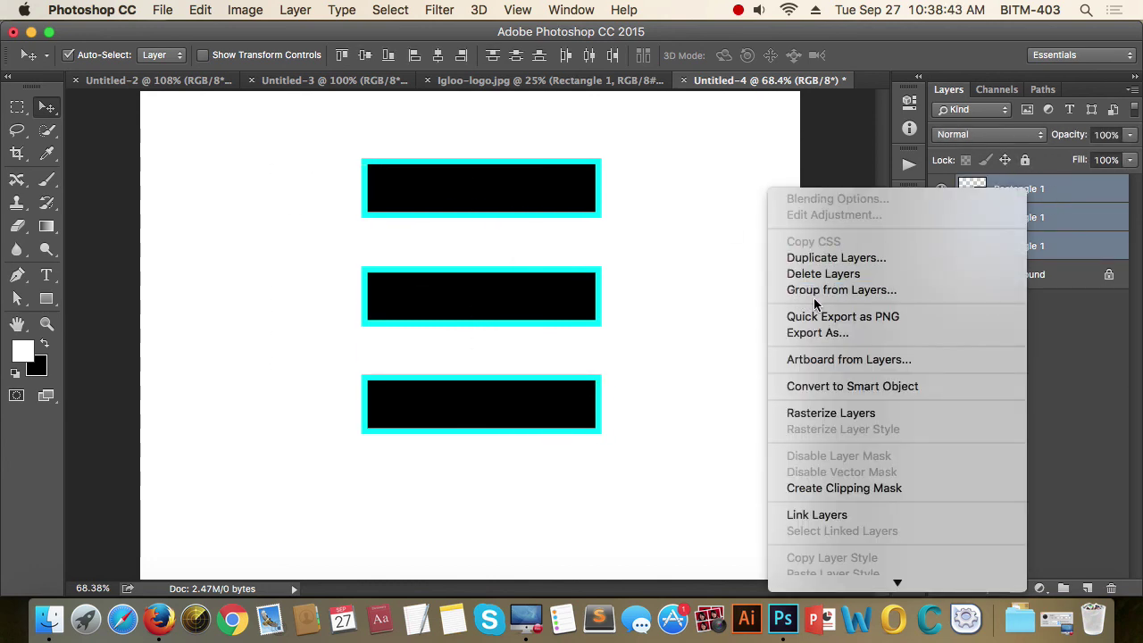
{"action": "left_click", "coordinate": [864, 295]}
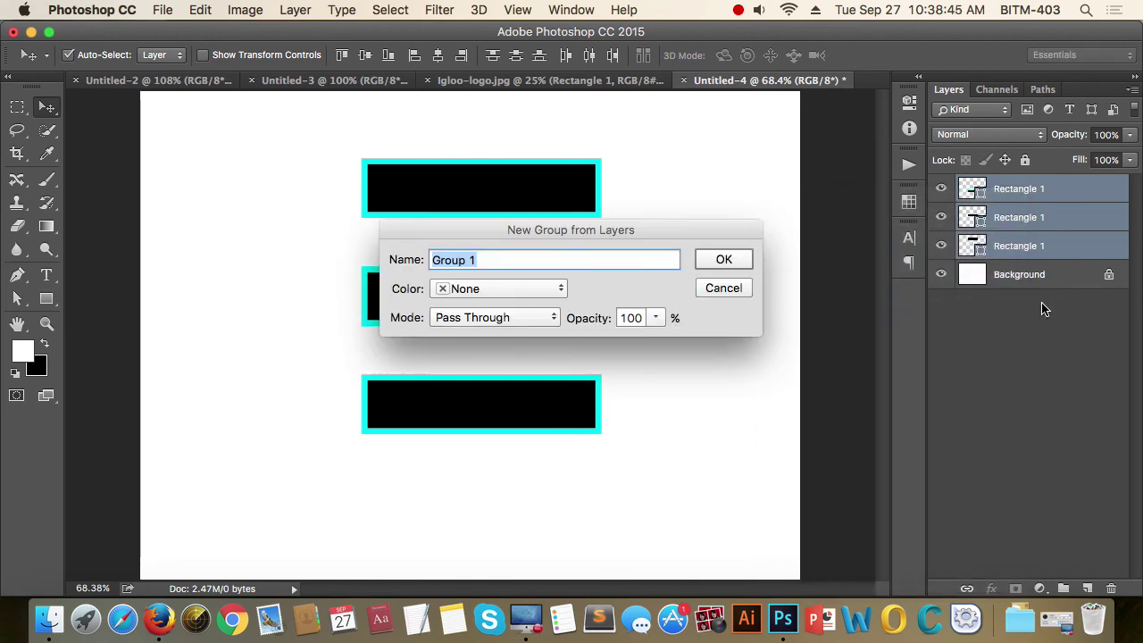
{"action": "left_click", "coordinate": [730, 259]}
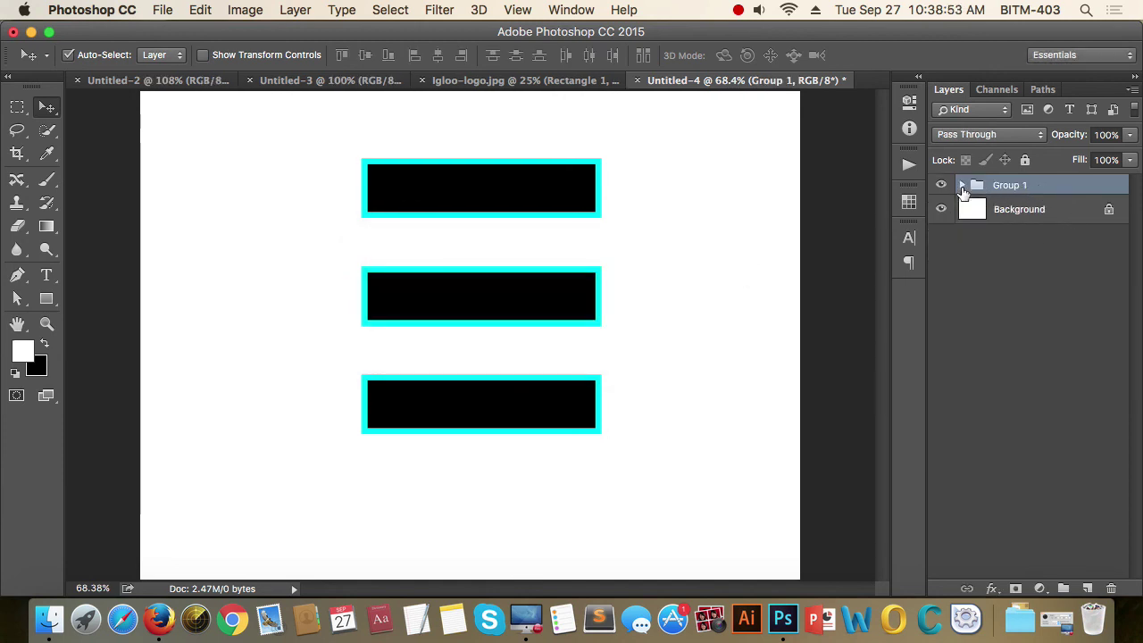
{"action": "left_click", "coordinate": [962, 185]}
{"action": "left_click", "coordinate": [962, 185]}
- Ungroup and regroup the three rectangles, renaming the group 'zifhisgbksd'
{"action": "key", "text": "ctrl+shift+g"}
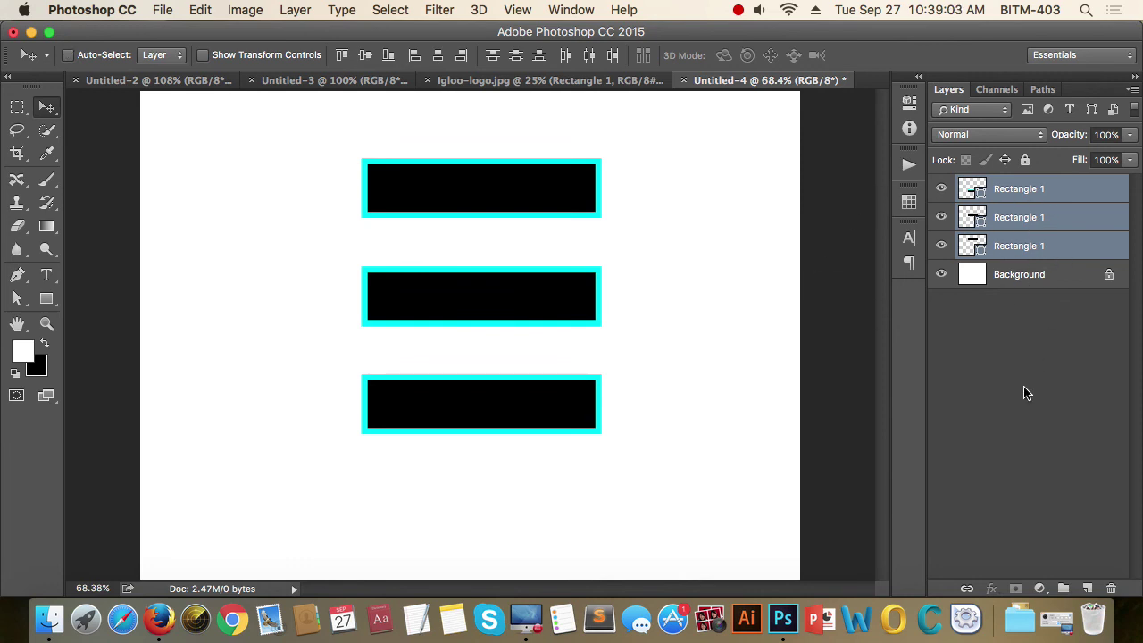
{"action": "key", "text": "ctrl+g"}
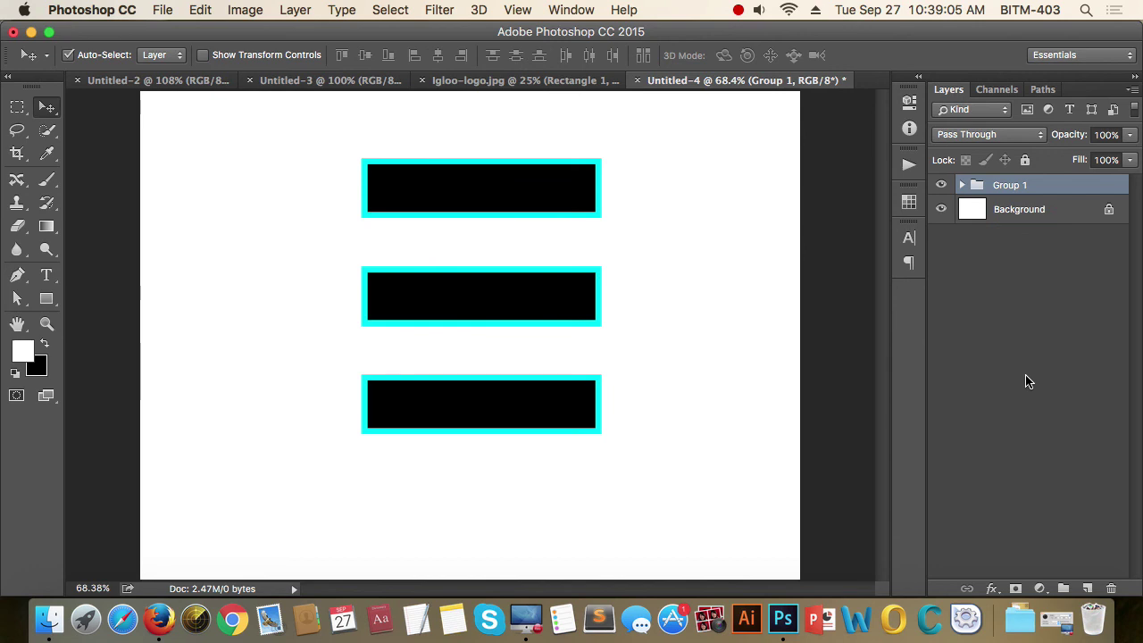
{"action": "double_click", "coordinate": [1010, 189]}
{"action": "type", "text": "zif"}
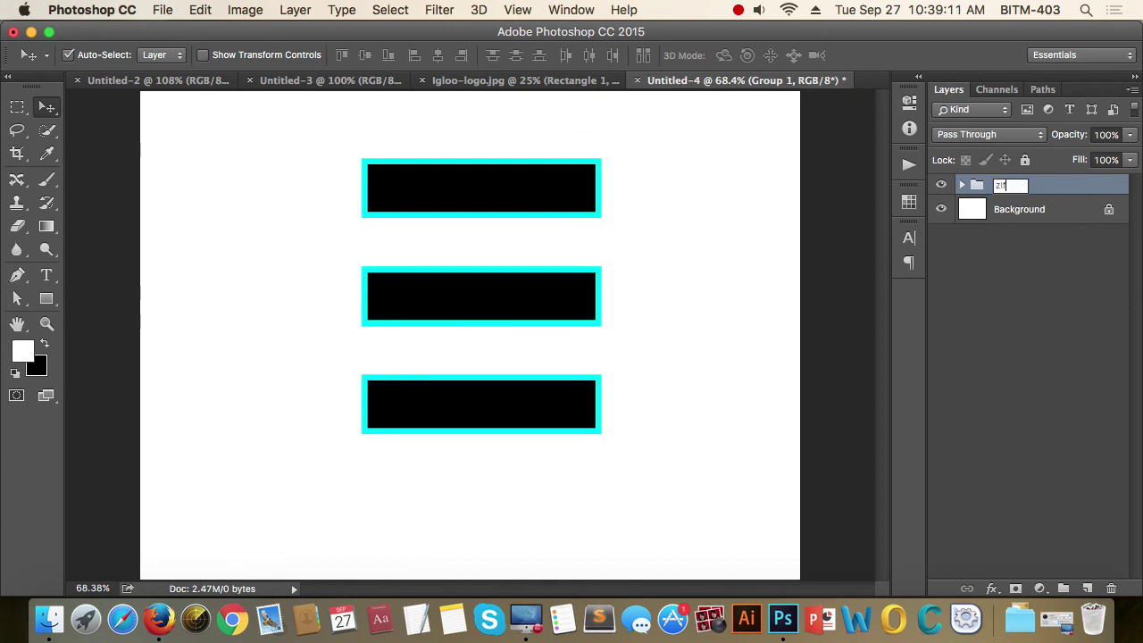
{"action": "type", "text": "hisgbksd"}
{"action": "key", "text": "Return"}
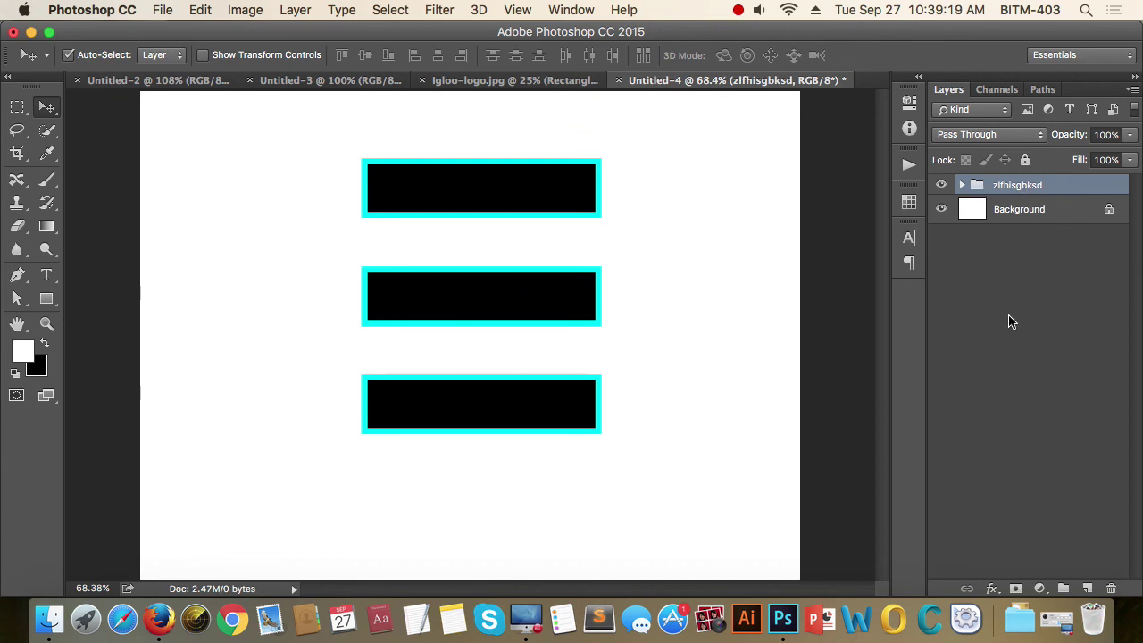
- Ungroup the renamed group, regroup, then release the layers with Ungroup Layers
{"action": "key", "text": "super+shift+g"}
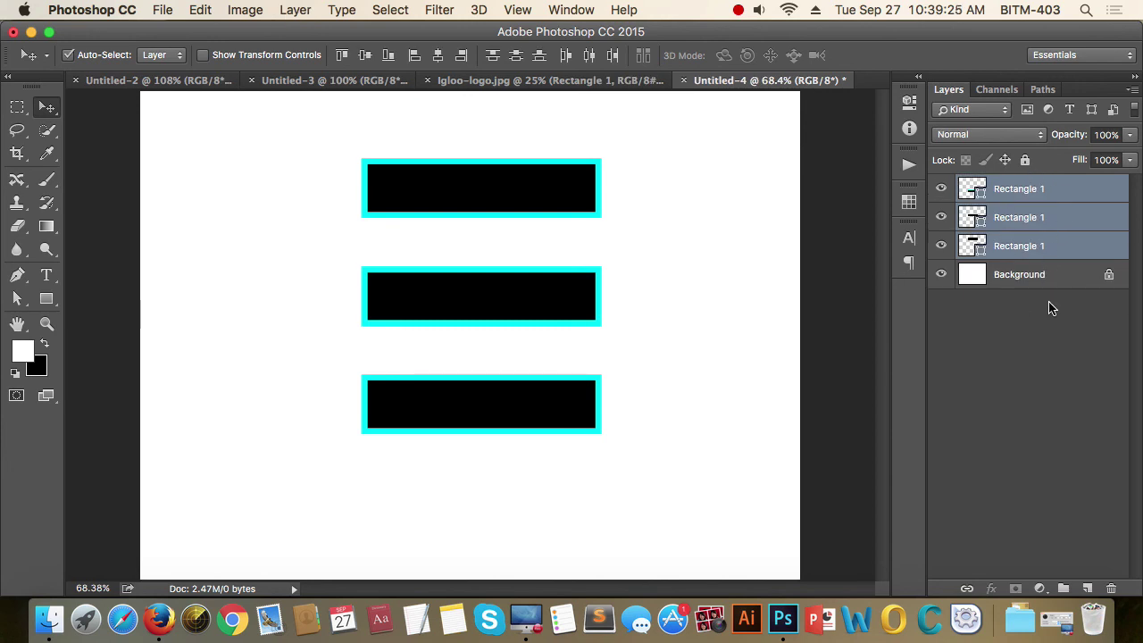
{"action": "key", "text": "super+t"}
{"action": "type", "text": "zlfhisgbksd"}
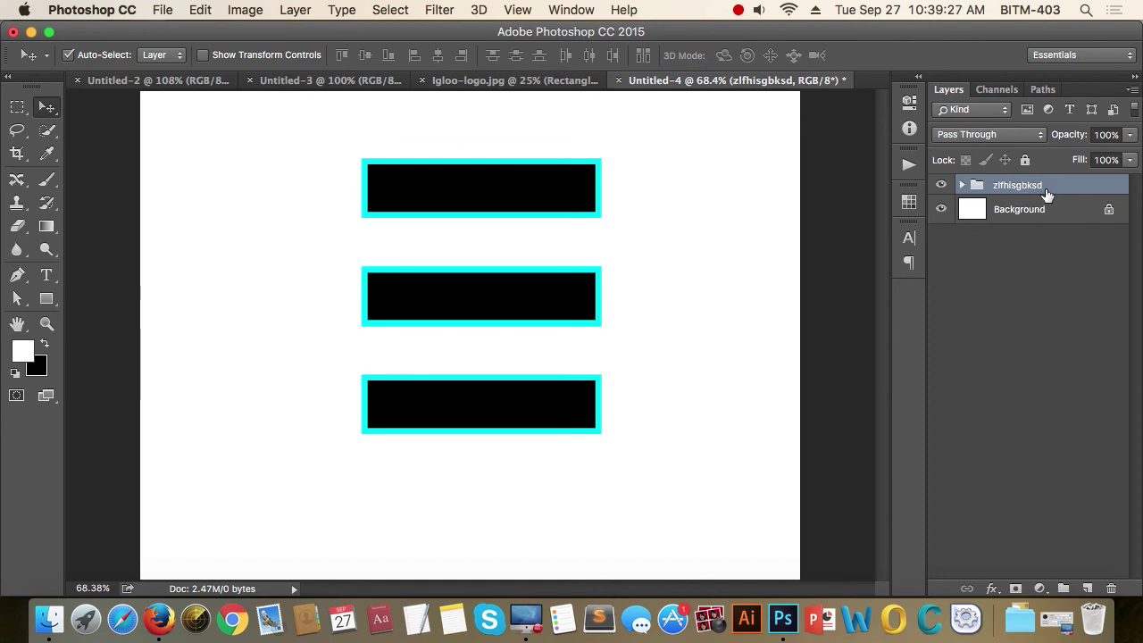
{"action": "right_click", "coordinate": [1047, 188]}
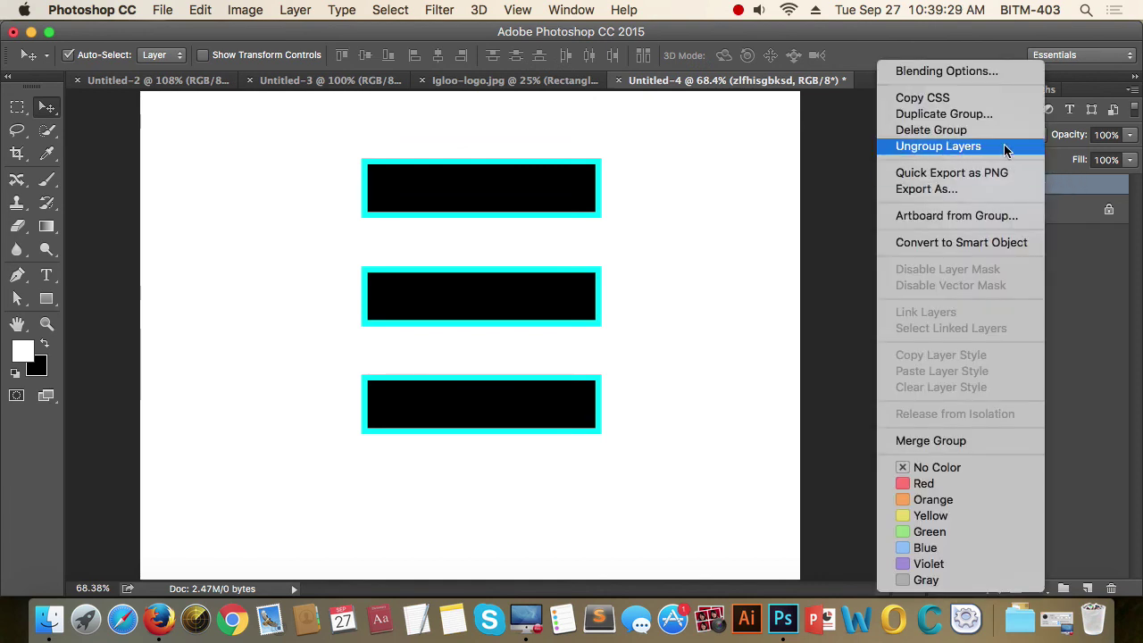
{"action": "left_click", "coordinate": [962, 148]}
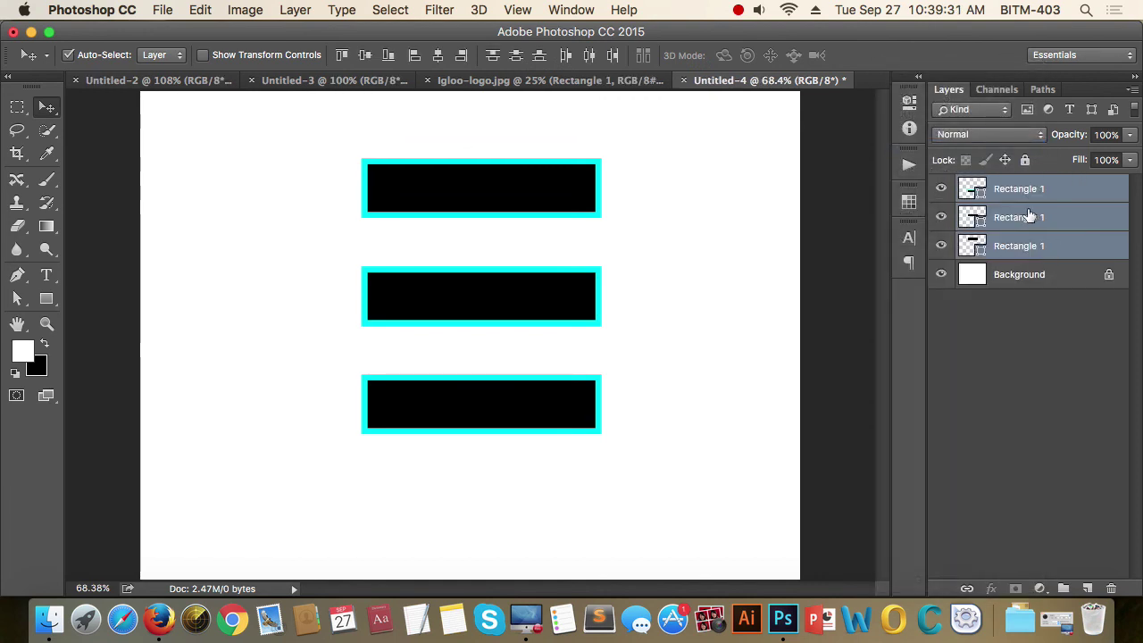
- Marquee-select all three ungrouped rectangles on the canvas
{"action": "left_click", "coordinate": [1019, 374]}
{"action": "left_click_drag", "start_coordinate": [322, 168], "coordinate": [598, 417]}
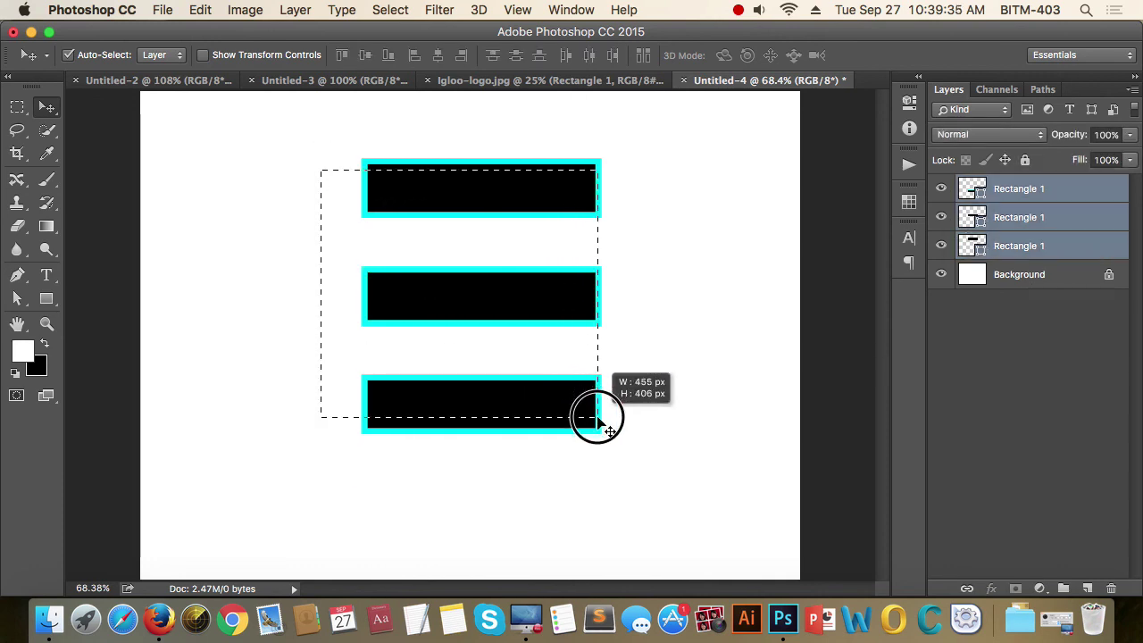
{"action": "left_click", "coordinate": [997, 341]}
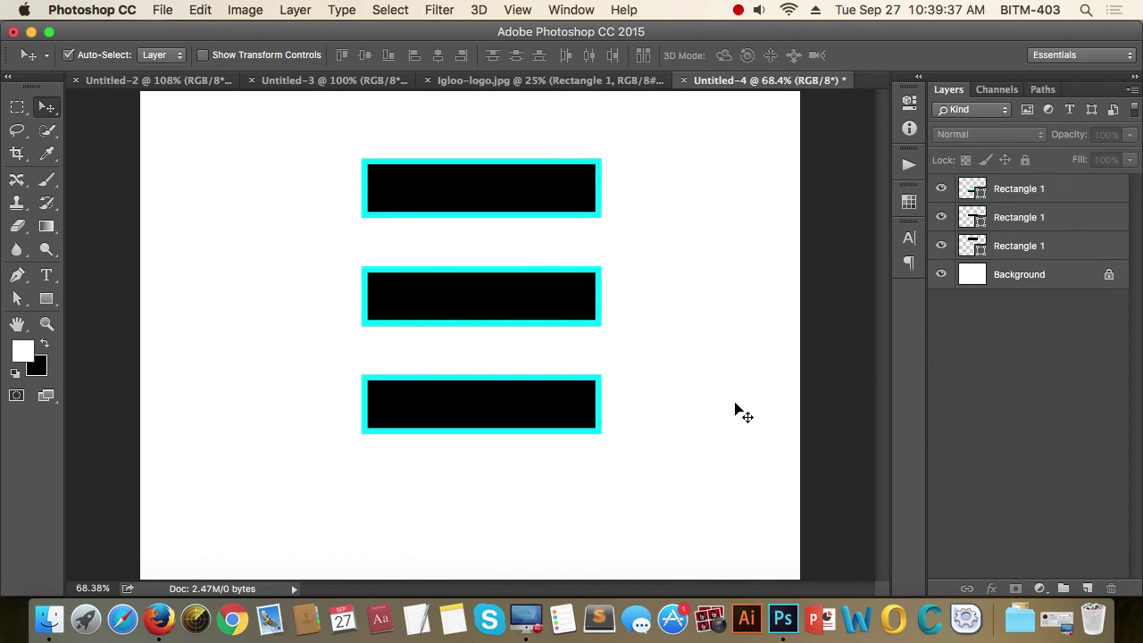
{"action": "left_click_drag", "start_coordinate": [249, 168], "coordinate": [689, 529]}
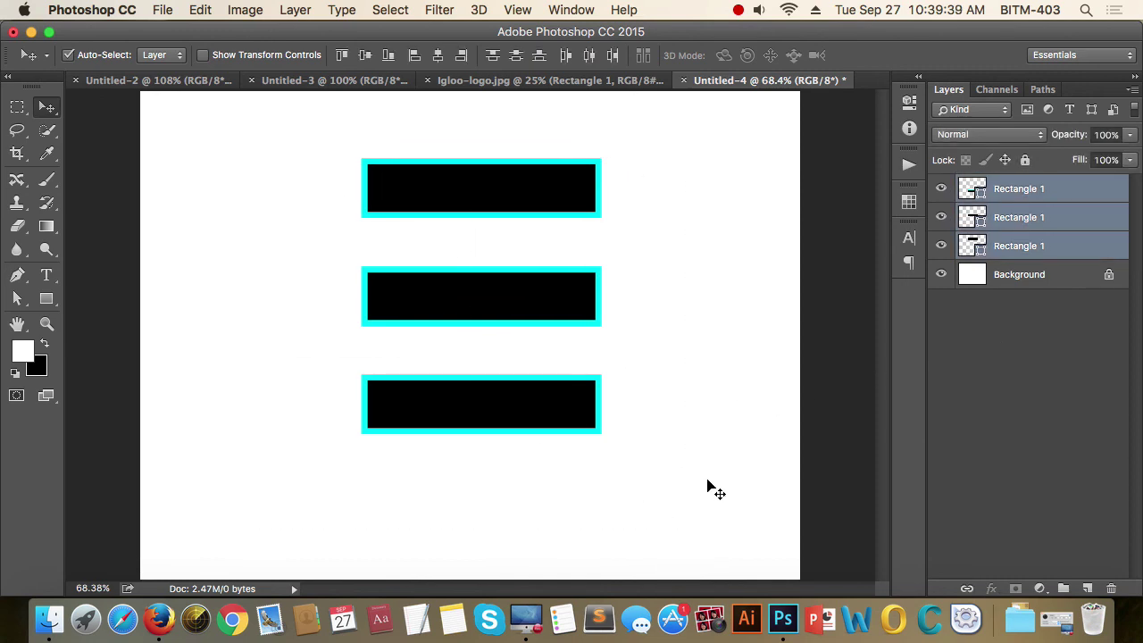
- Delete the three bars and draw a new solid-fill rectangle on the canvas
{"action": "key", "text": "Delete"}
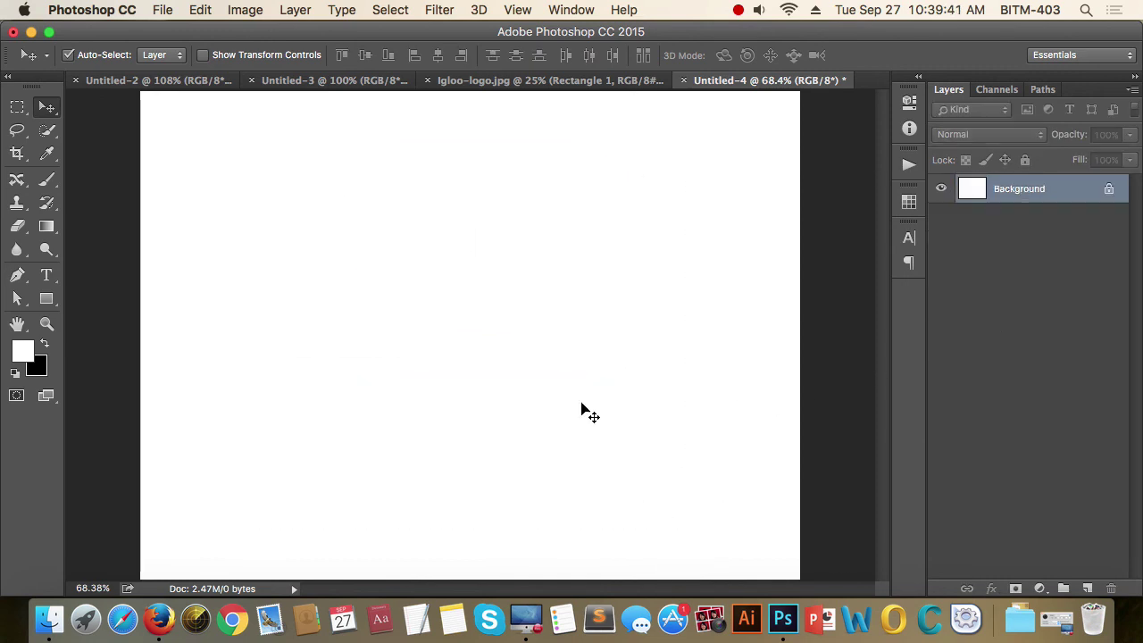
{"action": "left_click", "coordinate": [46, 298]}
{"action": "left_click_drag", "start_coordinate": [341, 204], "coordinate": [545, 380]}
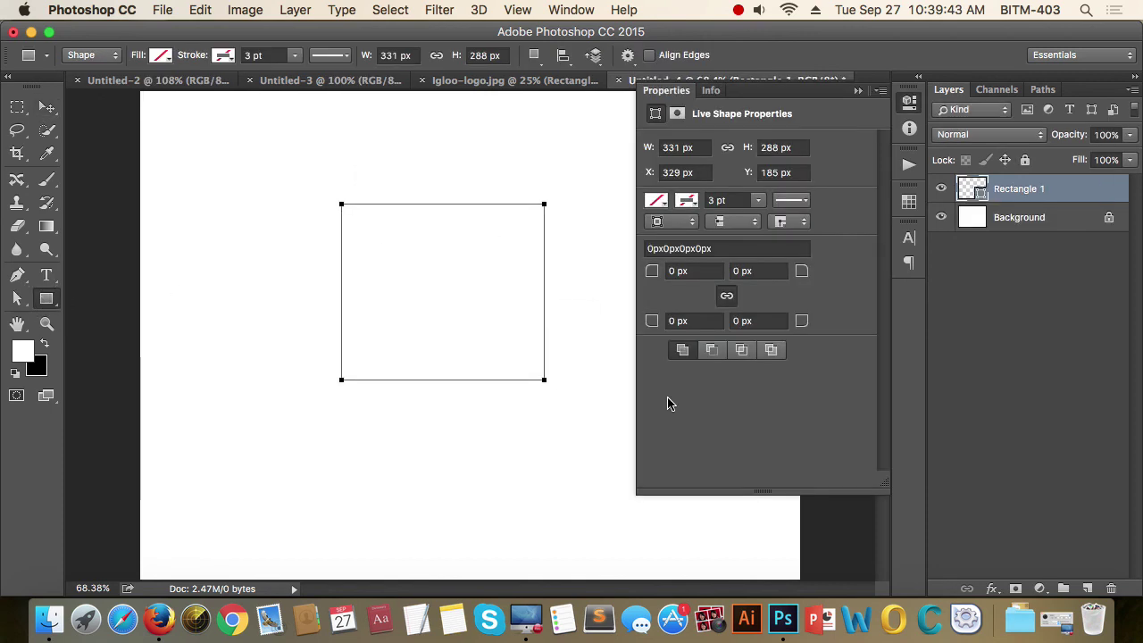
{"action": "left_click", "coordinate": [161, 56]}
{"action": "left_click", "coordinate": [120, 92]}
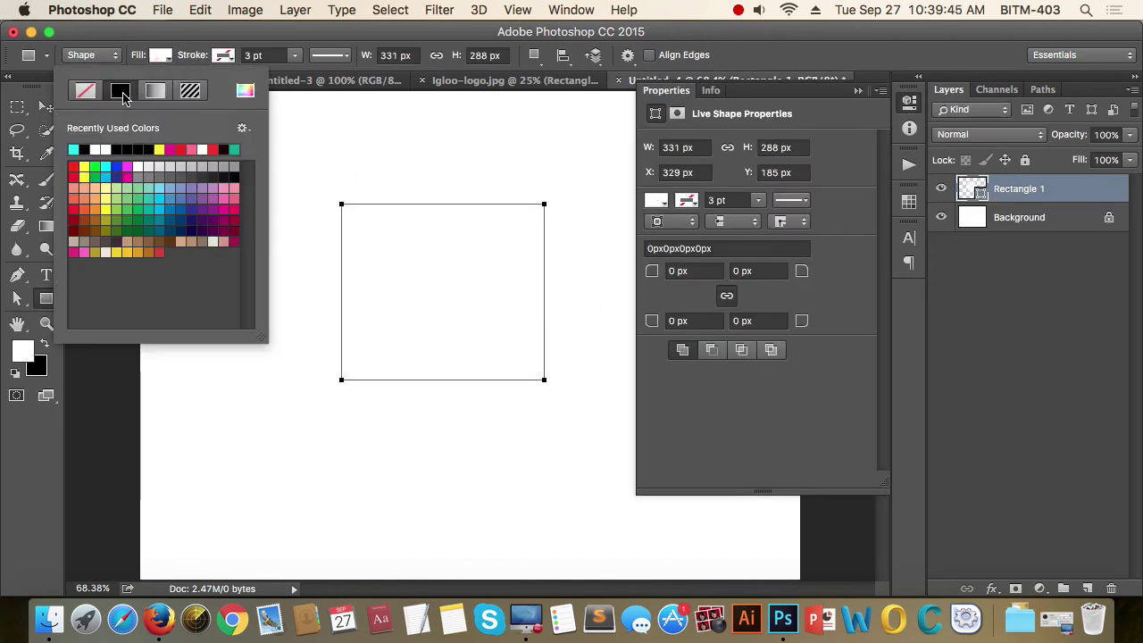
- Set the rectangle's fill to pure red and nudge it toward the canvas centre
{"action": "left_click", "coordinate": [46, 106]}
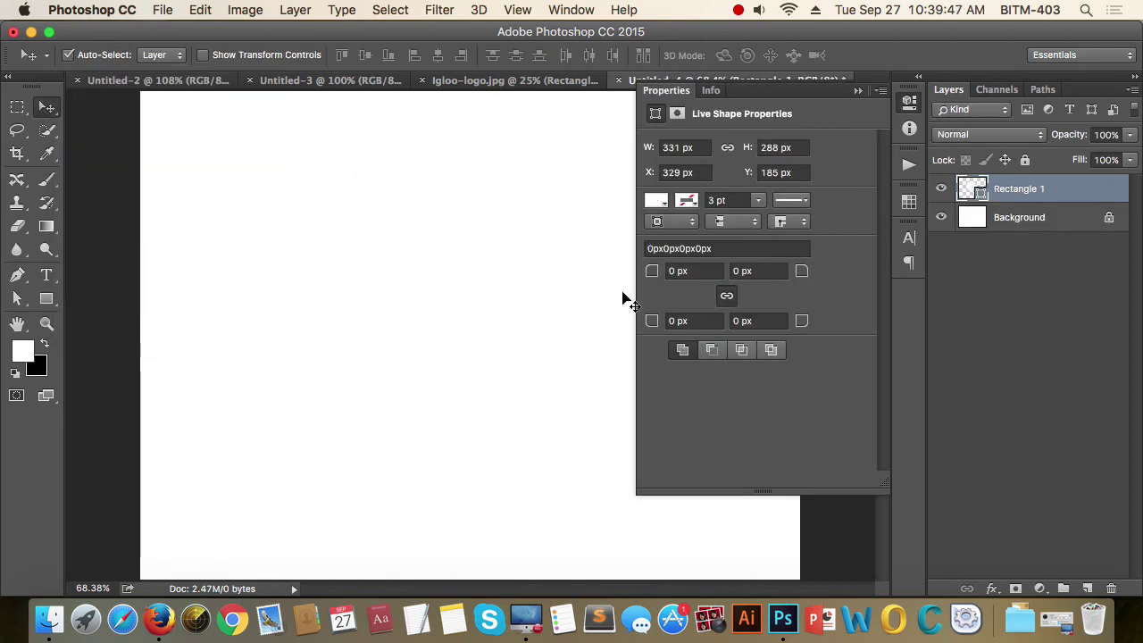
{"action": "double_click", "coordinate": [973, 189]}
{"action": "mouse_move", "coordinate": [548, 214]}
{"action": "left_mouse_down"}
{"action": "mouse_move", "coordinate": [541, 174]}
{"action": "mouse_move", "coordinate": [581, 134]}
{"action": "left_mouse_up"}
{"action": "left_click", "coordinate": [751, 121]}
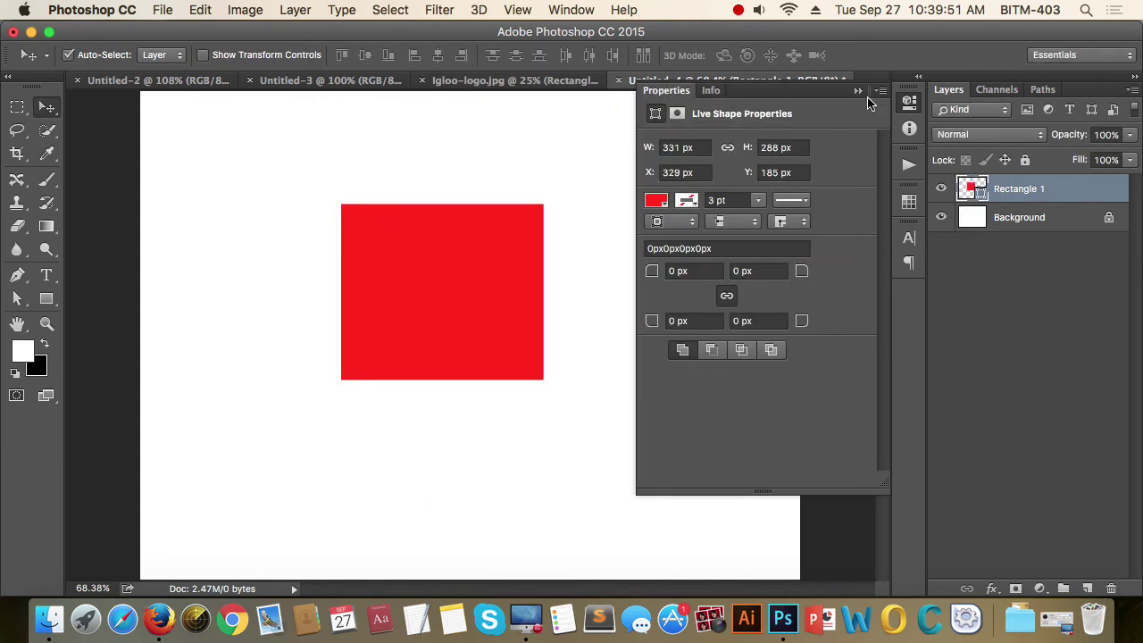
{"action": "left_click", "coordinate": [859, 75]}
{"action": "left_click_drag", "start_coordinate": [419, 285], "coordinate": [477, 306]}
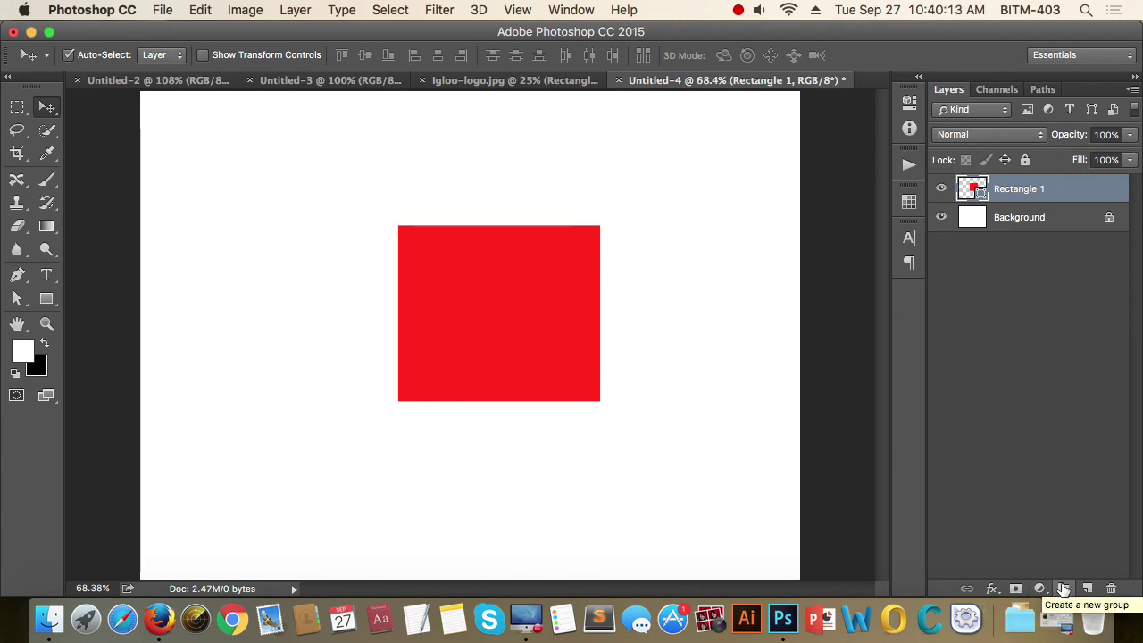
- Create a new layer group, Group 1, and move Rectangle 1 into it
{"action": "left_click", "coordinate": [1063, 589]}
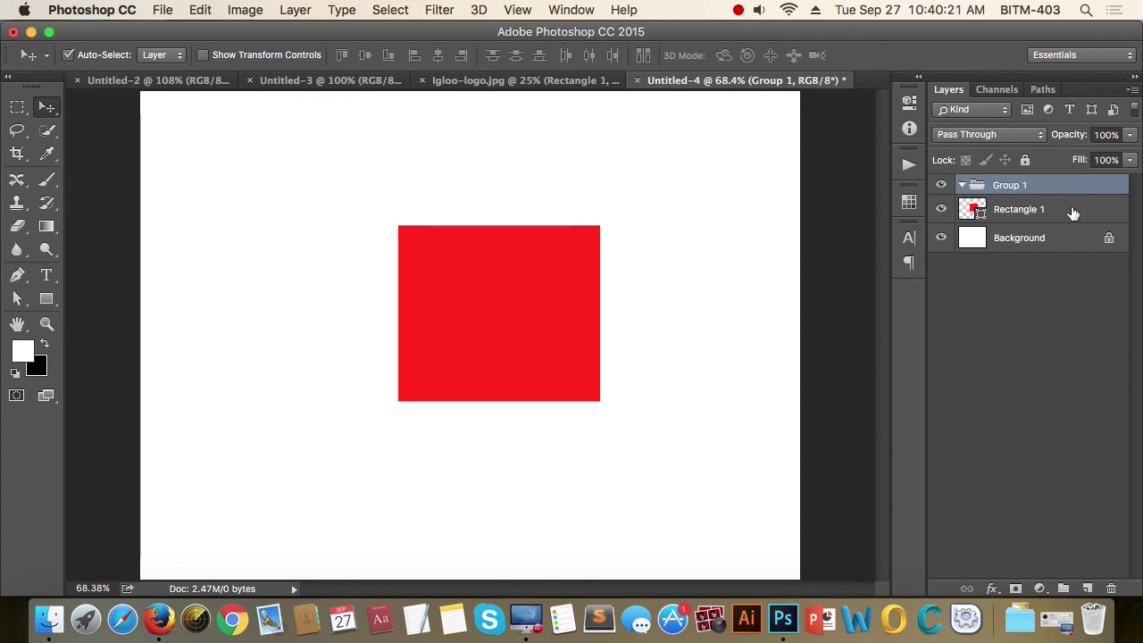
{"action": "left_click", "coordinate": [1049, 210]}
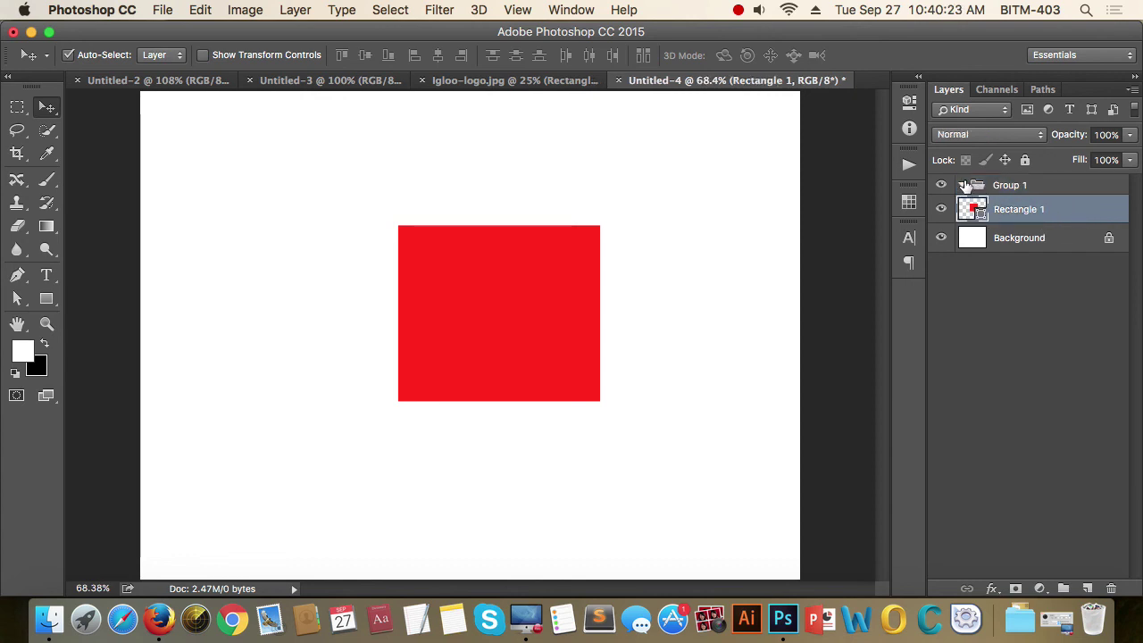
{"action": "left_click", "coordinate": [963, 188]}
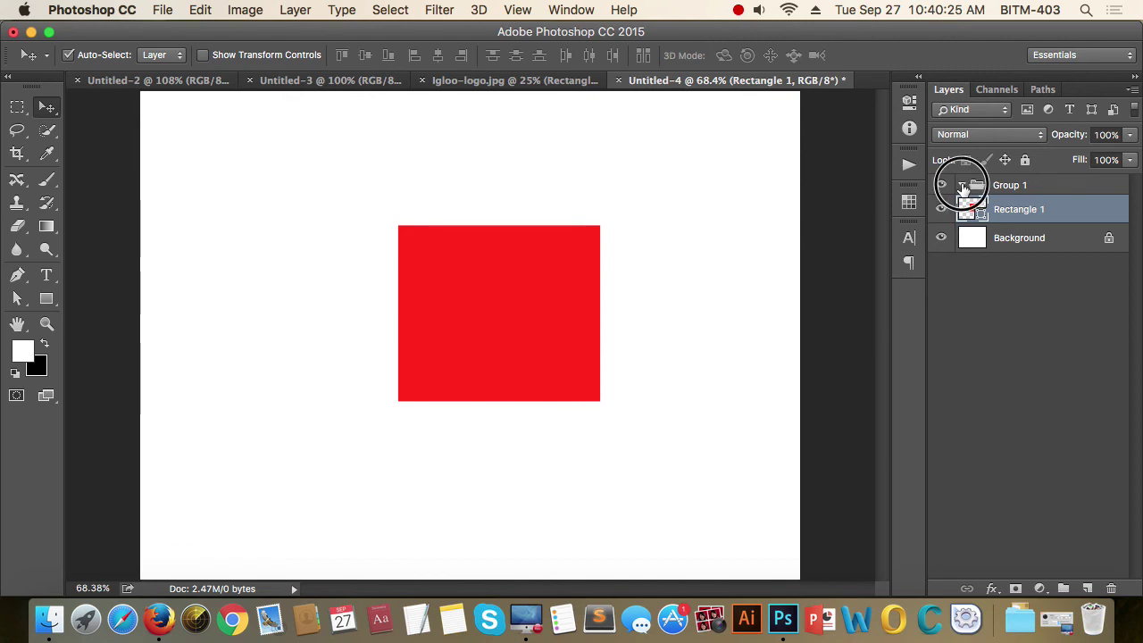
{"action": "left_click_drag", "start_coordinate": [1050, 212], "coordinate": [1049, 191]}
- Toggle Group 1 open and closed, then ungroup it with Cmd+Shift+G
{"action": "left_click", "coordinate": [961, 187]}
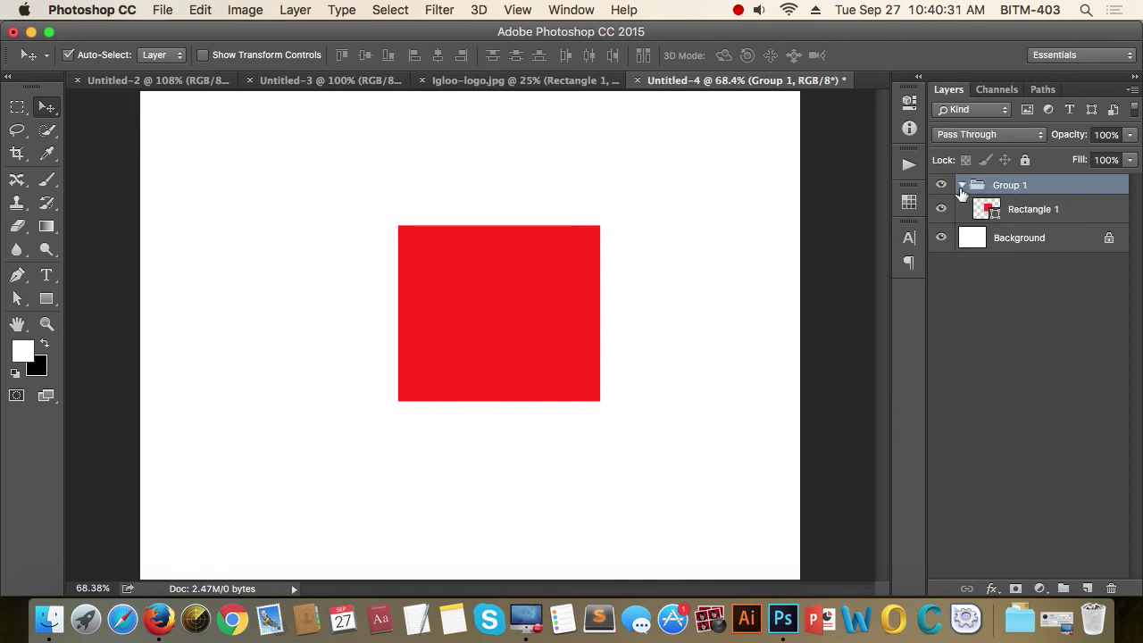
{"action": "left_click", "coordinate": [962, 187]}
{"action": "left_click", "coordinate": [962, 188]}
{"action": "left_click", "coordinate": [962, 188]}
{"action": "left_click", "coordinate": [962, 188]}
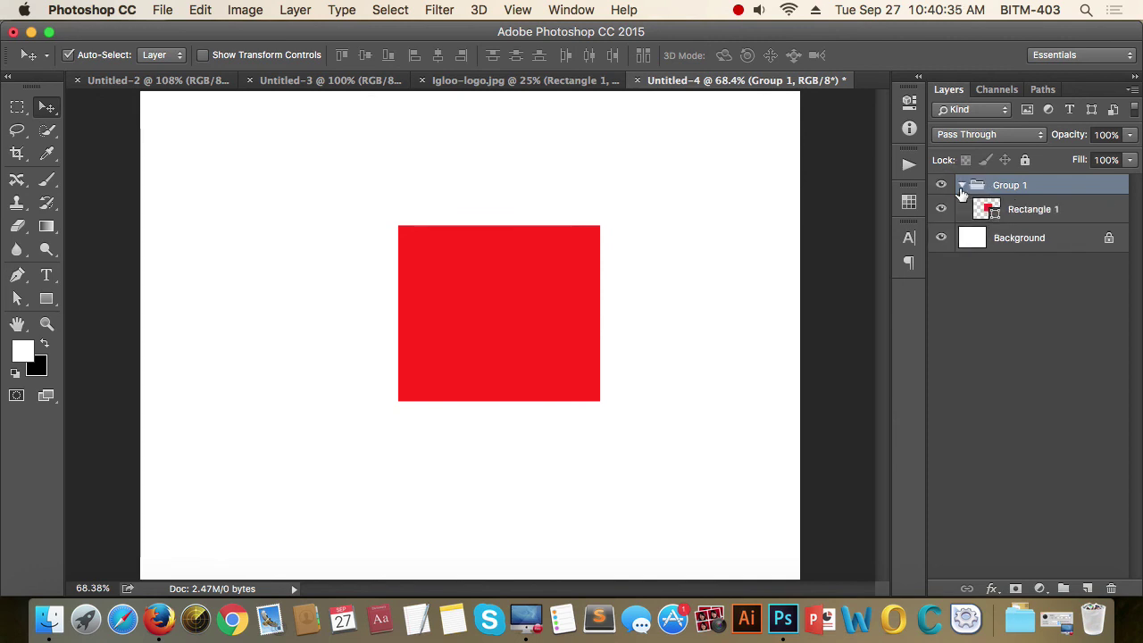
{"action": "left_click", "coordinate": [961, 188]}
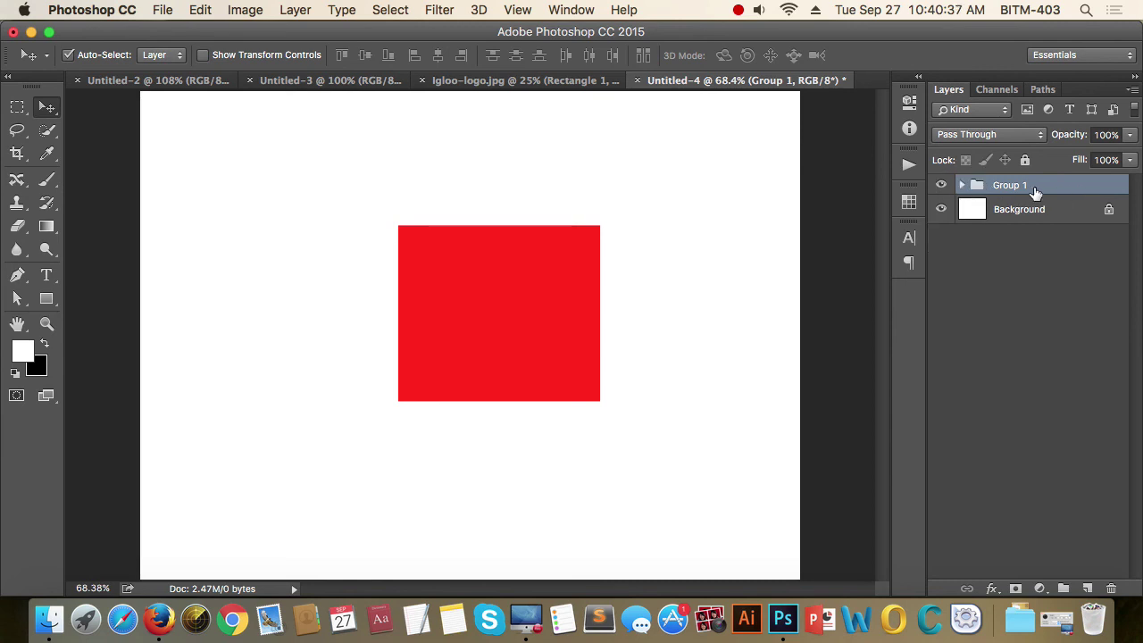
{"action": "key", "text": "super+shift+g"}
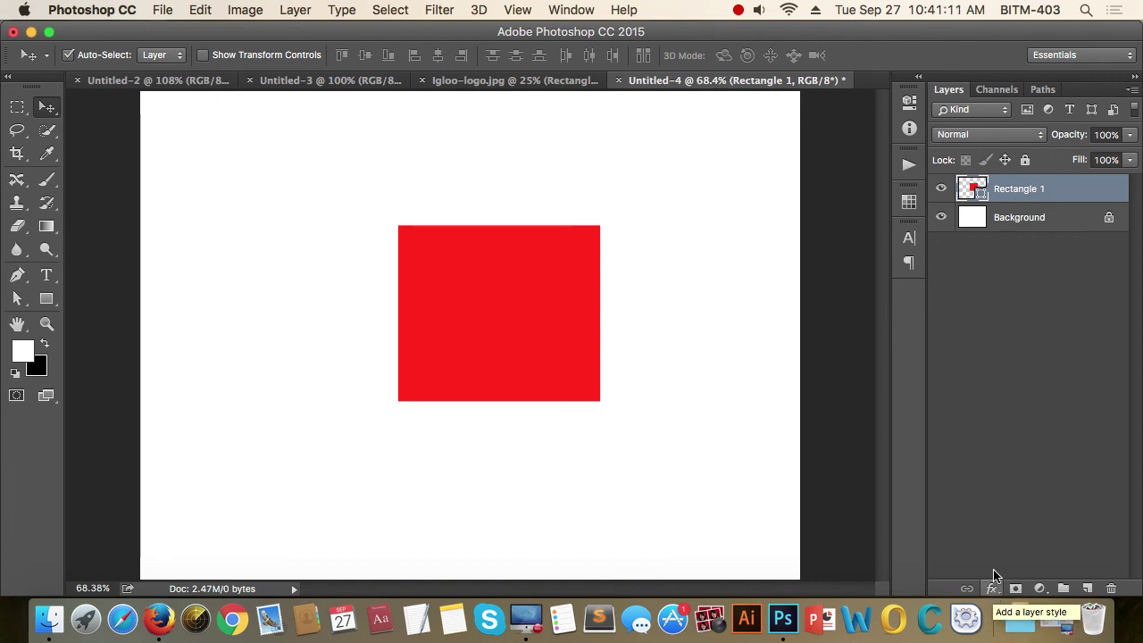
- Glance at Untitled-3 and Untitled-2, then return to Untitled-4 and open the layer effects list
{"action": "left_click", "coordinate": [347, 85]}
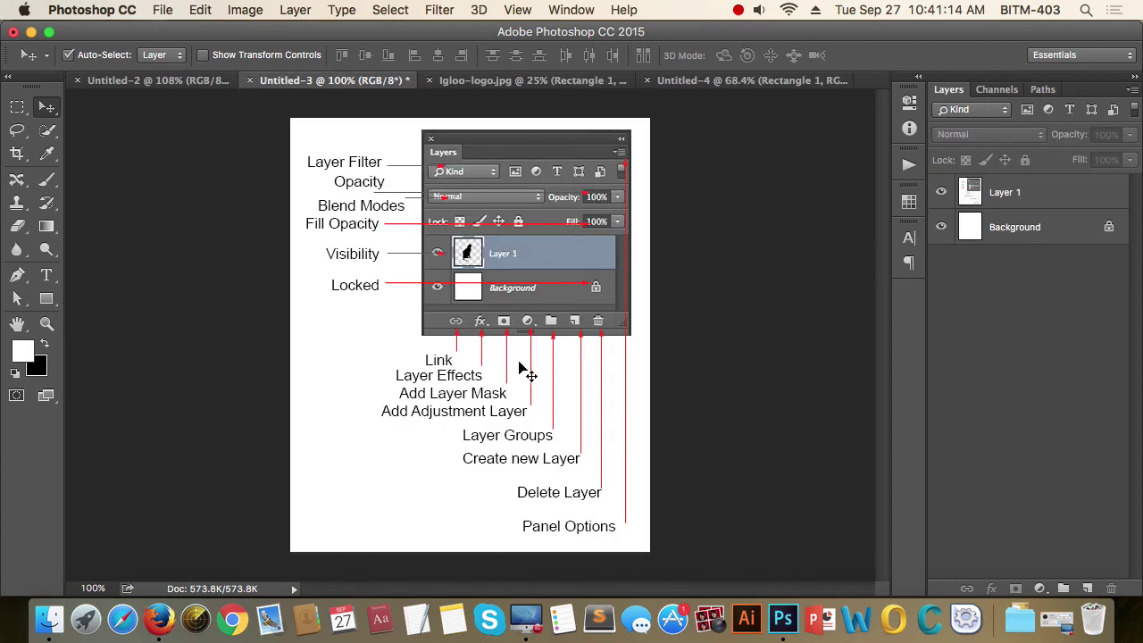
{"action": "left_click", "coordinate": [178, 81]}
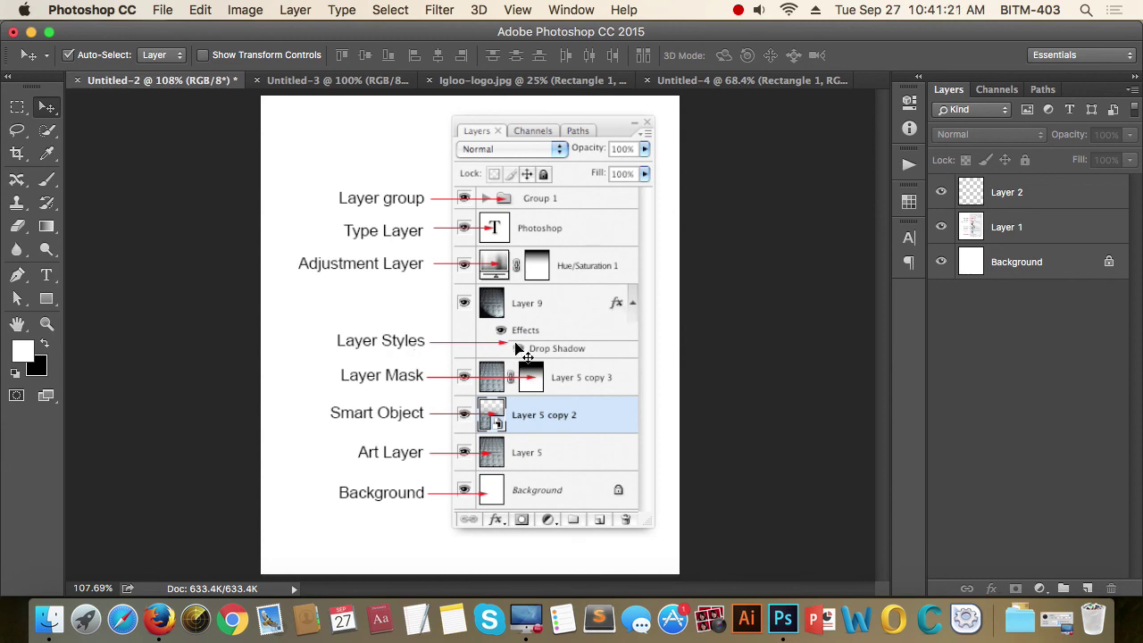
{"action": "left_click", "coordinate": [795, 80]}
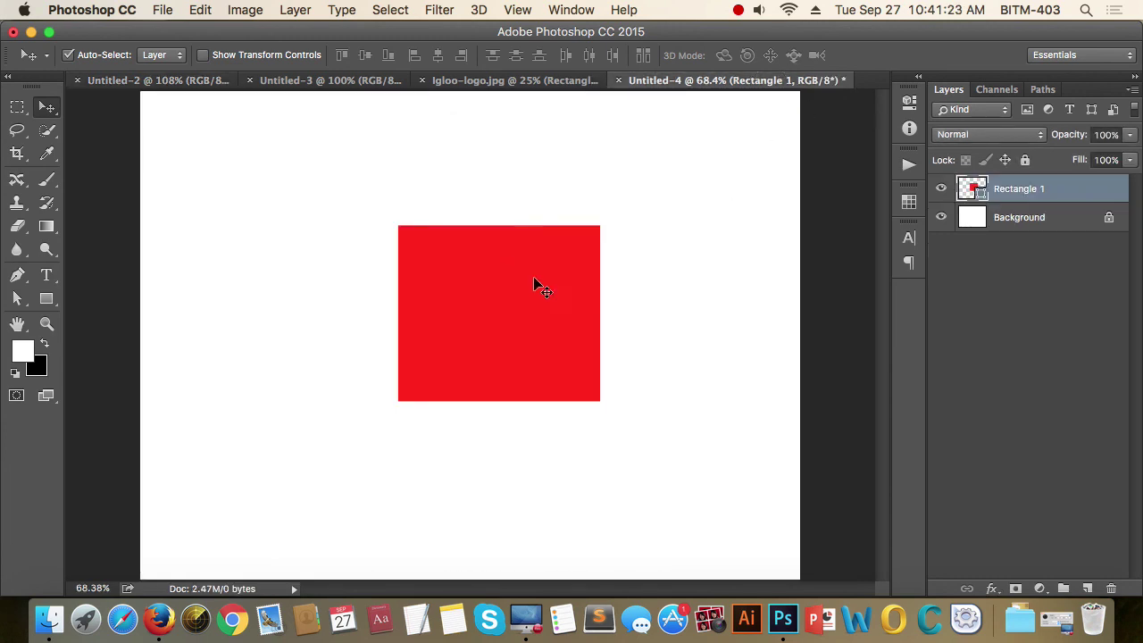
{"action": "left_click", "coordinate": [991, 589]}
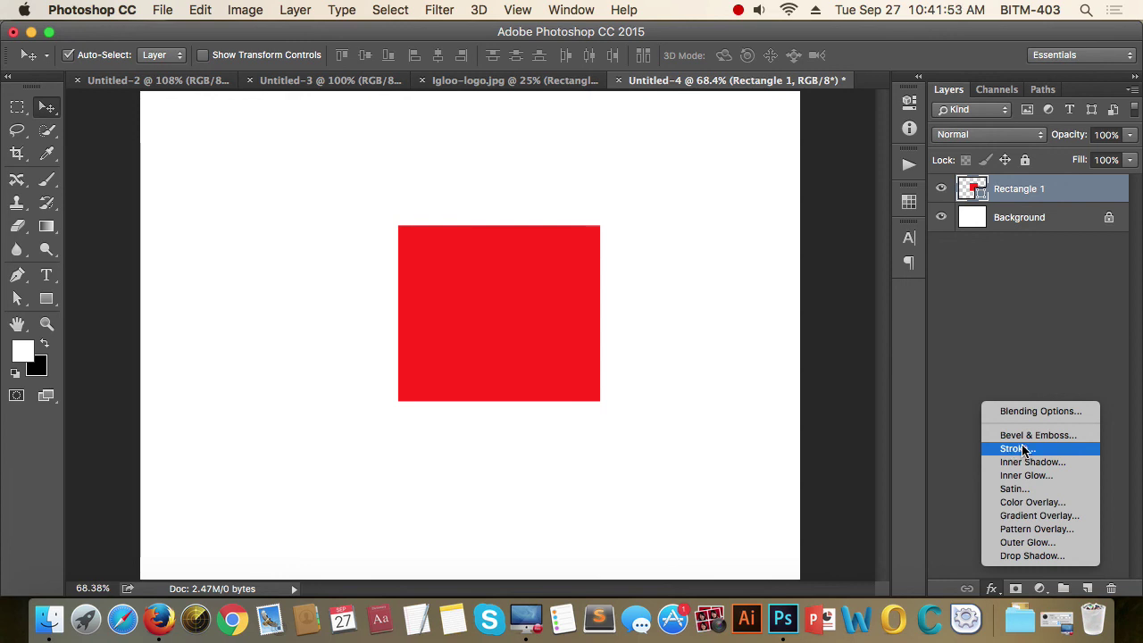
- Cancel the first Bevel & Emboss attempt and move the red rectangle to the canvas upper-left
{"action": "left_click", "coordinate": [1057, 437]}
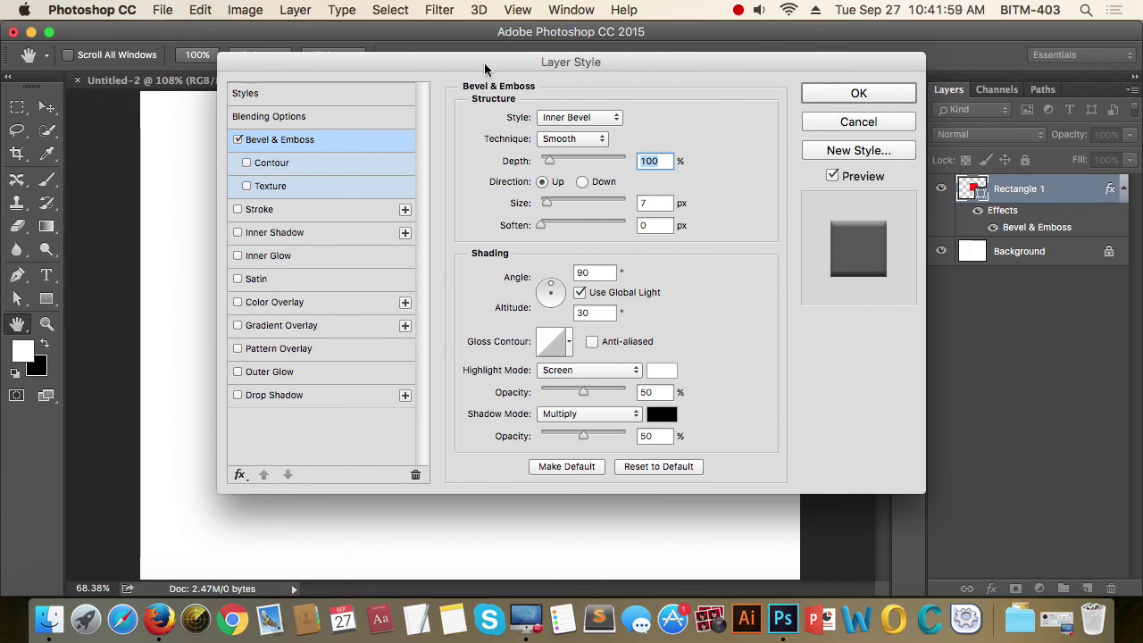
{"action": "mouse_move", "coordinate": [485, 70]}
{"action": "left_mouse_down"}
{"action": "mouse_move", "coordinate": [815, 146]}
{"action": "mouse_move", "coordinate": [885, 140]}
{"action": "mouse_move", "coordinate": [849, 191]}
{"action": "mouse_move", "coordinate": [655, 283]}
{"action": "mouse_move", "coordinate": [317, 301]}
{"action": "mouse_move", "coordinate": [765, 115]}
{"action": "mouse_move", "coordinate": [845, 123]}
{"action": "mouse_move", "coordinate": [540, 131]}
{"action": "left_mouse_up"}
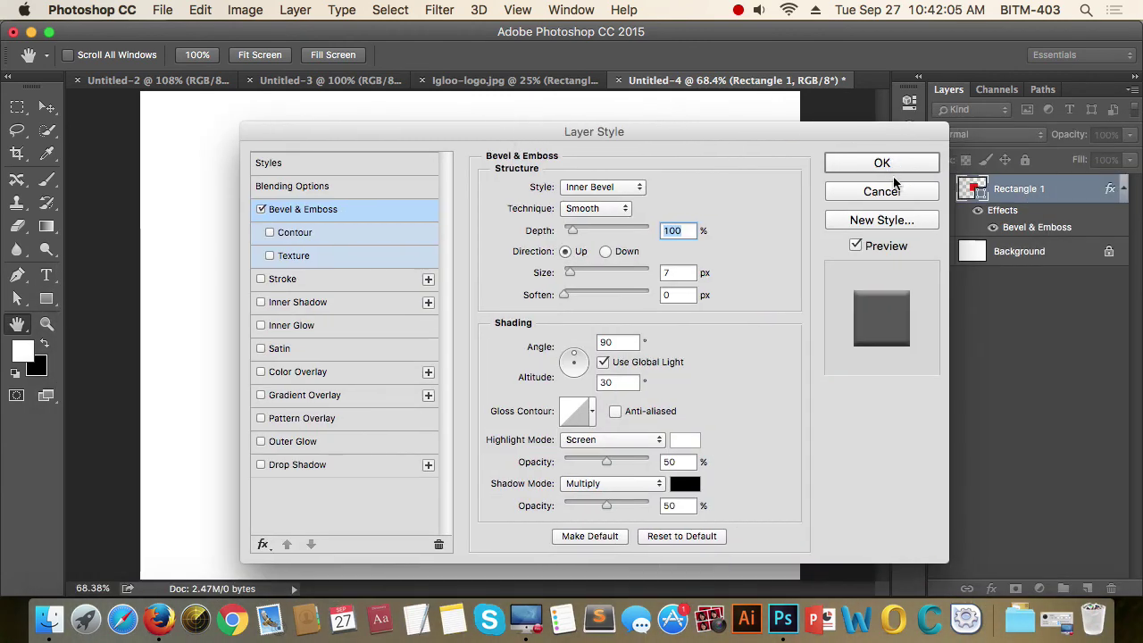
{"action": "left_click", "coordinate": [894, 188]}
{"action": "left_click_drag", "start_coordinate": [515, 306], "coordinate": [300, 212]}
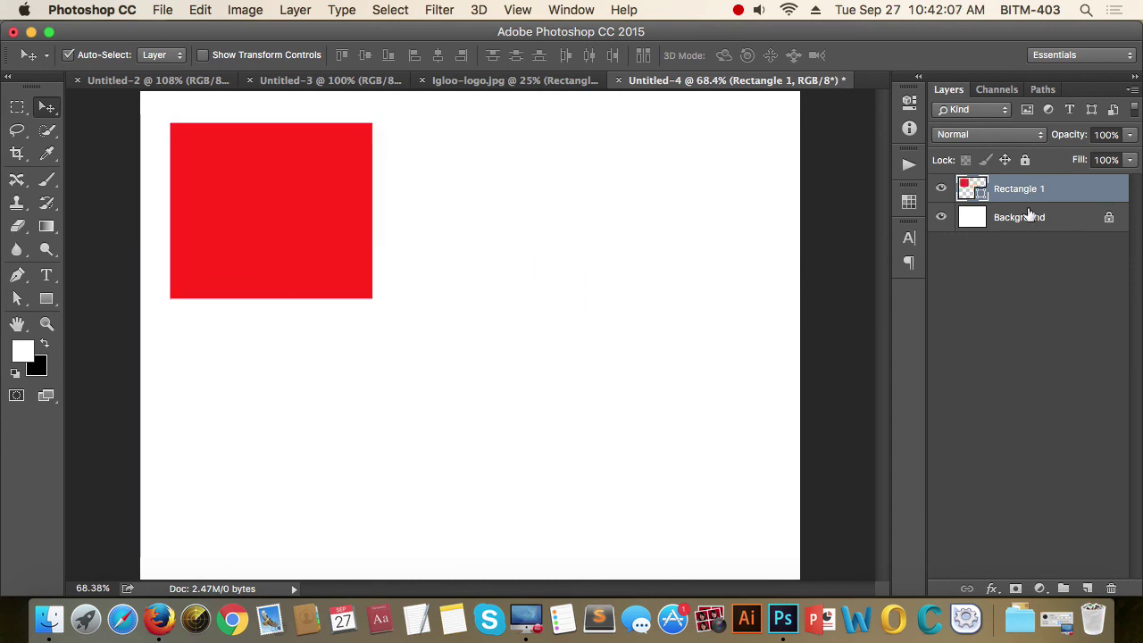
- Add Bevel & Emboss again, keeping Smooth technique and Inner Bevel style
{"action": "left_click", "coordinate": [991, 588]}
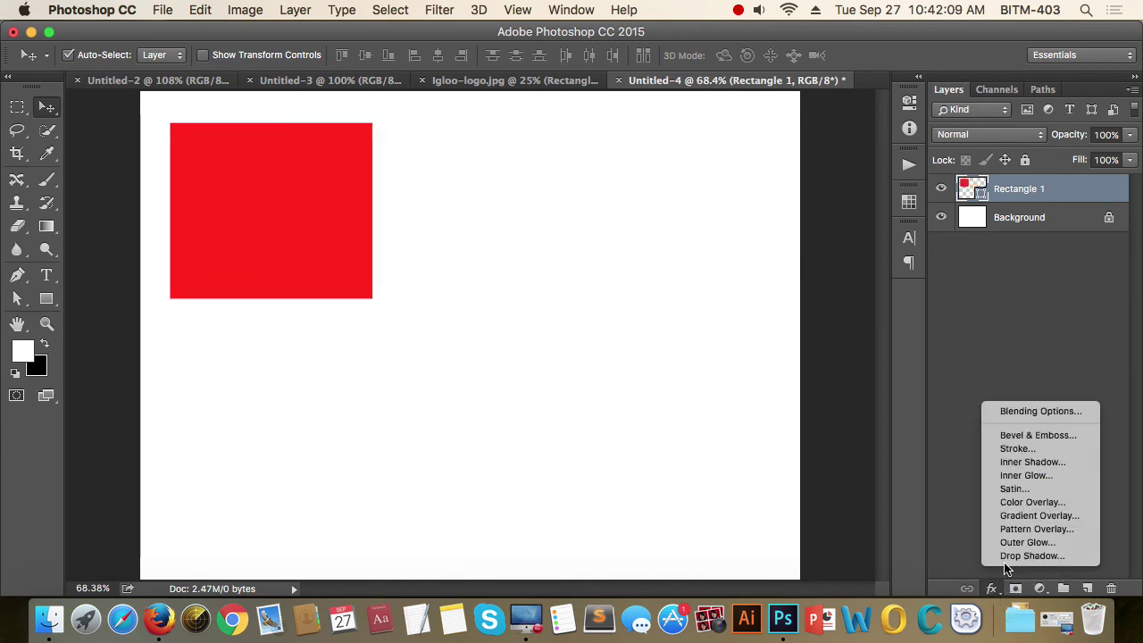
{"action": "left_click", "coordinate": [1018, 435]}
{"action": "mouse_move", "coordinate": [525, 135]}
{"action": "left_mouse_down"}
{"action": "mouse_move", "coordinate": [624, 143]}
{"action": "mouse_move", "coordinate": [680, 121]}
{"action": "left_mouse_up"}
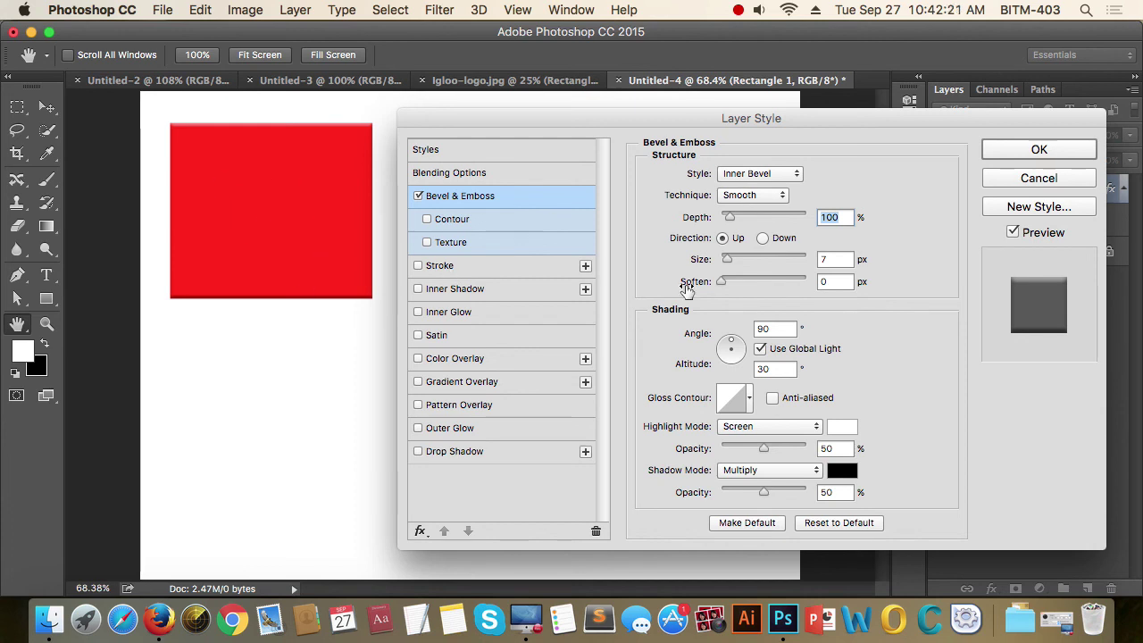
{"action": "left_click", "coordinate": [783, 196]}
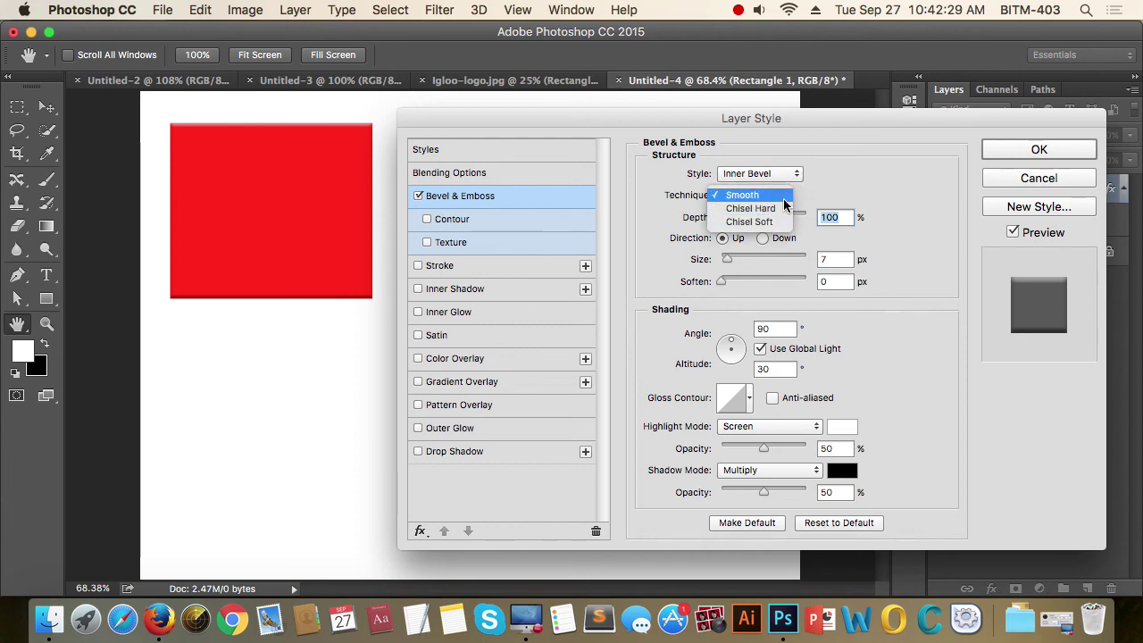
{"action": "left_click", "coordinate": [783, 195]}
{"action": "left_click", "coordinate": [797, 175]}
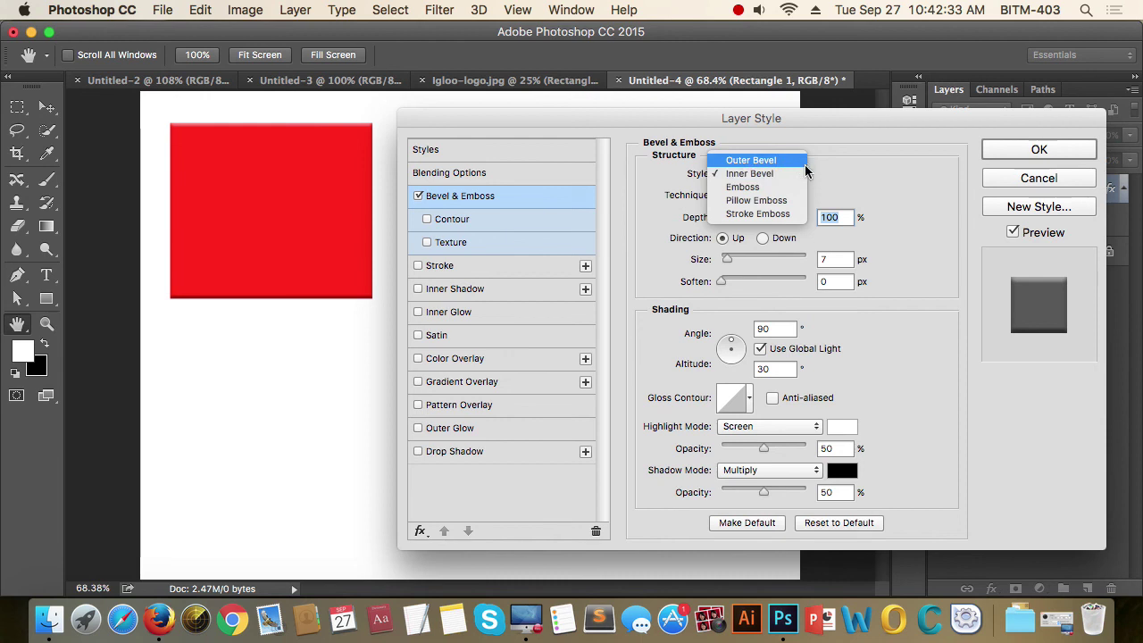
{"action": "left_click", "coordinate": [793, 175]}
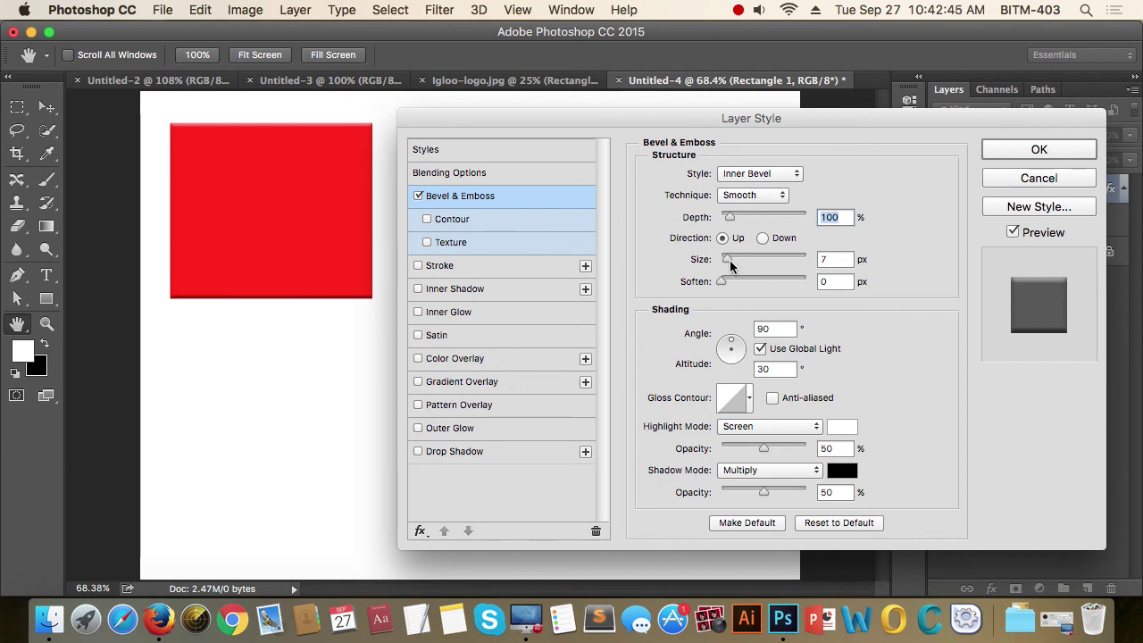
- Widen the bevel size to 51 px and compare Down and Up directions, ending Up
{"action": "left_click_drag", "start_coordinate": [728, 259], "coordinate": [743, 259]}
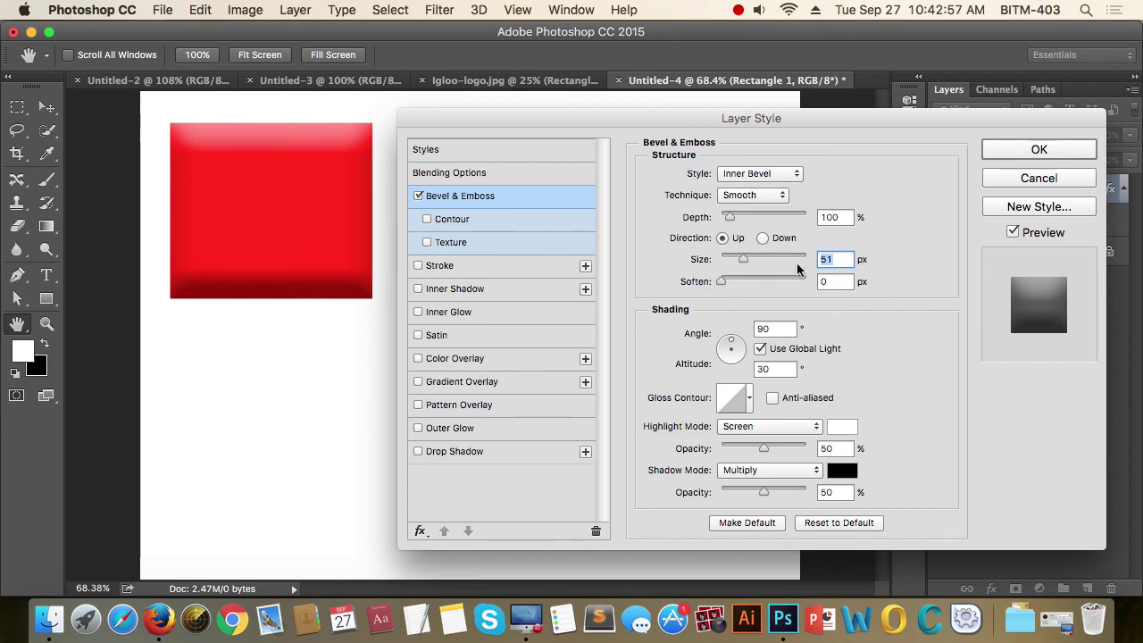
{"action": "left_click", "coordinate": [762, 237]}
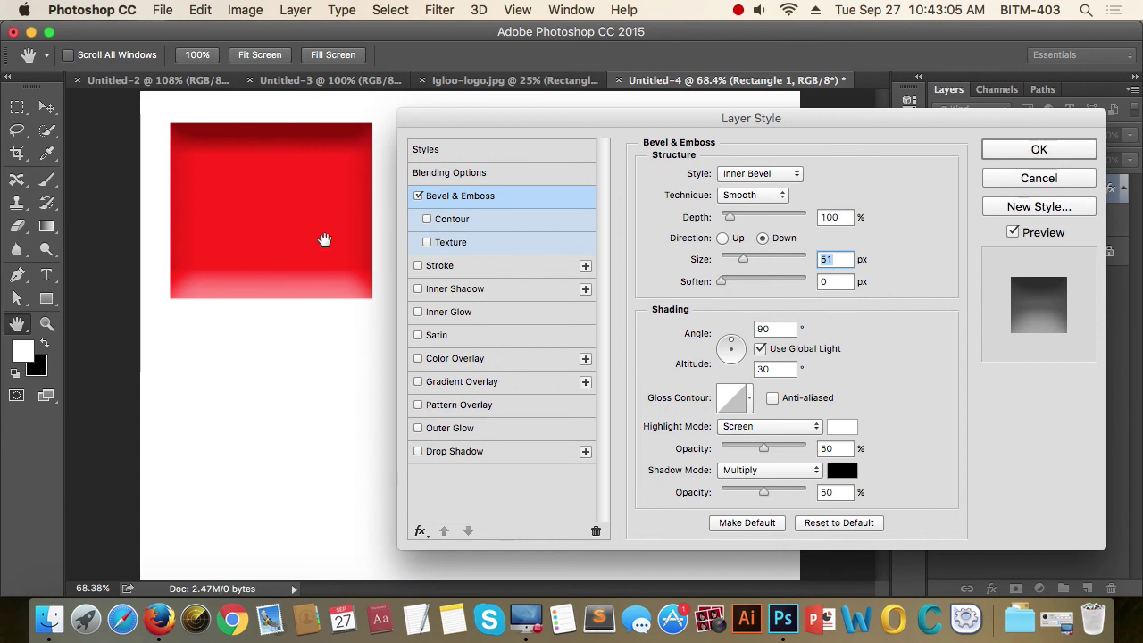
{"action": "left_click", "coordinate": [723, 238]}
{"action": "left_click", "coordinate": [761, 237]}
{"action": "left_click", "coordinate": [722, 238]}
{"action": "left_click", "coordinate": [762, 237]}
{"action": "left_click", "coordinate": [722, 237]}
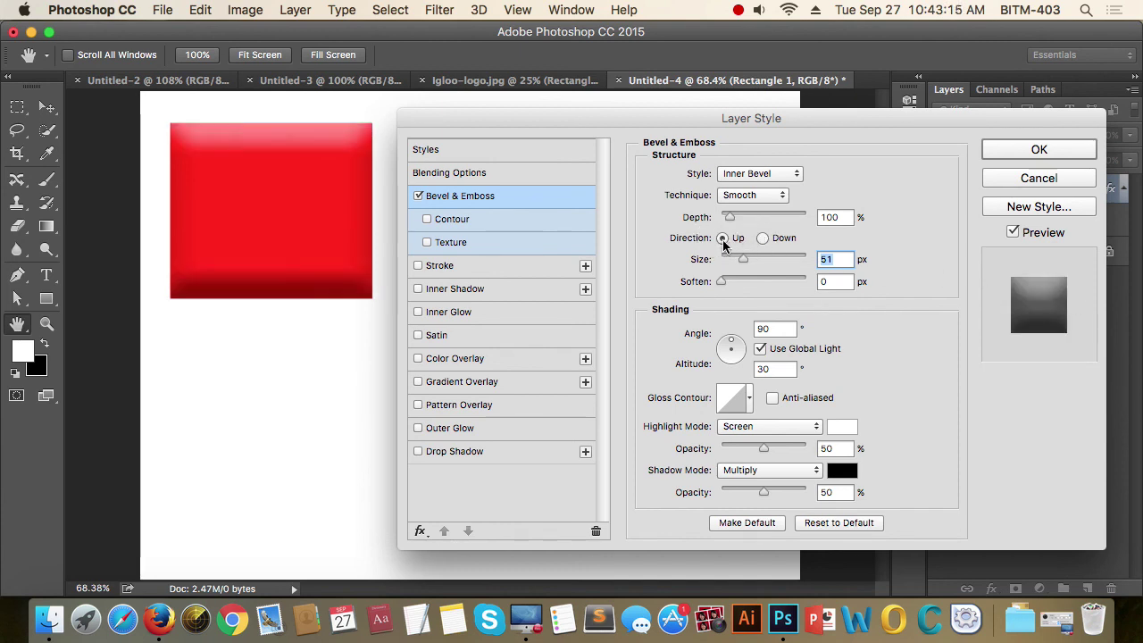
- Test bevel softening up to 10, return it to 0 px, and raise Depth to 168%
{"action": "mouse_move", "coordinate": [722, 281]}
{"action": "left_mouse_down"}
{"action": "mouse_move", "coordinate": [754, 282]}
{"action": "mouse_move", "coordinate": [720, 281]}
{"action": "left_mouse_up"}
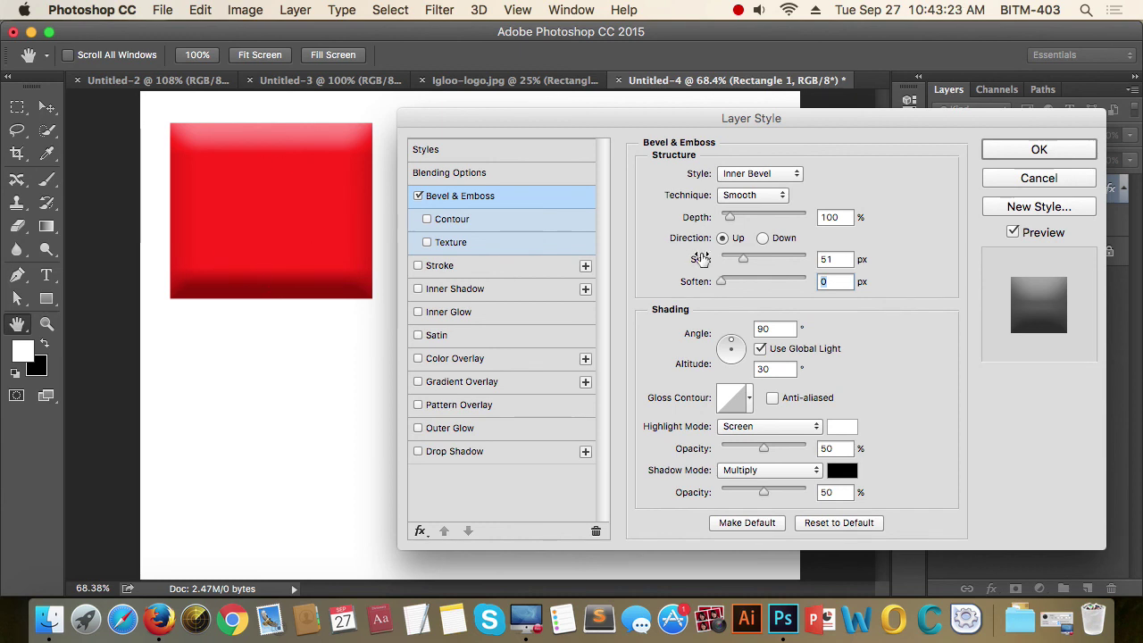
{"action": "left_click_drag", "start_coordinate": [721, 281], "coordinate": [774, 285]}
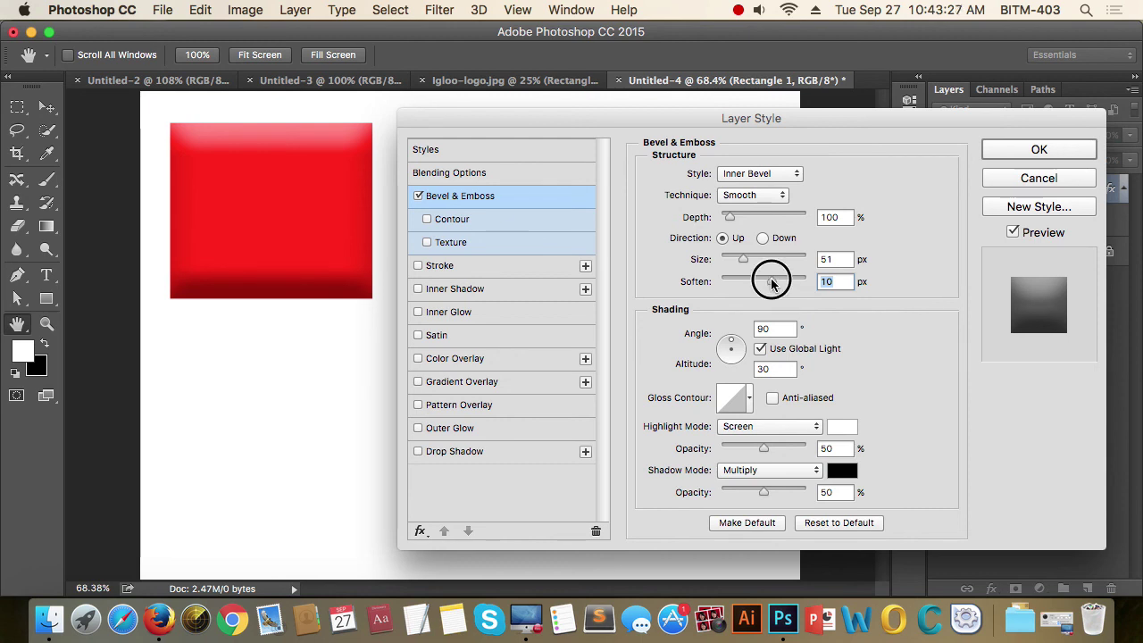
{"action": "left_click_drag", "start_coordinate": [768, 281], "coordinate": [709, 284]}
{"action": "mouse_move", "coordinate": [732, 224]}
{"action": "left_mouse_down"}
{"action": "mouse_move", "coordinate": [791, 218]}
{"action": "mouse_move", "coordinate": [702, 223]}
{"action": "mouse_move", "coordinate": [767, 214]}
{"action": "mouse_move", "coordinate": [735, 216]}
{"action": "left_mouse_up"}
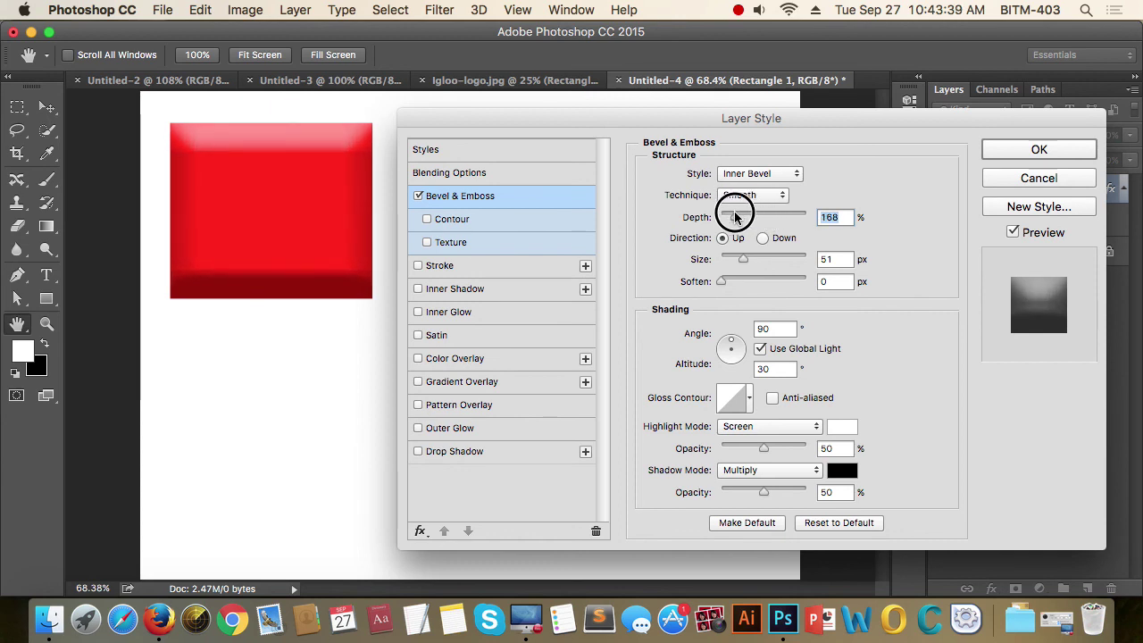
- Enter 100 in the bevel settings, view the gloss contour presets, and set Highlight Mode to Normal
{"action": "type", "text": "1"}
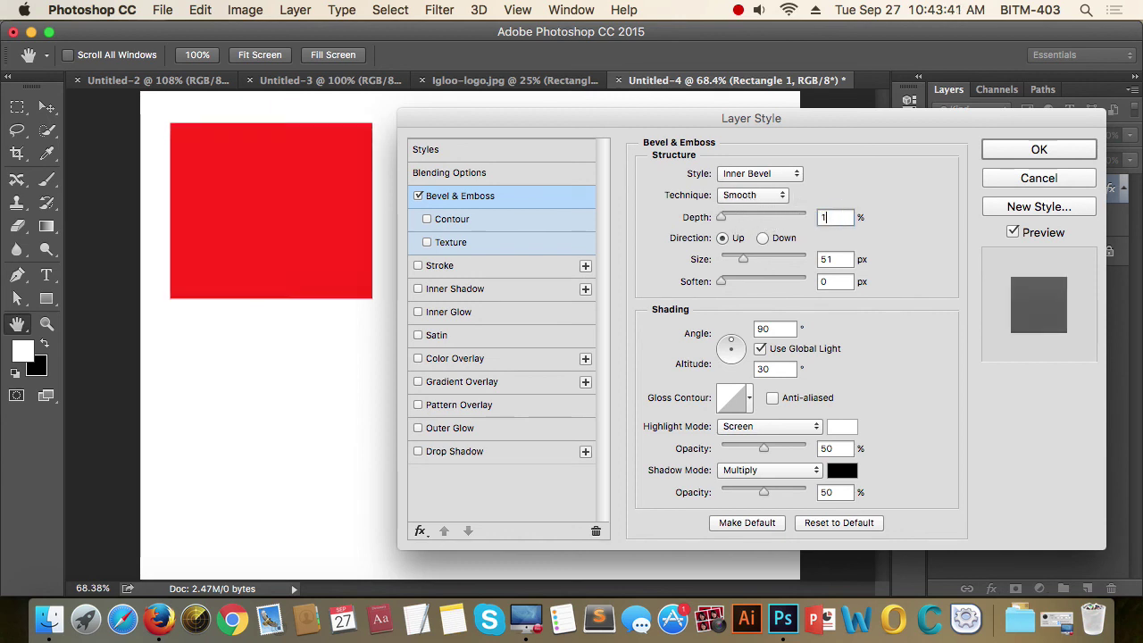
{"action": "type", "text": "00"}
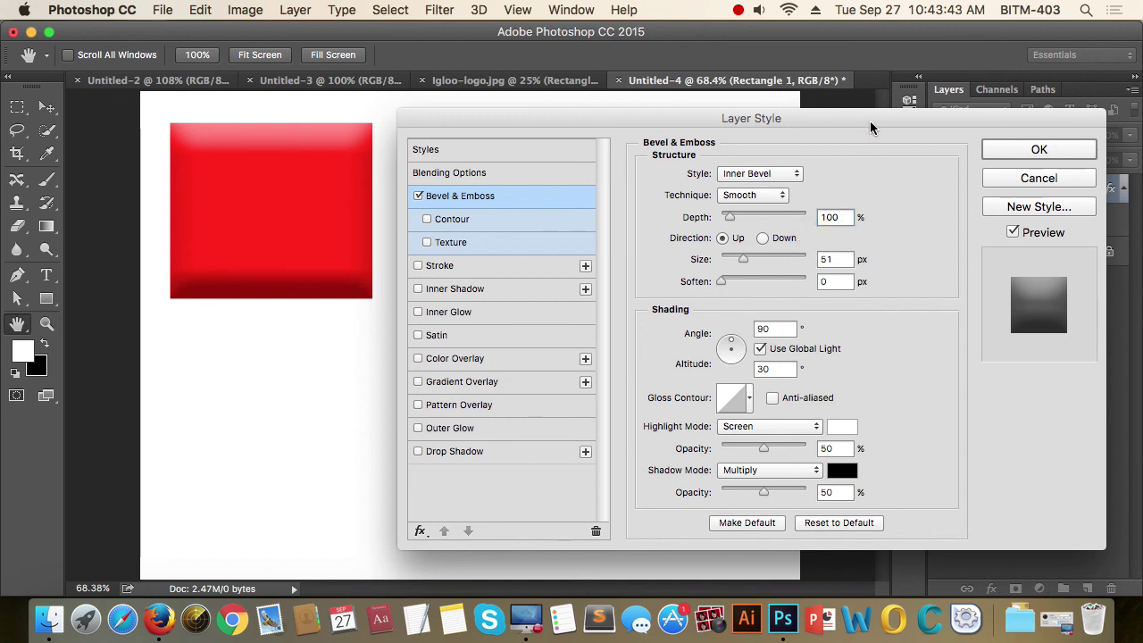
{"action": "left_click_drag", "start_coordinate": [870, 121], "coordinate": [870, 116]}
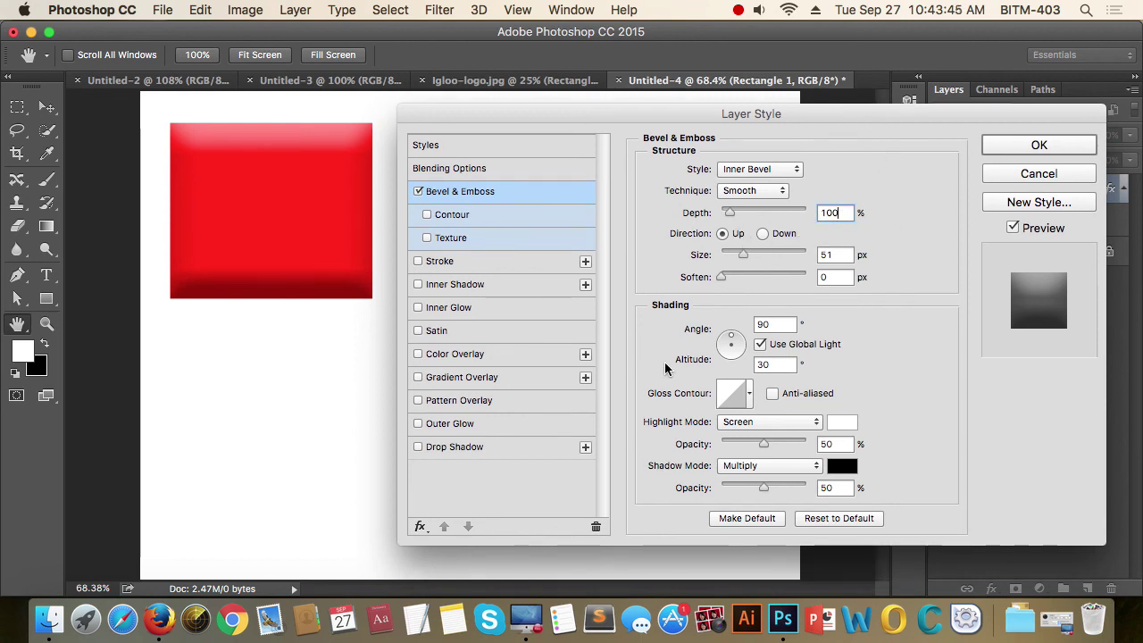
{"action": "left_click", "coordinate": [750, 394]}
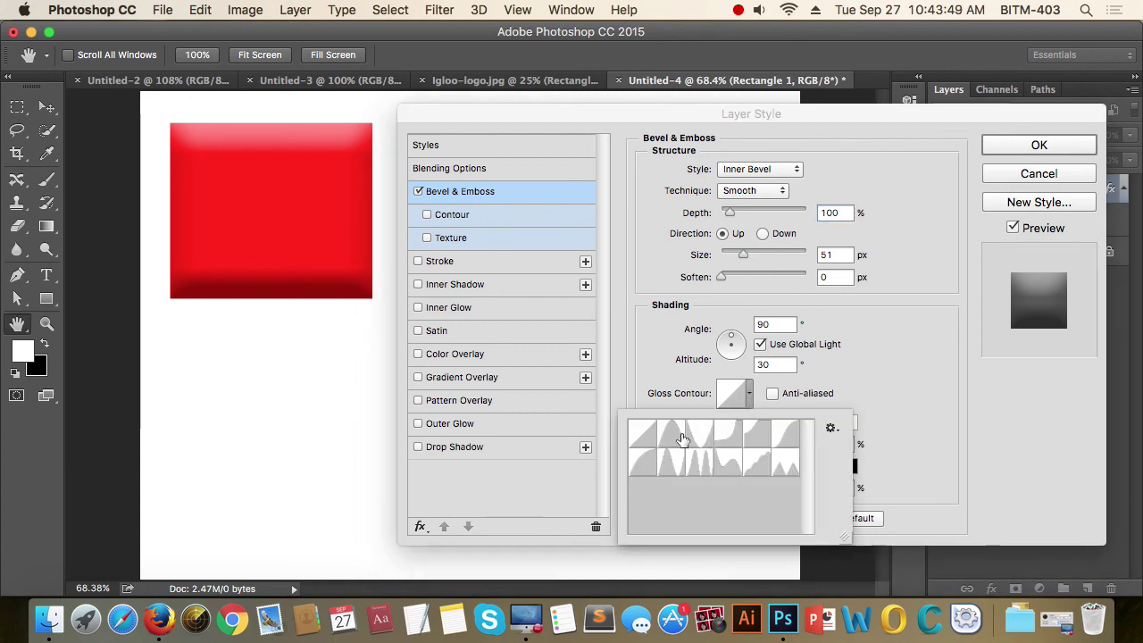
{"action": "left_click", "coordinate": [750, 395]}
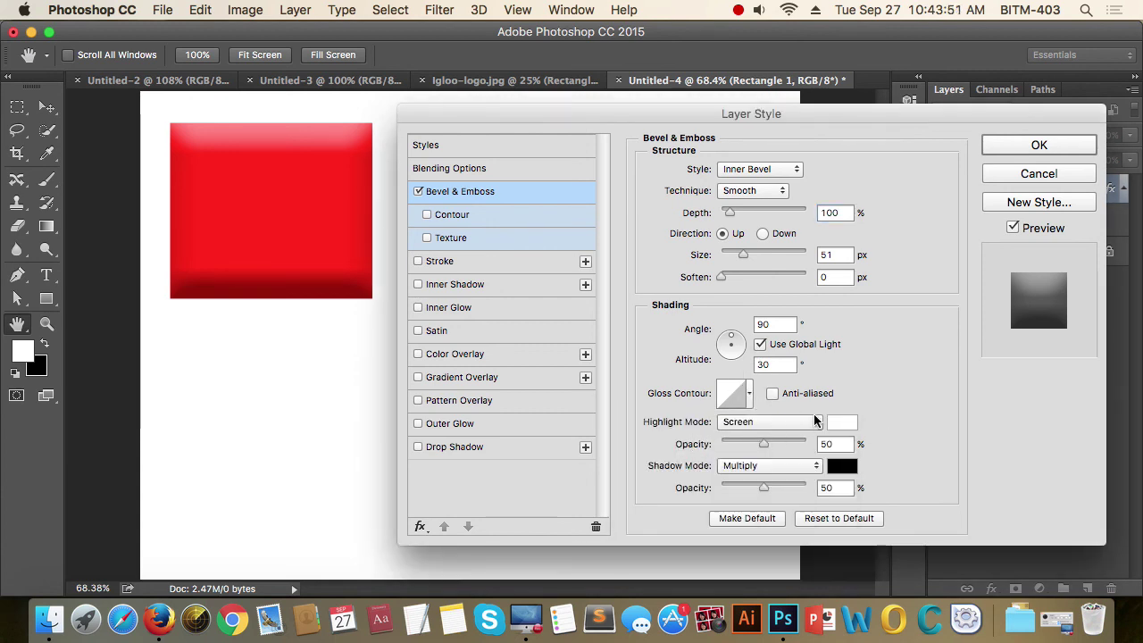
{"action": "left_click", "coordinate": [813, 422]}
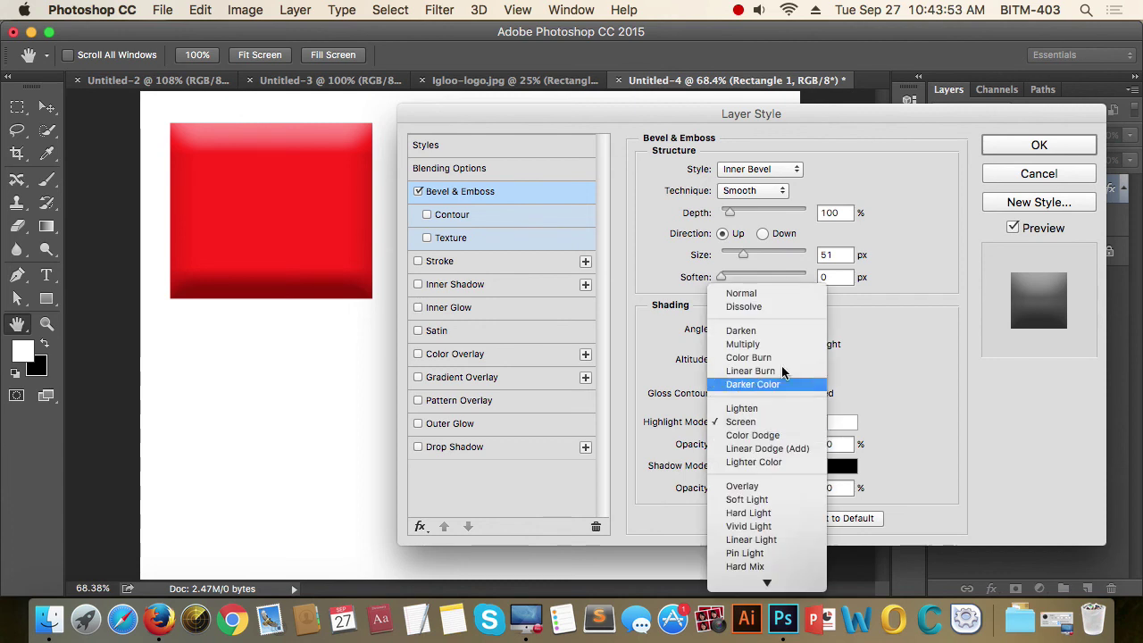
{"action": "left_click", "coordinate": [768, 294]}
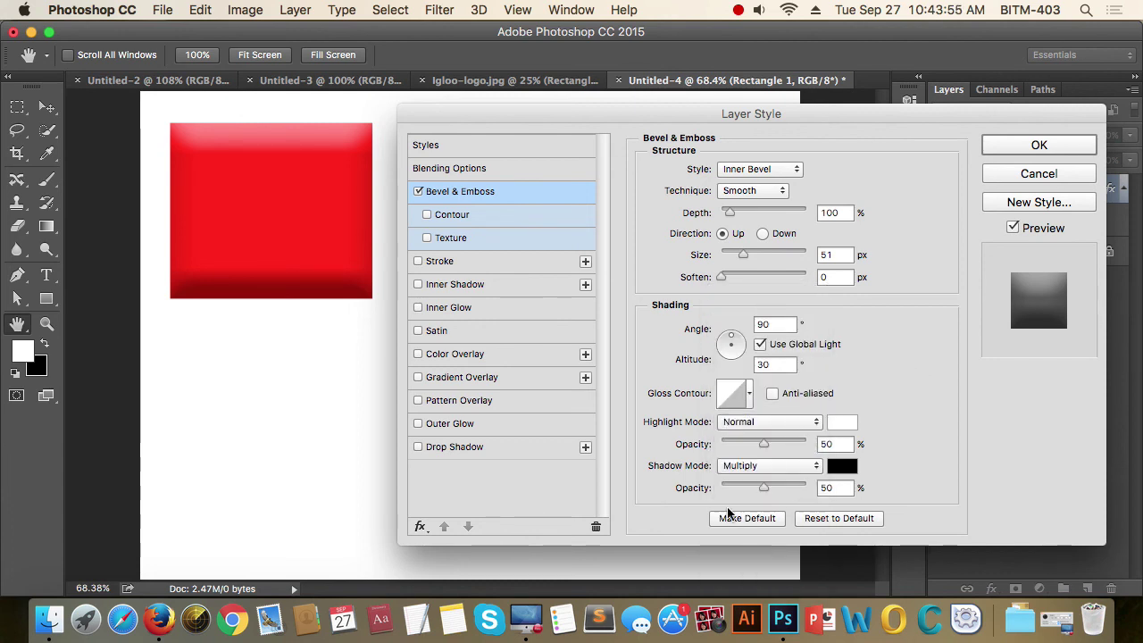
- Keep the Multiply shadow, try opacities of 100%, 34% and 50%, then cancel the bevel
{"action": "left_click", "coordinate": [816, 468]}
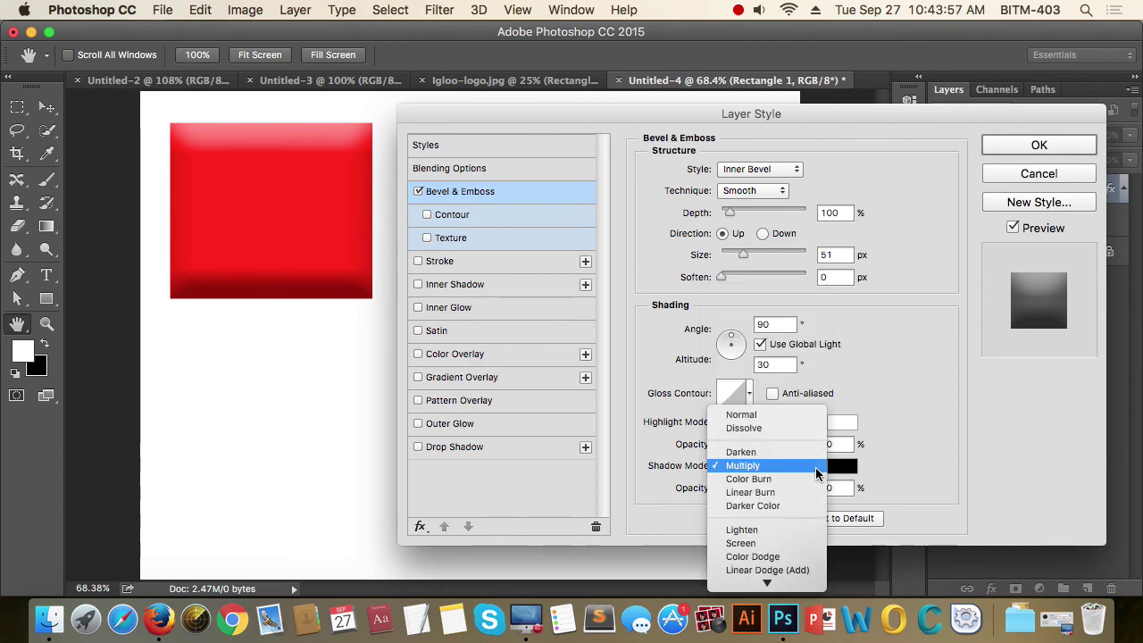
{"action": "left_click", "coordinate": [819, 469]}
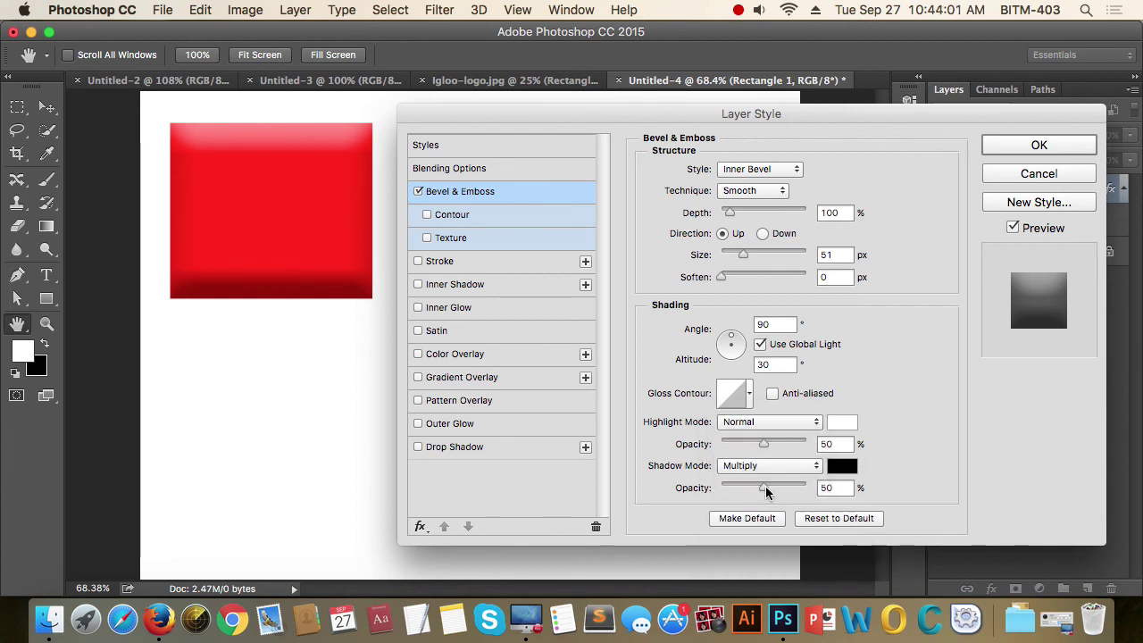
{"action": "left_click_drag", "start_coordinate": [767, 488], "coordinate": [807, 488]}
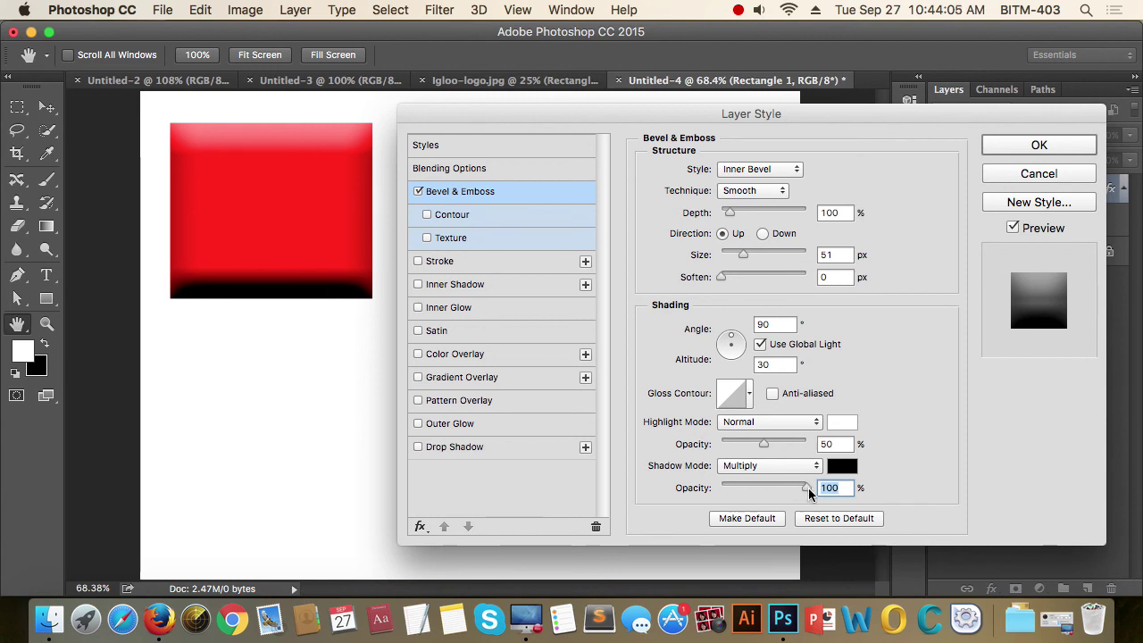
{"action": "left_click_drag", "start_coordinate": [806, 488], "coordinate": [750, 488]}
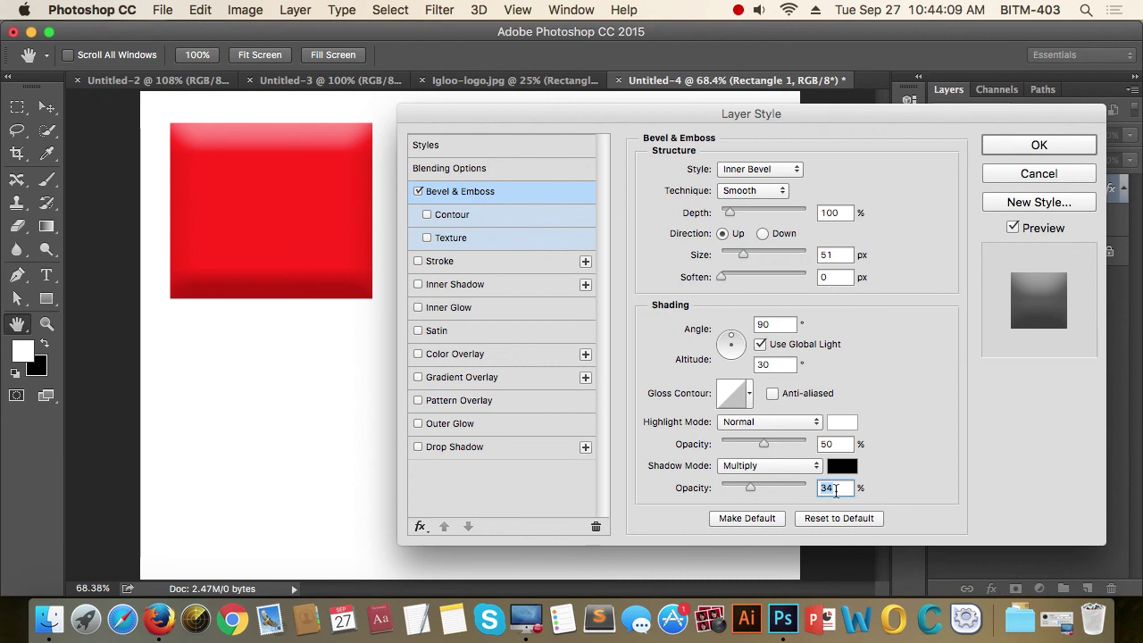
{"action": "type", "text": "50"}
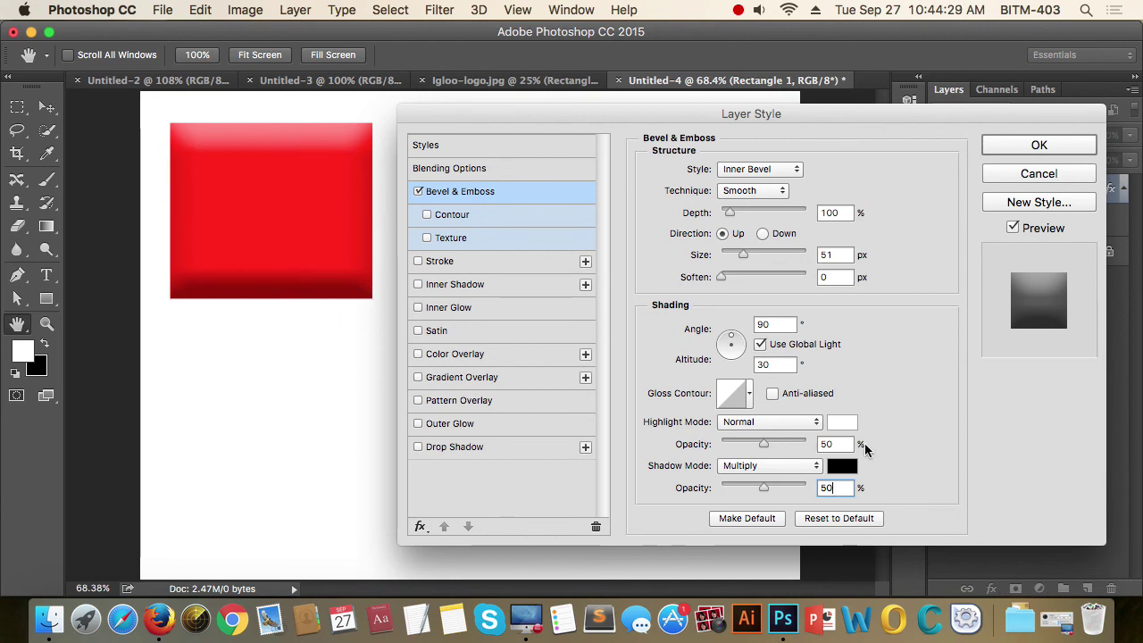
{"action": "left_click_drag", "start_coordinate": [996, 117], "coordinate": [984, 104]}
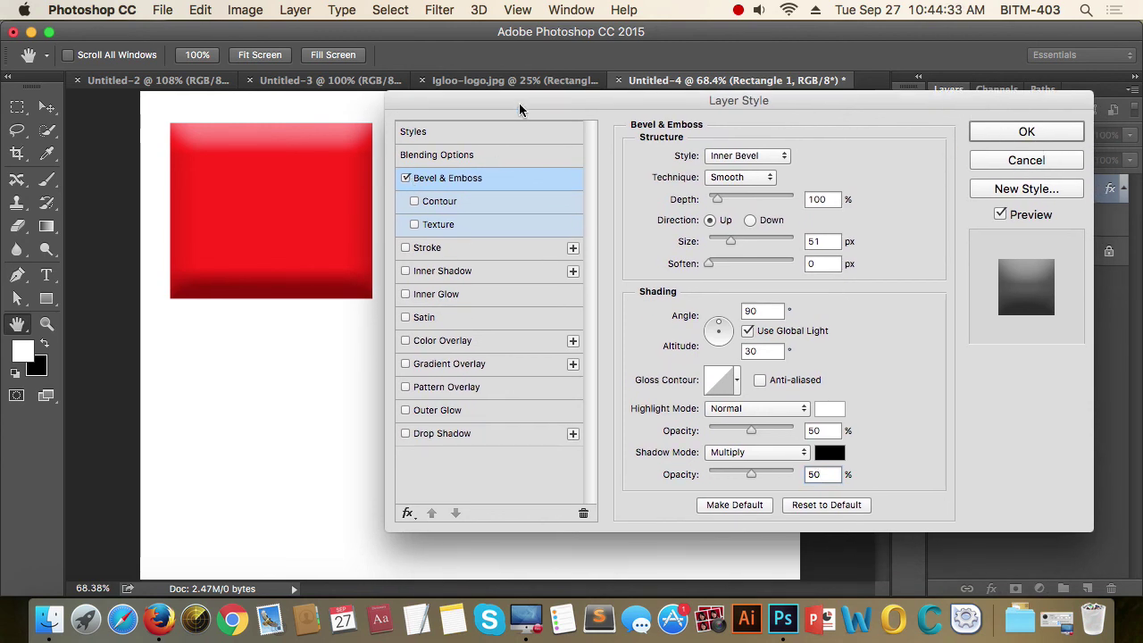
{"action": "left_click_drag", "start_coordinate": [523, 106], "coordinate": [562, 105]}
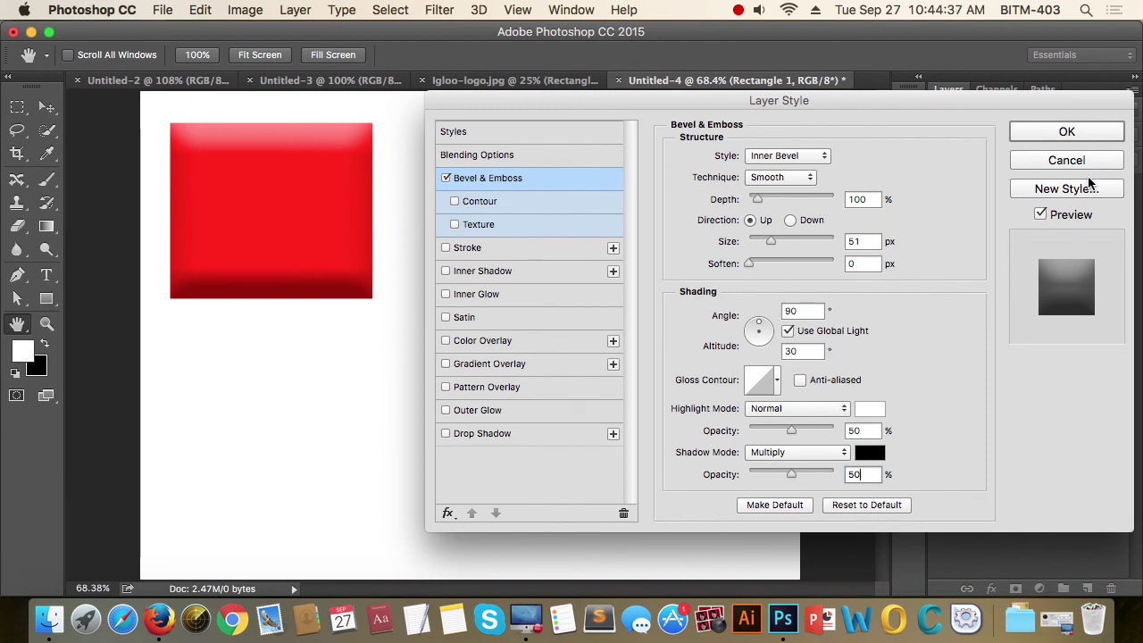
{"action": "left_click", "coordinate": [1066, 160]}
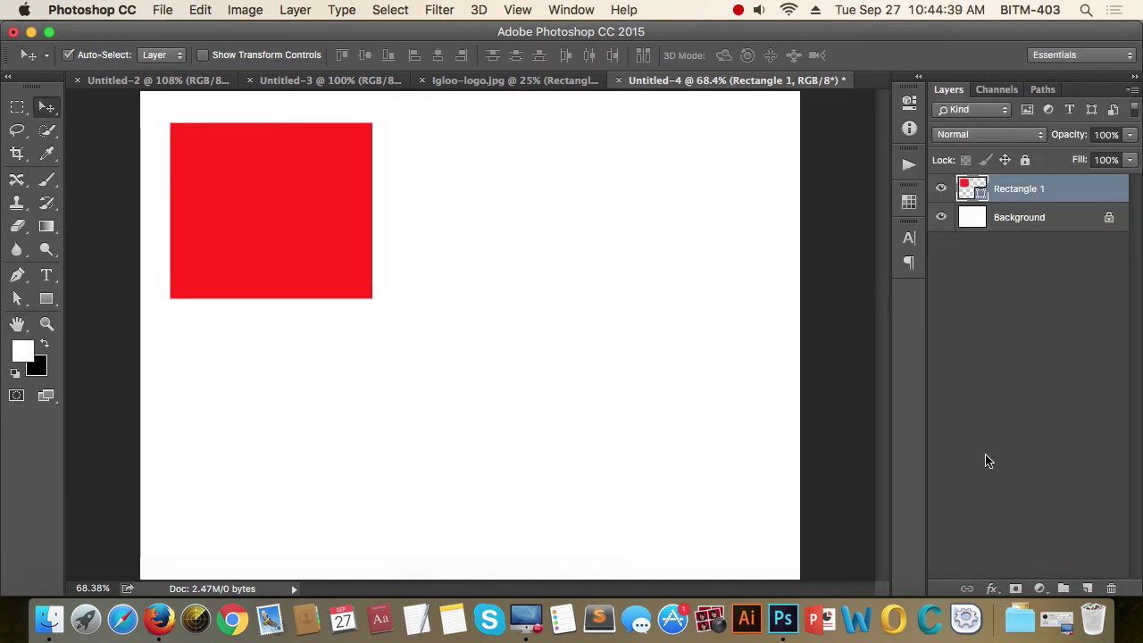
- Reopen Layer Style for Rectangle 1, toggling Bevel & Emboss on and back off
{"action": "left_click", "coordinate": [992, 589]}
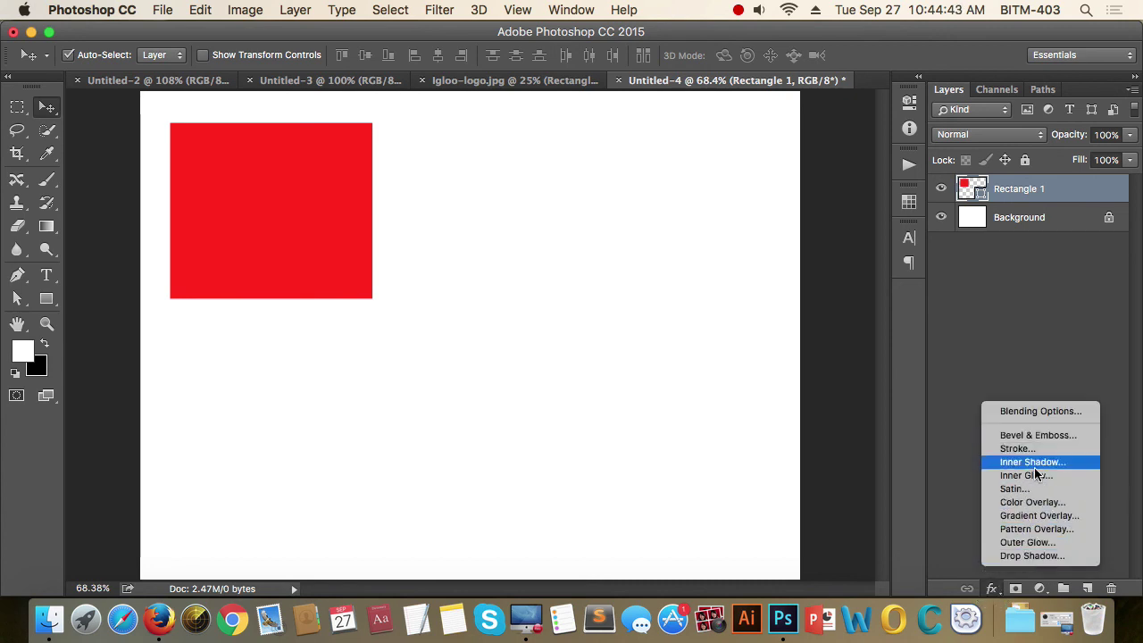
{"action": "left_click", "coordinate": [1046, 436]}
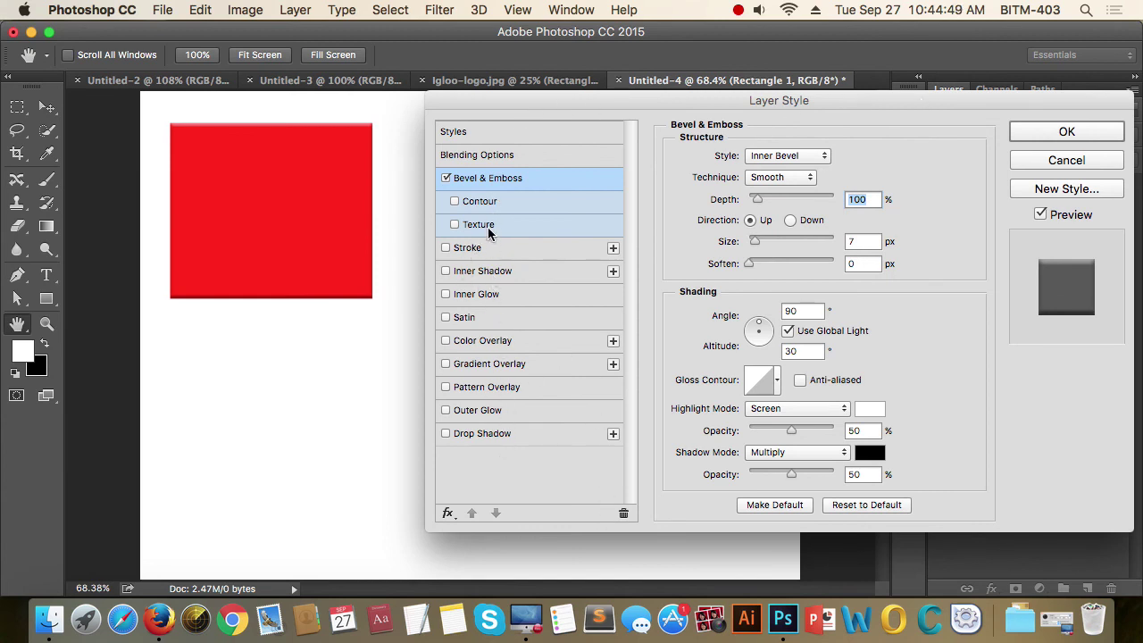
{"action": "left_click", "coordinate": [446, 177]}
{"action": "left_click", "coordinate": [446, 178]}
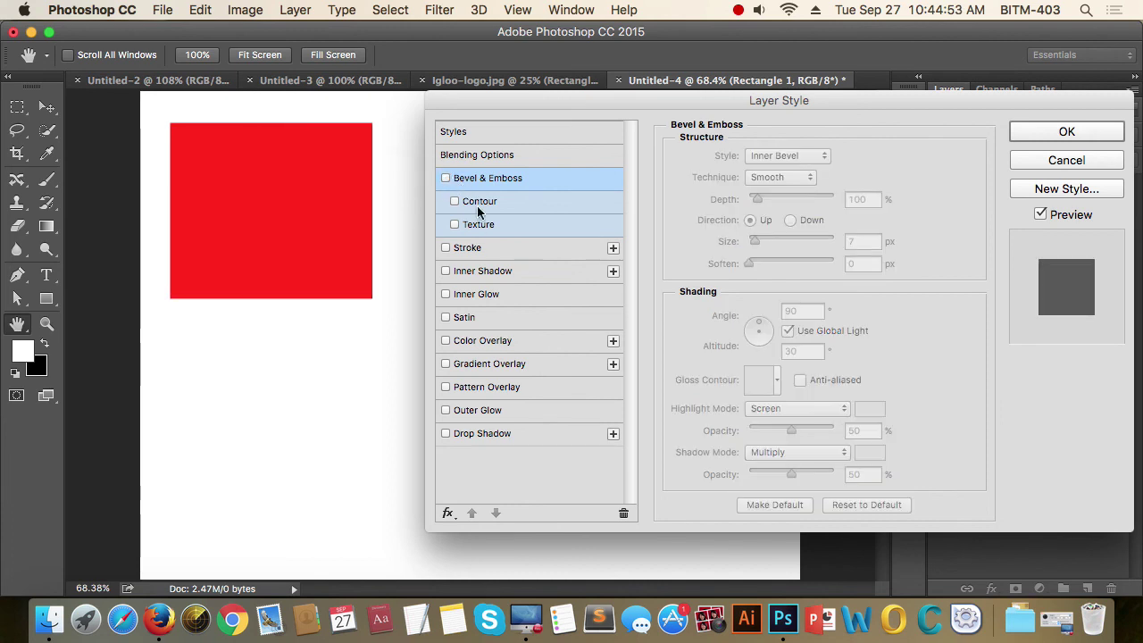
- Enable a black inside Stroke and raise its size step by step toward 10 px
{"action": "left_click", "coordinate": [446, 247]}
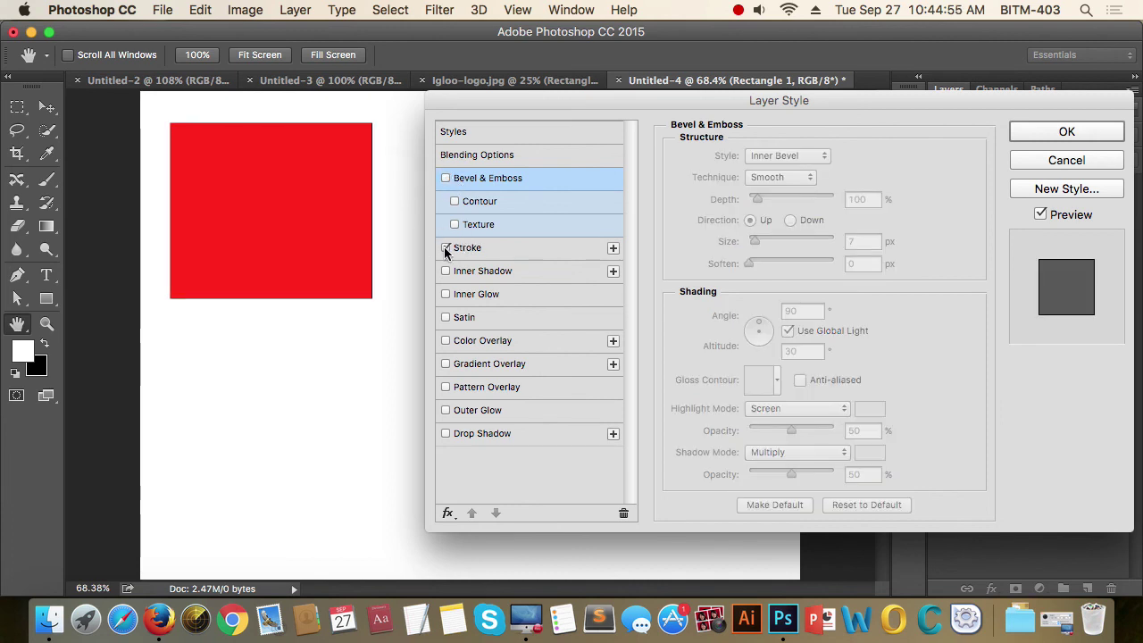
{"action": "left_click", "coordinate": [512, 253]}
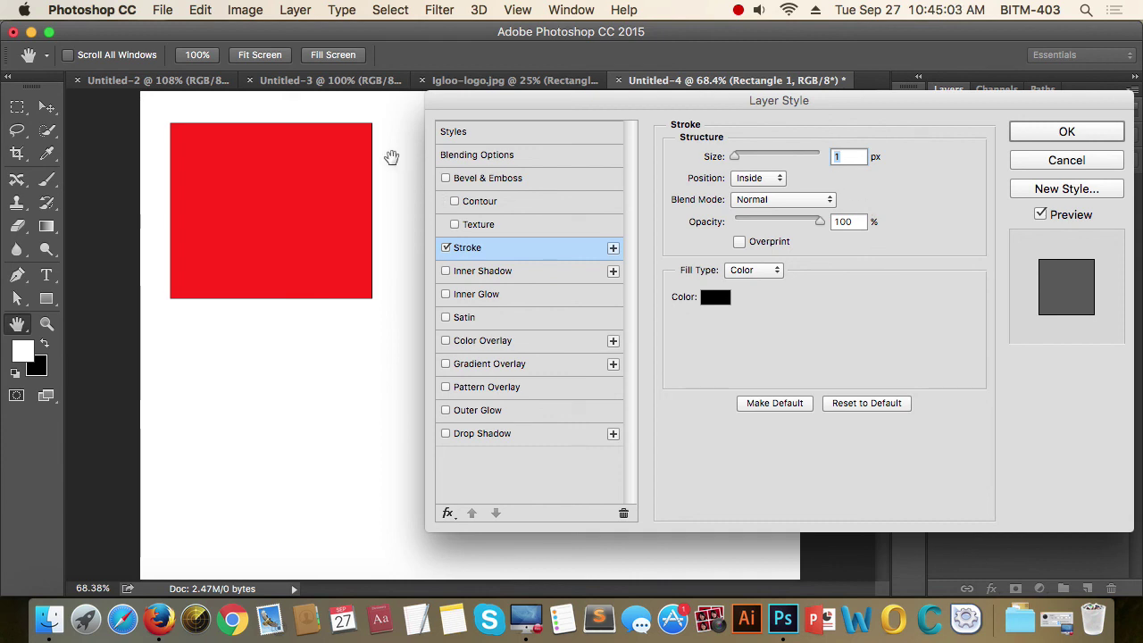
{"action": "scroll", "coordinate": [375, 189], "scroll_direction": "up", "scroll_amount": 3}
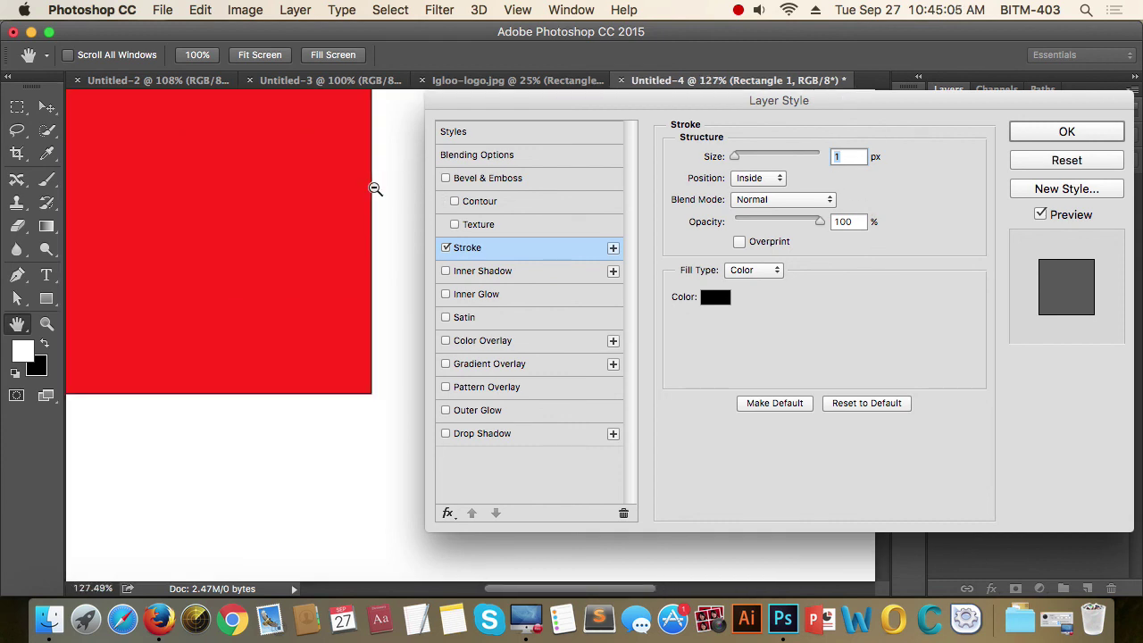
{"action": "mouse_move", "coordinate": [277, 217]}
{"action": "left_mouse_down"}
{"action": "mouse_move", "coordinate": [307, 322]}
{"action": "mouse_move", "coordinate": [301, 300]}
{"action": "left_mouse_up"}
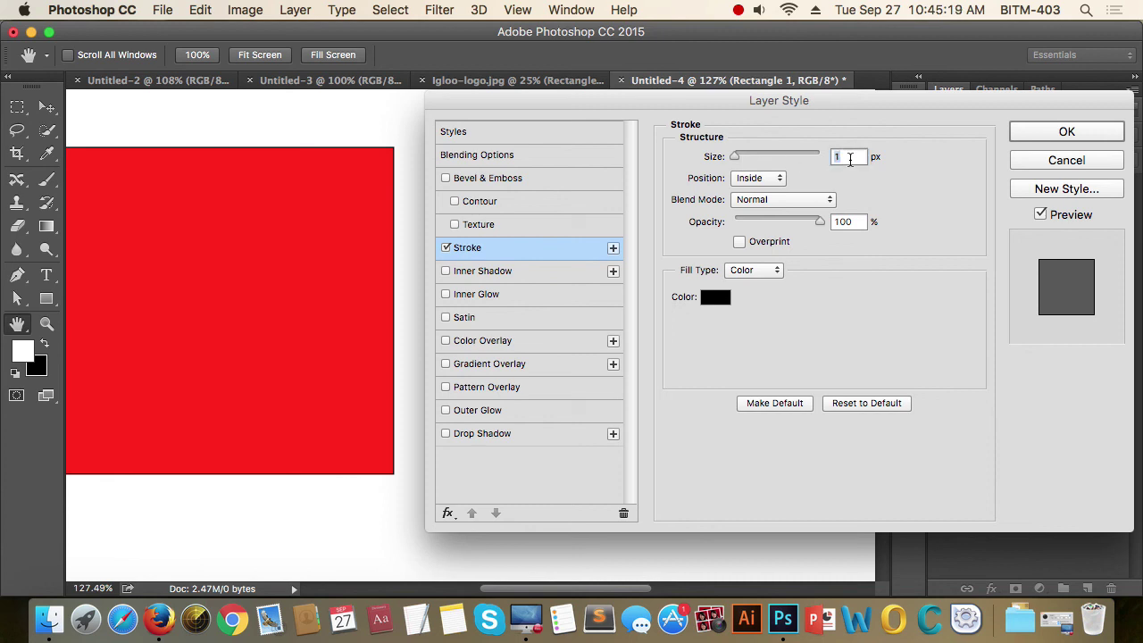
{"action": "key", "text": "Up"}
{"action": "key", "text": "Up"}
{"action": "key", "text": "Up"}
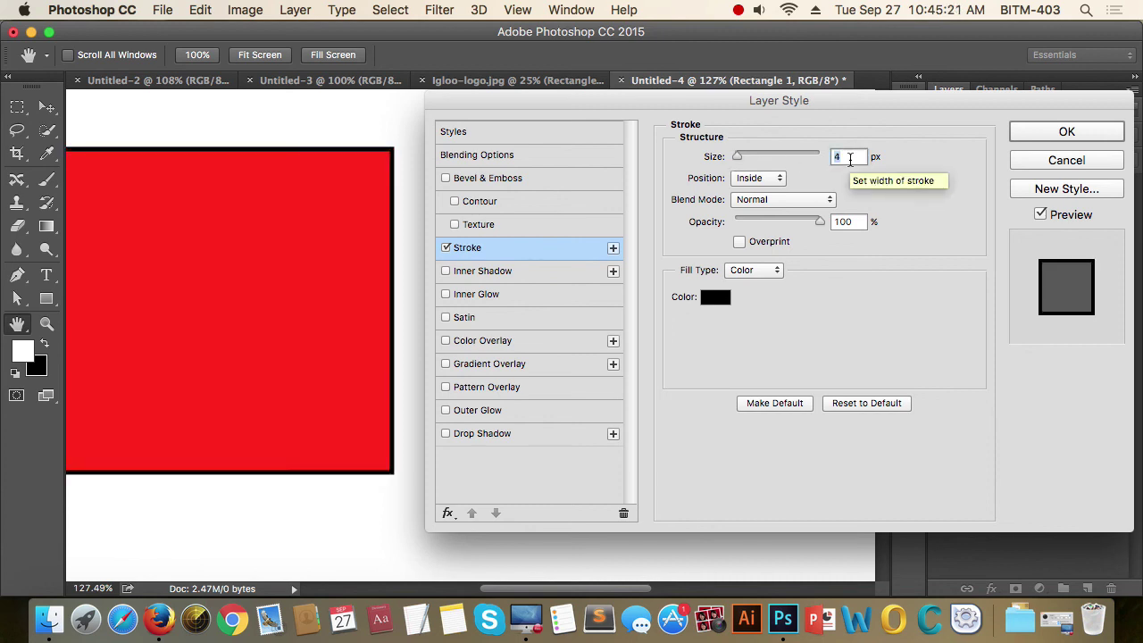
{"action": "key", "text": "Up"}
{"action": "key", "text": "Up"}
{"action": "key", "text": "Up"}
{"action": "key", "text": "Up"}
{"action": "key", "text": "Up"}
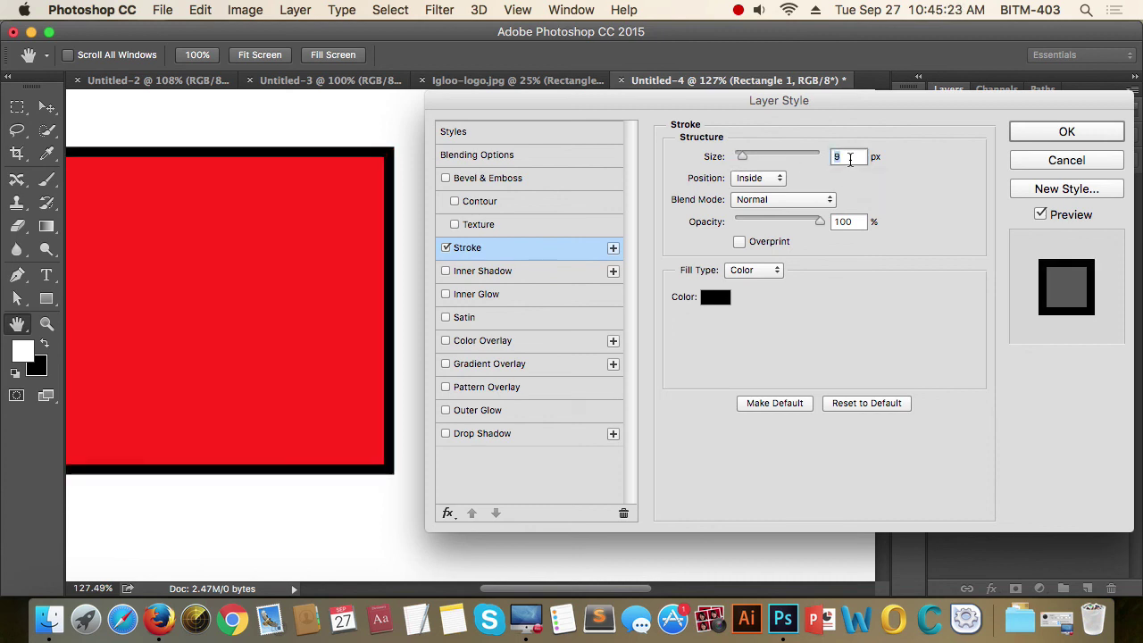
{"action": "key", "text": "Up"}
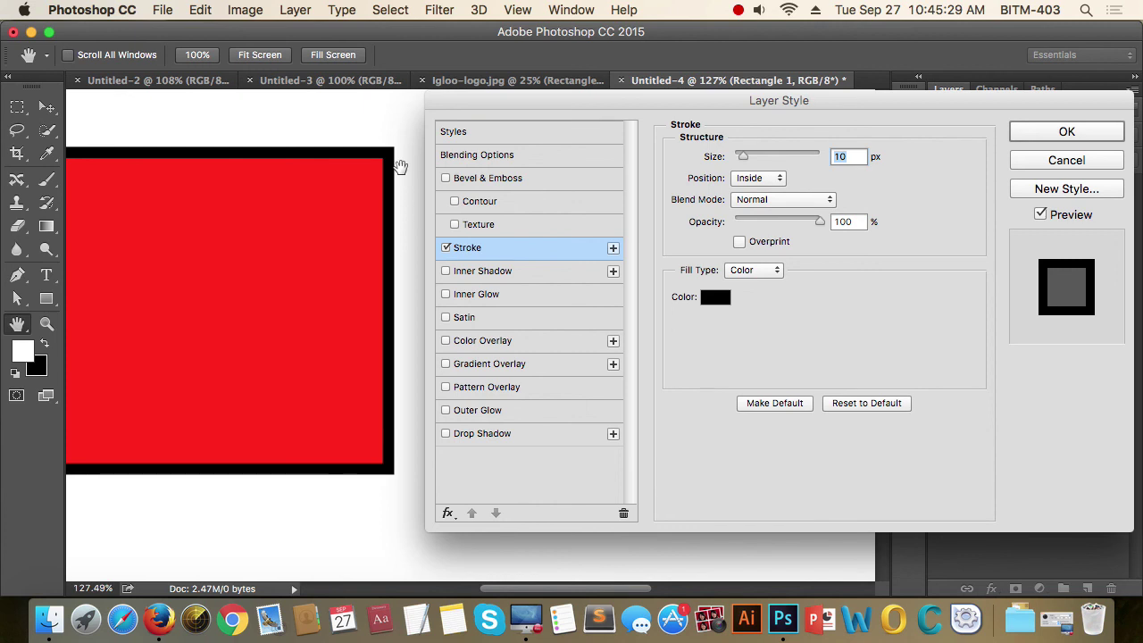
- Try Center and Outside stroke positions, settle on Inside, and keep the Normal blend mode
{"action": "left_click", "coordinate": [759, 178]}
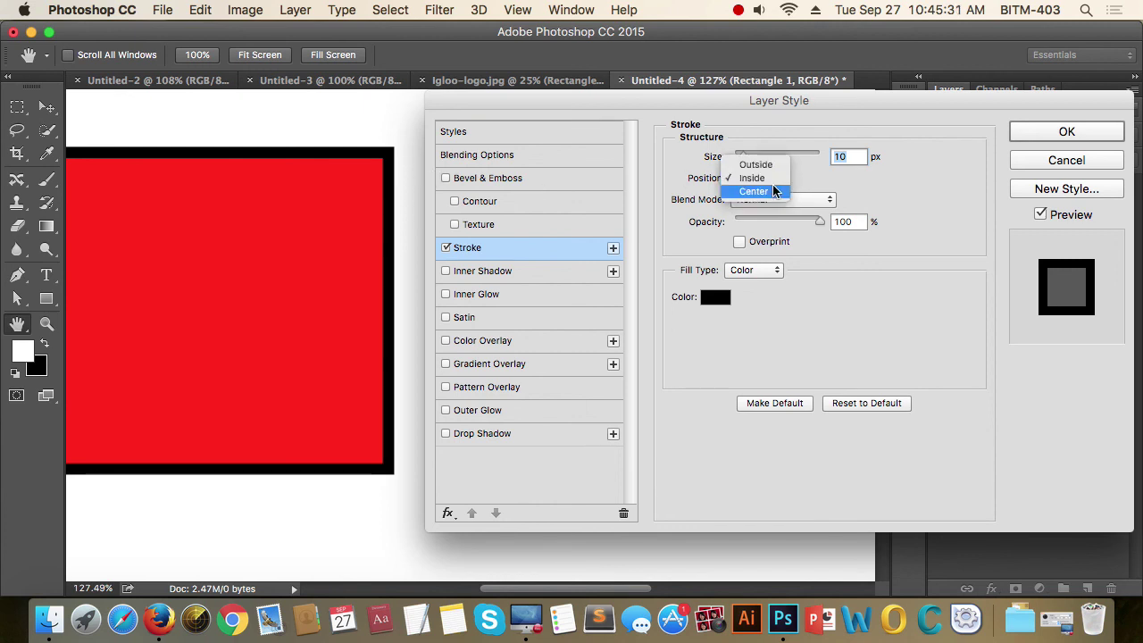
{"action": "left_click", "coordinate": [772, 192]}
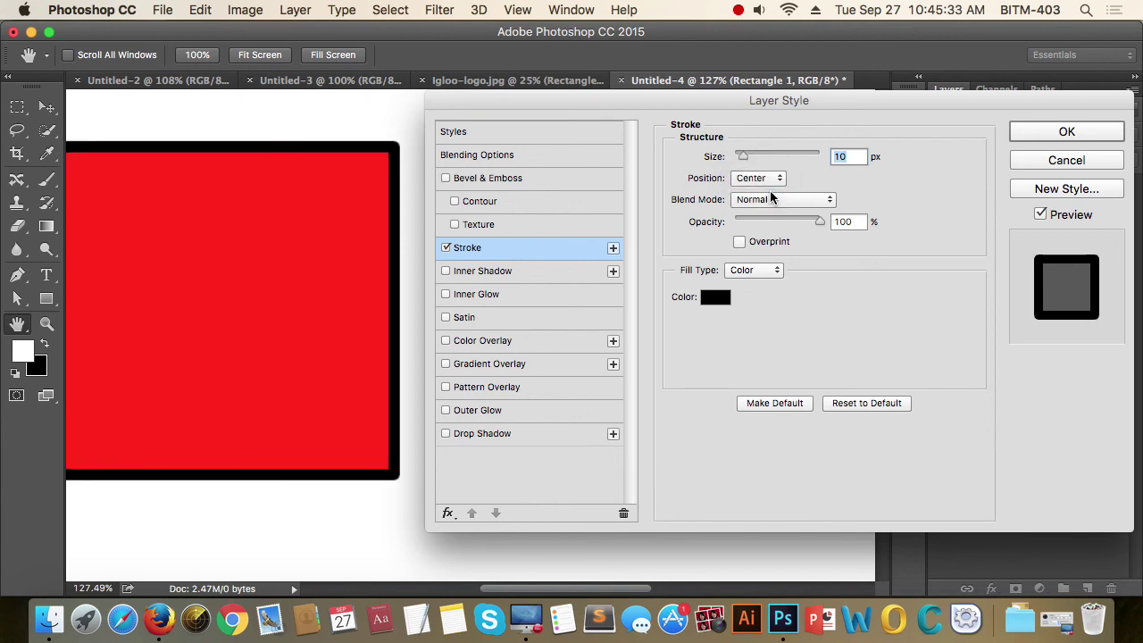
{"action": "left_click", "coordinate": [780, 183]}
{"action": "left_click", "coordinate": [766, 152]}
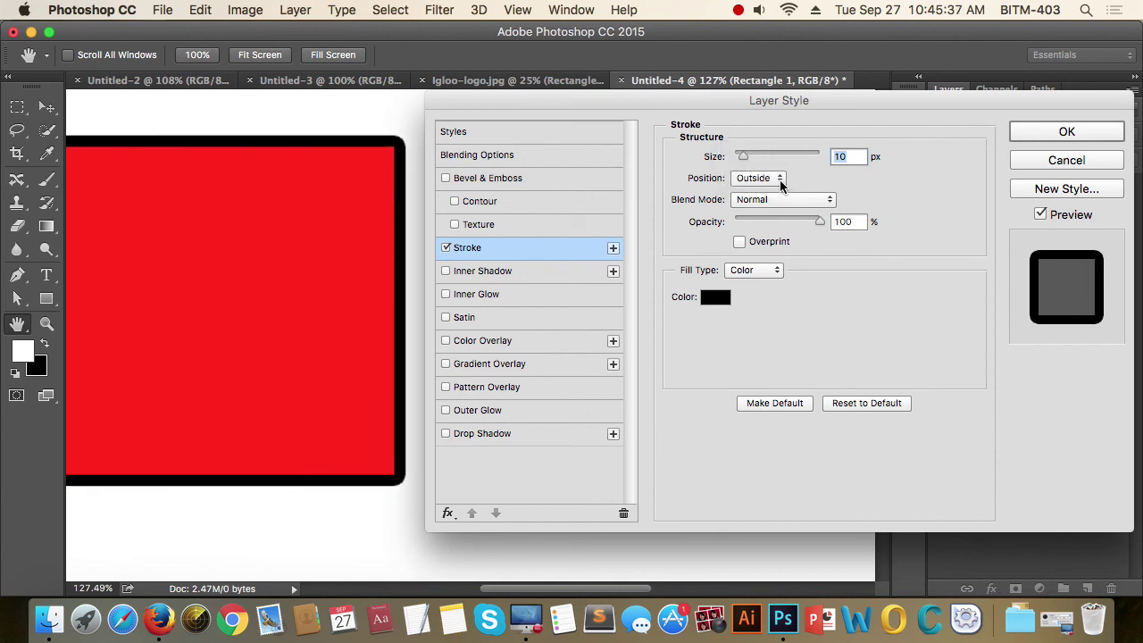
{"action": "left_click", "coordinate": [780, 182]}
{"action": "left_click", "coordinate": [753, 193]}
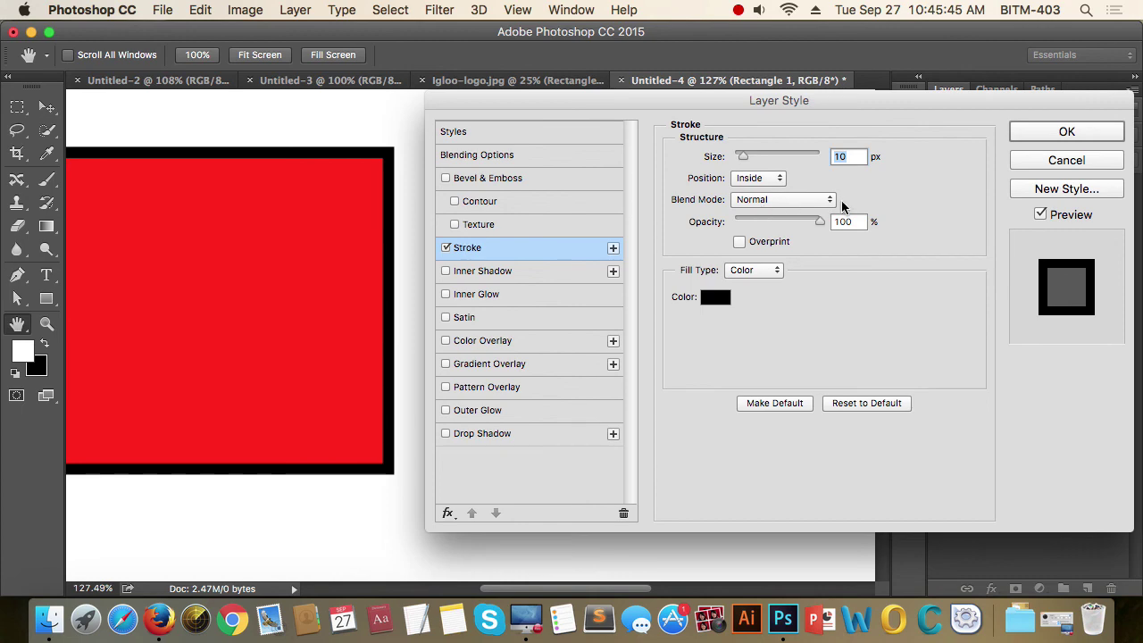
{"action": "left_click", "coordinate": [831, 200]}
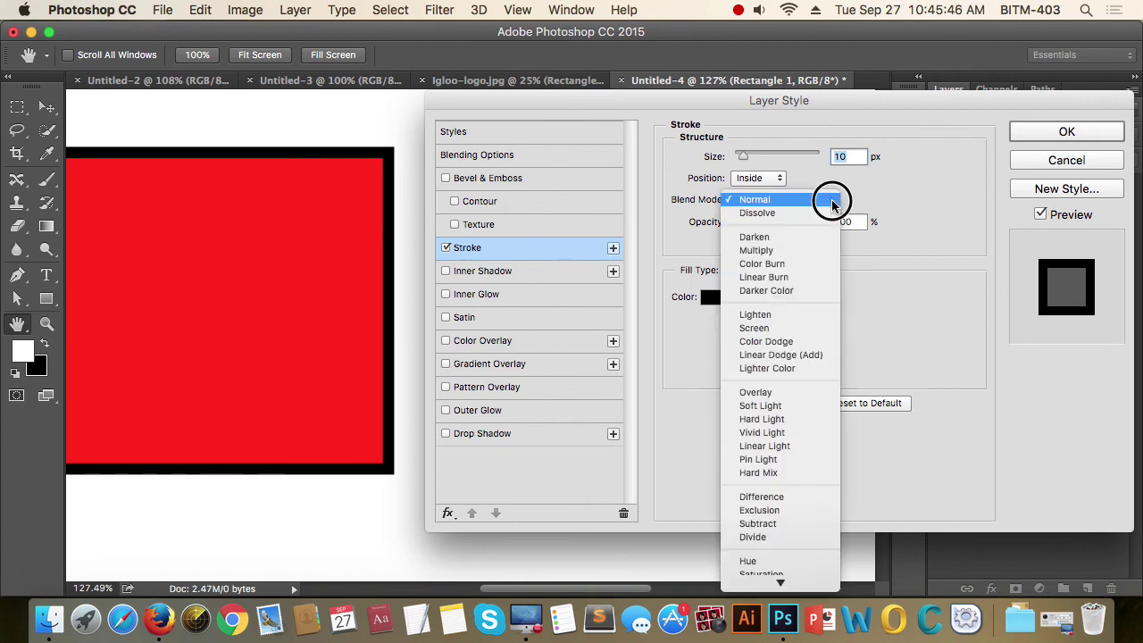
{"action": "left_click", "coordinate": [876, 279]}
- Set the black stroke opacity to 100%, after briefly trying 66%
{"action": "left_click_drag", "start_coordinate": [988, 111], "coordinate": [946, 326]}
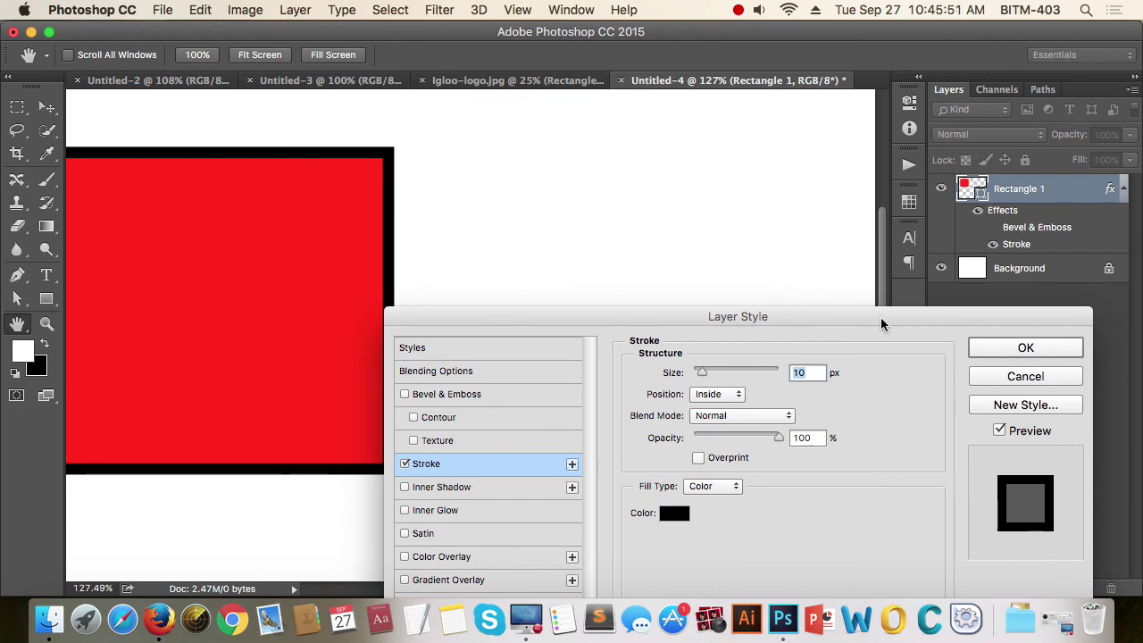
{"action": "left_click_drag", "start_coordinate": [881, 323], "coordinate": [912, 128]}
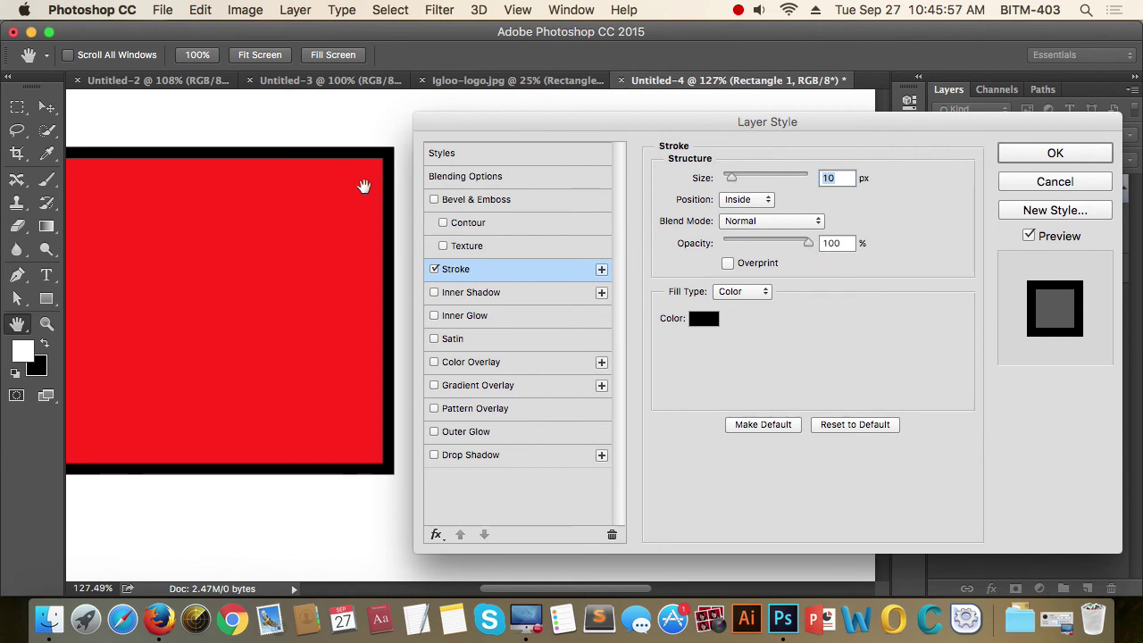
{"action": "left_click_drag", "start_coordinate": [1064, 128], "coordinate": [1038, 216]}
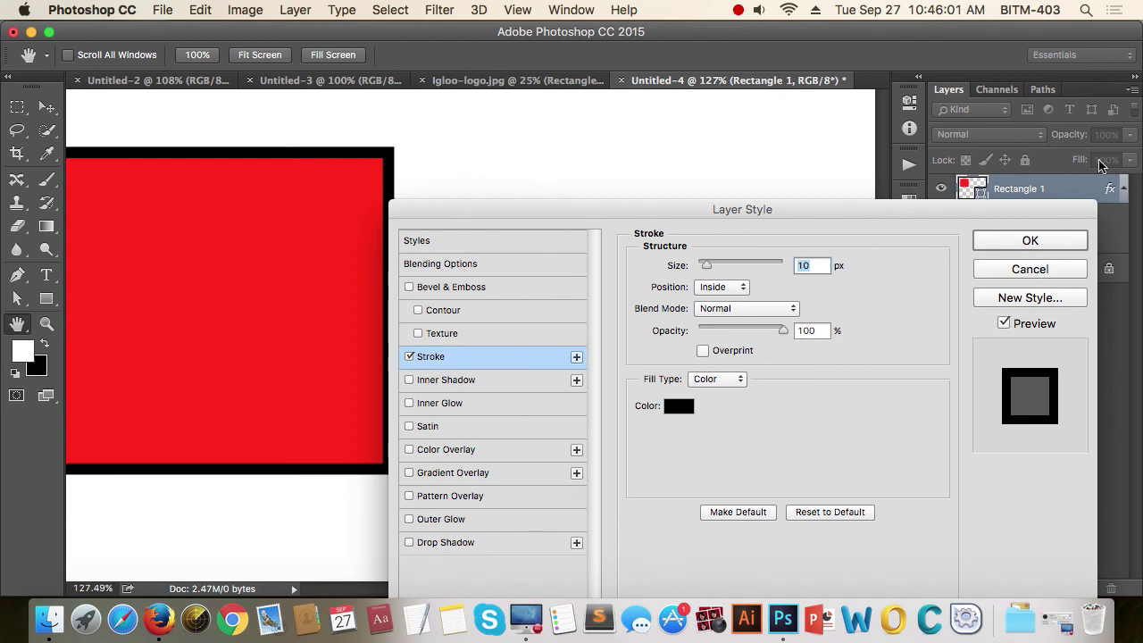
{"action": "left_click_drag", "start_coordinate": [889, 211], "coordinate": [909, 120]}
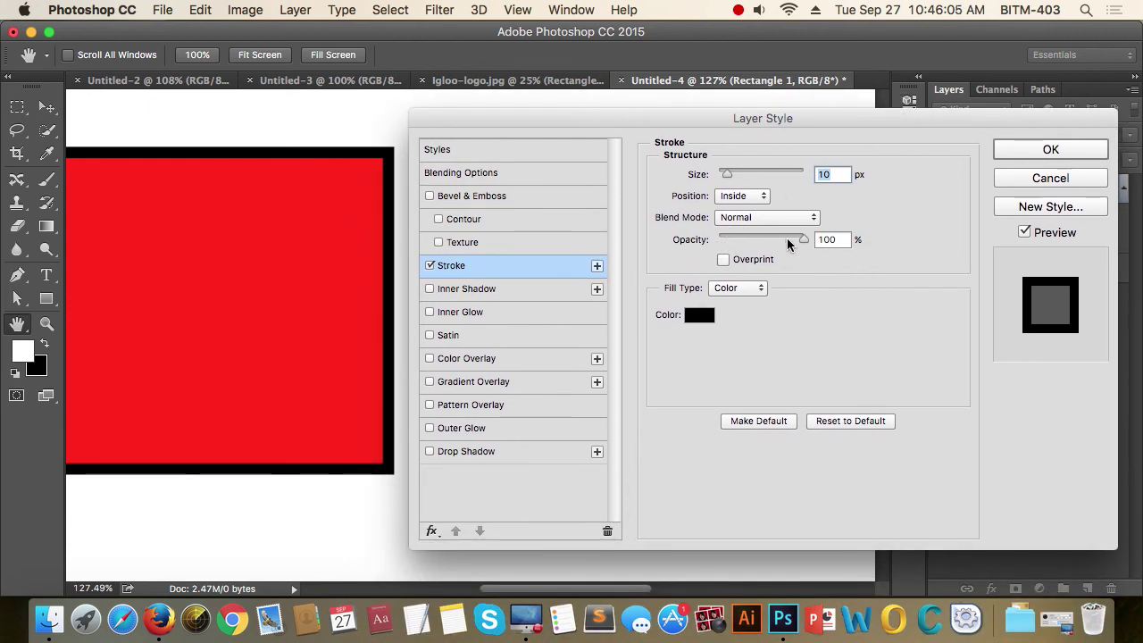
{"action": "mouse_move", "coordinate": [803, 239]}
{"action": "left_mouse_down"}
{"action": "mouse_move", "coordinate": [775, 240]}
{"action": "mouse_move", "coordinate": [822, 239]}
{"action": "left_mouse_up"}
{"action": "left_click_drag", "start_coordinate": [904, 122], "coordinate": [910, 110]}
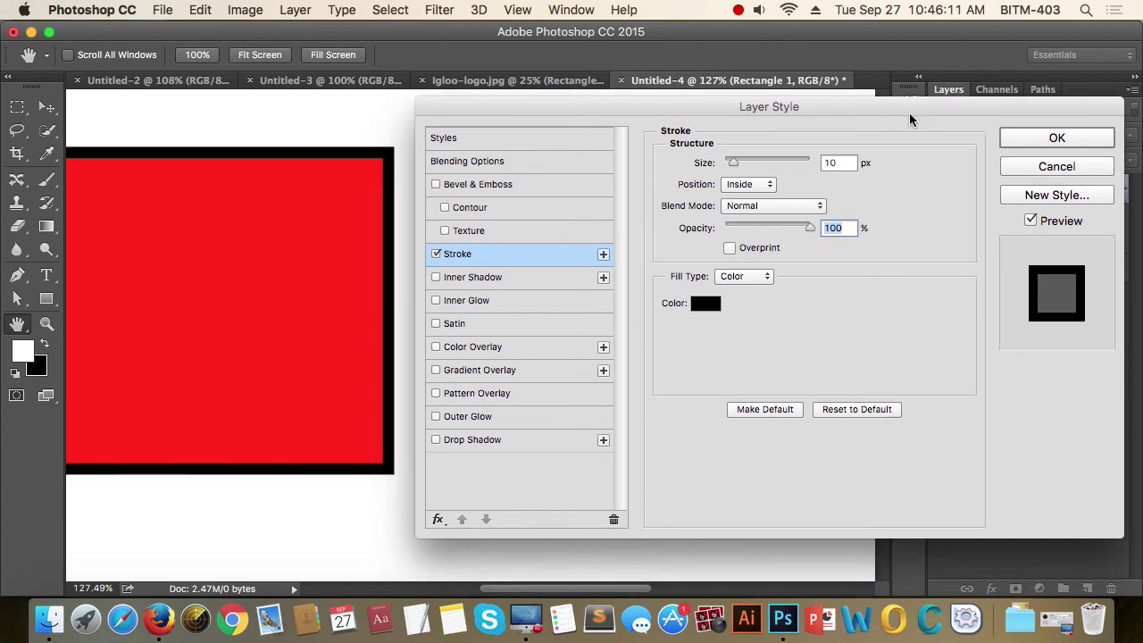
{"action": "left_click", "coordinate": [710, 305]}
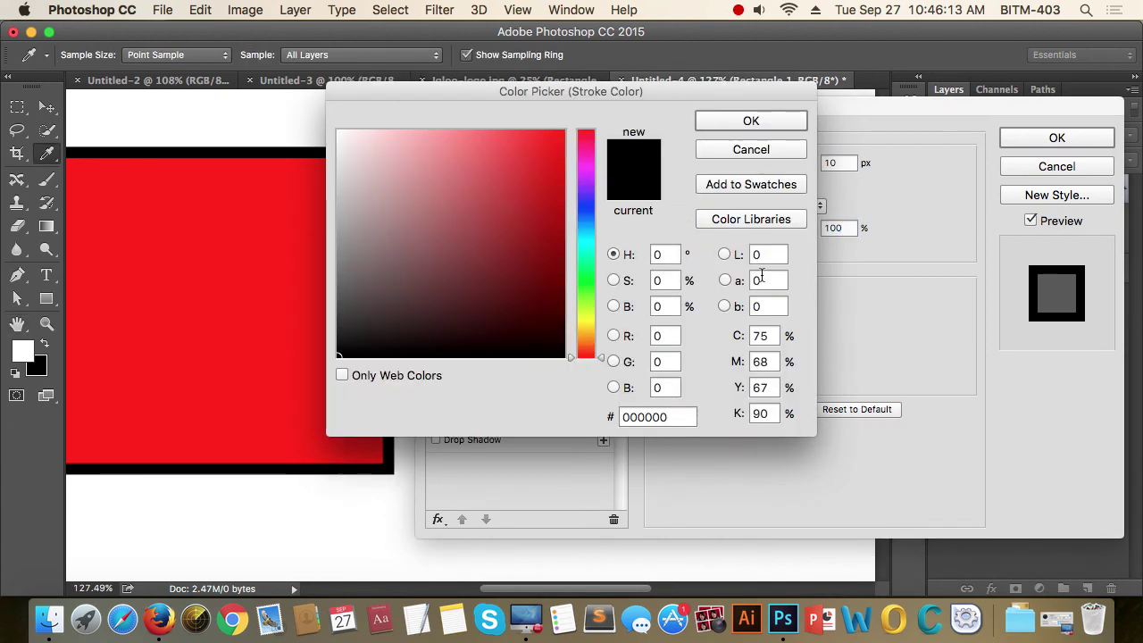
{"action": "left_click", "coordinate": [754, 149]}
{"action": "left_click", "coordinate": [763, 276]}
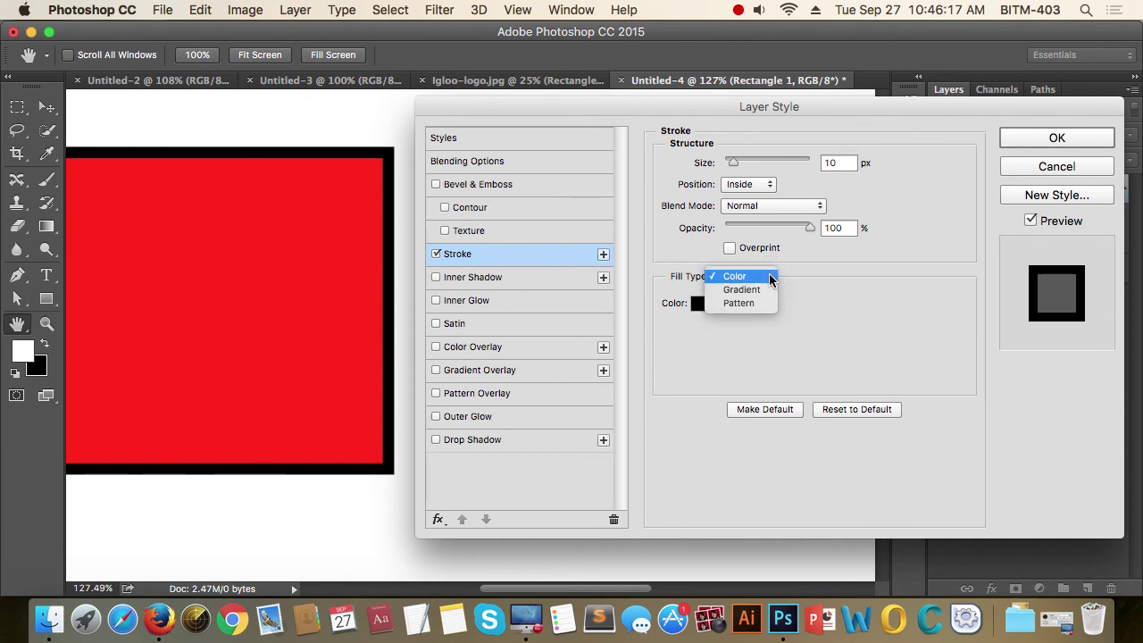
{"action": "left_click", "coordinate": [764, 290]}
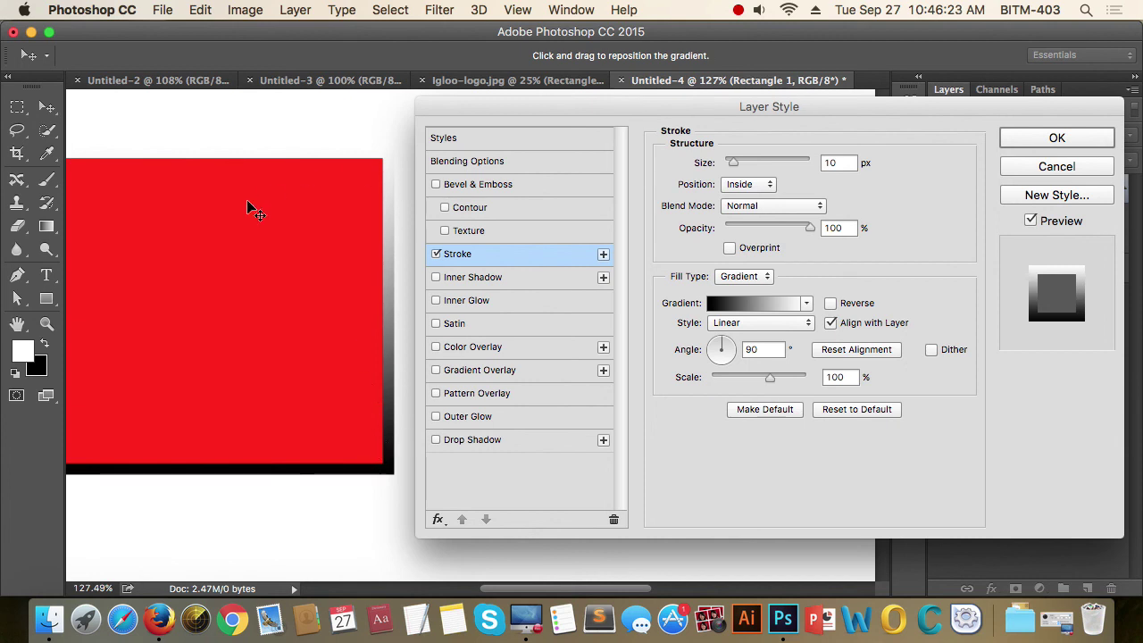
{"action": "left_click", "coordinate": [764, 276]}
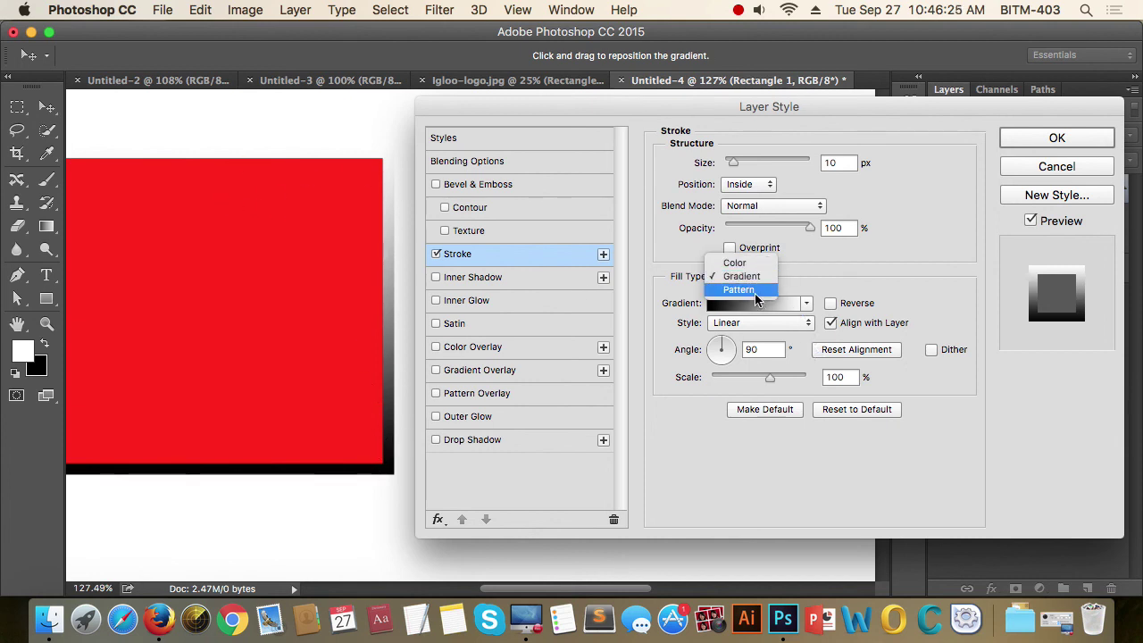
{"action": "left_click", "coordinate": [765, 291]}
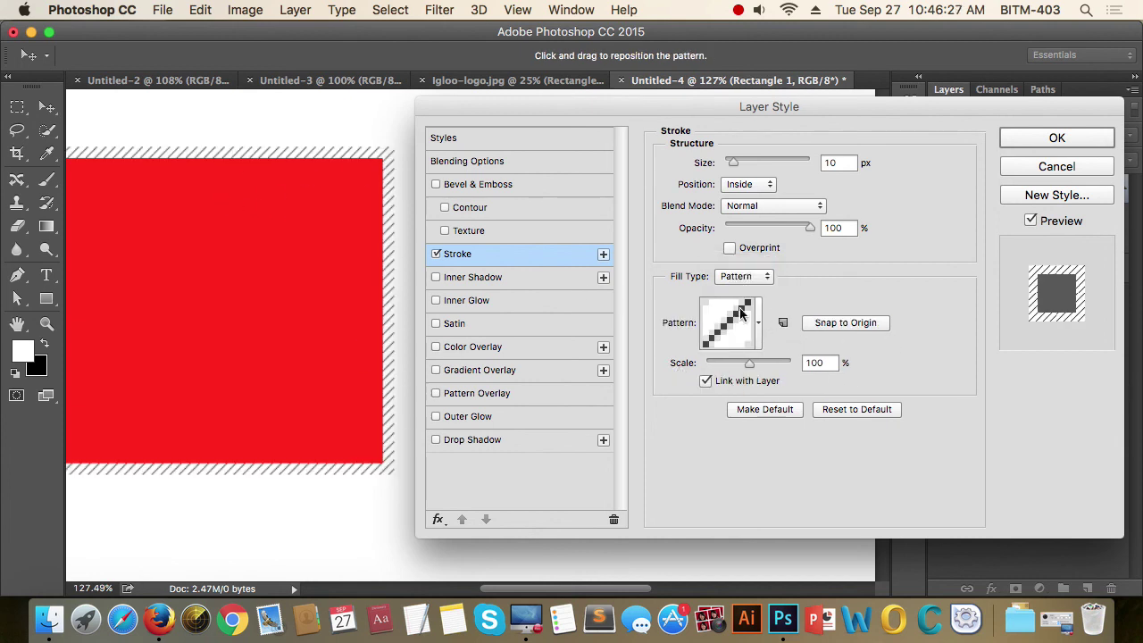
{"action": "left_click", "coordinate": [759, 324]}
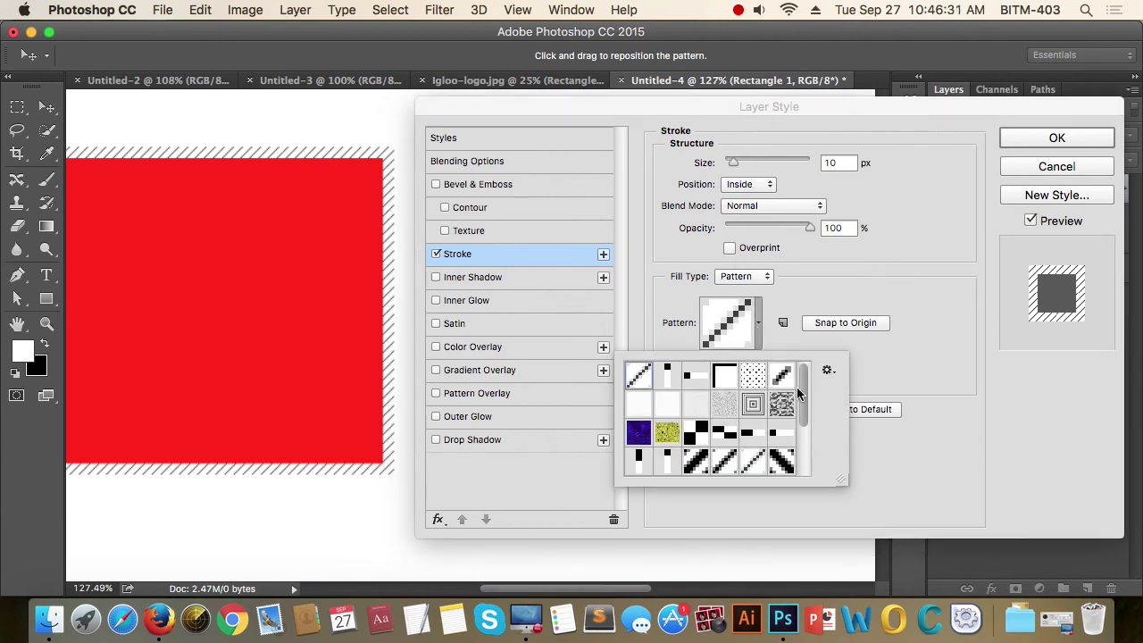
{"action": "left_click", "coordinate": [757, 323]}
{"action": "left_click", "coordinate": [766, 276]}
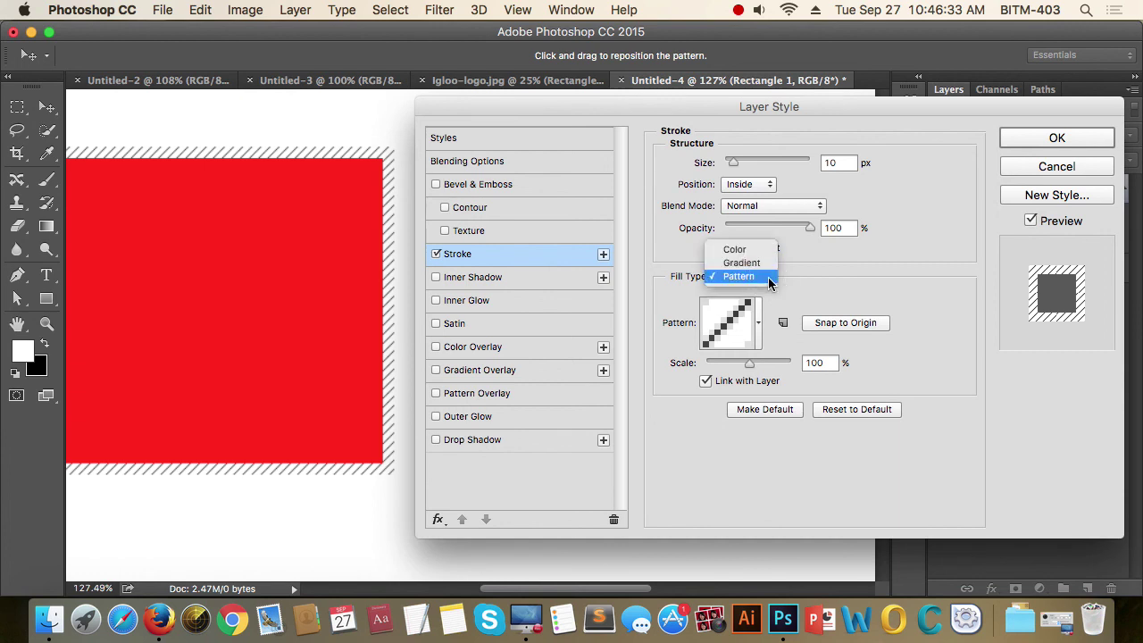
{"action": "left_click", "coordinate": [735, 249]}
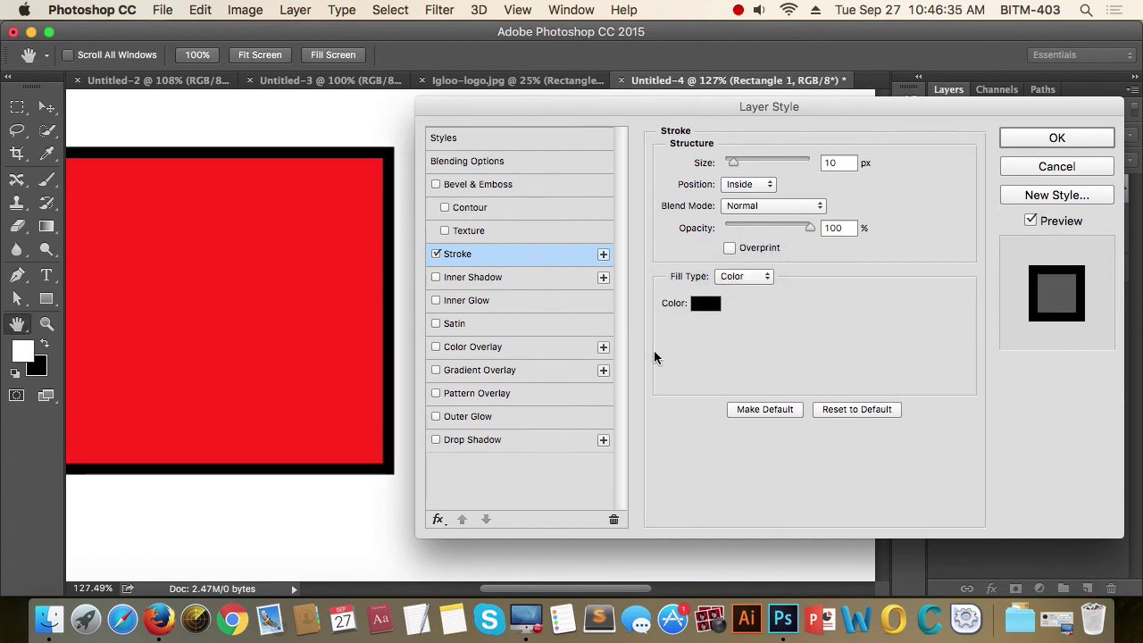
{"action": "left_click_drag", "start_coordinate": [853, 113], "coordinate": [883, 100]}
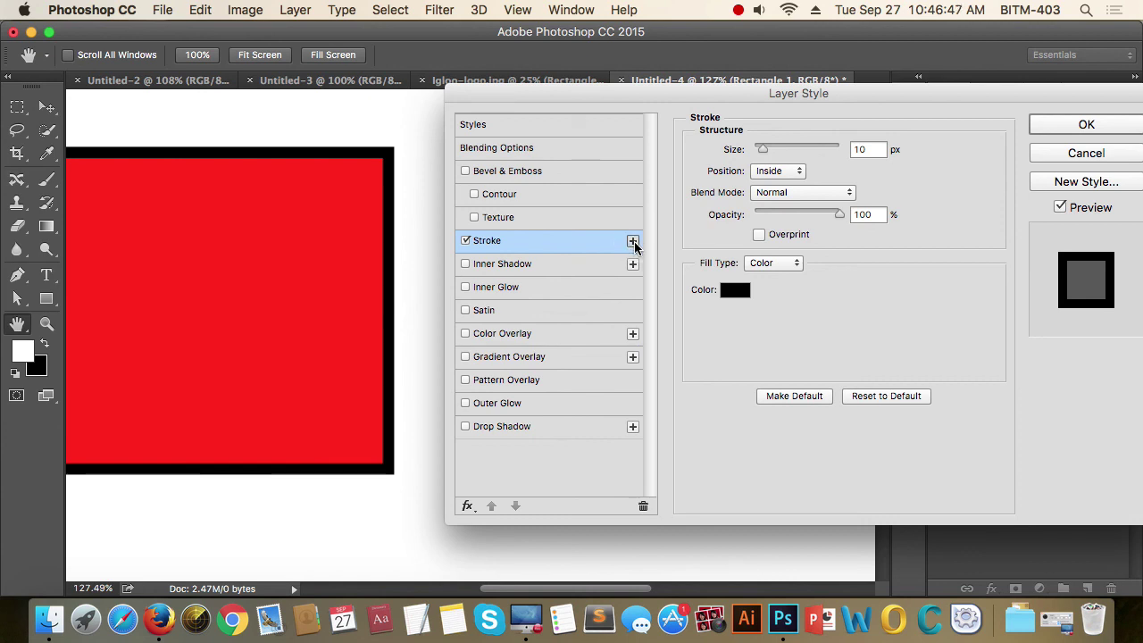
- Add a second Stroke effect and raise its size to 25 px
{"action": "left_click", "coordinate": [632, 241]}
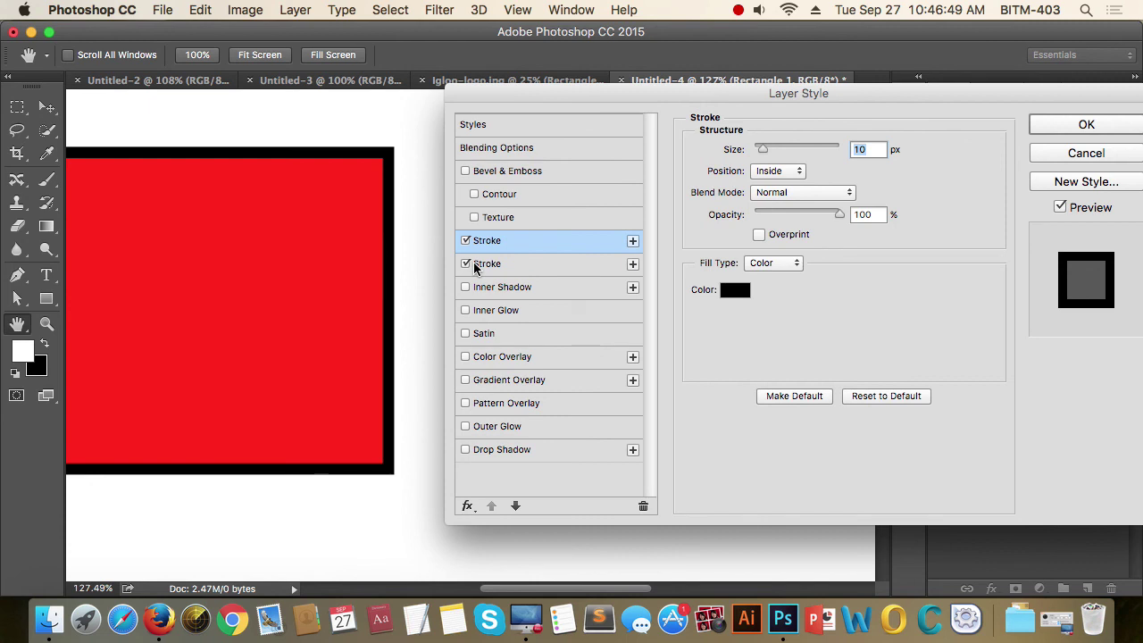
{"action": "left_click", "coordinate": [571, 268]}
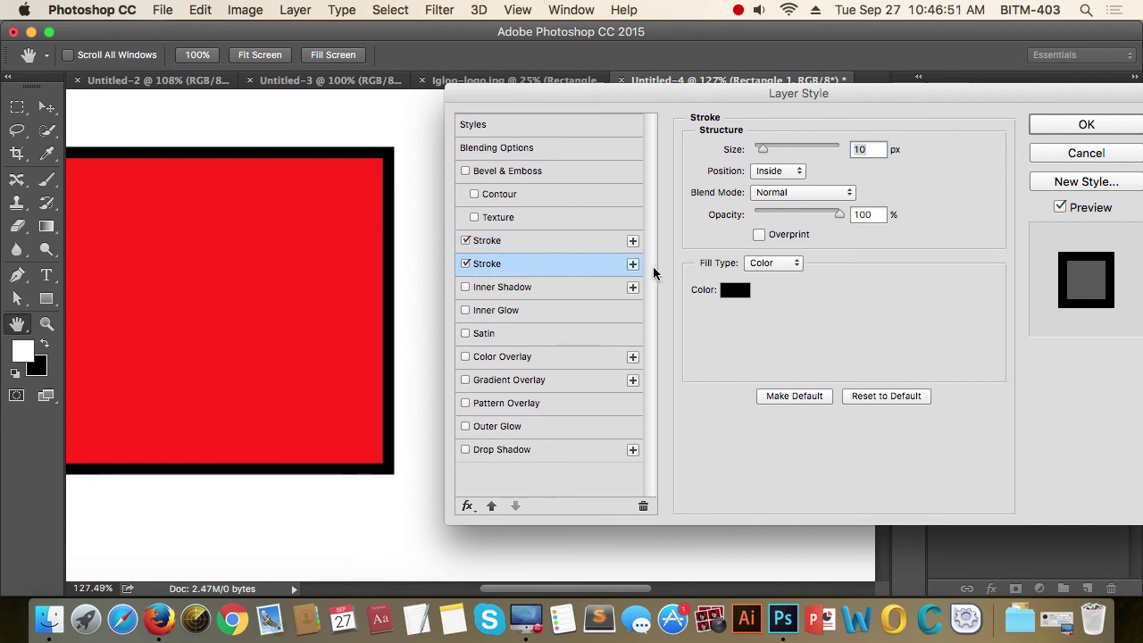
{"action": "left_click", "coordinate": [874, 150]}
{"action": "key", "text": "Up"}
{"action": "key", "text": "Up"}
{"action": "key", "text": "Up"}
{"action": "key", "text": "Up"}
{"action": "key", "text": "Up"}
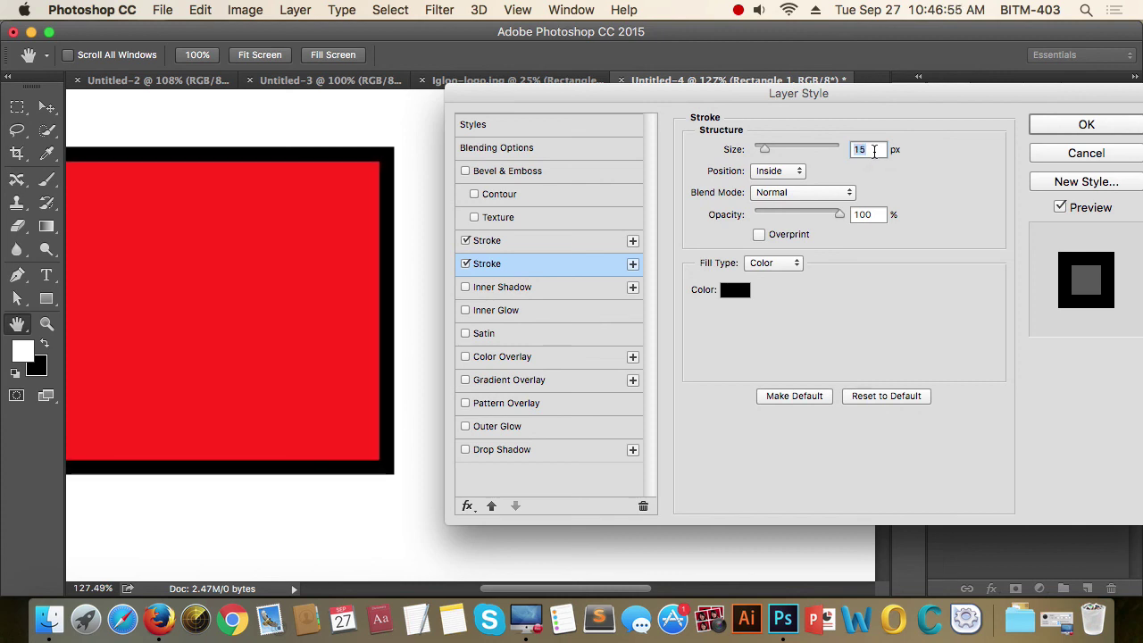
{"action": "key", "text": "Up"}
{"action": "key", "text": "Up"}
{"action": "key", "text": "Up"}
{"action": "key", "text": "Up"}
{"action": "key", "text": "Up"}
{"action": "key", "text": "Up"}
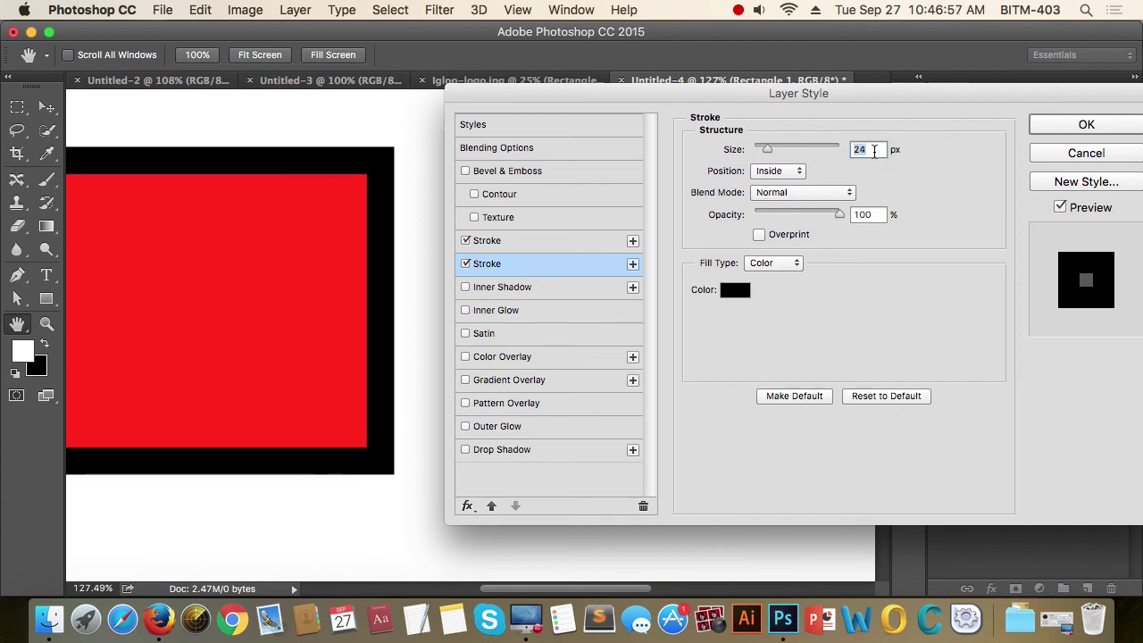
{"action": "key", "text": "Up"}
- Give the second stroke a bright cyan colour, then switch that stroke off
{"action": "left_click", "coordinate": [735, 289]}
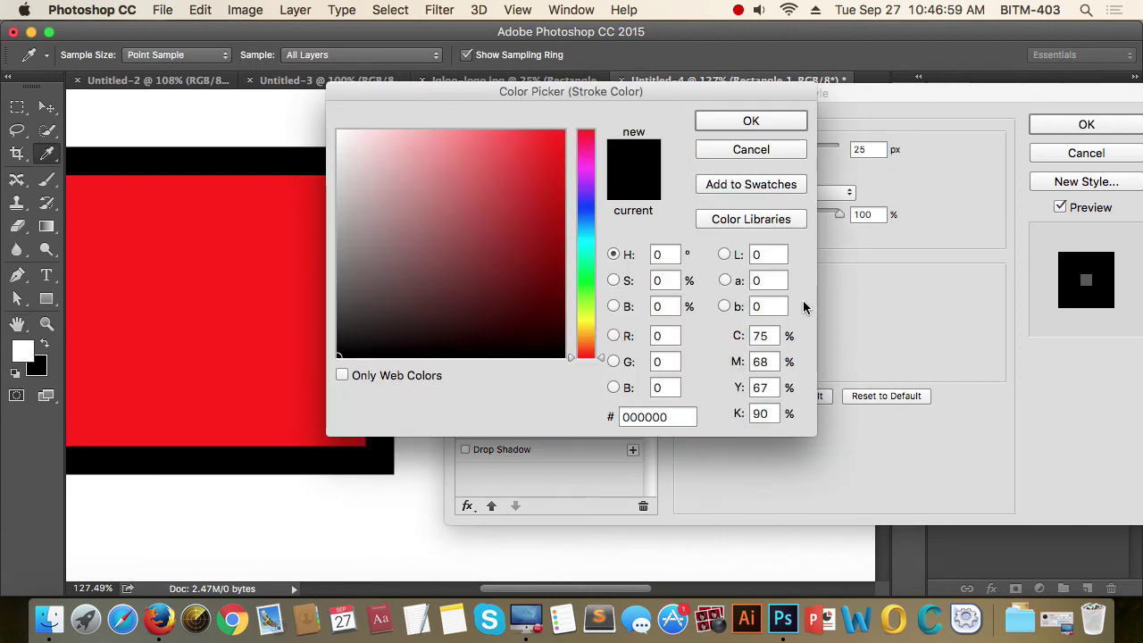
{"action": "left_click", "coordinate": [586, 255]}
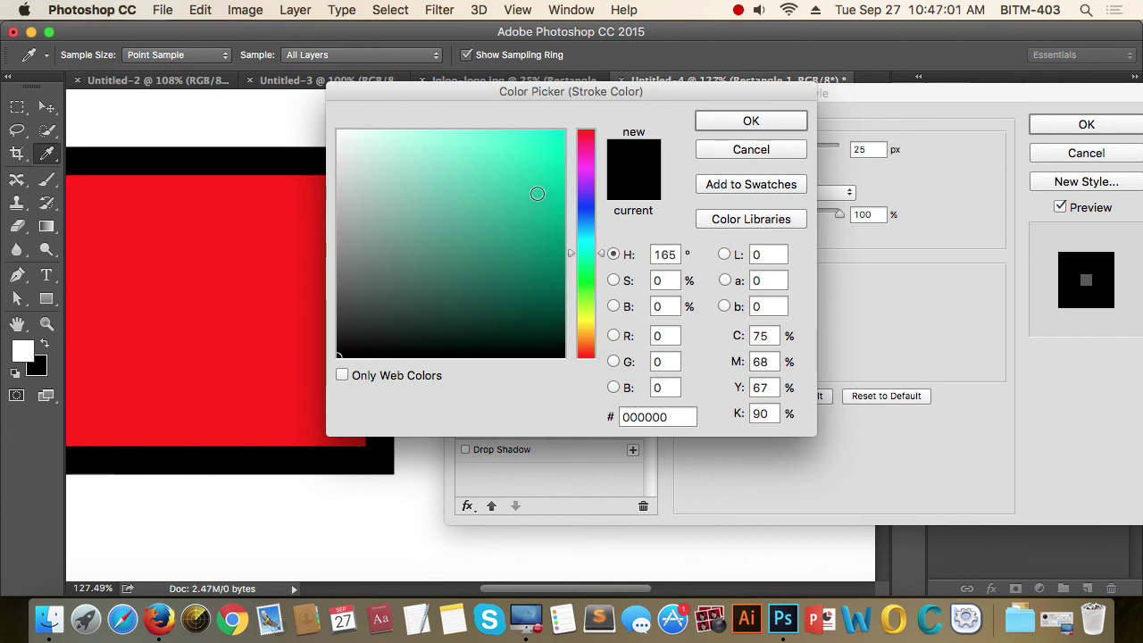
{"action": "left_click_drag", "start_coordinate": [535, 191], "coordinate": [564, 140]}
{"action": "left_click", "coordinate": [768, 120]}
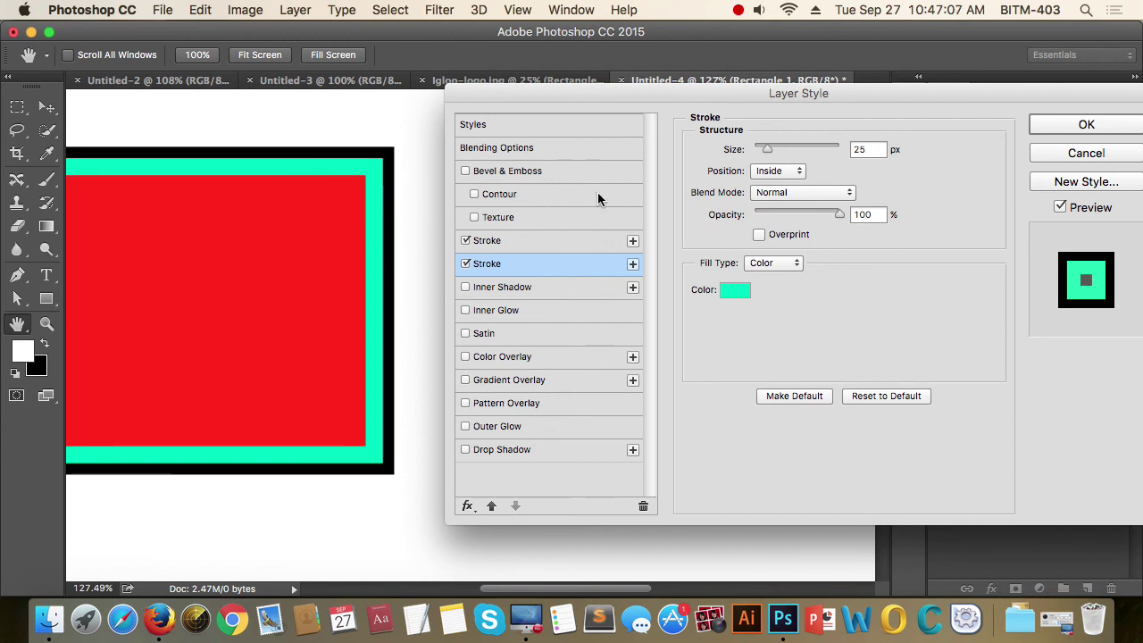
{"action": "left_click", "coordinate": [540, 244]}
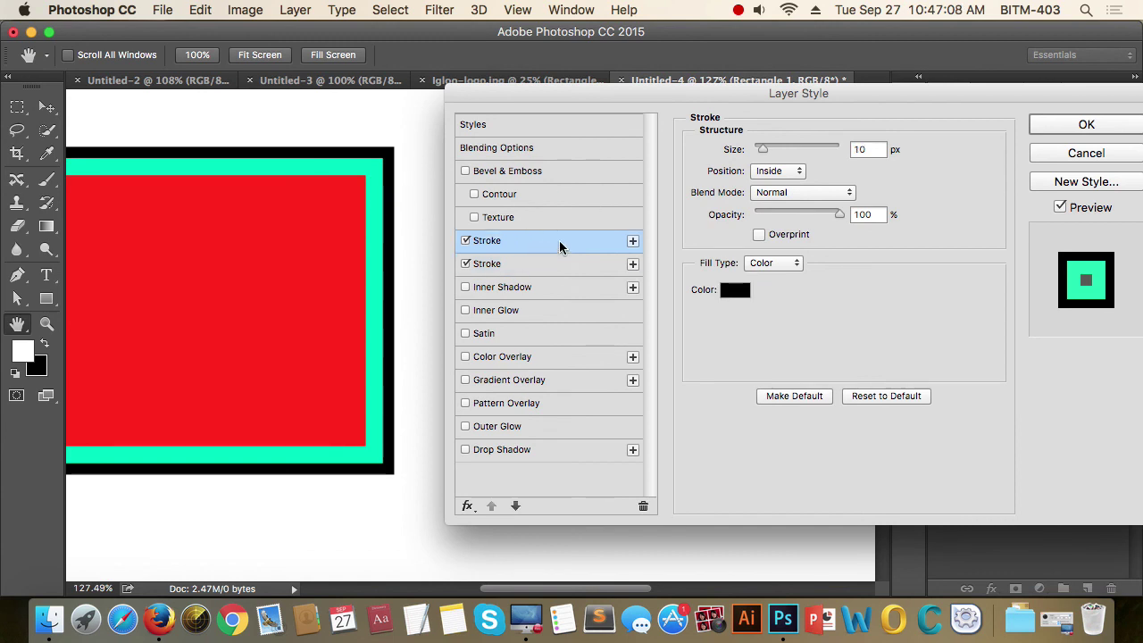
{"action": "left_click", "coordinate": [504, 264]}
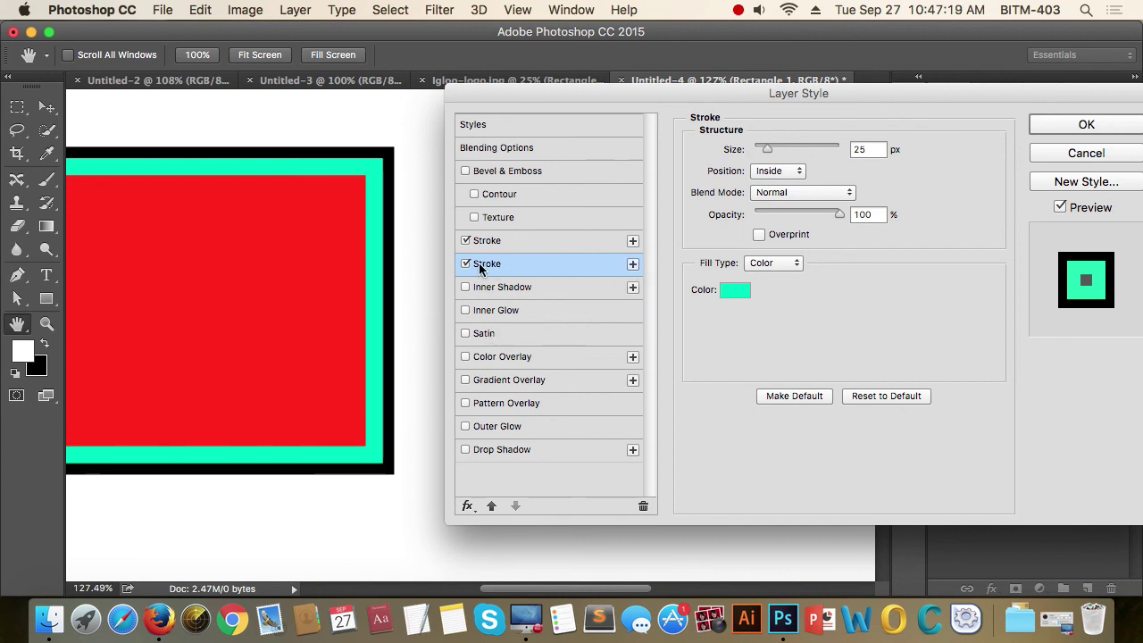
{"action": "left_click", "coordinate": [465, 263]}
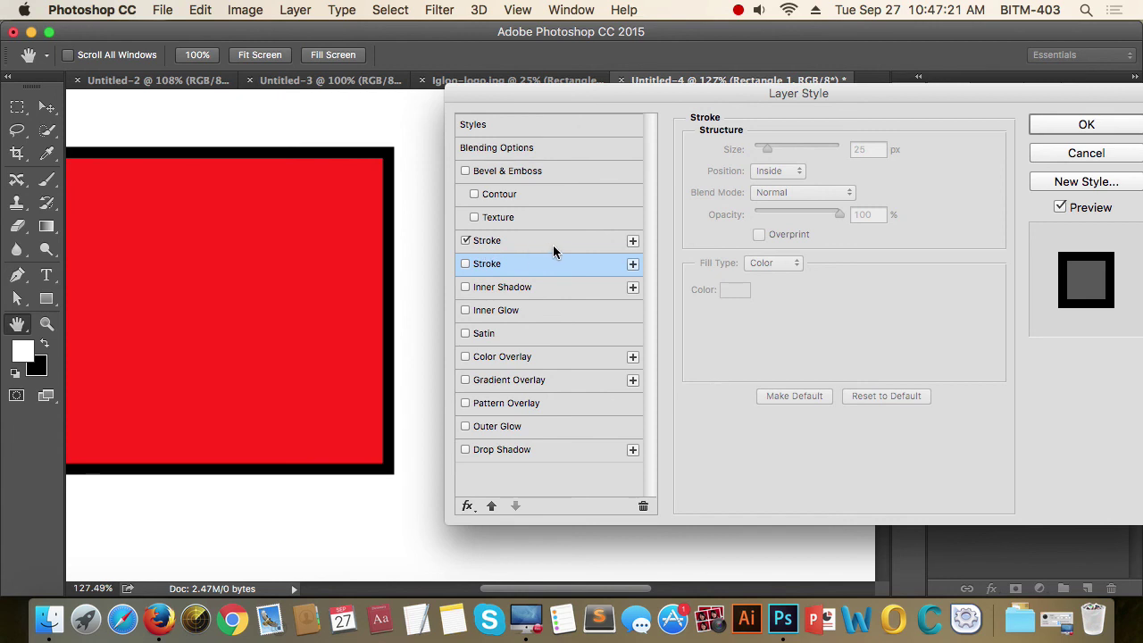
- Enable Inner Shadow and switch off the black first Stroke
{"action": "left_click", "coordinate": [541, 288]}
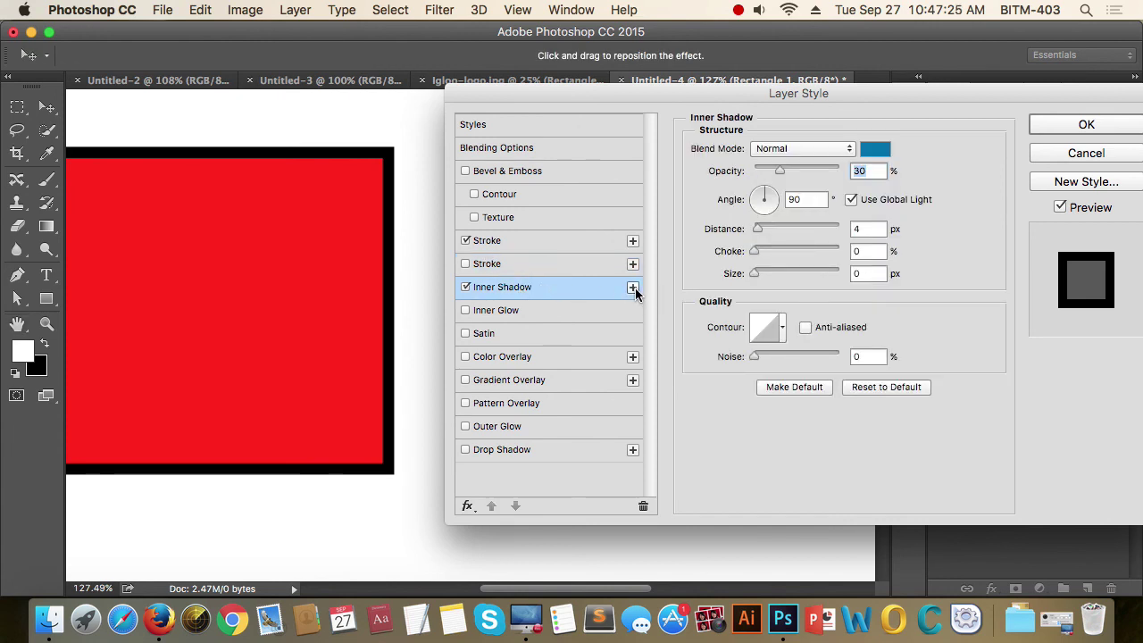
{"action": "left_click", "coordinate": [465, 240]}
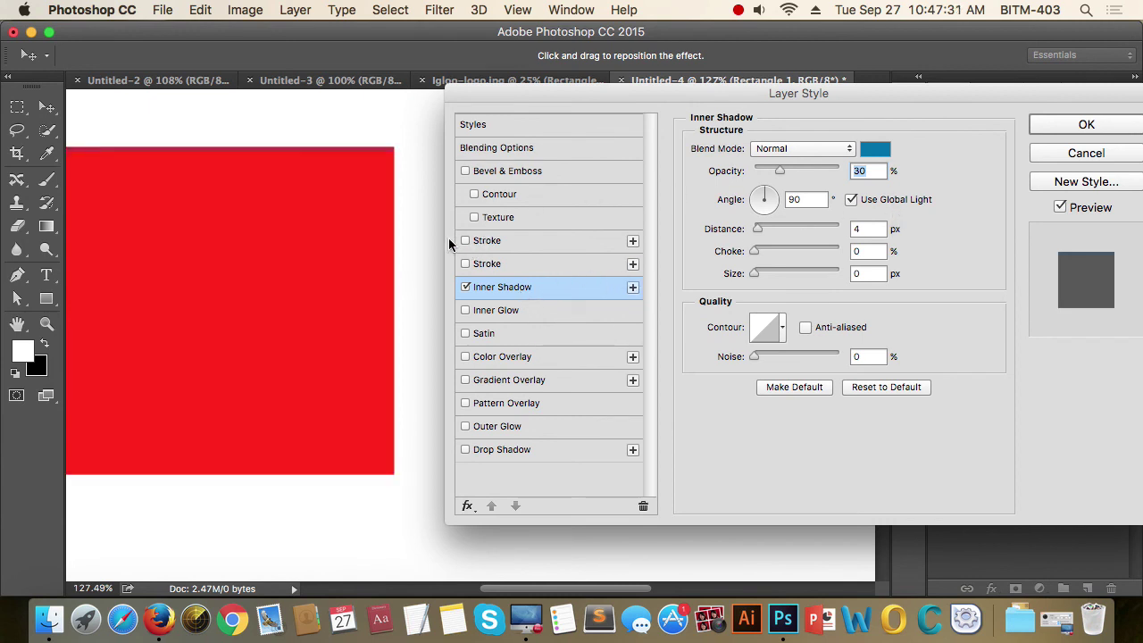
{"action": "scroll", "coordinate": [323, 295], "scroll_direction": "down", "scroll_amount": 2}
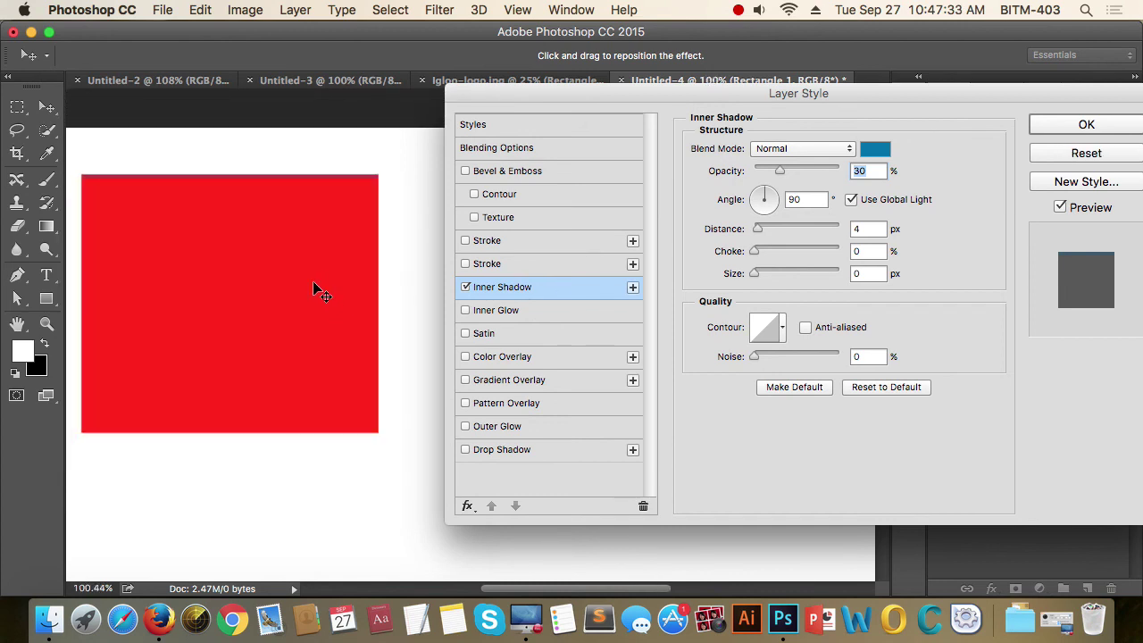
{"action": "scroll", "coordinate": [323, 295], "scroll_direction": "up", "scroll_amount": 1}
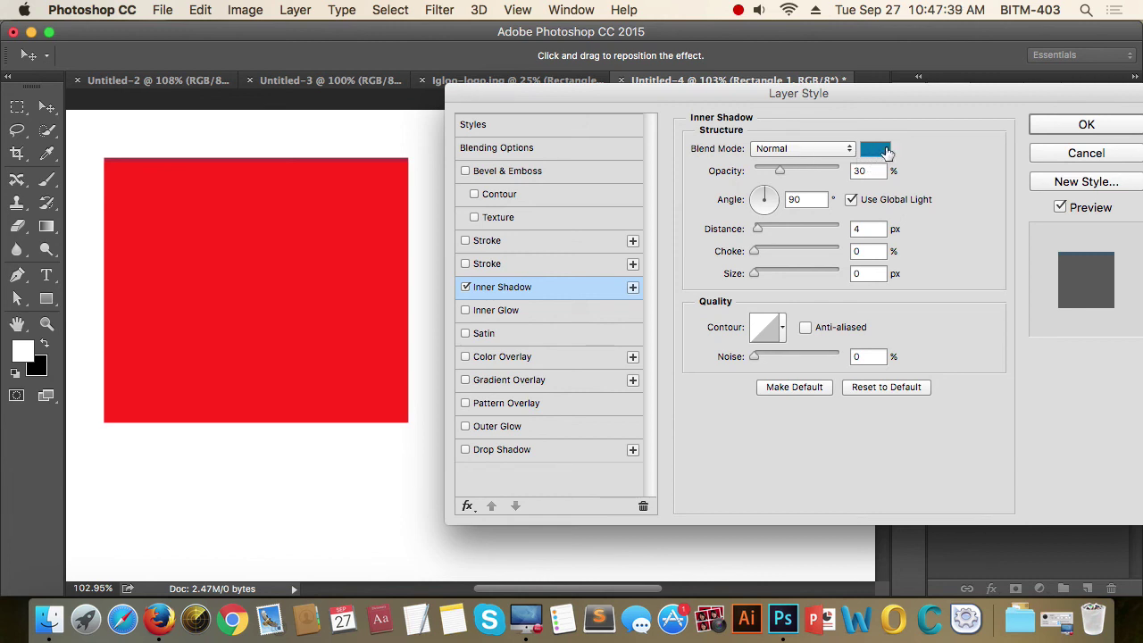
- Set the inner shadow colour to pure black and its angle to 45°
{"action": "left_click", "coordinate": [879, 150]}
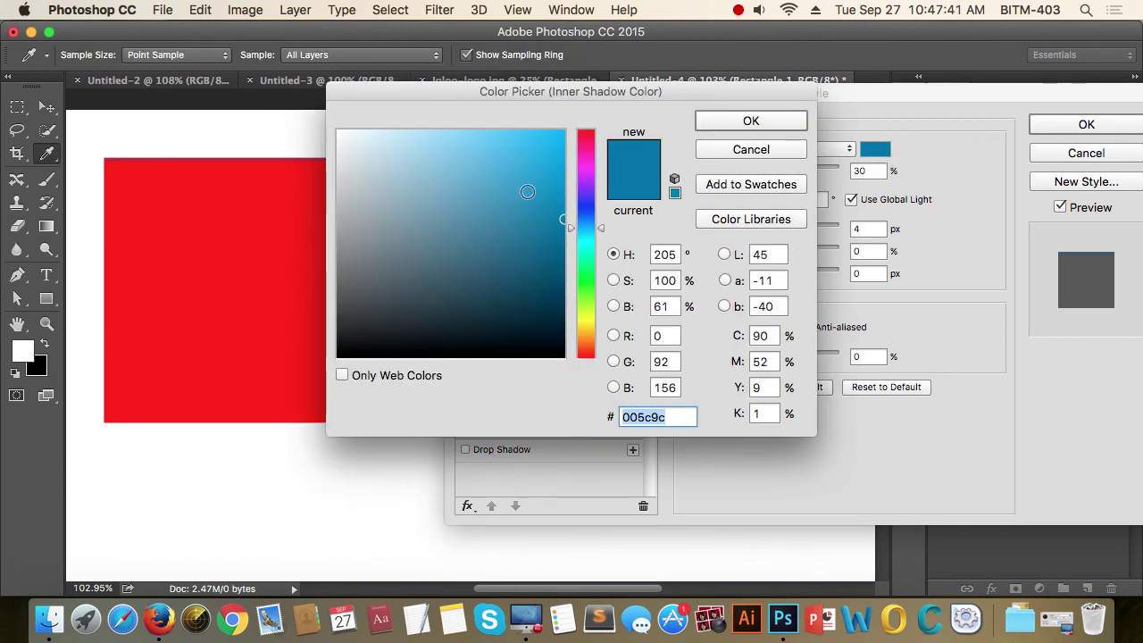
{"action": "left_click_drag", "start_coordinate": [532, 328], "coordinate": [564, 357]}
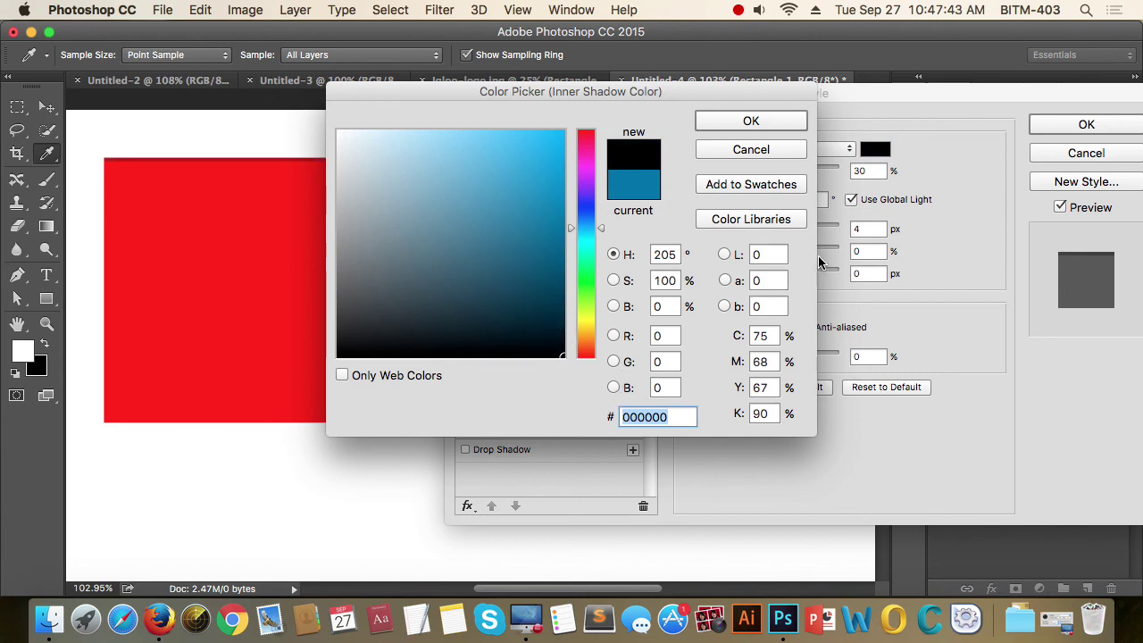
{"action": "left_click", "coordinate": [784, 120]}
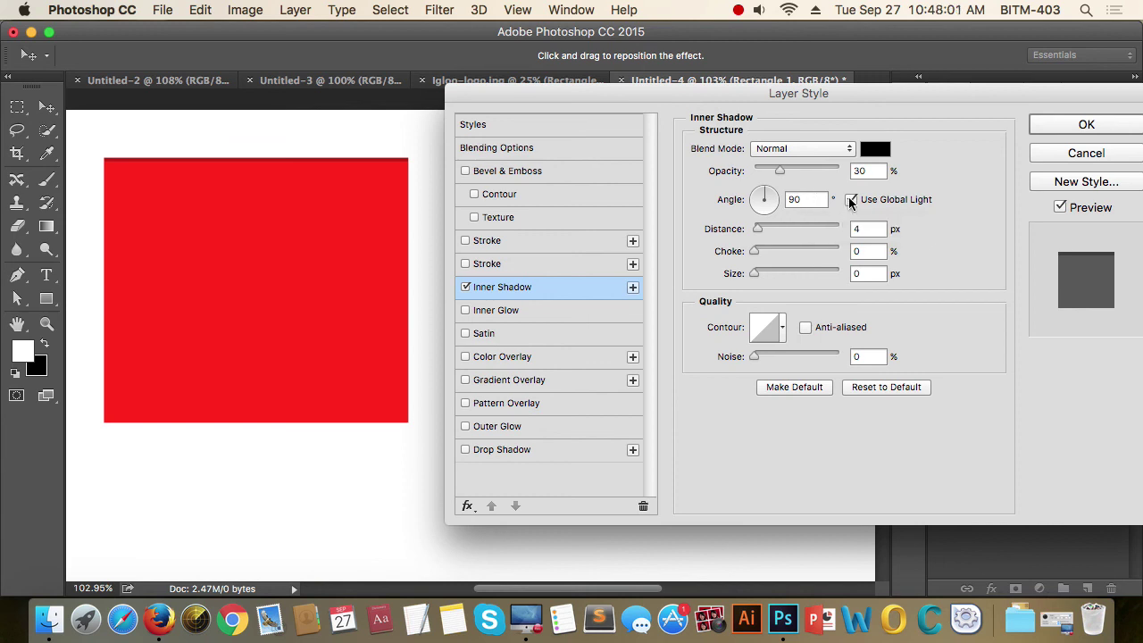
{"action": "left_click", "coordinate": [850, 199]}
{"action": "left_click", "coordinate": [851, 200]}
{"action": "double_click", "coordinate": [795, 199]}
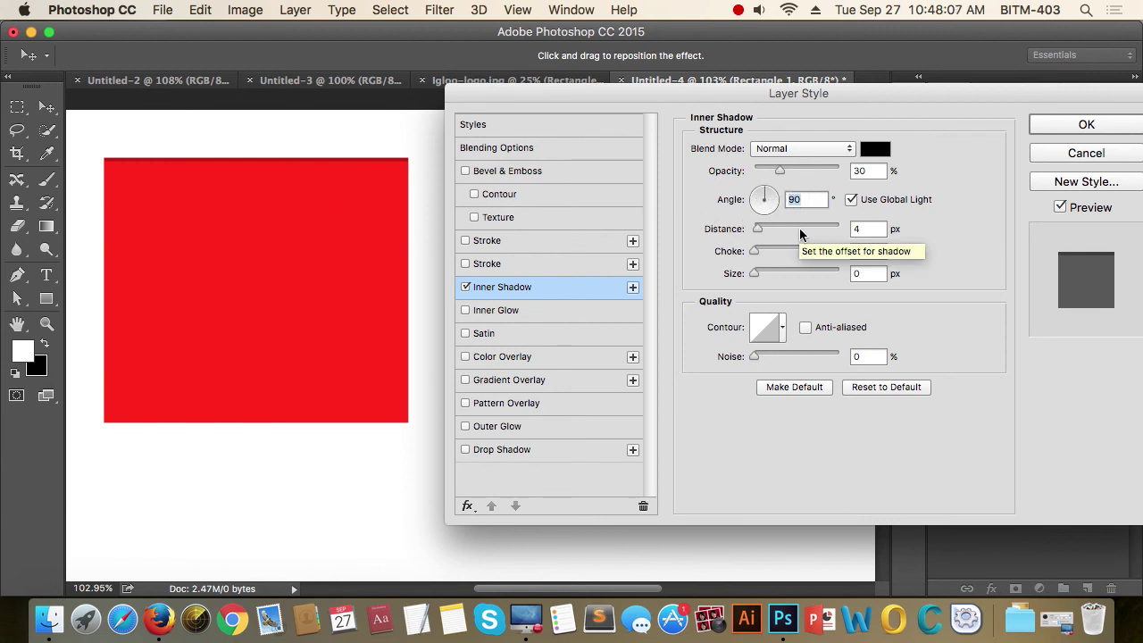
{"action": "type", "text": "45"}
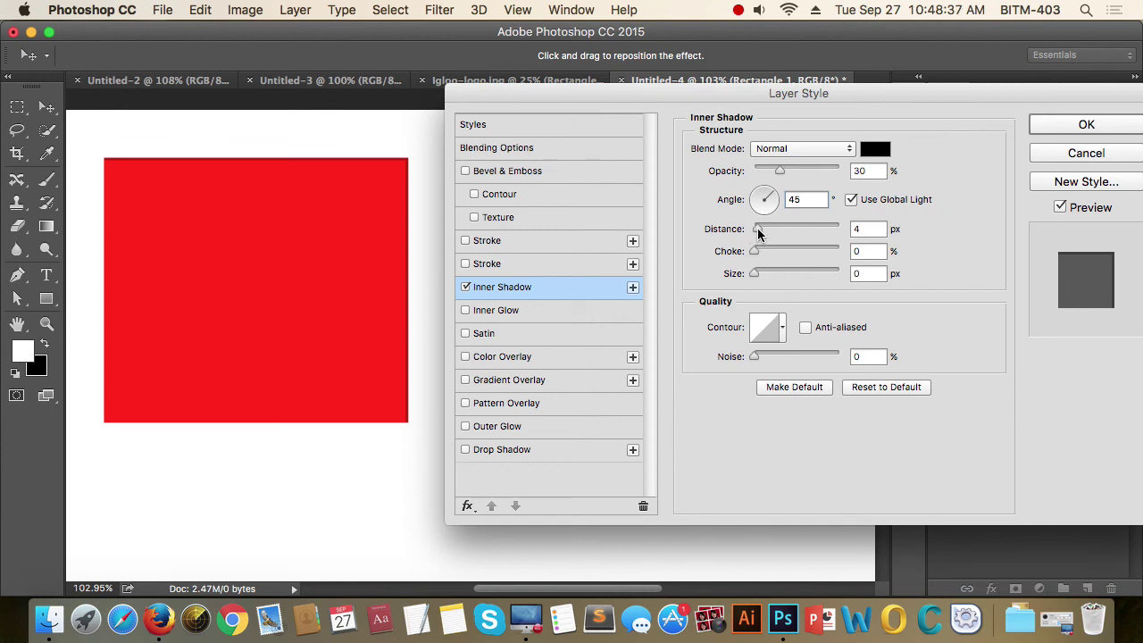
- Tune Inner Shadow distance, choke and size, ending at 0 px distance and 43 px size
{"action": "mouse_move", "coordinate": [761, 232]}
{"action": "left_mouse_down"}
{"action": "mouse_move", "coordinate": [823, 220]}
{"action": "mouse_move", "coordinate": [780, 223]}
{"action": "mouse_move", "coordinate": [796, 228]}
{"action": "left_mouse_up"}
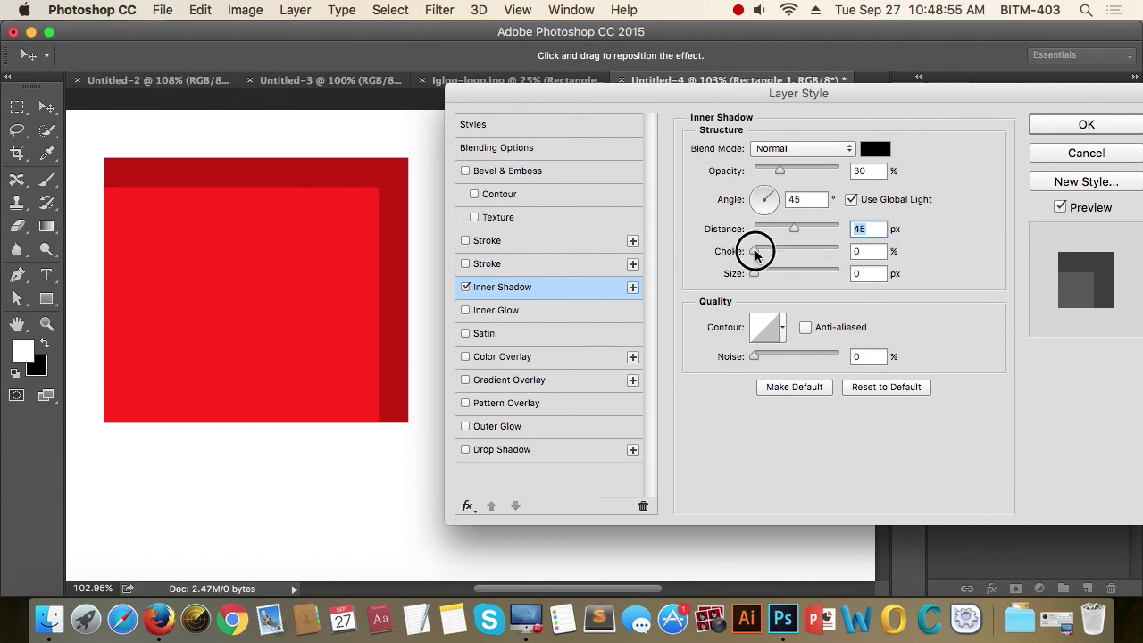
{"action": "mouse_move", "coordinate": [755, 255]}
{"action": "left_mouse_down"}
{"action": "mouse_move", "coordinate": [859, 254]}
{"action": "mouse_move", "coordinate": [727, 247]}
{"action": "left_mouse_up"}
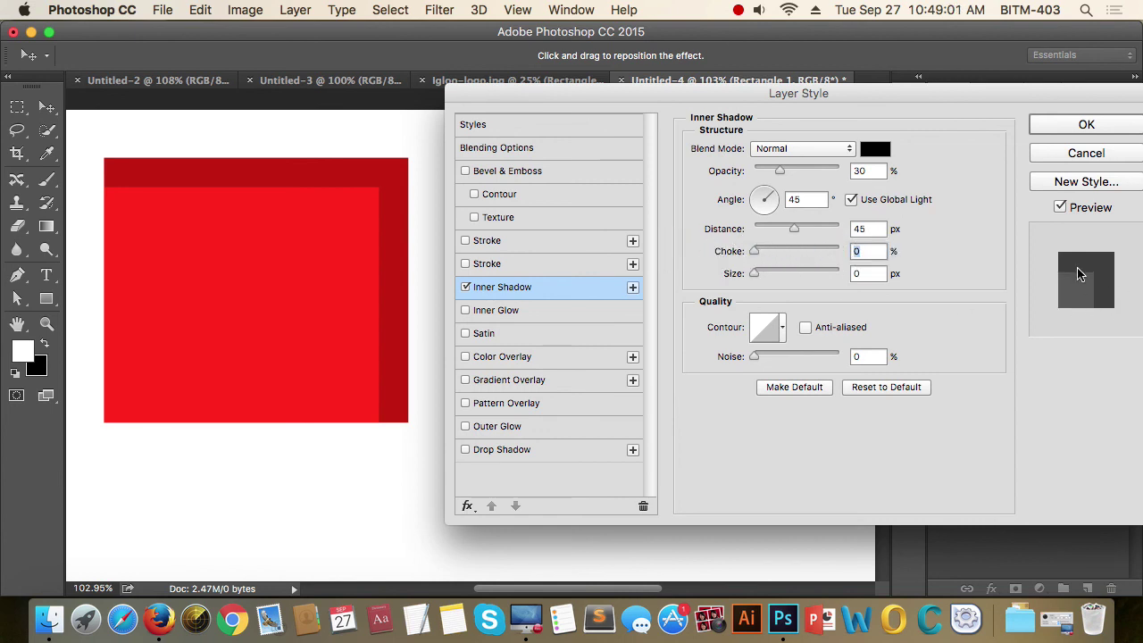
{"action": "mouse_move", "coordinate": [757, 252]}
{"action": "left_mouse_down"}
{"action": "mouse_move", "coordinate": [850, 249]}
{"action": "mouse_move", "coordinate": [684, 258]}
{"action": "mouse_move", "coordinate": [822, 248]}
{"action": "mouse_move", "coordinate": [738, 260]}
{"action": "left_mouse_up"}
{"action": "left_click_drag", "start_coordinate": [764, 276], "coordinate": [774, 278]}
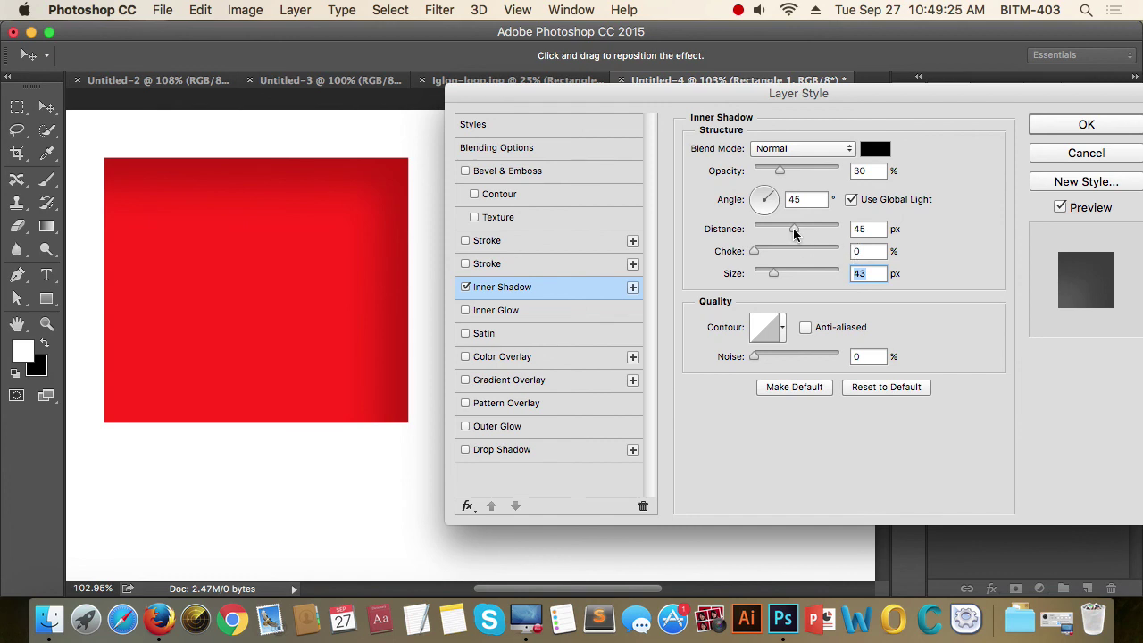
{"action": "left_click_drag", "start_coordinate": [795, 232], "coordinate": [753, 228]}
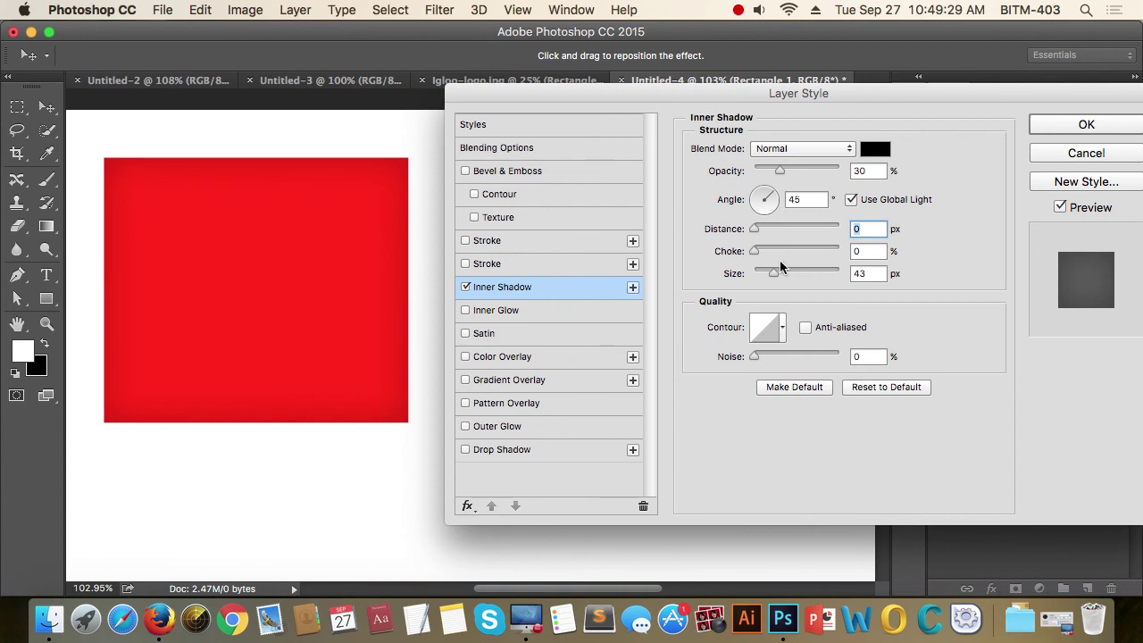
- Try Inner Shadow variations: smaller size, 65% opacity, wider blur, offset distance and rotated angle
{"action": "left_click_drag", "start_coordinate": [773, 272], "coordinate": [761, 274]}
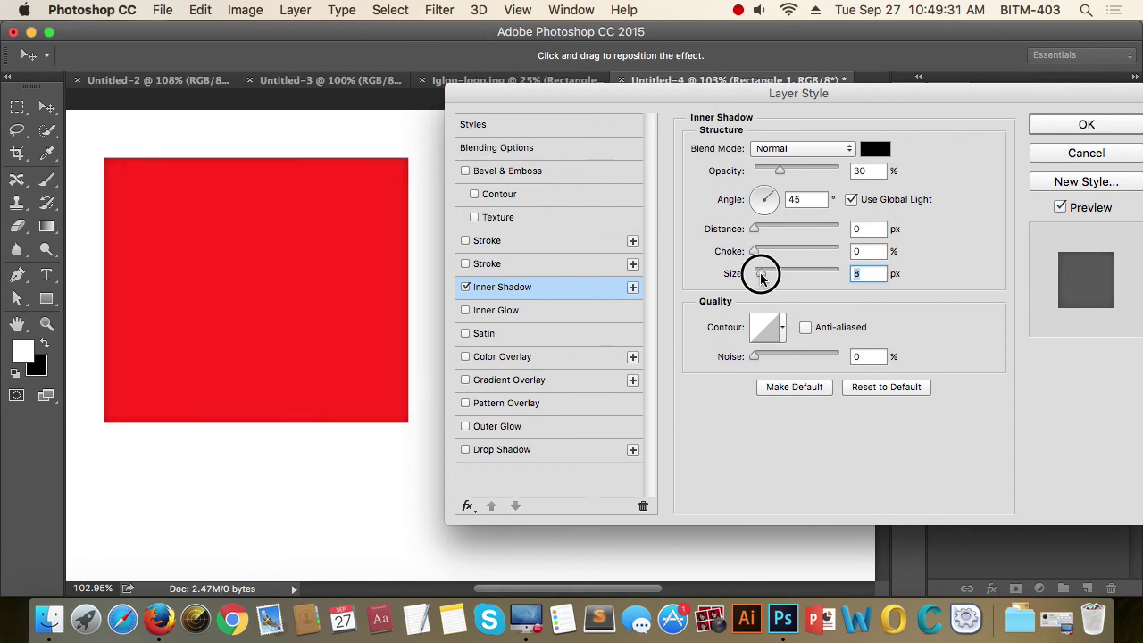
{"action": "left_click_drag", "start_coordinate": [780, 170], "coordinate": [810, 171]}
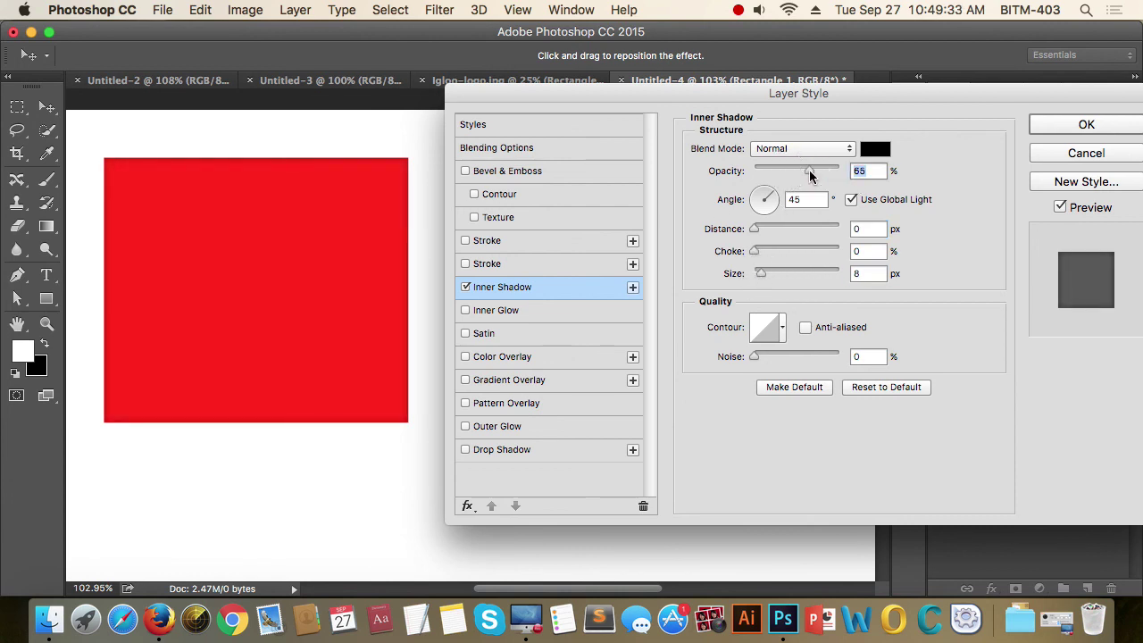
{"action": "mouse_move", "coordinate": [758, 278]}
{"action": "left_mouse_down"}
{"action": "mouse_move", "coordinate": [785, 275]}
{"action": "mouse_move", "coordinate": [758, 268]}
{"action": "mouse_move", "coordinate": [807, 273]}
{"action": "left_mouse_up"}
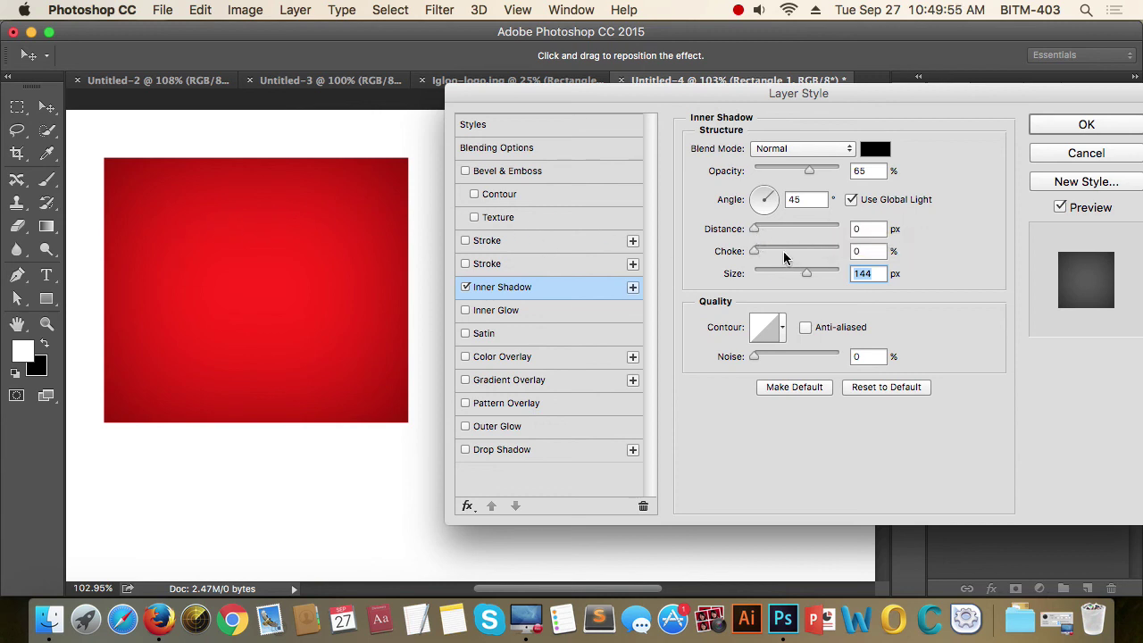
{"action": "mouse_move", "coordinate": [755, 228]}
{"action": "left_mouse_down"}
{"action": "mouse_move", "coordinate": [823, 230]}
{"action": "mouse_move", "coordinate": [777, 228]}
{"action": "mouse_move", "coordinate": [764, 198]}
{"action": "left_mouse_up"}
{"action": "left_click", "coordinate": [804, 199]}
{"action": "type", "text": "90"}
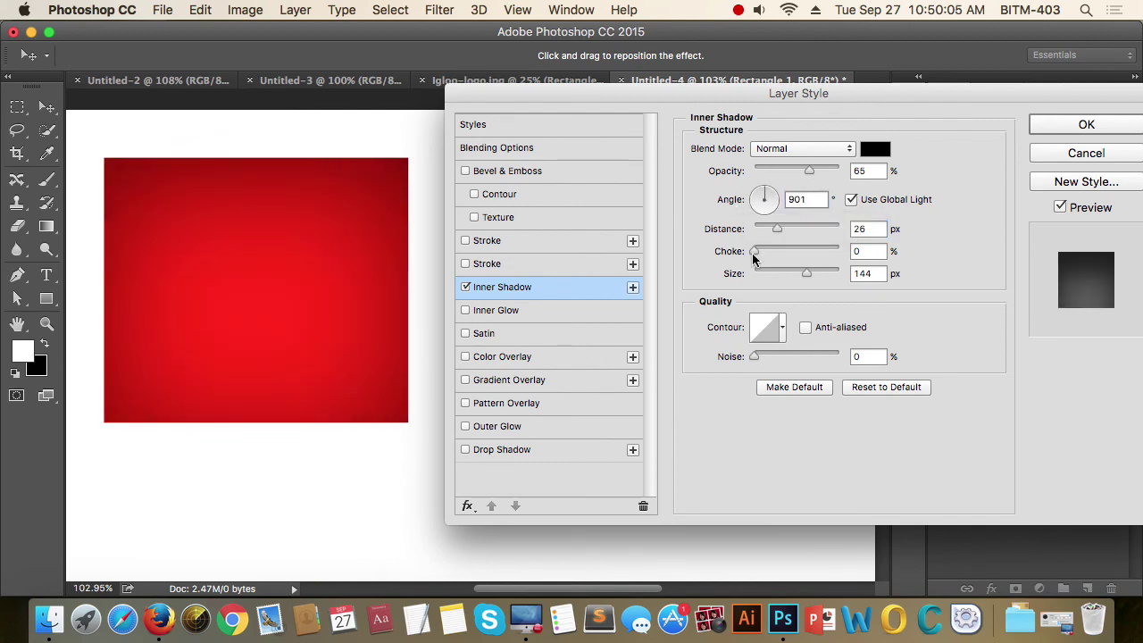
{"action": "left_click_drag", "start_coordinate": [755, 252], "coordinate": [767, 259]}
- Try 44% choke, 90° angle and a sharp top band, then switch Inner Shadow off
{"action": "left_click", "coordinate": [706, 239]}
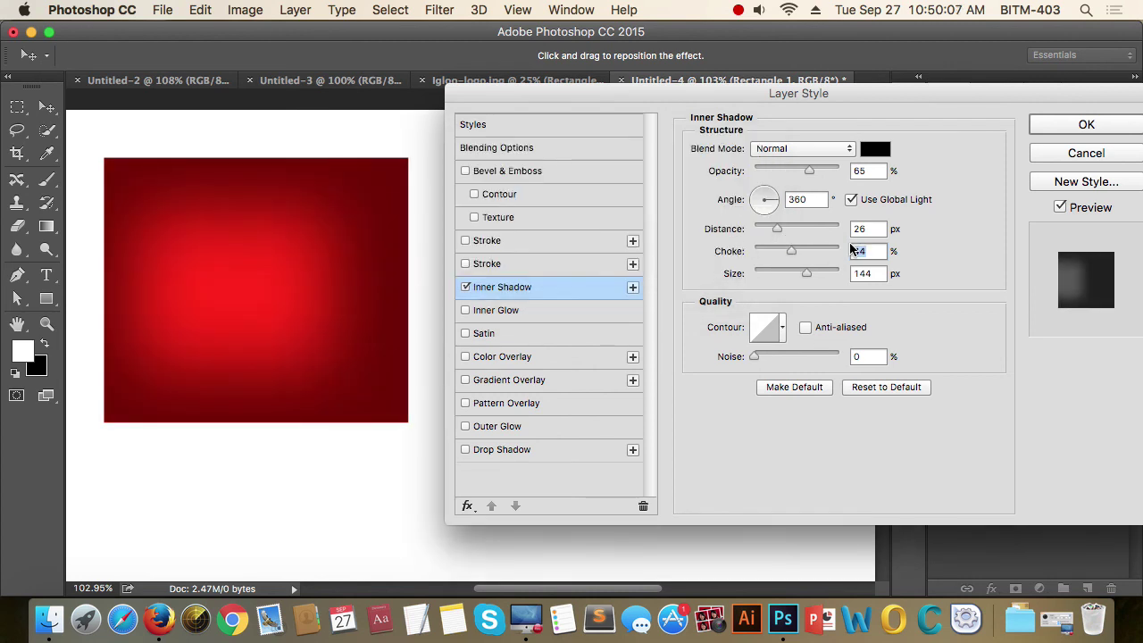
{"action": "left_click", "coordinate": [803, 200]}
{"action": "type", "text": "9"}
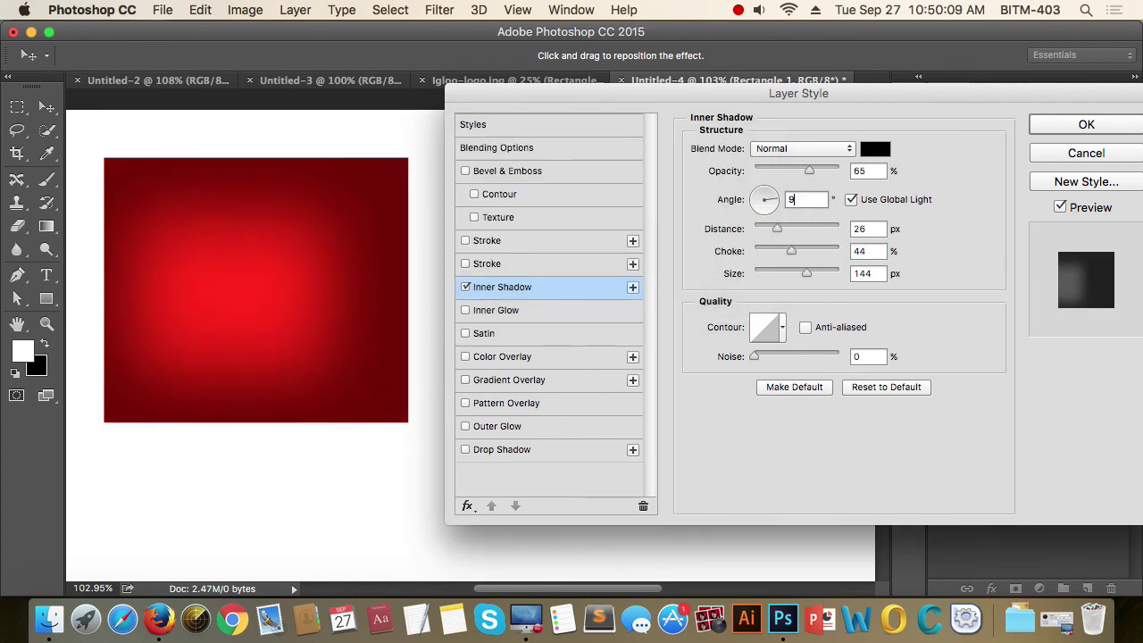
{"action": "type", "text": "0"}
{"action": "mouse_move", "coordinate": [777, 229]}
{"action": "left_mouse_down"}
{"action": "mouse_move", "coordinate": [799, 231]}
{"action": "mouse_move", "coordinate": [758, 226]}
{"action": "mouse_move", "coordinate": [811, 230]}
{"action": "mouse_move", "coordinate": [748, 239]}
{"action": "left_mouse_up"}
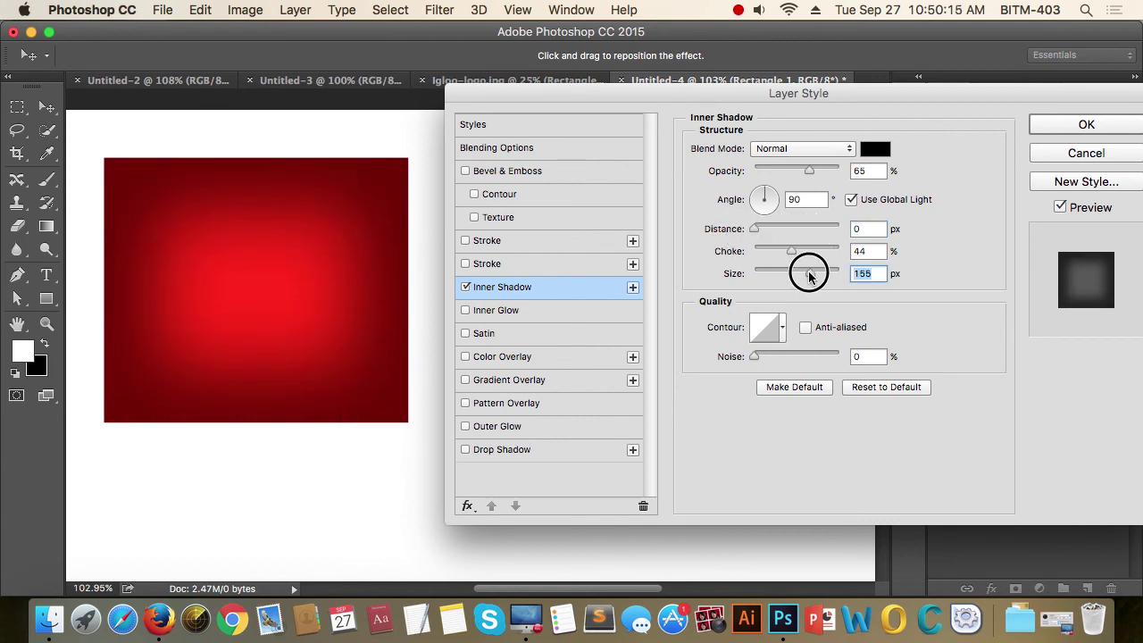
{"action": "mouse_move", "coordinate": [806, 273]}
{"action": "left_mouse_down"}
{"action": "mouse_move", "coordinate": [750, 280]}
{"action": "mouse_move", "coordinate": [774, 273]}
{"action": "left_mouse_up"}
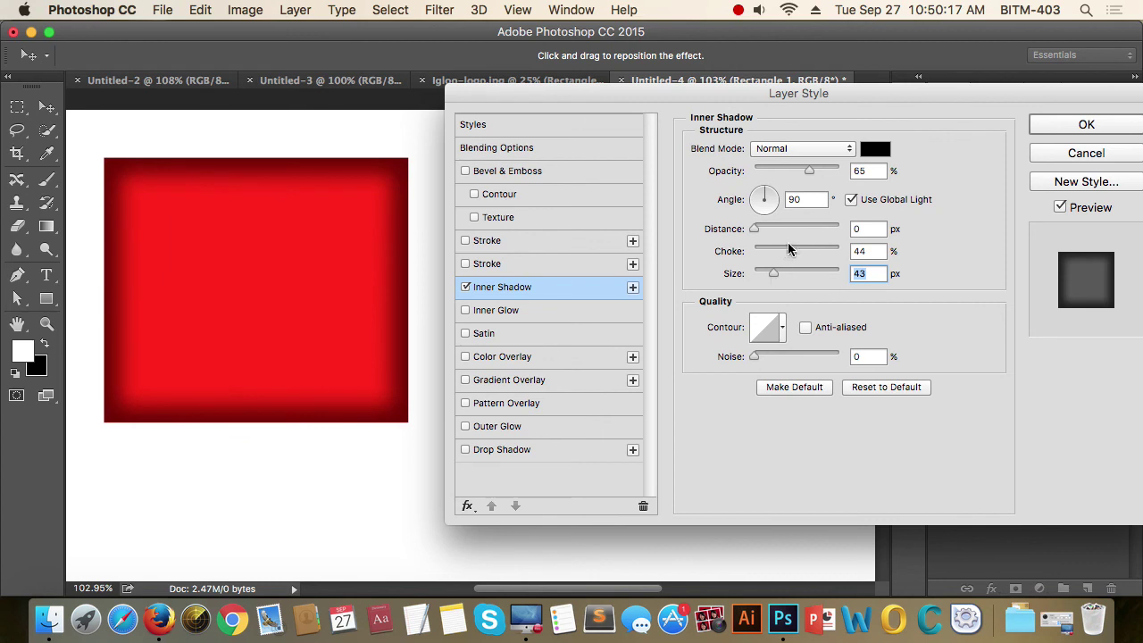
{"action": "mouse_move", "coordinate": [755, 229]}
{"action": "left_mouse_down"}
{"action": "mouse_move", "coordinate": [798, 230]}
{"action": "mouse_move", "coordinate": [784, 242]}
{"action": "mouse_move", "coordinate": [755, 234]}
{"action": "left_mouse_up"}
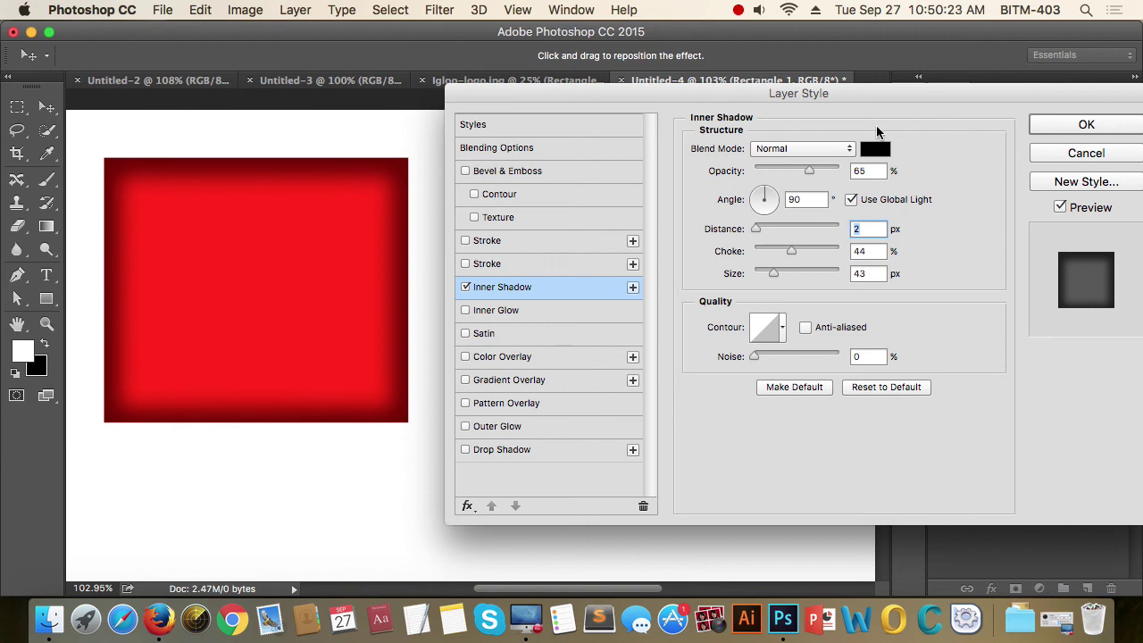
{"action": "left_click", "coordinate": [465, 286]}
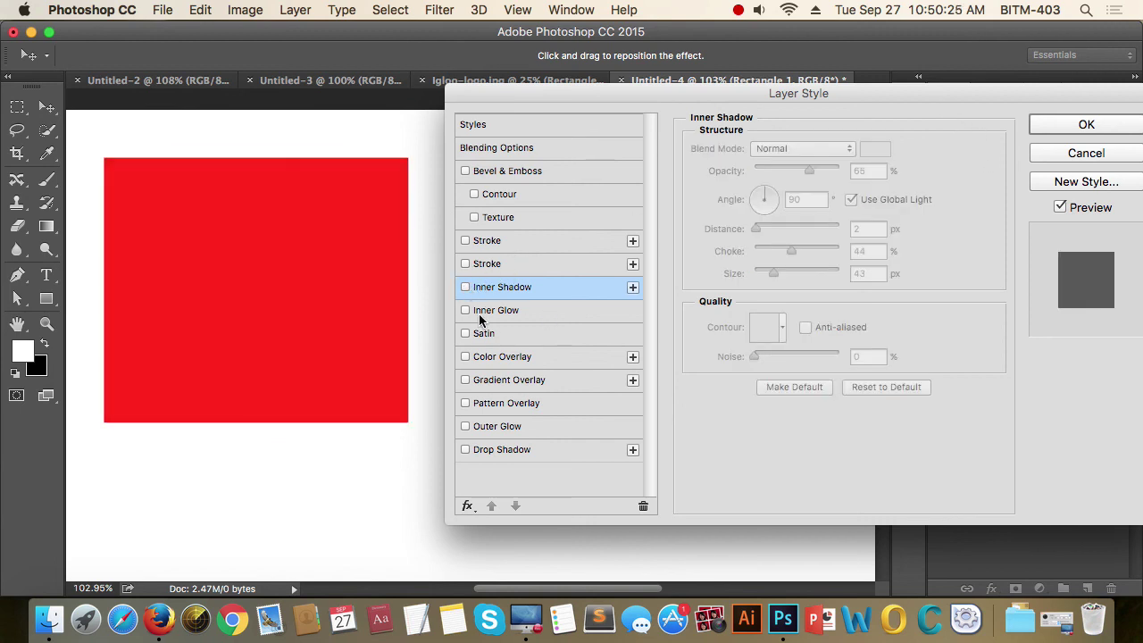
- Enable a Normal-blend Inner Glow at 46% opacity and bring up its colour picker
{"action": "left_click", "coordinate": [483, 313]}
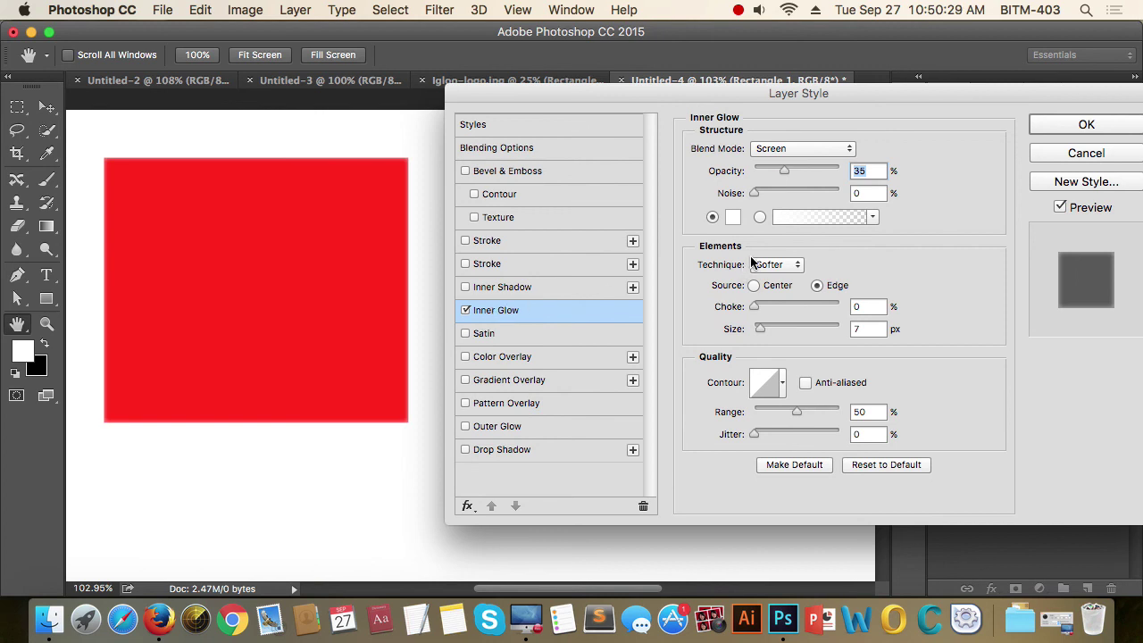
{"action": "left_click", "coordinate": [853, 149]}
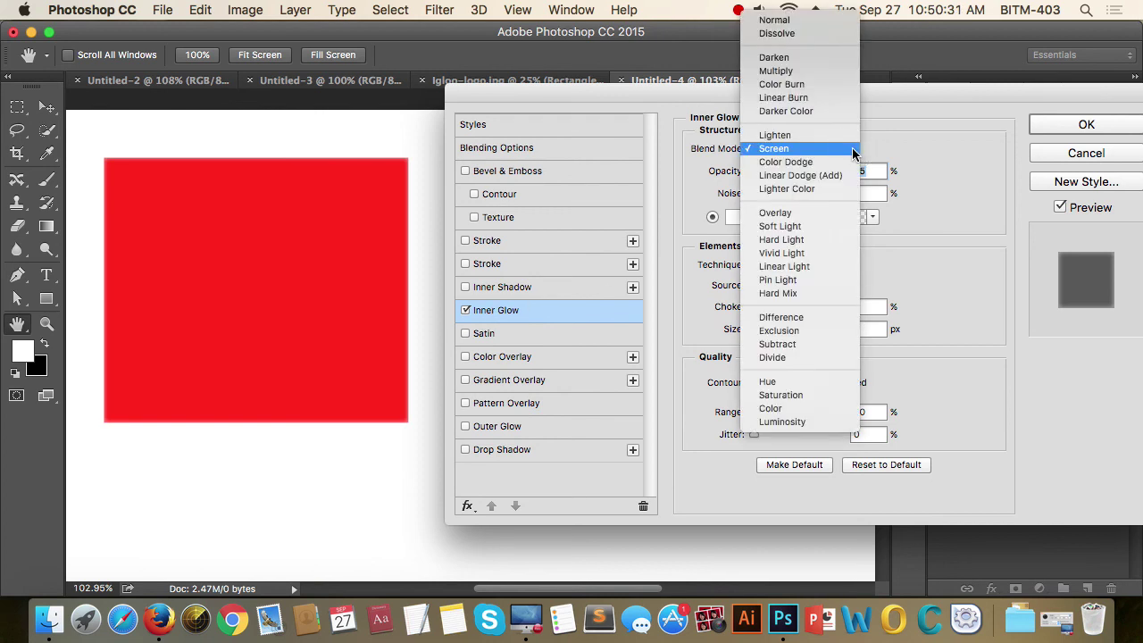
{"action": "left_click", "coordinate": [813, 20]}
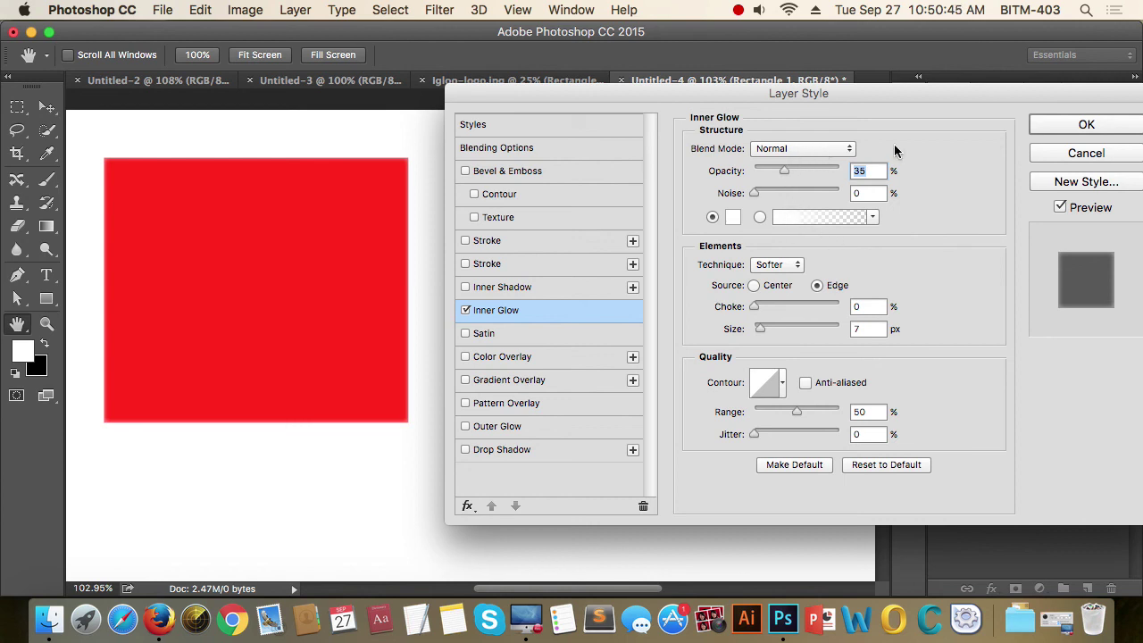
{"action": "left_click_drag", "start_coordinate": [784, 170], "coordinate": [812, 170]}
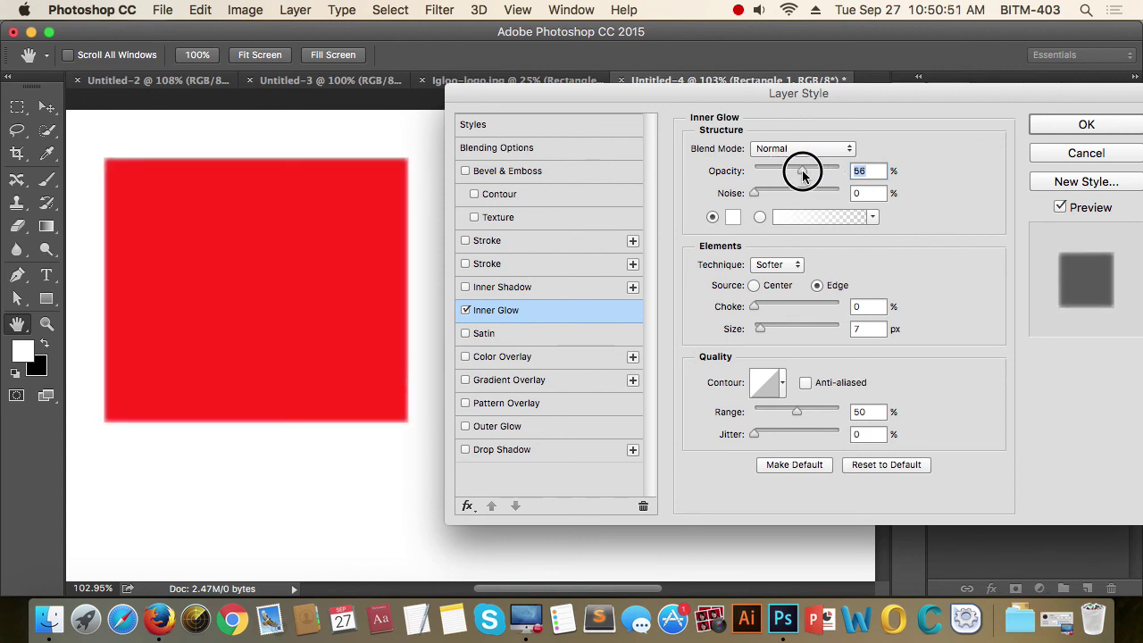
{"action": "mouse_move", "coordinate": [813, 170]}
{"action": "left_mouse_down"}
{"action": "mouse_move", "coordinate": [781, 170]}
{"action": "mouse_move", "coordinate": [817, 174]}
{"action": "mouse_move", "coordinate": [791, 171]}
{"action": "left_mouse_up"}
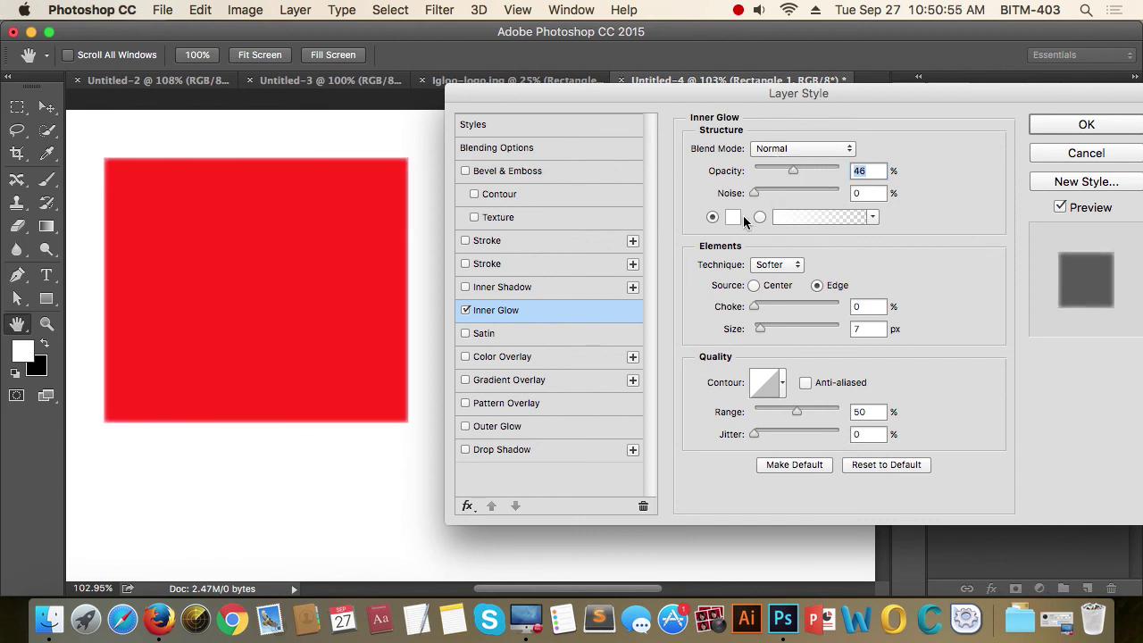
{"action": "left_click", "coordinate": [732, 217]}
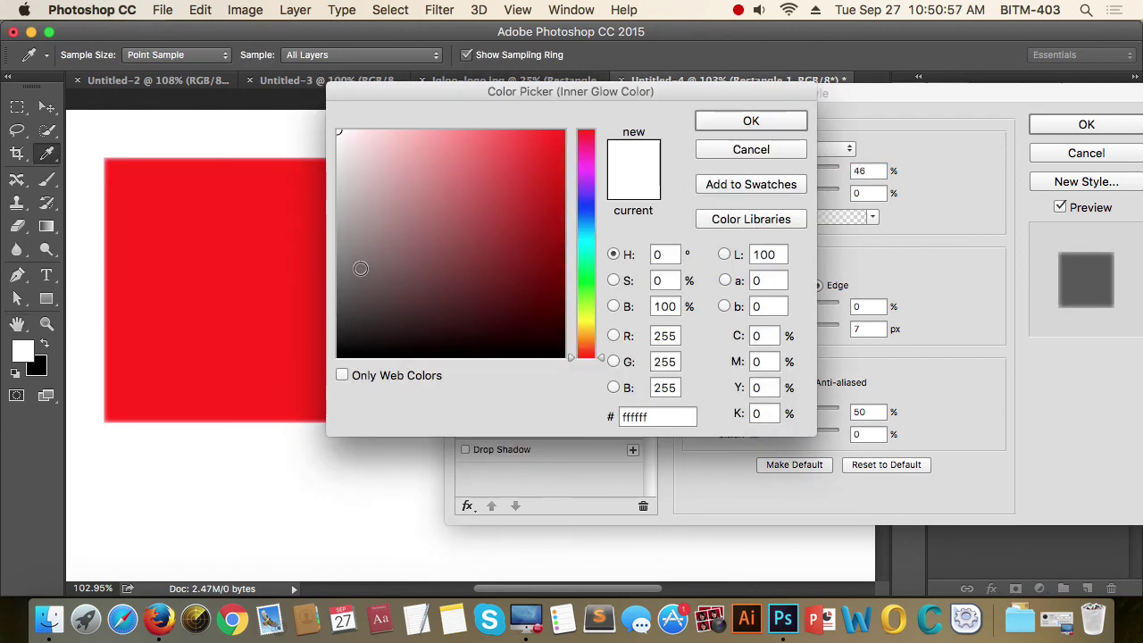
- Make the inner glow cyan at 100% opacity
{"action": "left_click", "coordinate": [585, 231]}
{"action": "left_click", "coordinate": [549, 186]}
{"action": "left_click", "coordinate": [563, 154]}
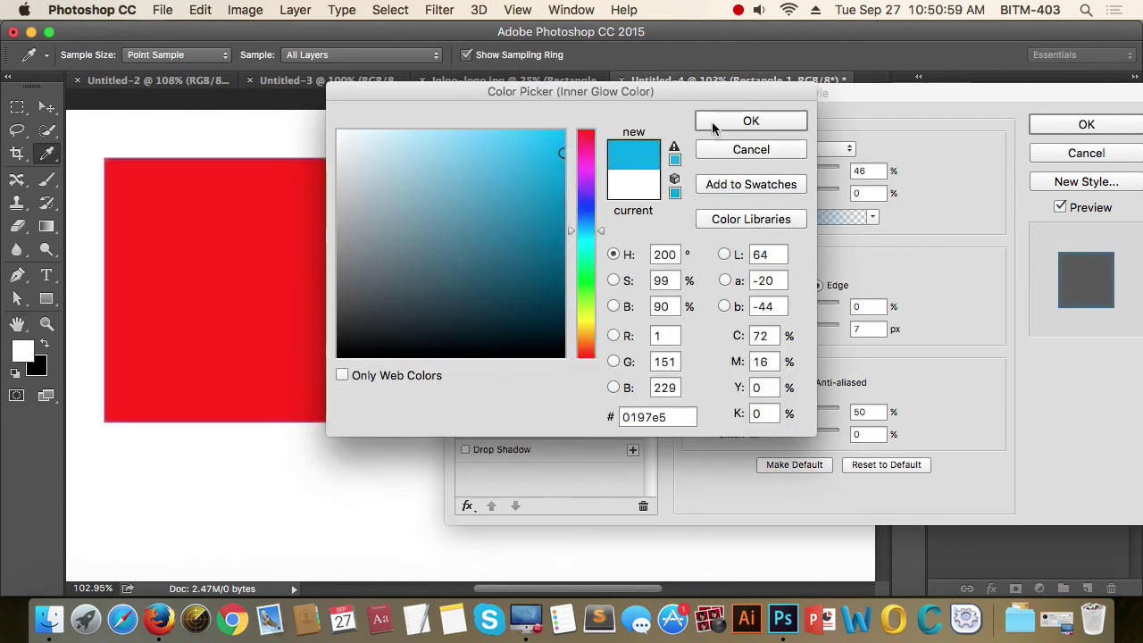
{"action": "left_click", "coordinate": [777, 120]}
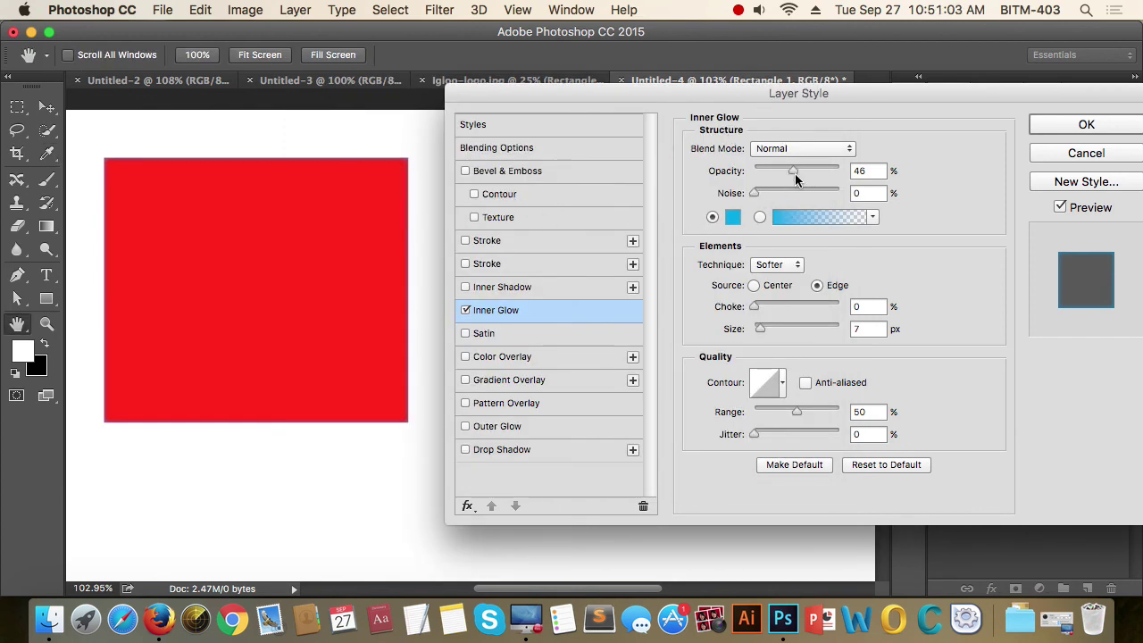
{"action": "left_click_drag", "start_coordinate": [794, 171], "coordinate": [841, 171]}
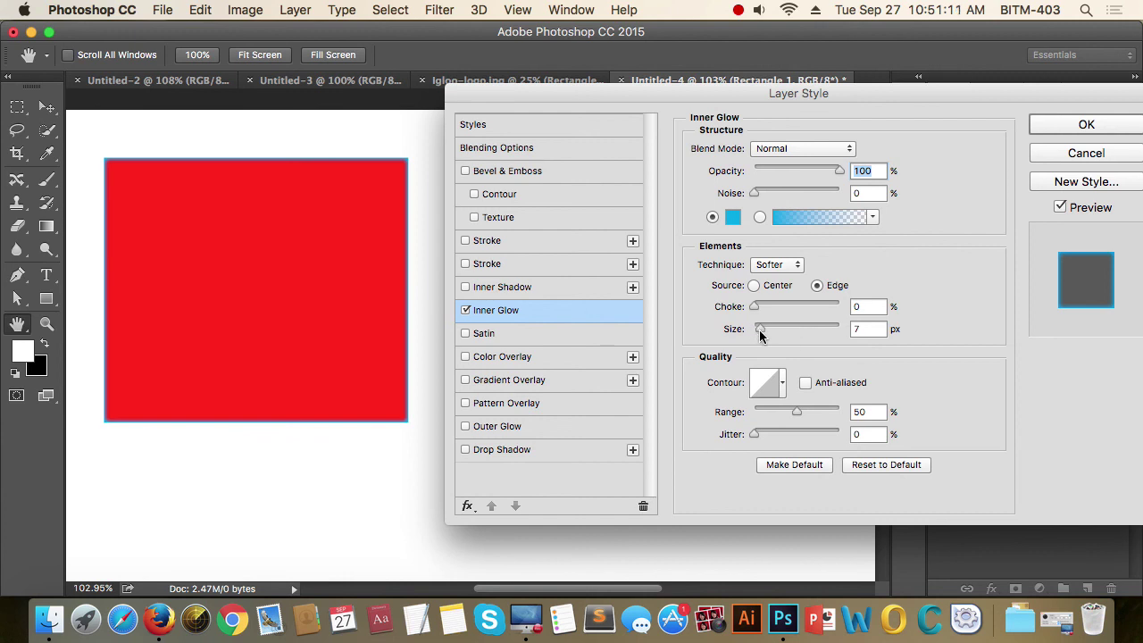
- Try glow noise and a Center source, ending Edge-sourced with an 84 px size
{"action": "left_click_drag", "start_coordinate": [760, 334], "coordinate": [766, 332]}
{"action": "mouse_move", "coordinate": [782, 331]}
{"action": "left_mouse_down"}
{"action": "mouse_move", "coordinate": [758, 330]}
{"action": "mouse_move", "coordinate": [785, 334]}
{"action": "left_mouse_up"}
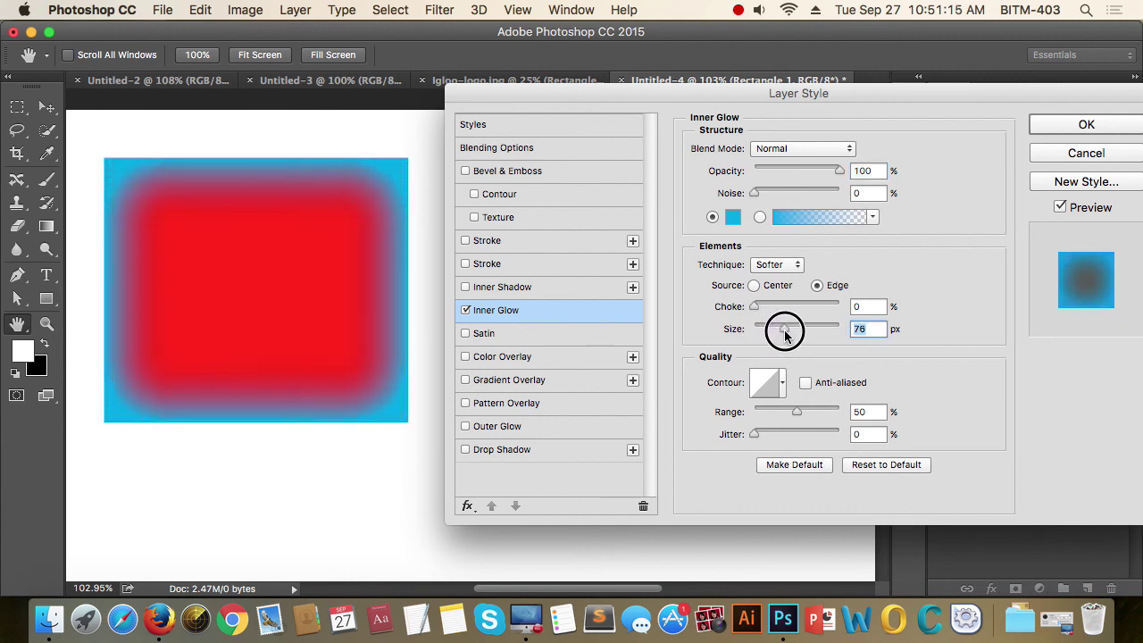
{"action": "left_click_drag", "start_coordinate": [754, 193], "coordinate": [803, 198]}
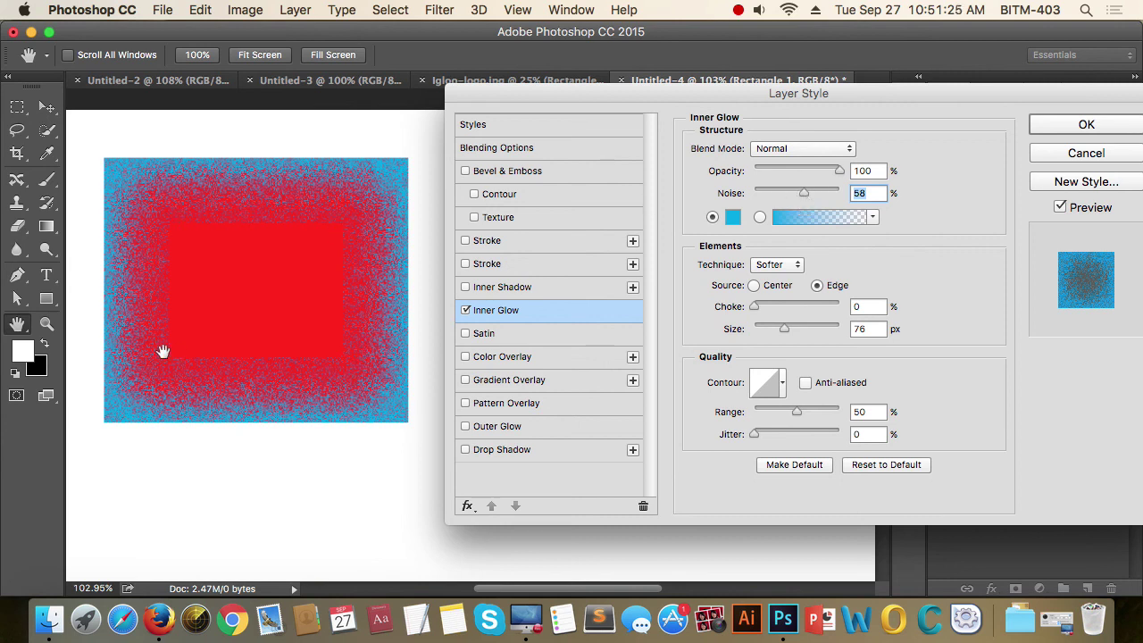
{"action": "left_click_drag", "start_coordinate": [805, 192], "coordinate": [753, 193]}
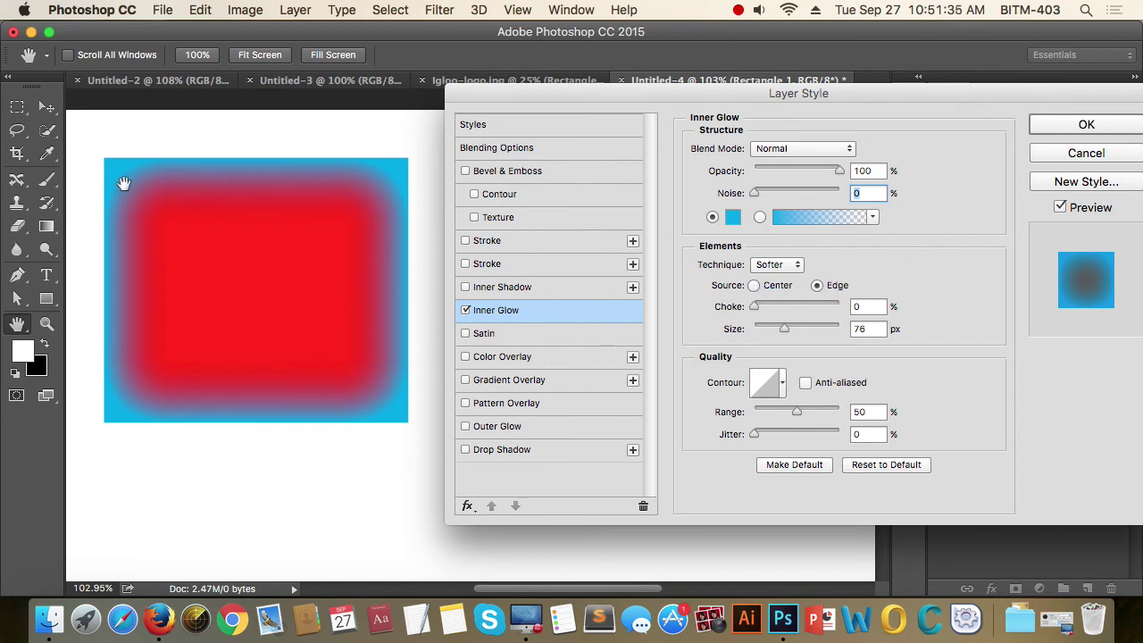
{"action": "left_click", "coordinate": [754, 286]}
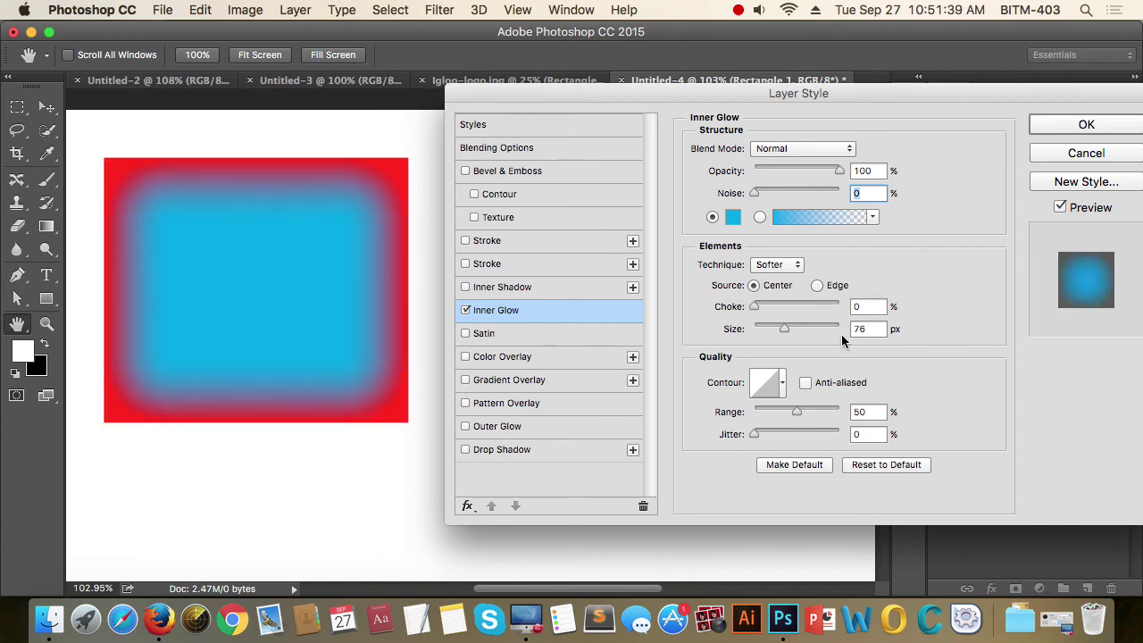
{"action": "mouse_move", "coordinate": [784, 329]}
{"action": "left_mouse_down"}
{"action": "mouse_move", "coordinate": [811, 330]}
{"action": "mouse_move", "coordinate": [771, 330]}
{"action": "mouse_move", "coordinate": [819, 329]}
{"action": "mouse_move", "coordinate": [747, 328]}
{"action": "mouse_move", "coordinate": [788, 334]}
{"action": "left_mouse_up"}
{"action": "left_click", "coordinate": [816, 286]}
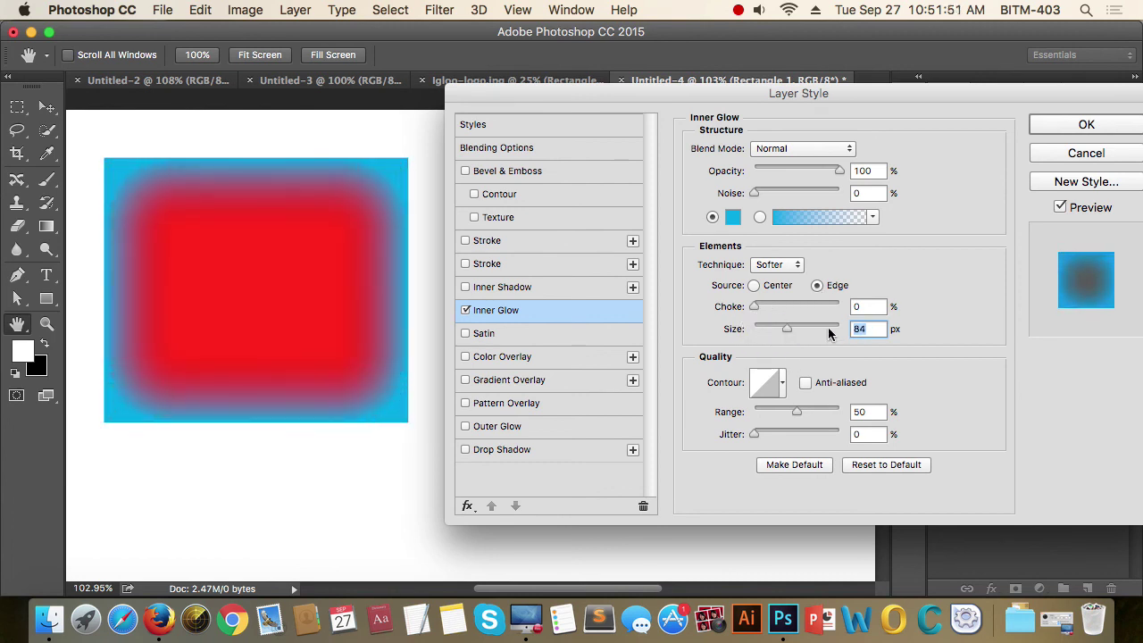
- Discard the inner glow and Satin trial, then reopen the effects list for Rectangle 1
{"action": "left_click", "coordinate": [466, 311]}
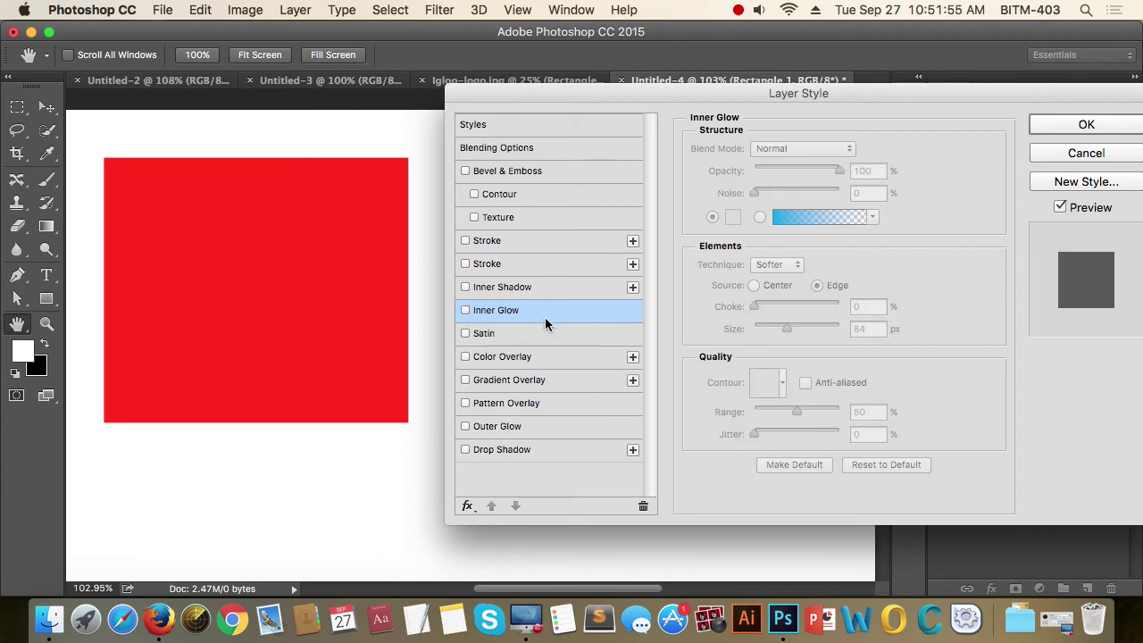
{"action": "left_click", "coordinate": [503, 334]}
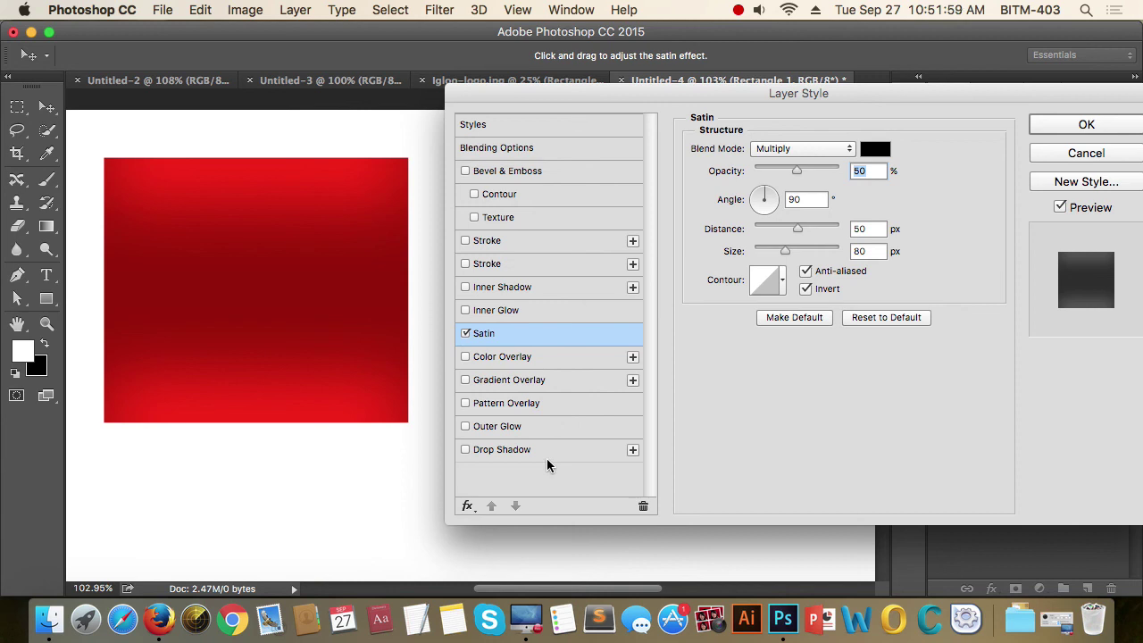
{"action": "left_click", "coordinate": [1079, 154]}
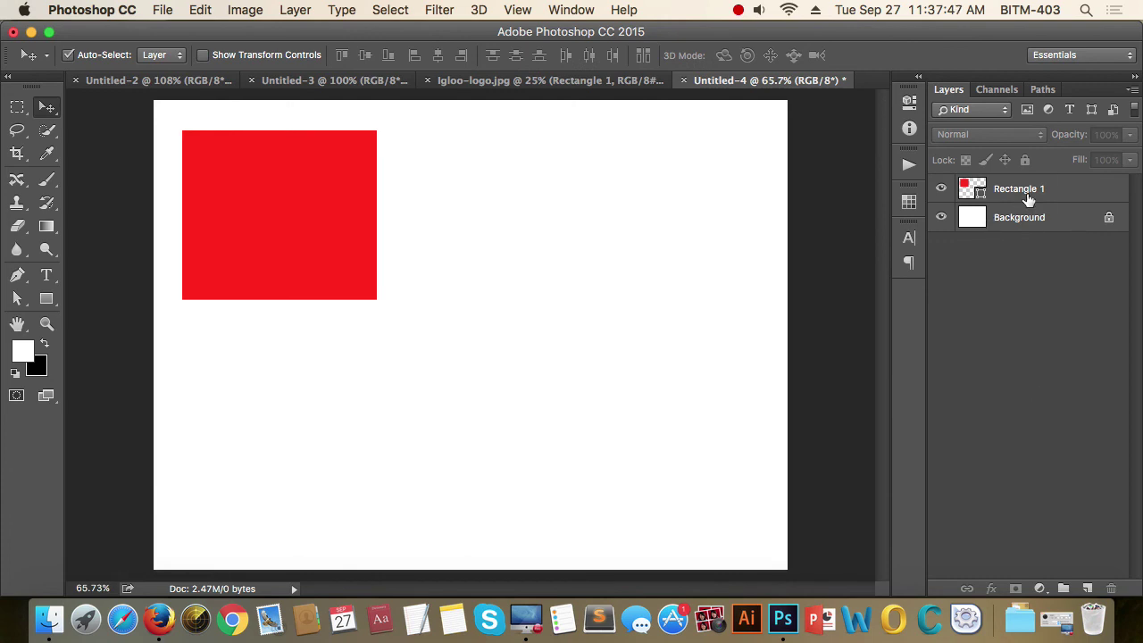
{"action": "left_click", "coordinate": [1024, 195]}
{"action": "left_click", "coordinate": [992, 590]}
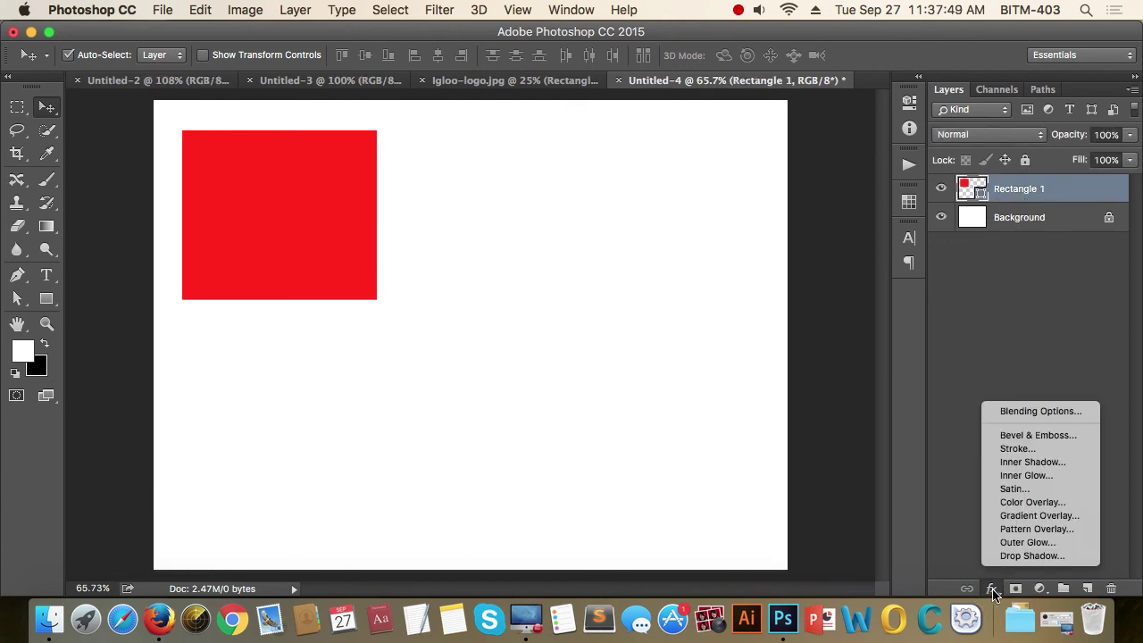
- Add a Satin effect with 74 px distance, 98 px size and 0° angle
{"action": "left_click", "coordinate": [1046, 497]}
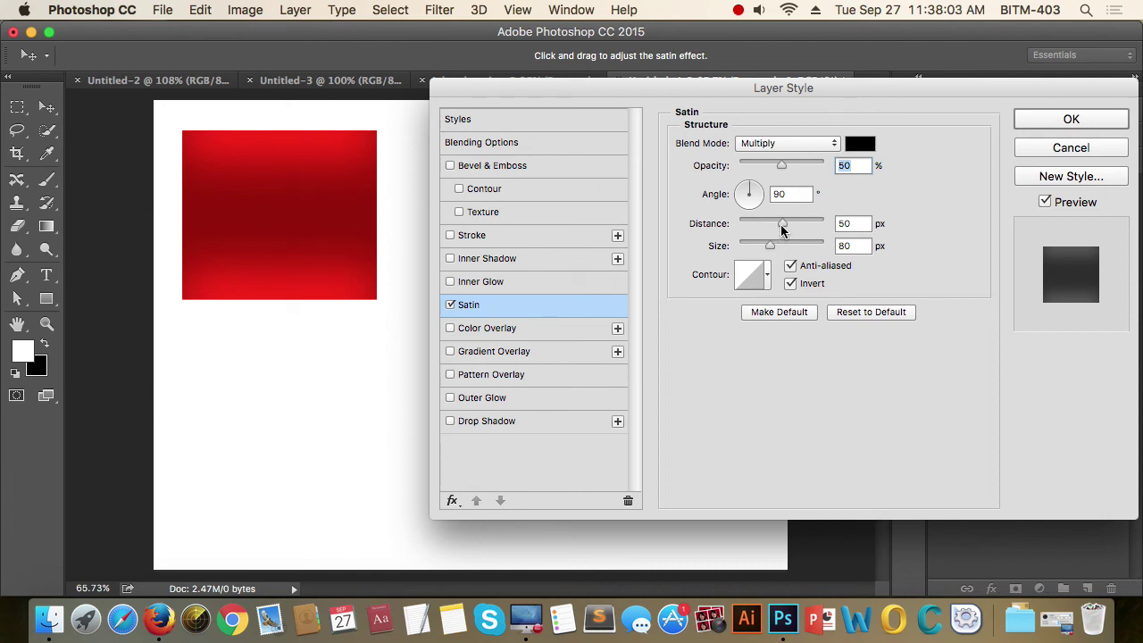
{"action": "mouse_move", "coordinate": [781, 231]}
{"action": "left_mouse_down"}
{"action": "mouse_move", "coordinate": [753, 232]}
{"action": "mouse_move", "coordinate": [791, 234]}
{"action": "left_mouse_up"}
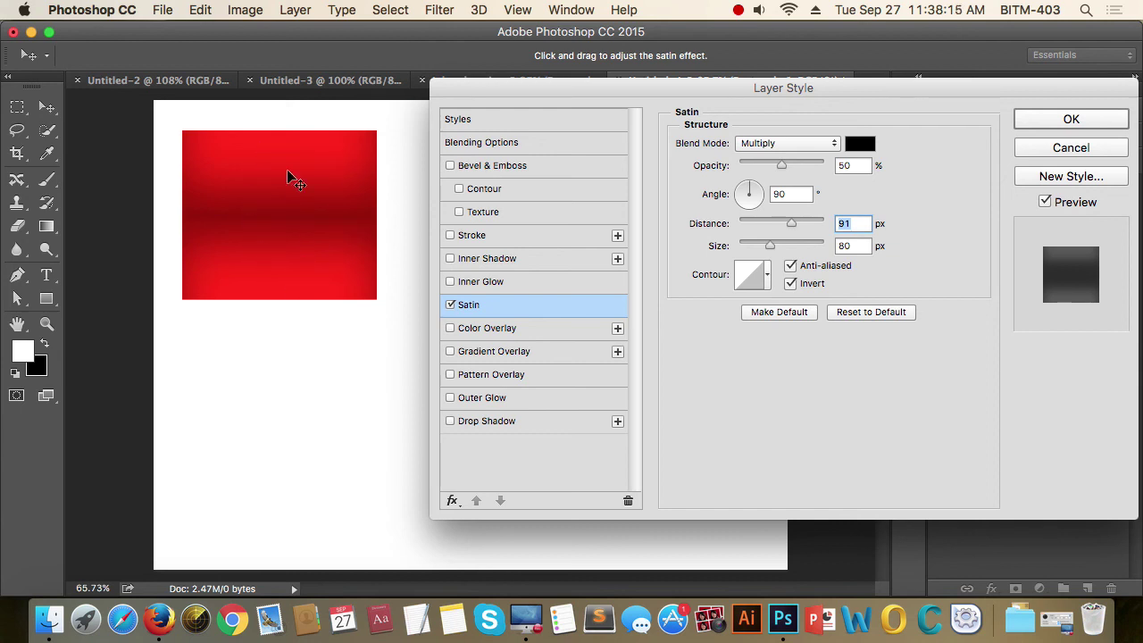
{"action": "mouse_move", "coordinate": [770, 253]}
{"action": "left_mouse_down"}
{"action": "mouse_move", "coordinate": [780, 253]}
{"action": "mouse_move", "coordinate": [747, 253]}
{"action": "mouse_move", "coordinate": [777, 255]}
{"action": "mouse_move", "coordinate": [779, 226]}
{"action": "mouse_move", "coordinate": [789, 229]}
{"action": "left_mouse_up"}
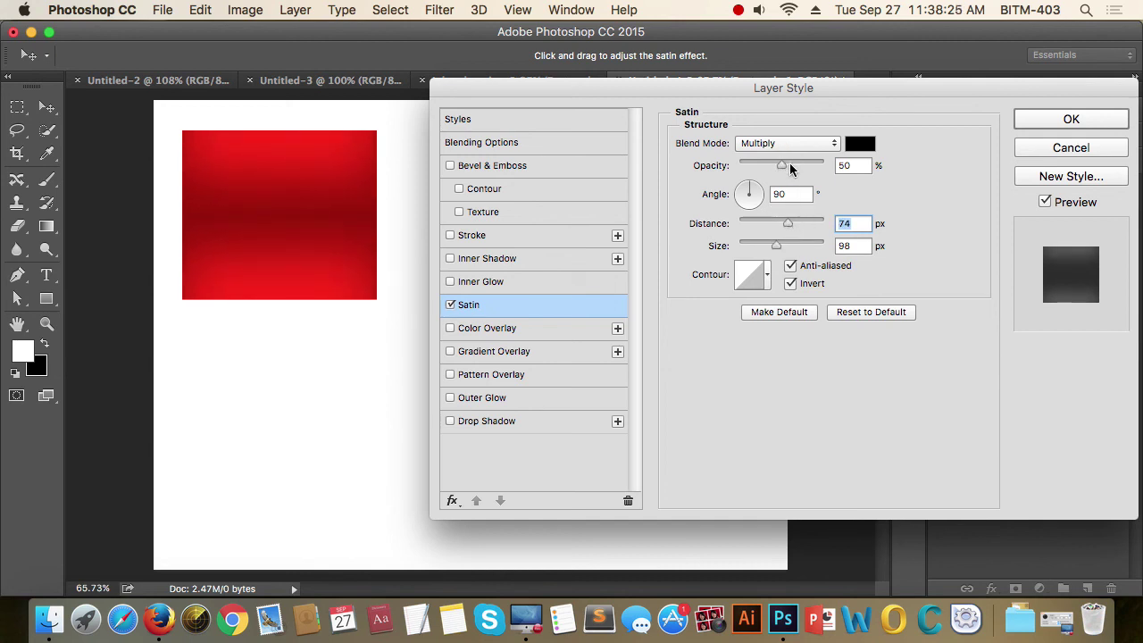
{"action": "left_click_drag", "start_coordinate": [783, 166], "coordinate": [771, 169]}
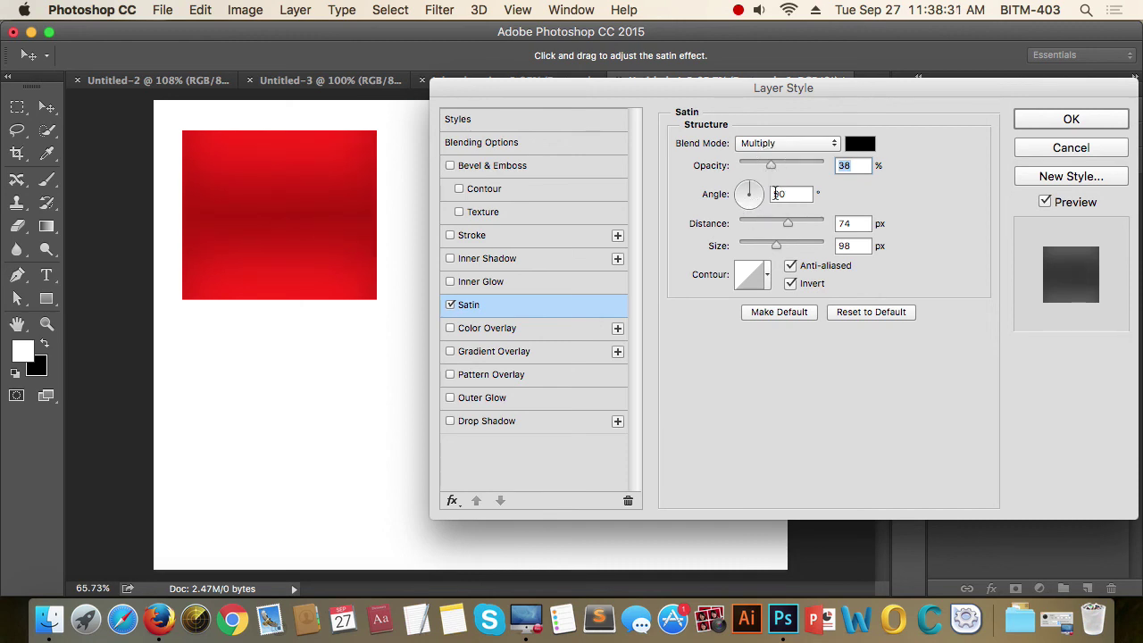
{"action": "left_click", "coordinate": [793, 196]}
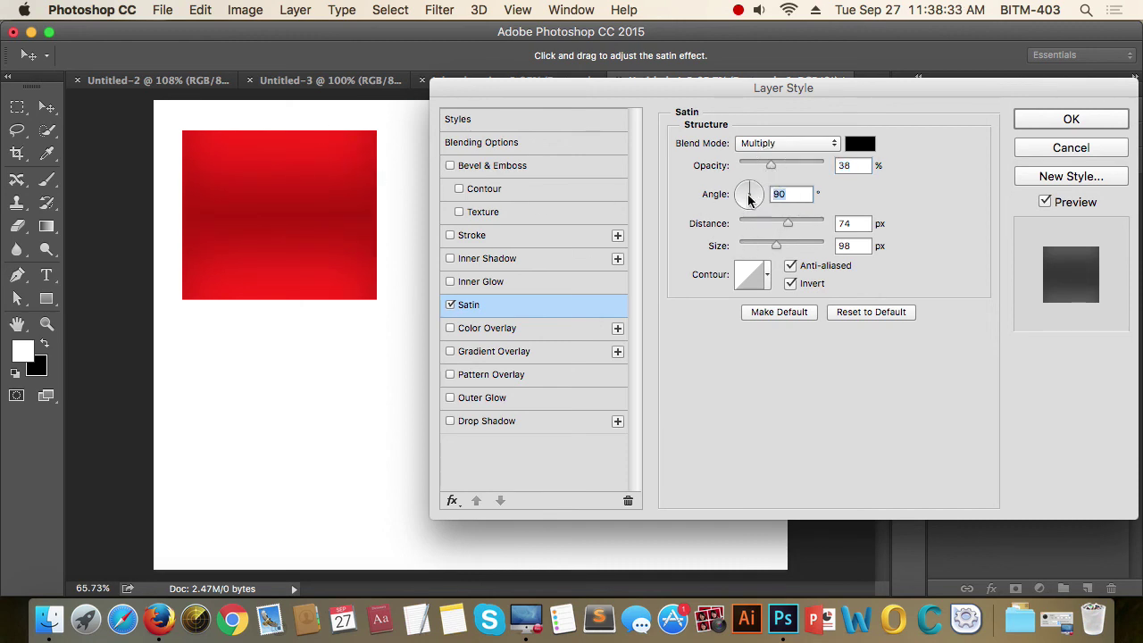
{"action": "type", "text": "0"}
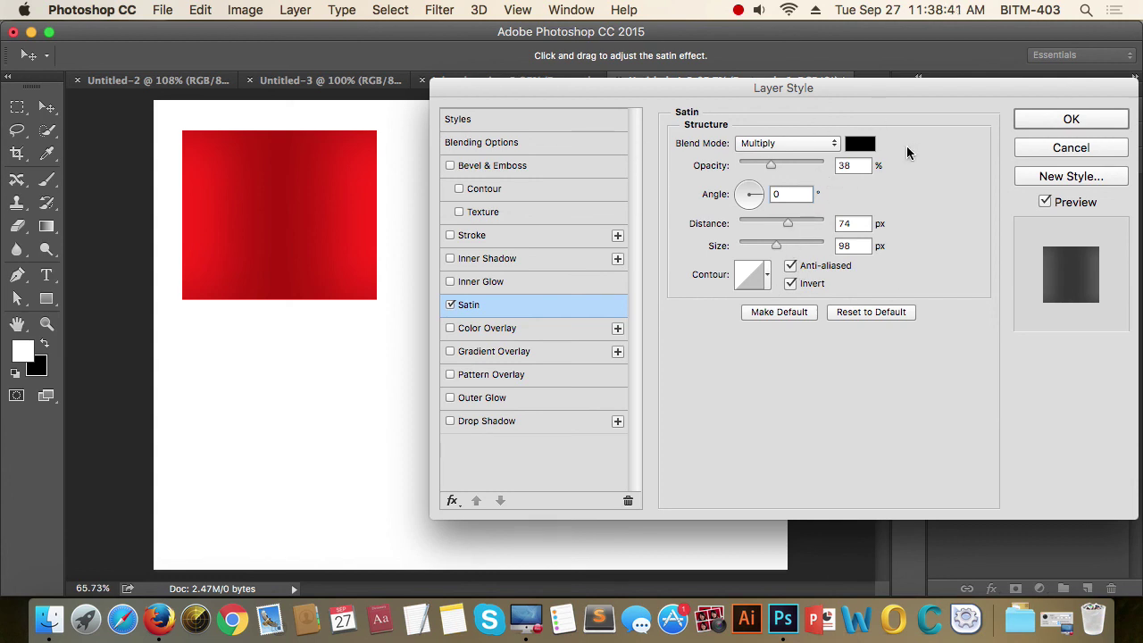
- Make the satin colour bright green and raise its opacity to 93%
{"action": "left_click", "coordinate": [860, 144]}
{"action": "left_click", "coordinate": [585, 213]}
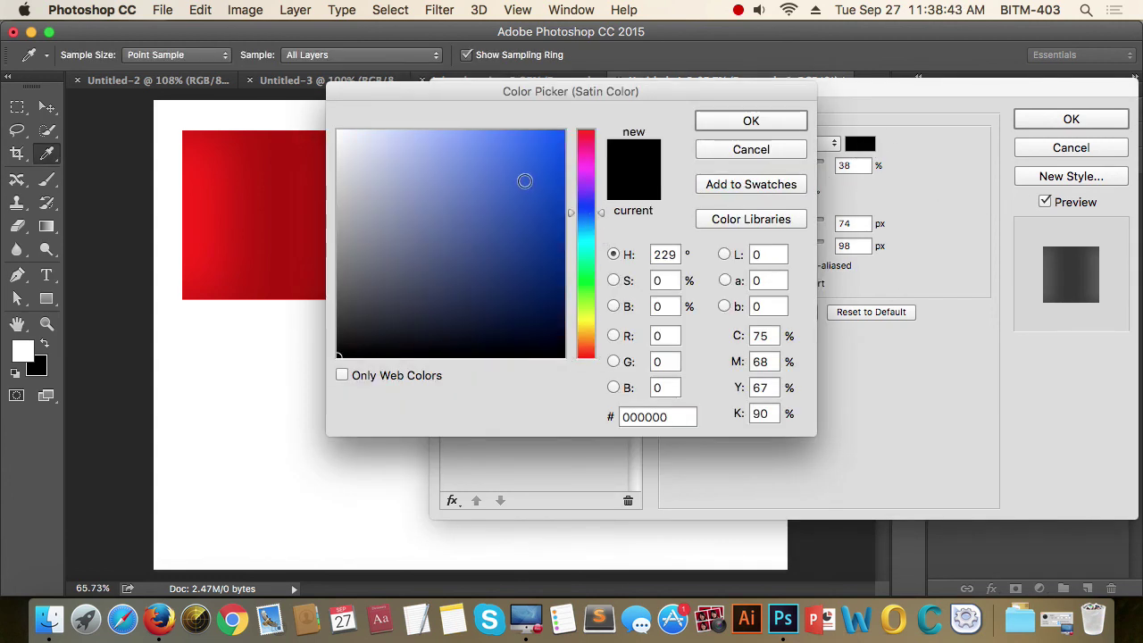
{"action": "left_click_drag", "start_coordinate": [524, 181], "coordinate": [562, 143]}
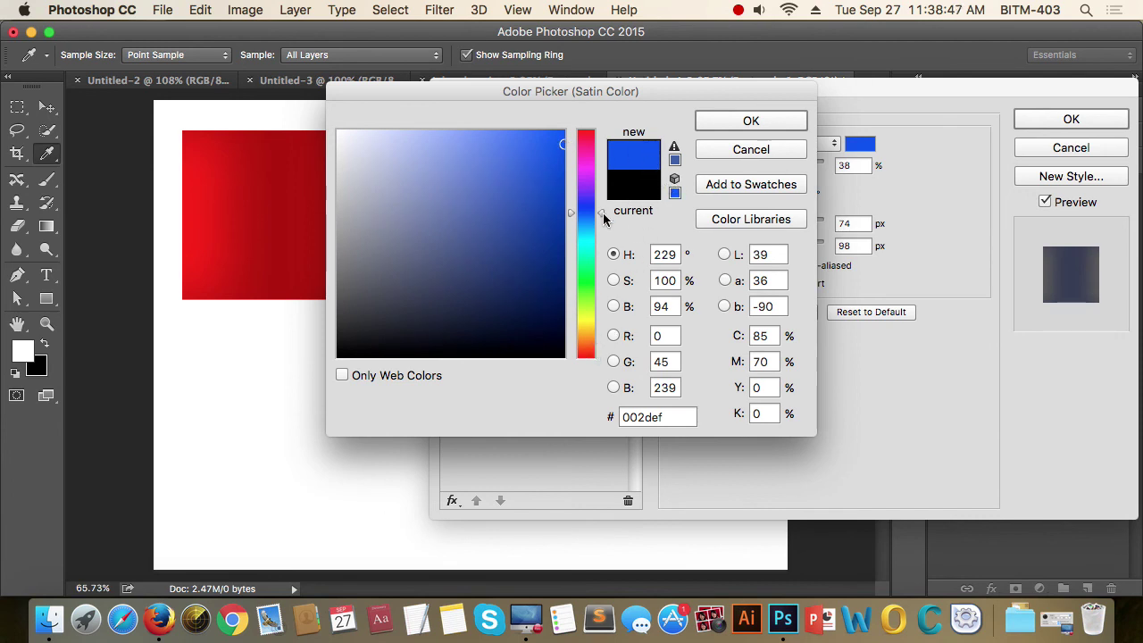
{"action": "left_click", "coordinate": [589, 167]}
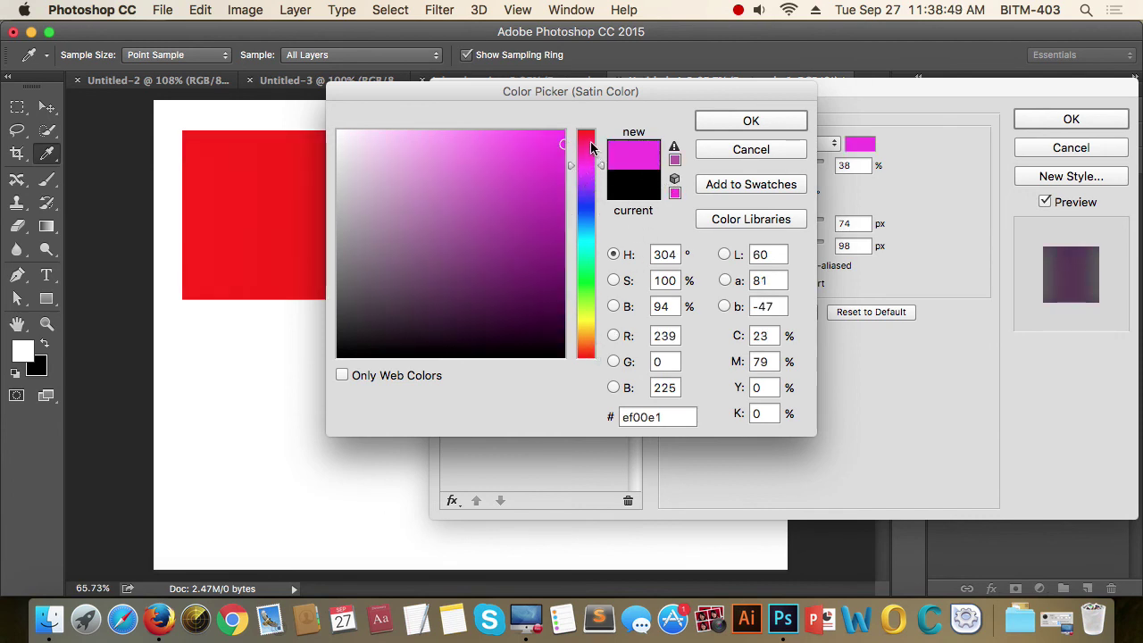
{"action": "left_click", "coordinate": [588, 139]}
{"action": "left_click", "coordinate": [594, 288]}
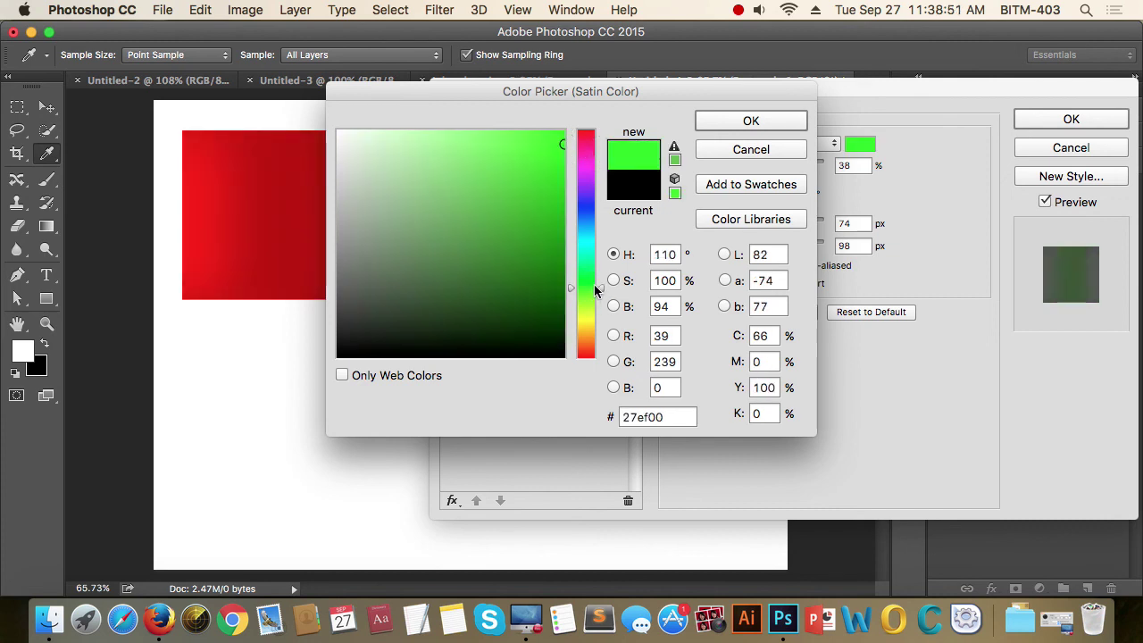
{"action": "left_click_drag", "start_coordinate": [556, 152], "coordinate": [565, 130]}
{"action": "left_click", "coordinate": [755, 121]}
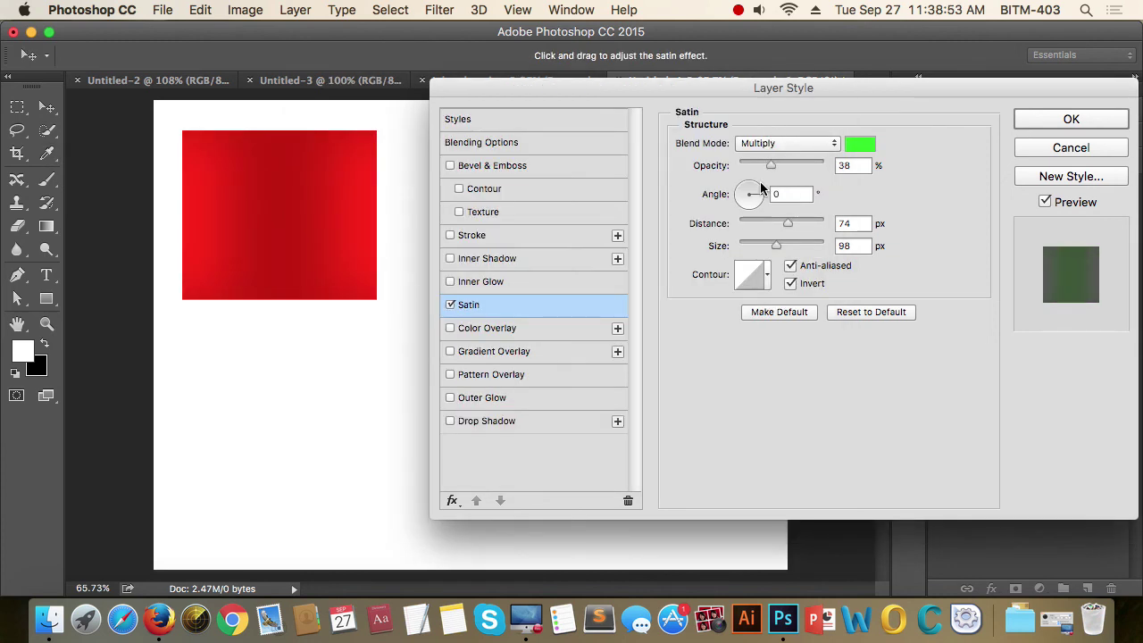
{"action": "left_click_drag", "start_coordinate": [771, 166], "coordinate": [818, 165]}
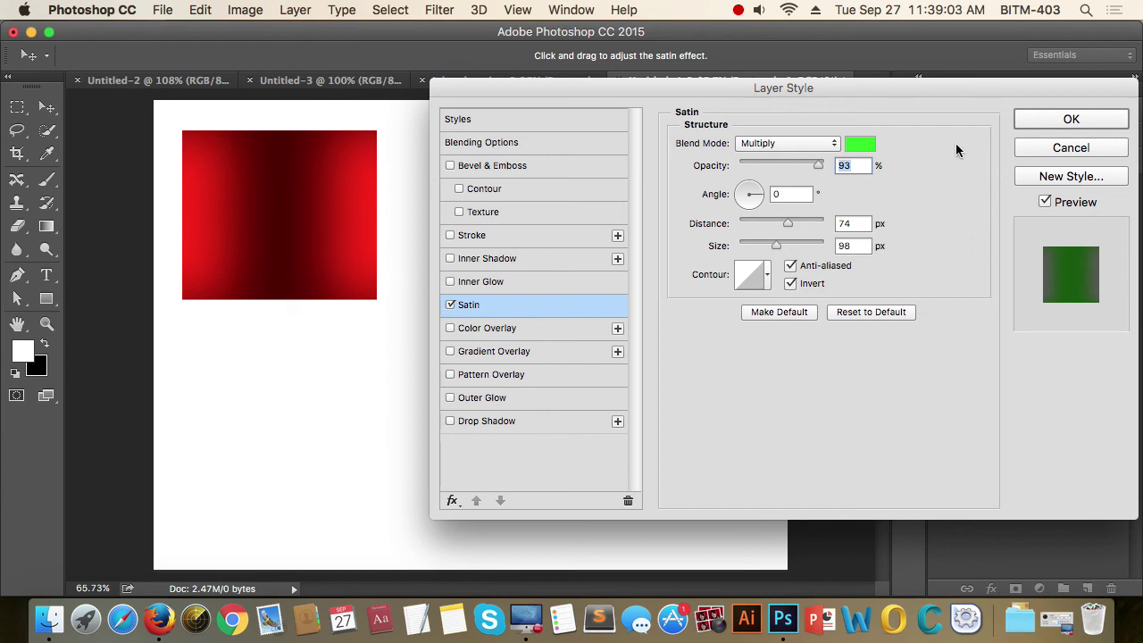
- Replace Satin with a green 16bd74 Color Overlay
{"action": "left_click", "coordinate": [482, 330]}
{"action": "left_click", "coordinate": [450, 304]}
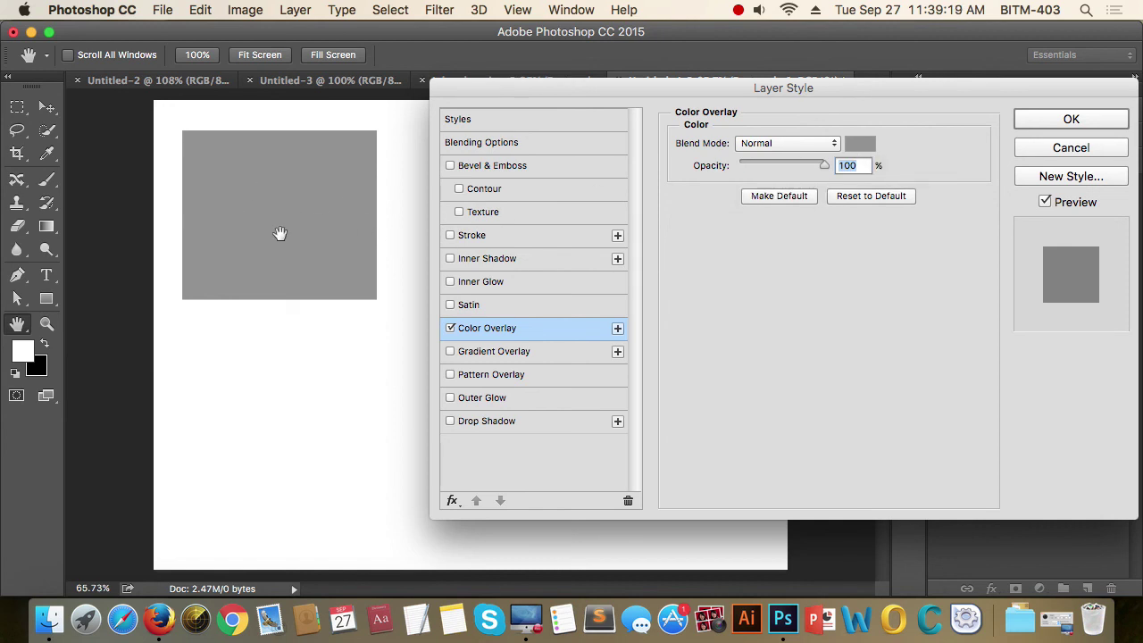
{"action": "left_click", "coordinate": [862, 146]}
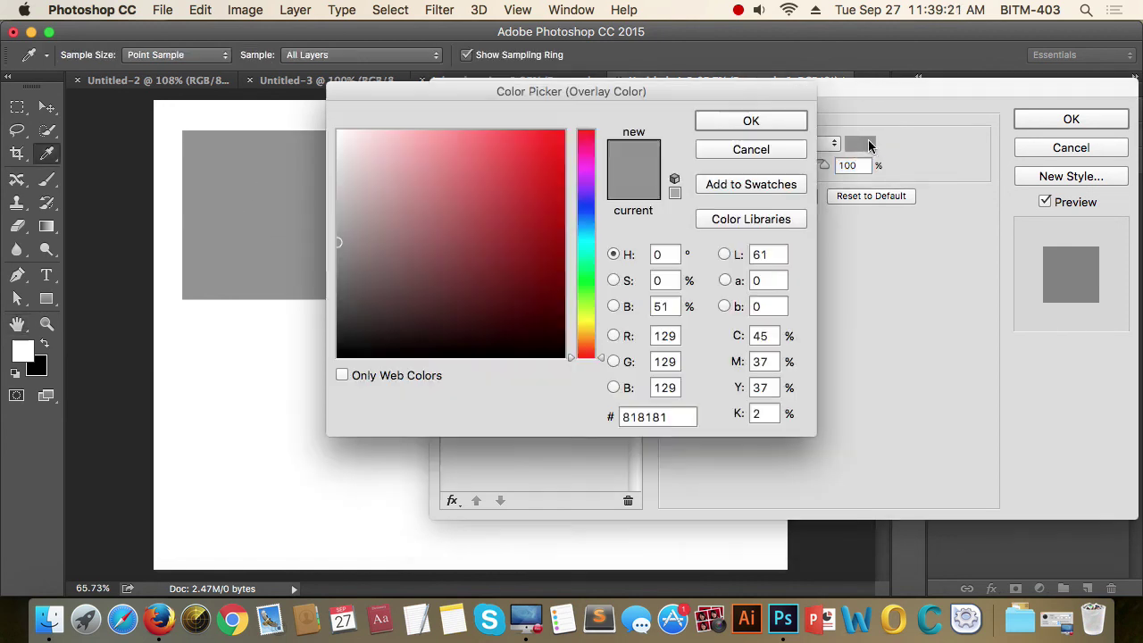
{"action": "left_click_drag", "start_coordinate": [485, 276], "coordinate": [581, 373]}
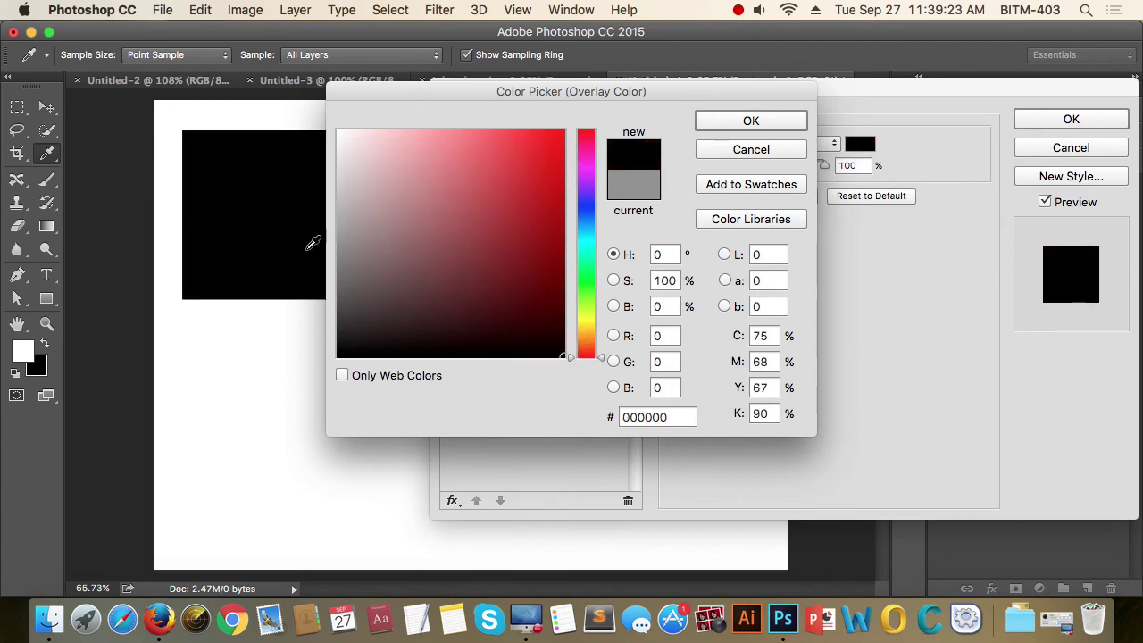
{"action": "left_click", "coordinate": [585, 259]}
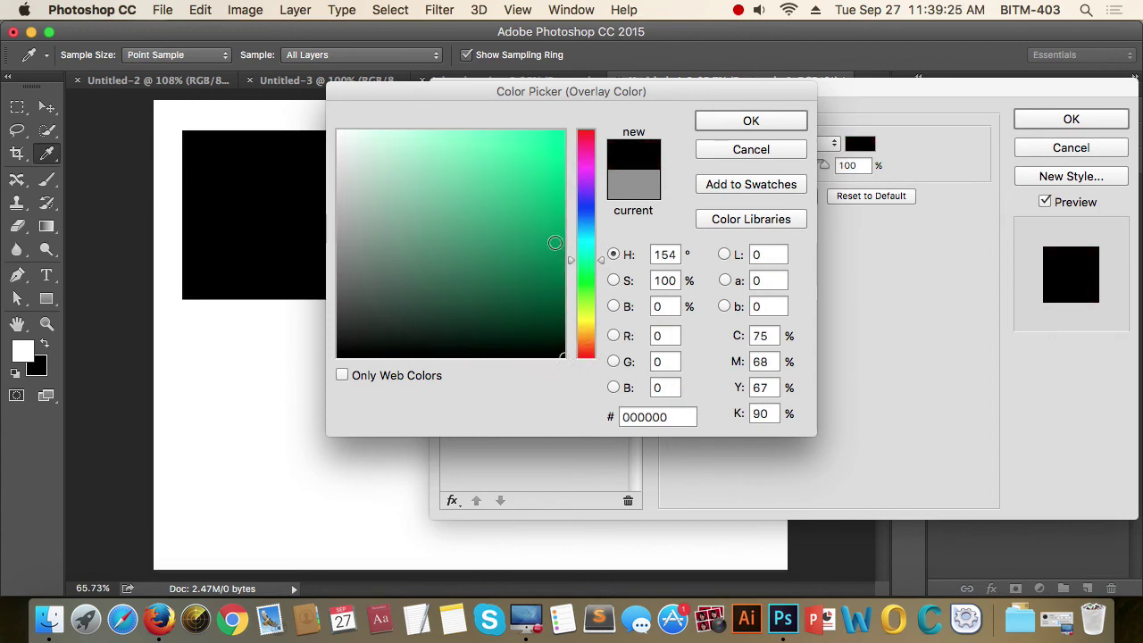
{"action": "left_click_drag", "start_coordinate": [528, 199], "coordinate": [537, 188]}
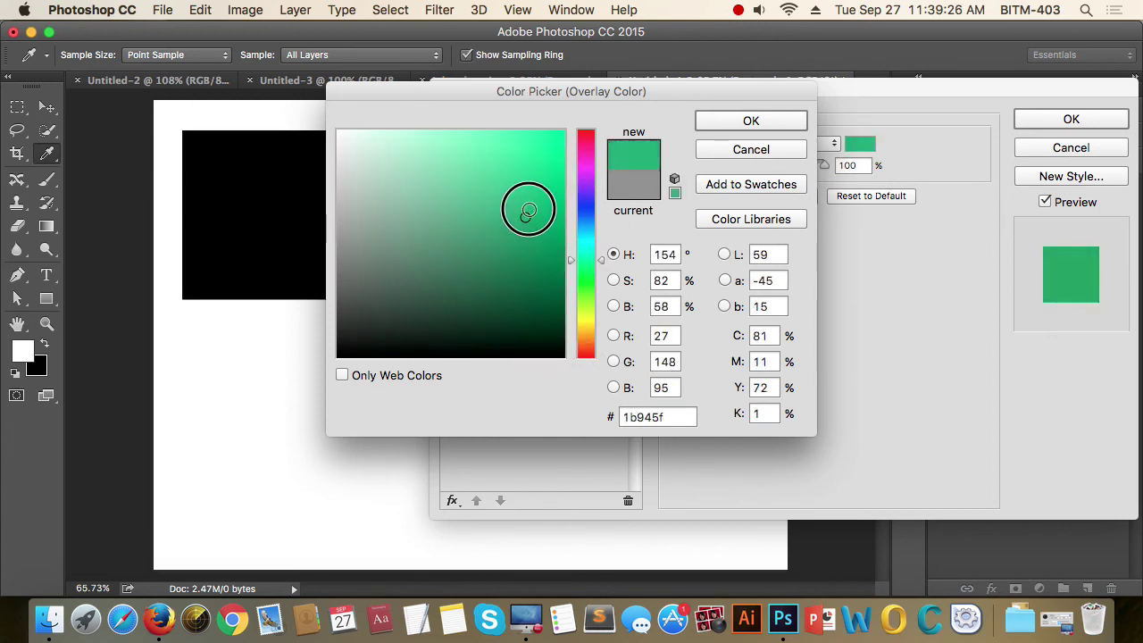
{"action": "left_click", "coordinate": [728, 121]}
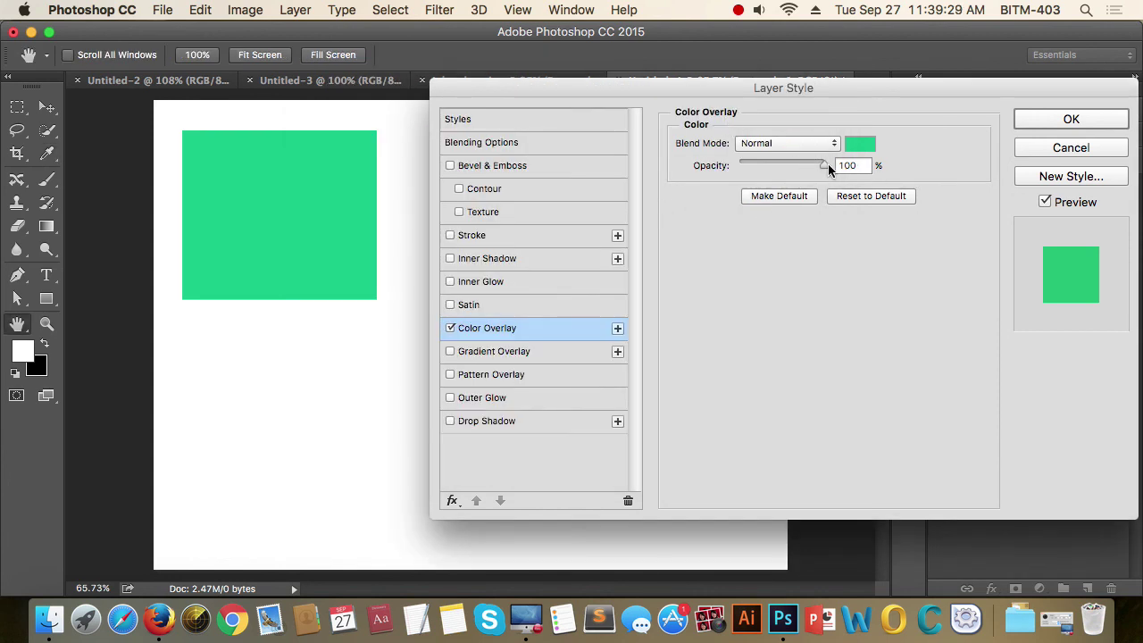
- Try several overlay opacity levels, then switch Color Overlay off
{"action": "left_click_drag", "start_coordinate": [828, 166], "coordinate": [769, 169]}
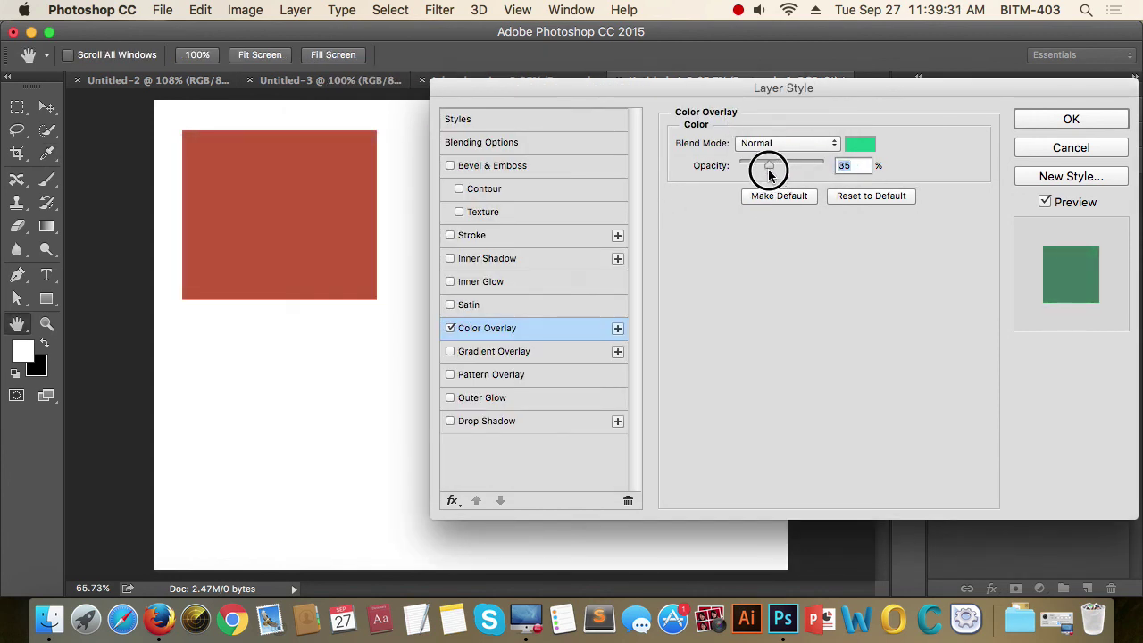
{"action": "mouse_move", "coordinate": [769, 170]}
{"action": "left_mouse_down"}
{"action": "mouse_move", "coordinate": [850, 166]}
{"action": "mouse_move", "coordinate": [758, 168]}
{"action": "mouse_move", "coordinate": [846, 176]}
{"action": "left_mouse_up"}
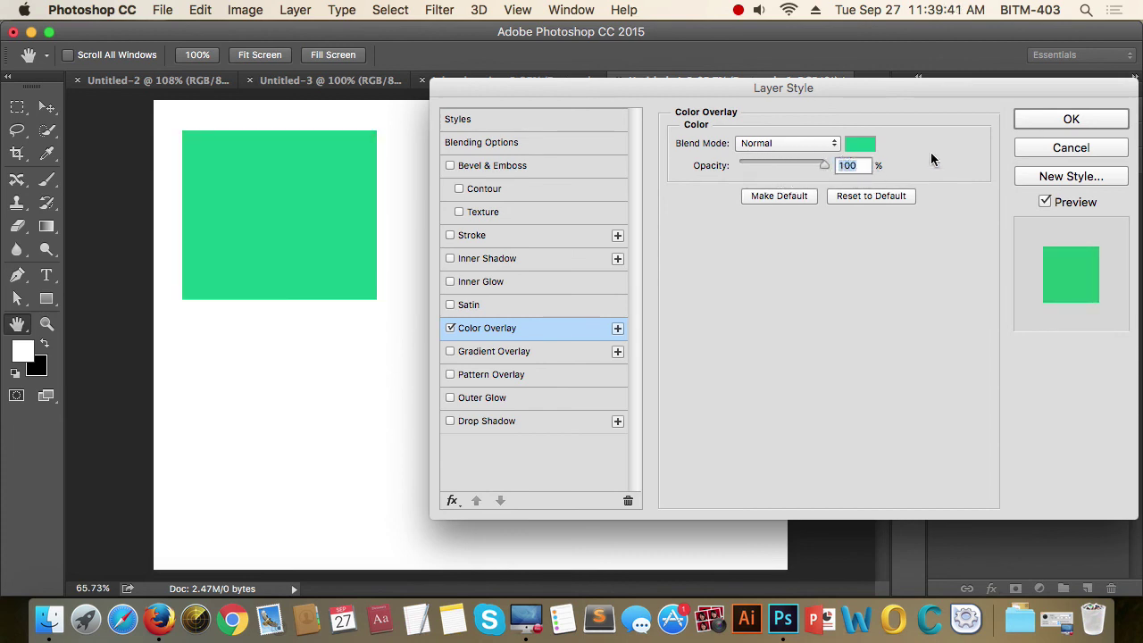
{"action": "left_click", "coordinate": [451, 329]}
- Add a reversed green-to-white Gradient Overlay, trying Radial before settling on Angle style
{"action": "left_click", "coordinate": [451, 352]}
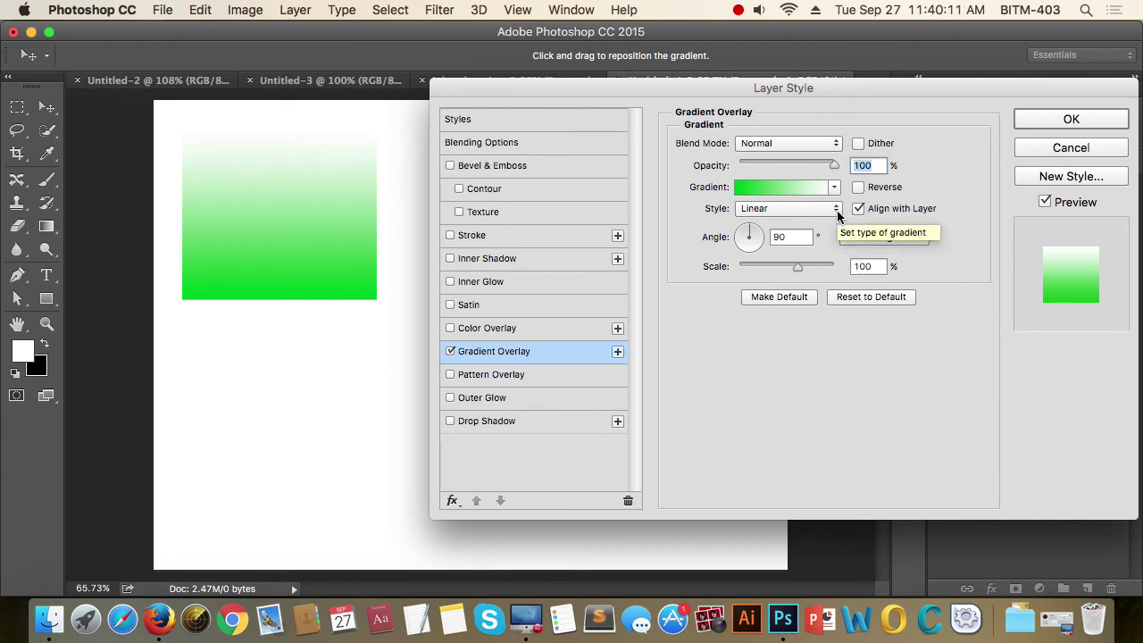
{"action": "left_click", "coordinate": [838, 216]}
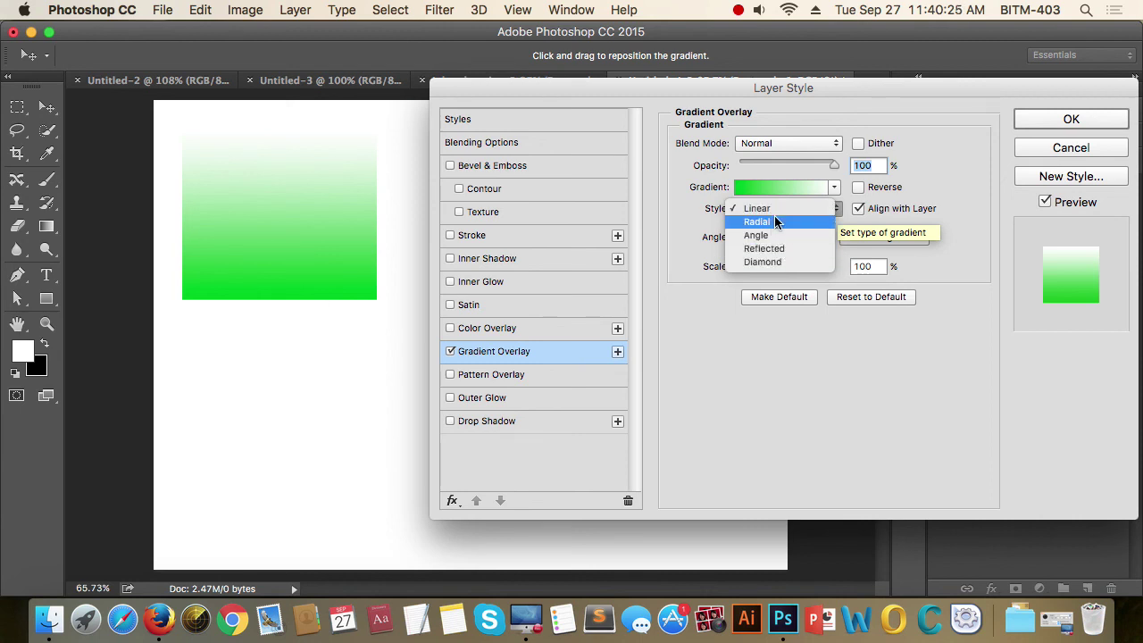
{"action": "left_click", "coordinate": [776, 218]}
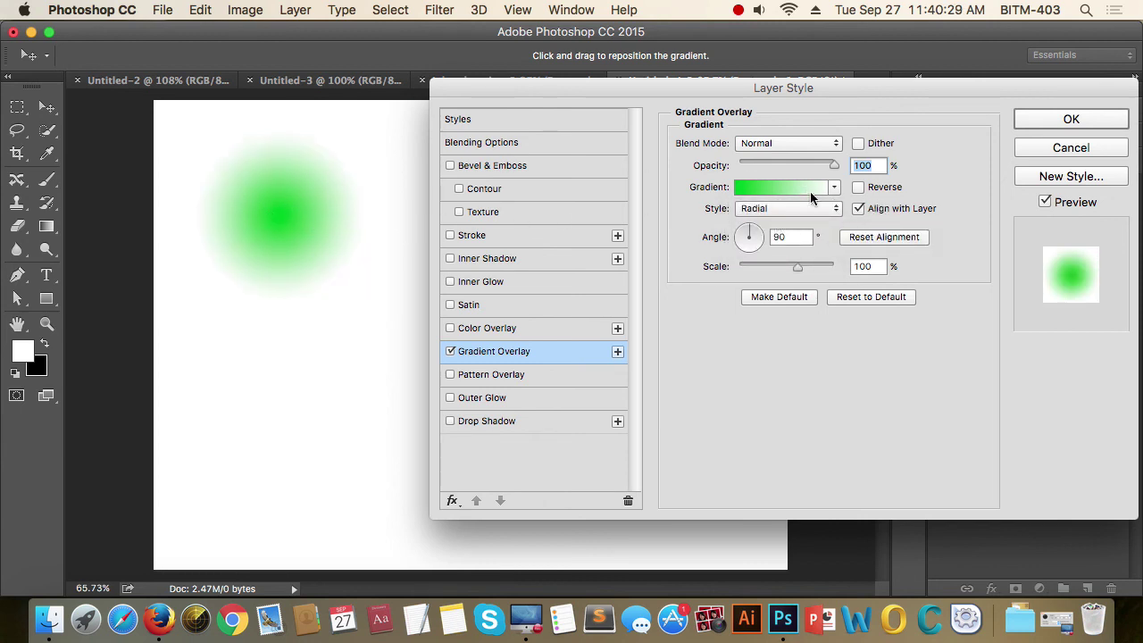
{"action": "left_click", "coordinate": [859, 189]}
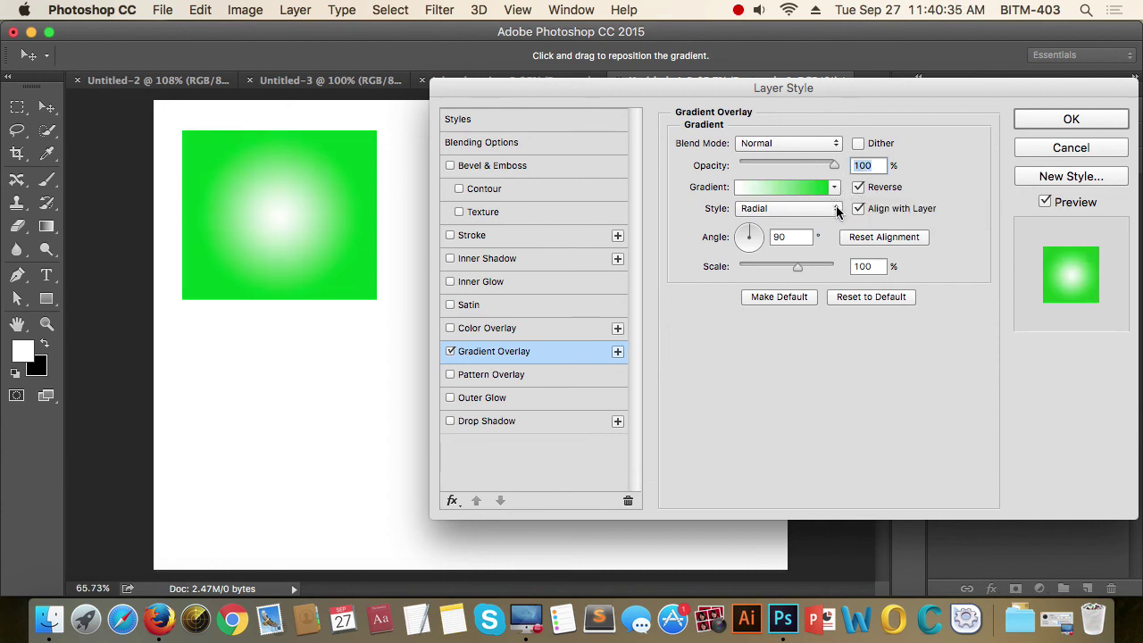
{"action": "left_click", "coordinate": [786, 208]}
{"action": "left_click", "coordinate": [783, 223]}
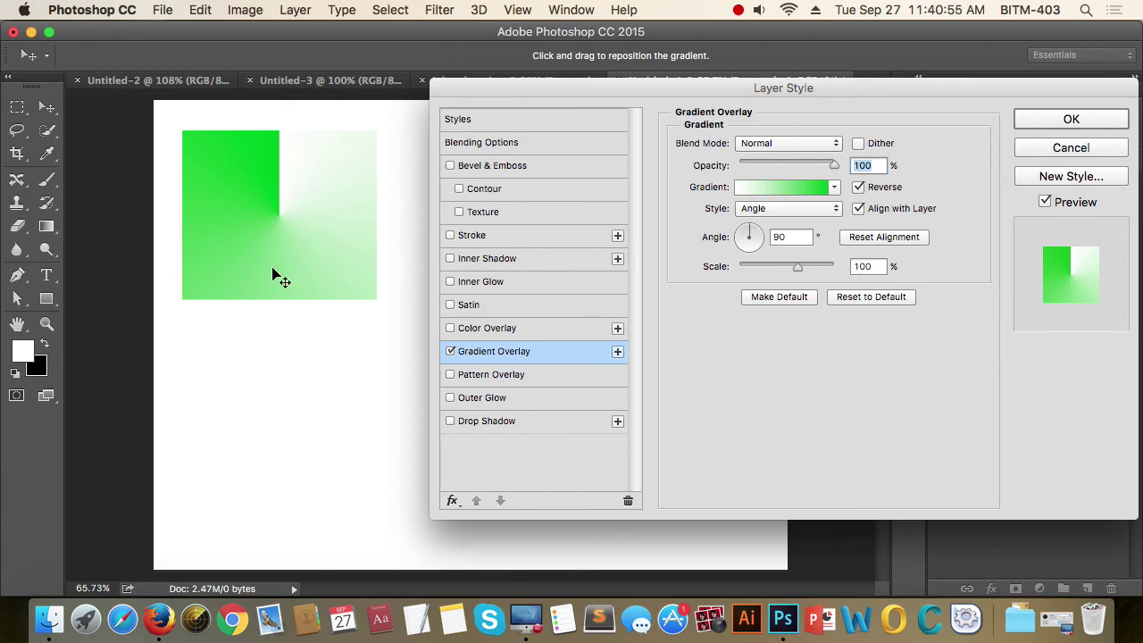
- Cycle the gradient through Reflected and Diamond styles, then return it to Linear
{"action": "left_click", "coordinate": [838, 211]}
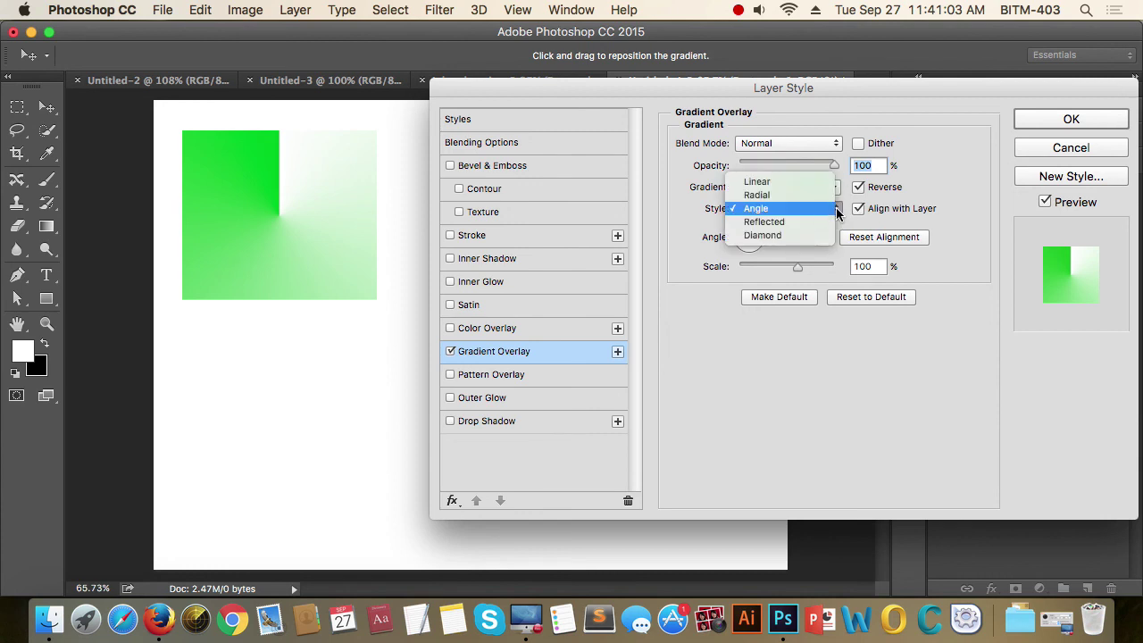
{"action": "left_click", "coordinate": [778, 222]}
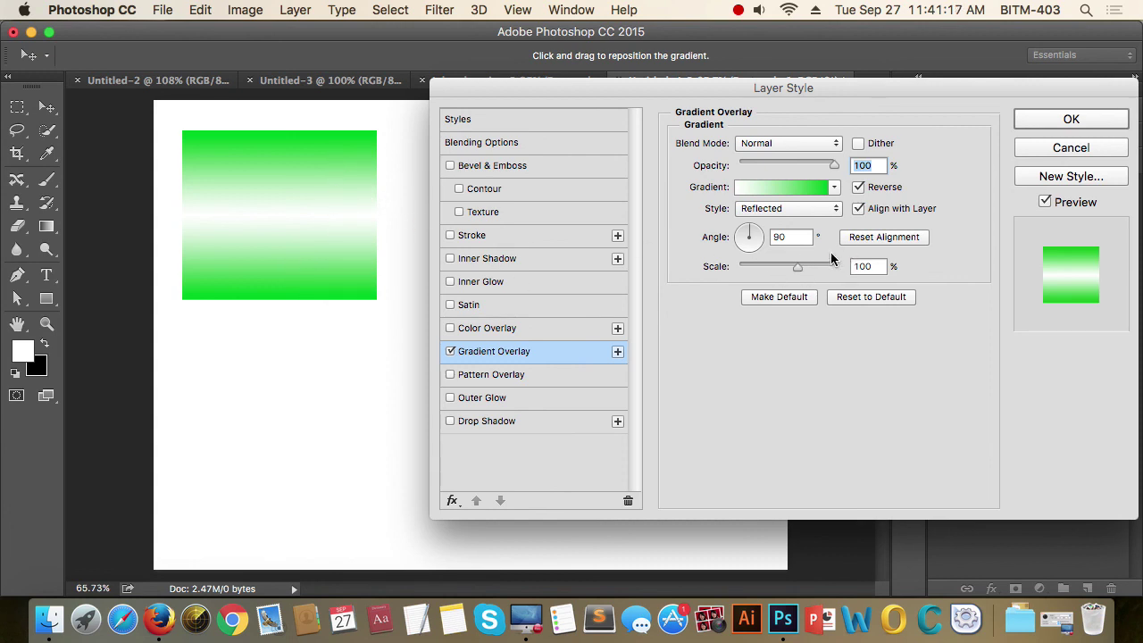
{"action": "left_click", "coordinate": [833, 190]}
{"action": "left_click", "coordinate": [842, 212]}
{"action": "left_click", "coordinate": [836, 209]}
{"action": "left_click", "coordinate": [787, 223]}
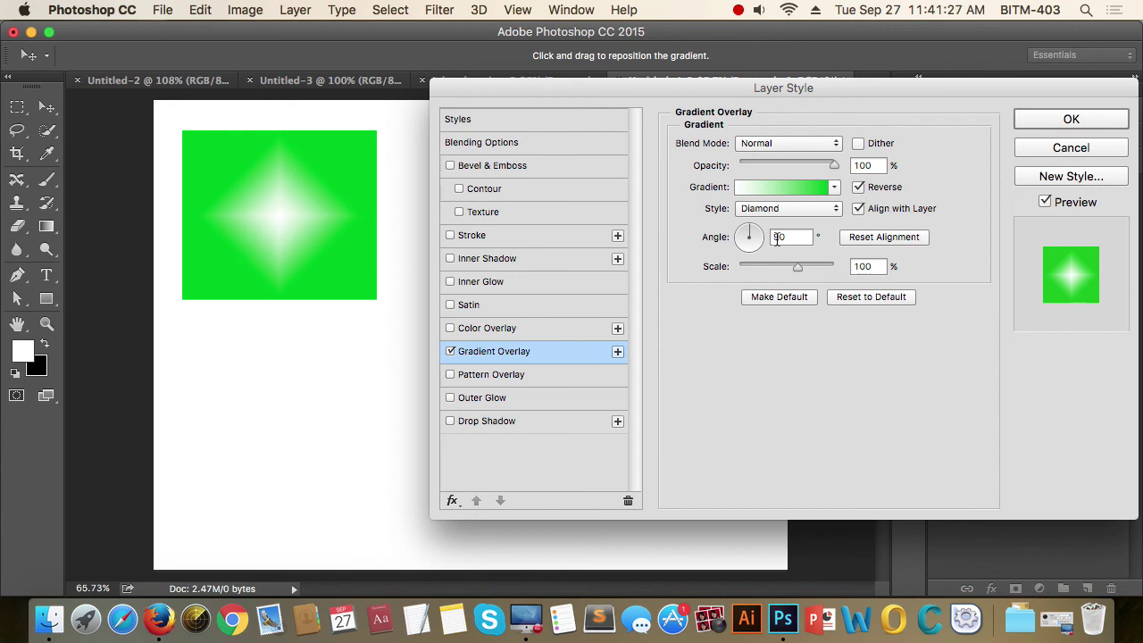
{"action": "left_click", "coordinate": [834, 186]}
{"action": "left_click", "coordinate": [836, 187]}
{"action": "left_click", "coordinate": [810, 207]}
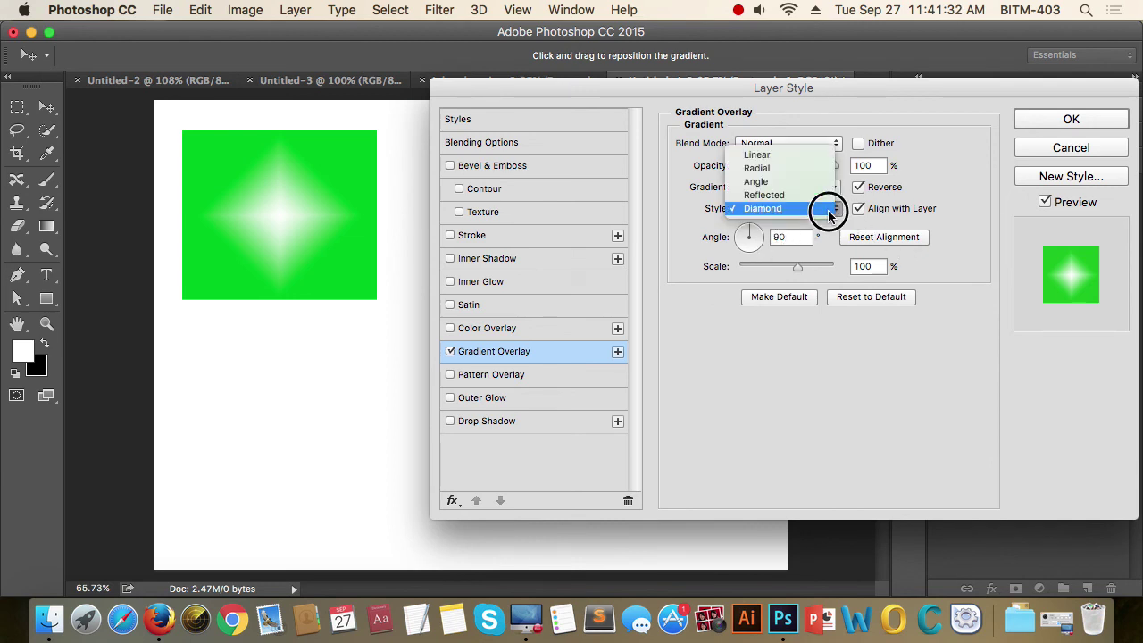
{"action": "left_click", "coordinate": [773, 157]}
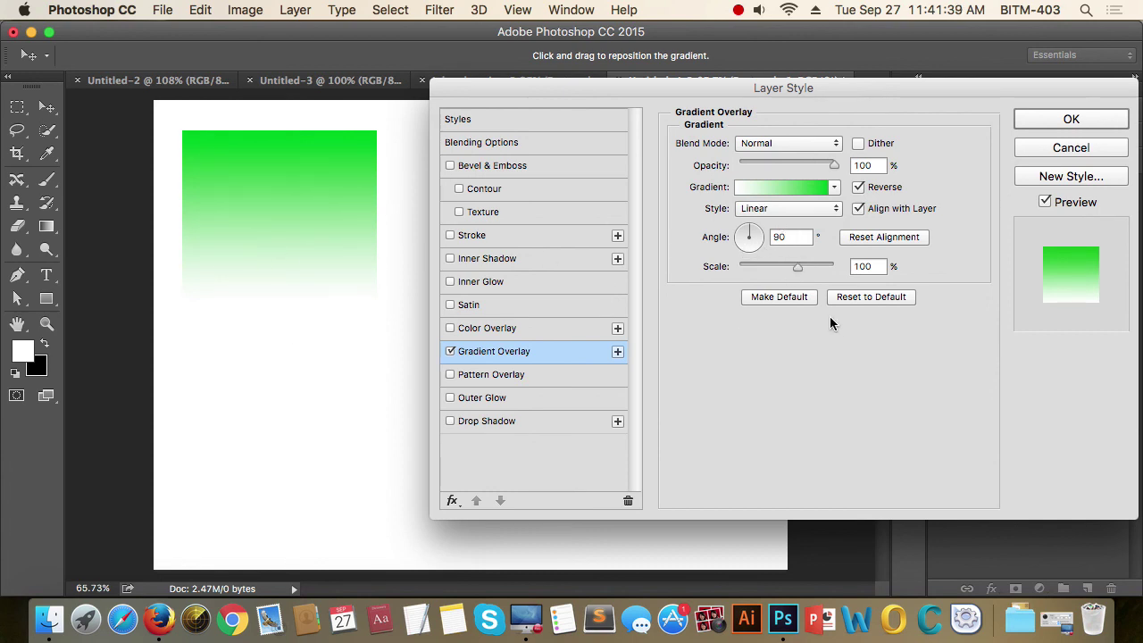
- Set the gradient angle to 45° and try scales of 126% and 150%
{"action": "double_click", "coordinate": [792, 237]}
{"action": "type", "text": "0"}
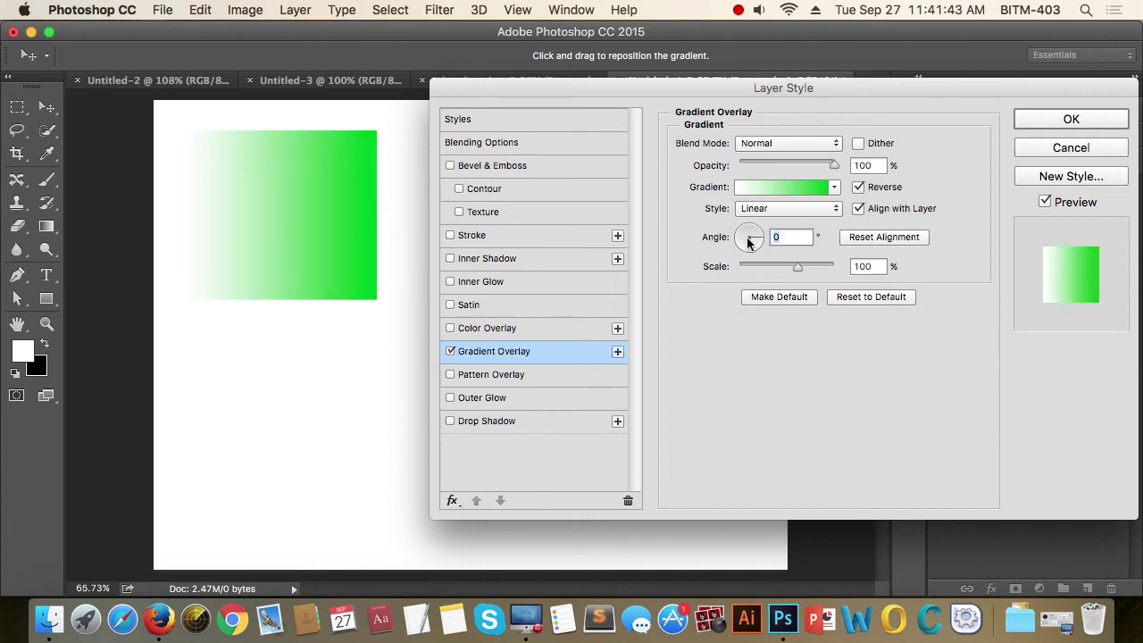
{"action": "type", "text": "45"}
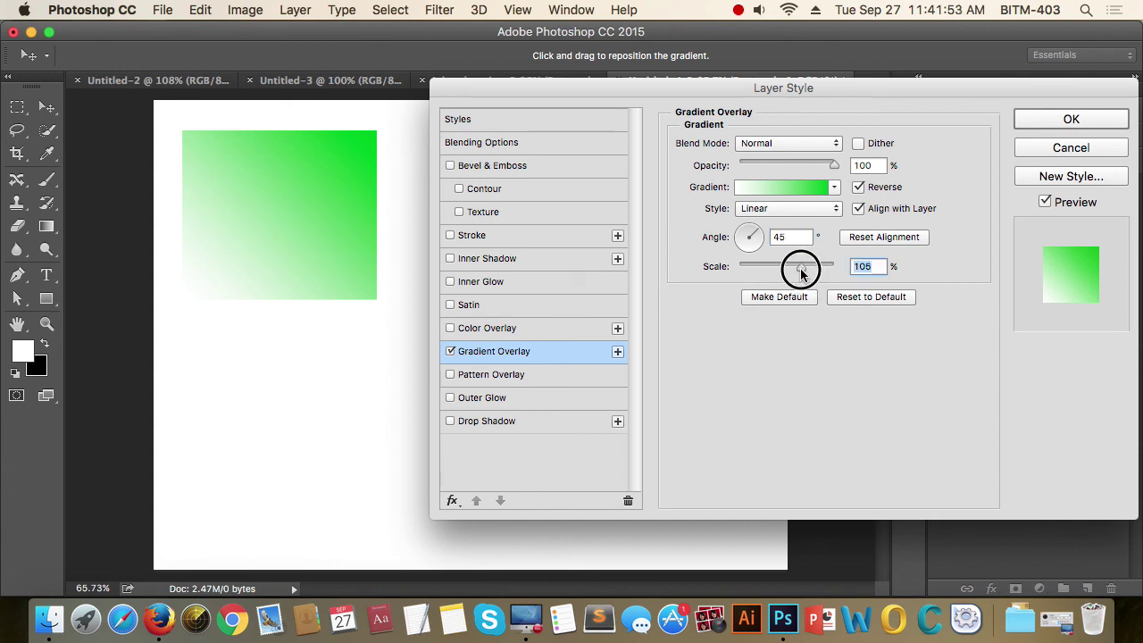
{"action": "left_click_drag", "start_coordinate": [797, 267], "coordinate": [816, 268]}
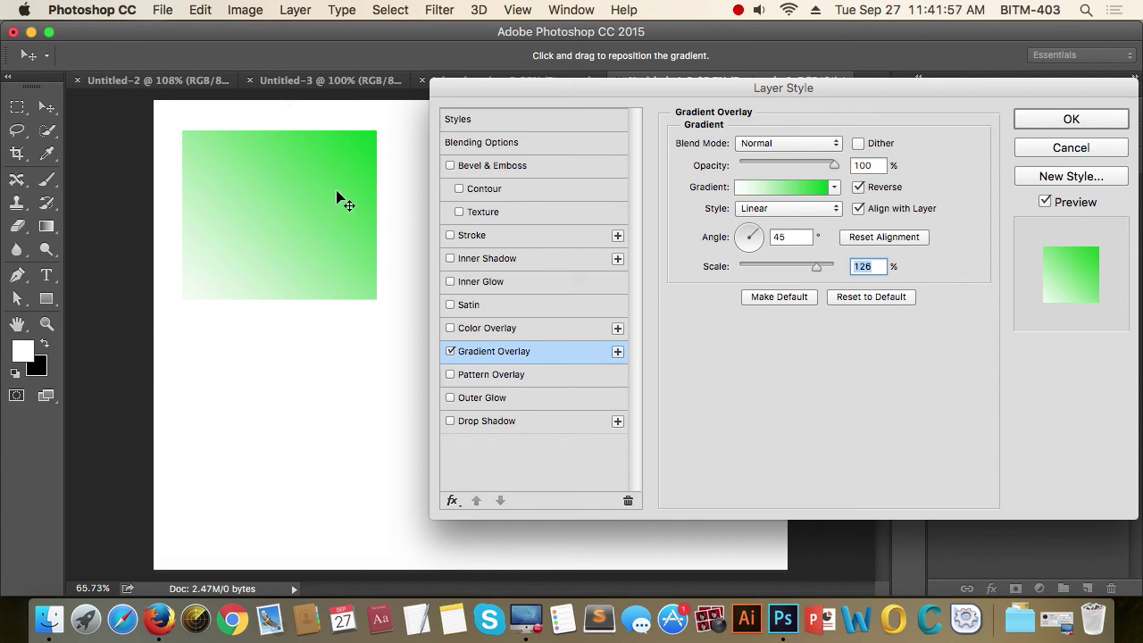
{"action": "mouse_move", "coordinate": [816, 267]}
{"action": "left_mouse_down"}
{"action": "mouse_move", "coordinate": [837, 268]}
{"action": "mouse_move", "coordinate": [735, 265]}
{"action": "mouse_move", "coordinate": [800, 270]}
{"action": "left_mouse_up"}
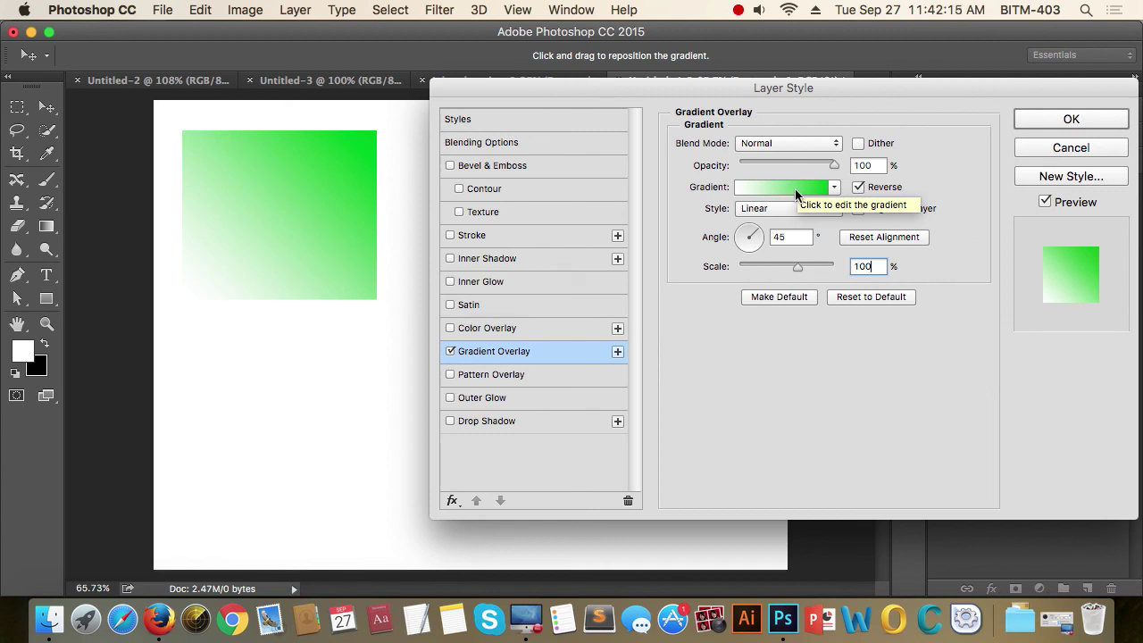
{"action": "left_click", "coordinate": [784, 190]}
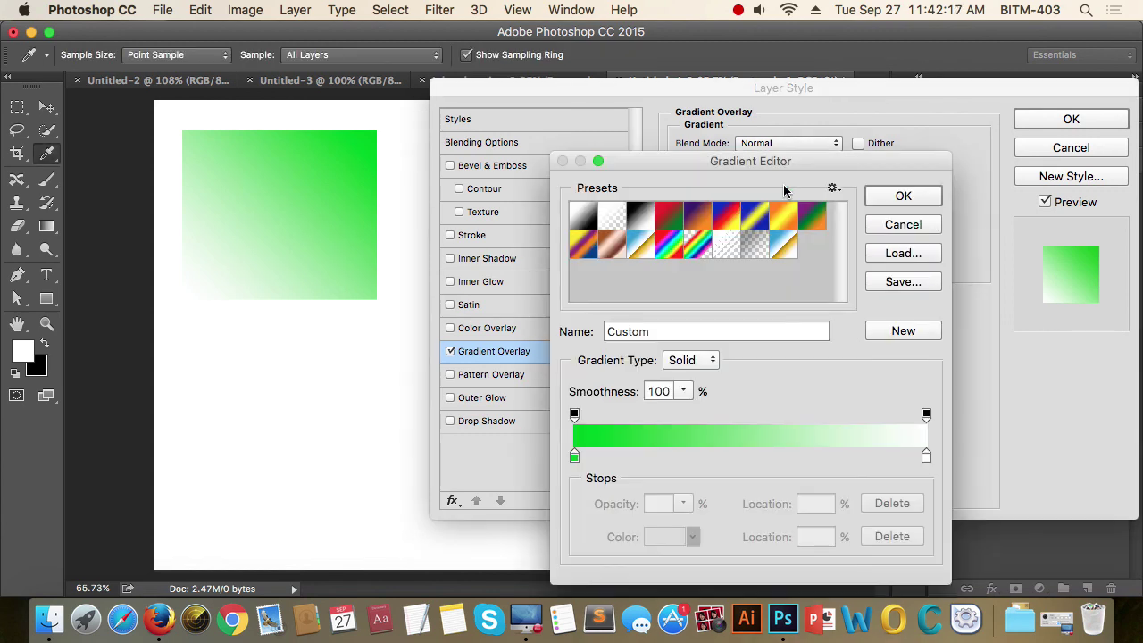
{"action": "left_click_drag", "start_coordinate": [815, 164], "coordinate": [906, 97]}
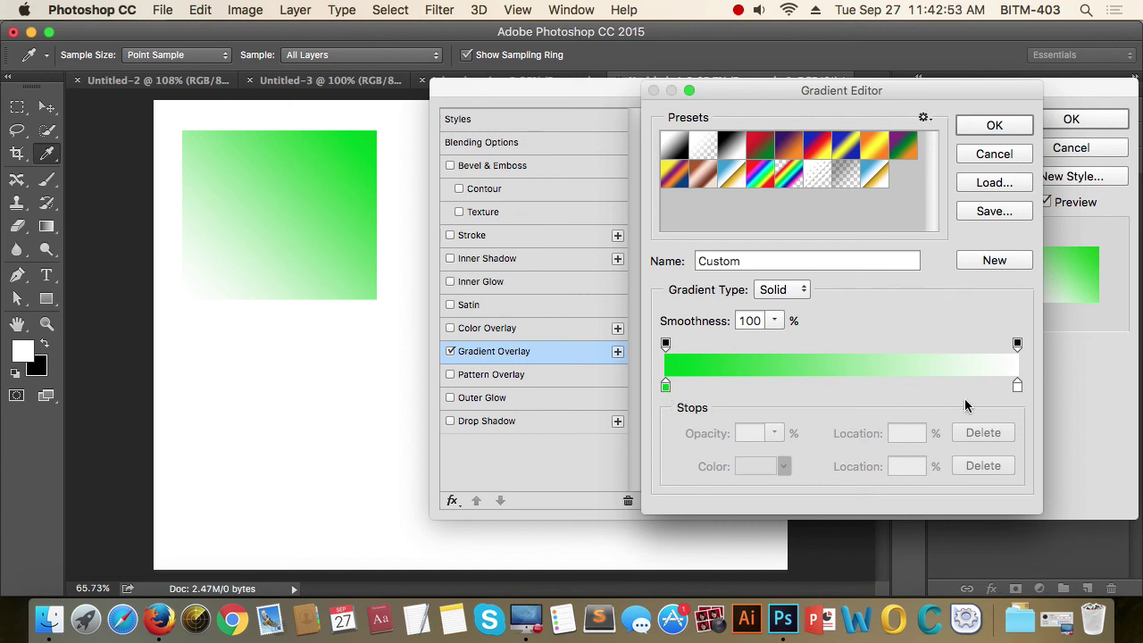
{"action": "left_click", "coordinate": [1017, 388]}
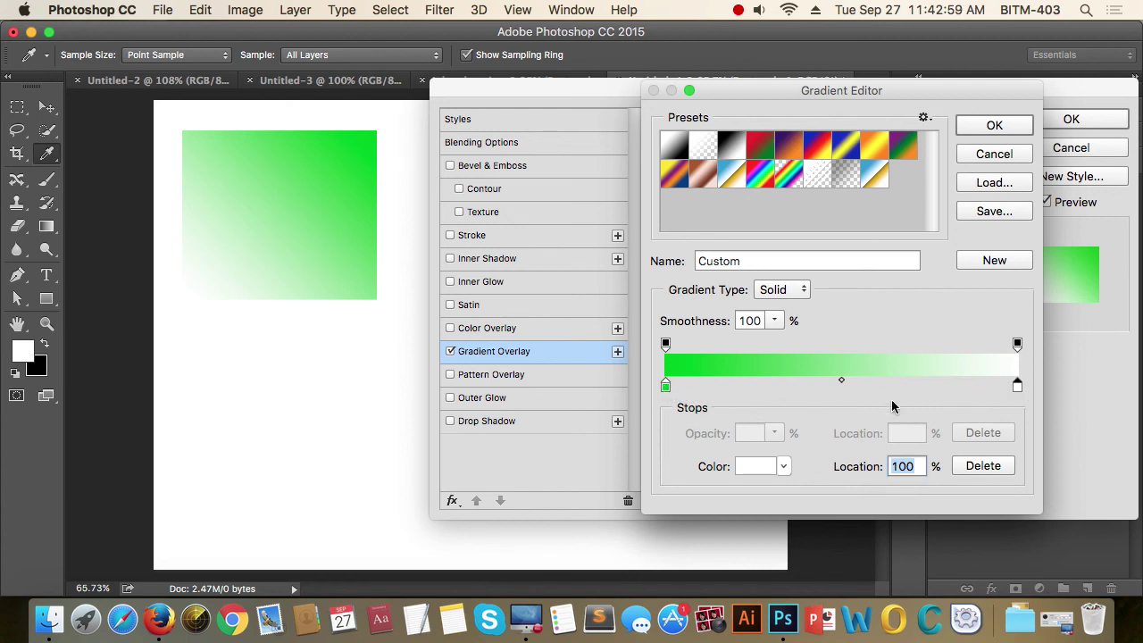
- Recolour the gradient's left colour stop to a bright yellow-green
{"action": "double_click", "coordinate": [665, 387]}
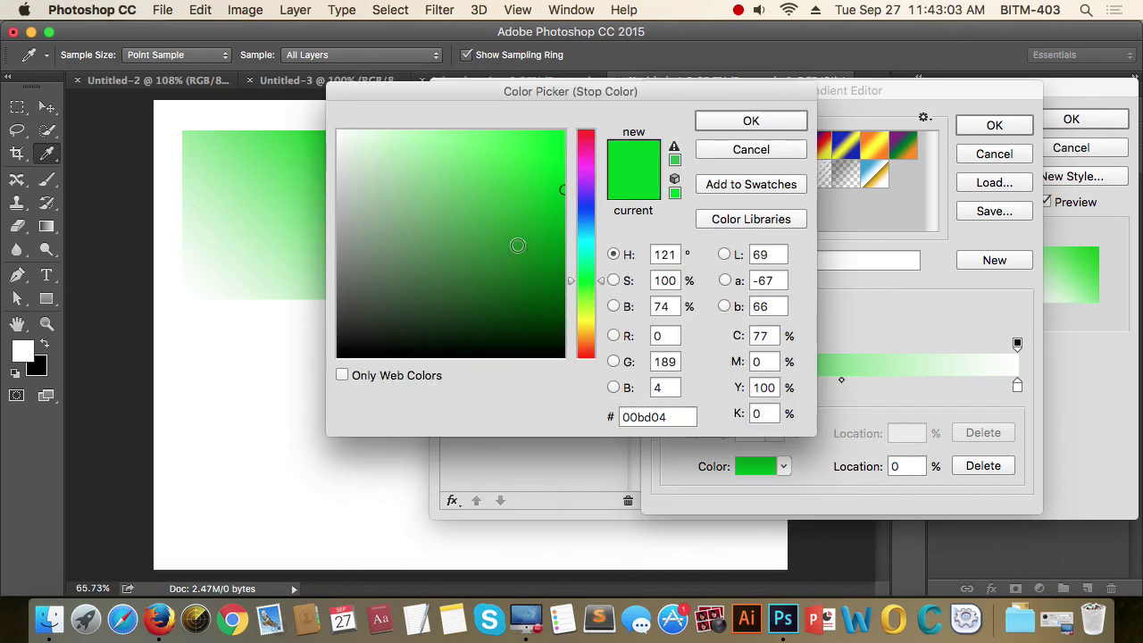
{"action": "left_click", "coordinate": [520, 311]}
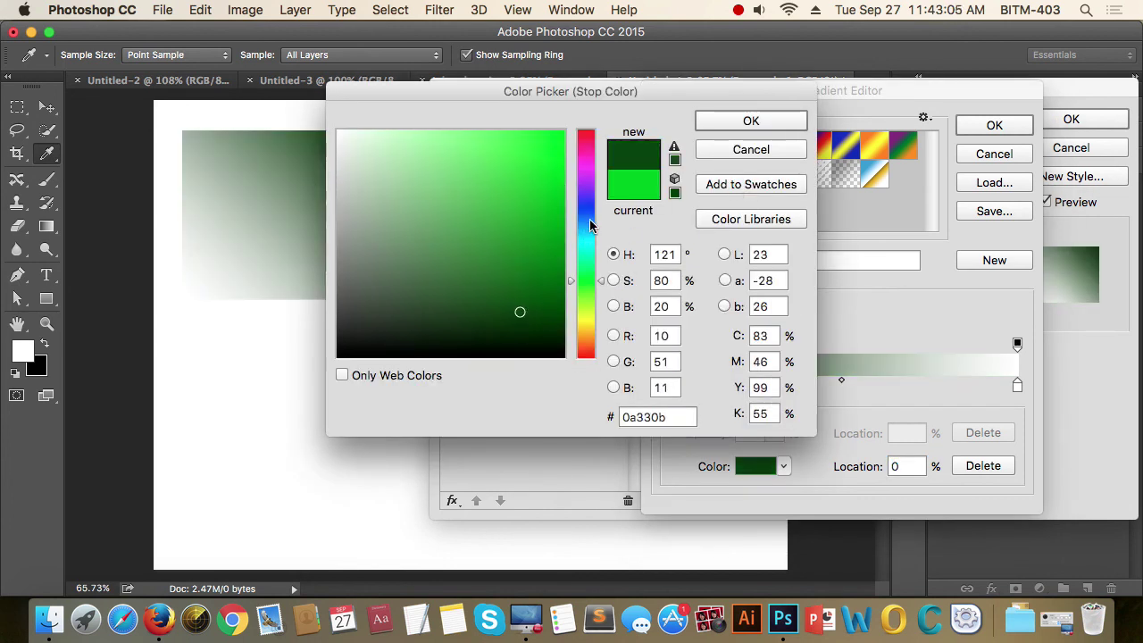
{"action": "left_click", "coordinate": [586, 148]}
{"action": "left_click", "coordinate": [584, 312]}
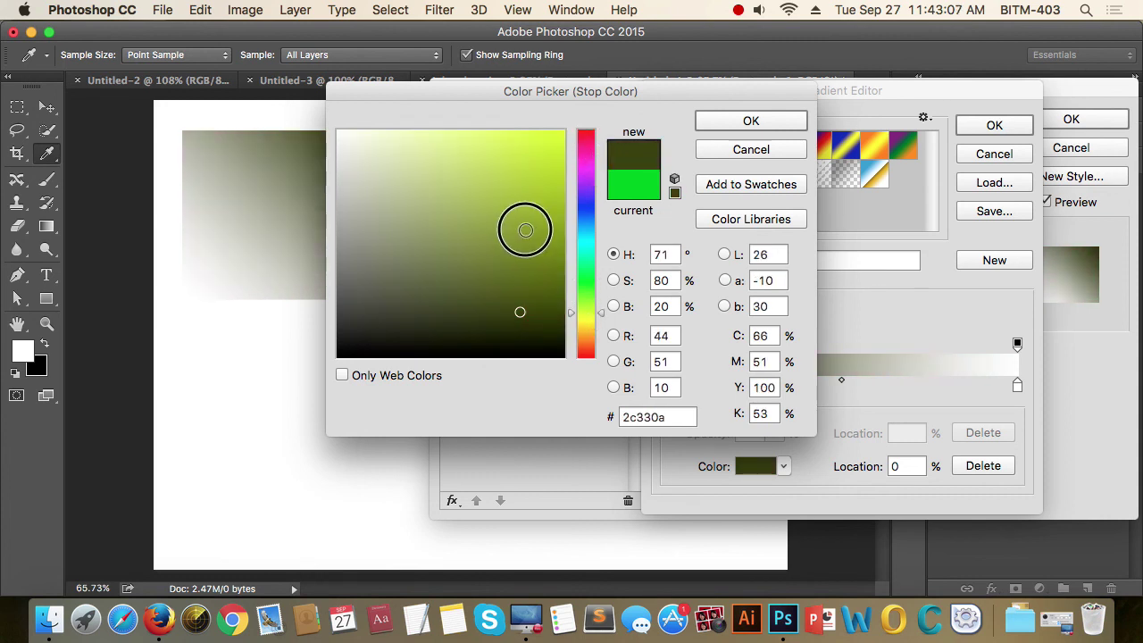
{"action": "left_click", "coordinate": [554, 169]}
{"action": "left_click", "coordinate": [750, 121]}
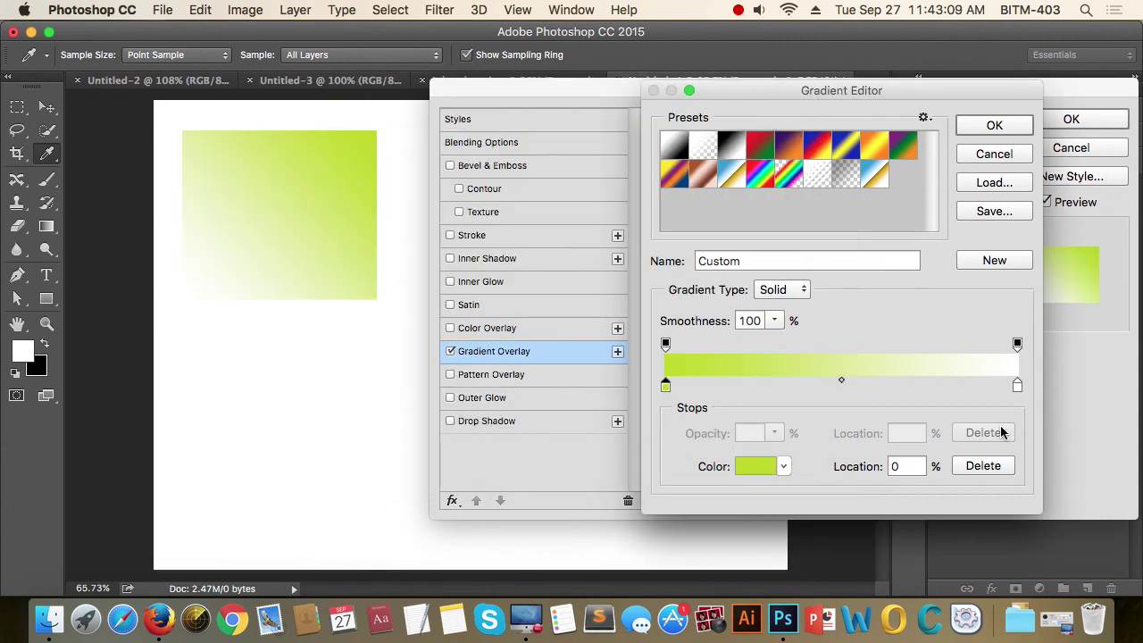
- Change the right-hand colour stop from white to a very dark red
{"action": "left_click", "coordinate": [1017, 386]}
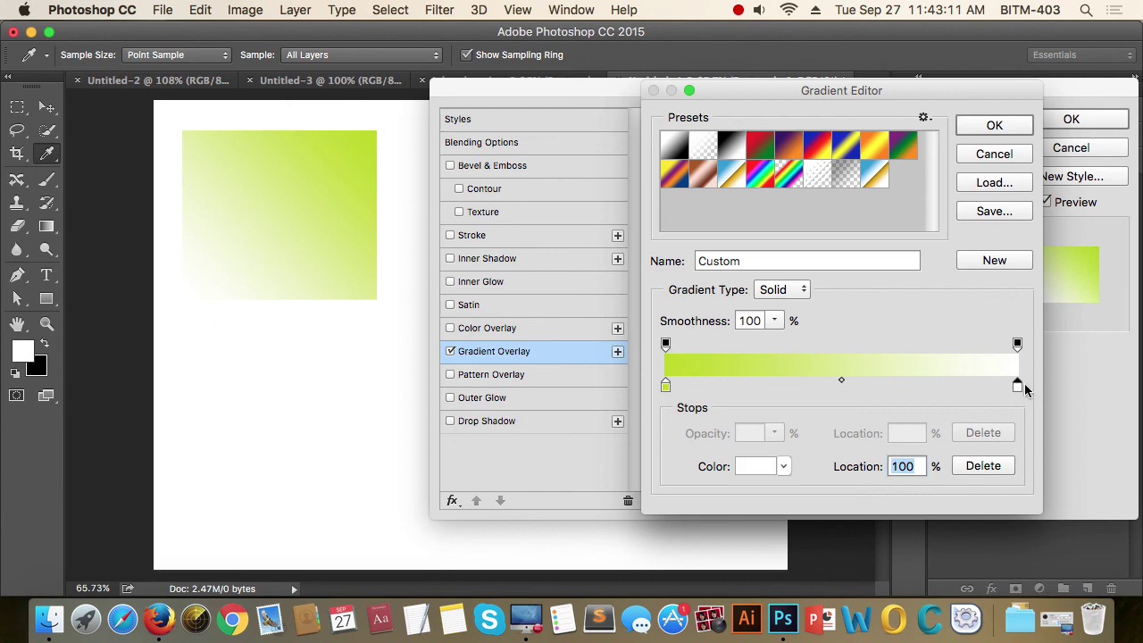
{"action": "double_click", "coordinate": [1017, 386]}
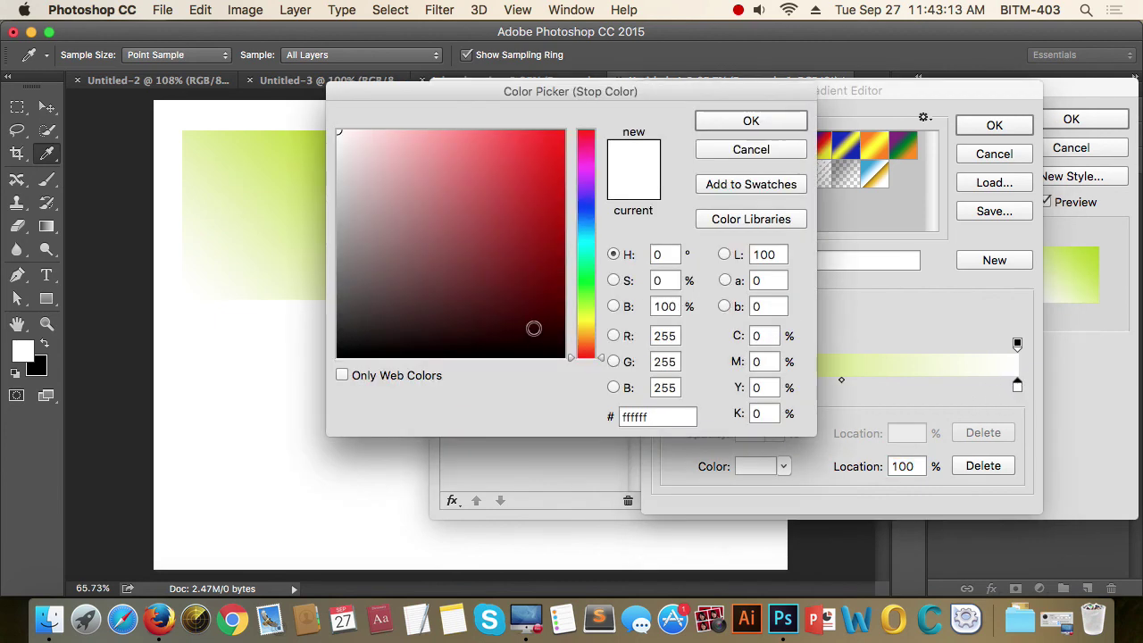
{"action": "left_click_drag", "start_coordinate": [533, 327], "coordinate": [517, 331]}
{"action": "left_click", "coordinate": [750, 122]}
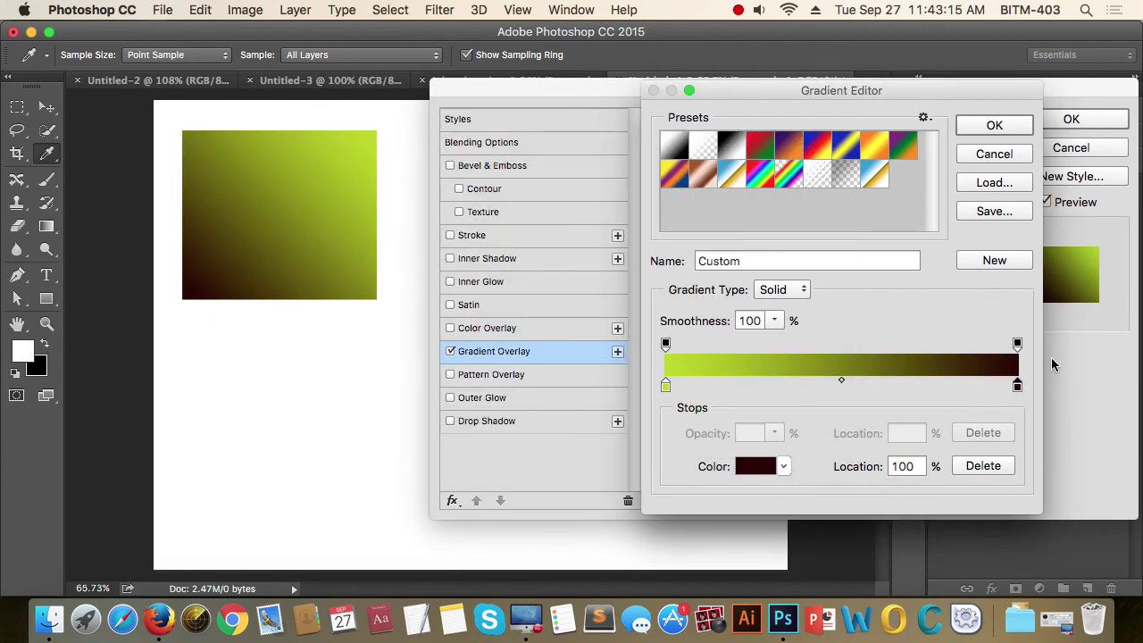
- Lower the right-hand opacity stop to 44%
{"action": "left_click", "coordinate": [1017, 344]}
{"action": "left_click", "coordinate": [666, 344]}
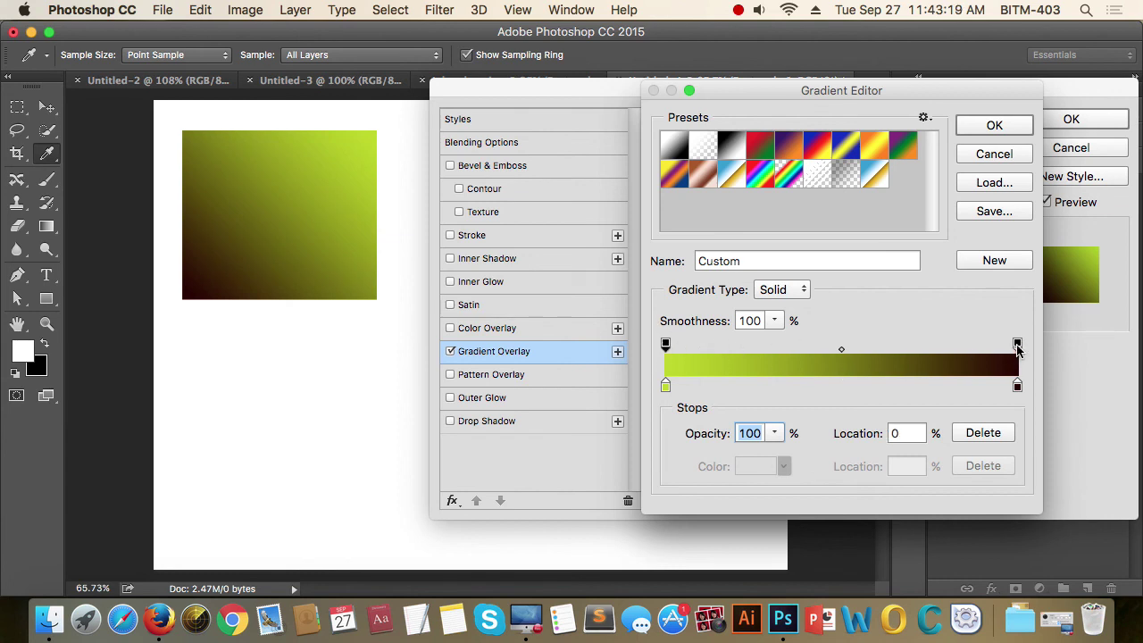
{"action": "left_click", "coordinate": [1017, 347]}
{"action": "left_click", "coordinate": [775, 434]}
{"action": "left_click_drag", "start_coordinate": [729, 459], "coordinate": [726, 458]}
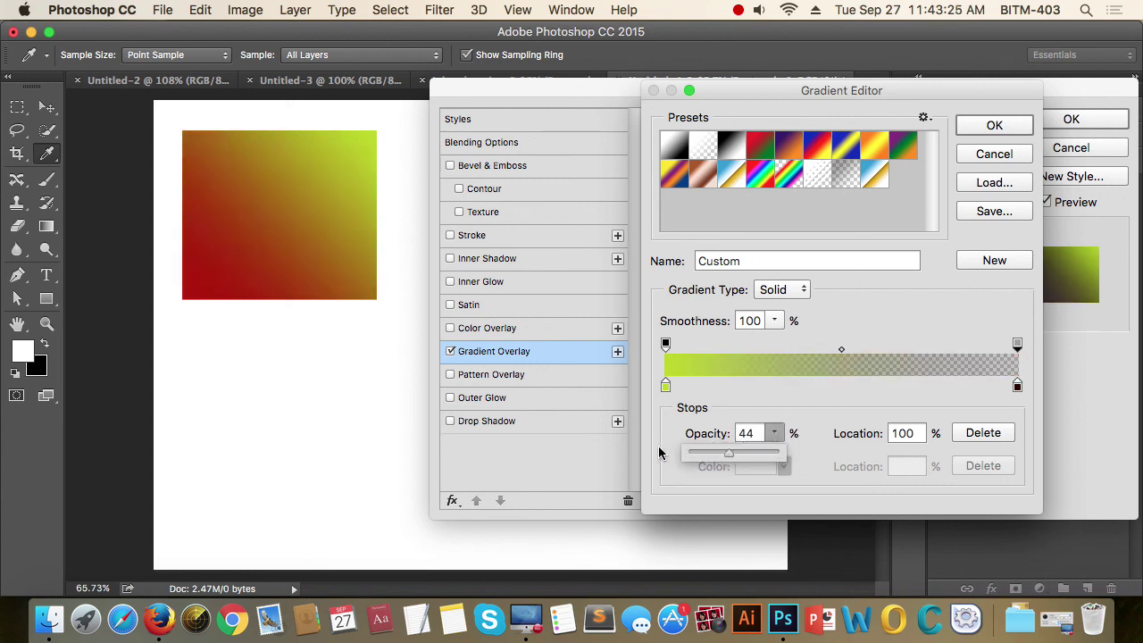
{"action": "left_click", "coordinate": [822, 412]}
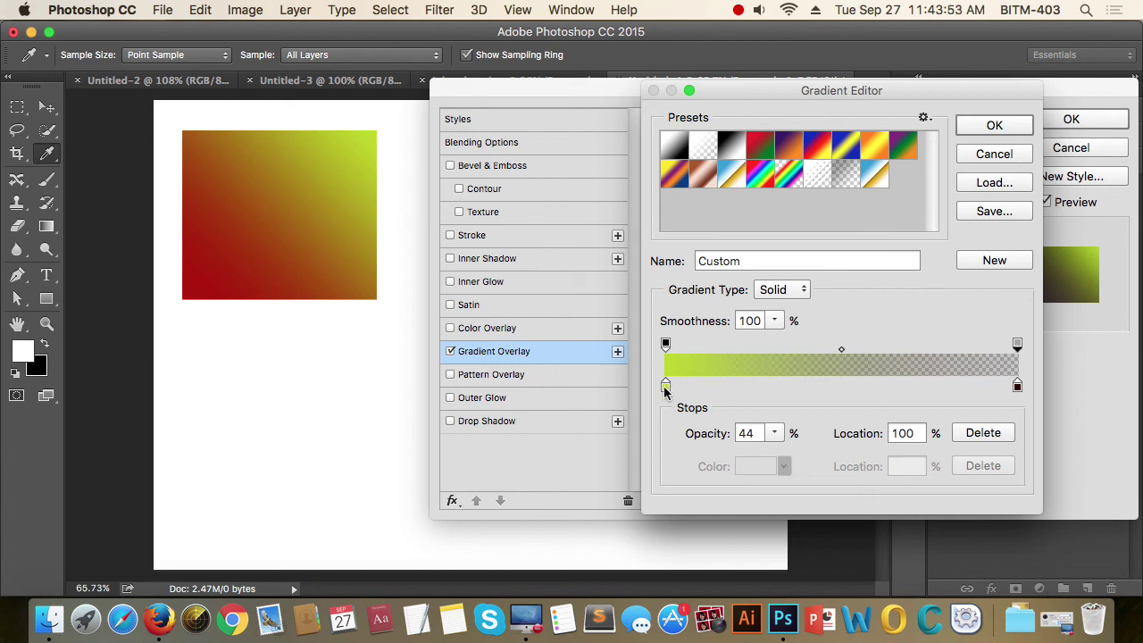
- Move the yellow-green colour stop to location 50 and apply the gradient
{"action": "left_click", "coordinate": [665, 386]}
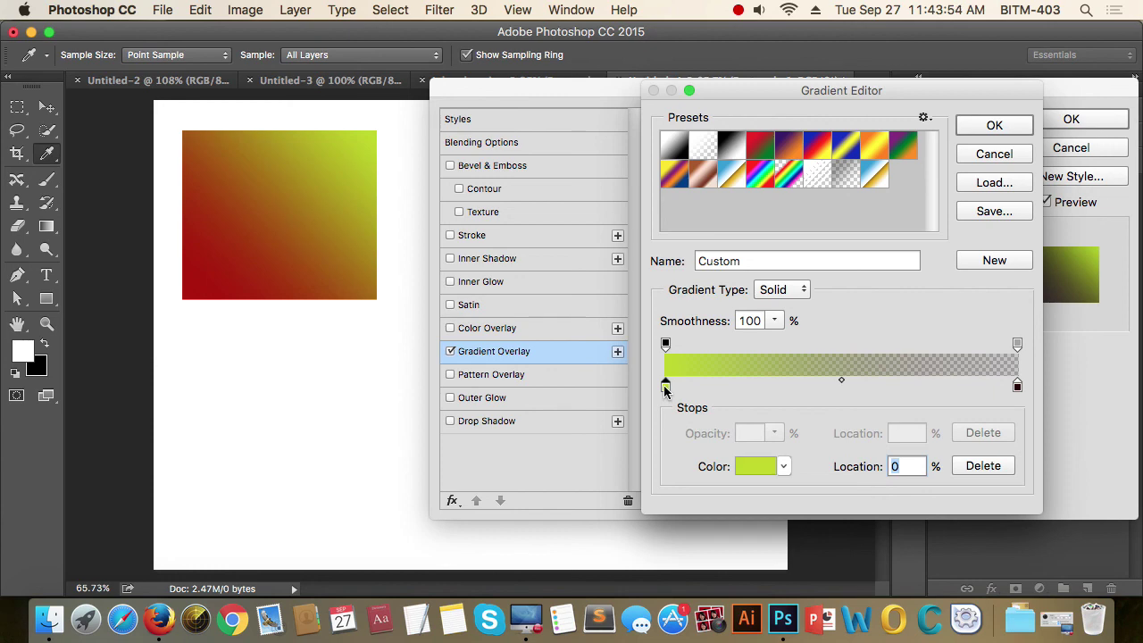
{"action": "left_click", "coordinate": [763, 470]}
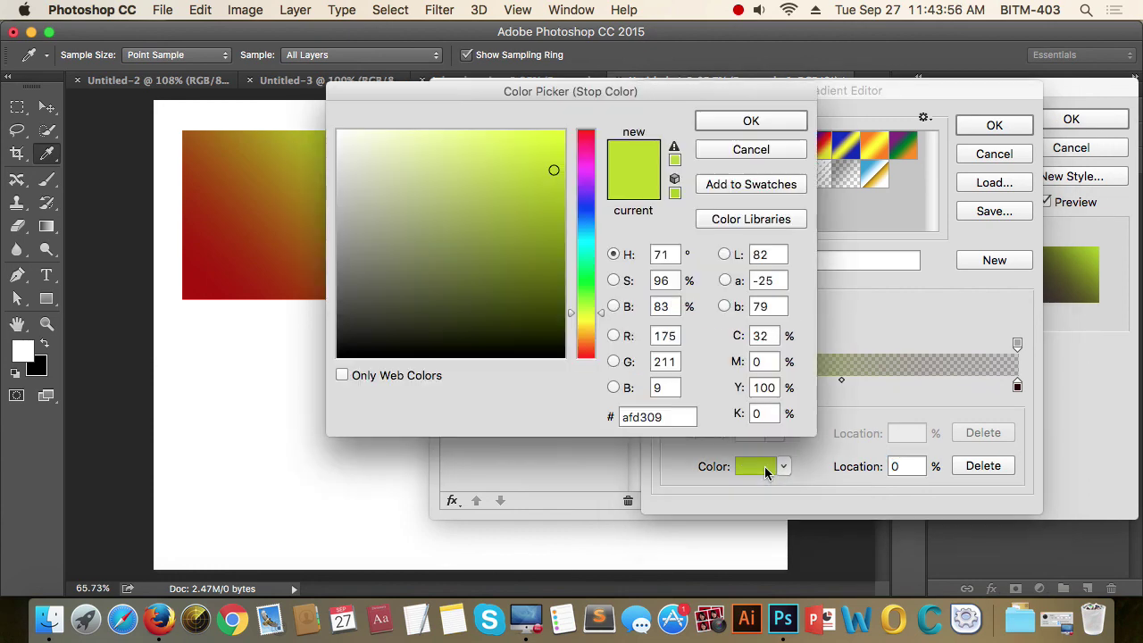
{"action": "left_click", "coordinate": [766, 152]}
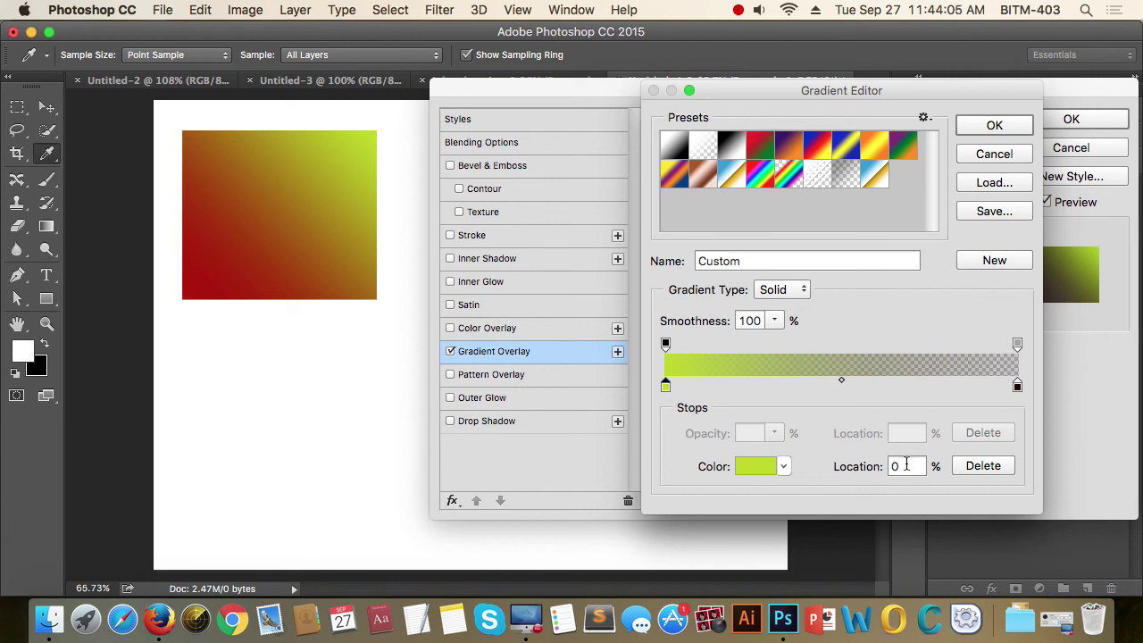
{"action": "left_click", "coordinate": [837, 464]}
{"action": "type", "text": "50"}
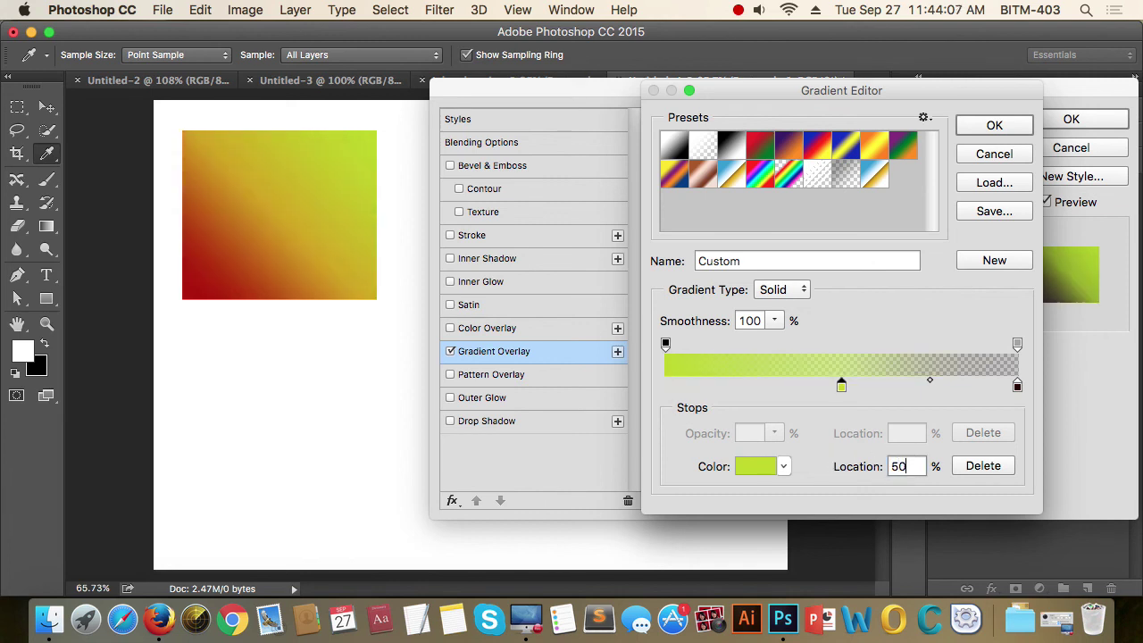
{"action": "key", "text": "Return"}
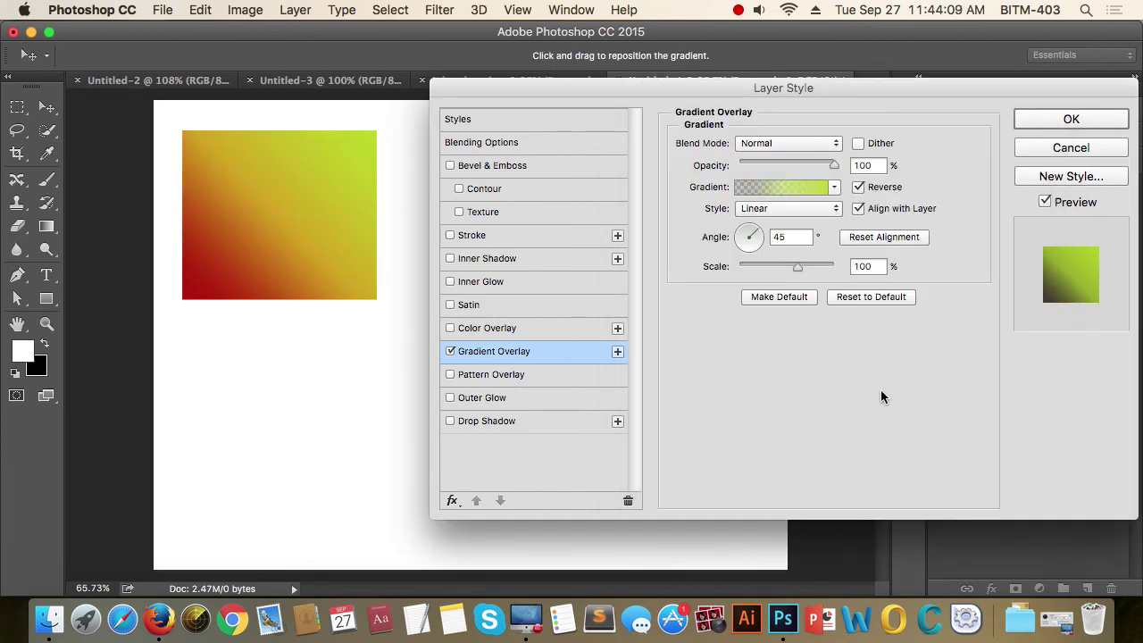
- Try extra yellow-green stops at 27% and 81%, then cancel the edit
{"action": "left_click", "coordinate": [784, 187]}
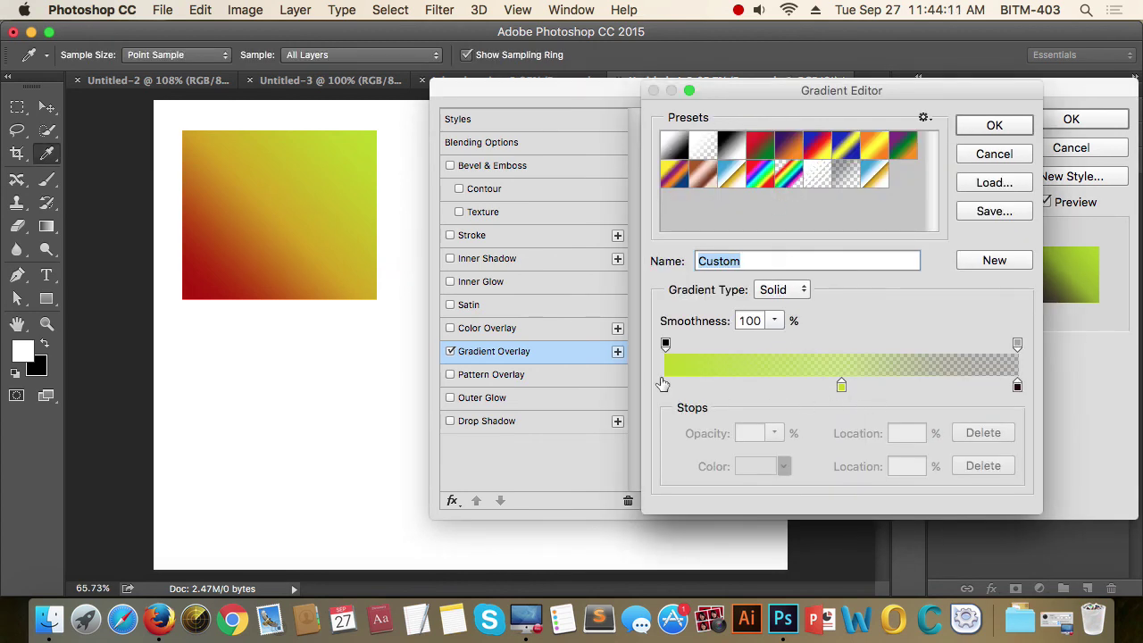
{"action": "left_click", "coordinate": [841, 386]}
{"action": "type", "text": "0"}
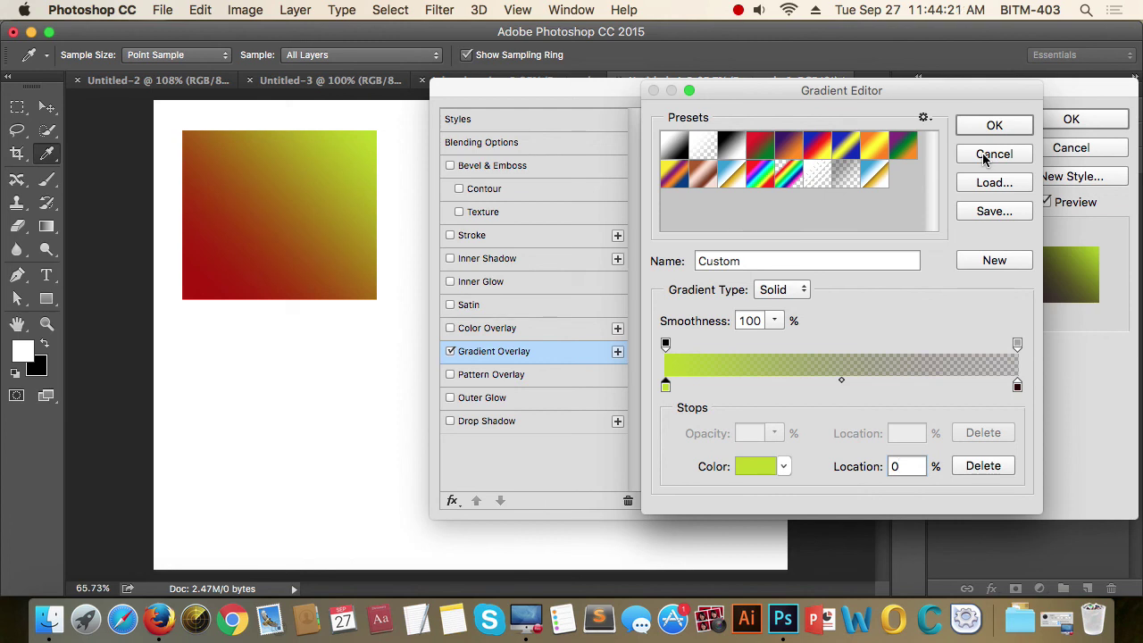
{"action": "left_click", "coordinate": [759, 385]}
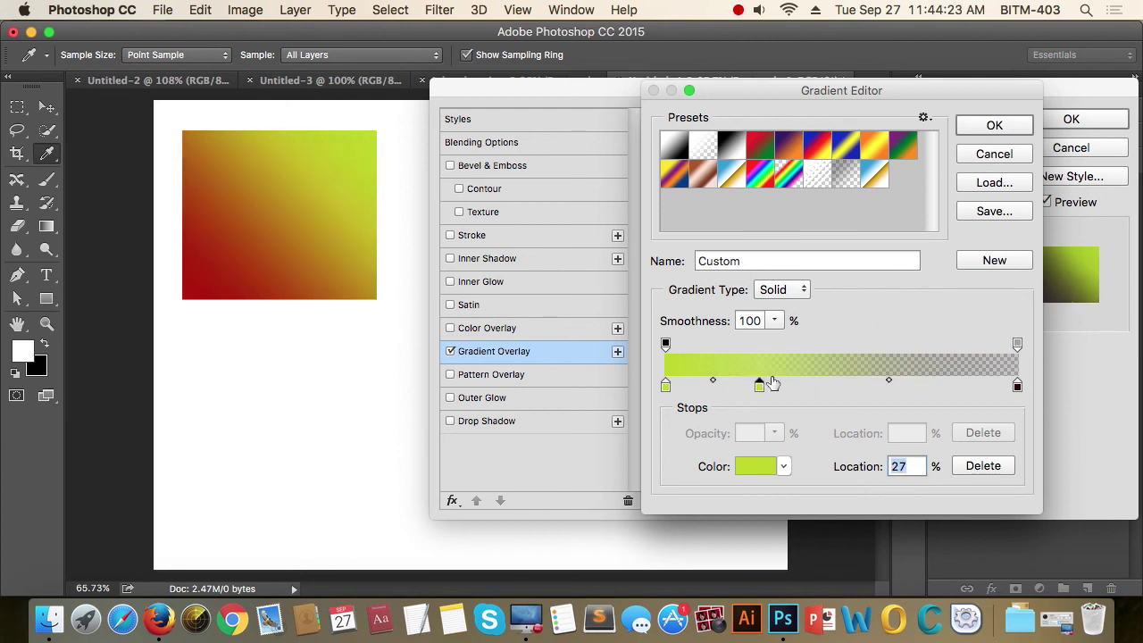
{"action": "left_click", "coordinate": [951, 385]}
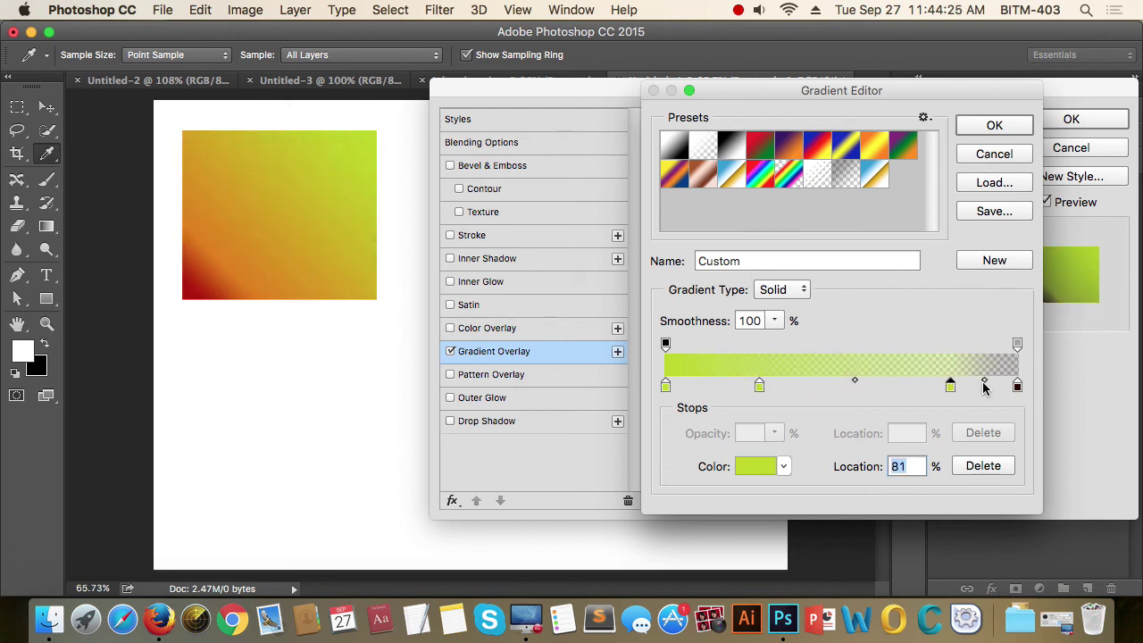
{"action": "left_click", "coordinate": [998, 155]}
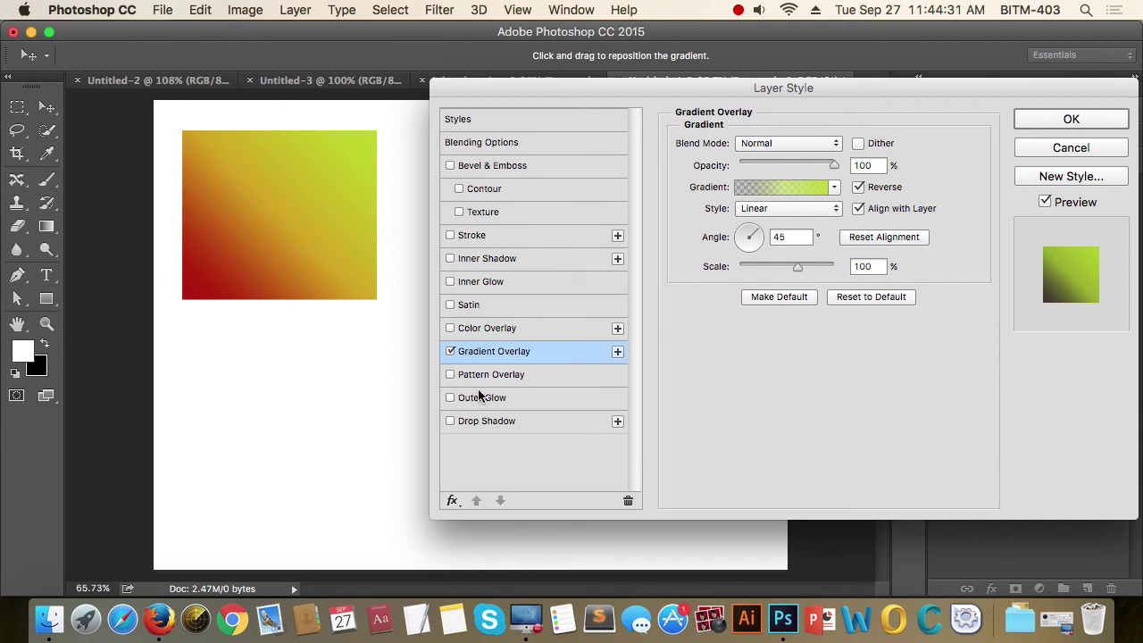
- Swap the gradient overlay for a pattern overlay at 77% opacity
{"action": "left_click", "coordinate": [450, 352]}
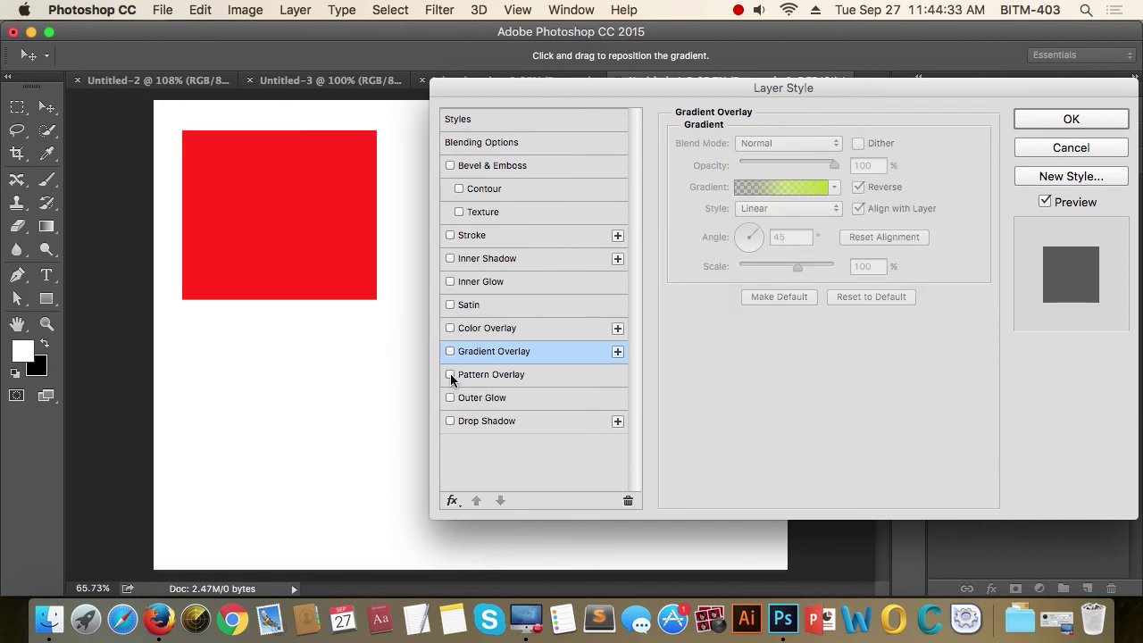
{"action": "left_click", "coordinate": [450, 375]}
{"action": "left_click", "coordinate": [545, 384]}
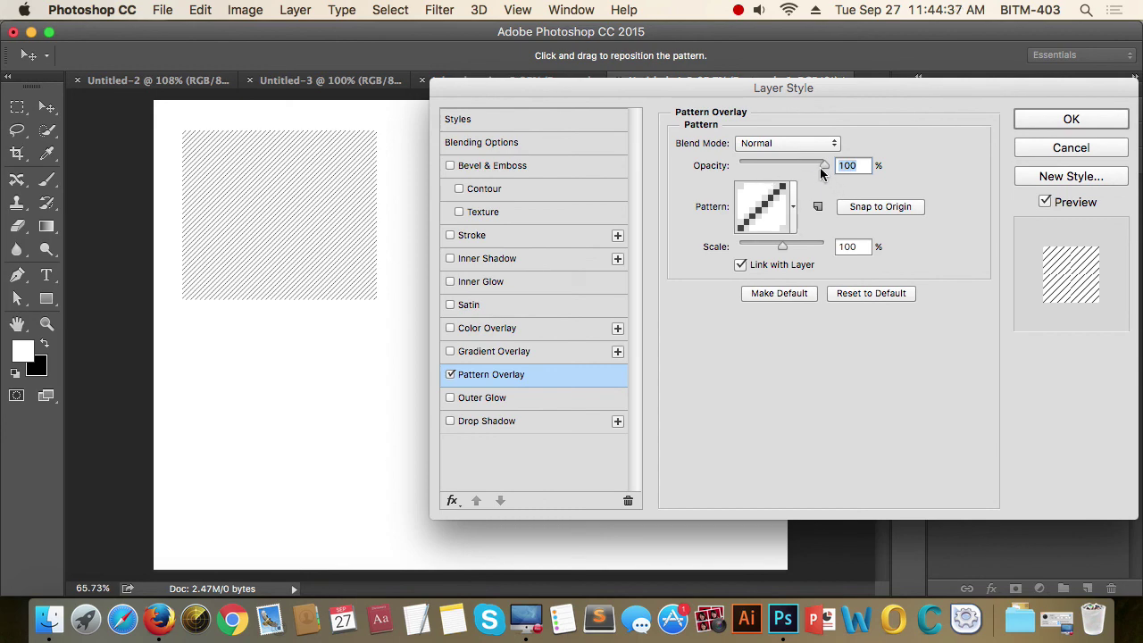
{"action": "mouse_move", "coordinate": [823, 165]}
{"action": "left_mouse_down"}
{"action": "mouse_move", "coordinate": [778, 160]}
{"action": "mouse_move", "coordinate": [822, 173]}
{"action": "mouse_move", "coordinate": [750, 179]}
{"action": "mouse_move", "coordinate": [773, 166]}
{"action": "mouse_move", "coordinate": [849, 170]}
{"action": "left_mouse_up"}
- Preview dot, noise, concentric-square, vertical-line, wavy and diagonal-line patterns on the rectangle
{"action": "left_click", "coordinate": [791, 208]}
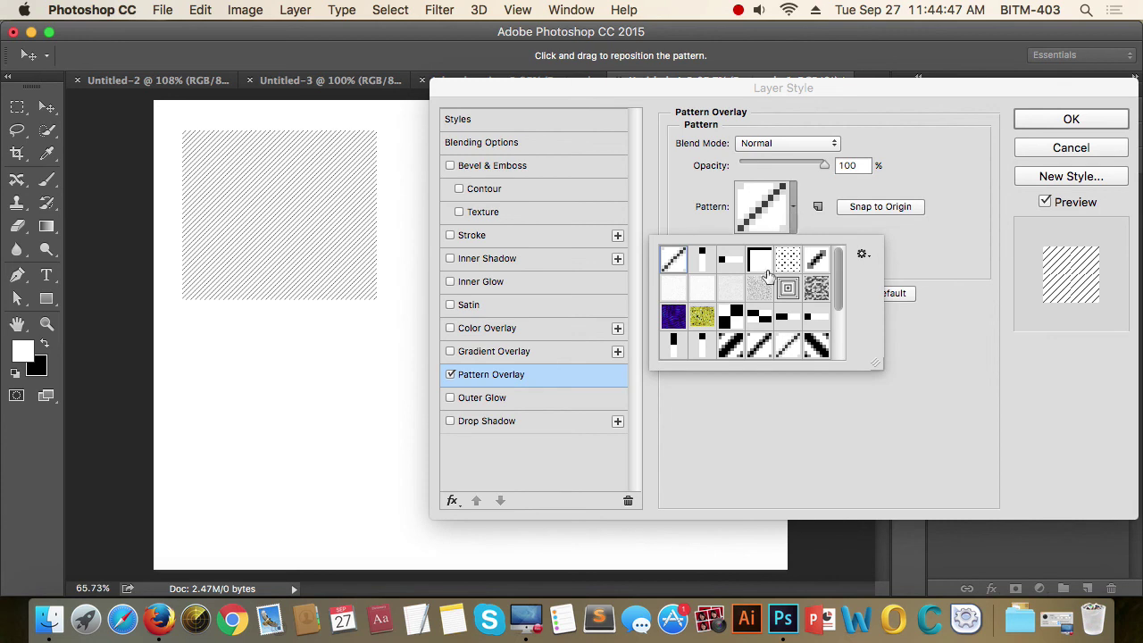
{"action": "scroll", "coordinate": [765, 293], "scroll_direction": "down", "scroll_amount": 1}
{"action": "scroll", "coordinate": [765, 293], "scroll_direction": "down", "scroll_amount": 1}
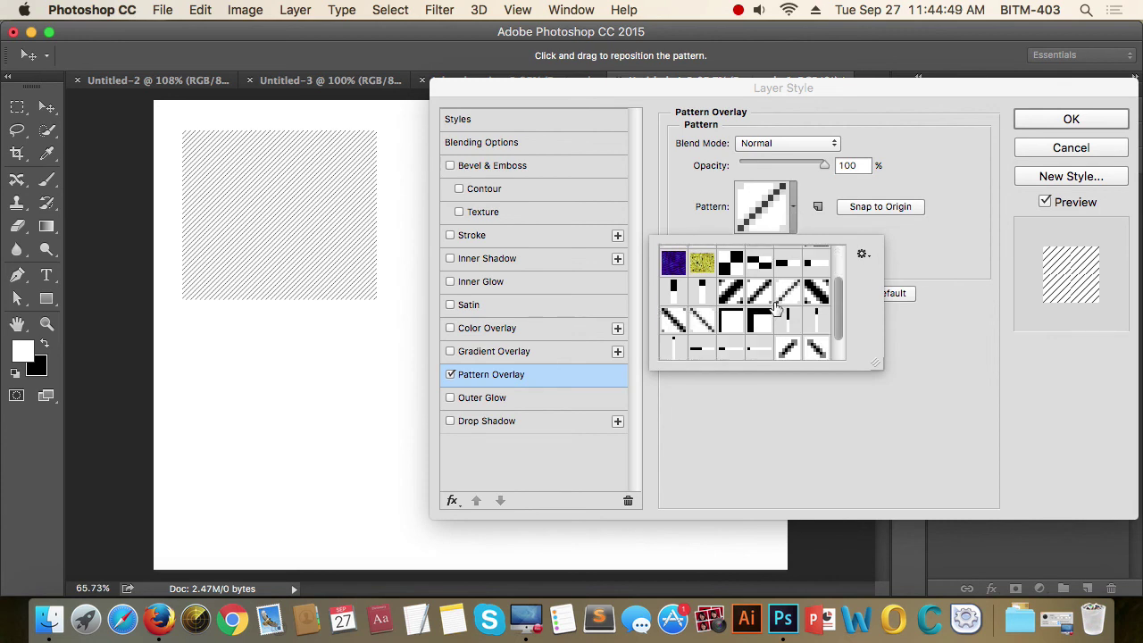
{"action": "scroll", "coordinate": [768, 290], "scroll_direction": "up", "scroll_amount": 2}
{"action": "left_click", "coordinate": [789, 261]}
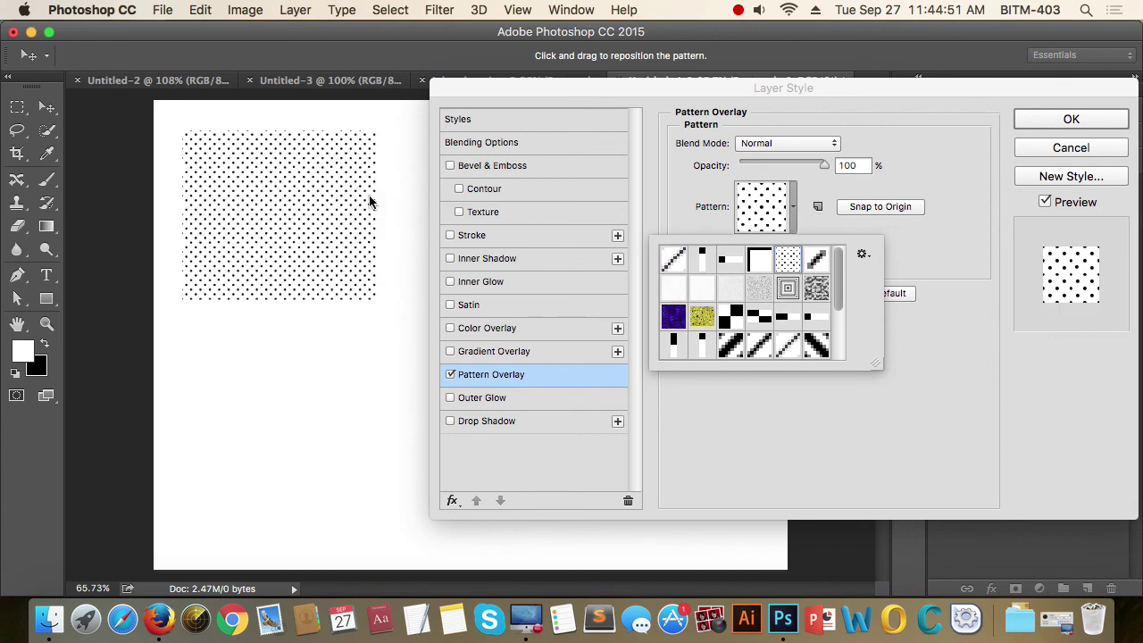
{"action": "left_click", "coordinate": [673, 287]}
{"action": "left_click", "coordinate": [731, 292]}
{"action": "left_click", "coordinate": [789, 287]}
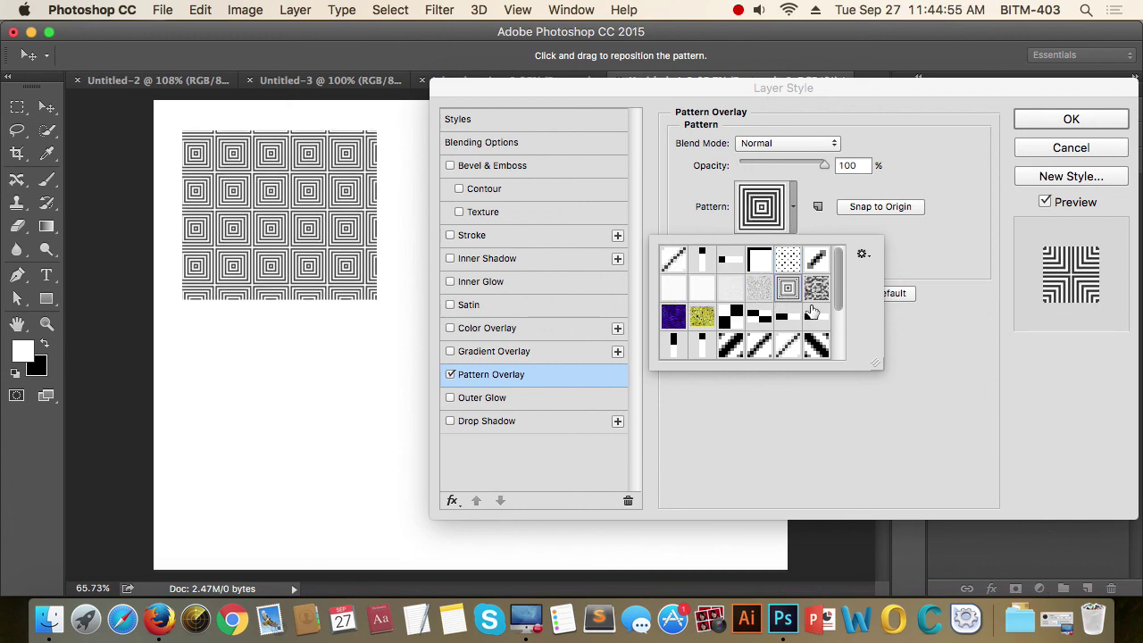
{"action": "left_click", "coordinate": [814, 288]}
{"action": "left_click", "coordinate": [765, 327]}
{"action": "left_click", "coordinate": [730, 316]}
{"action": "left_click", "coordinate": [673, 316]}
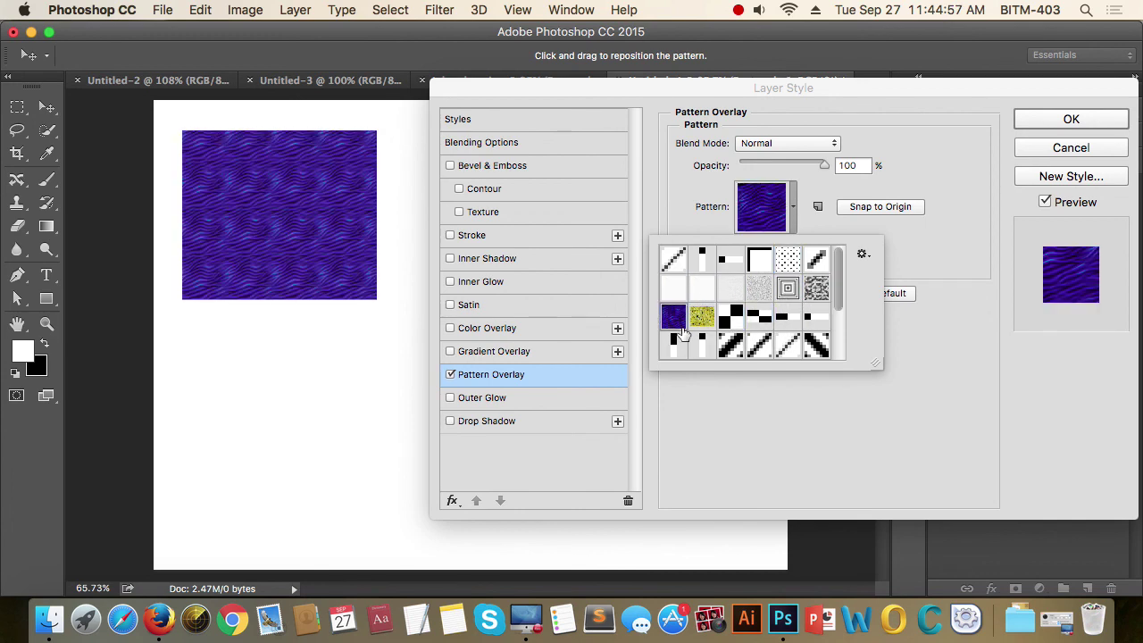
{"action": "left_click", "coordinate": [732, 344]}
{"action": "left_click", "coordinate": [761, 345]}
- Try diamond, dot and line patterns, then settle on the back-slash diagonal dash pattern
{"action": "scroll", "coordinate": [804, 339], "scroll_direction": "down", "scroll_amount": 1}
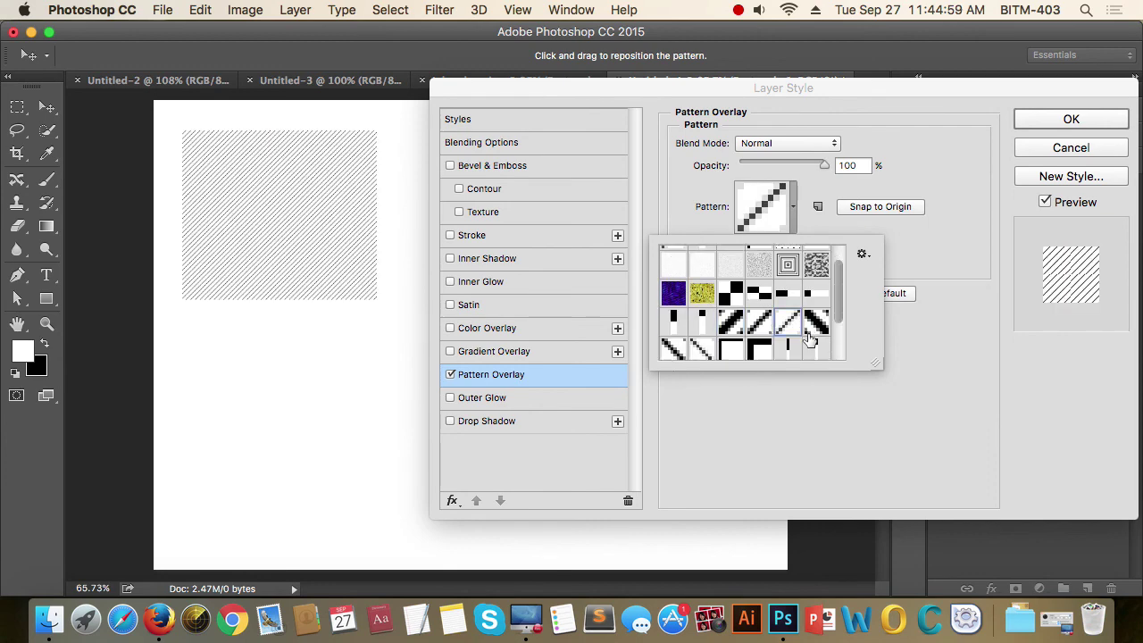
{"action": "scroll", "coordinate": [803, 330], "scroll_direction": "down", "scroll_amount": 2}
{"action": "left_click", "coordinate": [815, 320]}
{"action": "left_click", "coordinate": [761, 346]}
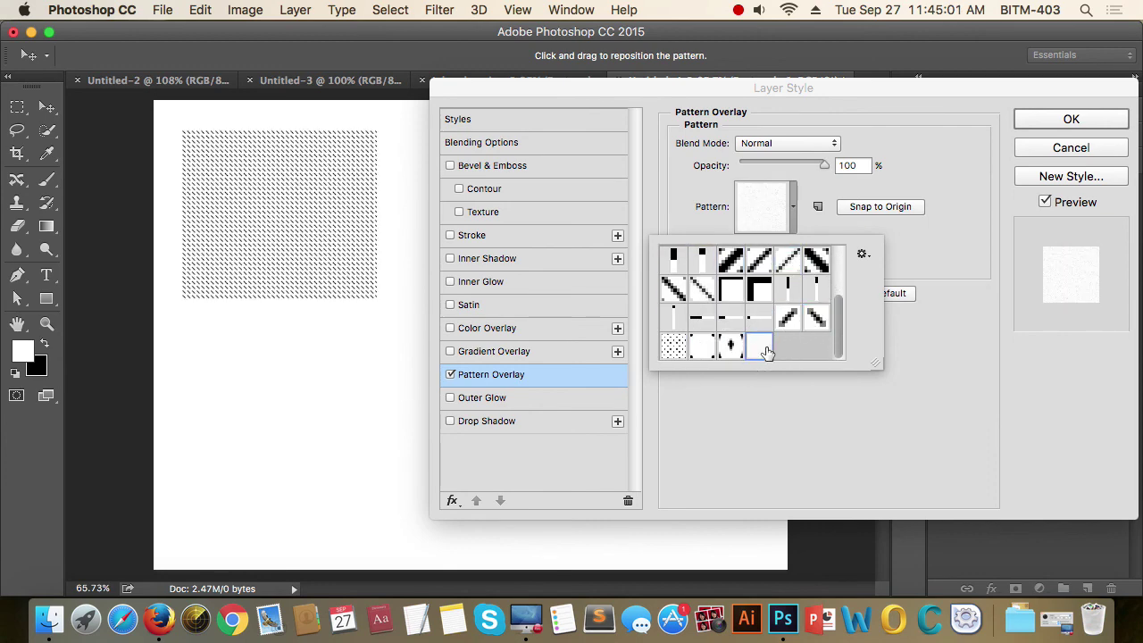
{"action": "left_click", "coordinate": [732, 347]}
{"action": "left_click", "coordinate": [702, 346]}
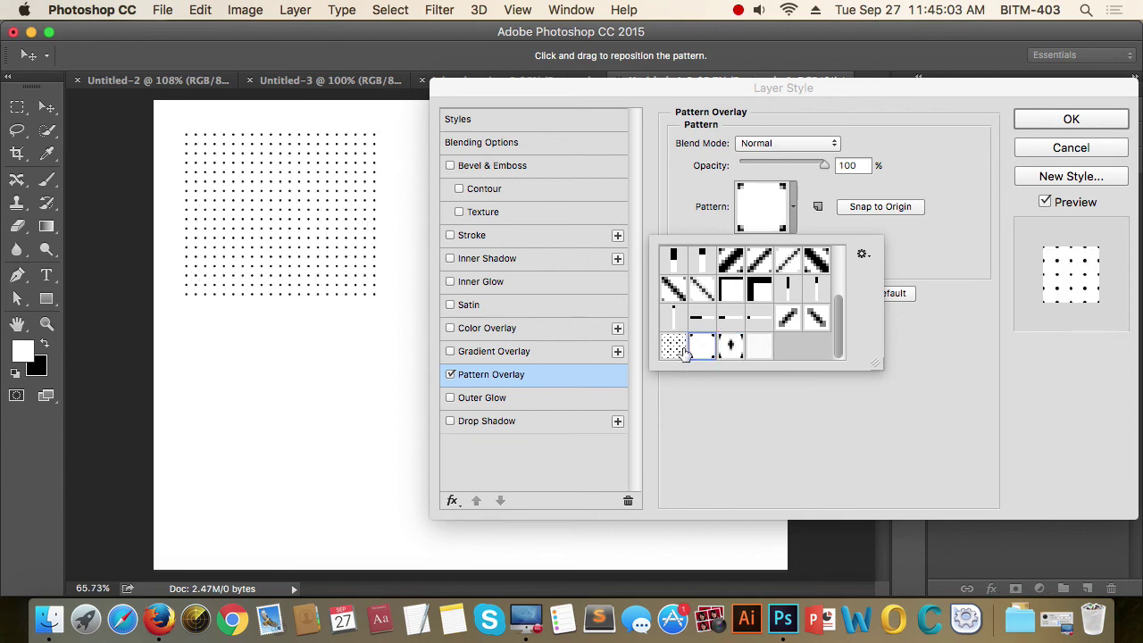
{"action": "left_click", "coordinate": [673, 347]}
{"action": "left_click", "coordinate": [674, 318]}
{"action": "left_click", "coordinate": [703, 320]}
{"action": "left_click", "coordinate": [732, 322]}
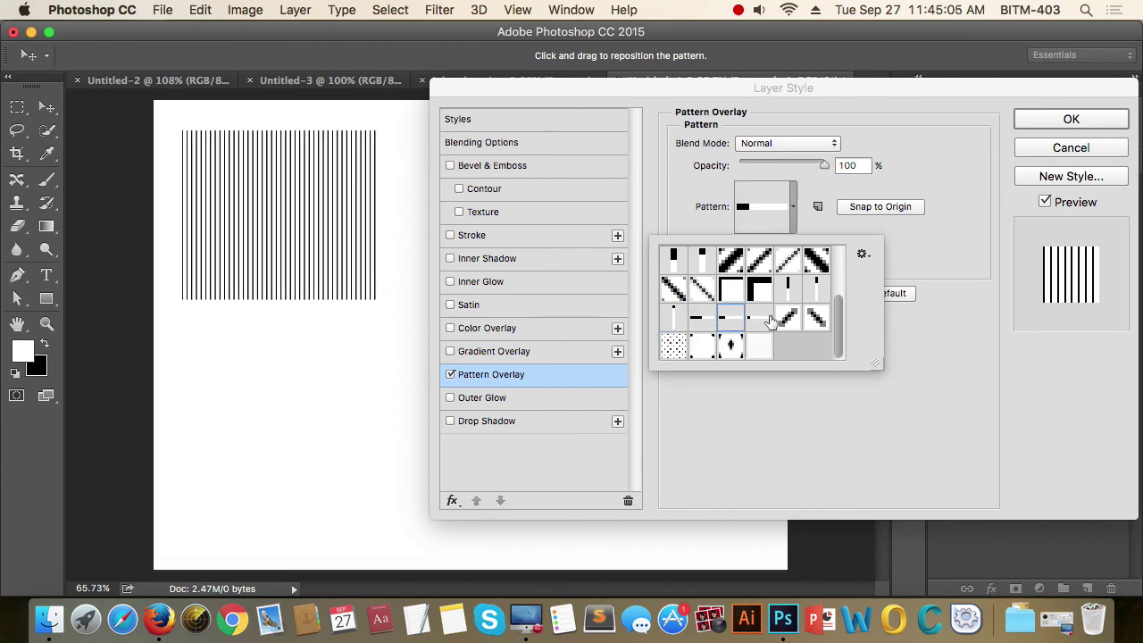
{"action": "left_click", "coordinate": [764, 322]}
{"action": "left_click", "coordinate": [790, 322]}
{"action": "left_click", "coordinate": [810, 319]}
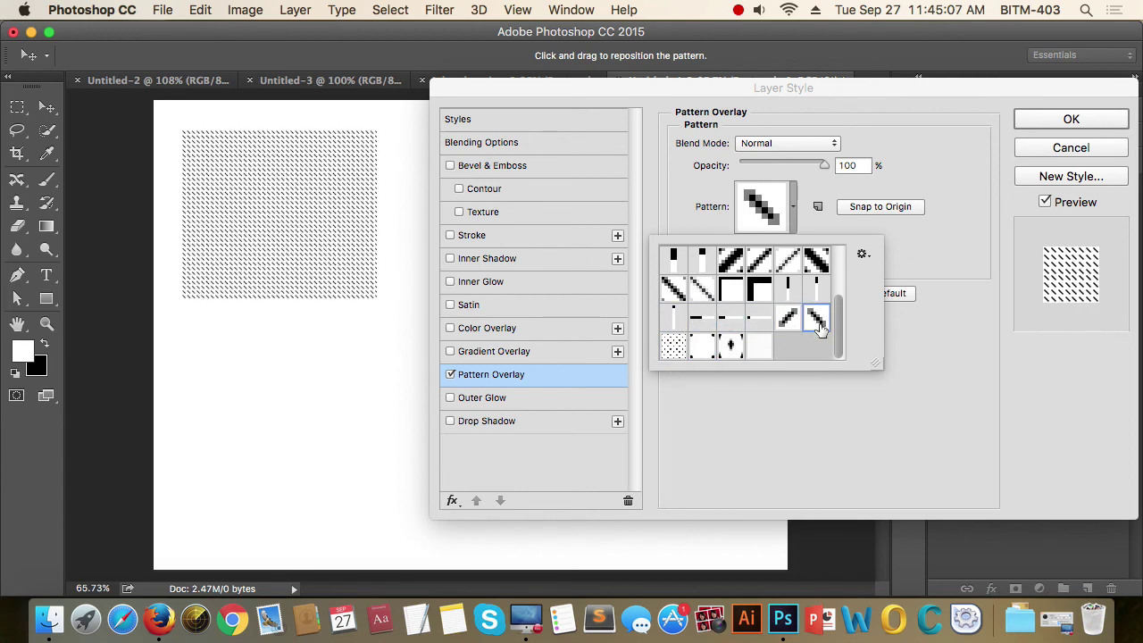
{"action": "left_click", "coordinate": [863, 255]}
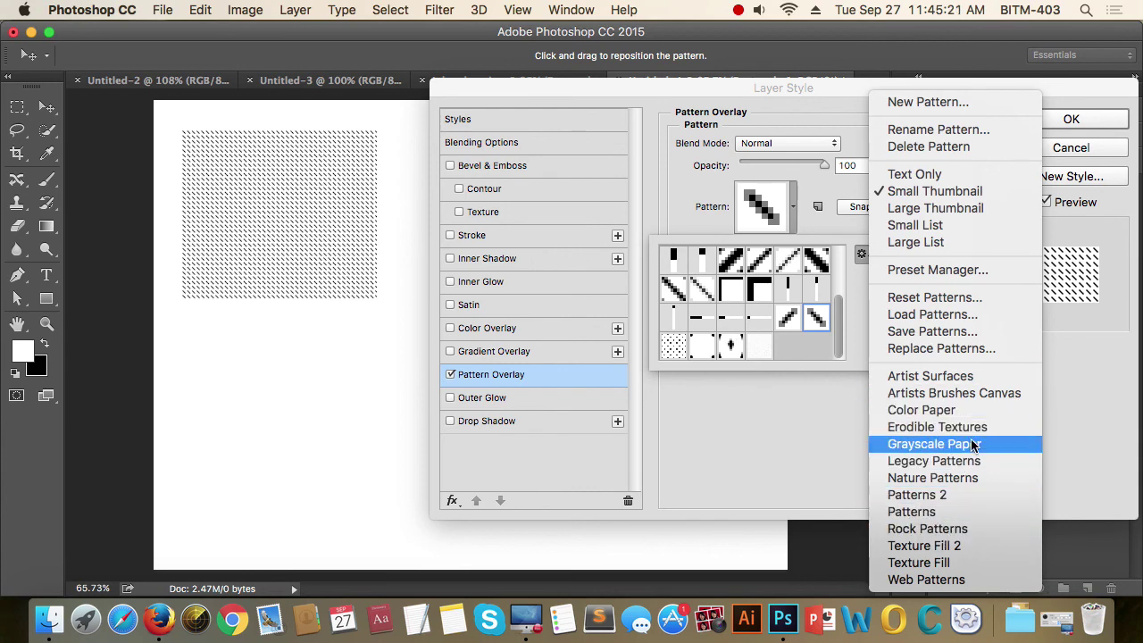
- Append the Rock Patterns set to the existing pattern library
{"action": "left_click", "coordinate": [926, 528]}
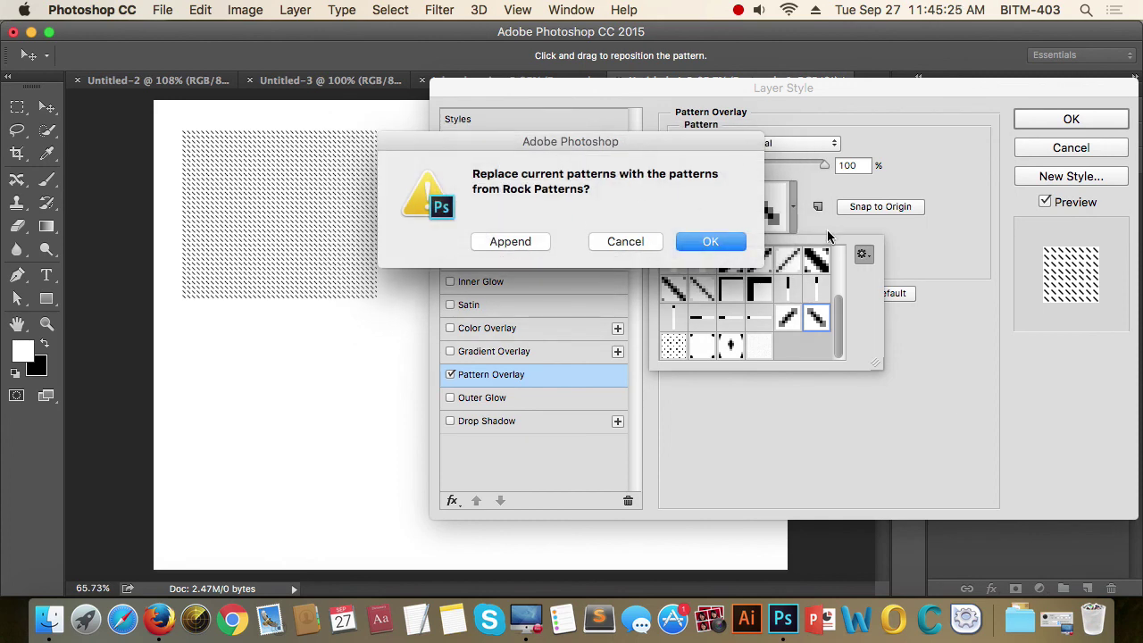
{"action": "left_click", "coordinate": [526, 242]}
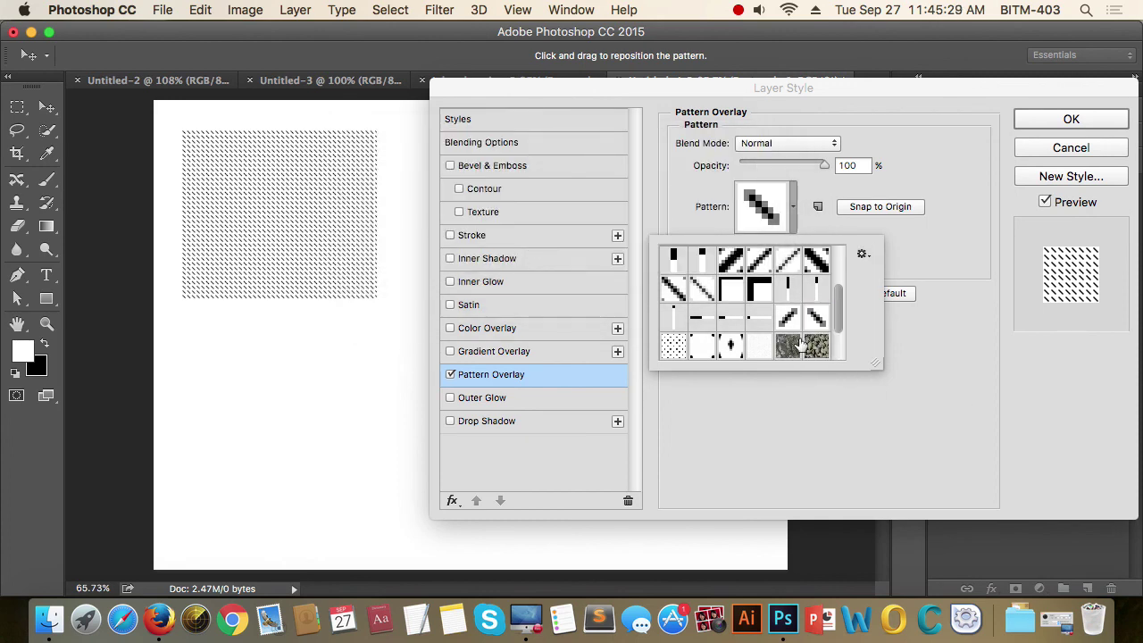
{"action": "scroll", "coordinate": [801, 323], "scroll_direction": "down", "scroll_amount": 1}
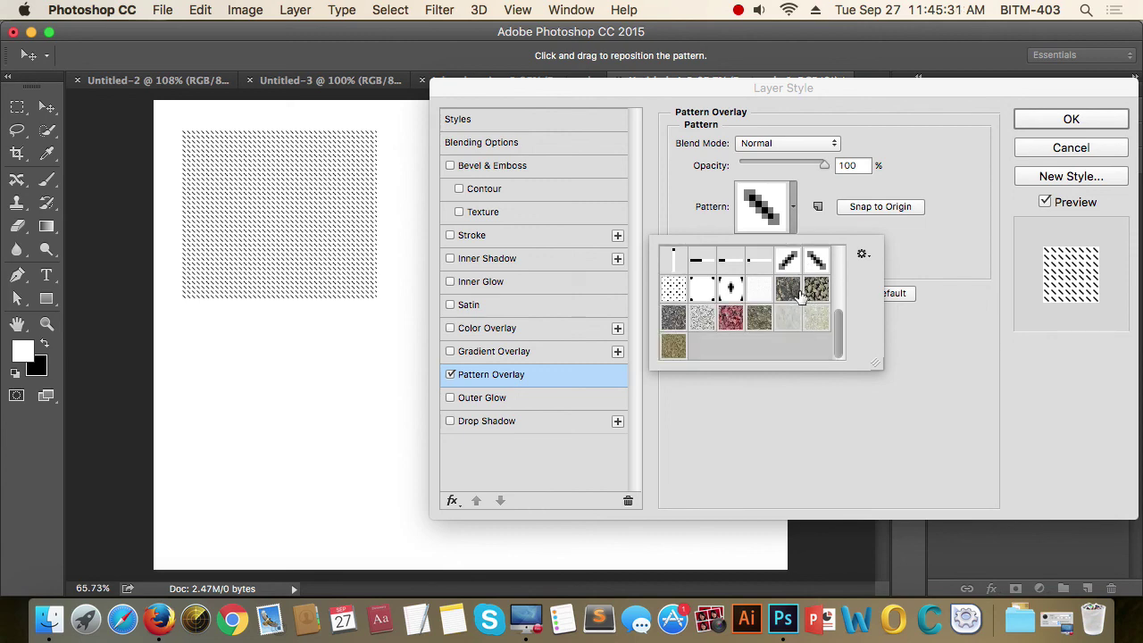
- Preview stone, pebble, olive and pink rock textures, then apply the golden gravel one
{"action": "left_click", "coordinate": [798, 293]}
{"action": "left_click", "coordinate": [815, 293]}
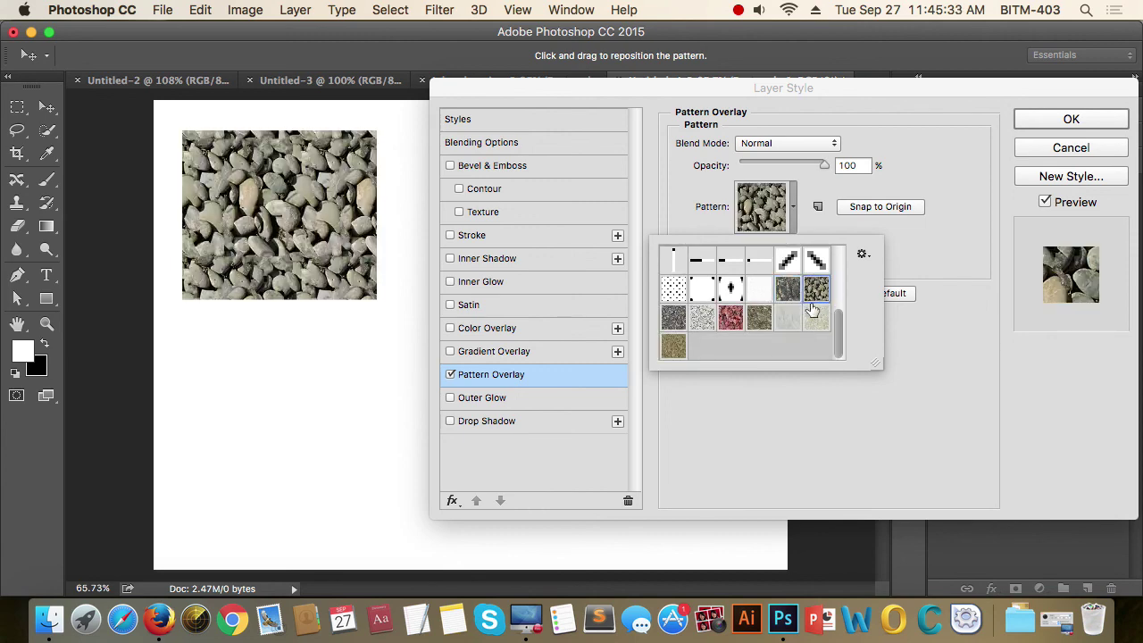
{"action": "left_click", "coordinate": [805, 318]}
{"action": "left_click", "coordinate": [788, 319]}
{"action": "left_click", "coordinate": [759, 319]}
{"action": "left_click", "coordinate": [731, 319]}
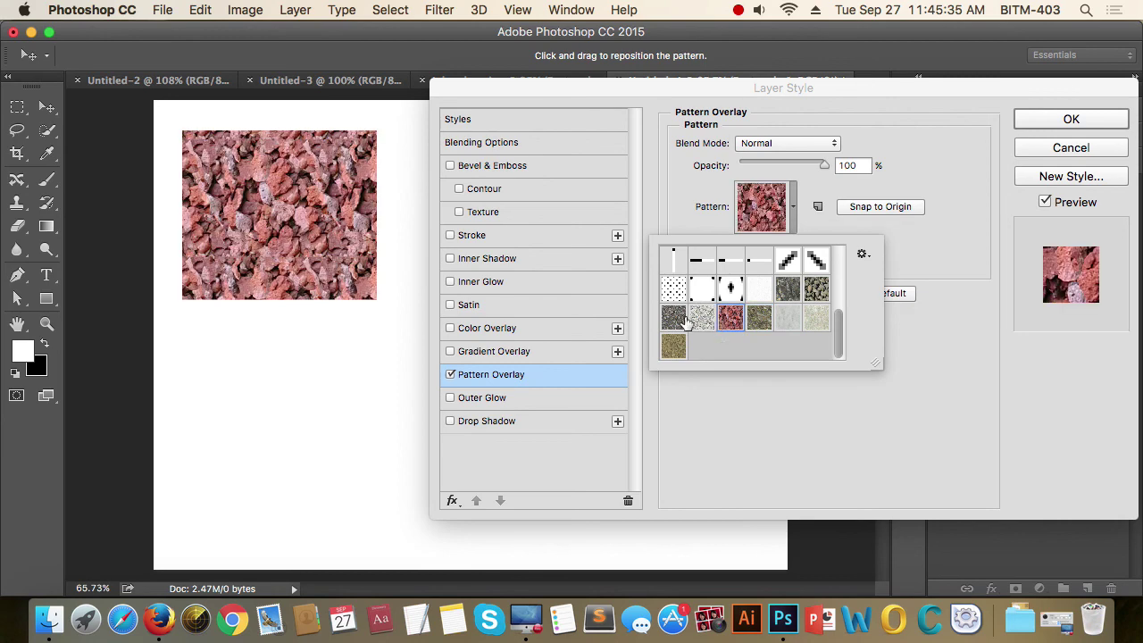
{"action": "left_click", "coordinate": [674, 319]}
{"action": "left_click", "coordinate": [702, 319]}
{"action": "left_click", "coordinate": [674, 347]}
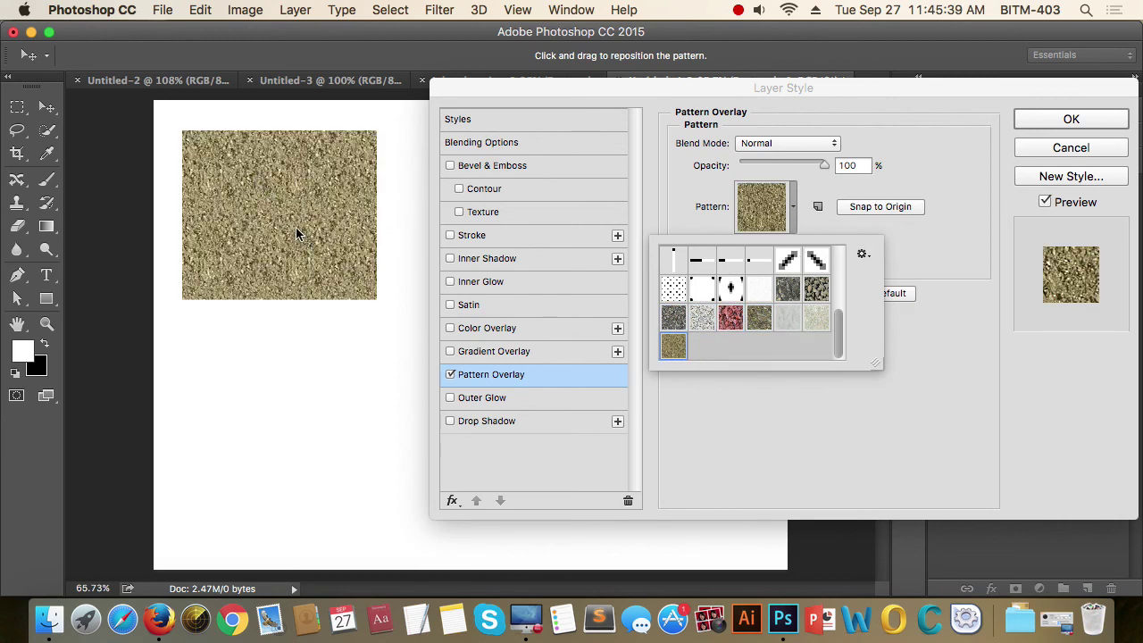
{"action": "left_click", "coordinate": [862, 255]}
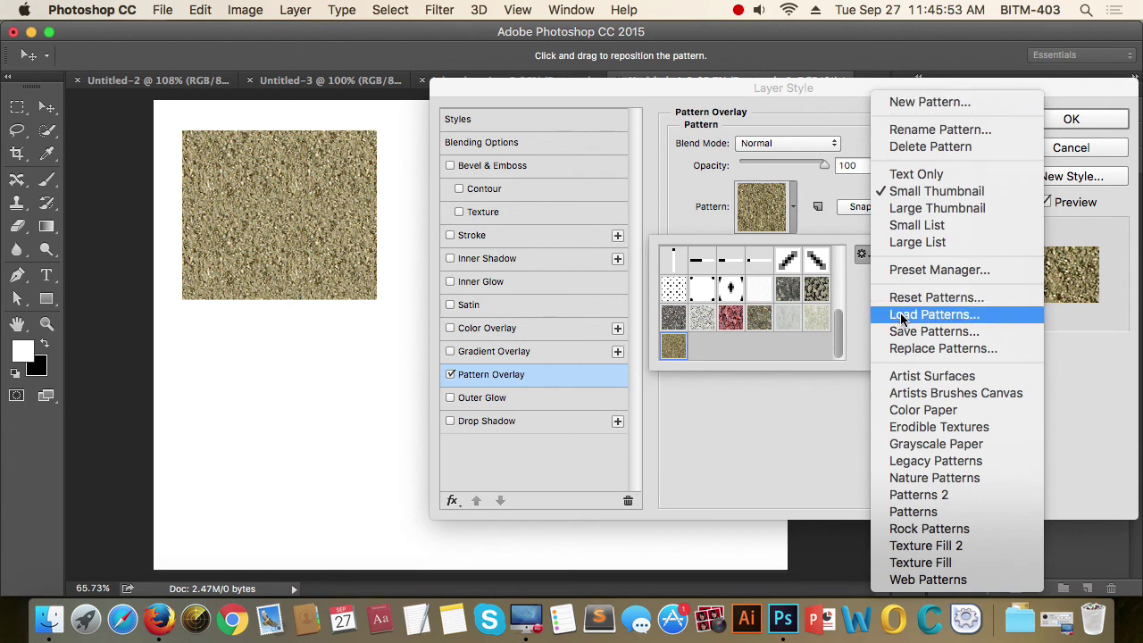
- Cancel loading a pattern file and return the gravel pattern scale to 100%
{"action": "left_click", "coordinate": [947, 316]}
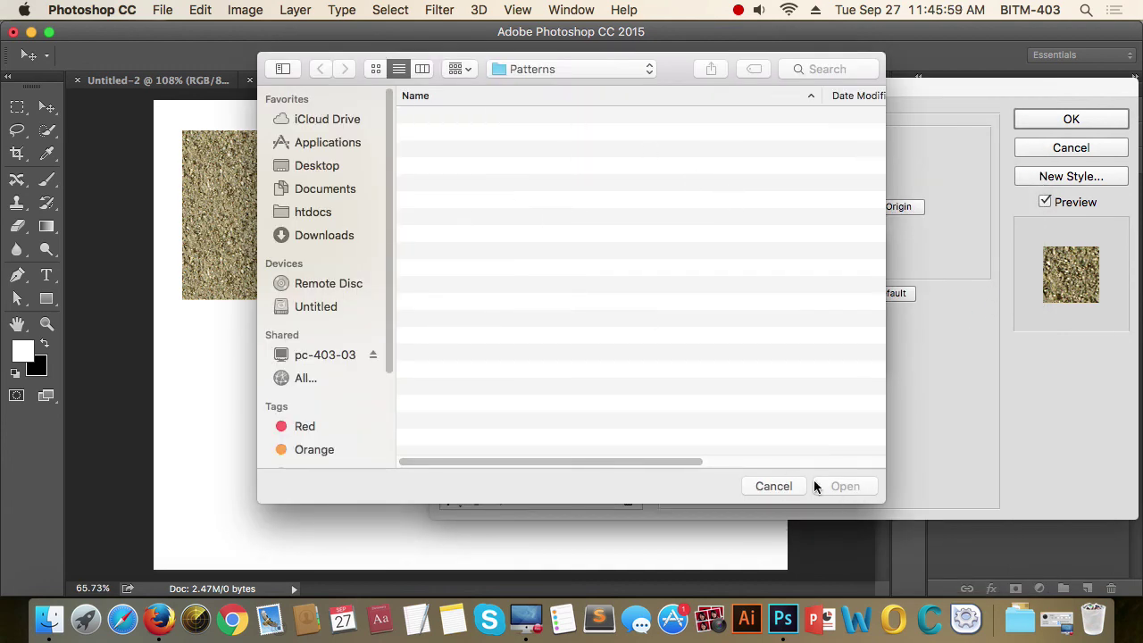
{"action": "left_click", "coordinate": [772, 490]}
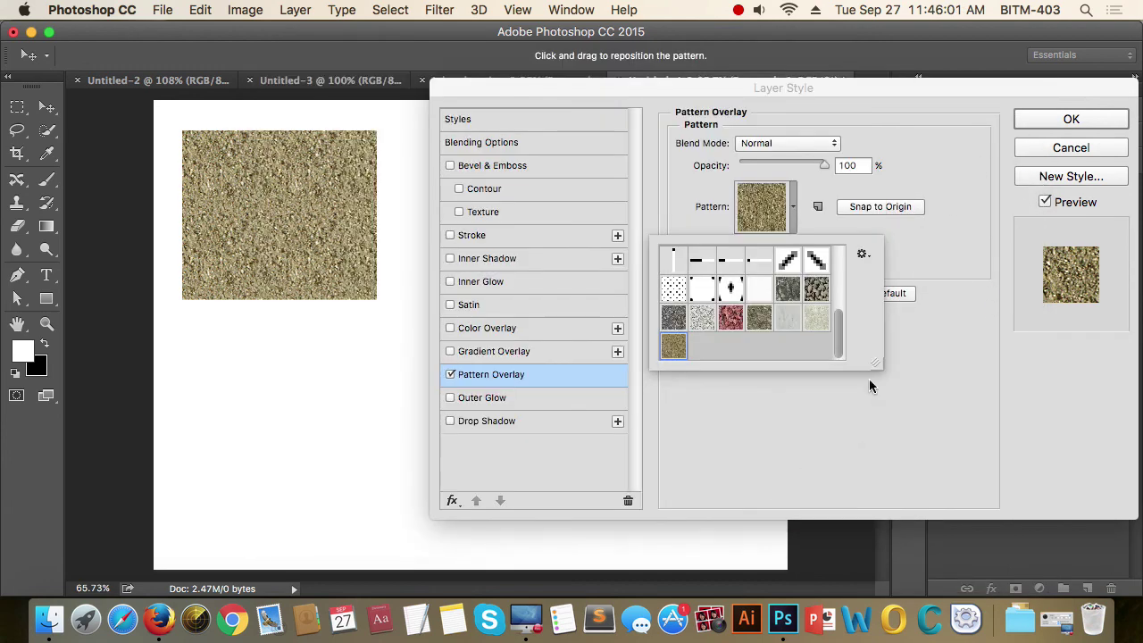
{"action": "left_click", "coordinate": [934, 248]}
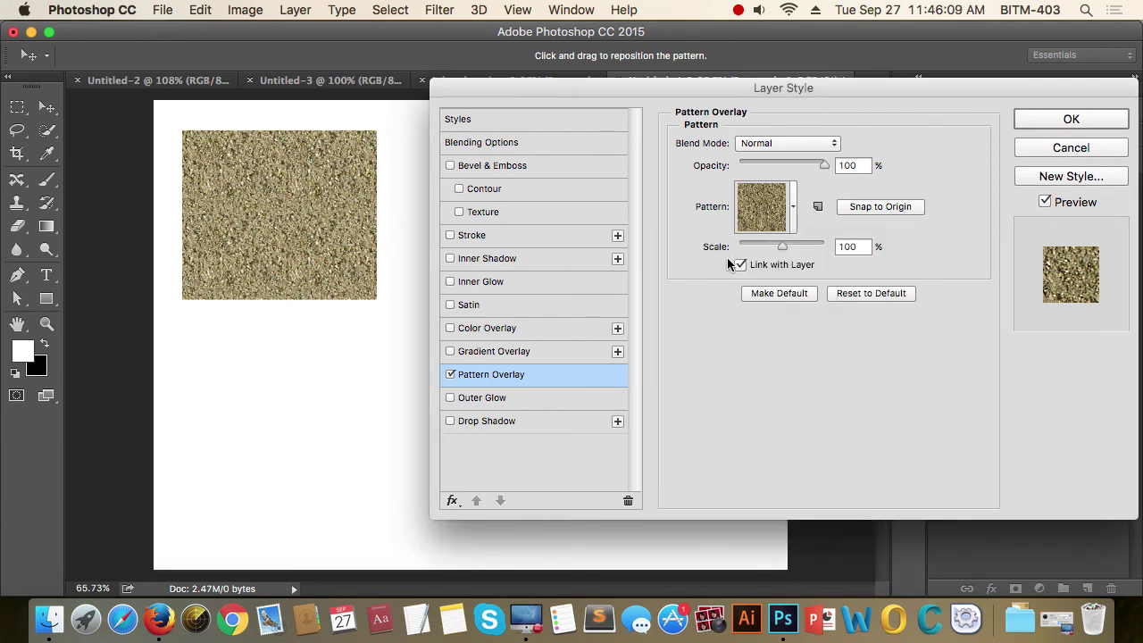
{"action": "left_click_drag", "start_coordinate": [783, 252], "coordinate": [773, 250]}
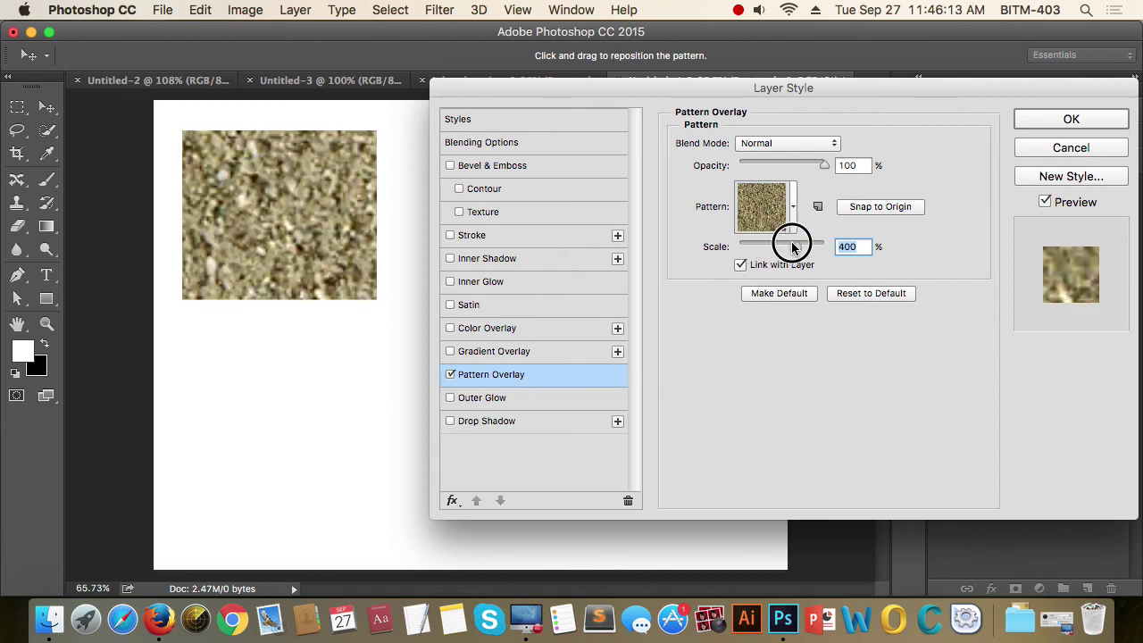
{"action": "left_click_drag", "start_coordinate": [773, 250], "coordinate": [780, 247]}
{"action": "type", "text": "100"}
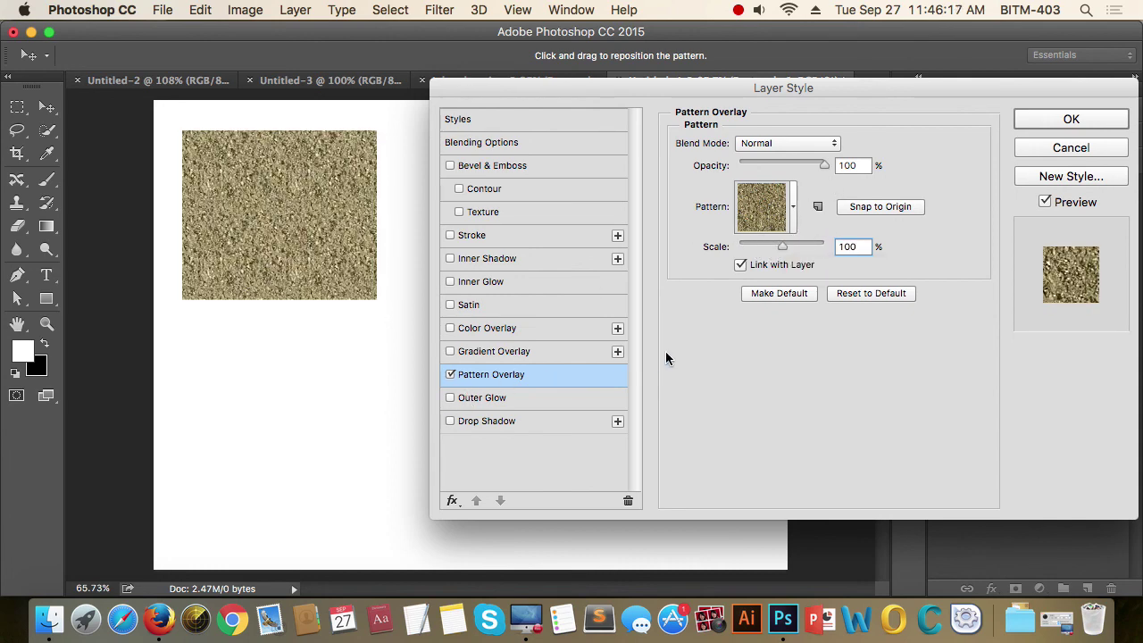
- Replace the pattern overlay with a near-black outer glow sized 117 px
{"action": "left_click", "coordinate": [451, 375]}
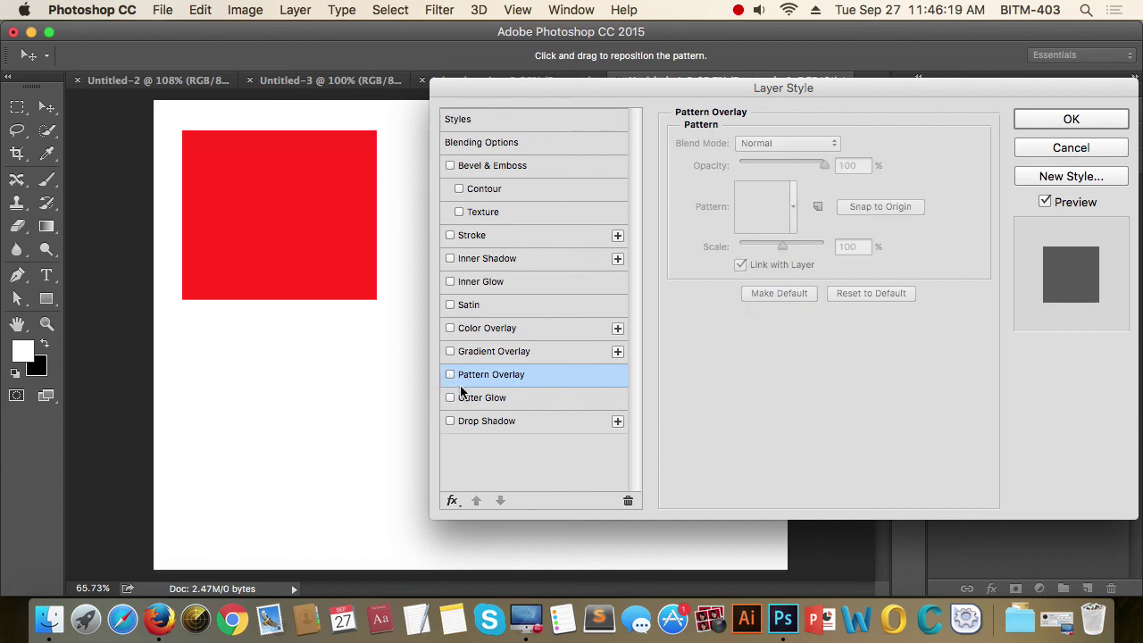
{"action": "left_click", "coordinate": [476, 399]}
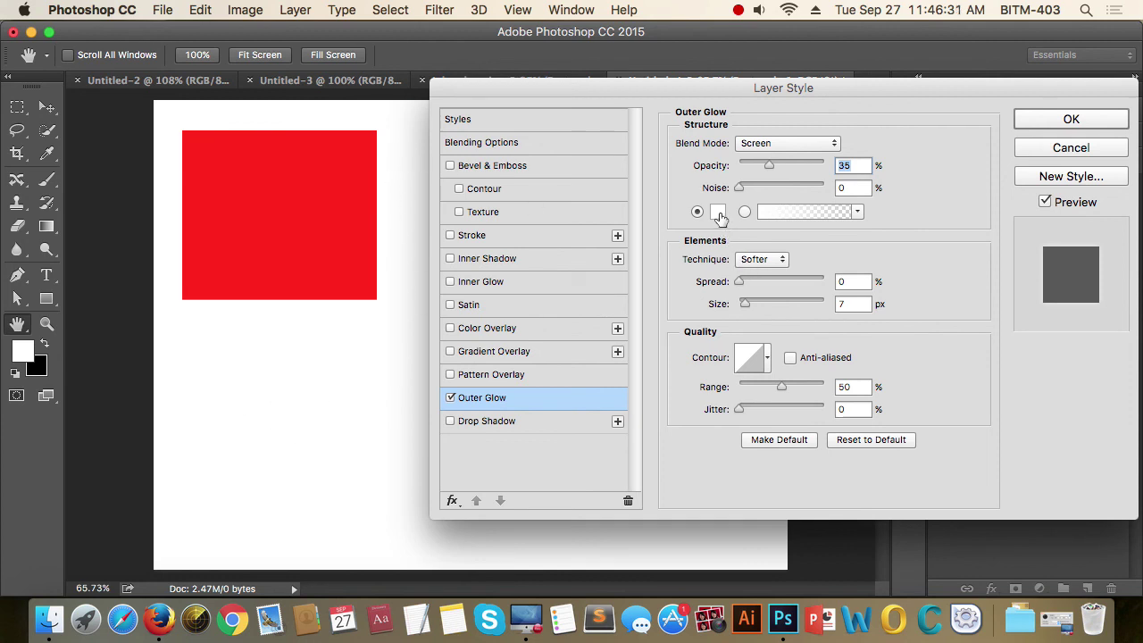
{"action": "left_click", "coordinate": [718, 211]}
{"action": "left_click", "coordinate": [564, 343]}
{"action": "left_click_drag", "start_coordinate": [565, 343], "coordinate": [564, 355]}
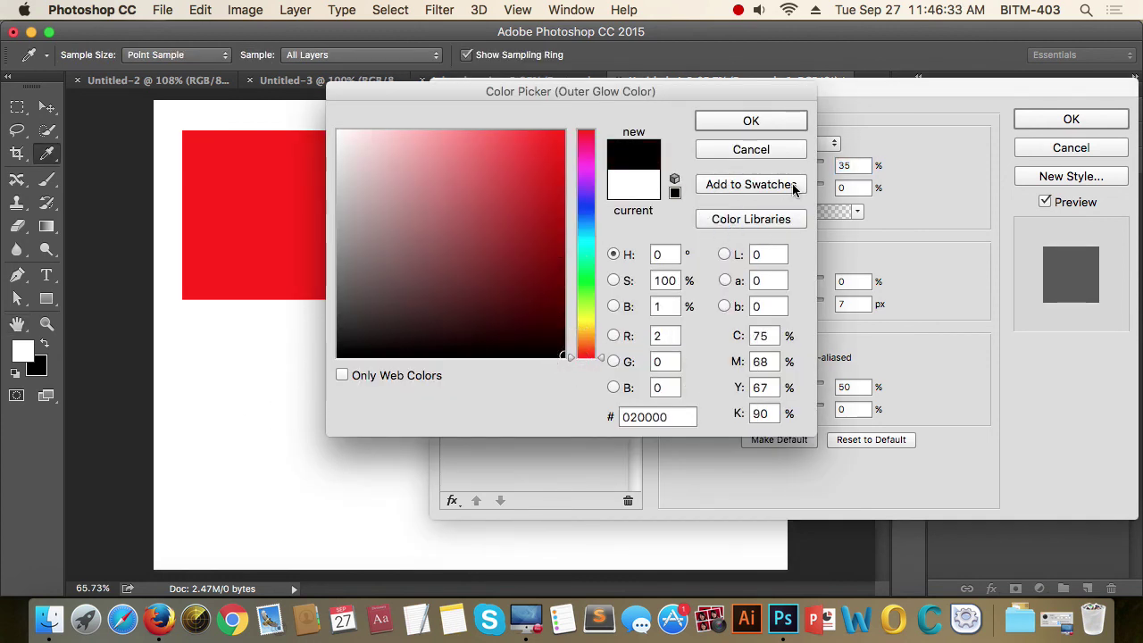
{"action": "left_click", "coordinate": [784, 128]}
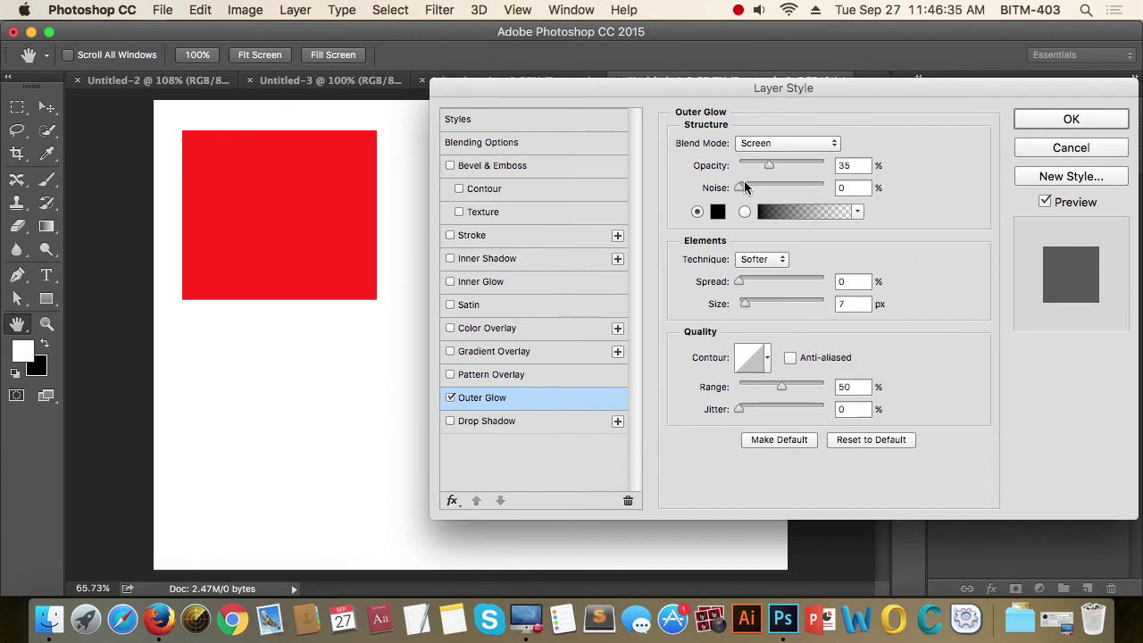
{"action": "left_click_drag", "start_coordinate": [743, 305], "coordinate": [786, 302]}
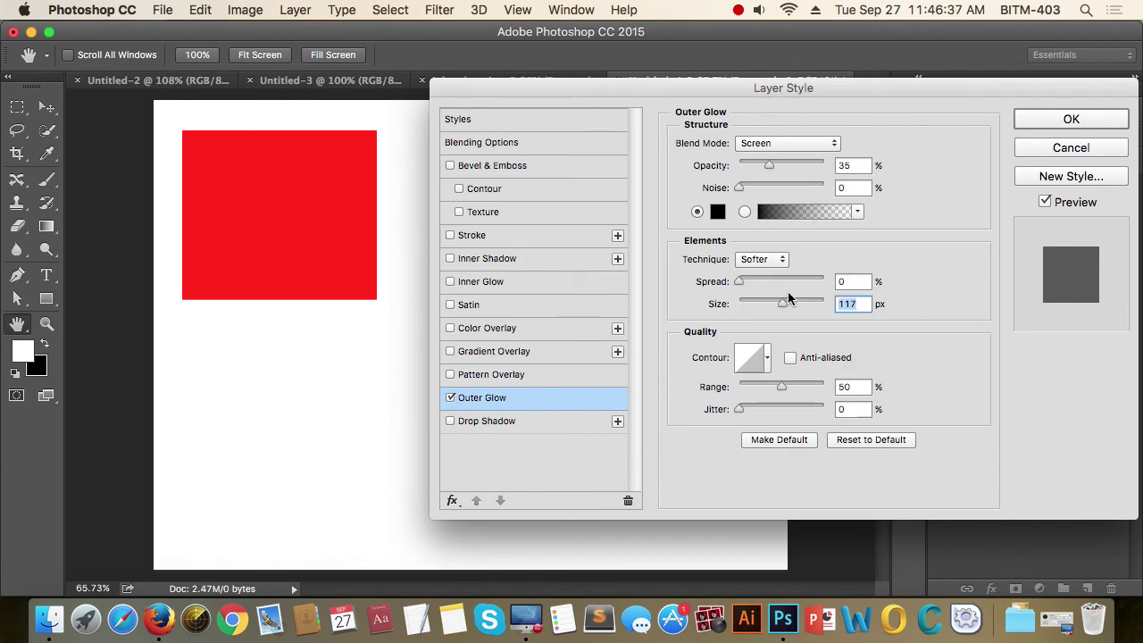
- Set the glow blend mode to Normal, abandon a grey colour, and remove the outer glow
{"action": "left_click_drag", "start_coordinate": [823, 96], "coordinate": [869, 97]}
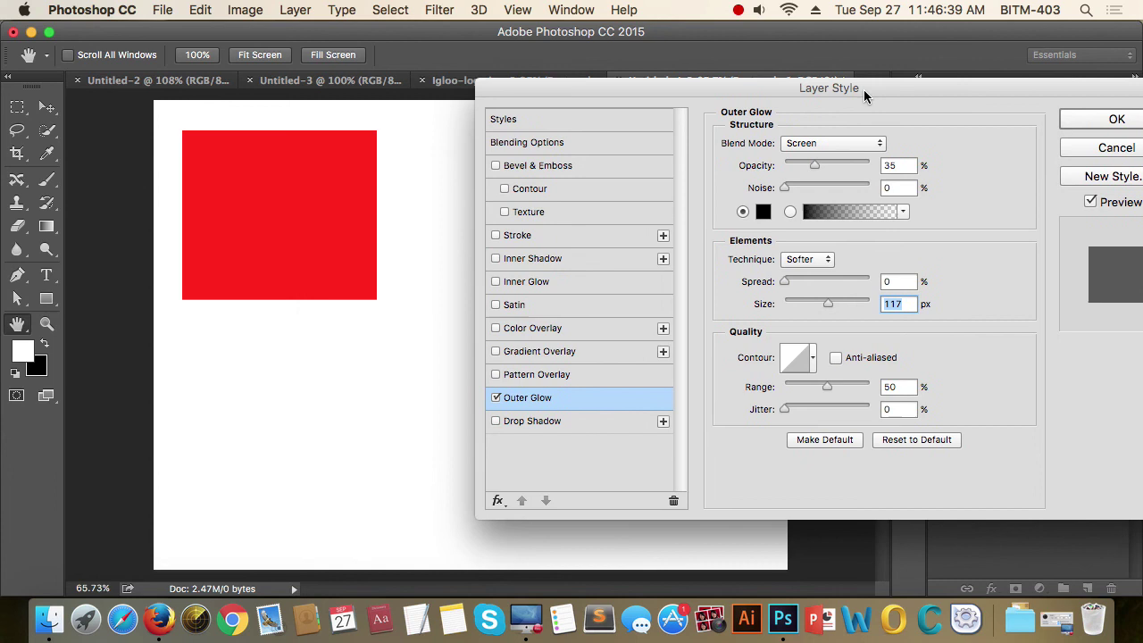
{"action": "left_click", "coordinate": [880, 143]}
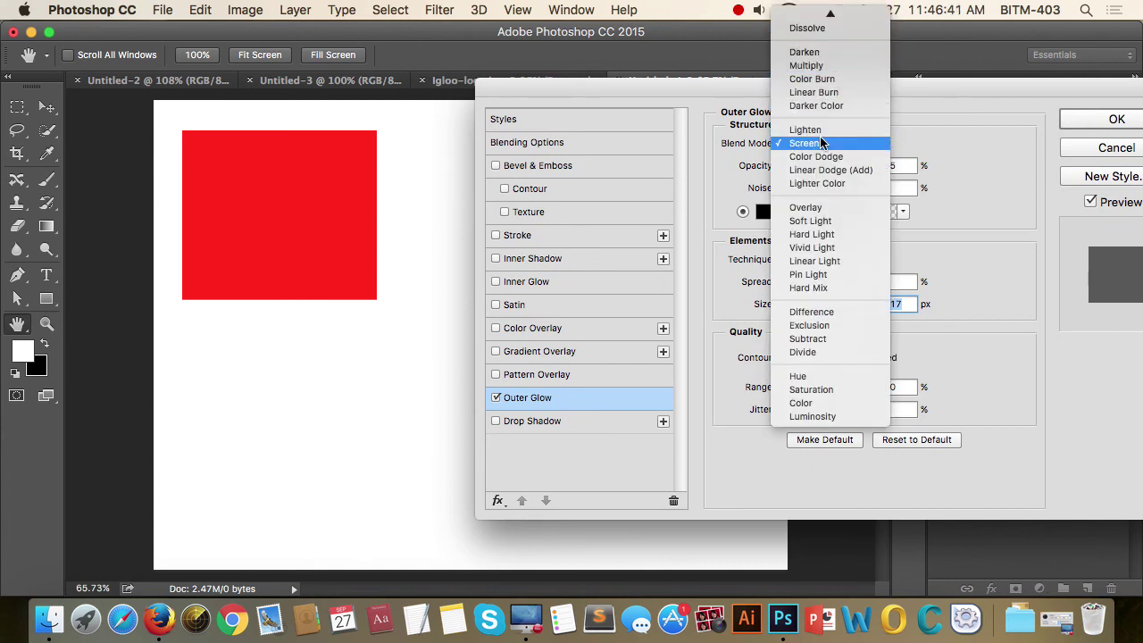
{"action": "left_click", "coordinate": [808, 16]}
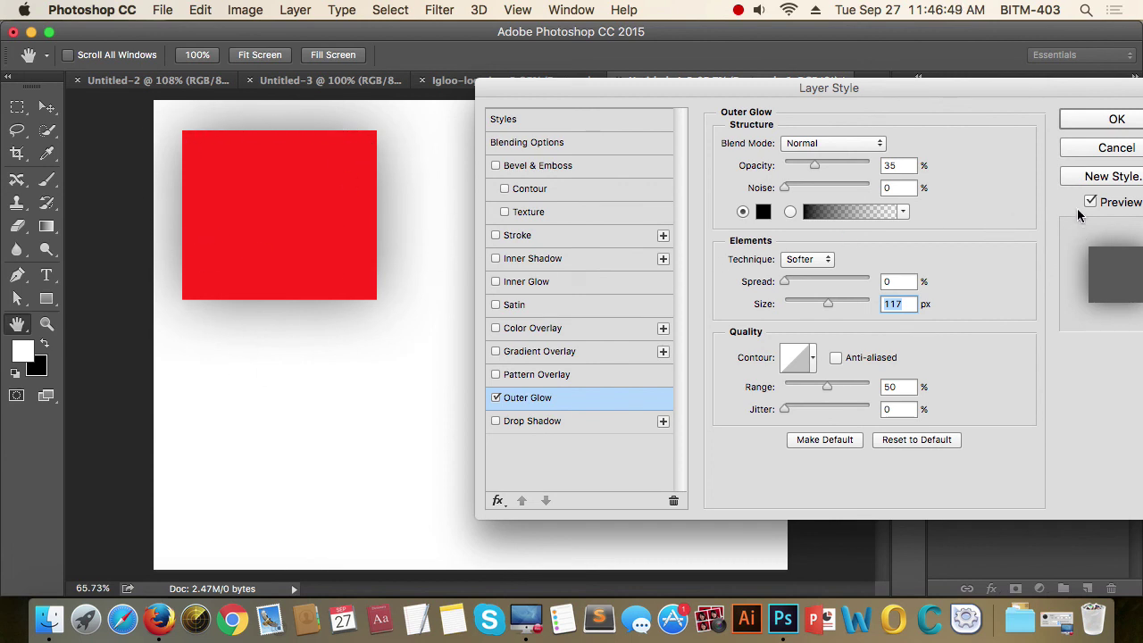
{"action": "left_click", "coordinate": [763, 211]}
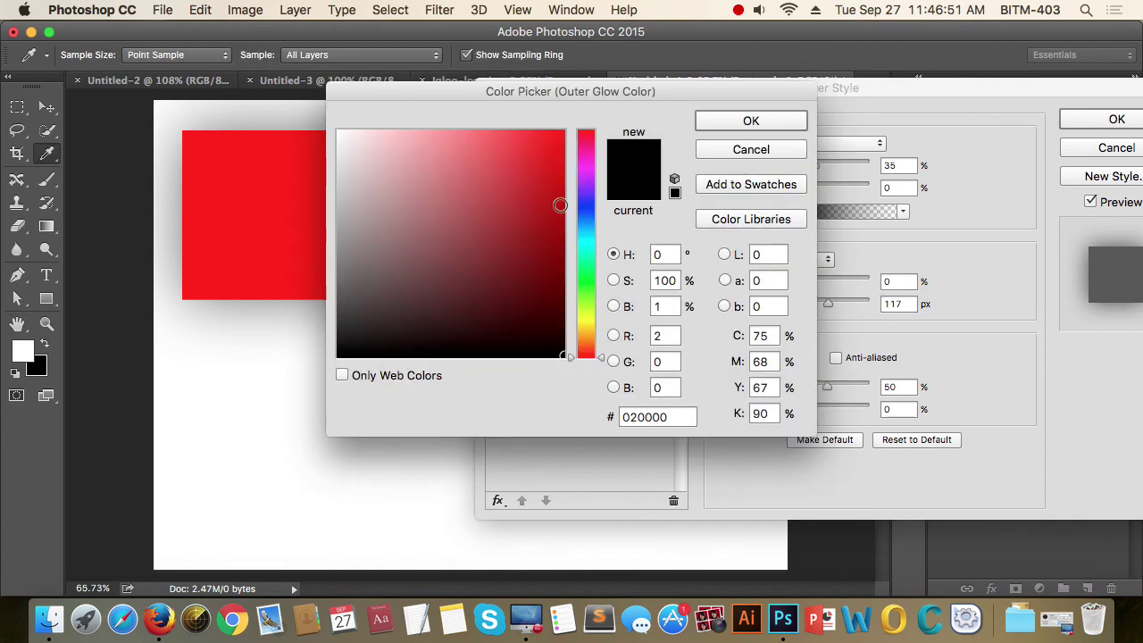
{"action": "mouse_move", "coordinate": [344, 141]}
{"action": "left_mouse_down"}
{"action": "mouse_move", "coordinate": [323, 136]}
{"action": "mouse_move", "coordinate": [383, 120]}
{"action": "left_mouse_up"}
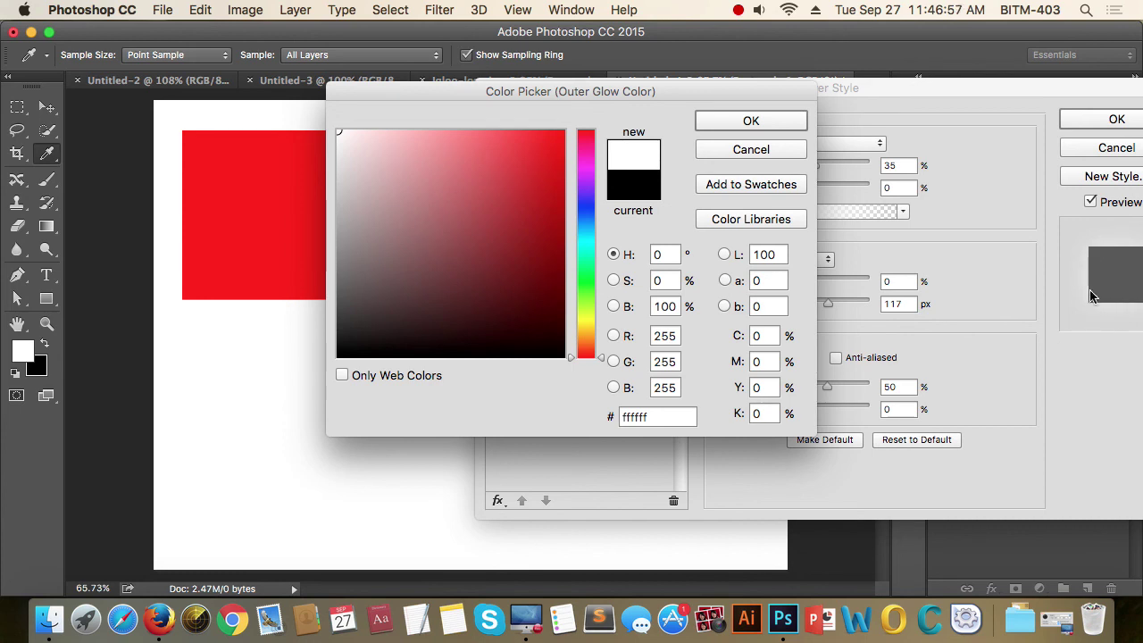
{"action": "left_click", "coordinate": [757, 149]}
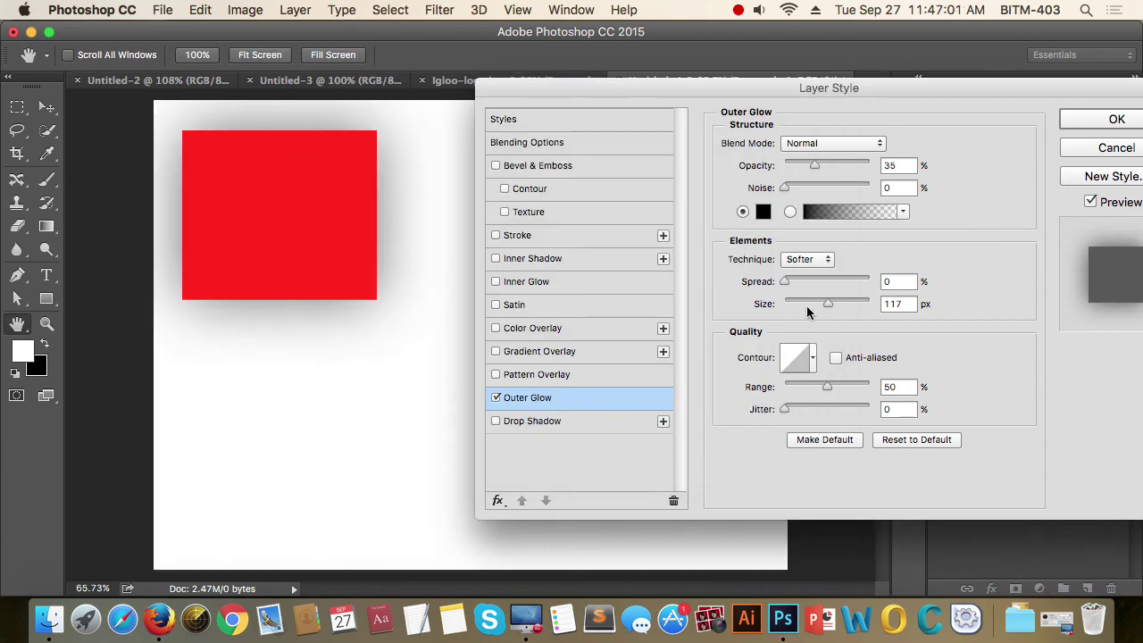
{"action": "left_click", "coordinate": [496, 398]}
- Add a drop shadow without global light: 25 px distance, 13% spread, 62 px size, 57% opacity
{"action": "left_click", "coordinate": [520, 419]}
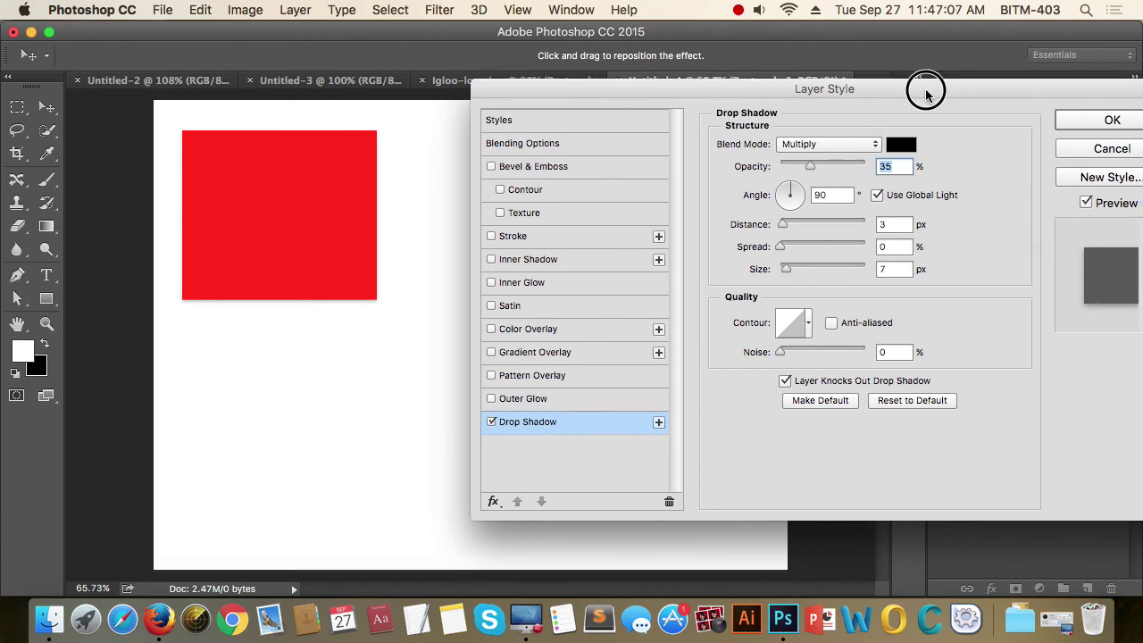
{"action": "left_click_drag", "start_coordinate": [925, 89], "coordinate": [884, 87]}
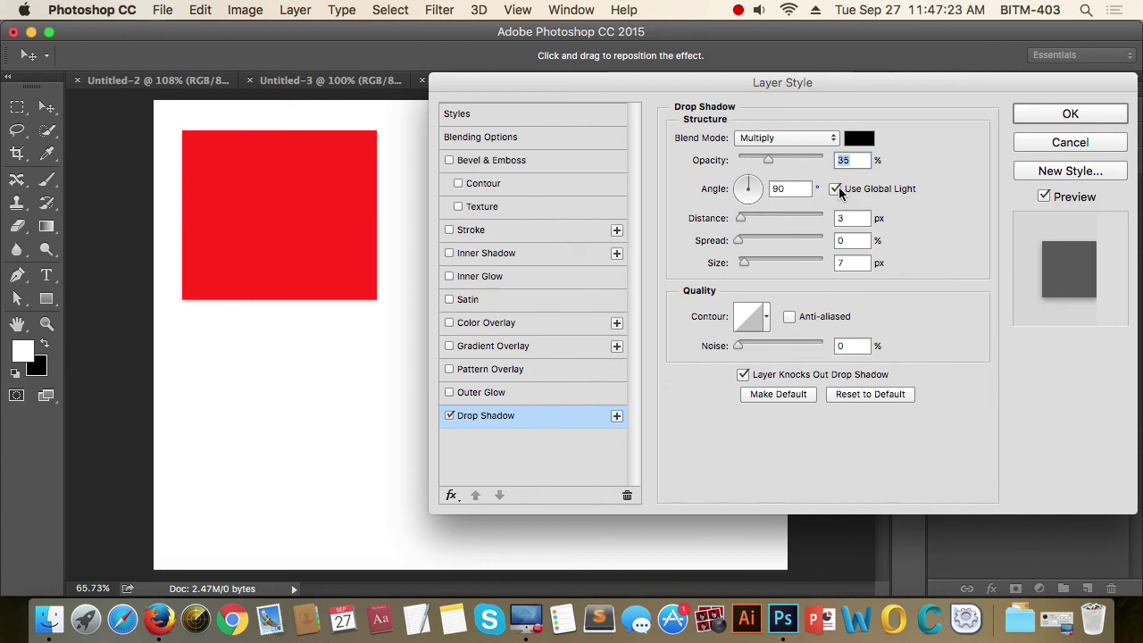
{"action": "left_click", "coordinate": [836, 189]}
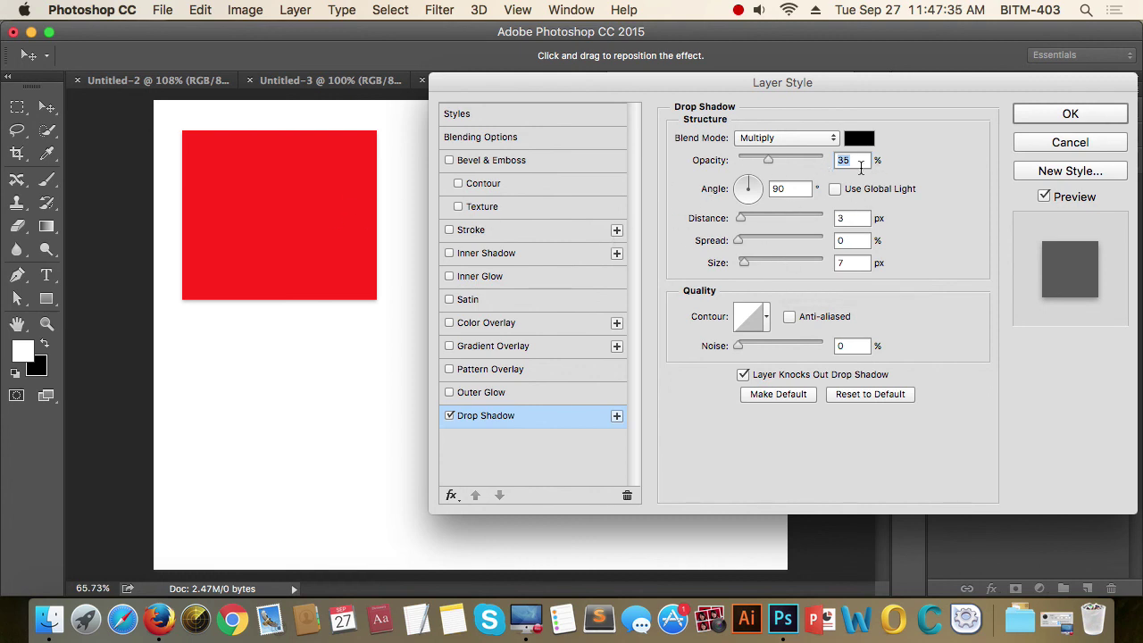
{"action": "left_click_drag", "start_coordinate": [744, 218], "coordinate": [761, 222]}
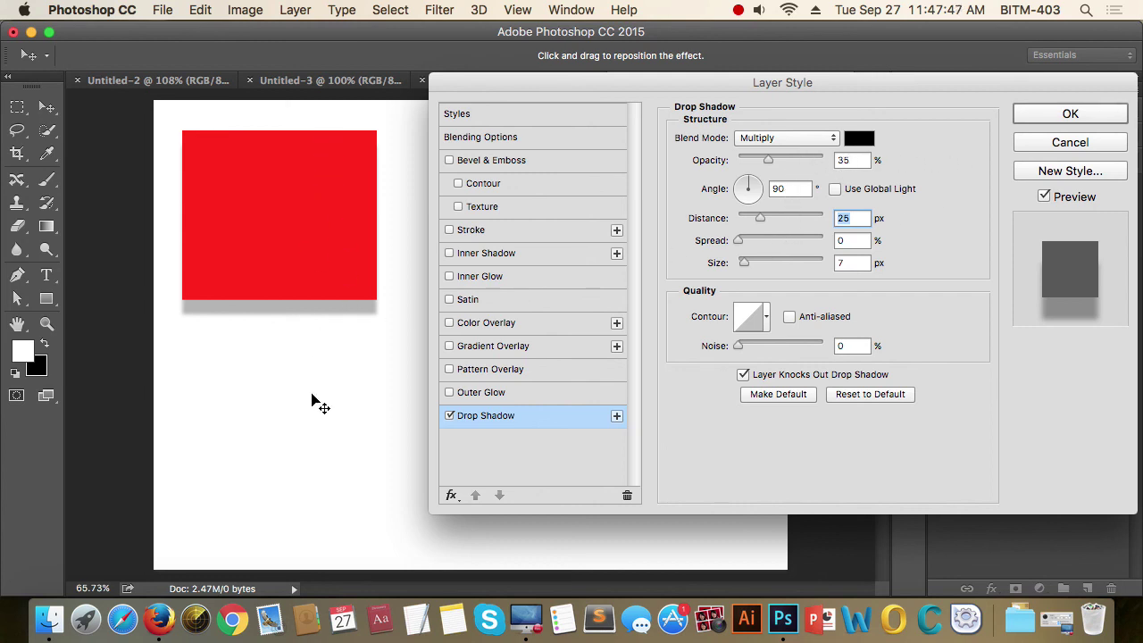
{"action": "left_click", "coordinate": [739, 241]}
{"action": "mouse_move", "coordinate": [739, 241]}
{"action": "left_mouse_down"}
{"action": "mouse_move", "coordinate": [806, 240]}
{"action": "mouse_move", "coordinate": [753, 241]}
{"action": "mouse_move", "coordinate": [747, 261]}
{"action": "mouse_move", "coordinate": [764, 270]}
{"action": "left_mouse_up"}
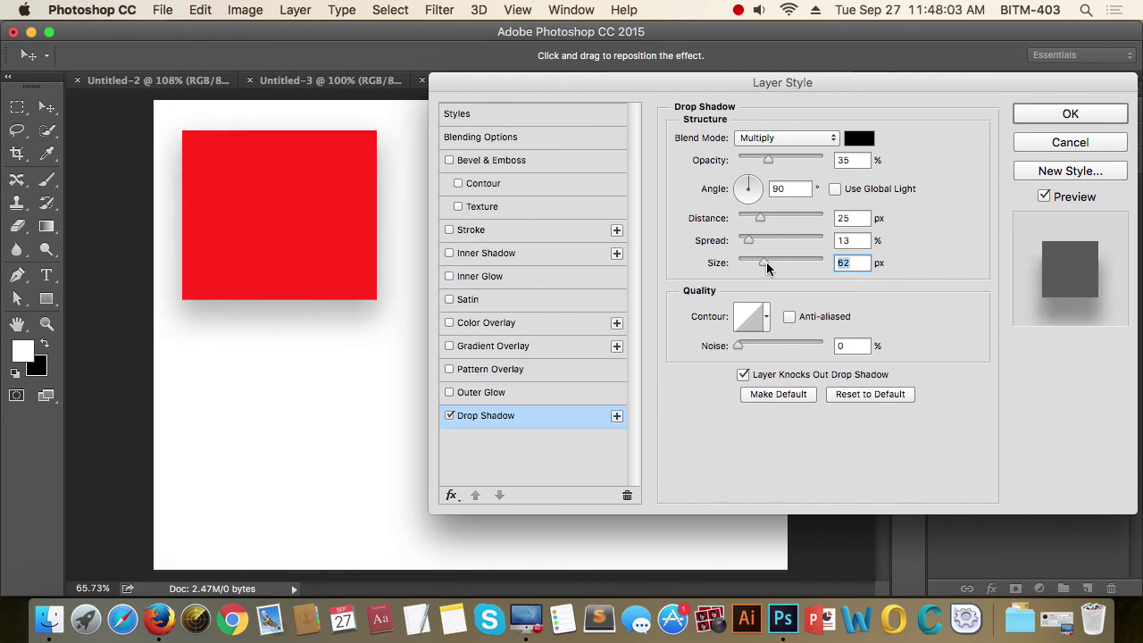
{"action": "left_click_drag", "start_coordinate": [768, 160], "coordinate": [787, 160]}
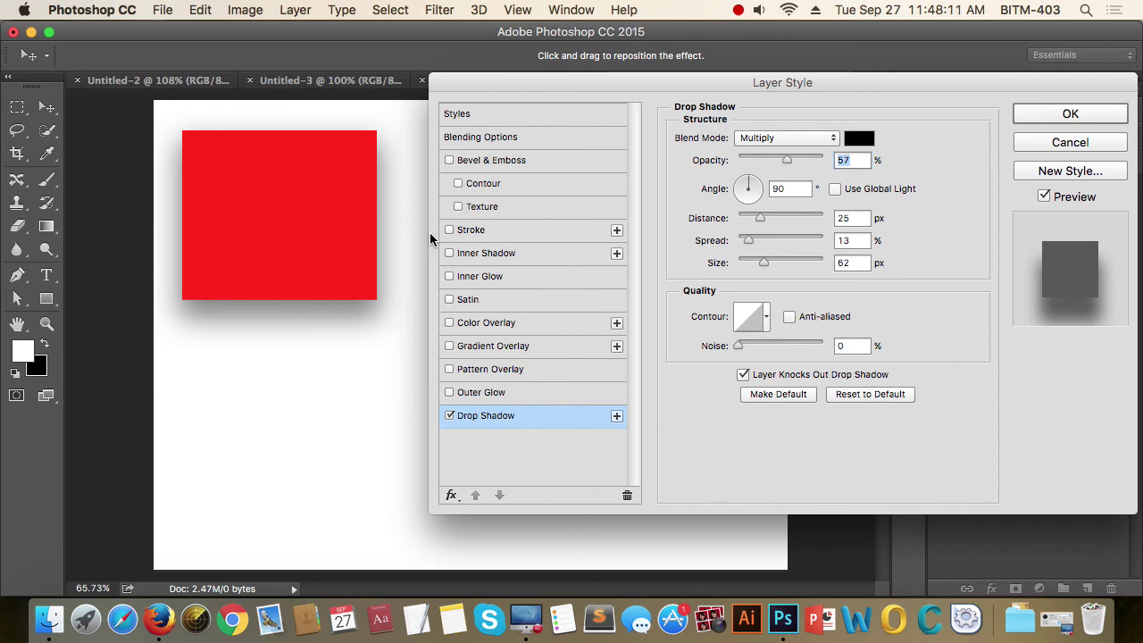
{"action": "left_click", "coordinate": [790, 188]}
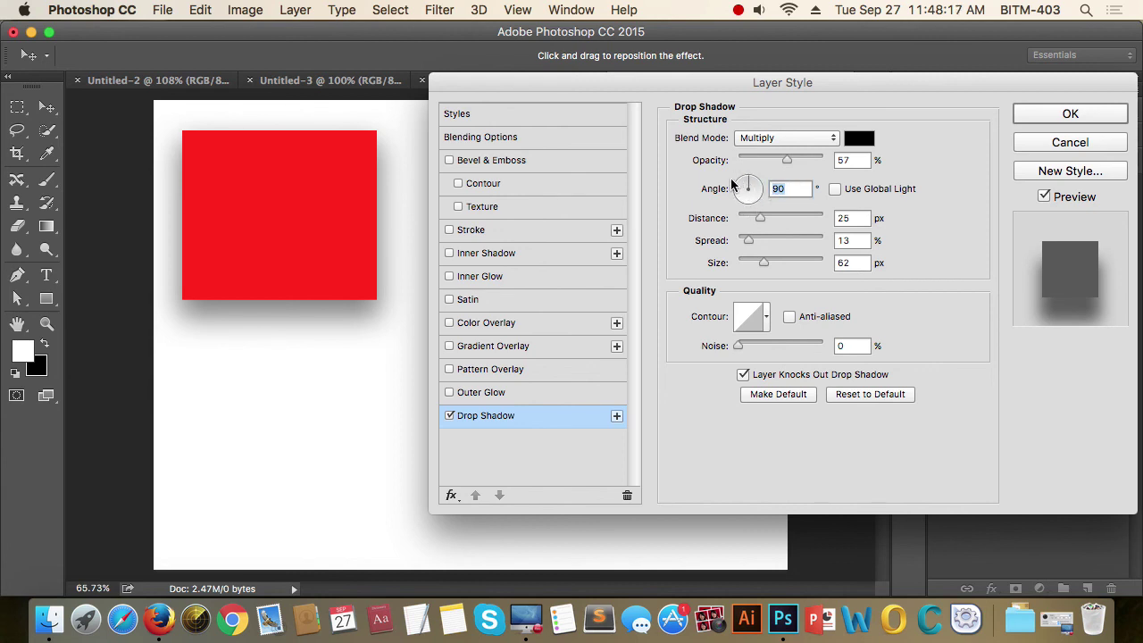
- Try shadow angle 180°, distance 0, size 150 px, spread 27% and opacity 81%
{"action": "left_click", "coordinate": [765, 205]}
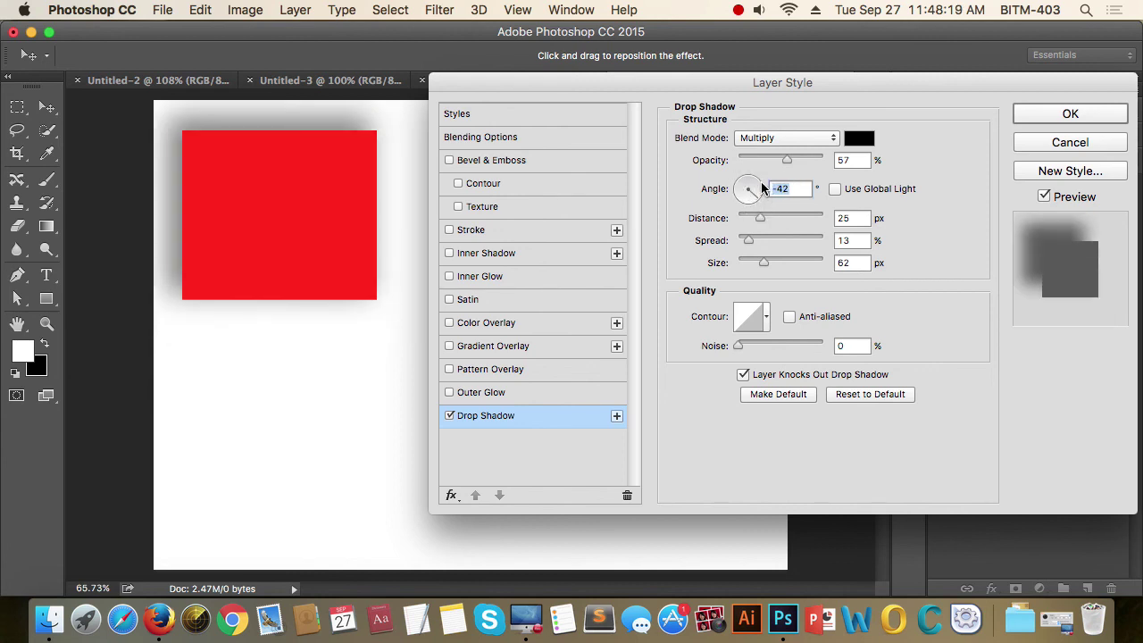
{"action": "mouse_move", "coordinate": [762, 186]}
{"action": "left_mouse_down"}
{"action": "mouse_move", "coordinate": [734, 185]}
{"action": "mouse_move", "coordinate": [748, 206]}
{"action": "left_mouse_up"}
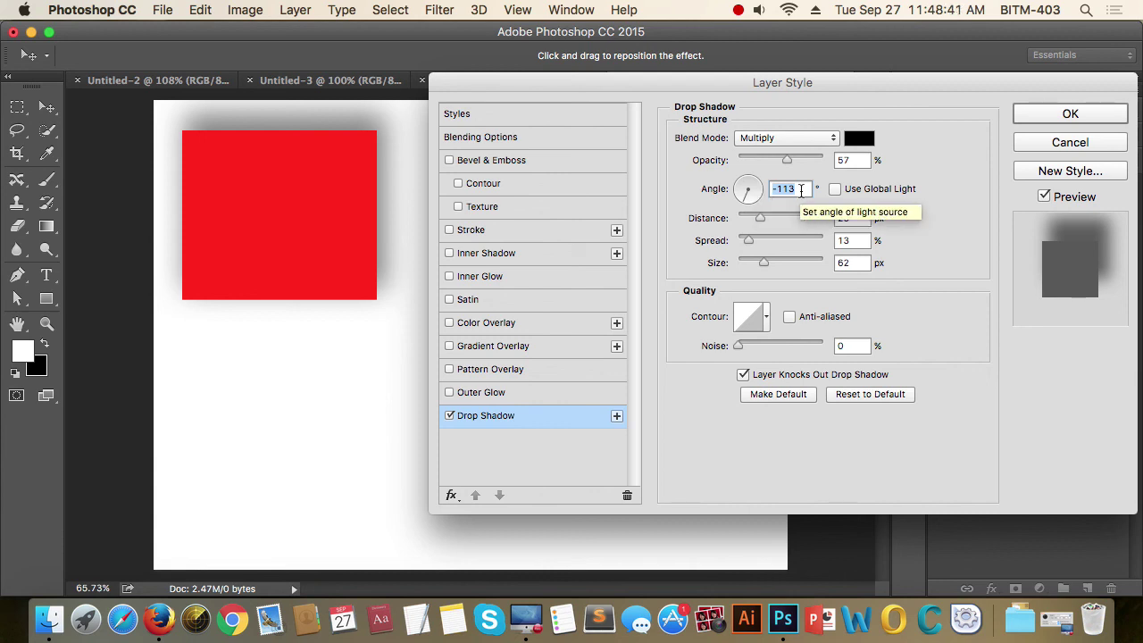
{"action": "type", "text": "1"}
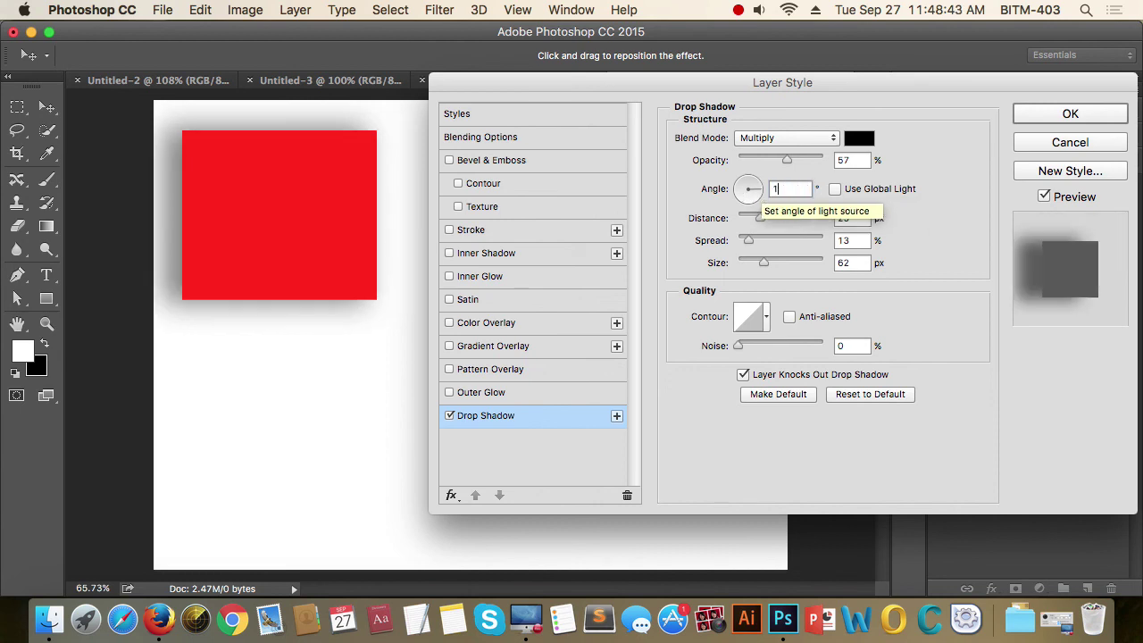
{"action": "type", "text": "80"}
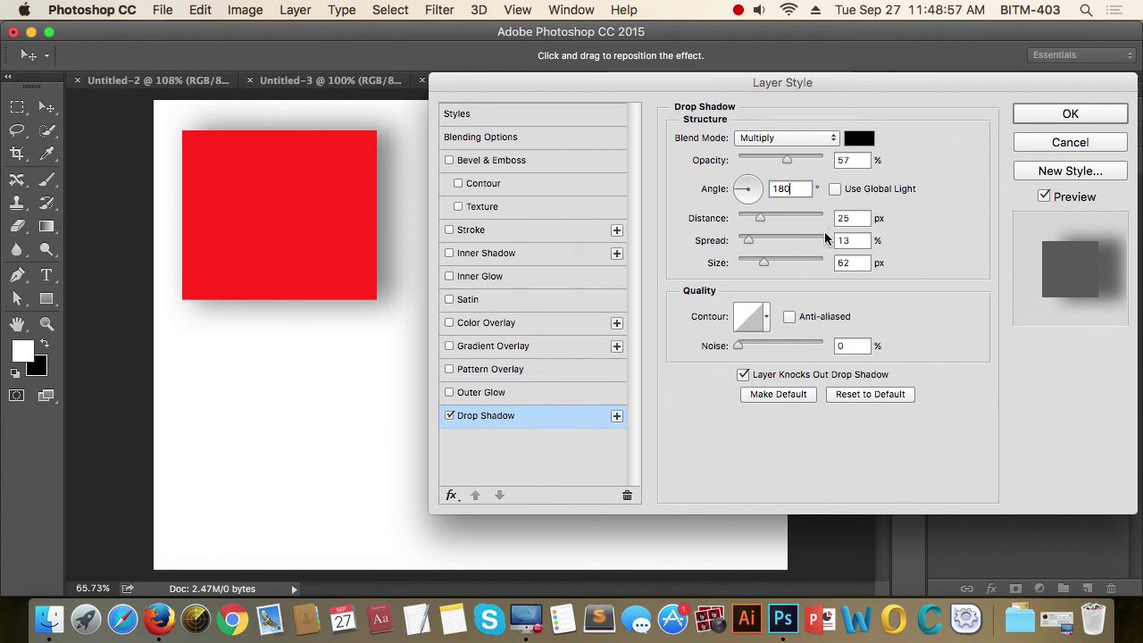
{"action": "left_click_drag", "start_coordinate": [760, 223], "coordinate": [737, 219]}
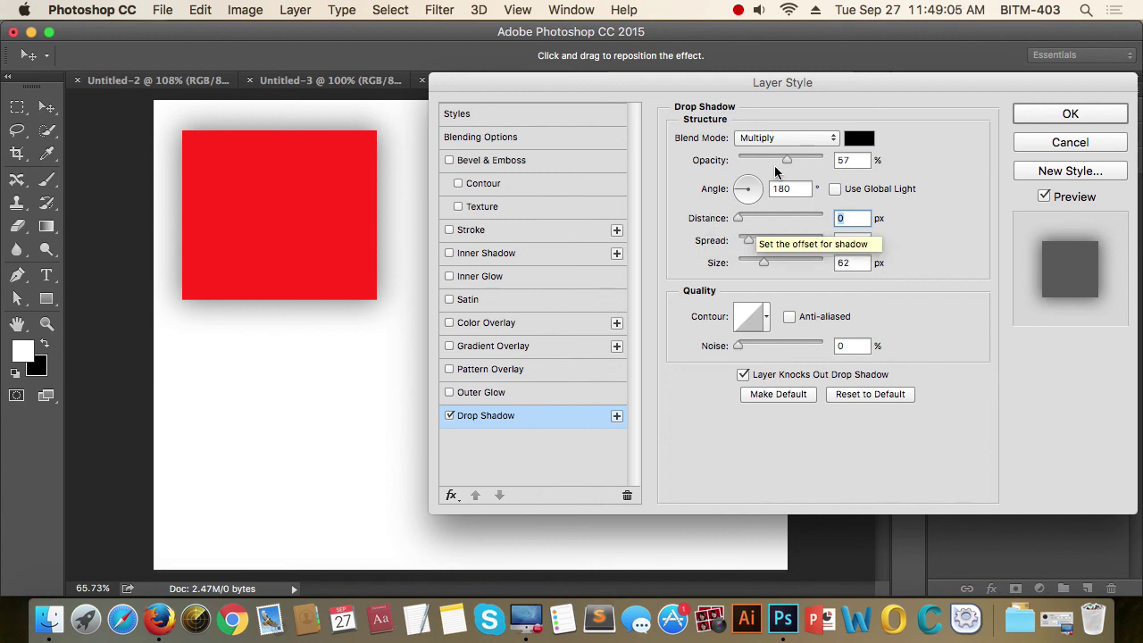
{"action": "left_click_drag", "start_coordinate": [763, 262], "coordinate": [792, 262]}
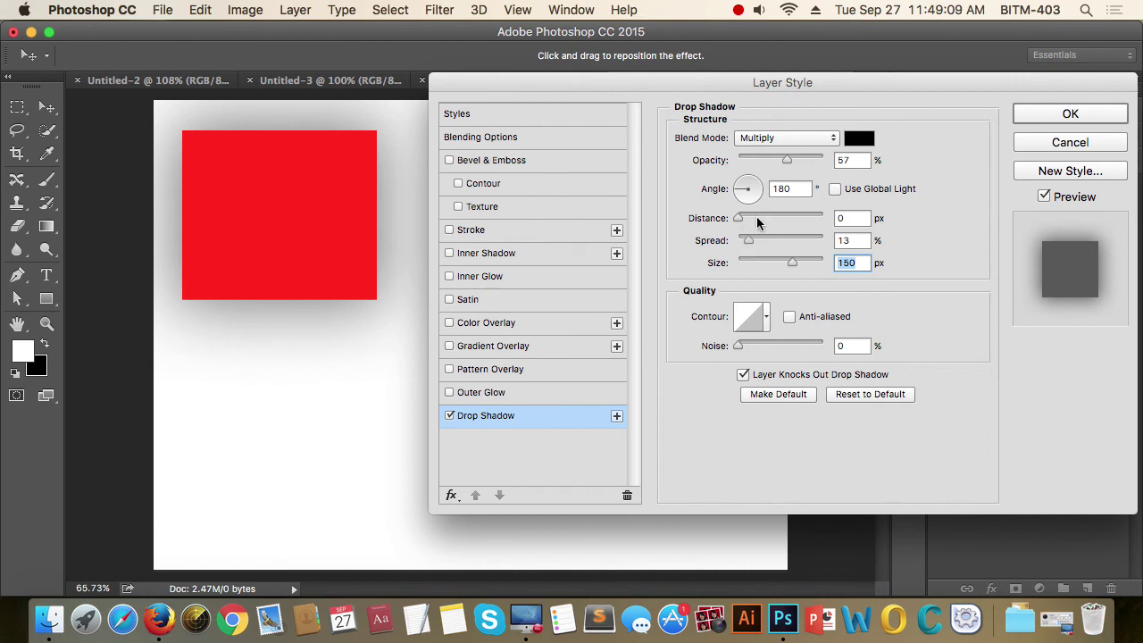
{"action": "left_click_drag", "start_coordinate": [749, 241], "coordinate": [761, 243]}
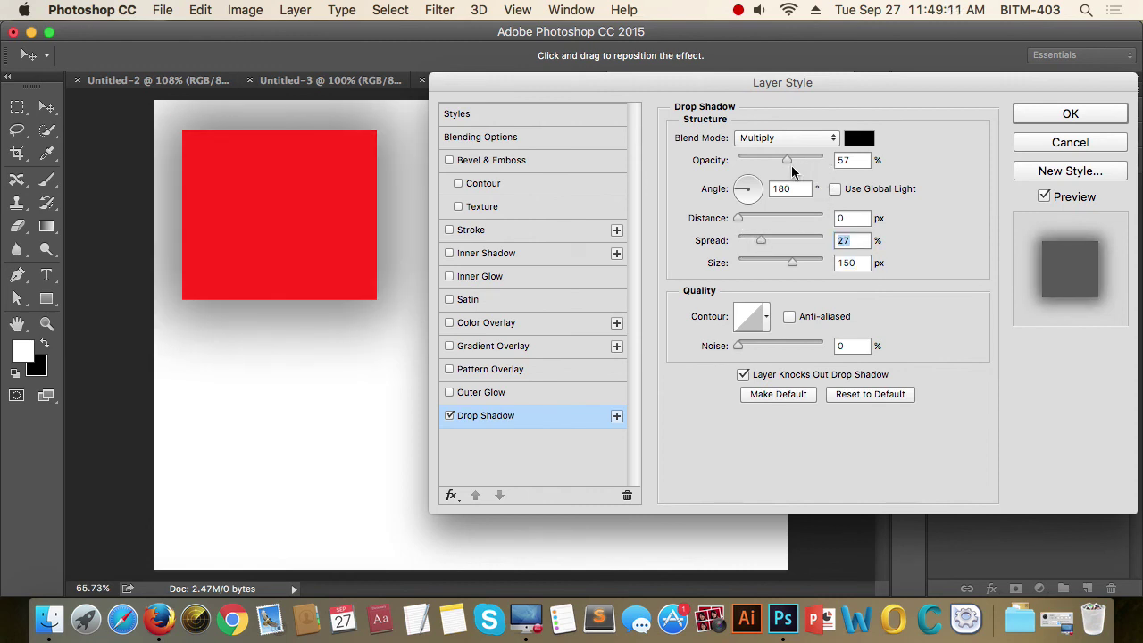
{"action": "left_click_drag", "start_coordinate": [787, 160], "coordinate": [807, 160]}
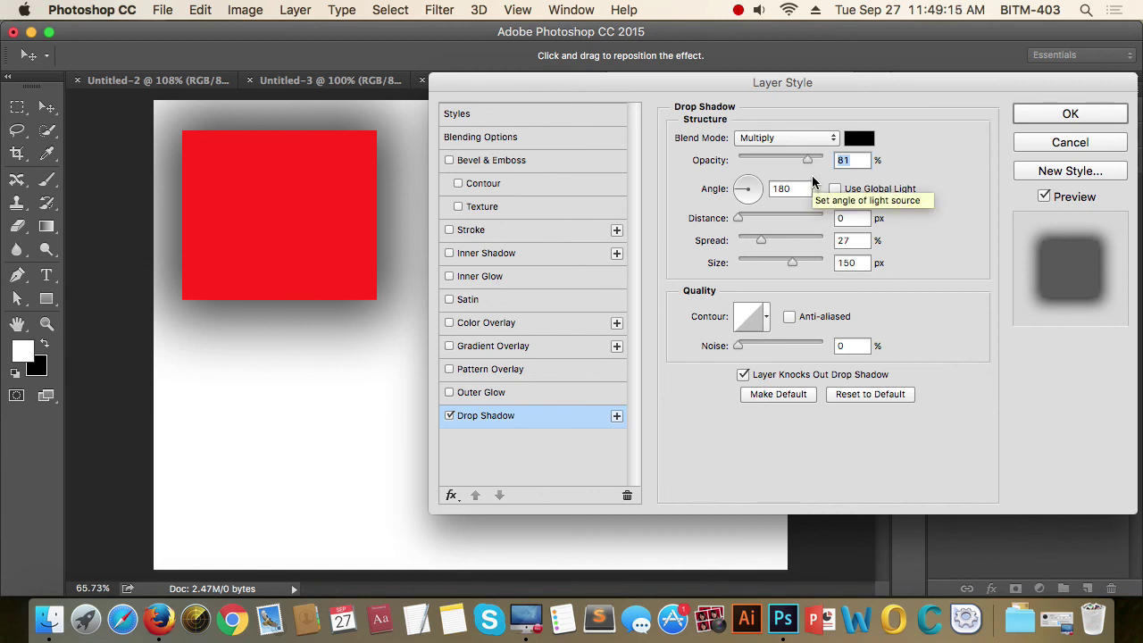
- Discard all the drop shadow changes with Cancel
{"action": "left_click_drag", "start_coordinate": [953, 87], "coordinate": [929, 82]}
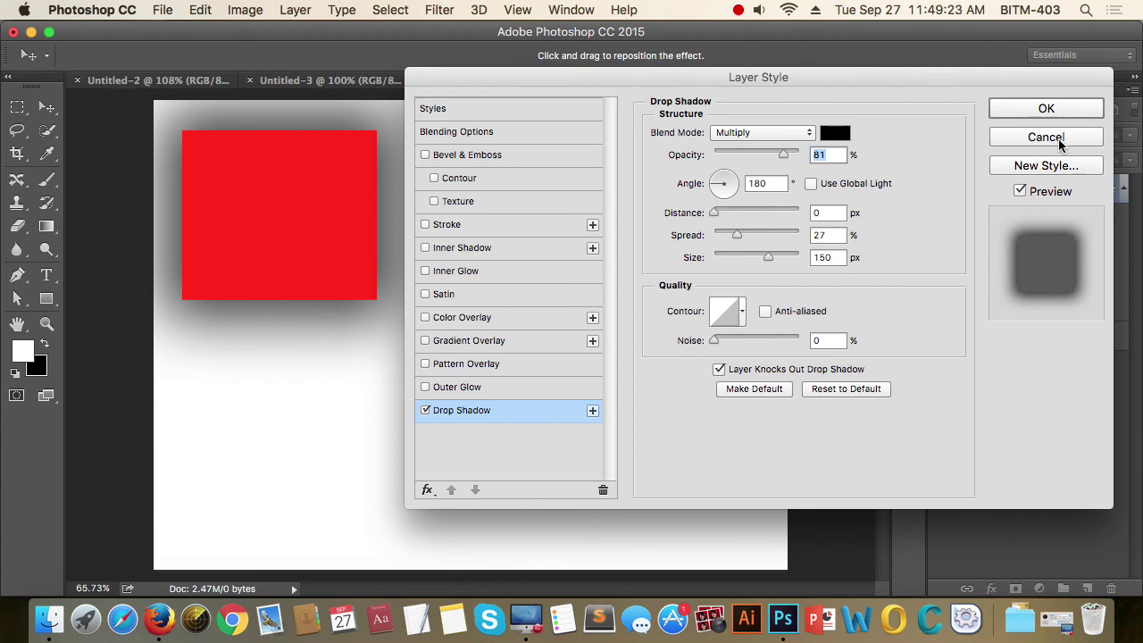
{"action": "left_click_drag", "start_coordinate": [949, 87], "coordinate": [915, 88]}
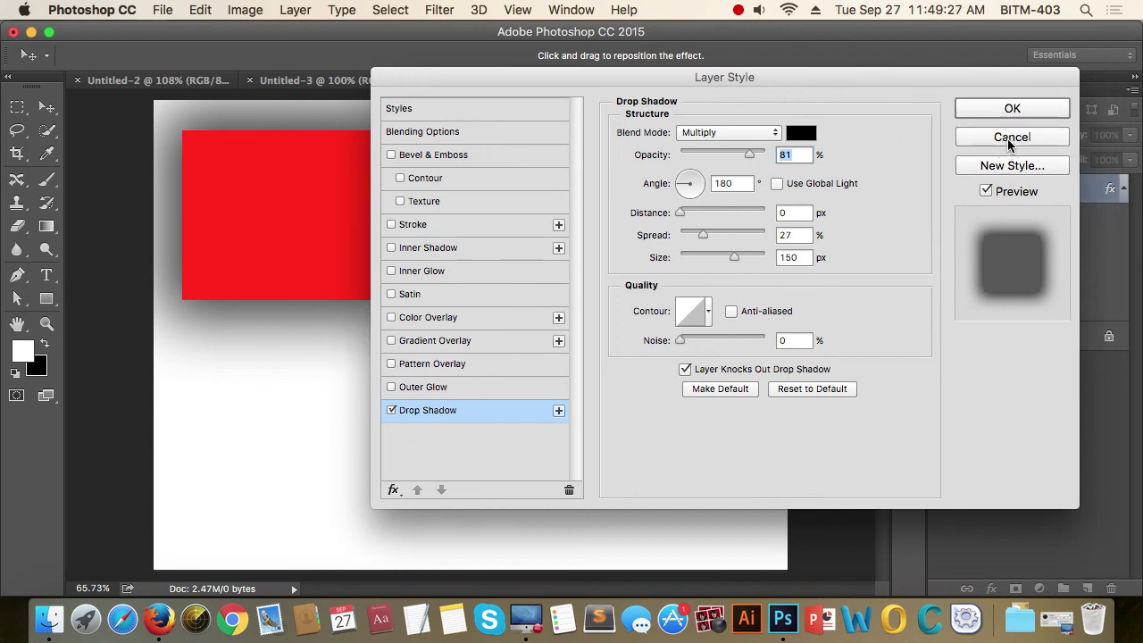
{"action": "left_click", "coordinate": [1008, 140]}
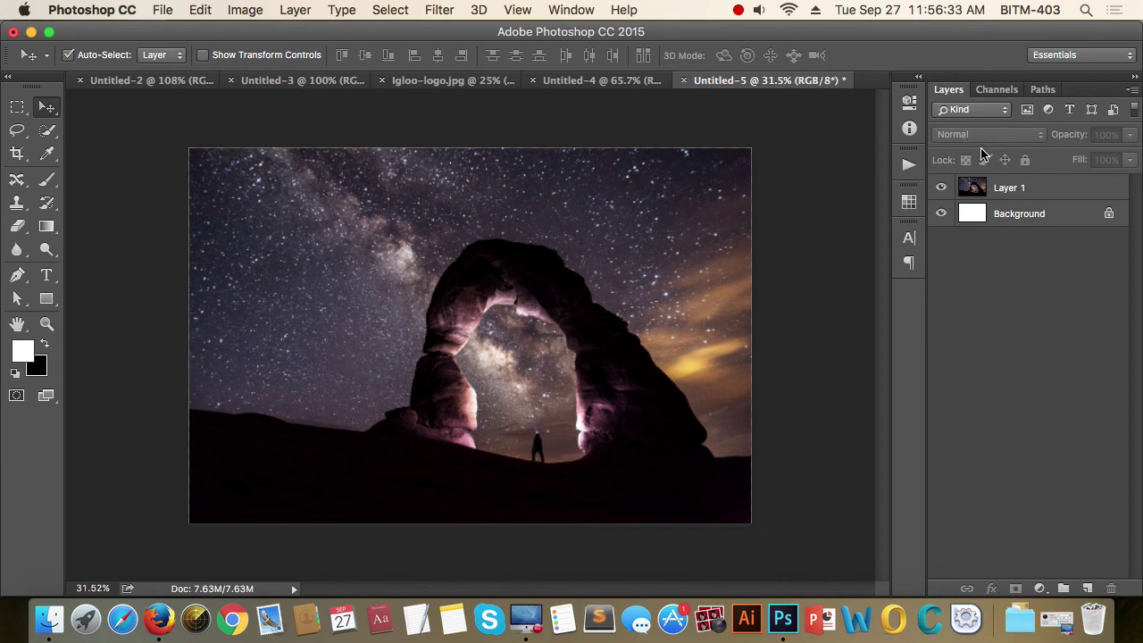
- Select the night-sky Layer 1 and bring up its blend mode list for Lighten
{"action": "left_click", "coordinate": [1041, 196]}
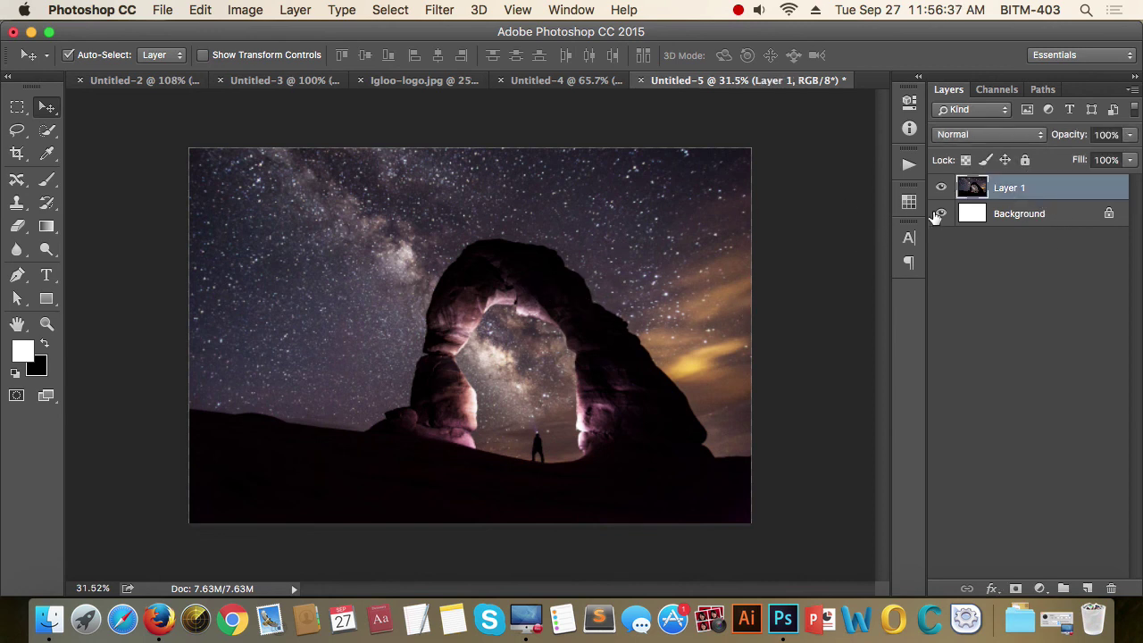
{"action": "left_click", "coordinate": [1041, 136]}
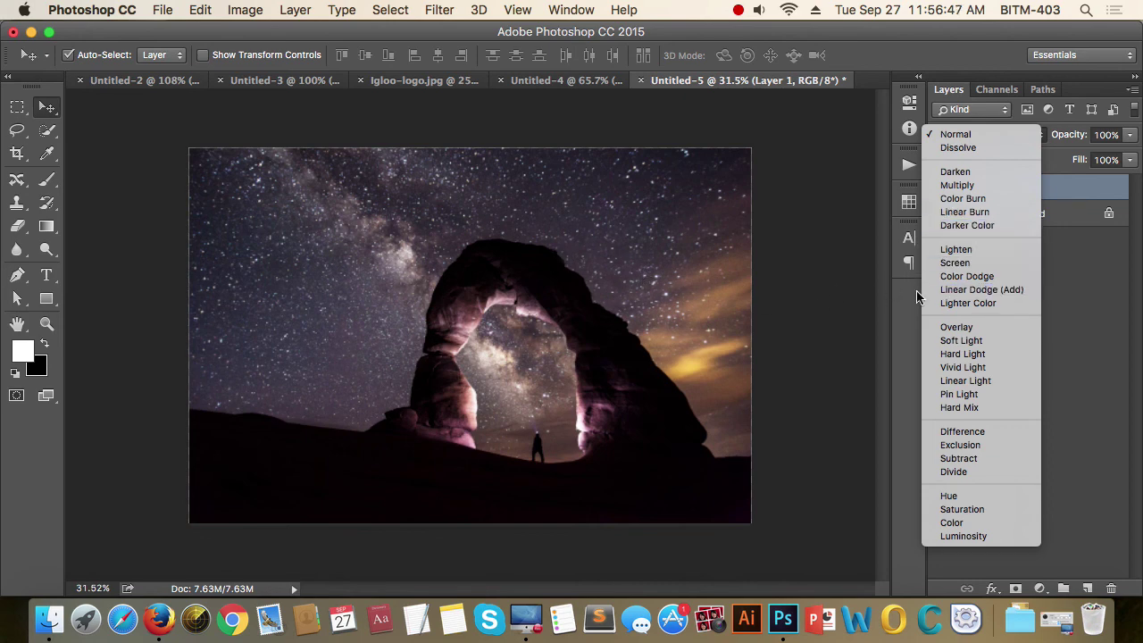
{"action": "left_click", "coordinate": [1084, 287]}
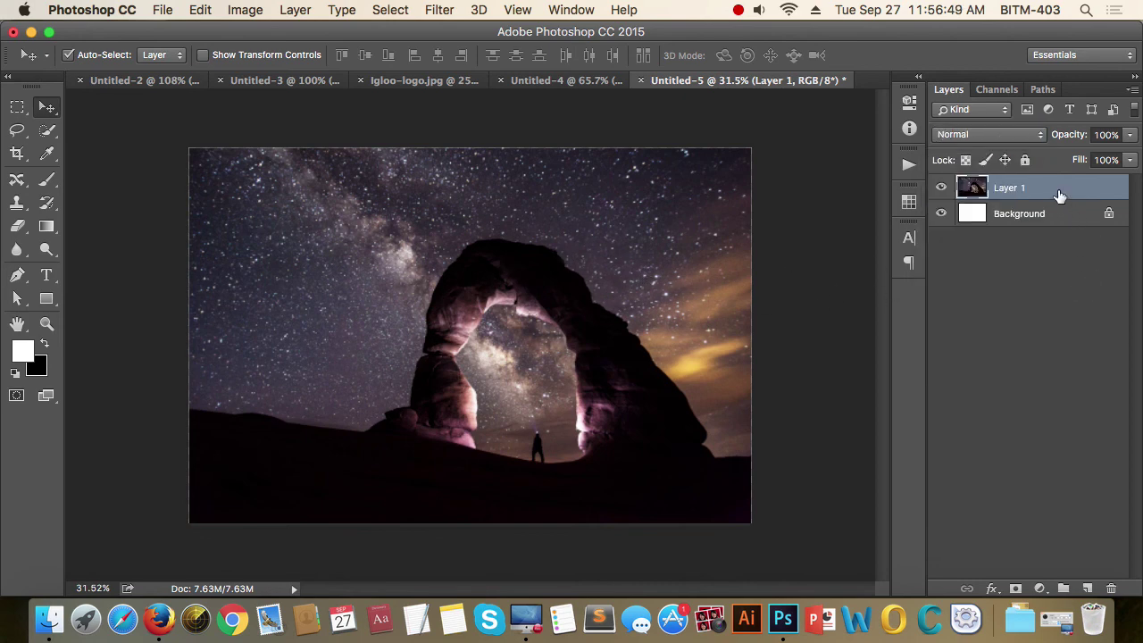
{"action": "left_click", "coordinate": [1035, 141]}
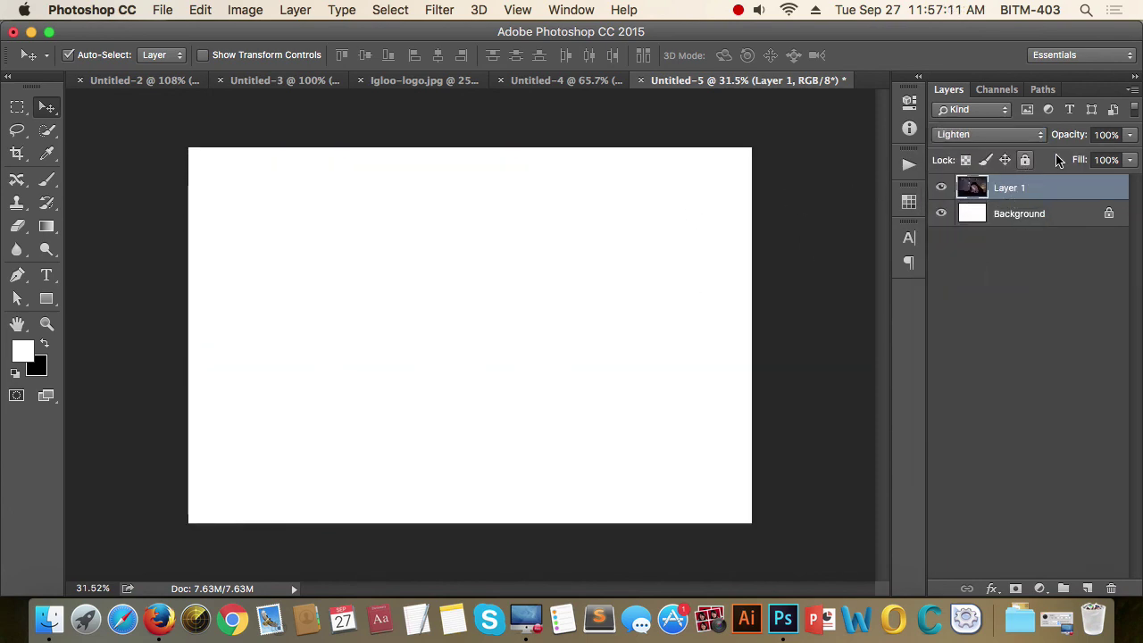
- Try Screen, Color Dodge, Linear Dodge, Overlay, Soft Light and Hard Light blend modes on Layer 1
{"action": "left_click", "coordinate": [1028, 135]}
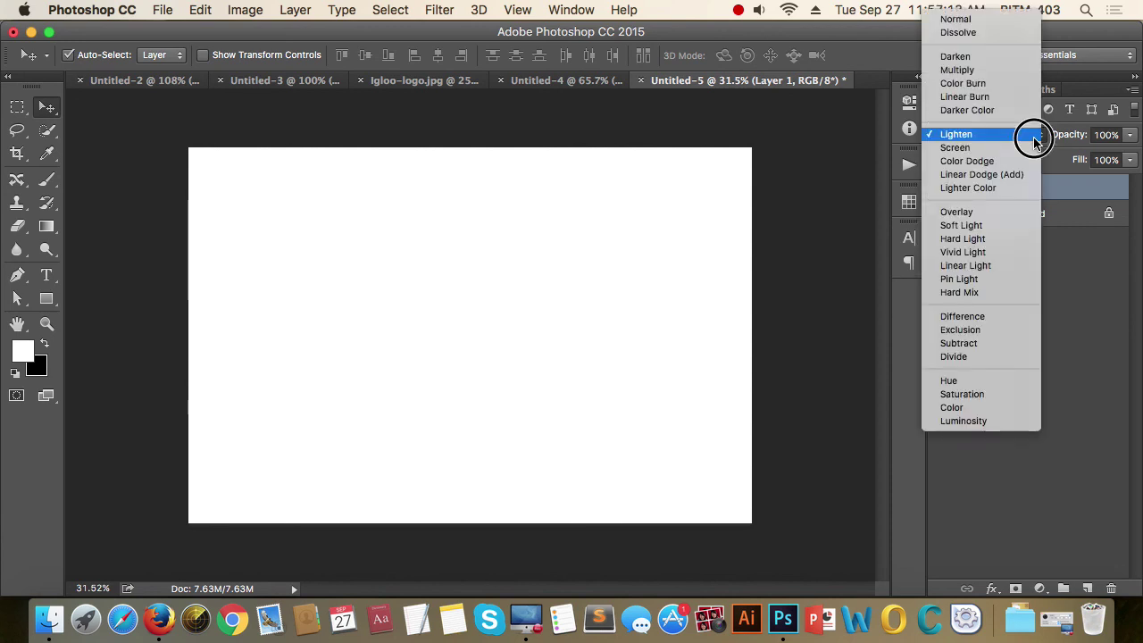
{"action": "left_click", "coordinate": [990, 148]}
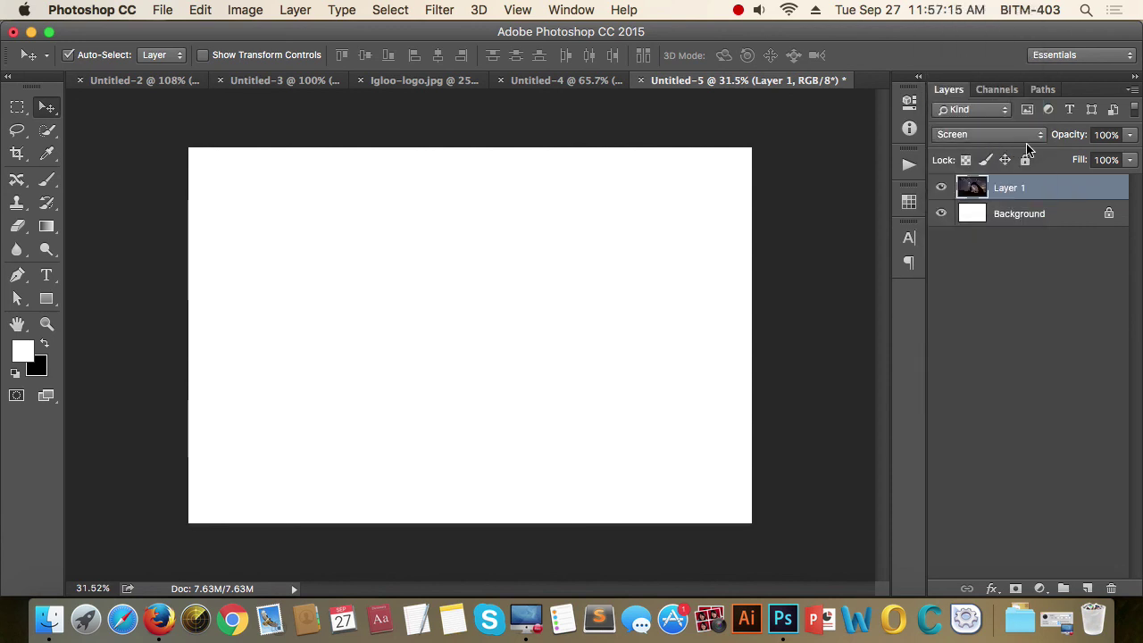
{"action": "left_click", "coordinate": [1027, 147]}
{"action": "left_click", "coordinate": [1014, 147]}
{"action": "left_click", "coordinate": [1018, 143]}
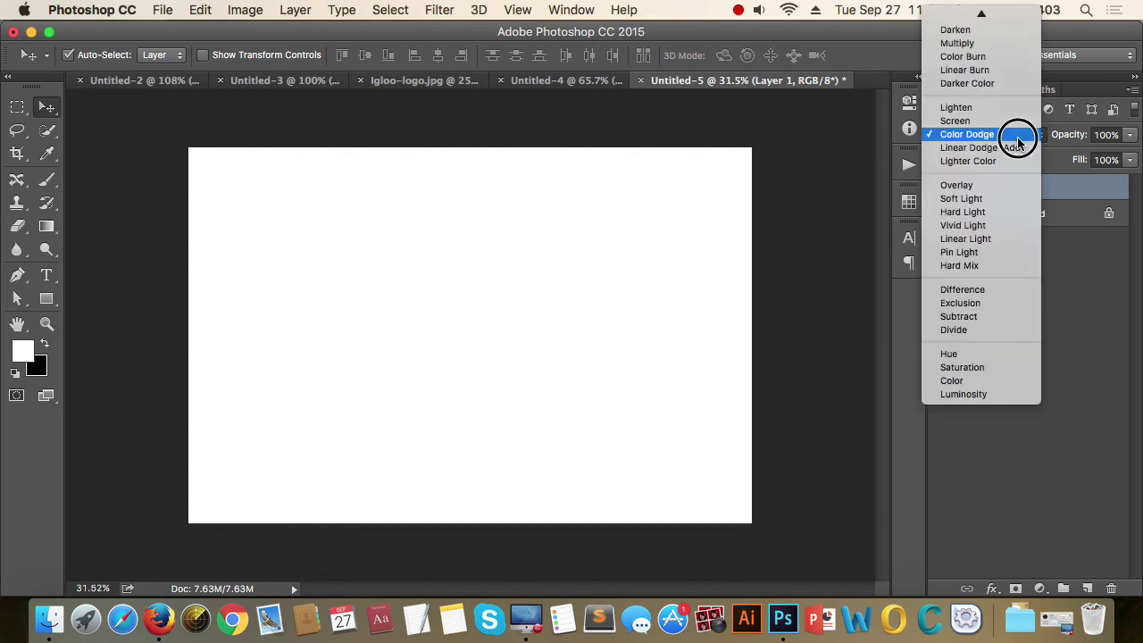
{"action": "left_click", "coordinate": [1009, 147]}
{"action": "left_click", "coordinate": [1018, 143]}
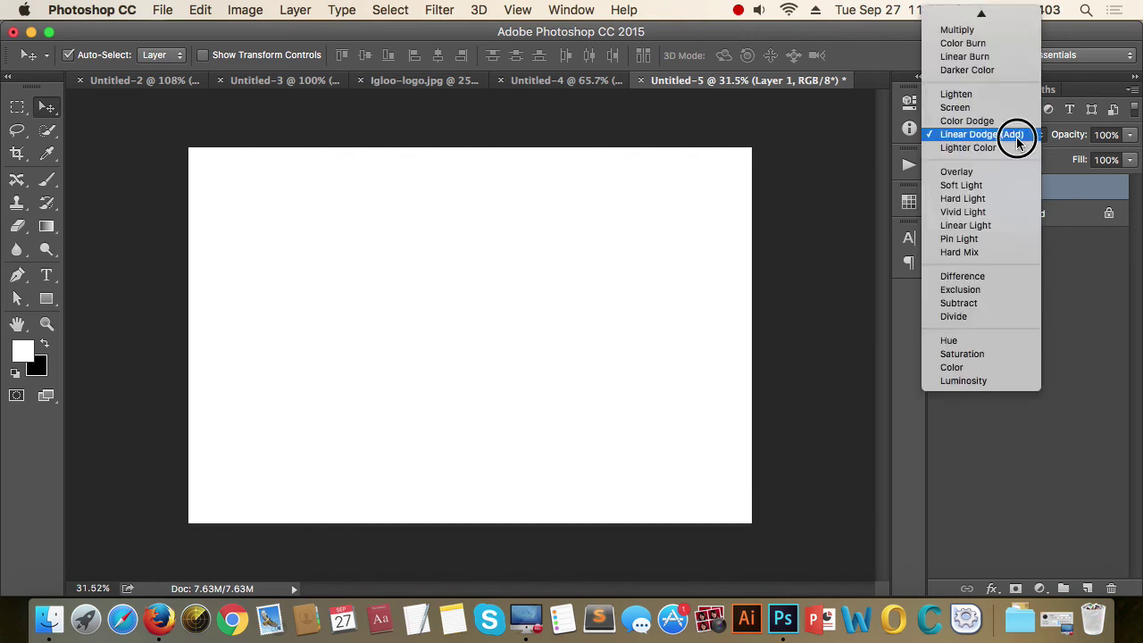
{"action": "left_click", "coordinate": [984, 169]}
{"action": "left_click", "coordinate": [1027, 139]}
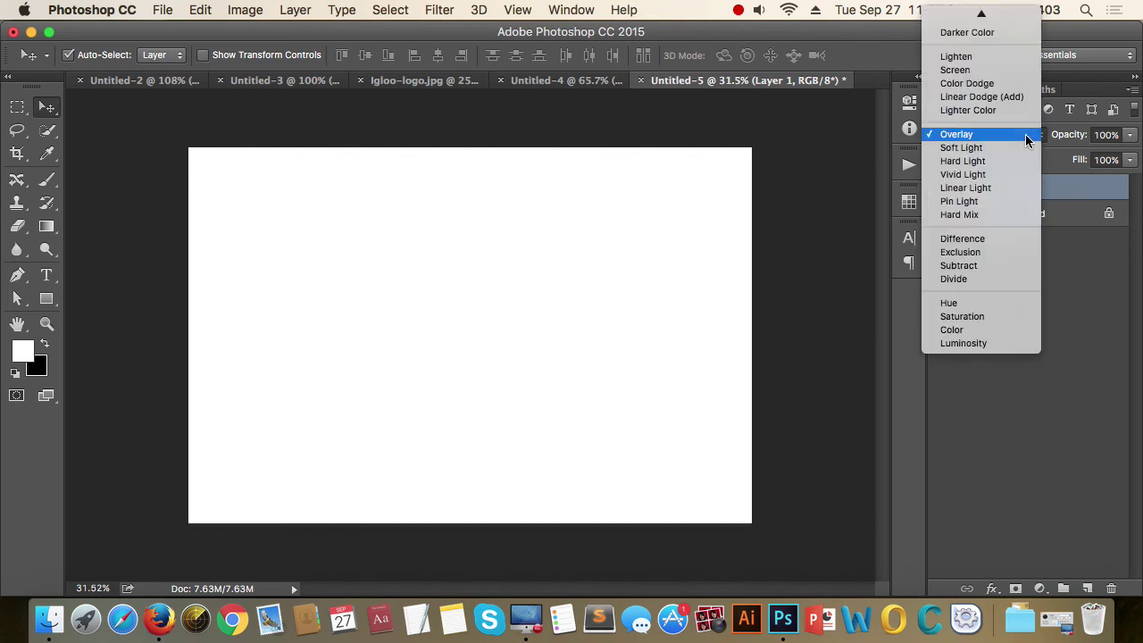
{"action": "left_click", "coordinate": [987, 148]}
{"action": "left_click", "coordinate": [991, 134]}
{"action": "left_click", "coordinate": [1000, 133]}
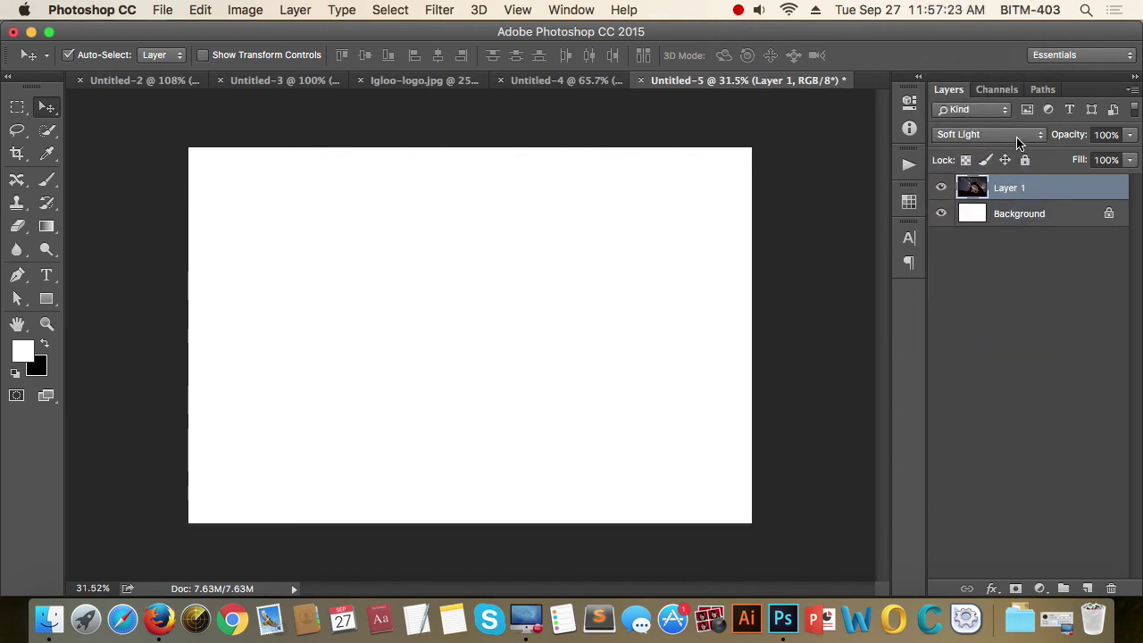
{"action": "left_click", "coordinate": [1018, 138]}
{"action": "left_click", "coordinate": [957, 148]}
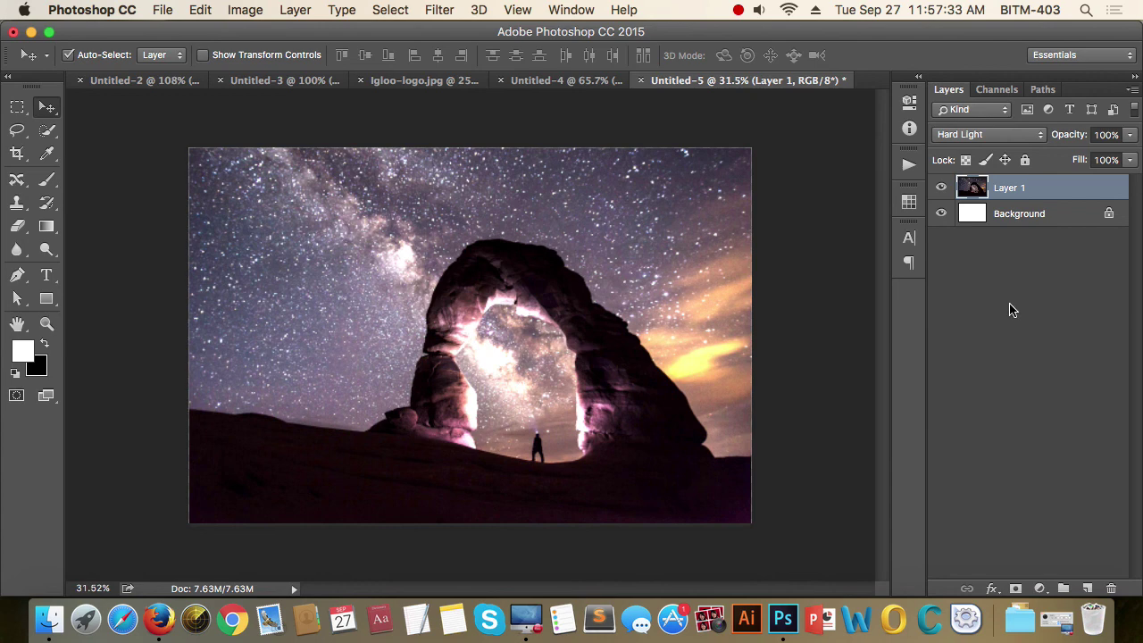
- Compare Soft Light against Hard Light with undo, then return Layer 1 to Normal
{"action": "key", "text": "shift+minus"}
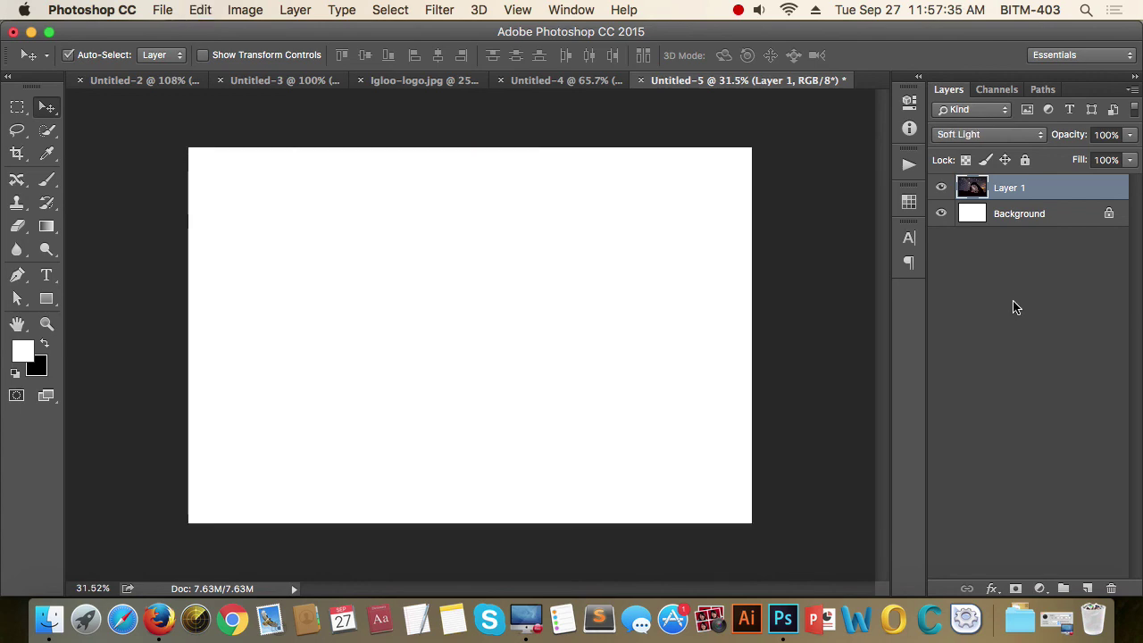
{"action": "key", "text": "cmd+z"}
{"action": "key", "text": "cmd+z"}
{"action": "key", "text": "cmd+z"}
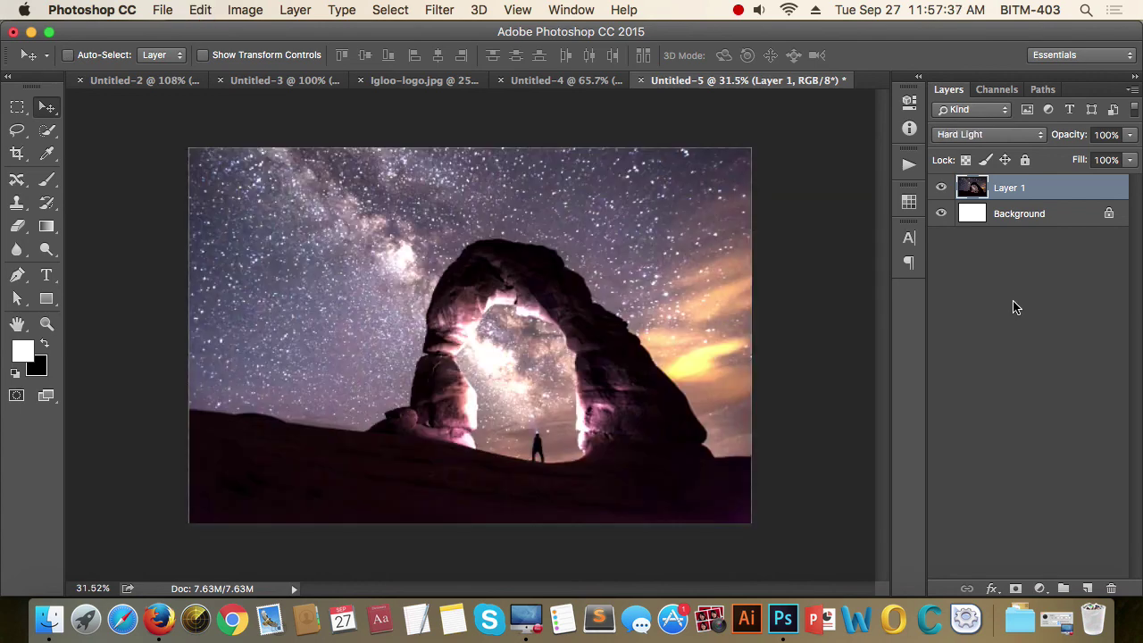
{"action": "key", "text": "cmd+z"}
{"action": "key", "text": "cmd+z"}
{"action": "key", "text": "cmd+z"}
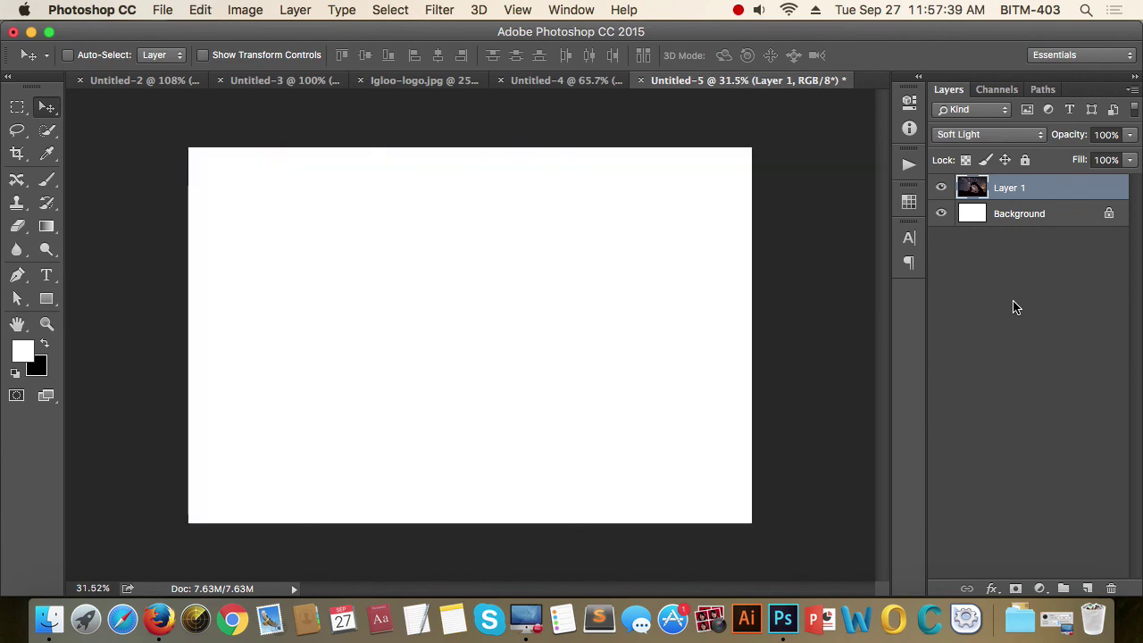
{"action": "key", "text": "cmd+z"}
{"action": "left_click", "coordinate": [1000, 134]}
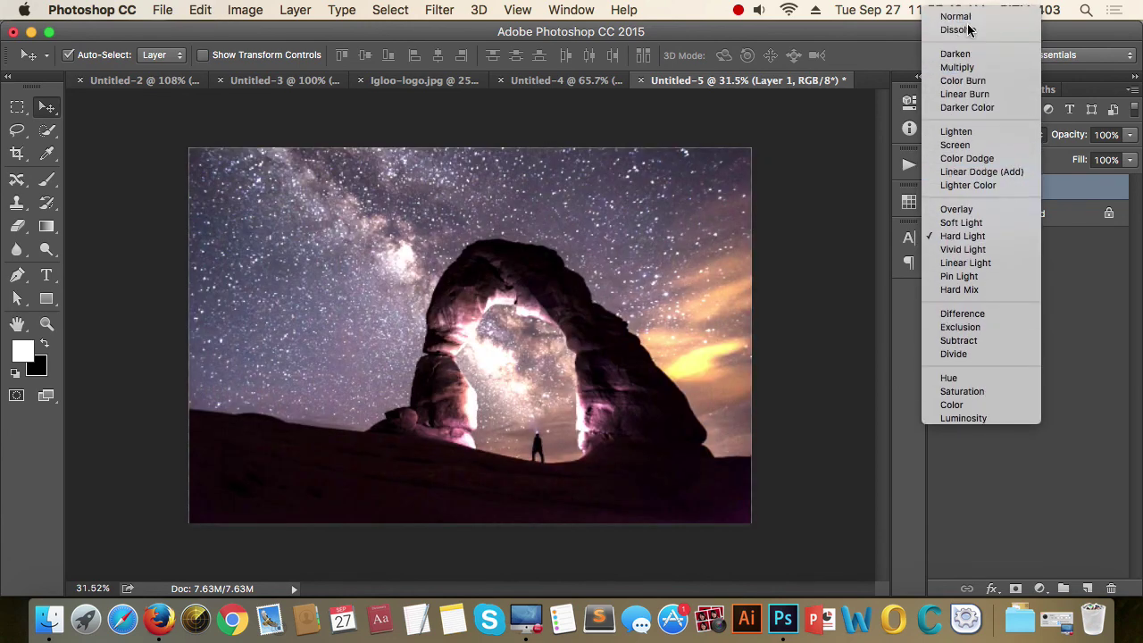
{"action": "left_click", "coordinate": [957, 15]}
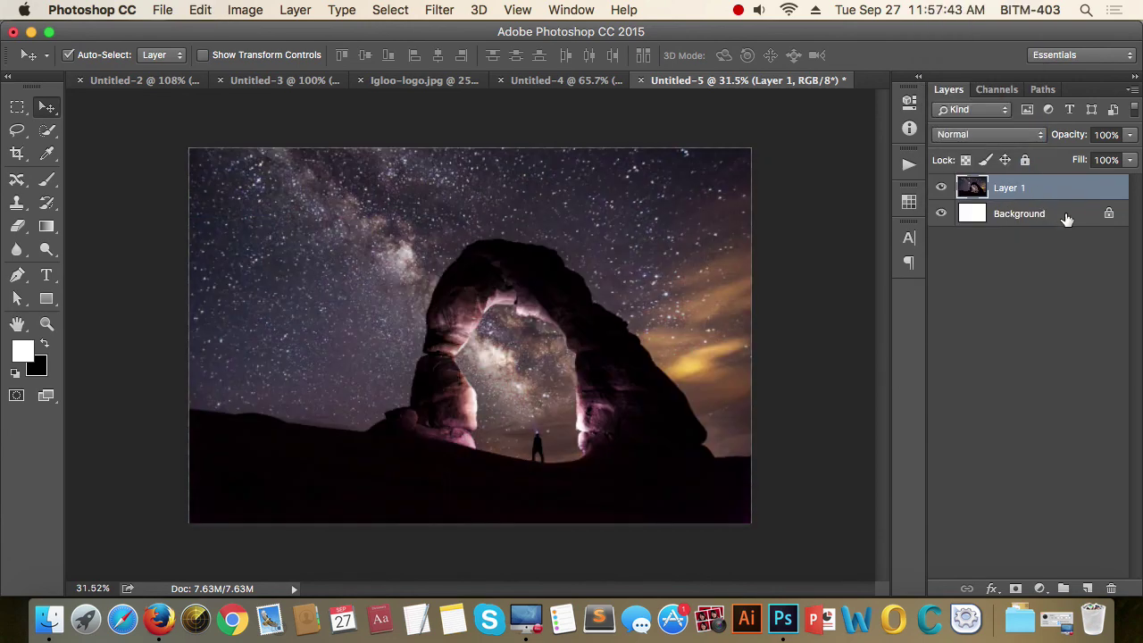
- Duplicate Layer 1 and set the top copy's blend mode to Hard Light
{"action": "key", "text": "cmd+j"}
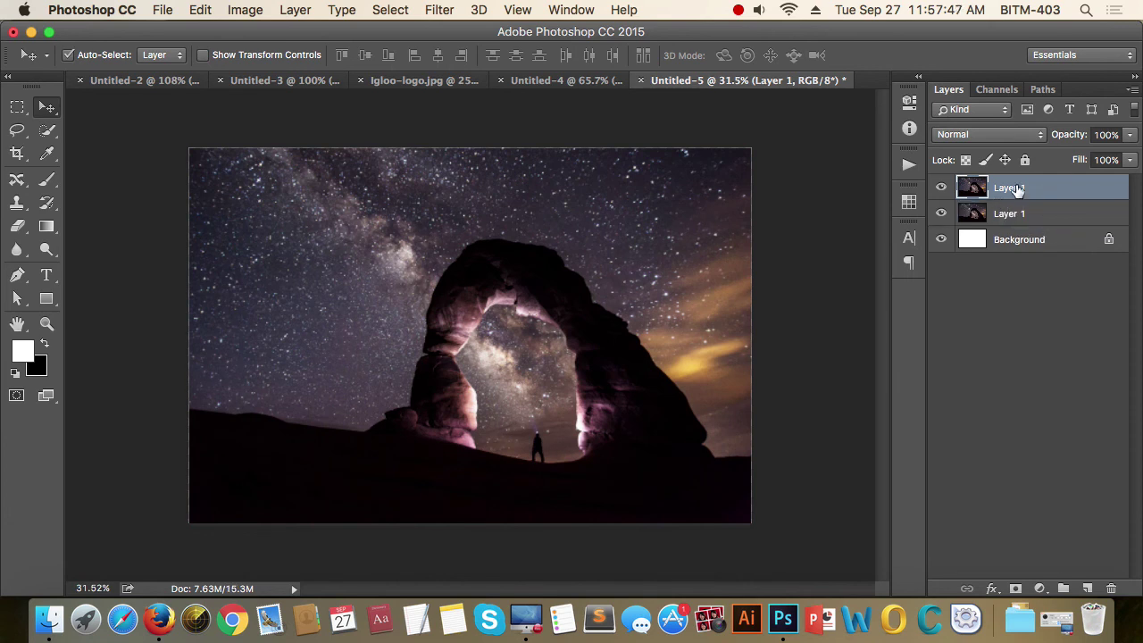
{"action": "left_click", "coordinate": [1039, 136]}
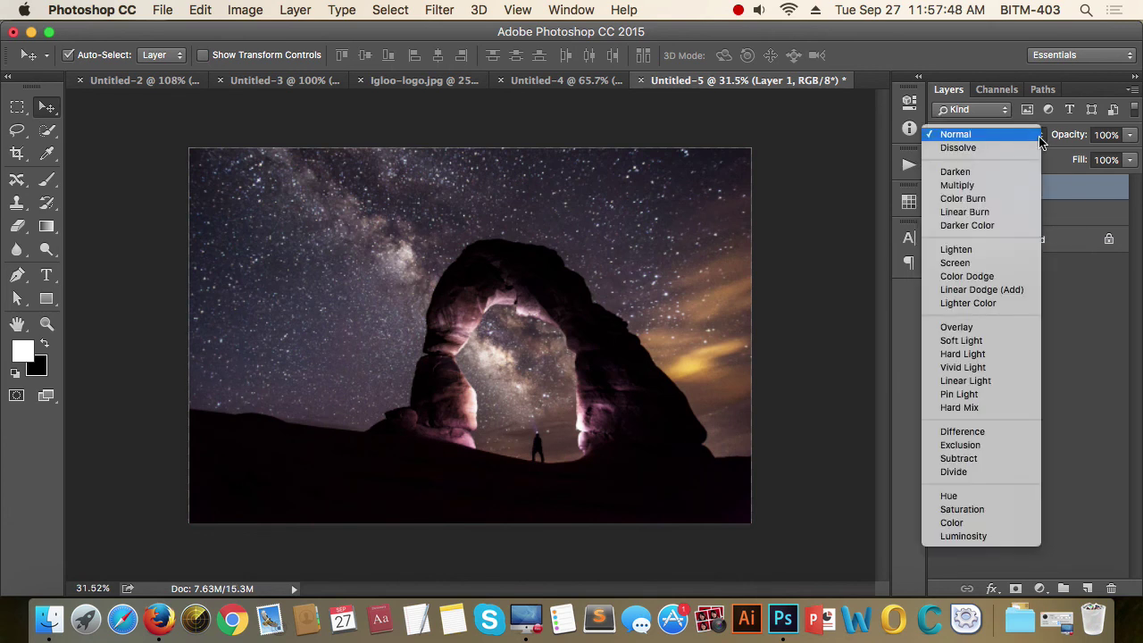
{"action": "left_click", "coordinate": [972, 354]}
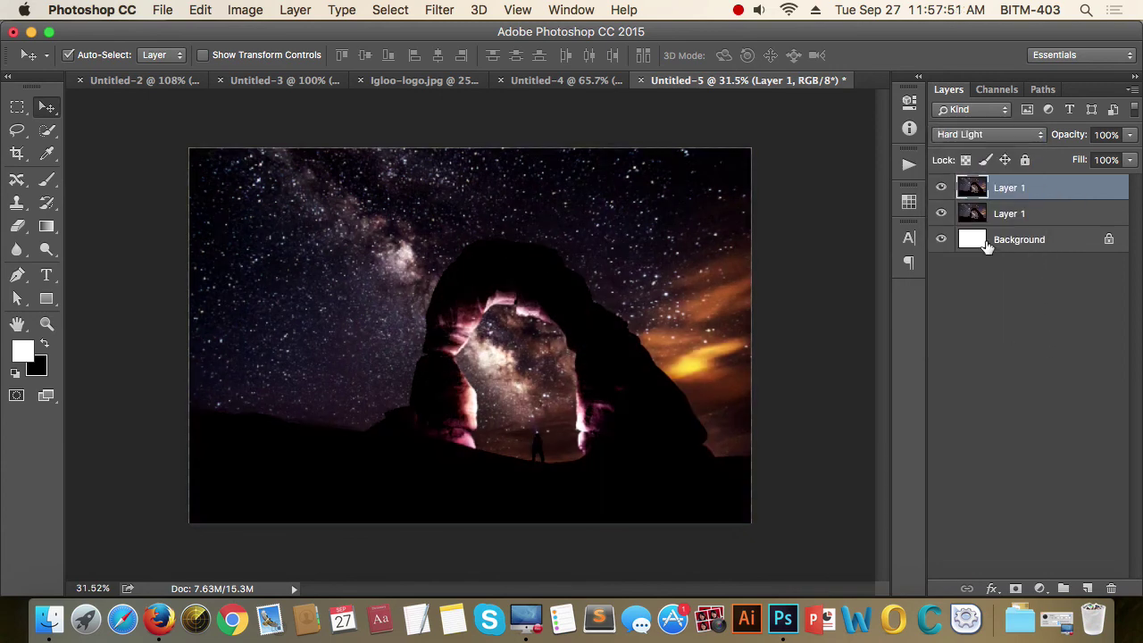
- Compare the two copies by toggling visibility, leaving the lower copy hidden and the top shown
{"action": "left_click", "coordinate": [942, 214]}
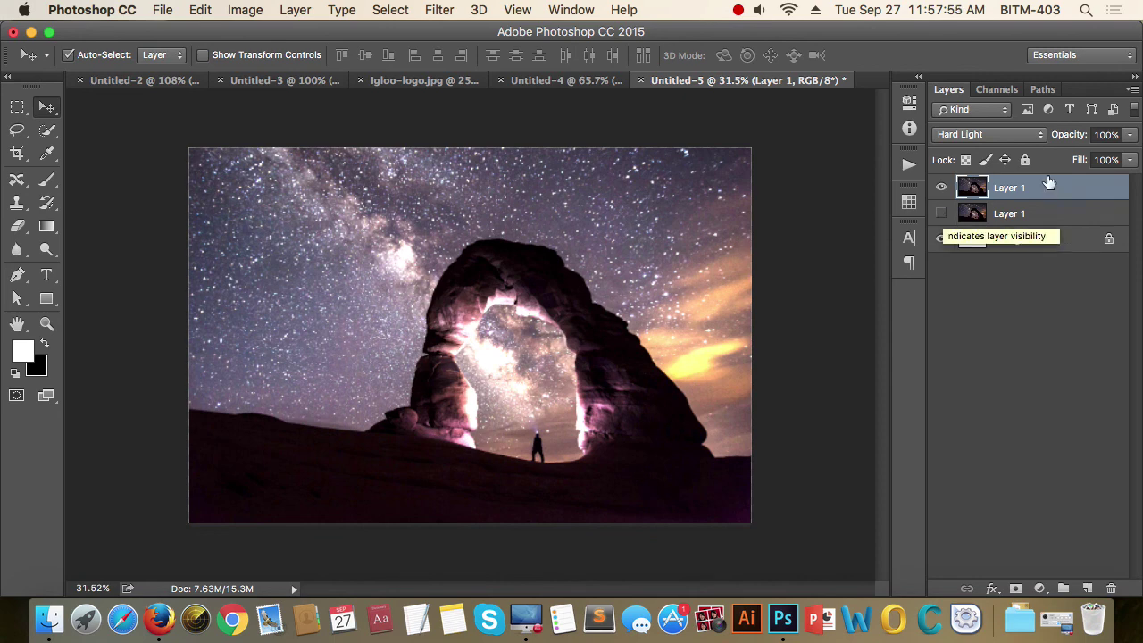
{"action": "left_click", "coordinate": [941, 215]}
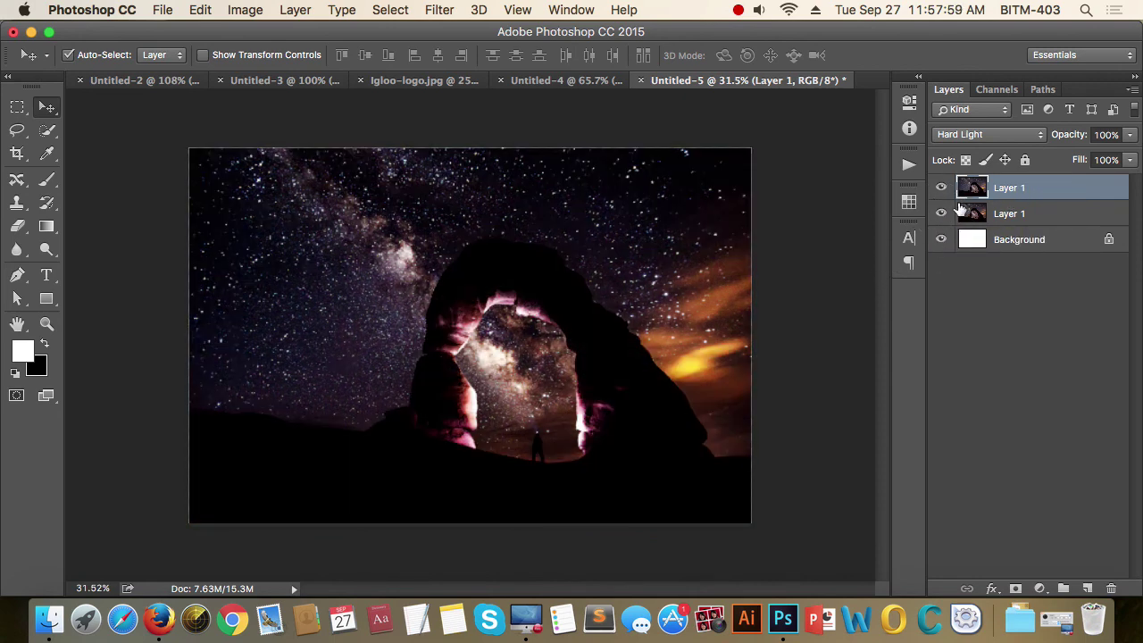
{"action": "left_click", "coordinate": [941, 187]}
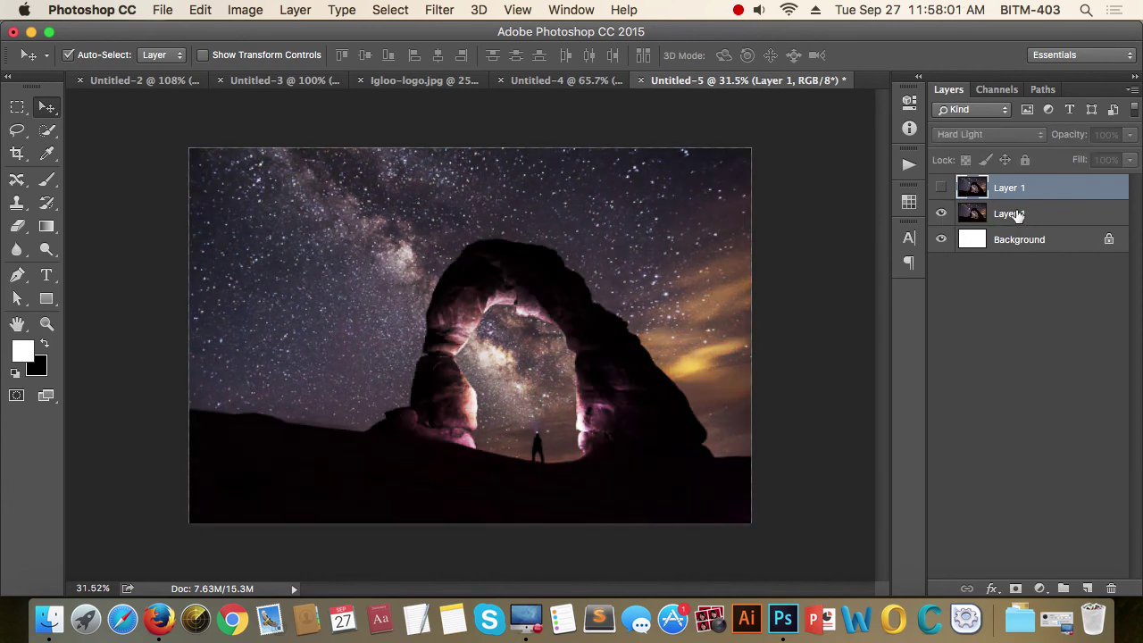
{"action": "left_click", "coordinate": [941, 188]}
{"action": "left_click", "coordinate": [941, 187]}
{"action": "left_click", "coordinate": [1031, 217]}
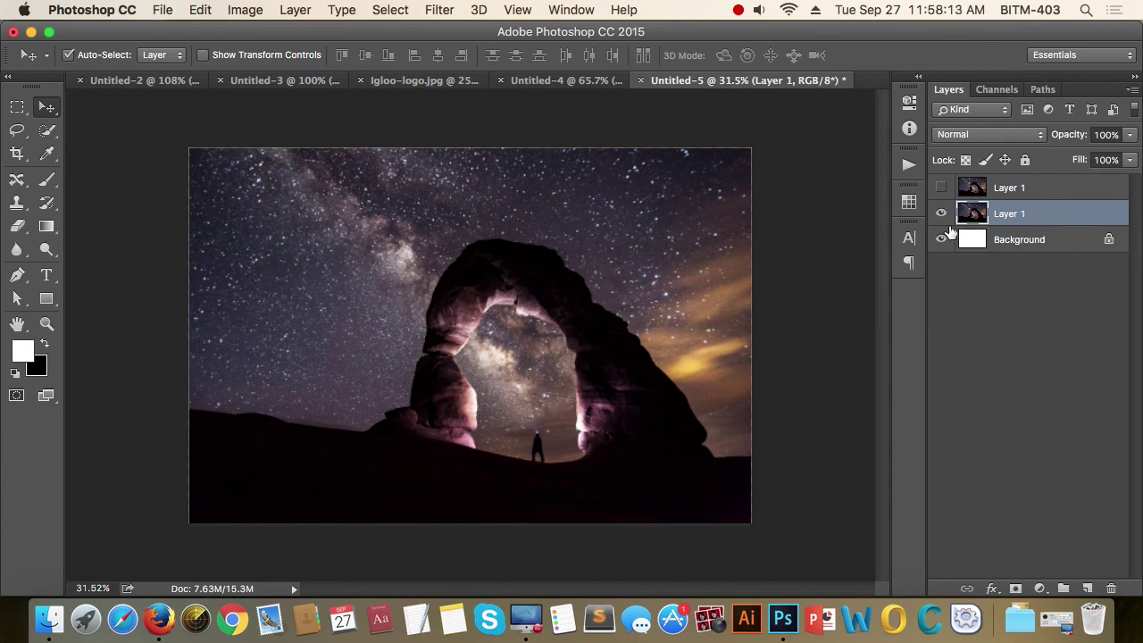
{"action": "left_click", "coordinate": [940, 213]}
{"action": "left_click", "coordinate": [940, 188]}
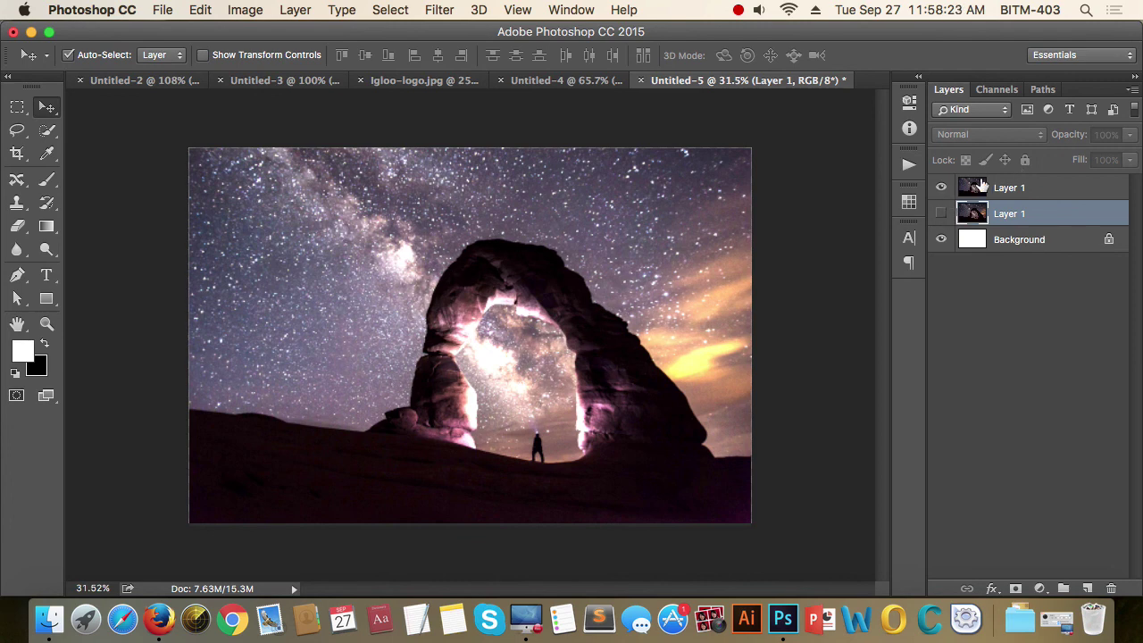
{"action": "left_click", "coordinate": [1027, 190]}
{"action": "left_click", "coordinate": [1009, 135]}
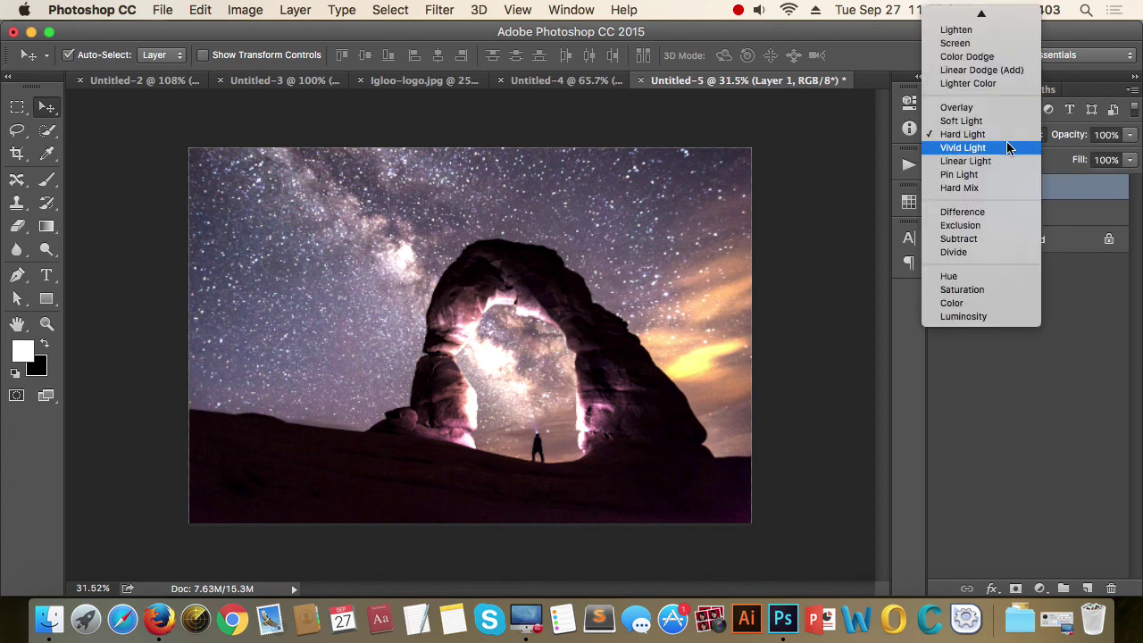
{"action": "left_click", "coordinate": [986, 161]}
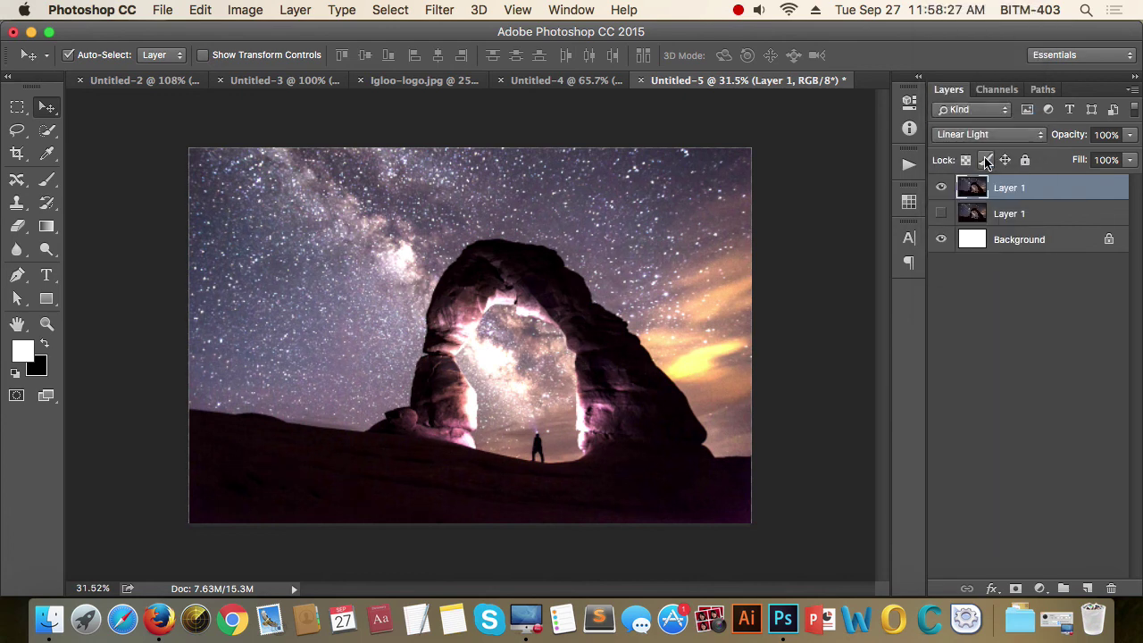
{"action": "left_click", "coordinate": [996, 136]}
{"action": "left_click", "coordinate": [964, 185]}
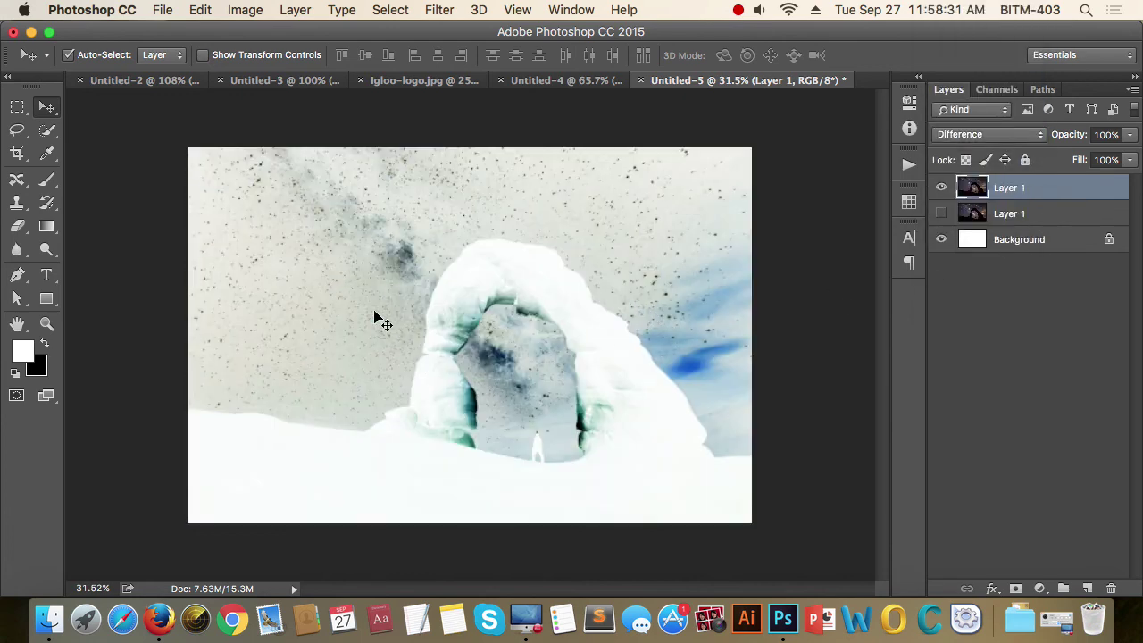
{"action": "left_click", "coordinate": [1018, 134]}
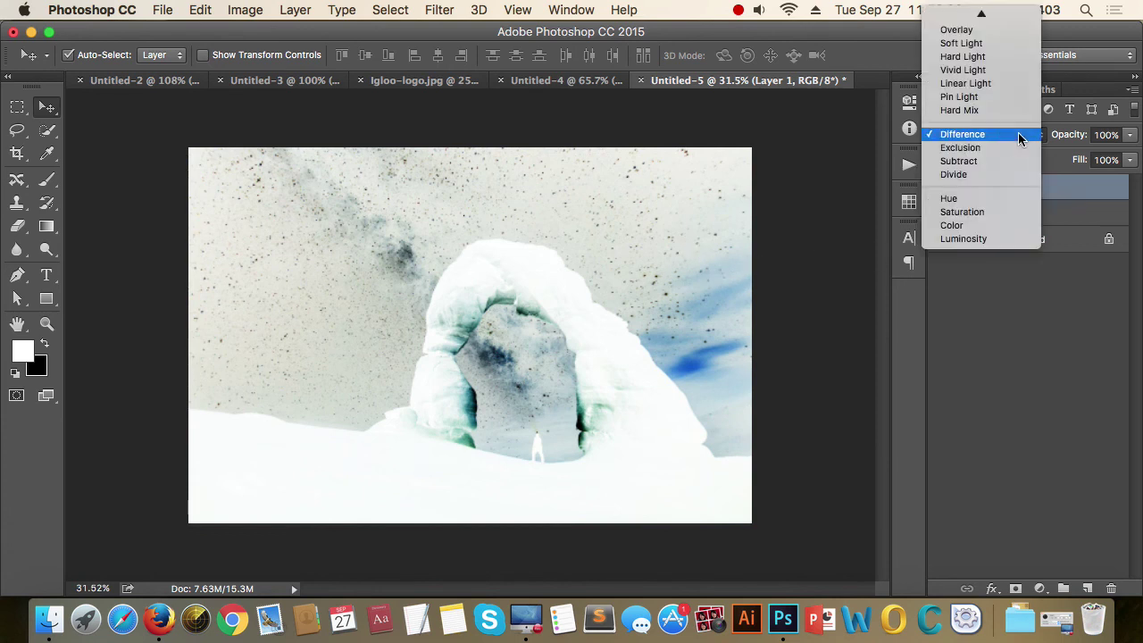
{"action": "left_click", "coordinate": [979, 212]}
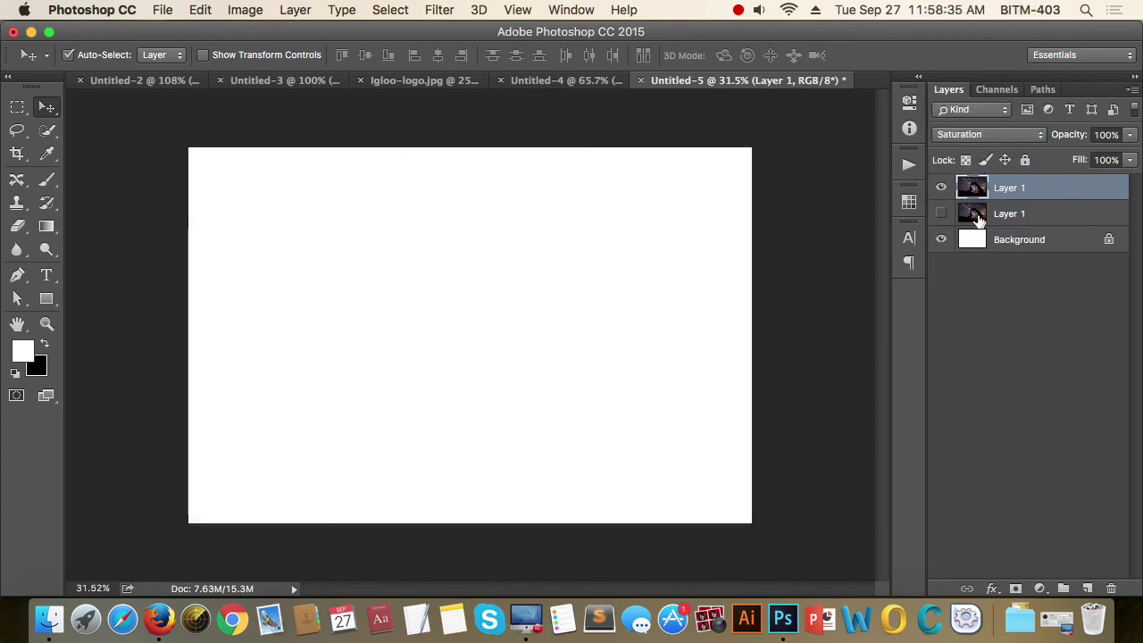
{"action": "left_click", "coordinate": [1007, 136]}
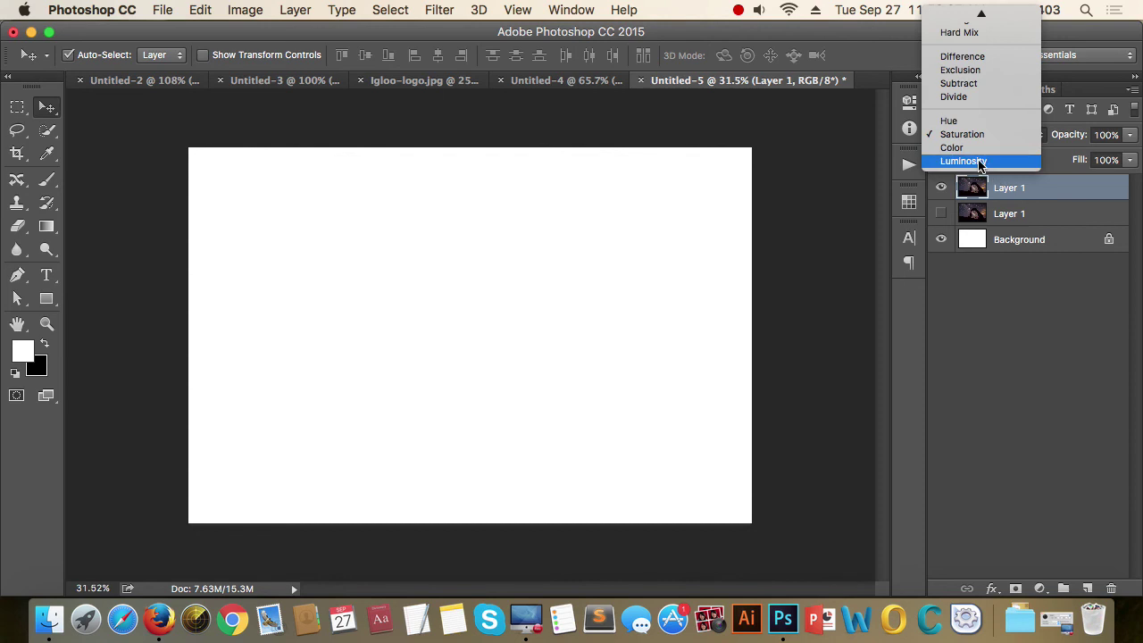
{"action": "left_click", "coordinate": [982, 160]}
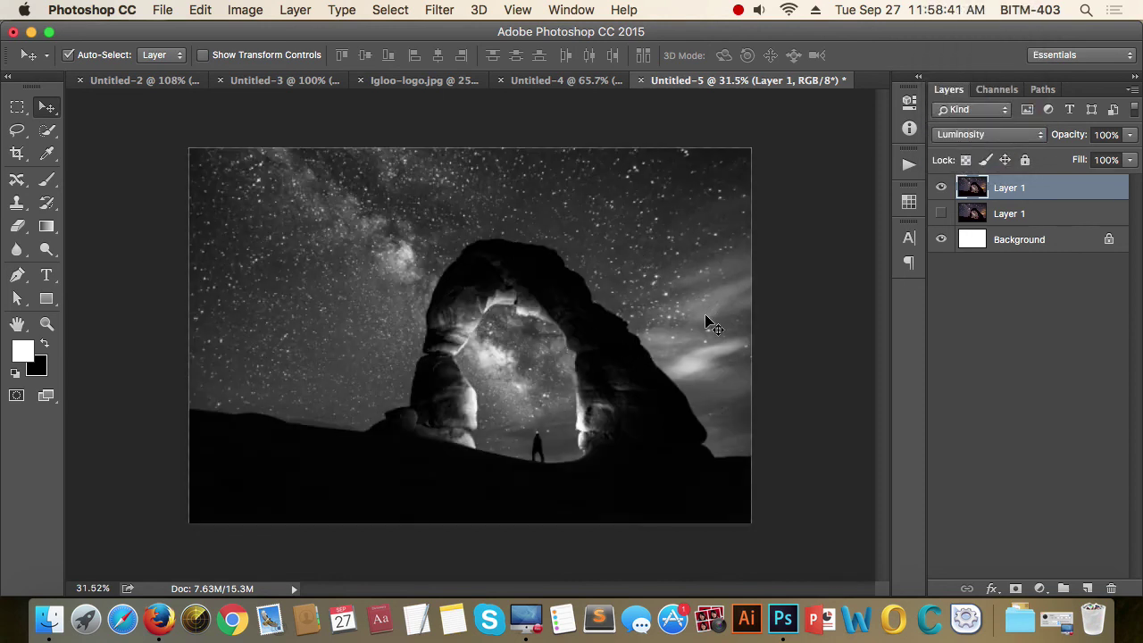
{"action": "left_click", "coordinate": [1013, 136]}
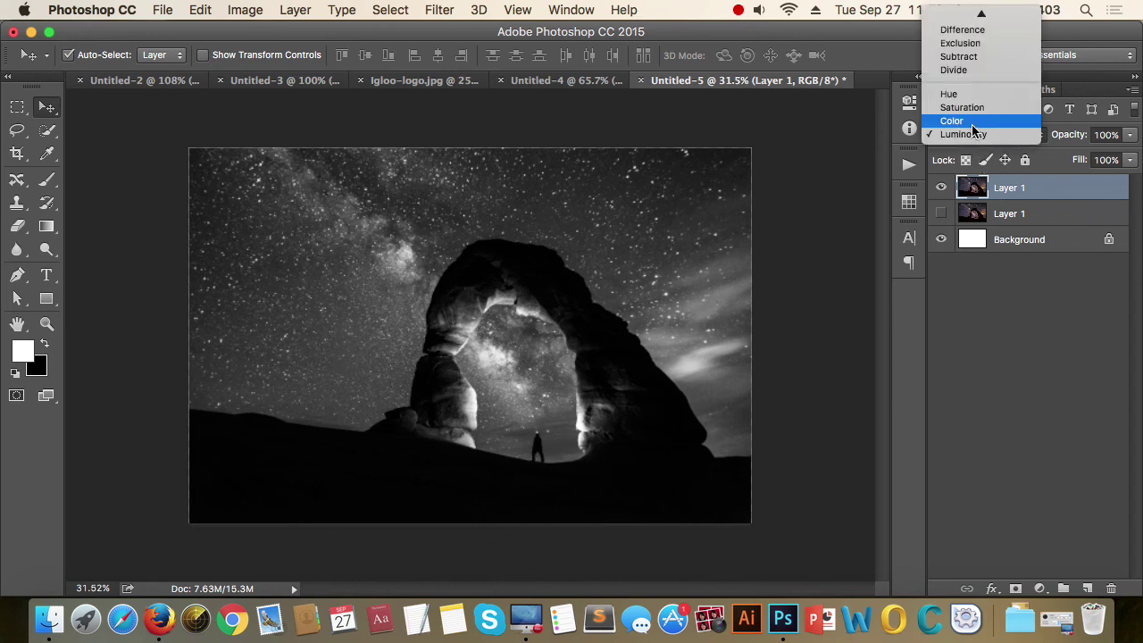
{"action": "scroll", "coordinate": [1005, 203], "scroll_direction": "up", "scroll_amount": 3}
{"action": "scroll", "coordinate": [1005, 203], "scroll_direction": "up", "scroll_amount": 2}
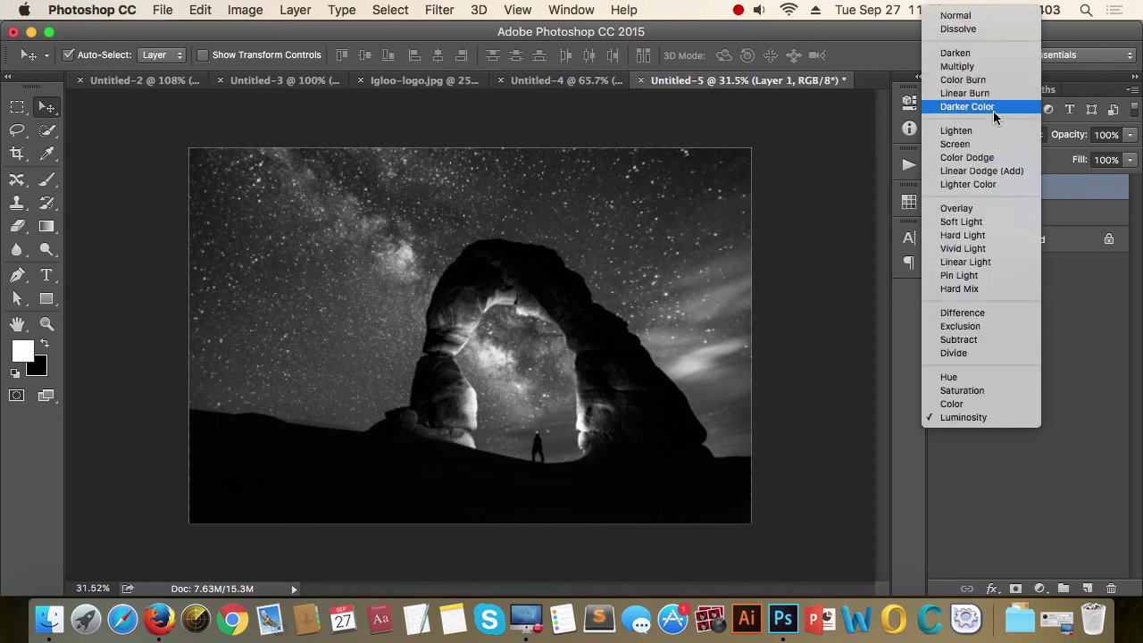
{"action": "left_click", "coordinate": [965, 66]}
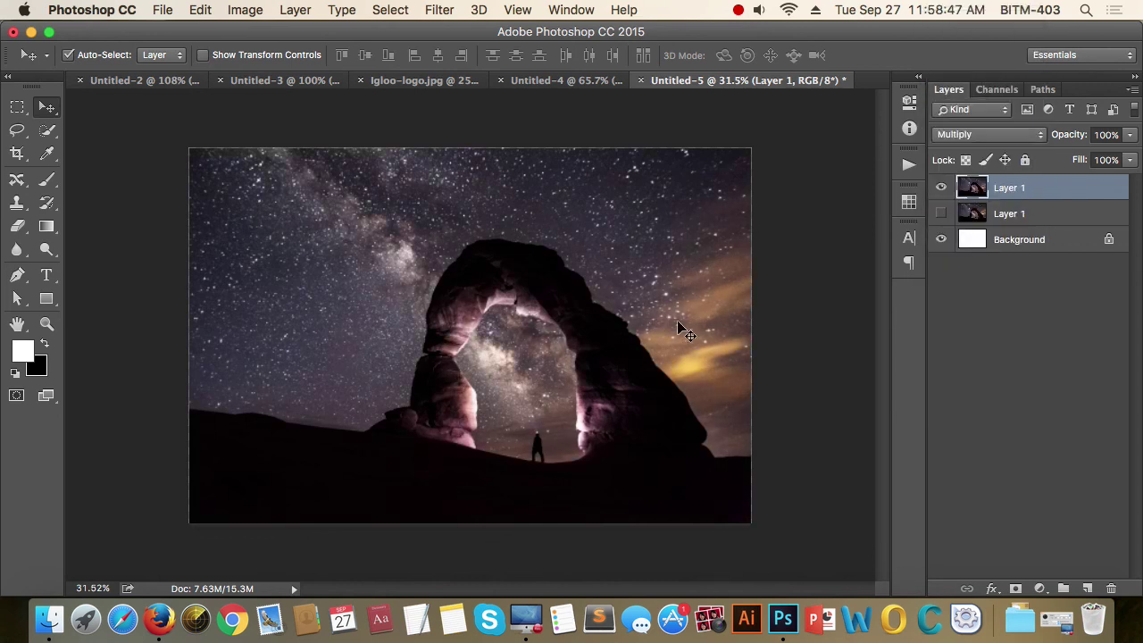
{"action": "left_click", "coordinate": [1027, 144]}
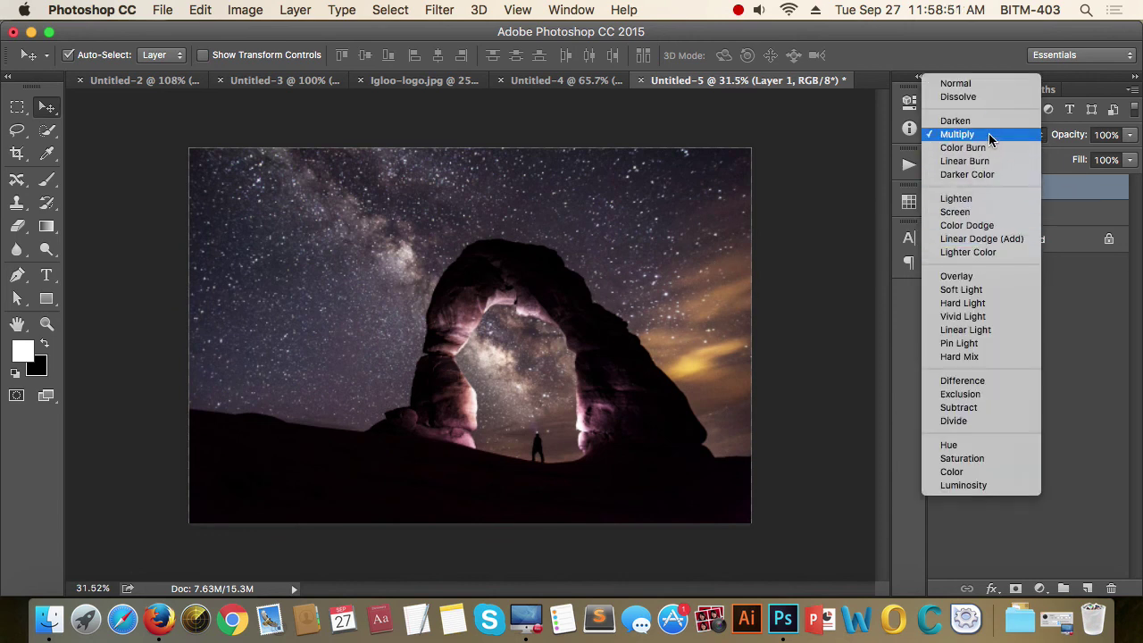
{"action": "left_click", "coordinate": [1074, 322]}
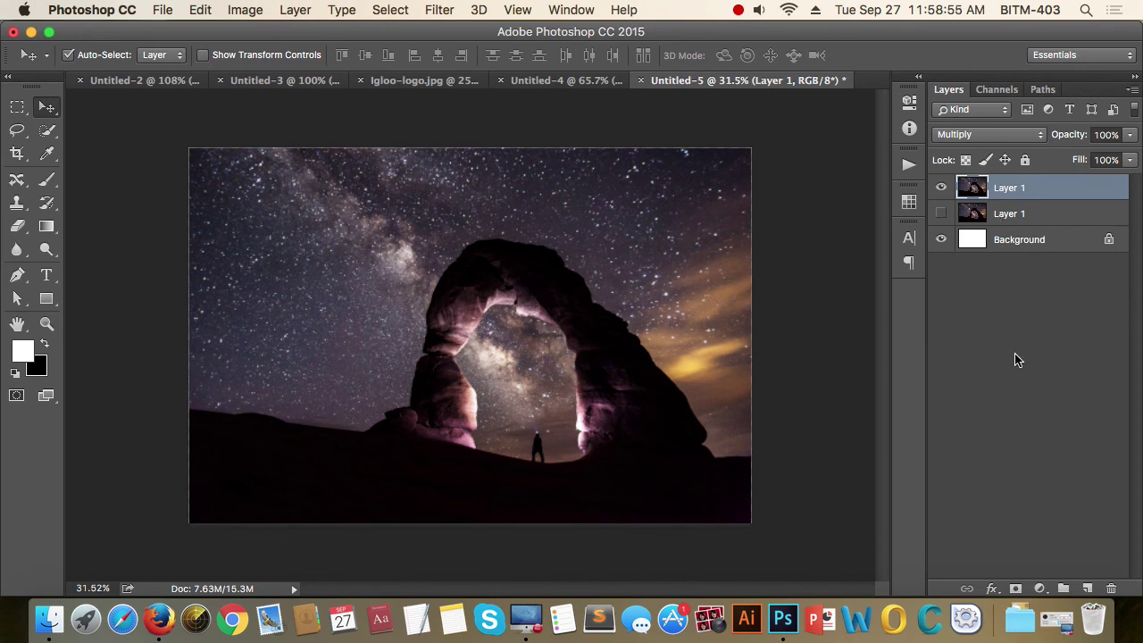
{"action": "left_click", "coordinate": [1029, 137]}
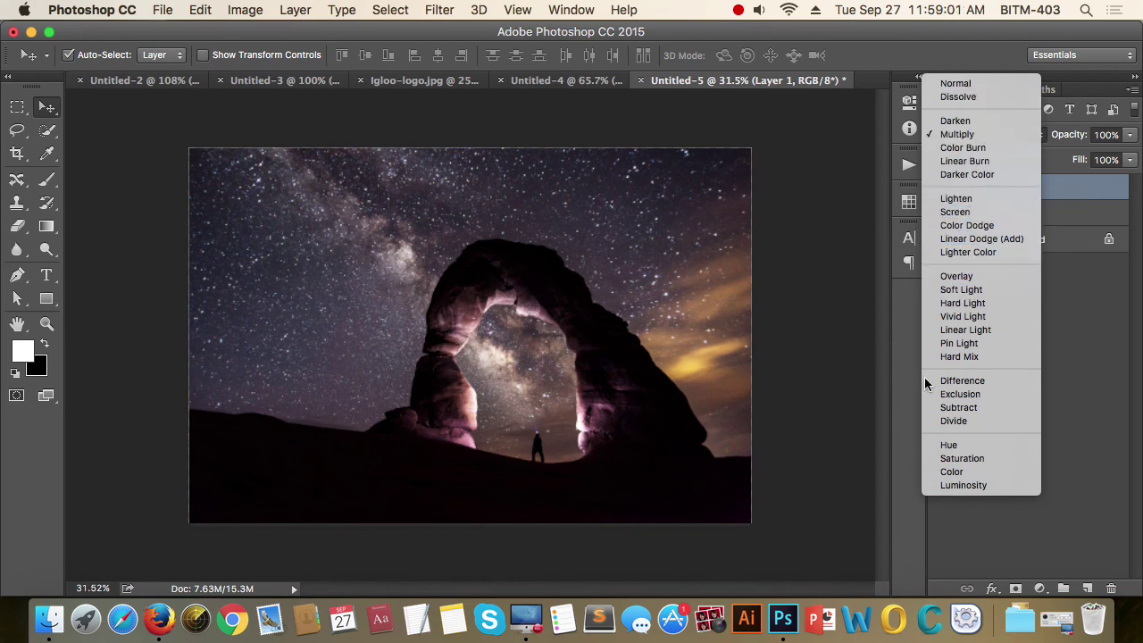
{"action": "left_click", "coordinate": [1077, 382]}
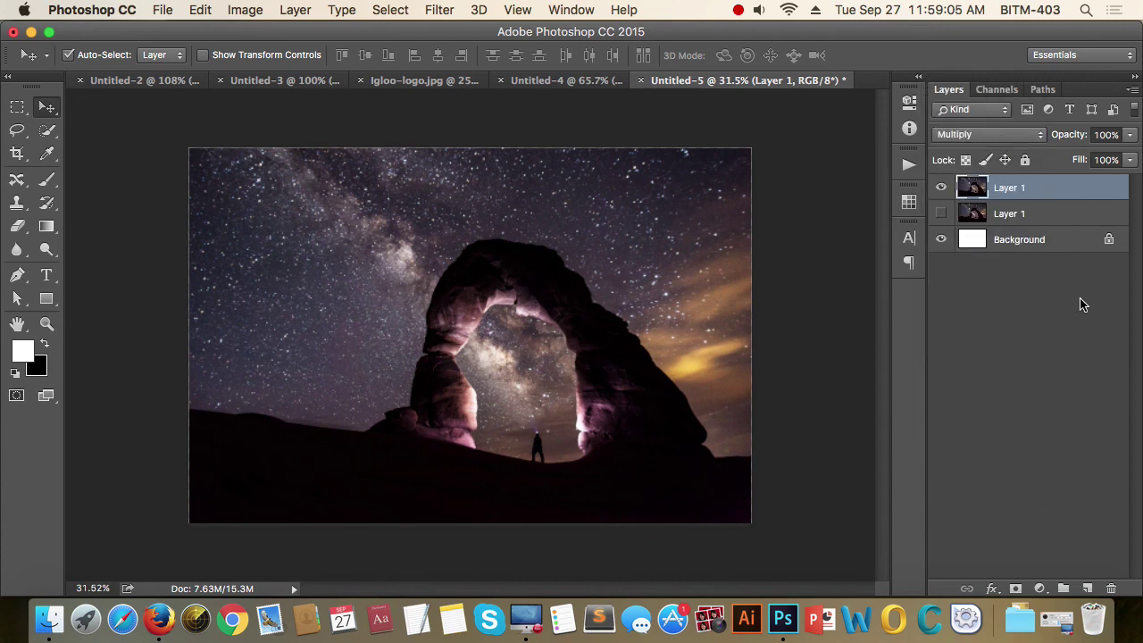
{"action": "left_click", "coordinate": [1000, 136]}
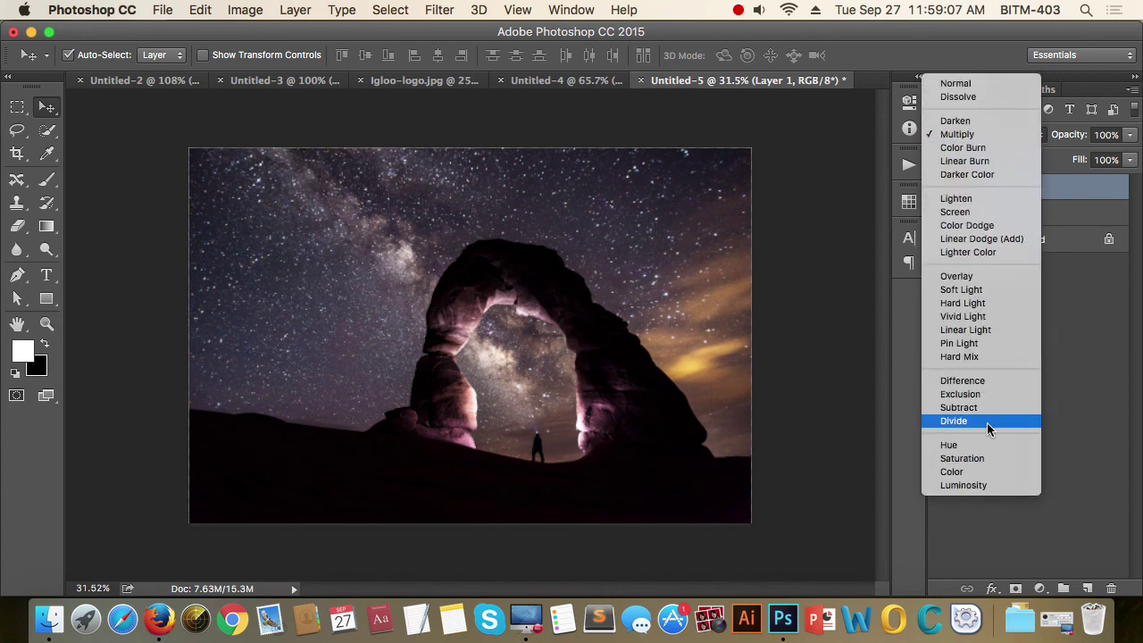
{"action": "left_click", "coordinate": [986, 381]}
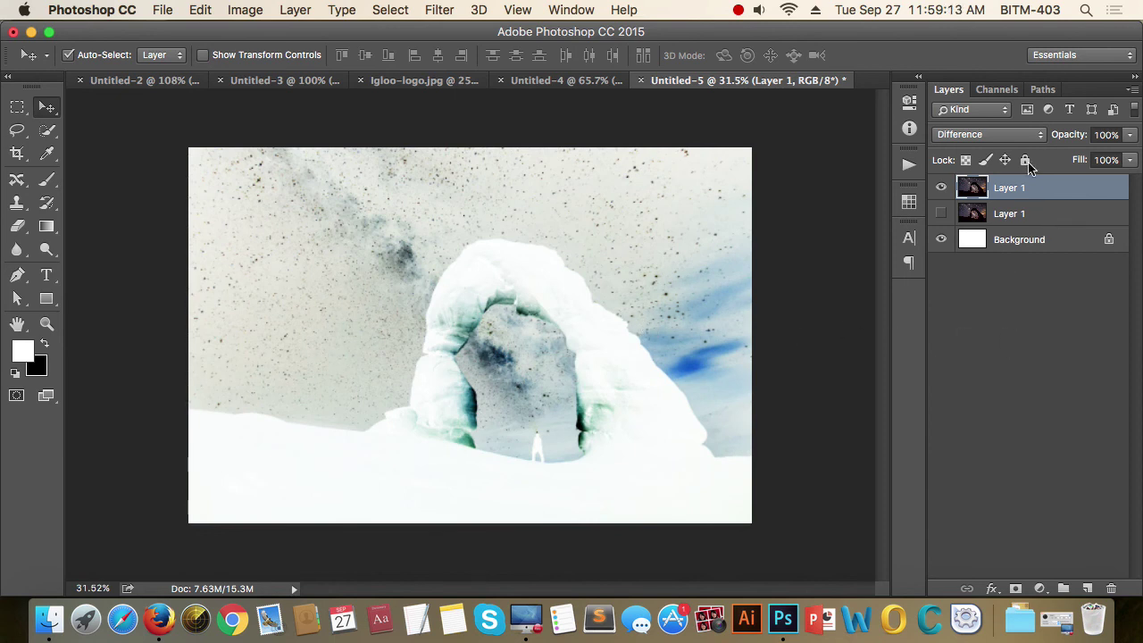
{"action": "left_click", "coordinate": [1034, 136]}
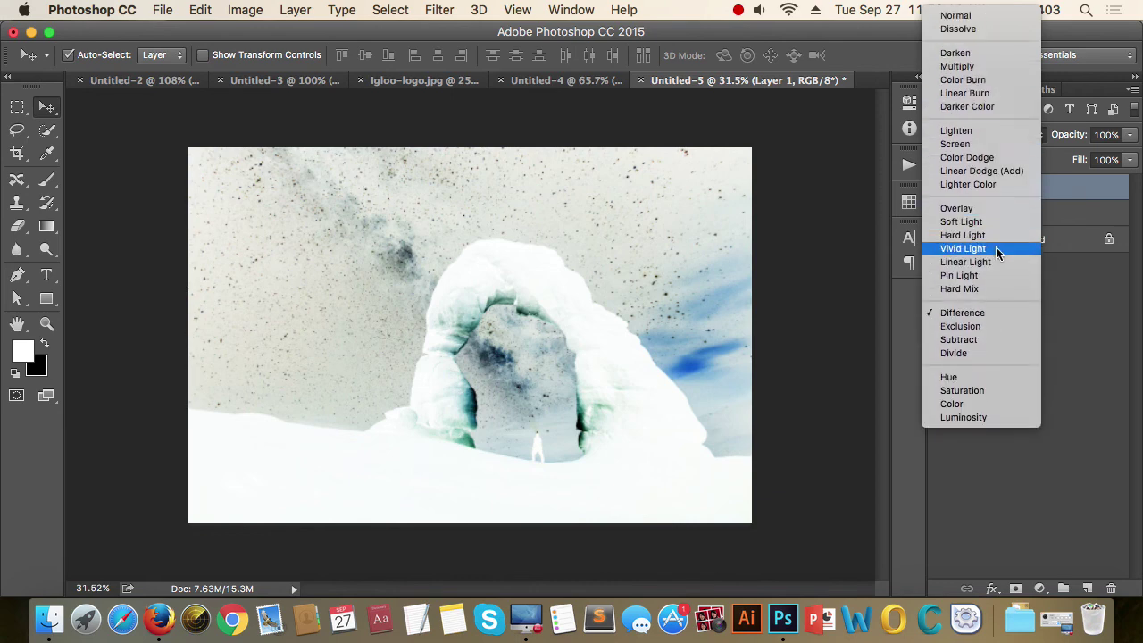
{"action": "left_click", "coordinate": [979, 236]}
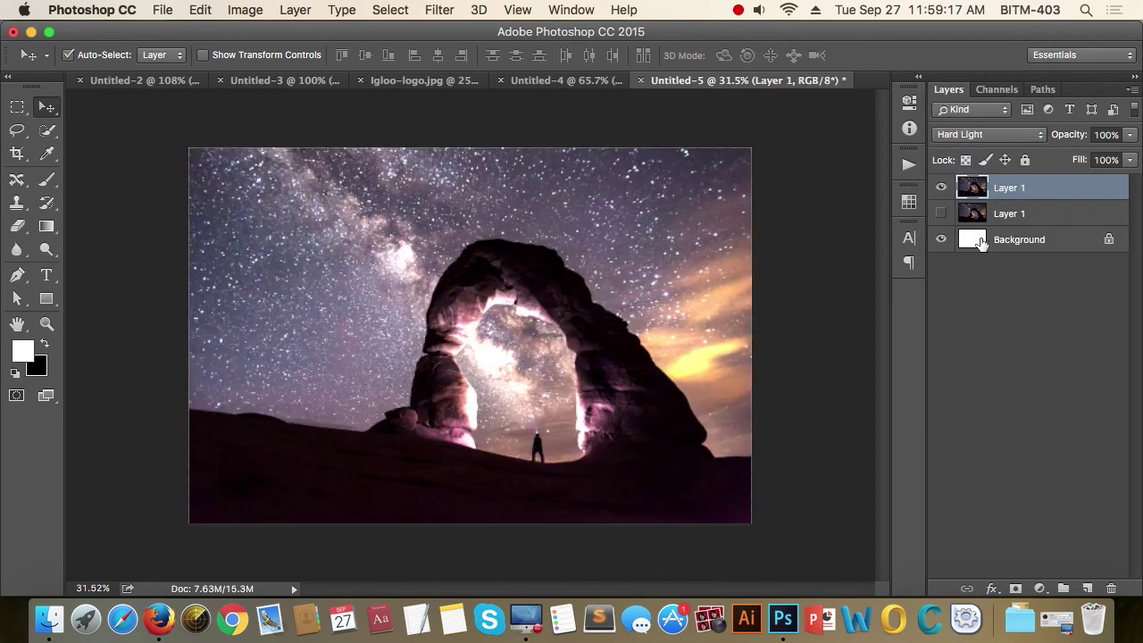
{"action": "left_click", "coordinate": [1019, 314]}
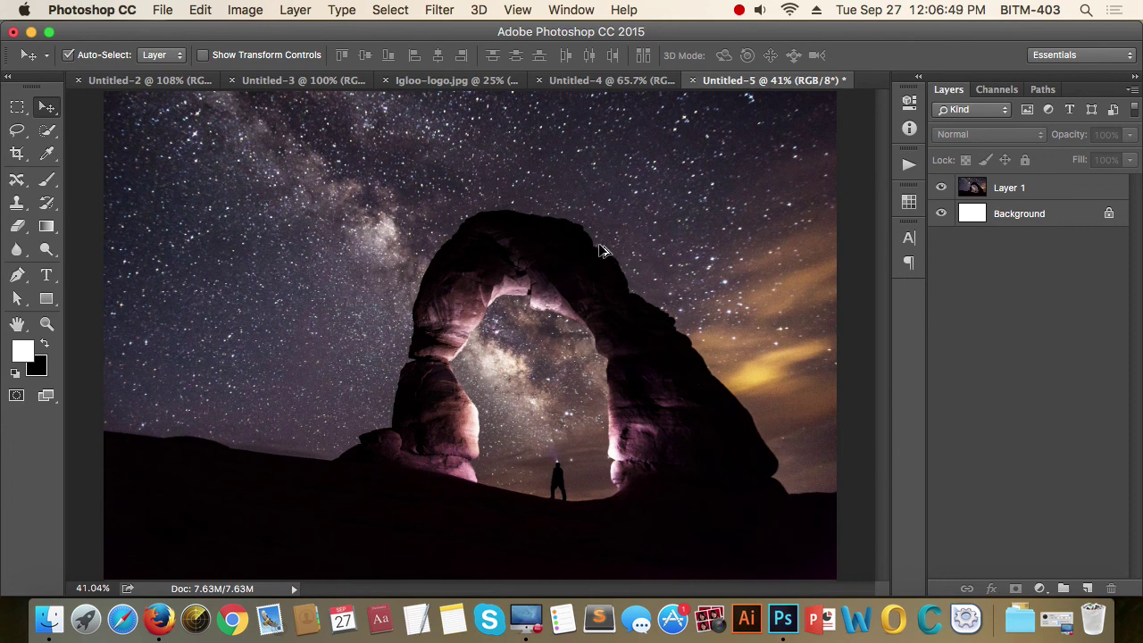
{"action": "scroll", "coordinate": [600, 249], "scroll_direction": "down", "scroll_amount": 2}
{"action": "scroll", "coordinate": [600, 249], "scroll_direction": "down", "scroll_amount": 2}
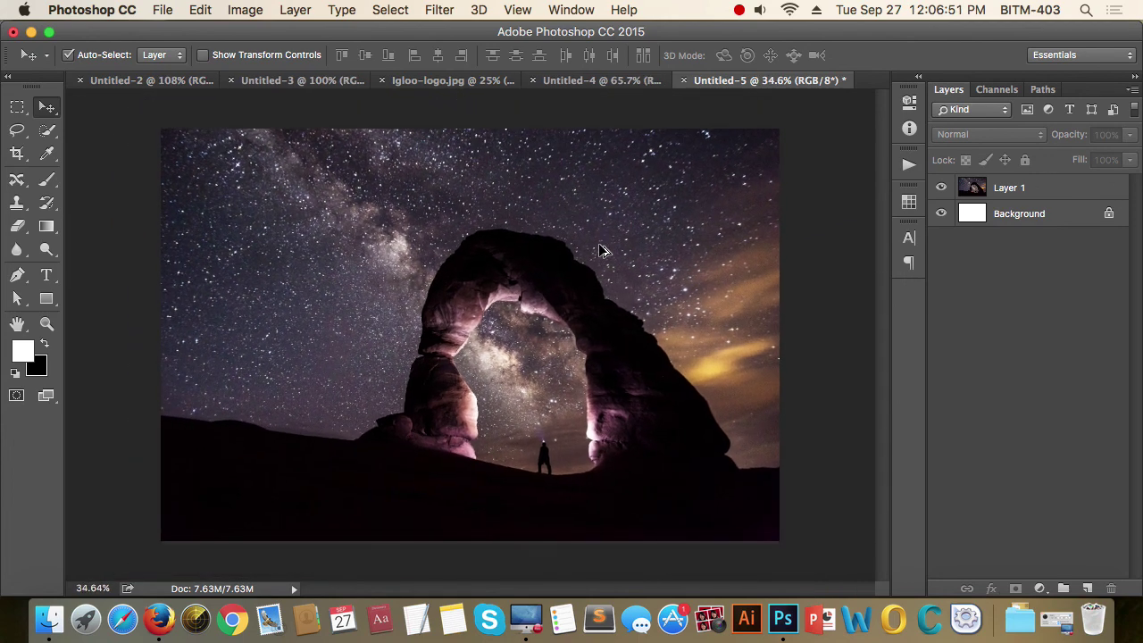
{"action": "scroll", "coordinate": [600, 249], "scroll_direction": "up", "scroll_amount": 1}
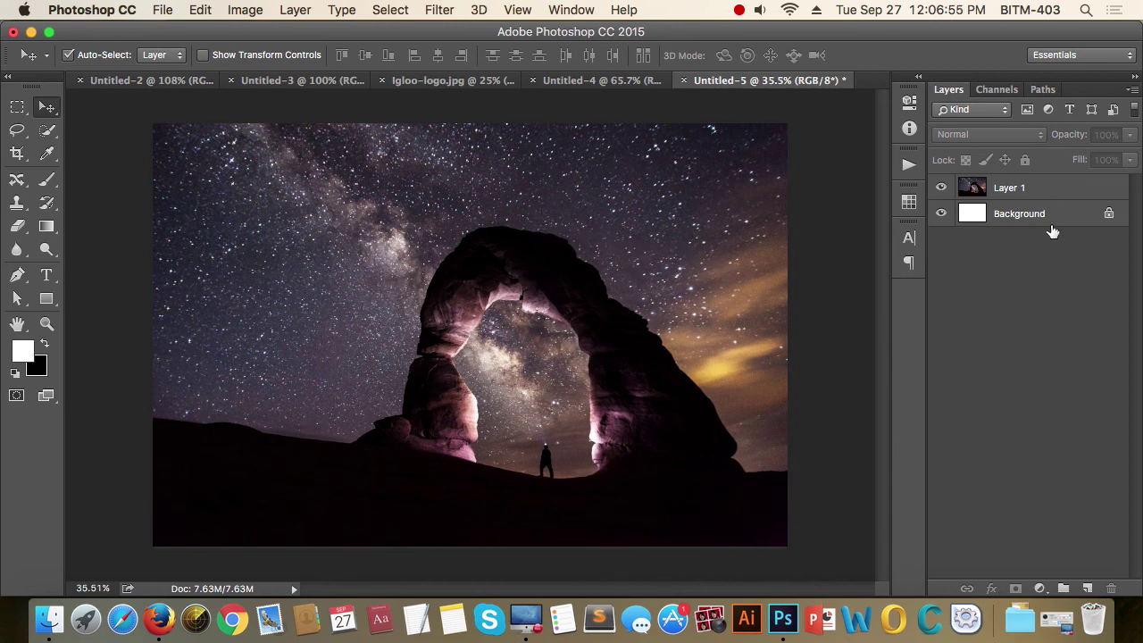
{"action": "left_click", "coordinate": [1046, 196]}
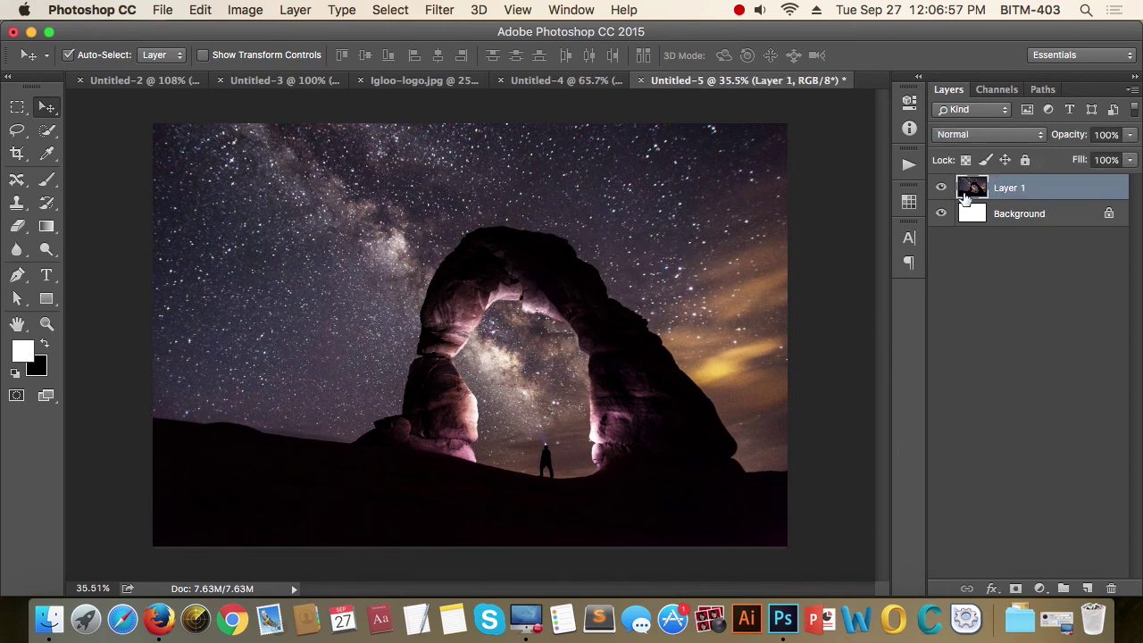
{"action": "left_click", "coordinate": [942, 189]}
{"action": "left_click", "coordinate": [942, 189]}
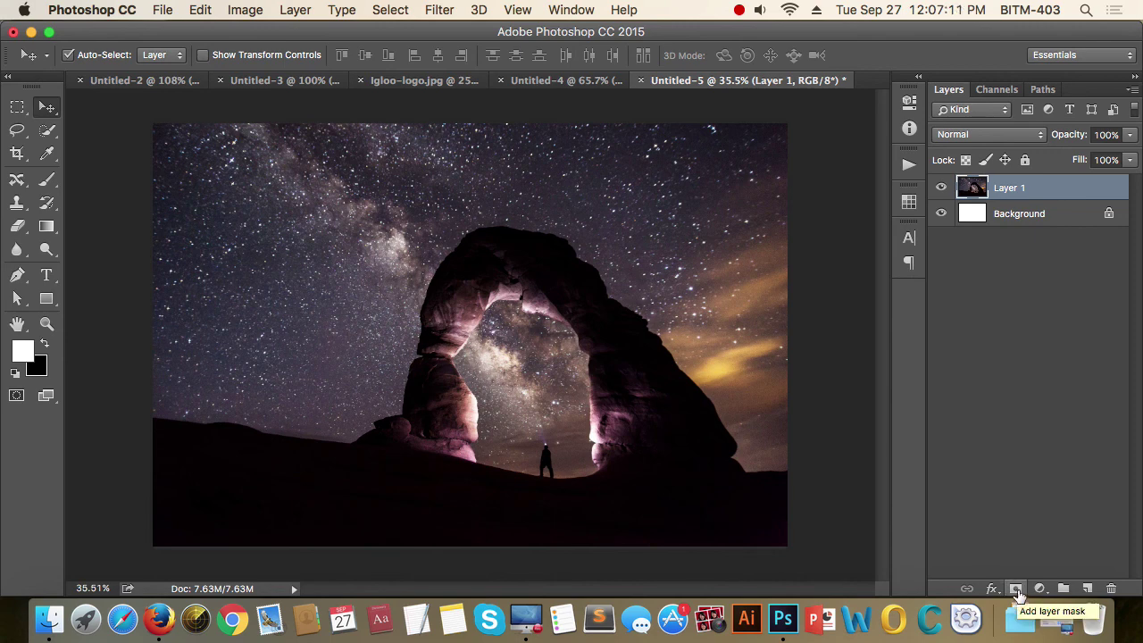
- Add a white layer mask to Layer 1 and switch to the Untitled-2 diagram document
{"action": "left_click", "coordinate": [1016, 589]}
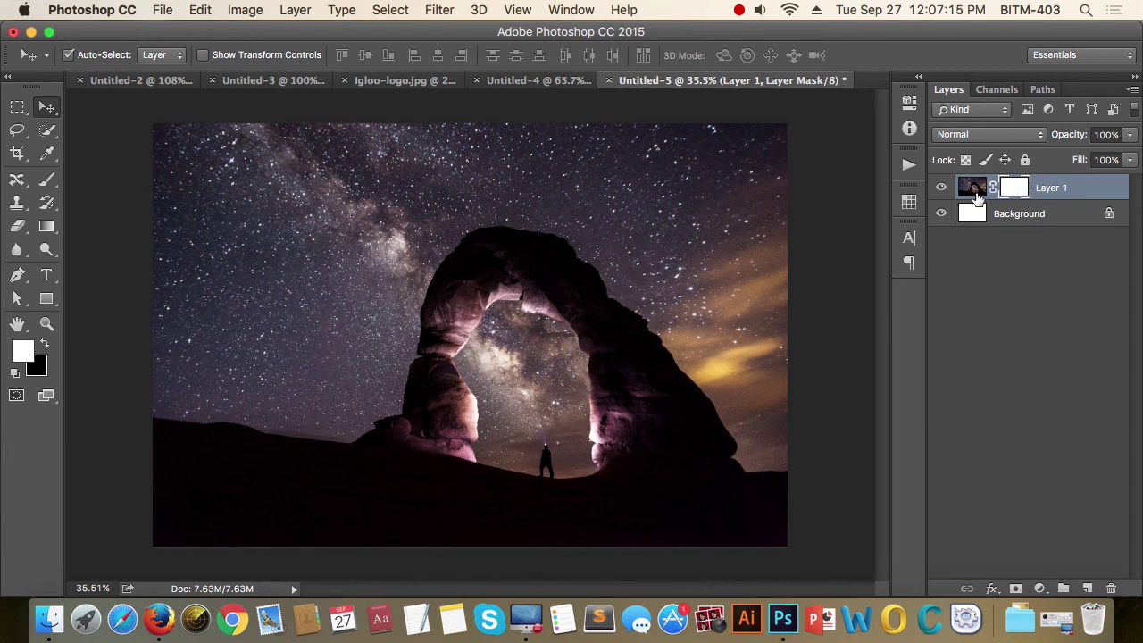
{"action": "left_click", "coordinate": [158, 81]}
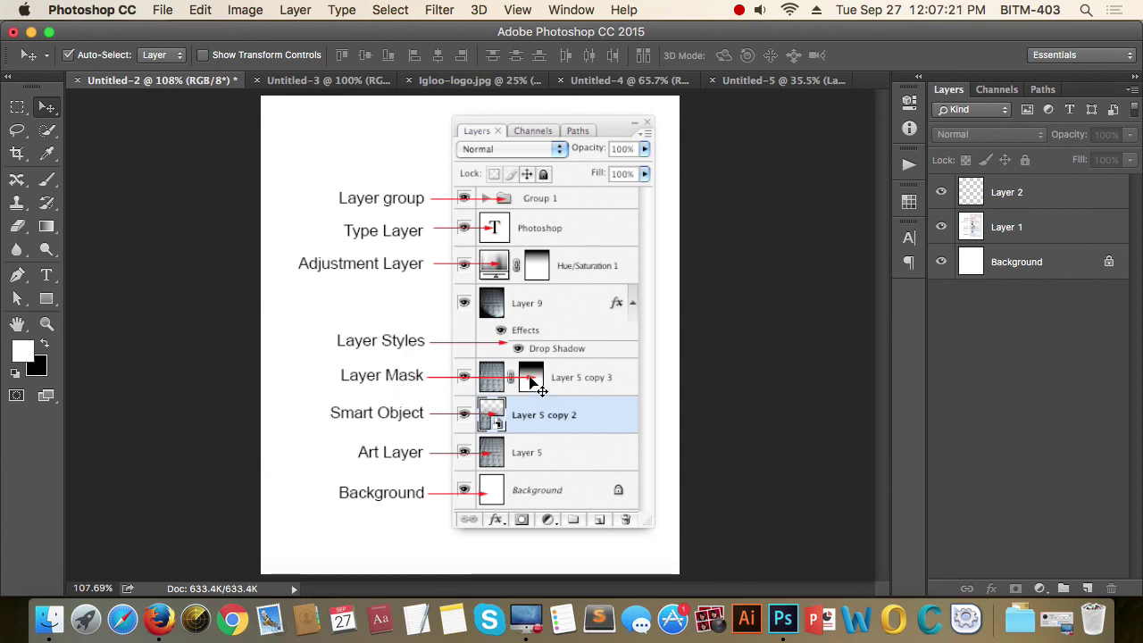
- Return to the Untitled-5 starry-arch document
{"action": "left_click", "coordinate": [757, 81]}
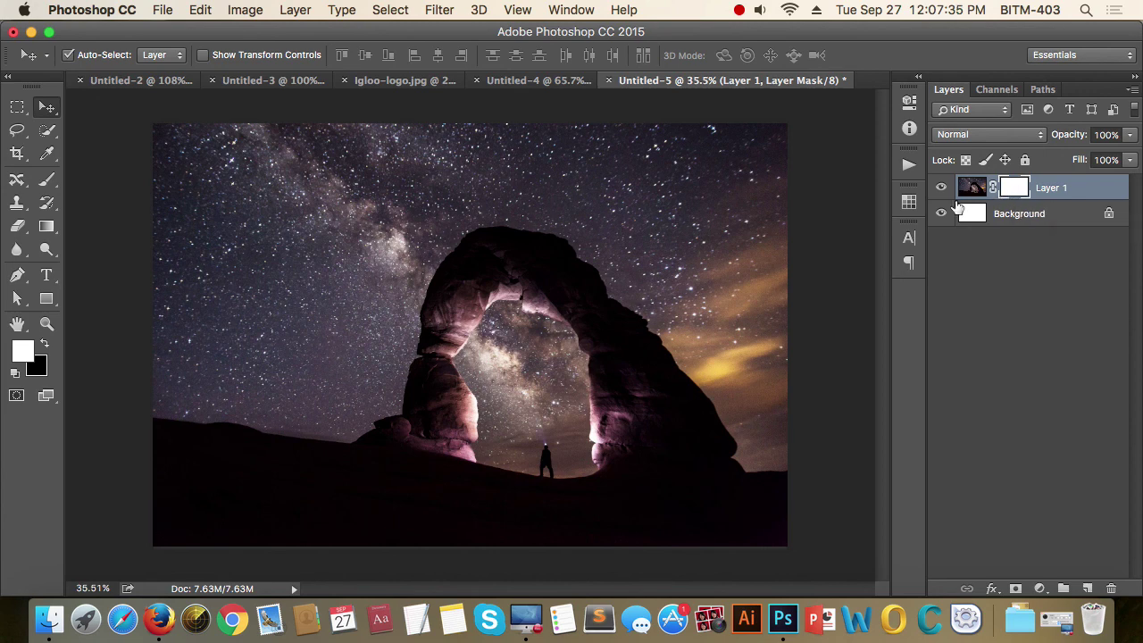
- Brush black onto Layer 1's mask to hide the left, upper and top-right sky around the arch
{"action": "left_click", "coordinate": [49, 183]}
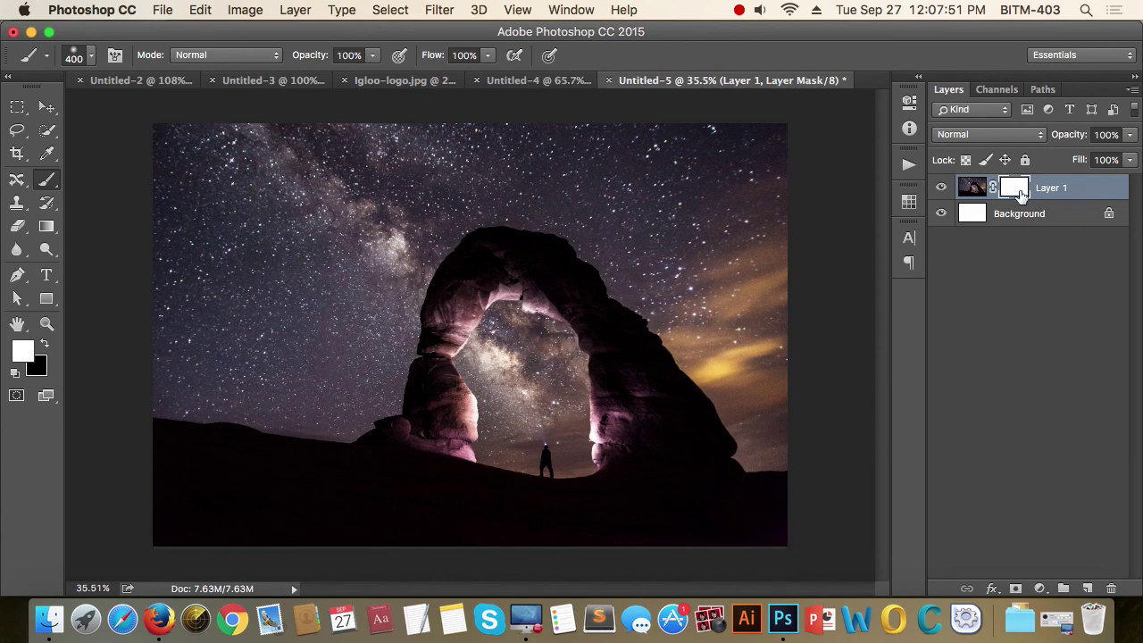
{"action": "mouse_move", "coordinate": [557, 249]}
{"action": "left_mouse_down"}
{"action": "mouse_move", "coordinate": [251, 350]}
{"action": "mouse_move", "coordinate": [281, 307]}
{"action": "left_mouse_up"}
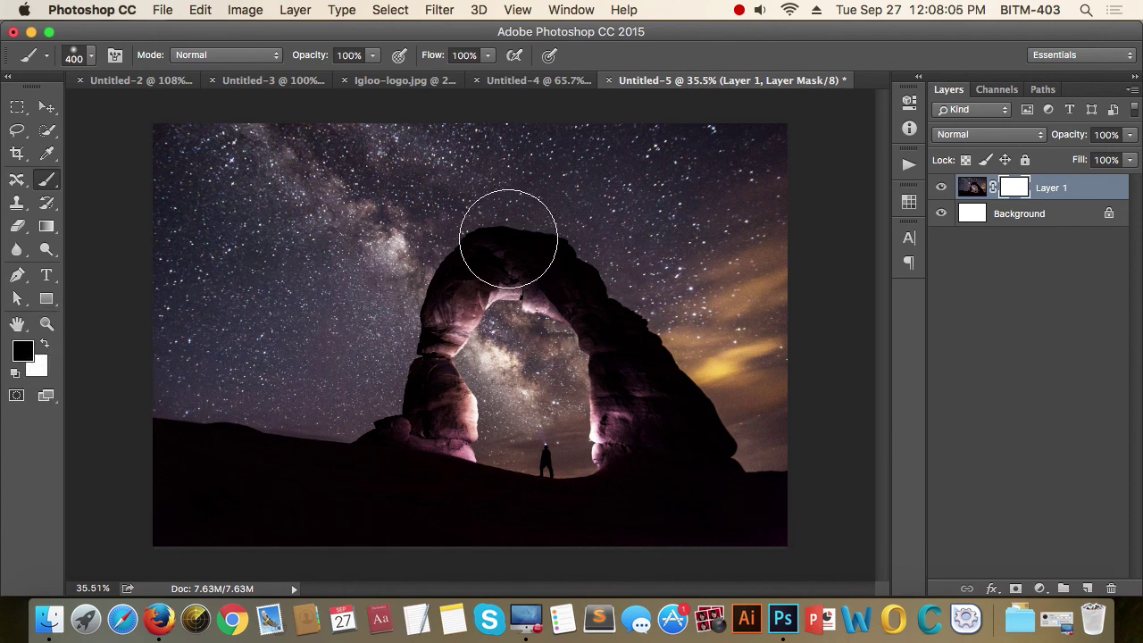
{"action": "mouse_move", "coordinate": [263, 358]}
{"action": "left_mouse_down"}
{"action": "mouse_move", "coordinate": [387, 259]}
{"action": "mouse_move", "coordinate": [280, 319]}
{"action": "mouse_move", "coordinate": [434, 205]}
{"action": "mouse_move", "coordinate": [280, 357]}
{"action": "mouse_move", "coordinate": [519, 229]}
{"action": "mouse_move", "coordinate": [408, 205]}
{"action": "mouse_move", "coordinate": [663, 178]}
{"action": "mouse_move", "coordinate": [306, 152]}
{"action": "mouse_move", "coordinate": [431, 152]}
{"action": "mouse_move", "coordinate": [179, 148]}
{"action": "mouse_move", "coordinate": [224, 107]}
{"action": "mouse_move", "coordinate": [173, 242]}
{"action": "mouse_move", "coordinate": [181, 233]}
{"action": "mouse_move", "coordinate": [204, 339]}
{"action": "mouse_move", "coordinate": [324, 197]}
{"action": "mouse_move", "coordinate": [202, 202]}
{"action": "mouse_move", "coordinate": [172, 540]}
{"action": "mouse_move", "coordinate": [260, 438]}
{"action": "mouse_move", "coordinate": [284, 523]}
{"action": "mouse_move", "coordinate": [351, 526]}
{"action": "mouse_move", "coordinate": [274, 366]}
{"action": "mouse_move", "coordinate": [276, 434]}
{"action": "mouse_move", "coordinate": [276, 421]}
{"action": "mouse_move", "coordinate": [393, 549]}
{"action": "mouse_move", "coordinate": [574, 536]}
{"action": "mouse_move", "coordinate": [613, 548]}
{"action": "left_mouse_up"}
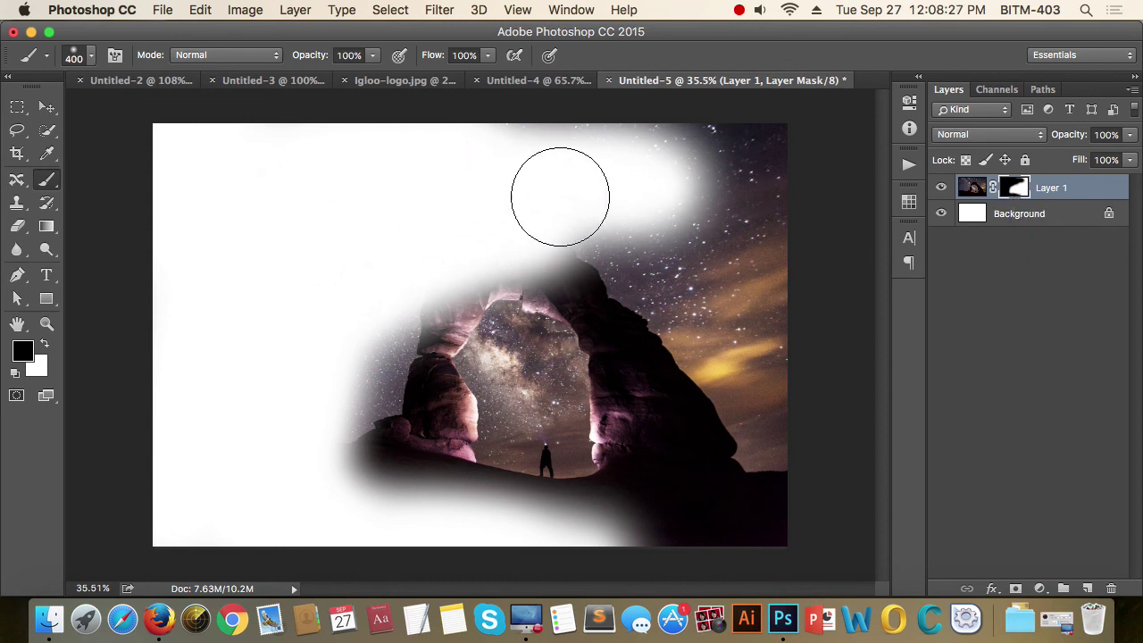
{"action": "mouse_move", "coordinate": [575, 131]}
{"action": "left_mouse_down"}
{"action": "mouse_move", "coordinate": [432, 144]}
{"action": "mouse_move", "coordinate": [803, 263]}
{"action": "mouse_move", "coordinate": [723, 238]}
{"action": "left_mouse_up"}
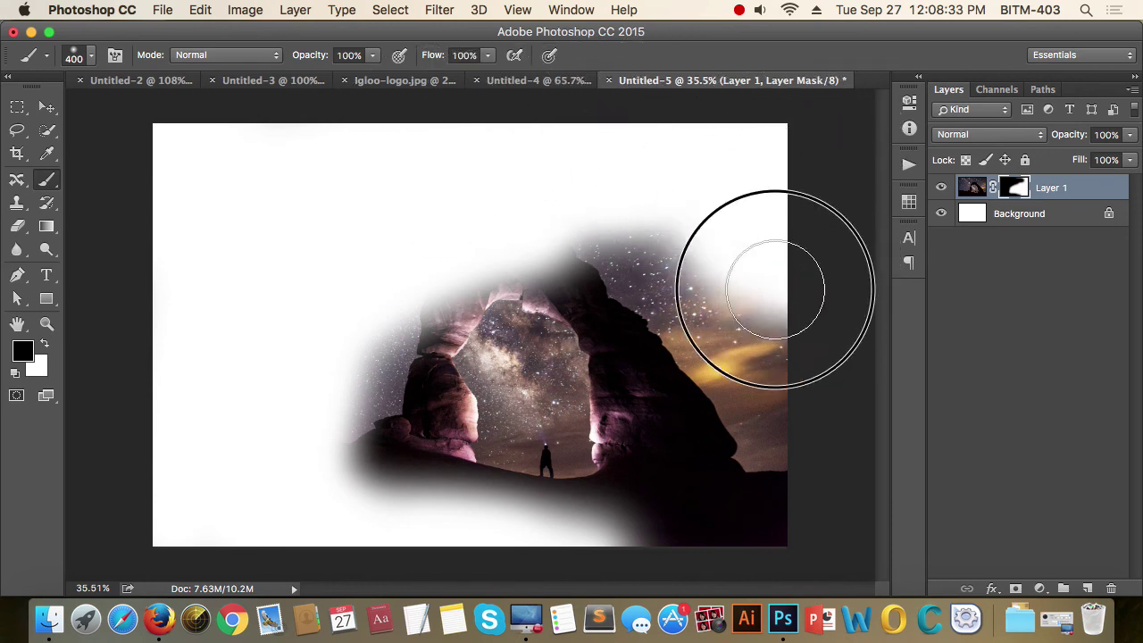
{"action": "left_click_drag", "start_coordinate": [633, 202], "coordinate": [804, 285]}
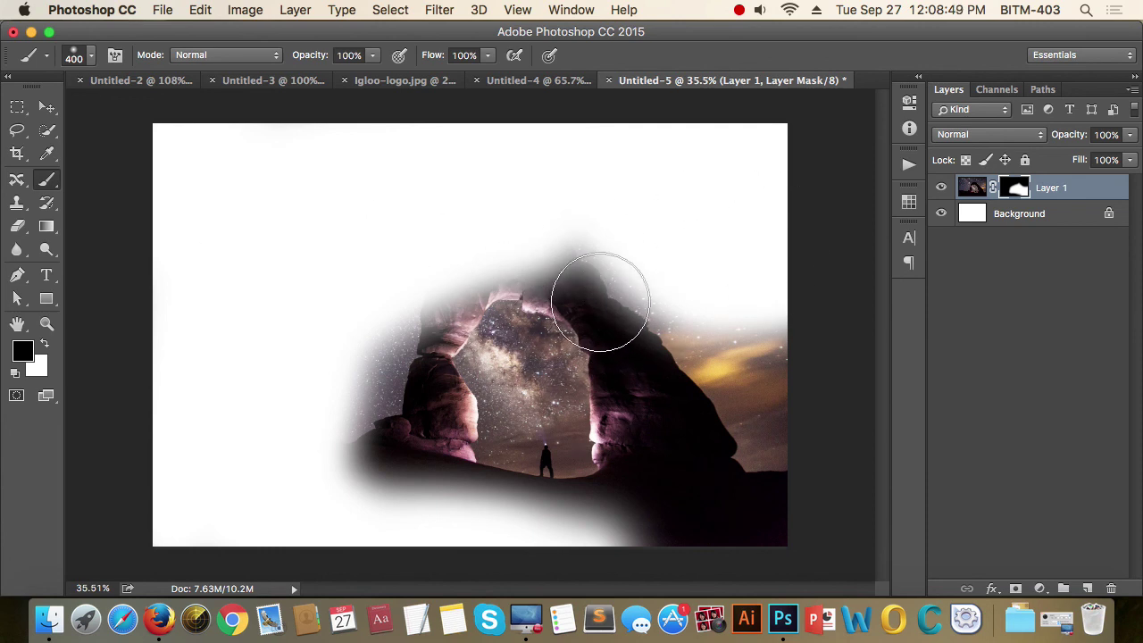
{"action": "left_click_drag", "start_coordinate": [600, 302], "coordinate": [630, 284]}
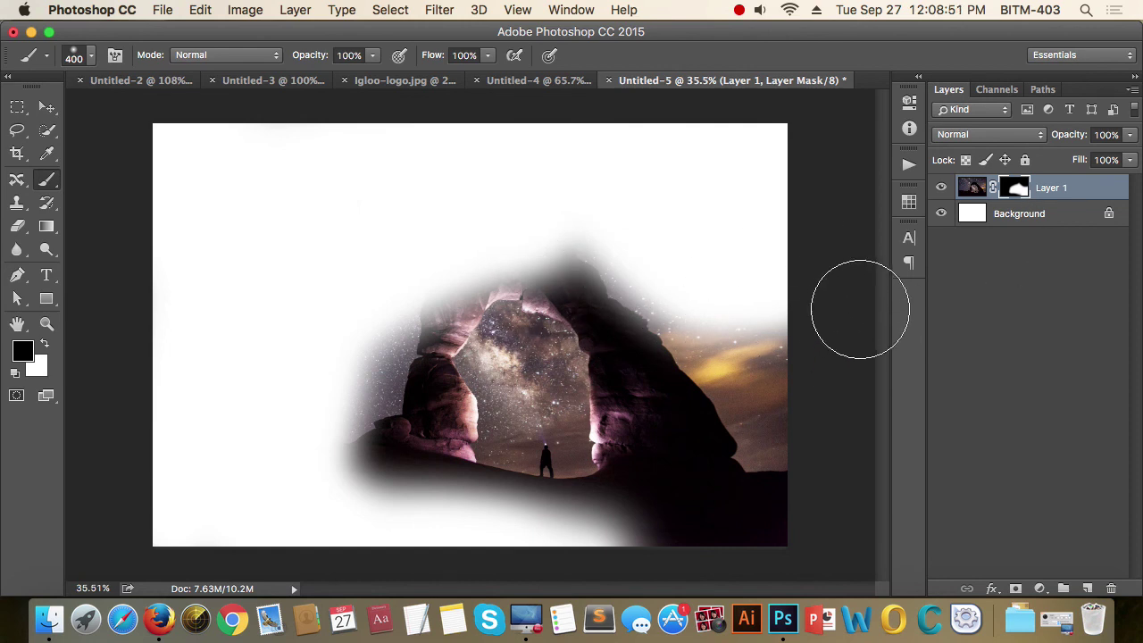
{"action": "left_click_drag", "start_coordinate": [562, 272], "coordinate": [581, 268]}
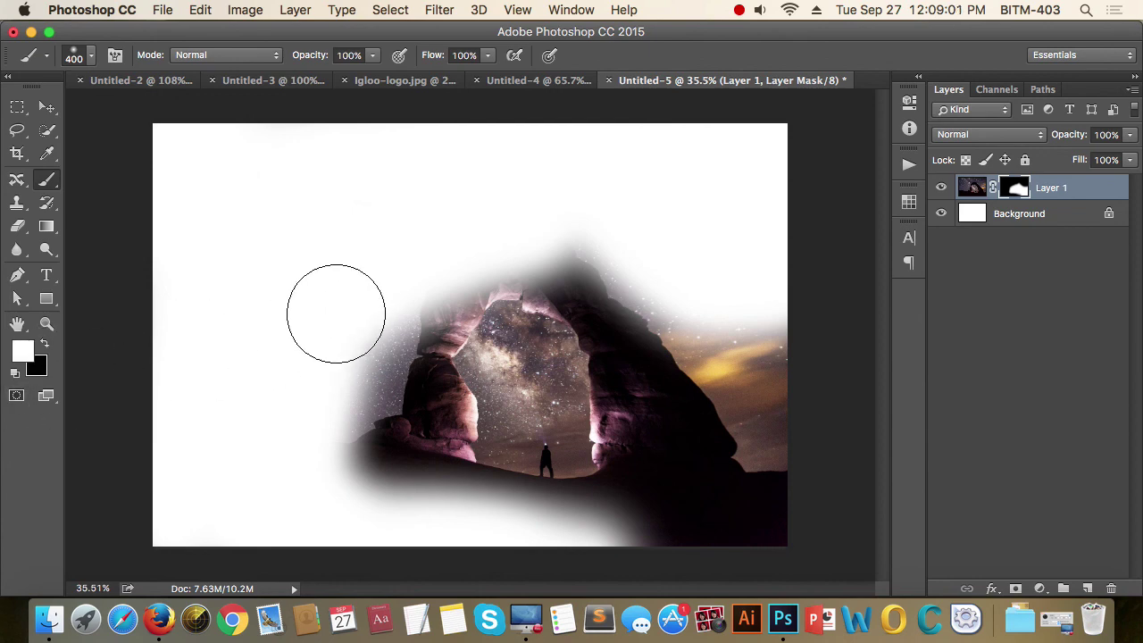
- Brush white over the hidden top, top-right and top-left sky to restore the mask
{"action": "mouse_move", "coordinate": [259, 330]}
{"action": "left_mouse_down"}
{"action": "mouse_move", "coordinate": [711, 283]}
{"action": "mouse_move", "coordinate": [765, 242]}
{"action": "left_mouse_up"}
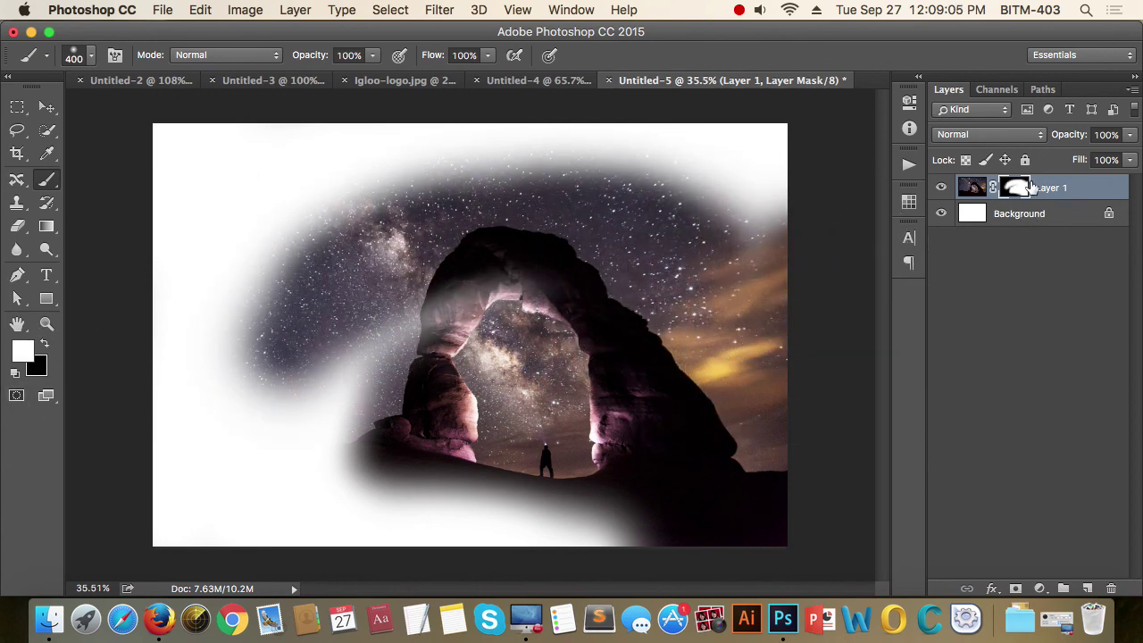
{"action": "mouse_move", "coordinate": [727, 262]}
{"action": "left_mouse_down"}
{"action": "mouse_move", "coordinate": [758, 158]}
{"action": "mouse_move", "coordinate": [749, 173]}
{"action": "mouse_move", "coordinate": [740, 145]}
{"action": "mouse_move", "coordinate": [385, 166]}
{"action": "mouse_move", "coordinate": [229, 140]}
{"action": "left_mouse_up"}
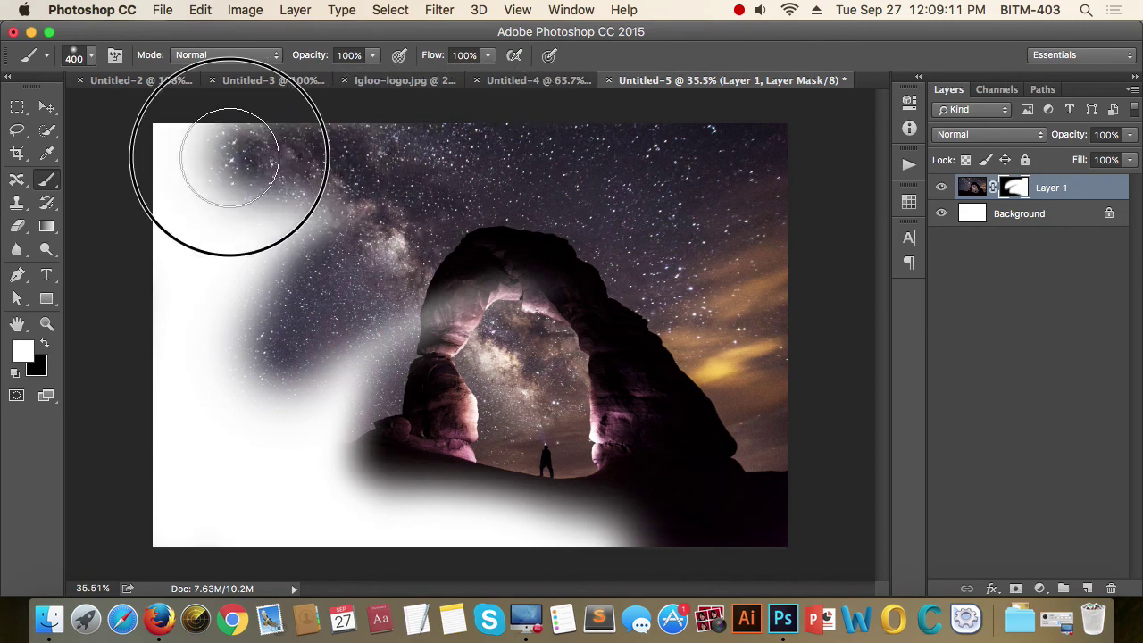
{"action": "mouse_move", "coordinate": [452, 116]}
{"action": "left_mouse_down"}
{"action": "mouse_move", "coordinate": [154, 152]}
{"action": "mouse_move", "coordinate": [166, 191]}
{"action": "mouse_move", "coordinate": [286, 152]}
{"action": "mouse_move", "coordinate": [383, 151]}
{"action": "mouse_move", "coordinate": [281, 321]}
{"action": "mouse_move", "coordinate": [179, 408]}
{"action": "mouse_move", "coordinate": [331, 345]}
{"action": "mouse_move", "coordinate": [345, 357]}
{"action": "mouse_move", "coordinate": [202, 474]}
{"action": "mouse_move", "coordinate": [332, 484]}
{"action": "mouse_move", "coordinate": [158, 498]}
{"action": "mouse_move", "coordinate": [459, 497]}
{"action": "mouse_move", "coordinate": [616, 539]}
{"action": "mouse_move", "coordinate": [204, 535]}
{"action": "mouse_move", "coordinate": [620, 467]}
{"action": "left_mouse_up"}
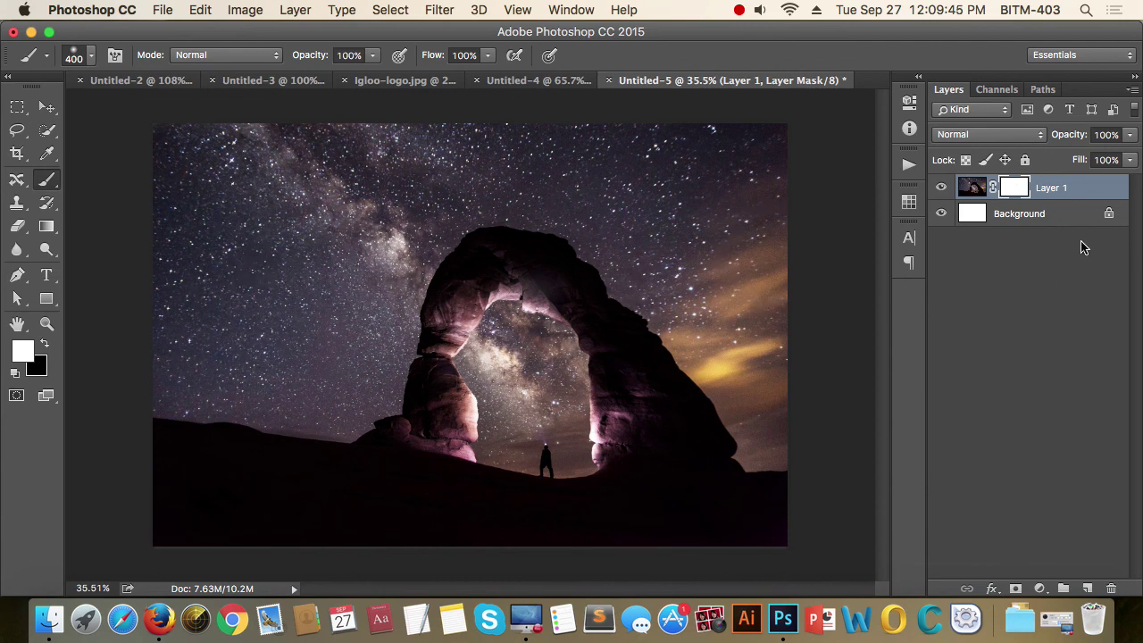
- Add a new Layer 2 above Background and fill it with solid red
{"action": "left_click", "coordinate": [1044, 222]}
{"action": "left_click", "coordinate": [1088, 588]}
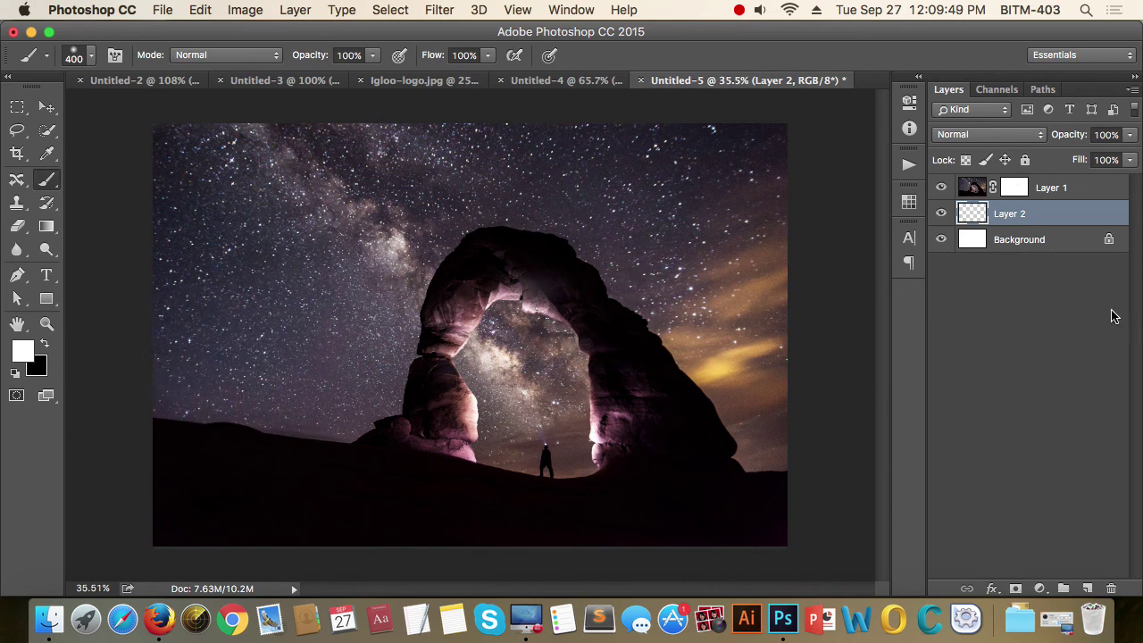
{"action": "left_click", "coordinate": [33, 351]}
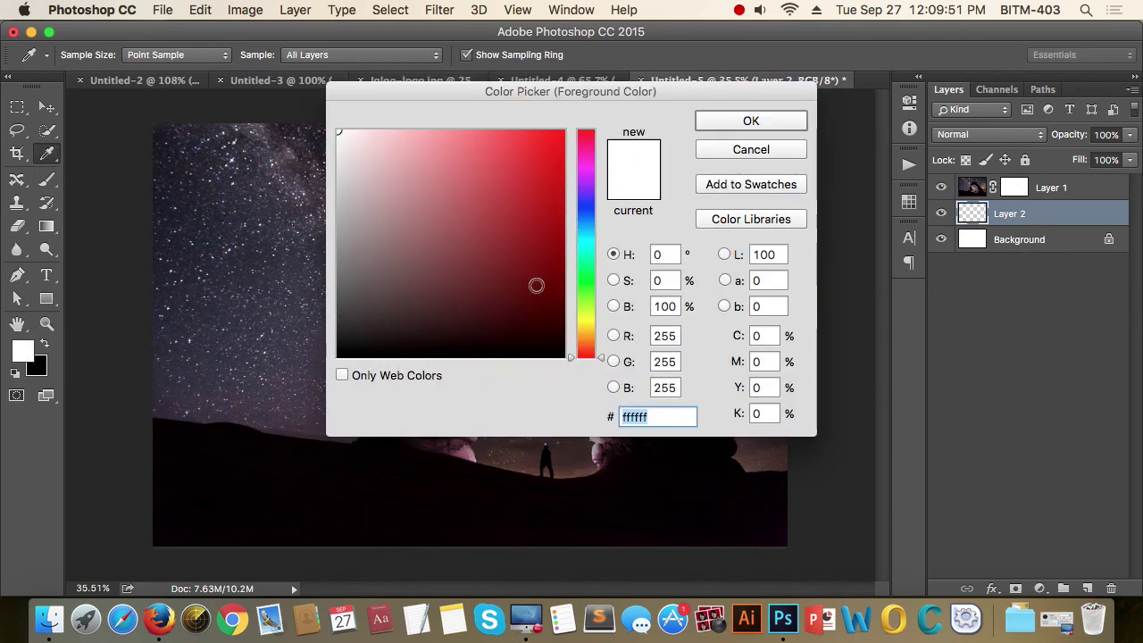
{"action": "left_click", "coordinate": [567, 153]}
{"action": "left_click", "coordinate": [753, 120]}
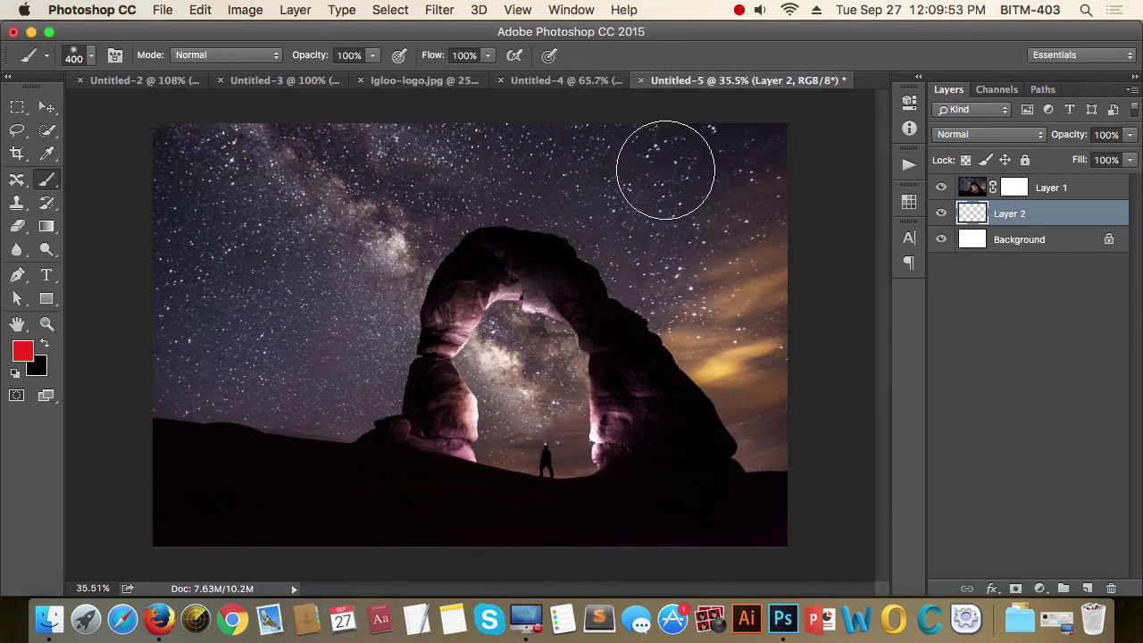
{"action": "key", "text": "alt+BackSpace"}
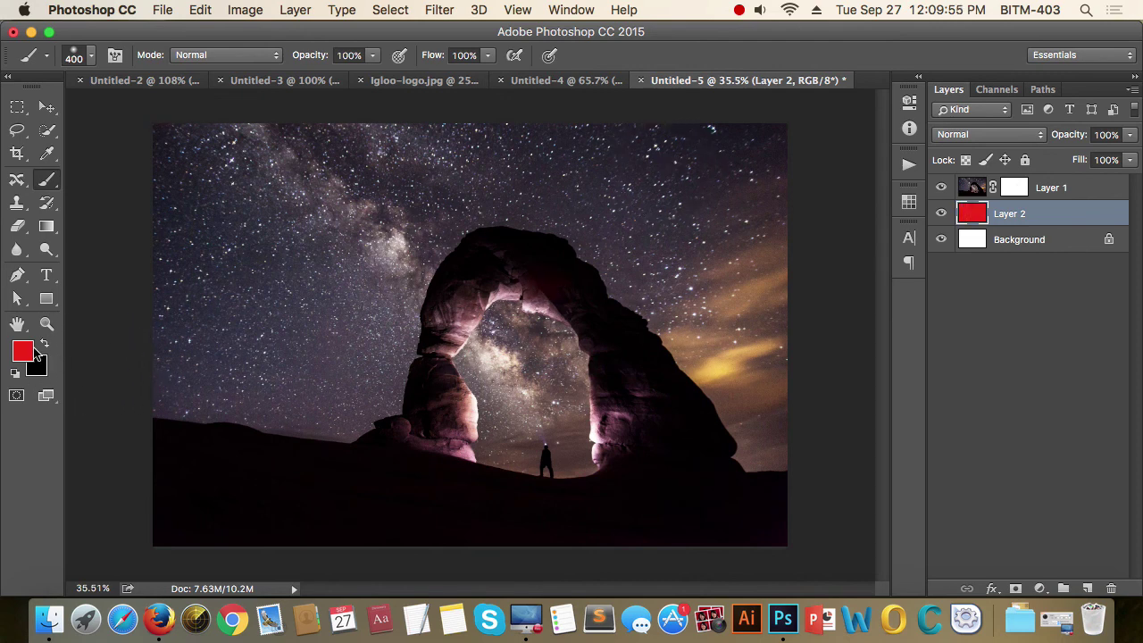
- Reset the foreground colour to white and target Layer 1's mask
{"action": "left_click", "coordinate": [34, 351]}
{"action": "left_click_drag", "start_coordinate": [338, 135], "coordinate": [326, 119]}
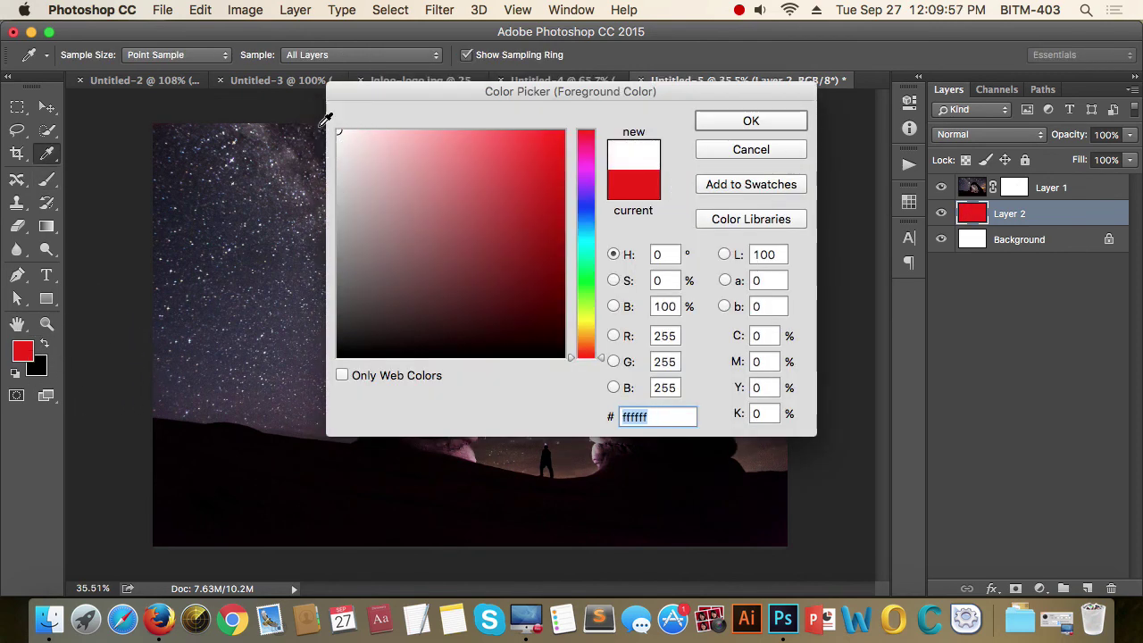
{"action": "key", "text": "Return"}
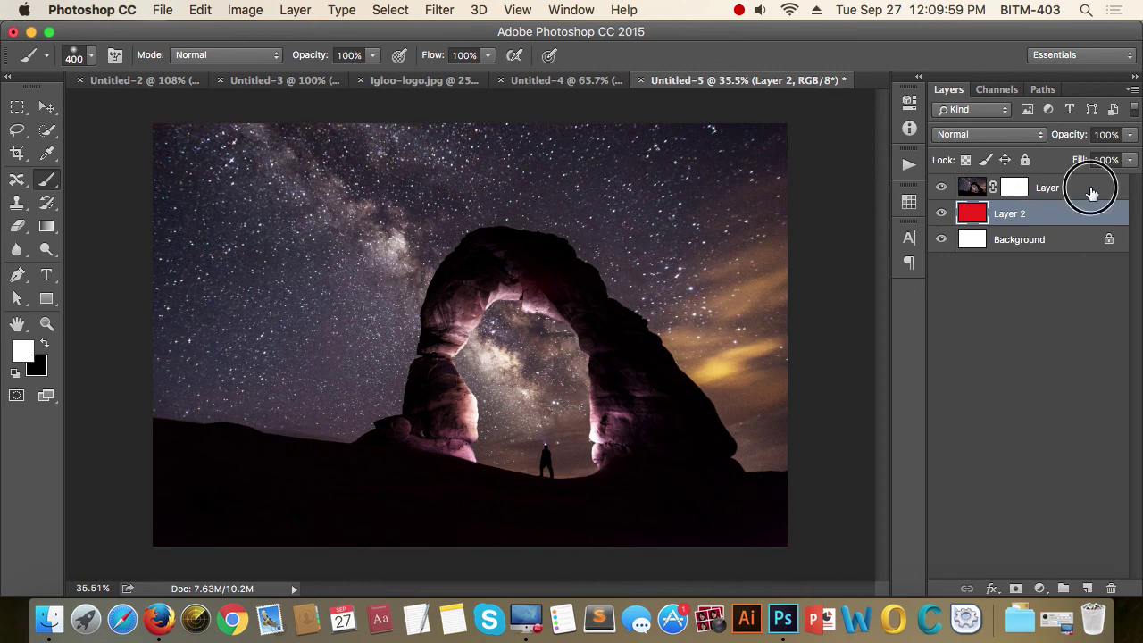
{"action": "left_click", "coordinate": [1011, 188]}
{"action": "left_click", "coordinate": [1015, 188]}
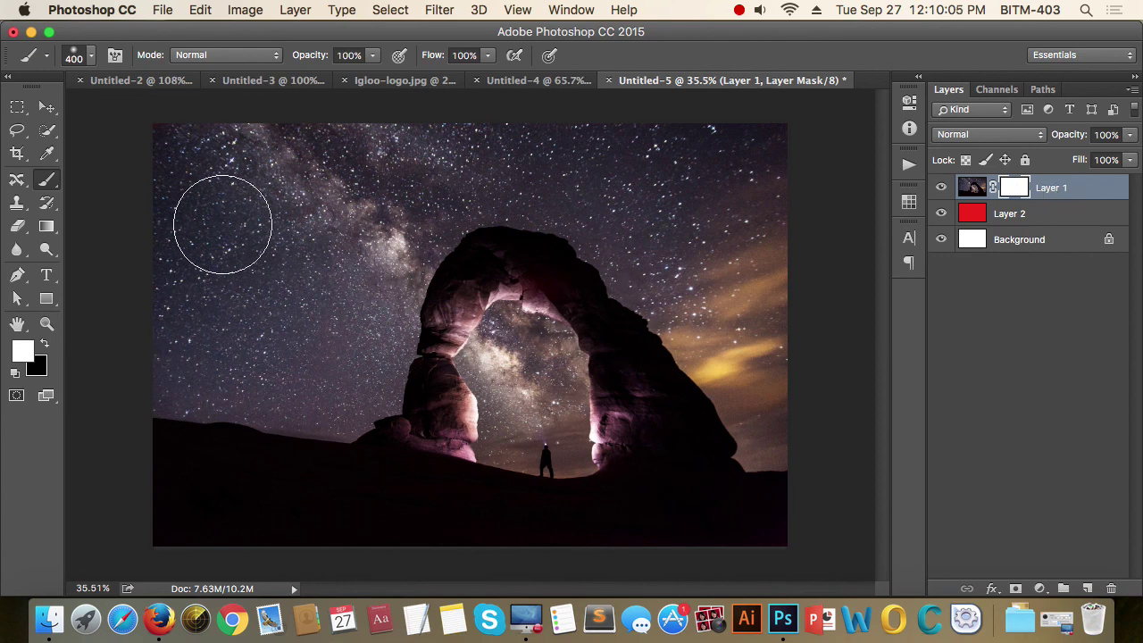
- Paint black on Layer 1's mask to reveal red in the sky, undoing one stroke
{"action": "left_click", "coordinate": [46, 345]}
{"action": "mouse_move", "coordinate": [267, 268]}
{"action": "left_mouse_down"}
{"action": "mouse_move", "coordinate": [435, 174]}
{"action": "mouse_move", "coordinate": [217, 152]}
{"action": "mouse_move", "coordinate": [280, 146]}
{"action": "left_mouse_up"}
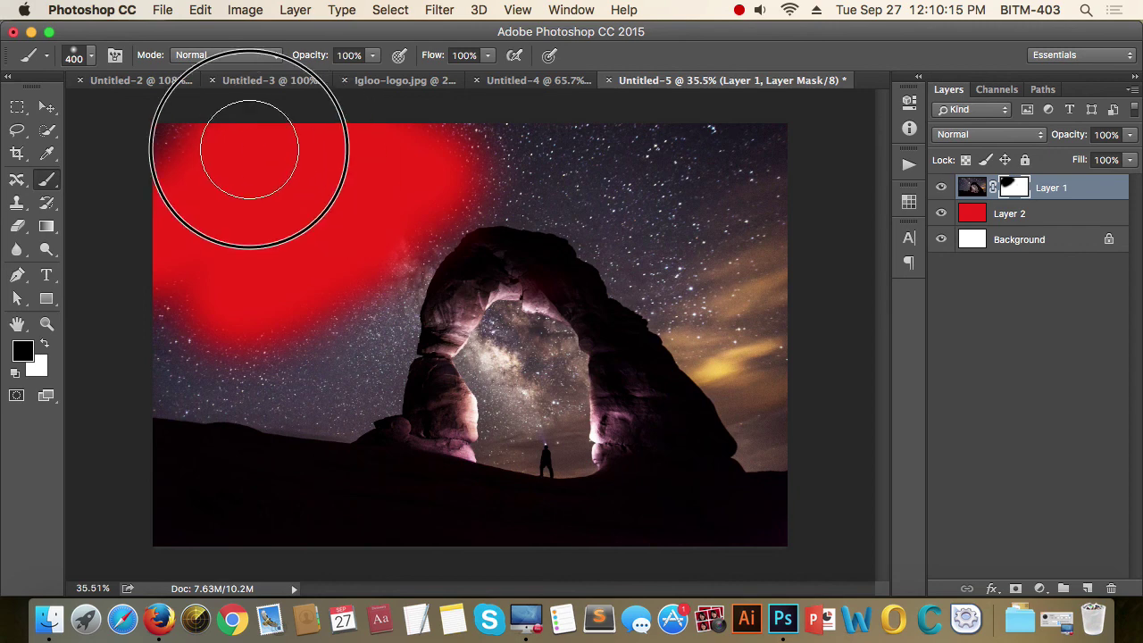
{"action": "mouse_move", "coordinate": [148, 158]}
{"action": "left_mouse_down"}
{"action": "mouse_move", "coordinate": [740, 153]}
{"action": "mouse_move", "coordinate": [752, 140]}
{"action": "mouse_move", "coordinate": [708, 226]}
{"action": "left_mouse_up"}
{"action": "key", "text": "ctrl+z"}
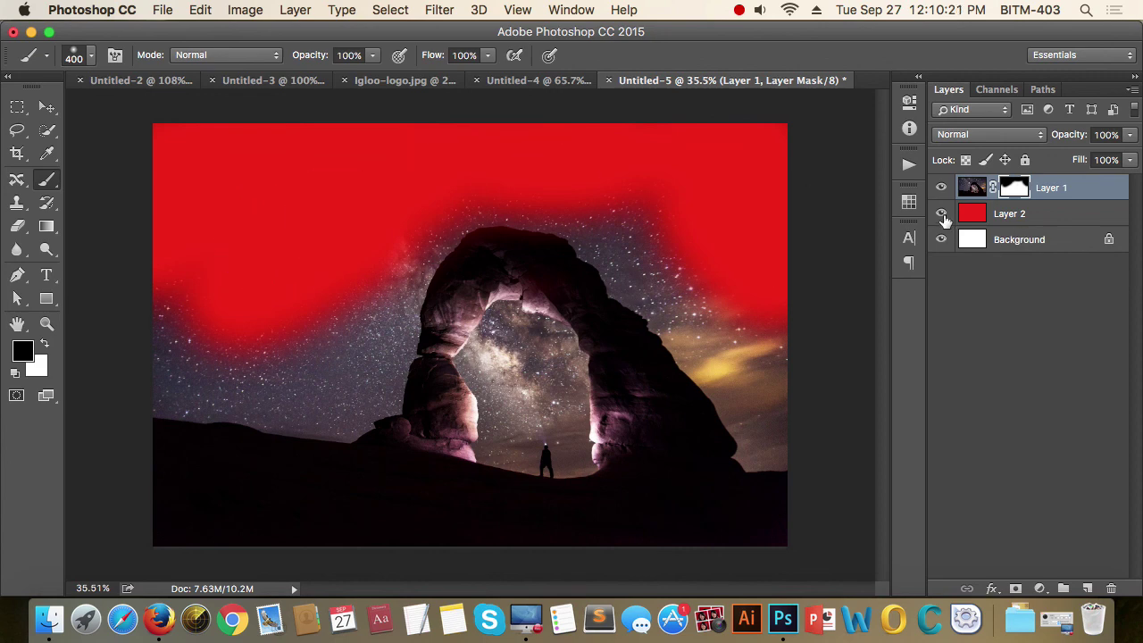
{"action": "mouse_move", "coordinate": [348, 250]}
{"action": "left_mouse_down"}
{"action": "mouse_move", "coordinate": [294, 230]}
{"action": "mouse_move", "coordinate": [224, 326]}
{"action": "mouse_move", "coordinate": [220, 312]}
{"action": "mouse_move", "coordinate": [255, 429]}
{"action": "mouse_move", "coordinate": [174, 472]}
{"action": "mouse_move", "coordinate": [205, 492]}
{"action": "mouse_move", "coordinate": [518, 536]}
{"action": "left_mouse_up"}
{"action": "mouse_move", "coordinate": [733, 564]}
{"action": "left_mouse_down"}
{"action": "mouse_move", "coordinate": [817, 516]}
{"action": "mouse_move", "coordinate": [778, 434]}
{"action": "mouse_move", "coordinate": [765, 268]}
{"action": "mouse_move", "coordinate": [716, 171]}
{"action": "left_mouse_up"}
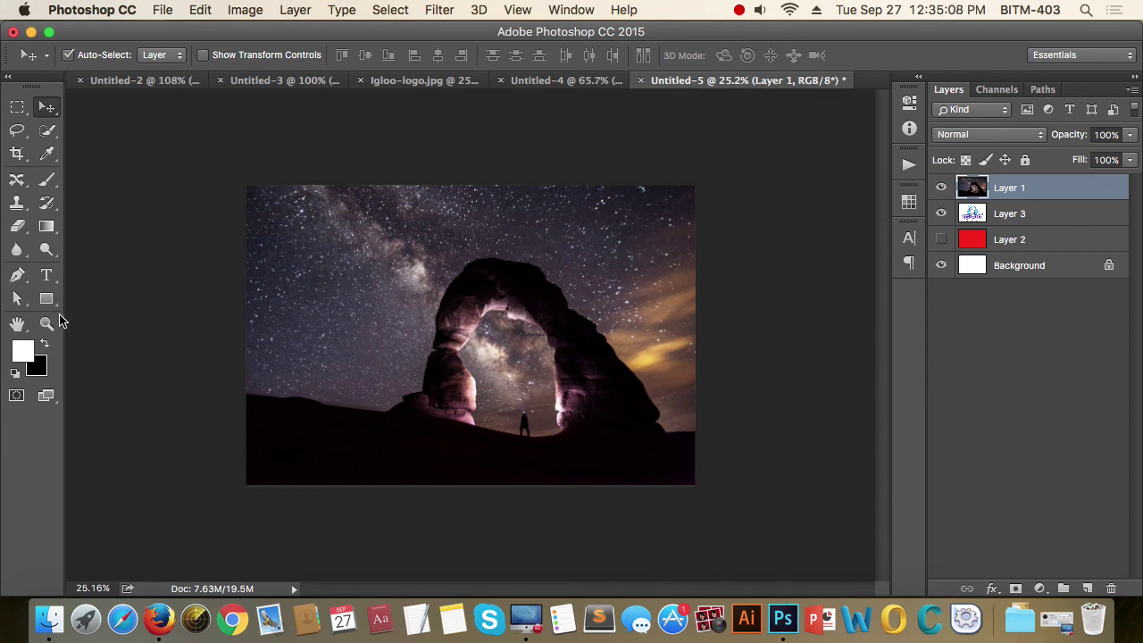
- Draw a rectangle over the arch and size it to 1000 × 600 px
{"action": "left_click", "coordinate": [46, 298]}
{"action": "mouse_move", "coordinate": [348, 260]}
{"action": "left_mouse_down"}
{"action": "mouse_move", "coordinate": [523, 388]}
{"action": "mouse_move", "coordinate": [605, 425]}
{"action": "left_mouse_up"}
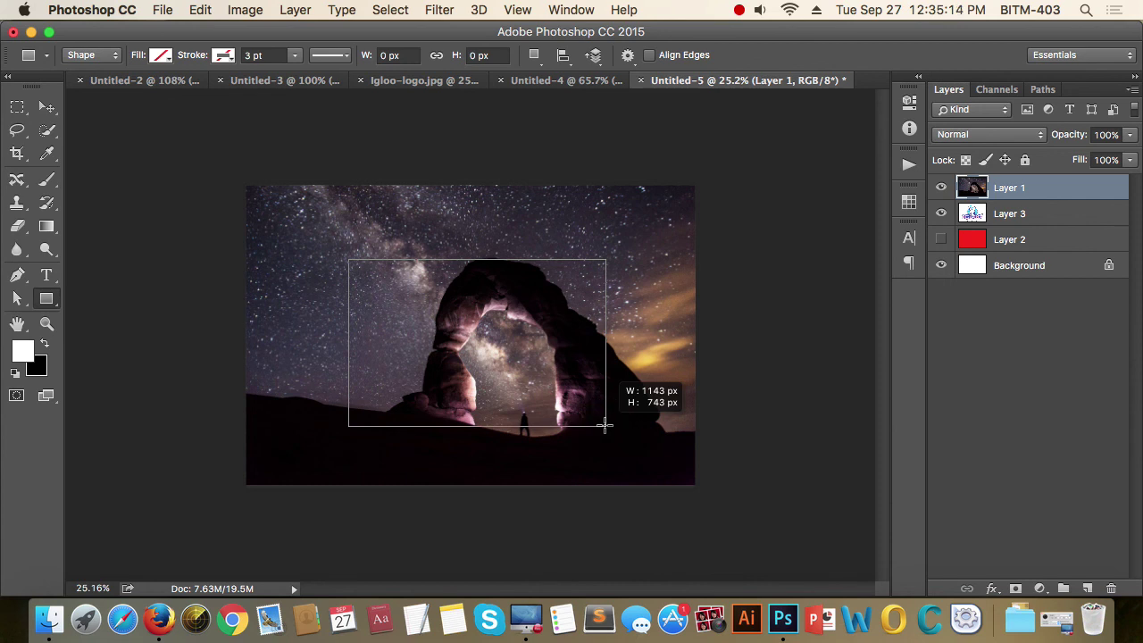
{"action": "left_click_drag", "start_coordinate": [605, 425], "coordinate": [605, 425]}
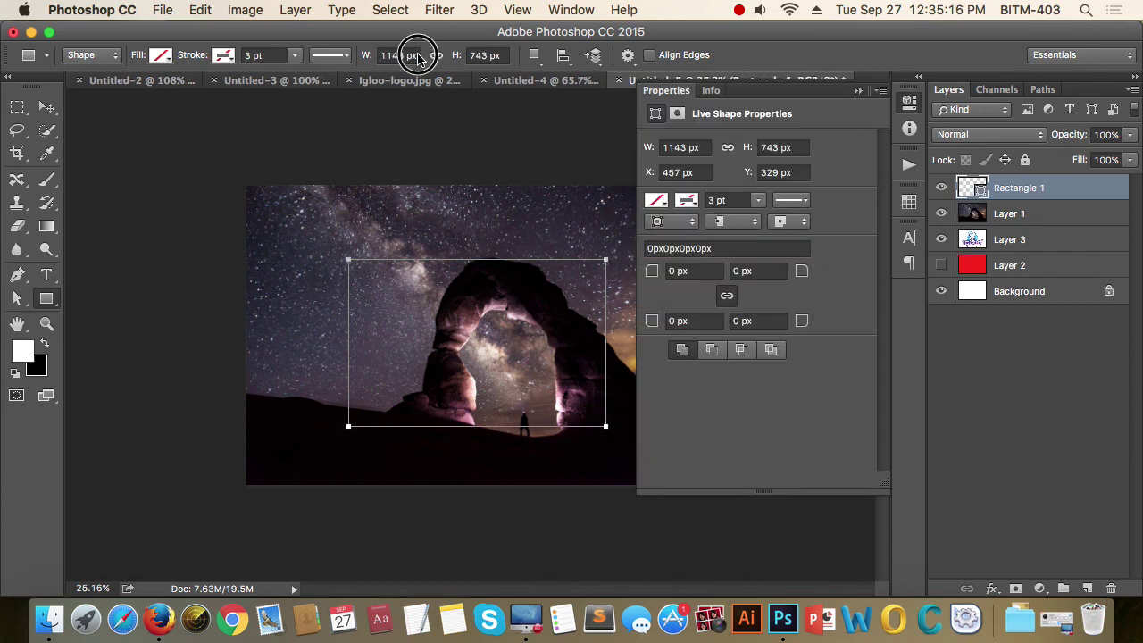
{"action": "left_click_drag", "start_coordinate": [415, 55], "coordinate": [364, 54]}
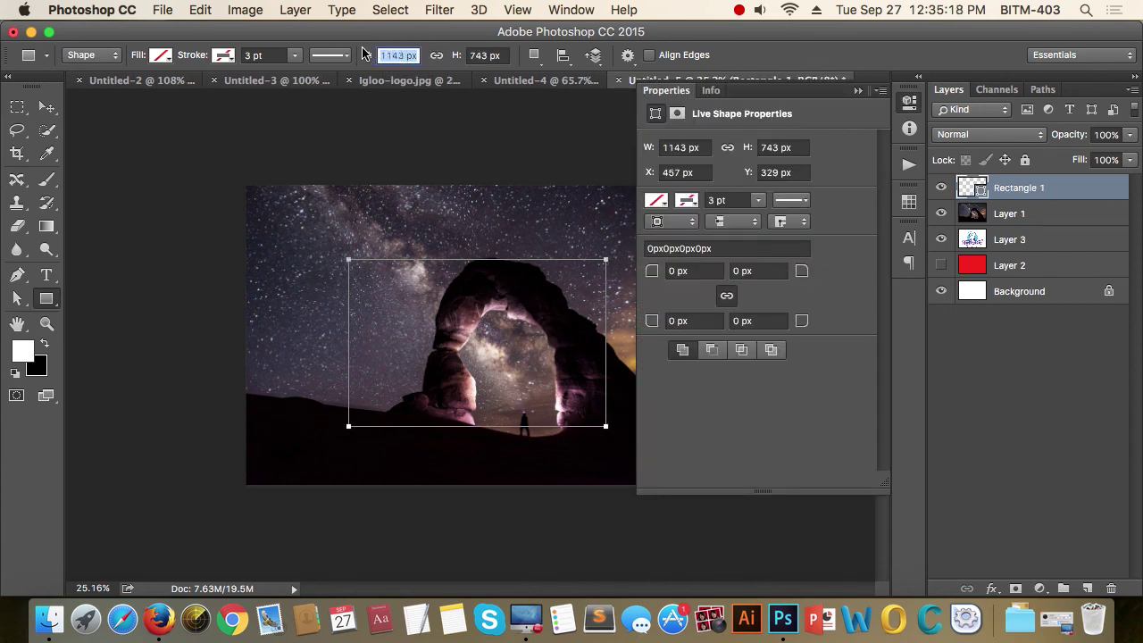
{"action": "type", "text": "1000"}
{"action": "key", "text": "Tab"}
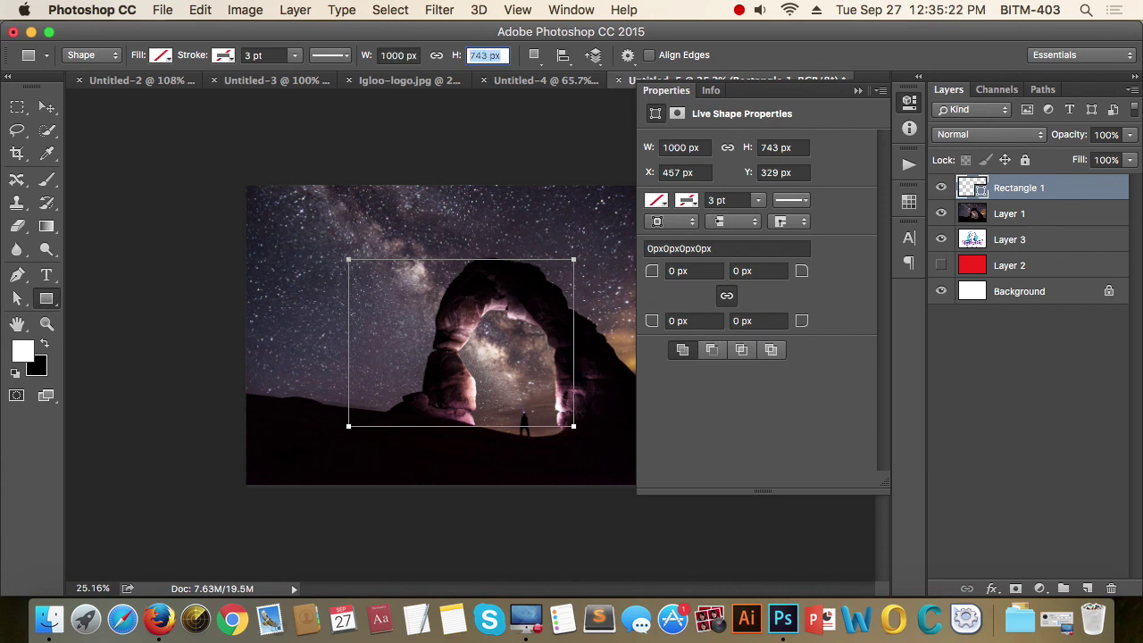
{"action": "type", "text": "600"}
{"action": "key", "text": "Return"}
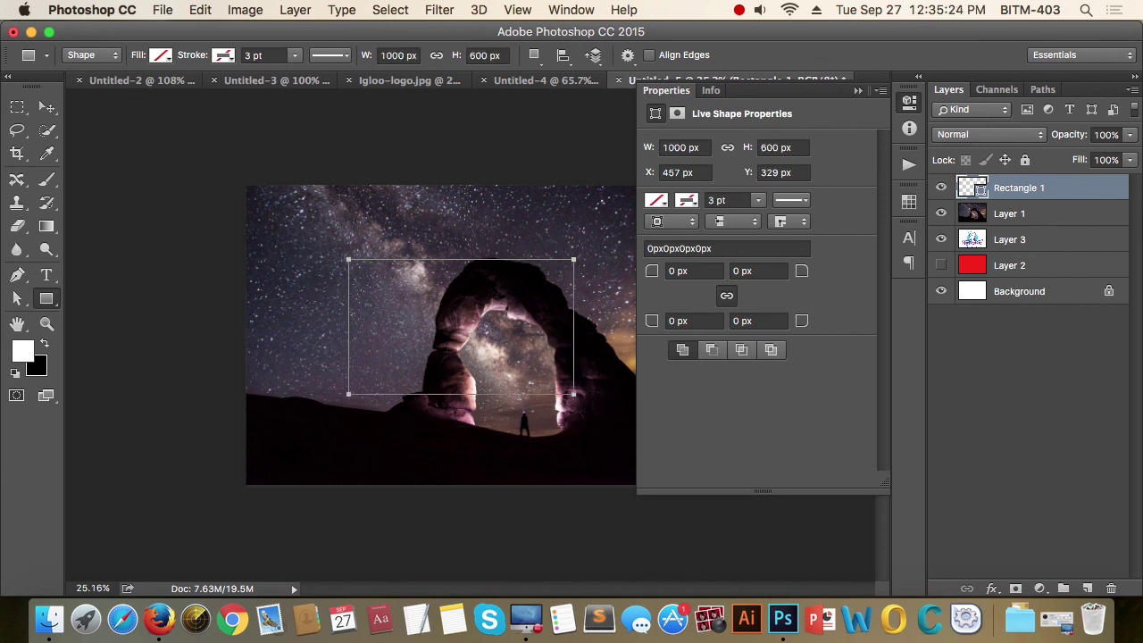
- Give the rectangle a solid black fill
{"action": "left_click", "coordinate": [659, 203]}
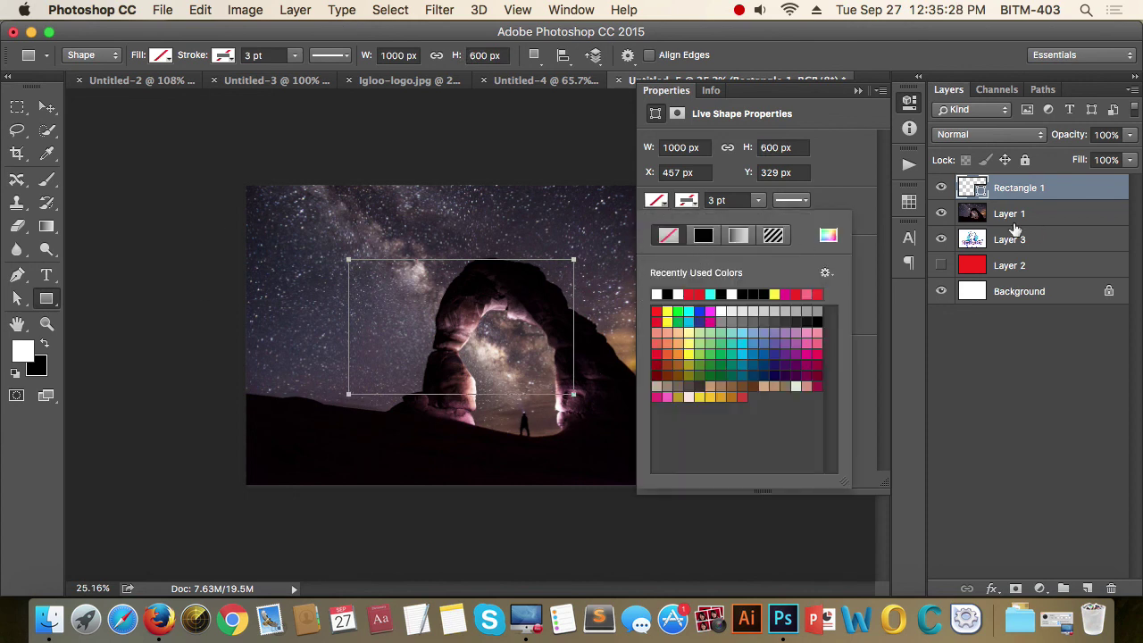
{"action": "left_click", "coordinate": [829, 237]}
{"action": "left_click", "coordinate": [564, 357]}
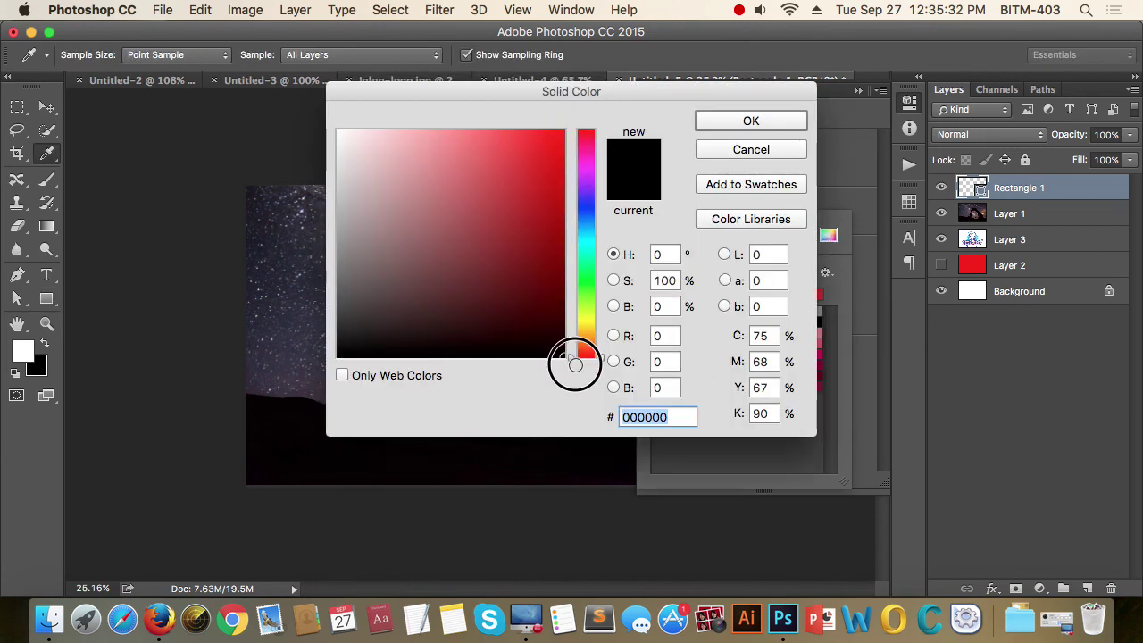
{"action": "left_click", "coordinate": [793, 121]}
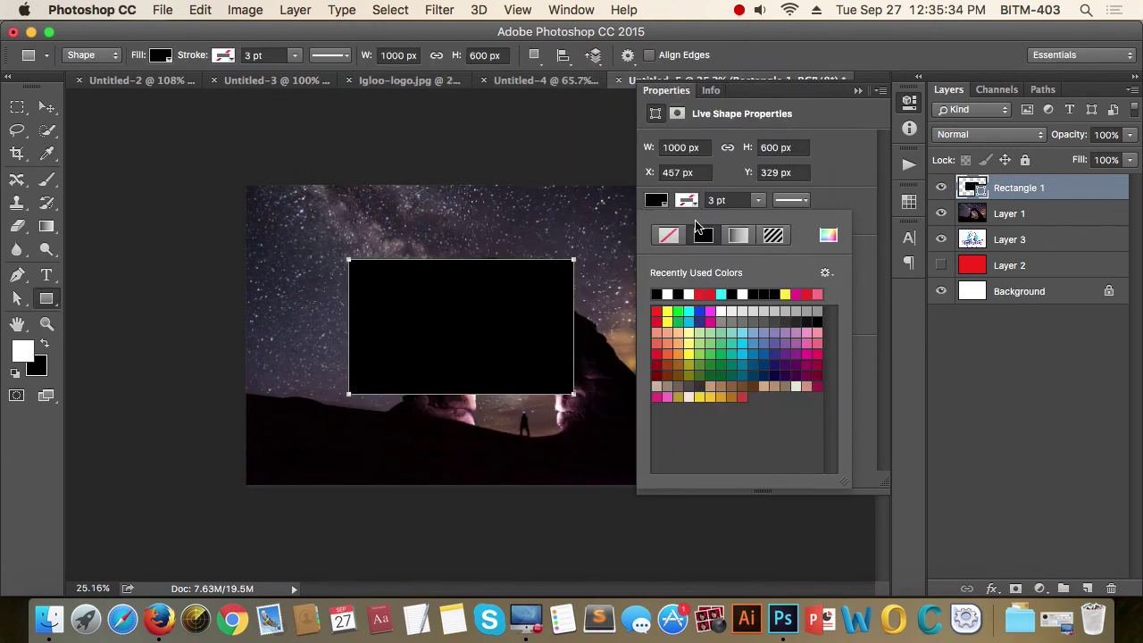
{"action": "left_click", "coordinate": [843, 191]}
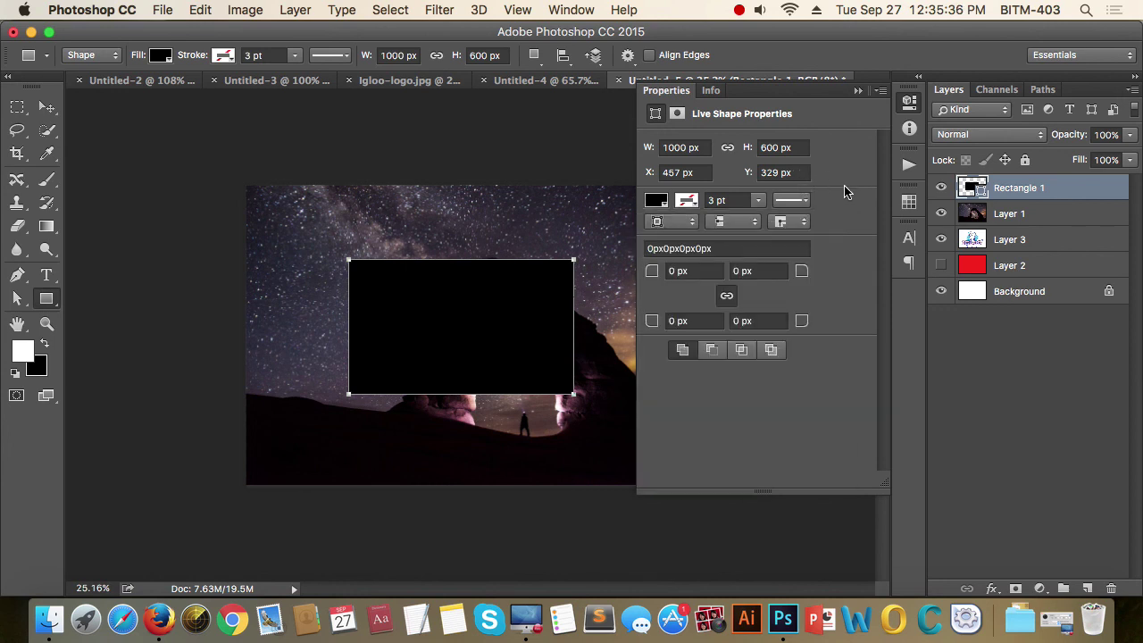
{"action": "left_click", "coordinate": [857, 91]}
{"action": "left_click", "coordinate": [46, 107]}
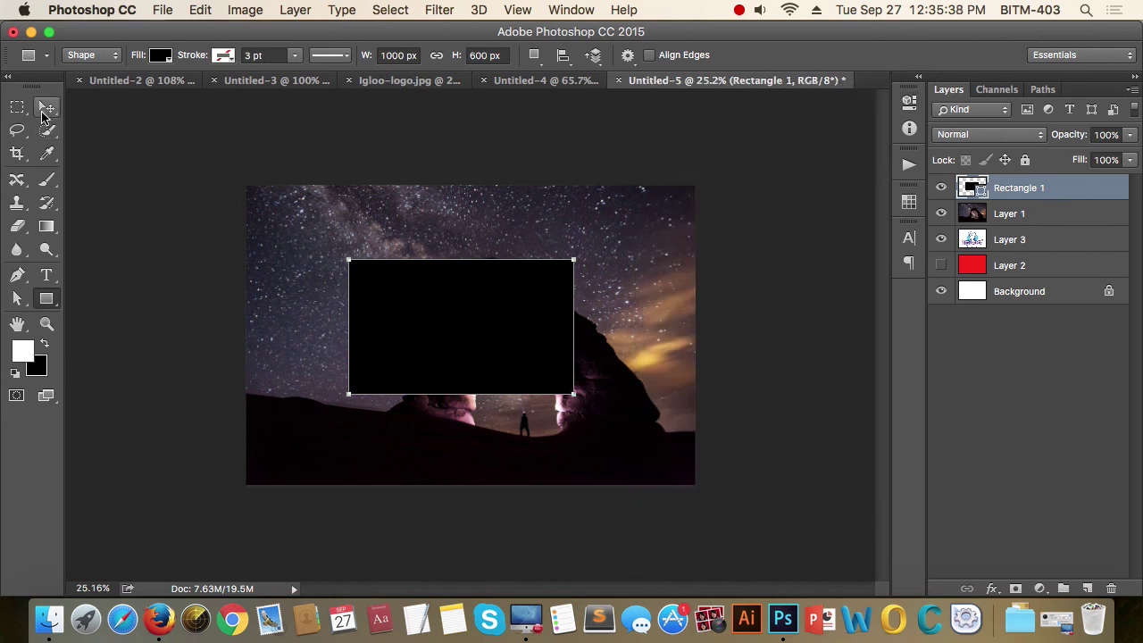
- Nudge the black rectangle up-right and delete Layers 3 and 2
{"action": "left_click_drag", "start_coordinate": [463, 334], "coordinate": [471, 293]}
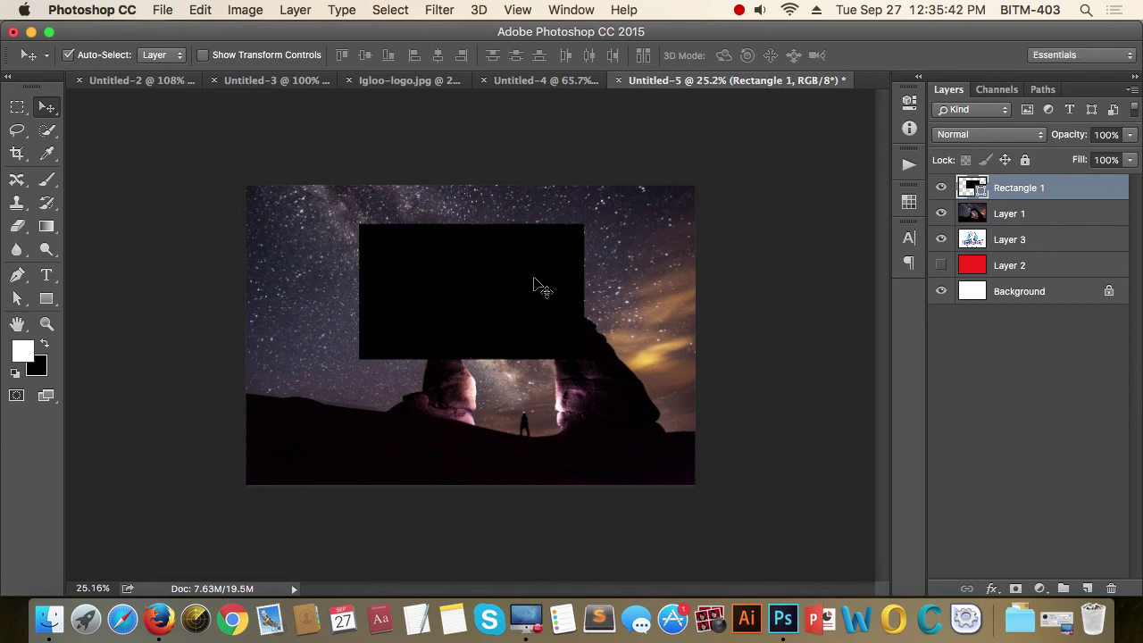
{"action": "left_click", "coordinate": [941, 239]}
{"action": "left_click", "coordinate": [1021, 239]}
{"action": "left_click", "coordinate": [1025, 268], "text": "shift"}
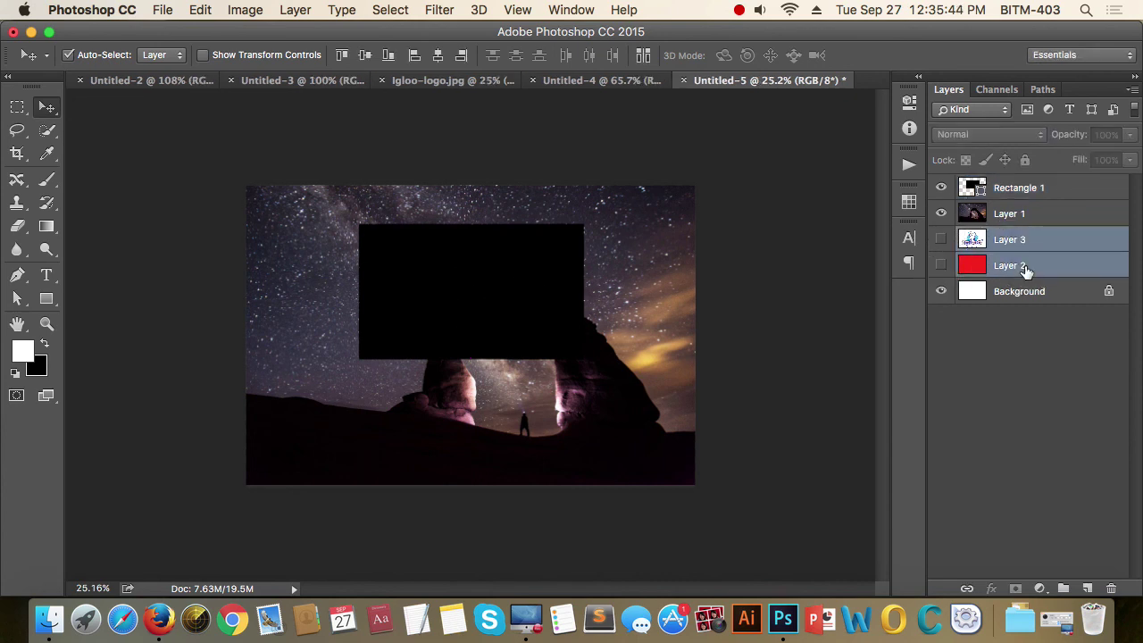
{"action": "key", "text": "BackSpace"}
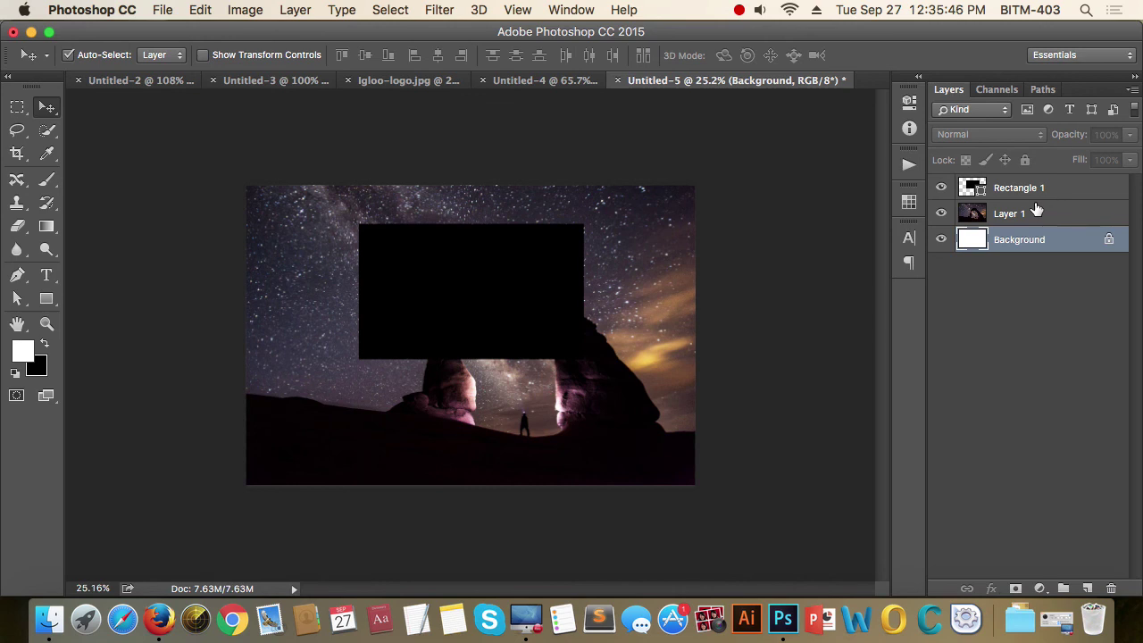
- Move Rectangle 1 below Layer 1 and shift it toward the canvas centre
{"action": "left_click", "coordinate": [1041, 198]}
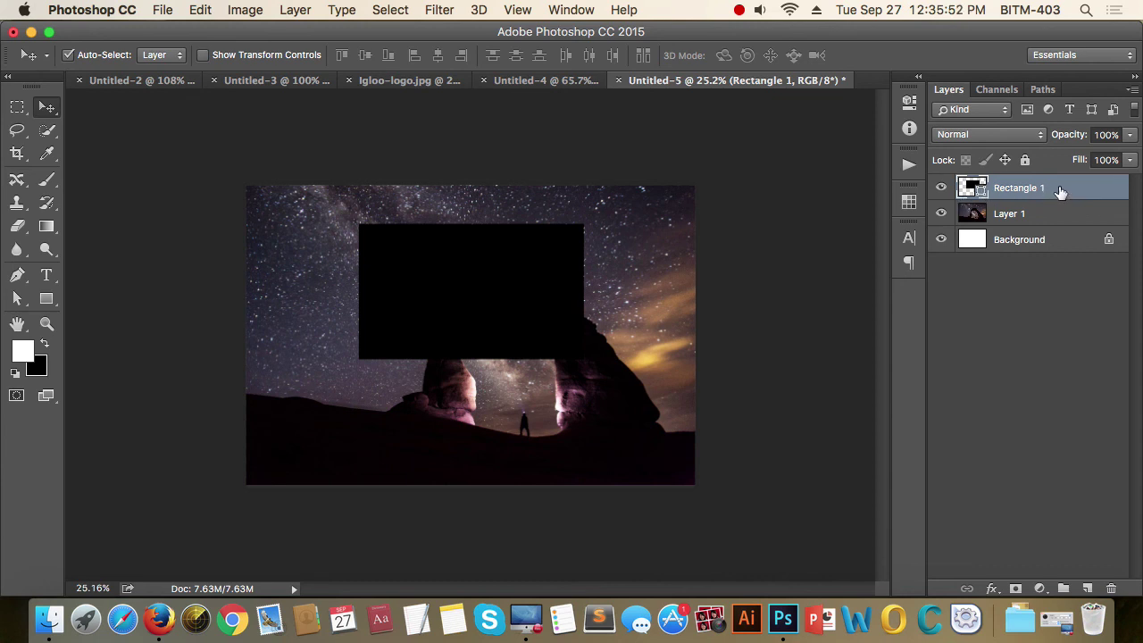
{"action": "left_click_drag", "start_coordinate": [1061, 193], "coordinate": [1060, 229]}
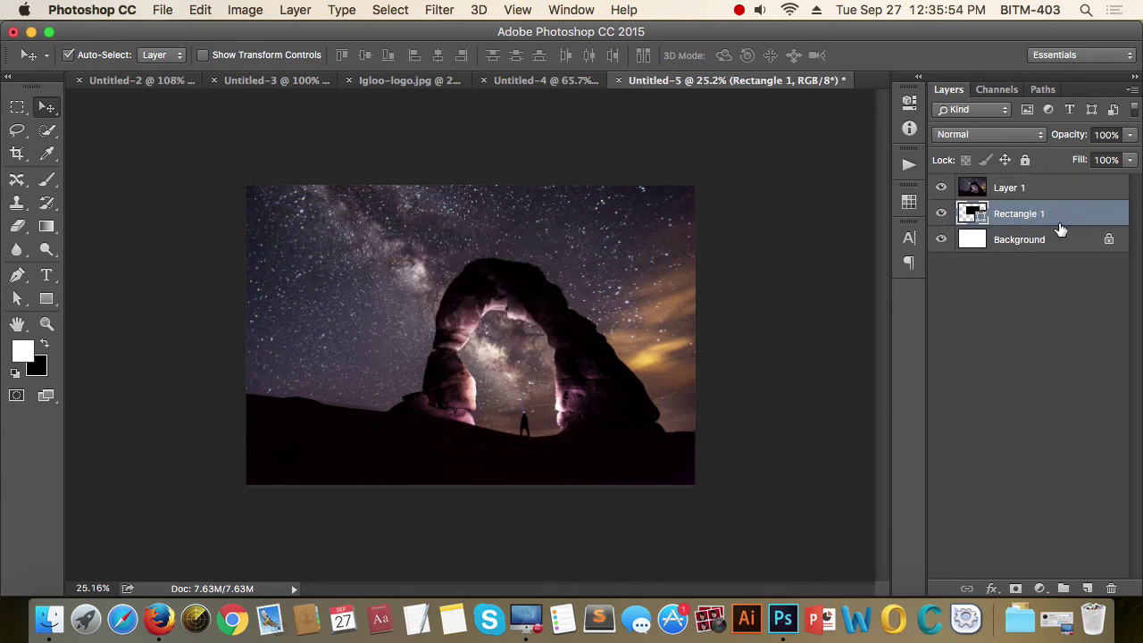
{"action": "left_click", "coordinate": [940, 188]}
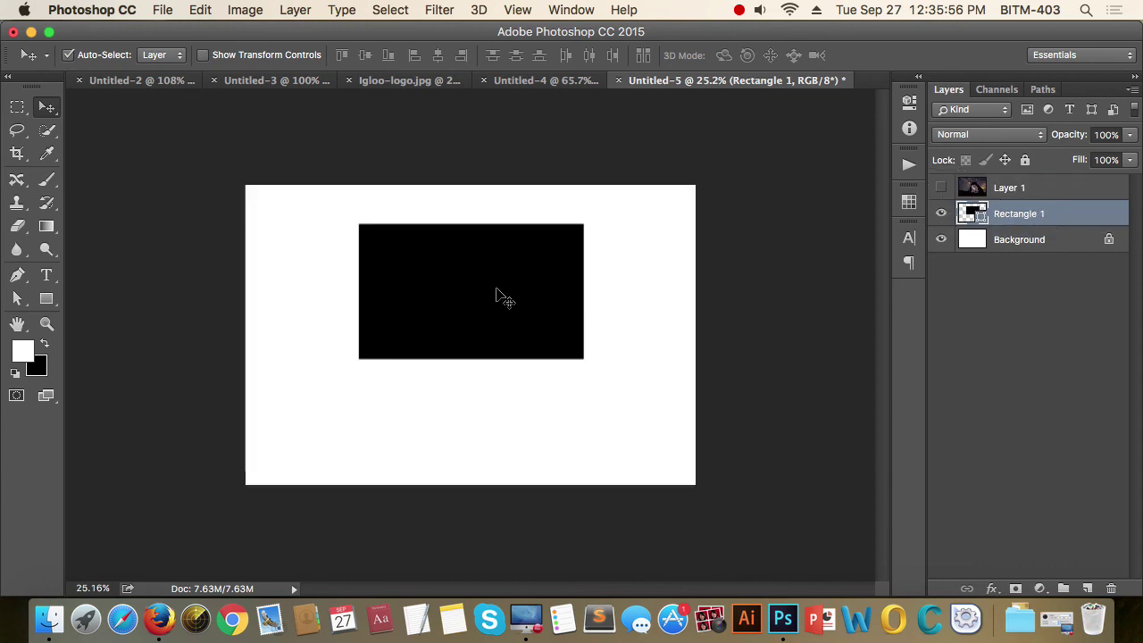
{"action": "mouse_move", "coordinate": [493, 290]}
{"action": "left_mouse_down"}
{"action": "mouse_move", "coordinate": [525, 310]}
{"action": "mouse_move", "coordinate": [502, 317]}
{"action": "left_mouse_up"}
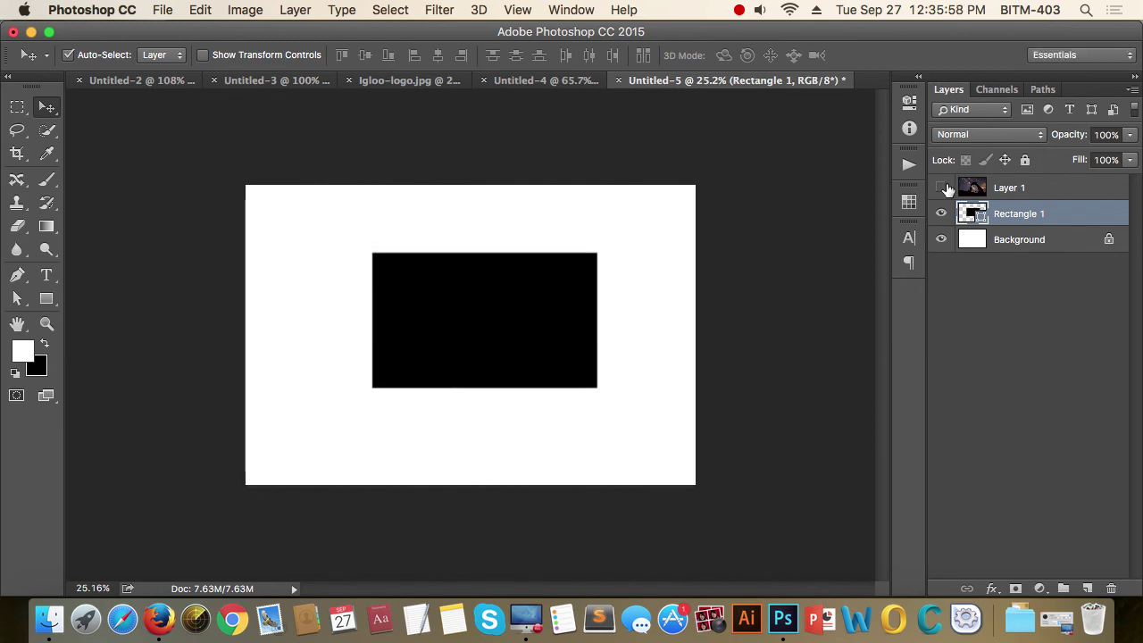
{"action": "left_click", "coordinate": [942, 189]}
{"action": "left_click", "coordinate": [1027, 187]}
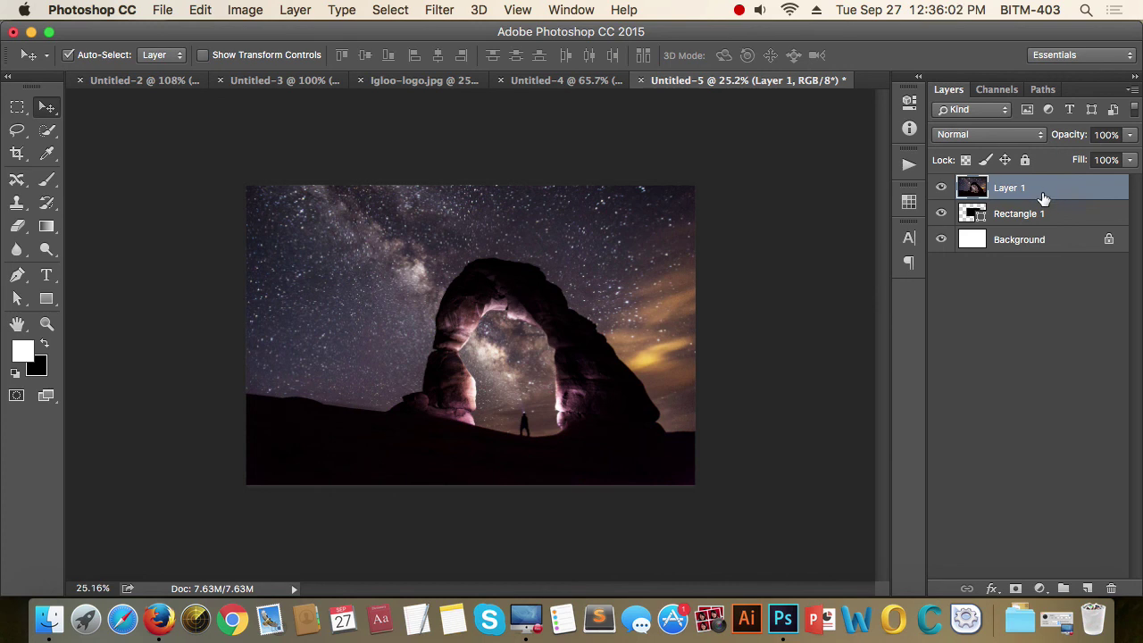
- Clip Layer 1 to Rectangle 1 with Create Clipping Mask
{"action": "left_click", "coordinate": [1043, 214]}
{"action": "left_click", "coordinate": [1049, 192]}
{"action": "left_click", "coordinate": [1047, 214]}
{"action": "left_click", "coordinate": [1047, 192]}
{"action": "left_click", "coordinate": [1053, 216]}
{"action": "left_click", "coordinate": [1049, 197]}
{"action": "left_click", "coordinate": [1047, 216]}
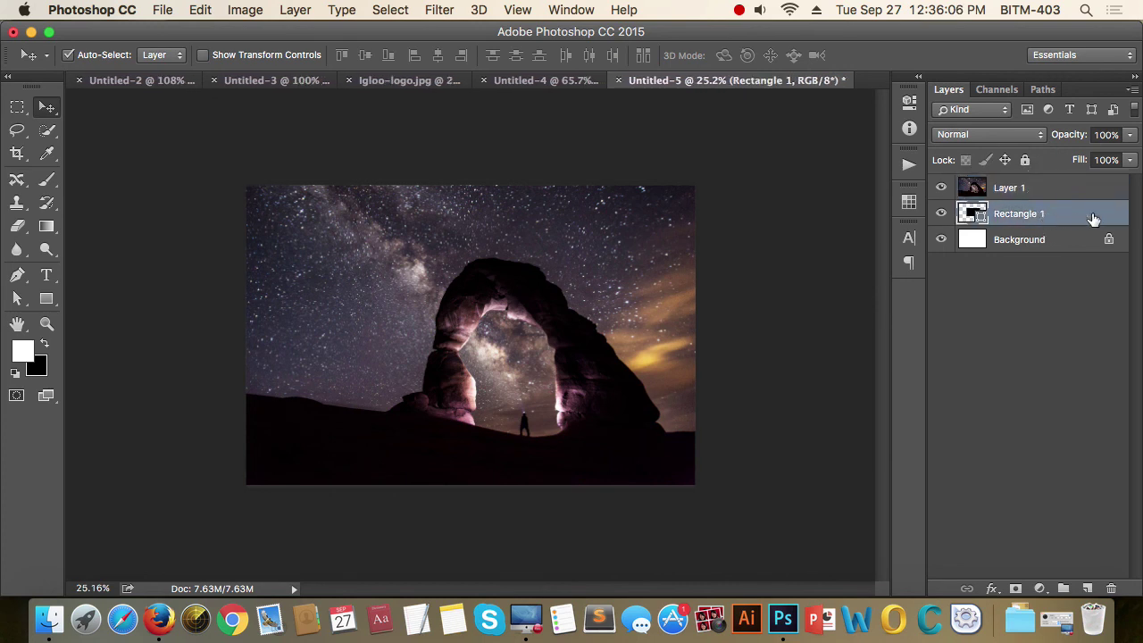
{"action": "left_click", "coordinate": [1043, 190]}
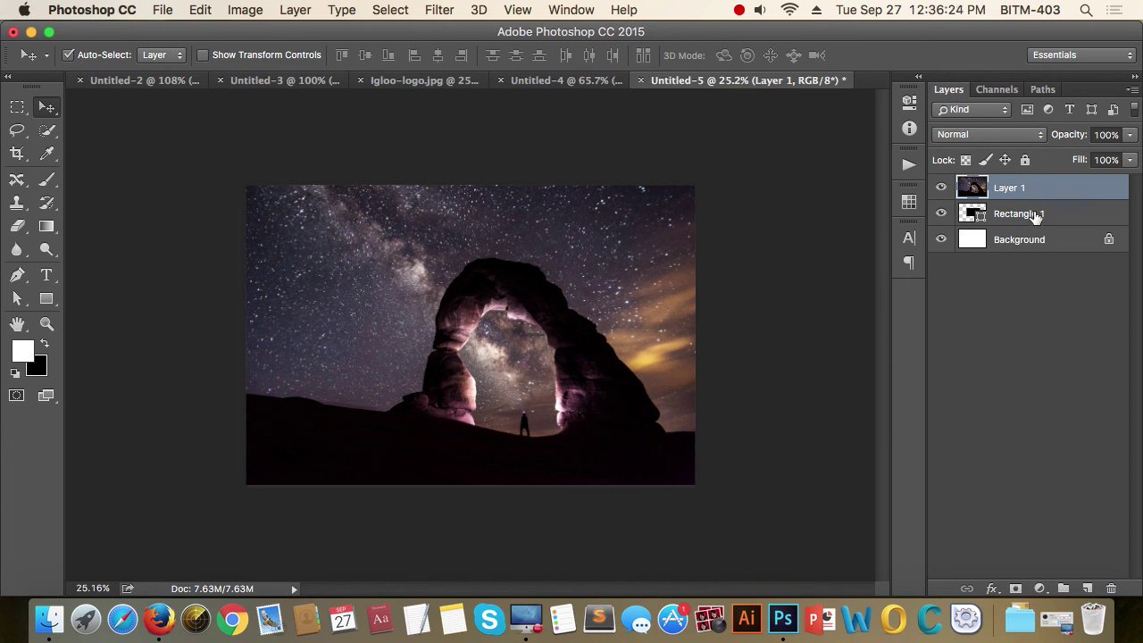
{"action": "right_click", "coordinate": [1029, 189]}
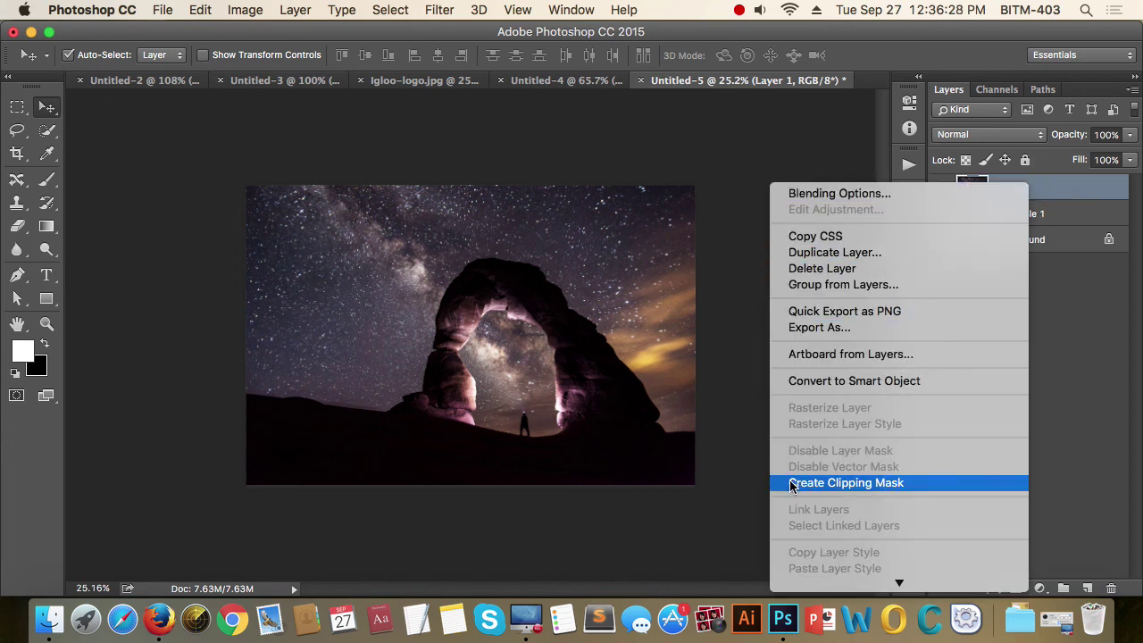
{"action": "left_click", "coordinate": [873, 487]}
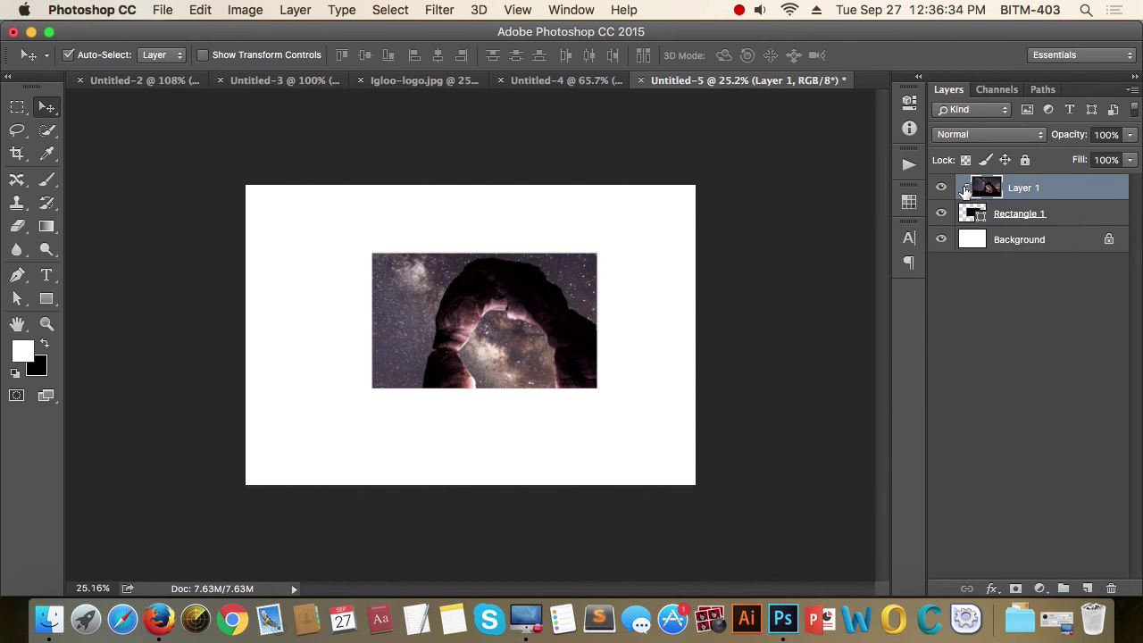
- Reposition the arch photo inside the clipping rectangle
{"action": "left_click", "coordinate": [1028, 216]}
{"action": "left_click", "coordinate": [1033, 192]}
{"action": "mouse_move", "coordinate": [536, 337]}
{"action": "left_mouse_down"}
{"action": "mouse_move", "coordinate": [467, 306]}
{"action": "mouse_move", "coordinate": [546, 345]}
{"action": "mouse_move", "coordinate": [638, 308]}
{"action": "left_mouse_up"}
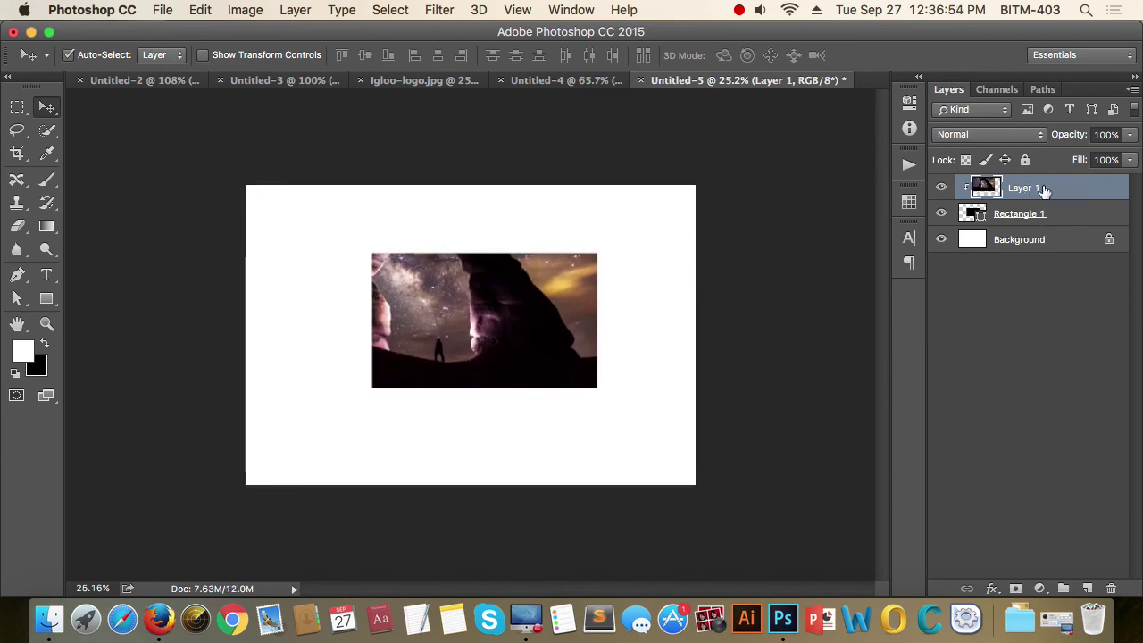
{"action": "mouse_move", "coordinate": [516, 324]}
{"action": "left_mouse_down"}
{"action": "mouse_move", "coordinate": [500, 318]}
{"action": "mouse_move", "coordinate": [529, 317]}
{"action": "mouse_move", "coordinate": [506, 344]}
{"action": "mouse_move", "coordinate": [536, 344]}
{"action": "left_mouse_up"}
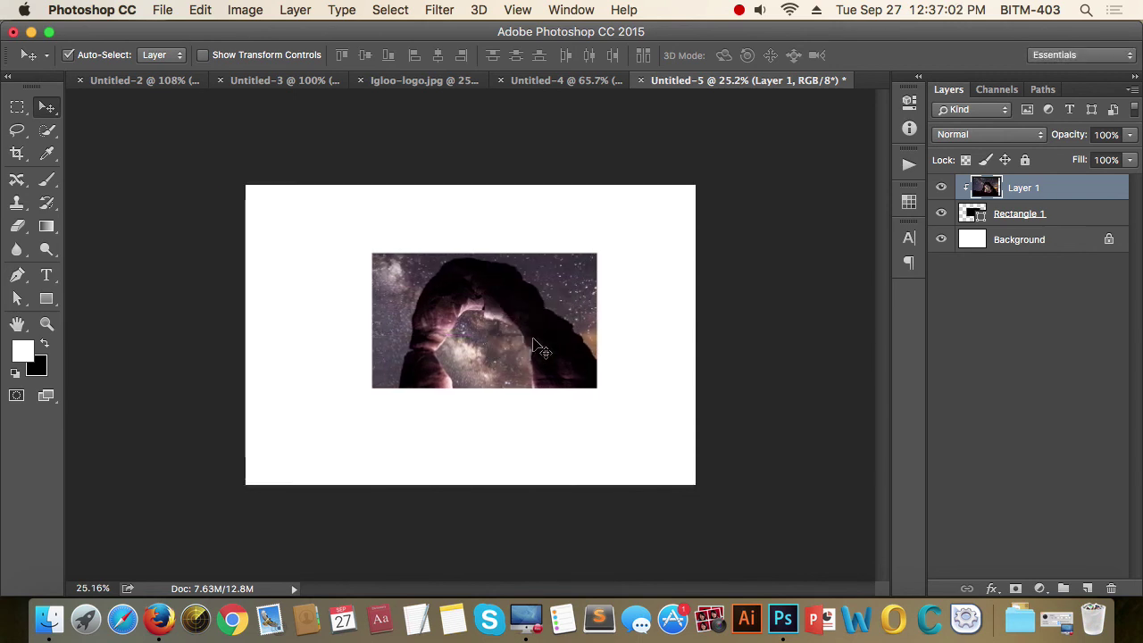
{"action": "left_click", "coordinate": [1029, 219]}
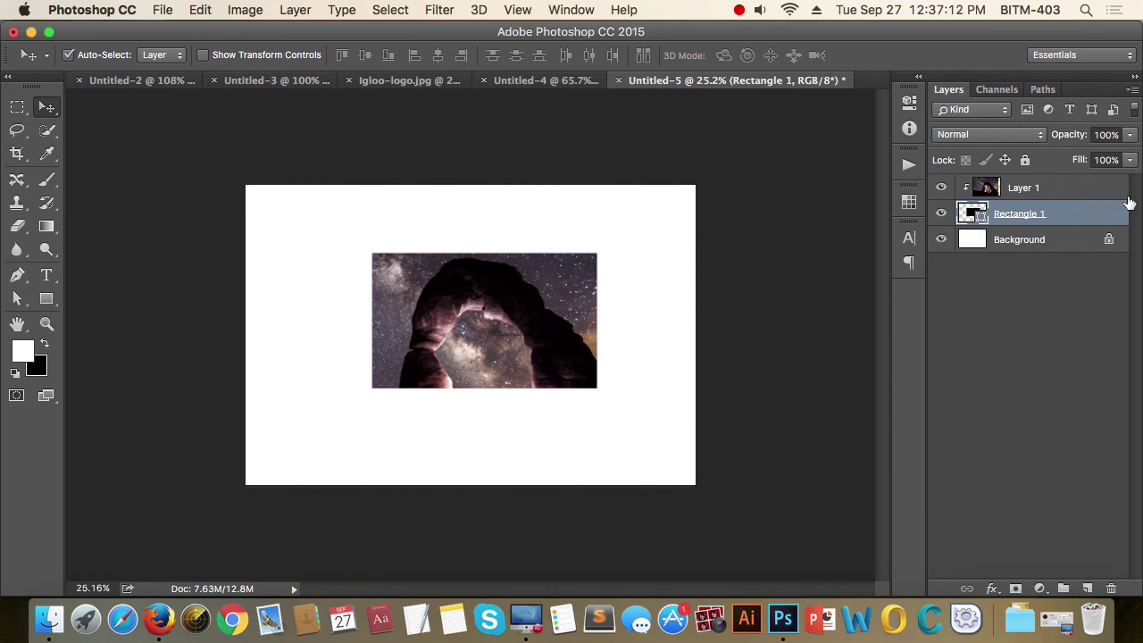
{"action": "left_click", "coordinate": [1130, 162]}
{"action": "left_click_drag", "start_coordinate": [1132, 185], "coordinate": [1014, 184]}
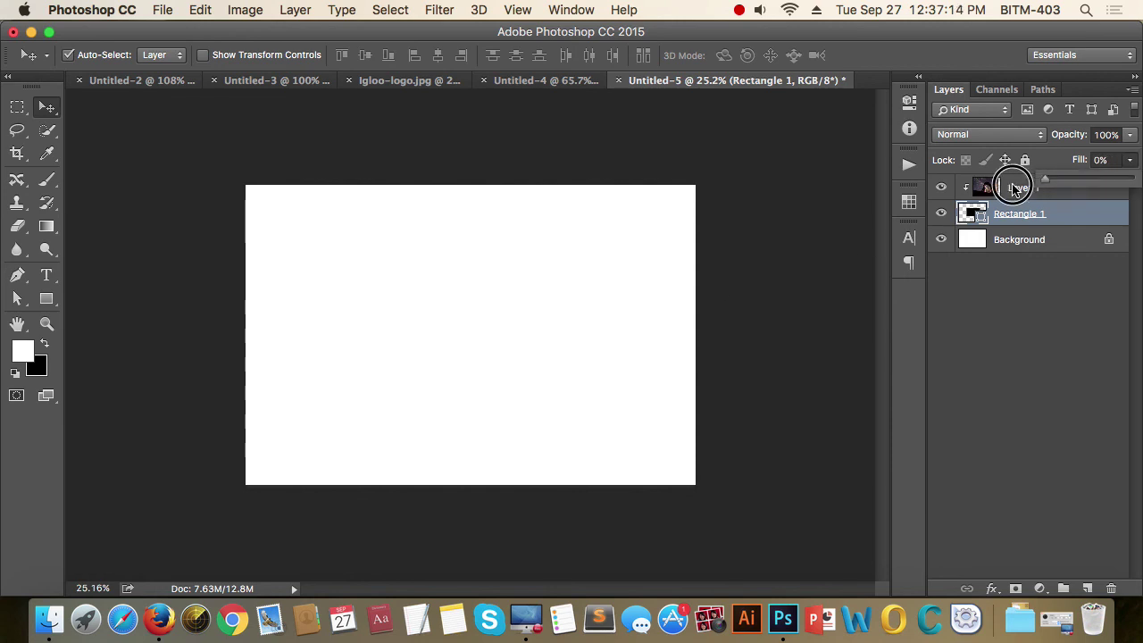
{"action": "left_click", "coordinate": [1021, 352]}
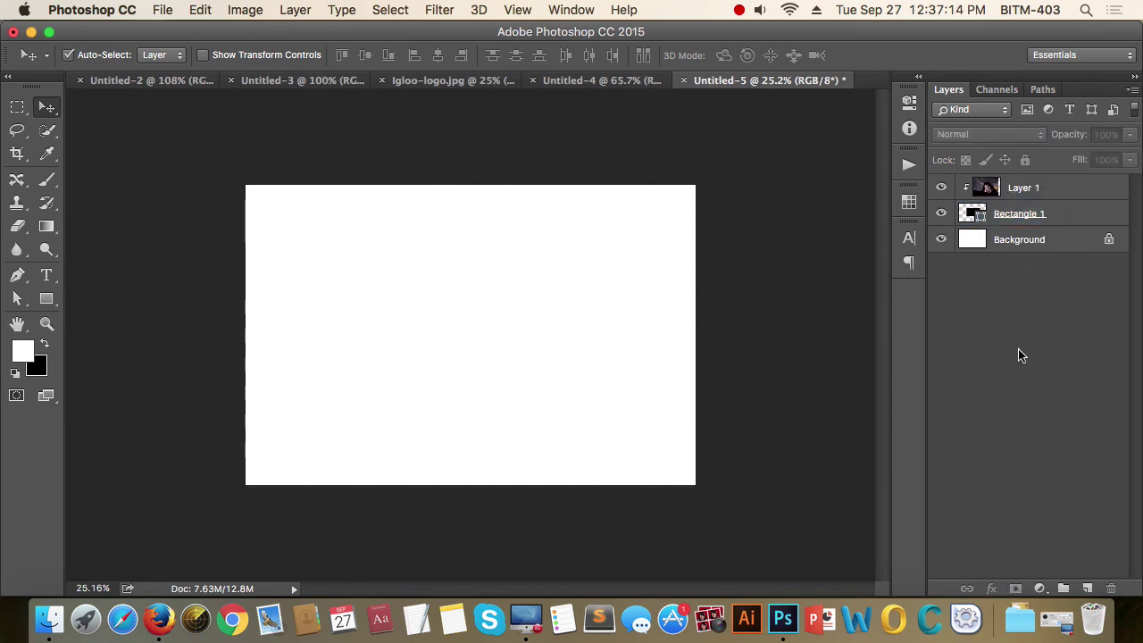
{"action": "left_click", "coordinate": [1031, 193]}
{"action": "left_click", "coordinate": [1005, 221]}
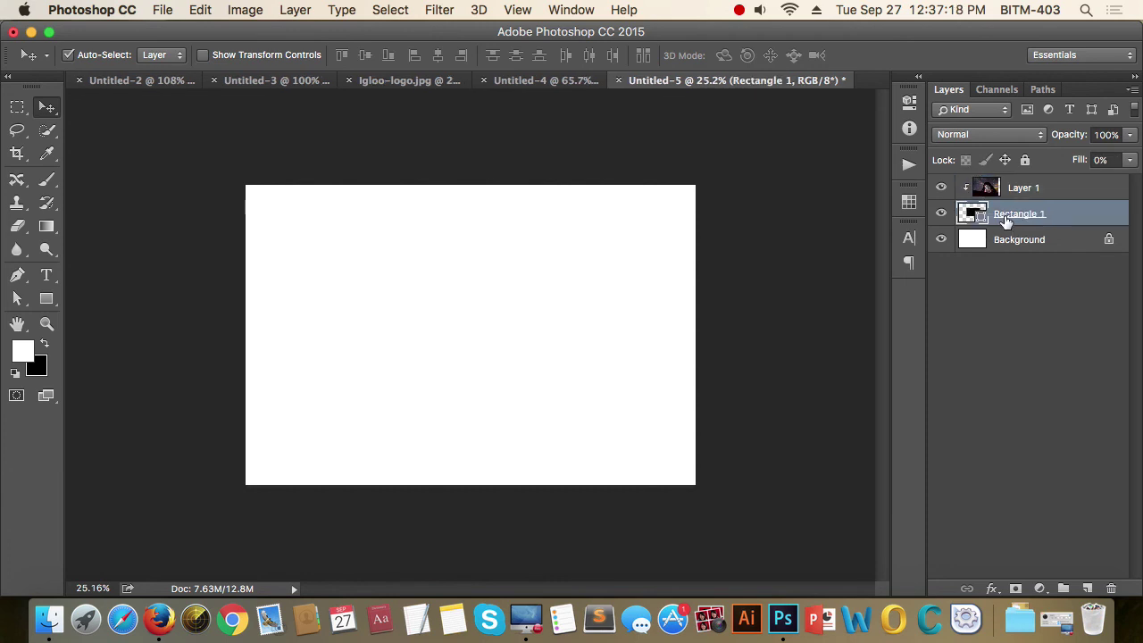
{"action": "left_click", "coordinate": [1131, 160]}
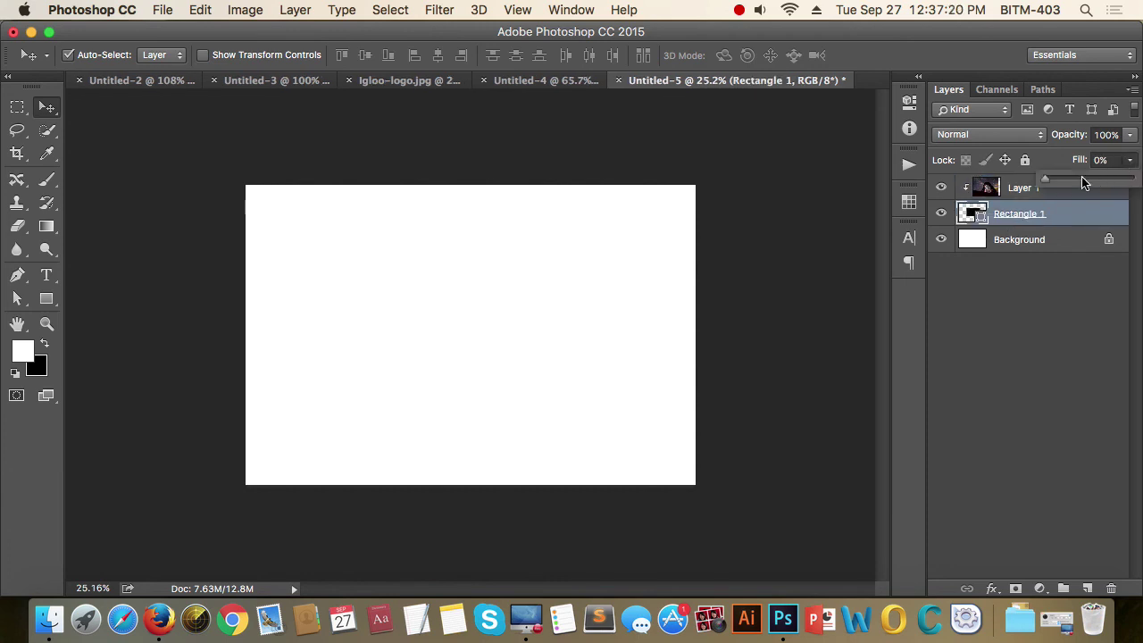
{"action": "left_click_drag", "start_coordinate": [1046, 186], "coordinate": [1127, 186]}
{"action": "left_click", "coordinate": [1007, 319]}
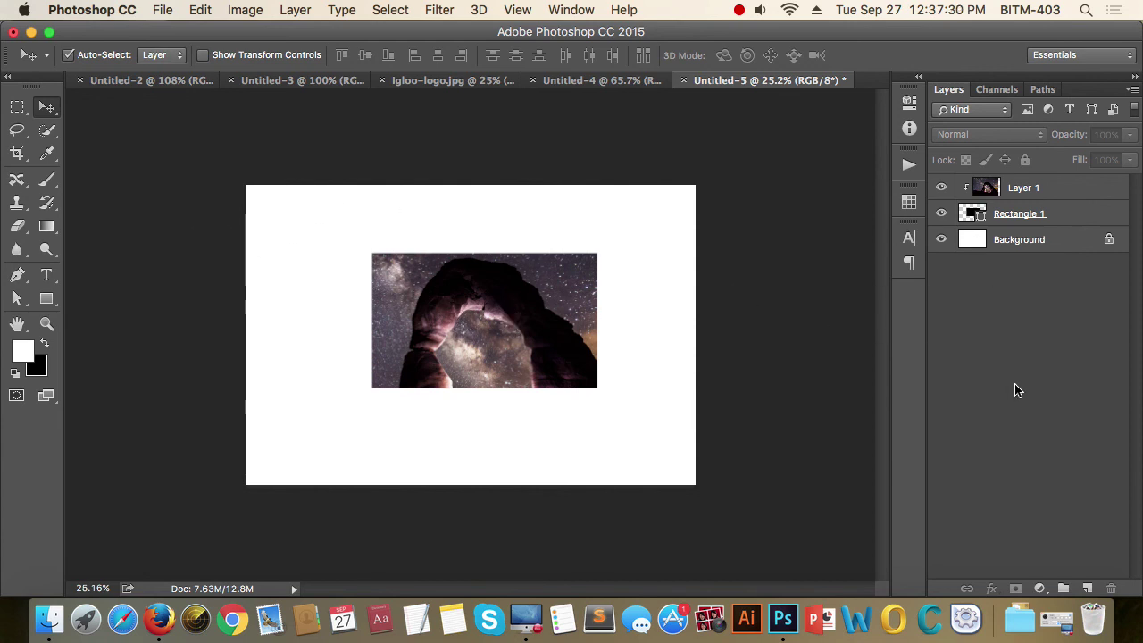
{"action": "left_click", "coordinate": [1047, 197]}
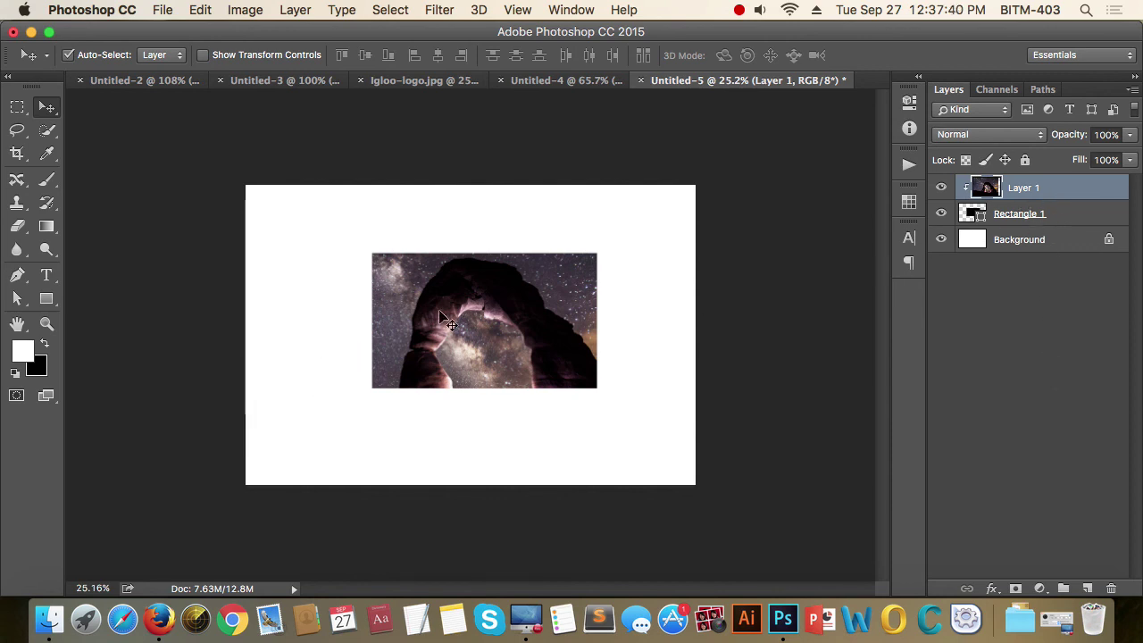
- Release the photo from the rectangle clip via Layer 1's context menu, then clip it back
{"action": "right_click", "coordinate": [1026, 195]}
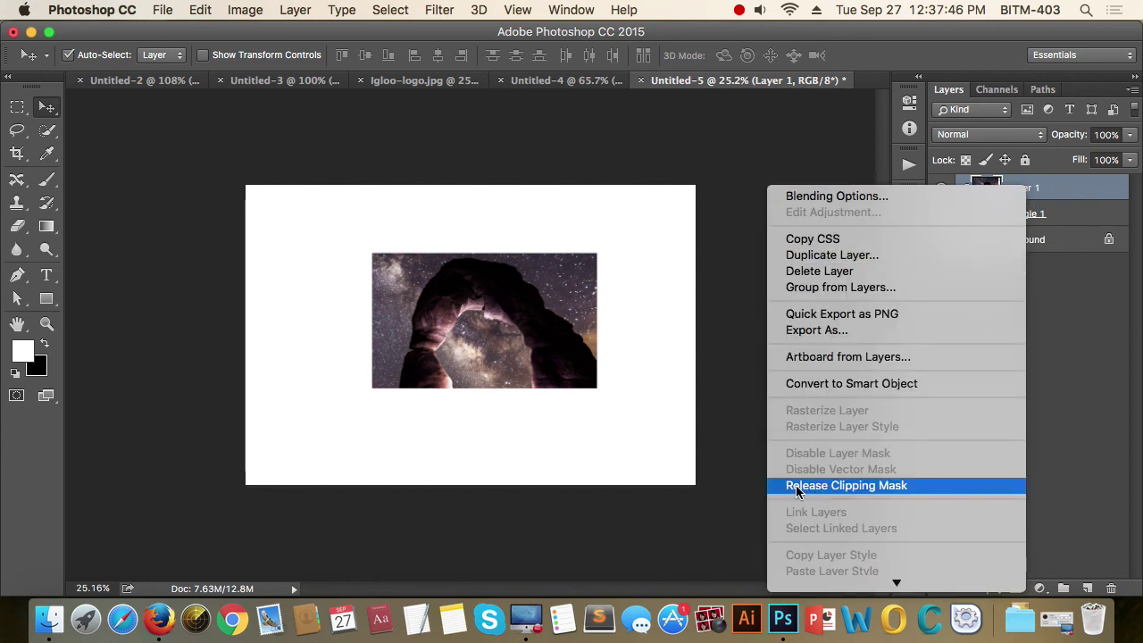
{"action": "left_click", "coordinate": [872, 487]}
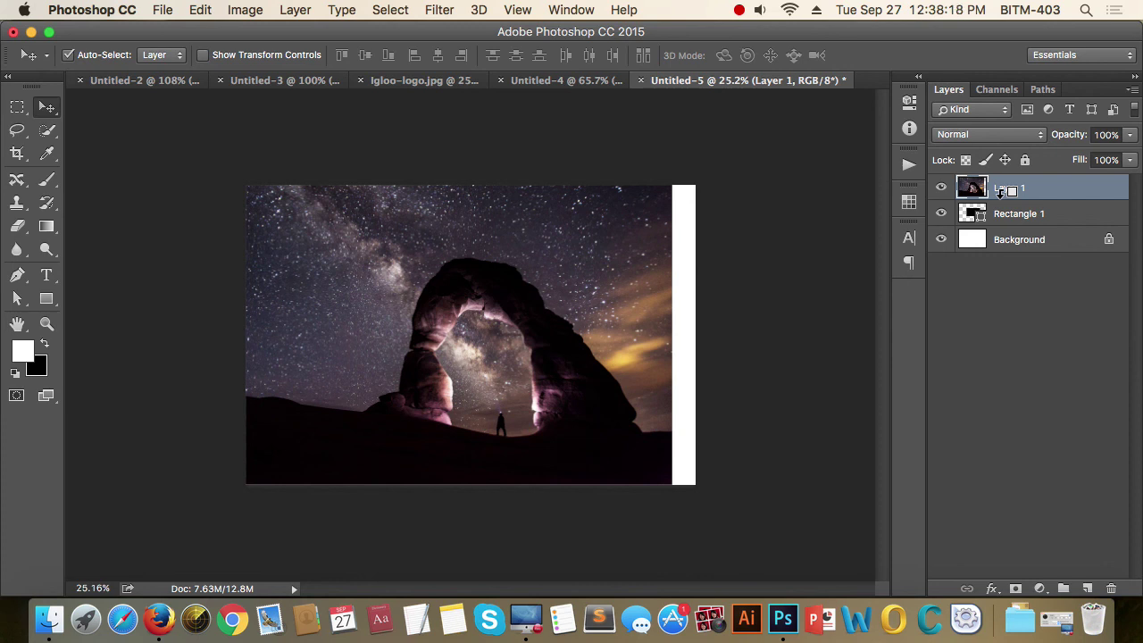
{"action": "left_click", "coordinate": [1001, 191], "text": "alt"}
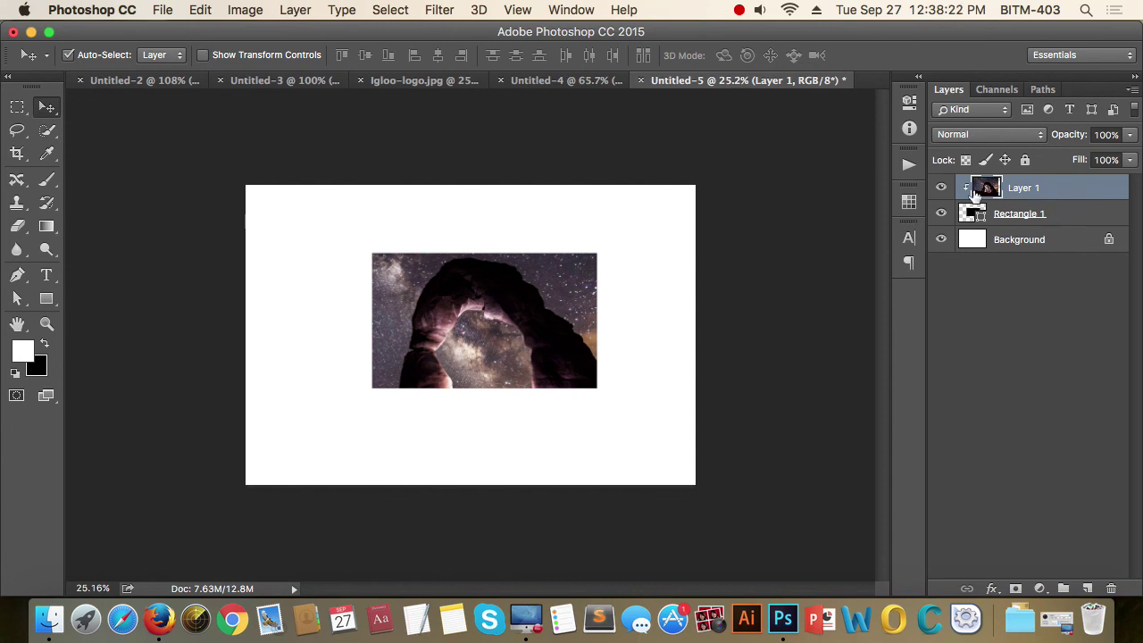
- Select Layer 1 and release it from Rectangle 1's clipping mask
{"action": "left_click", "coordinate": [1027, 345]}
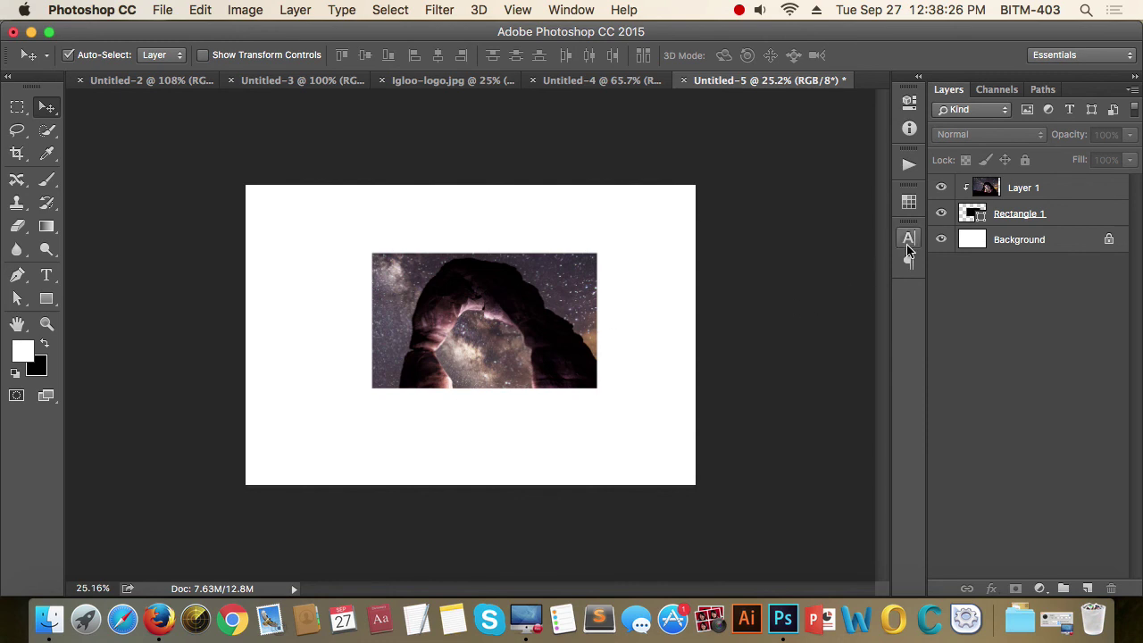
{"action": "left_click", "coordinate": [1038, 199]}
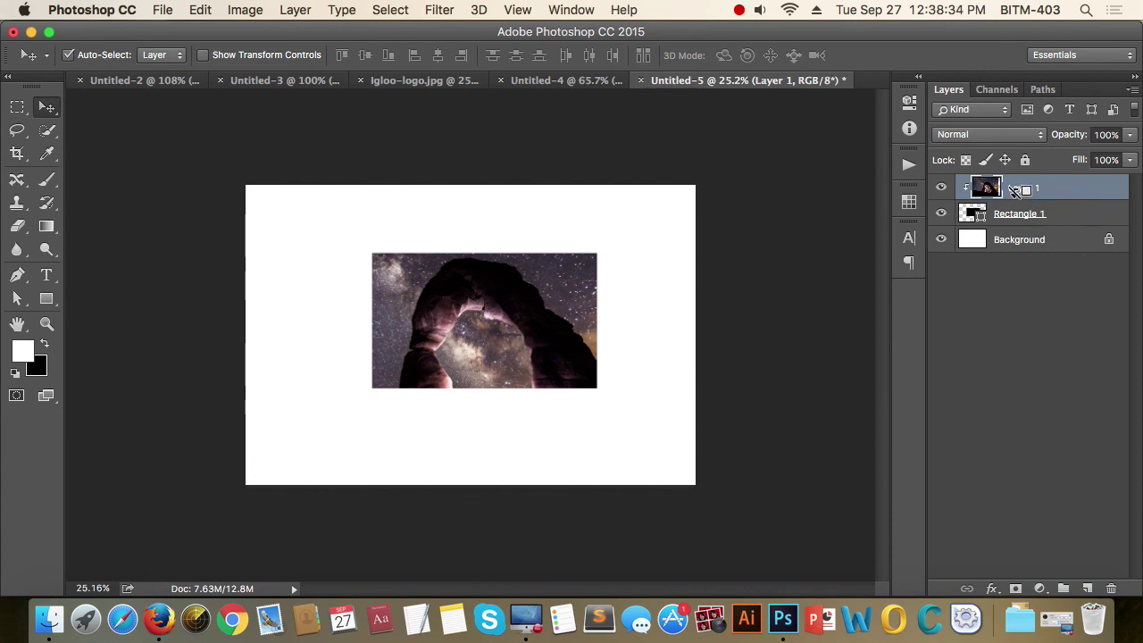
{"action": "left_click", "coordinate": [1016, 196], "text": "alt"}
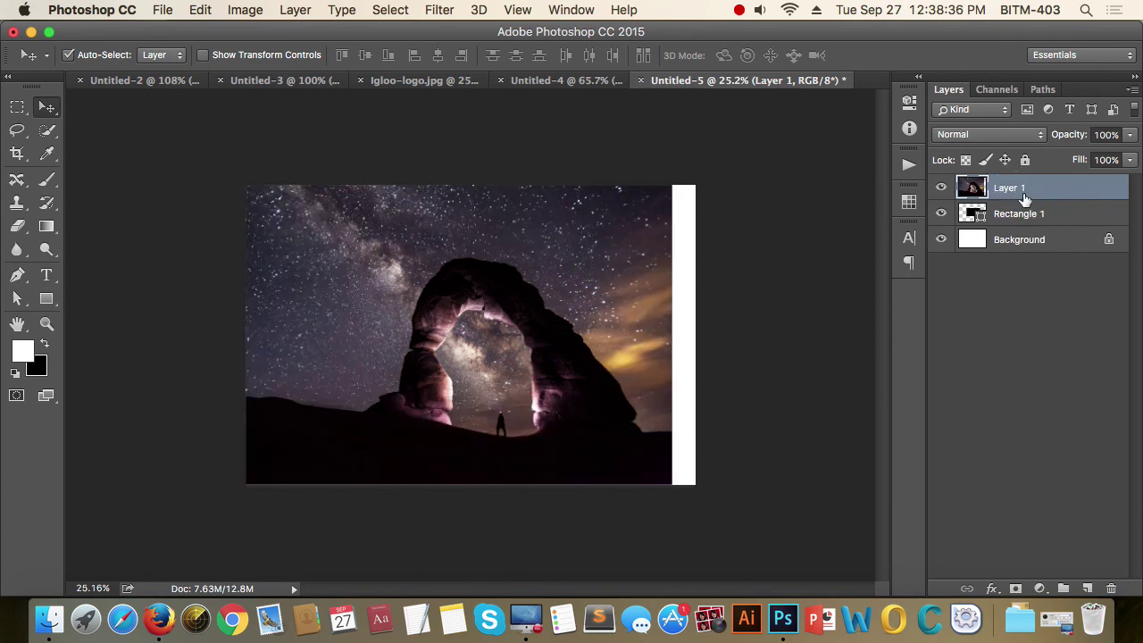
{"action": "left_click", "coordinate": [1047, 322]}
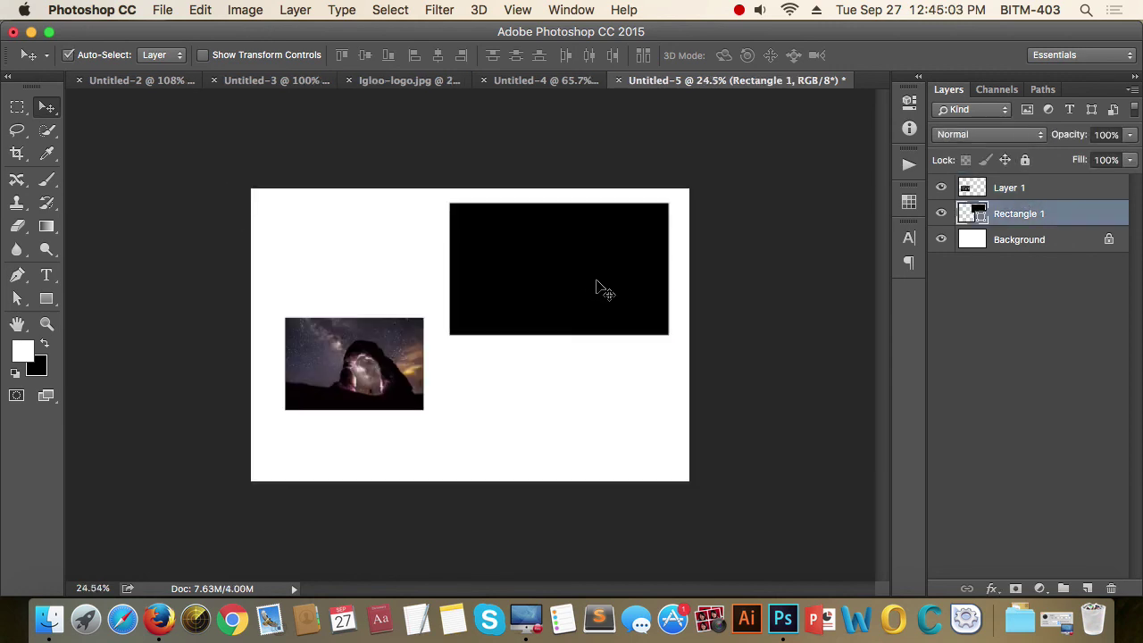
- Shift the black rectangle slightly right, Lock All on Rectangle 1, and test dragging it
{"action": "left_click_drag", "start_coordinate": [533, 290], "coordinate": [541, 272]}
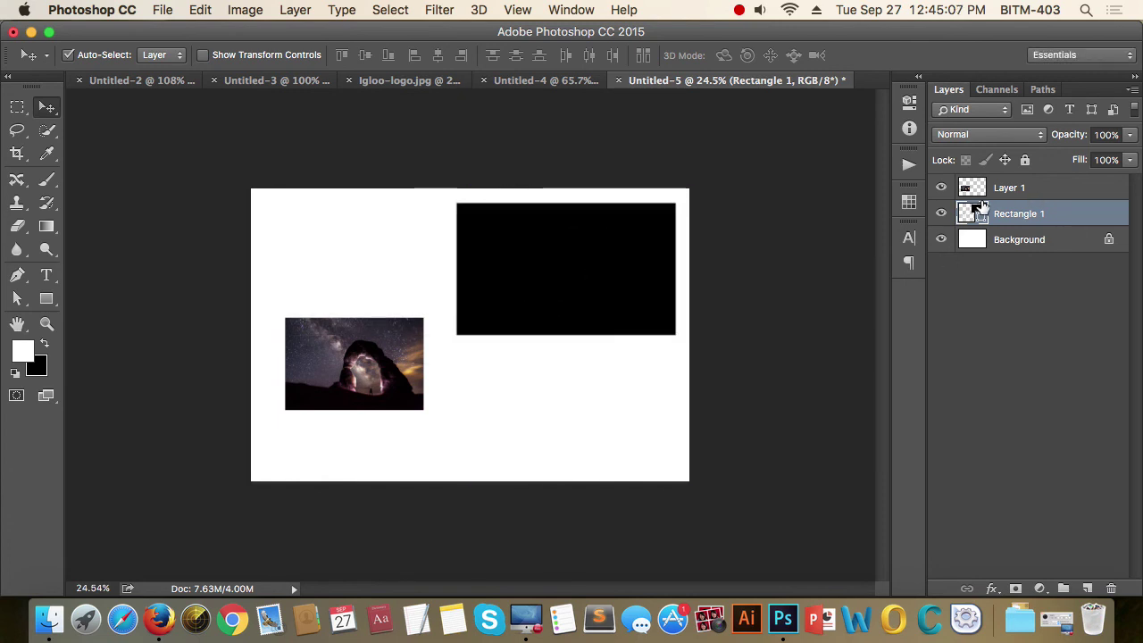
{"action": "left_click", "coordinate": [1026, 162]}
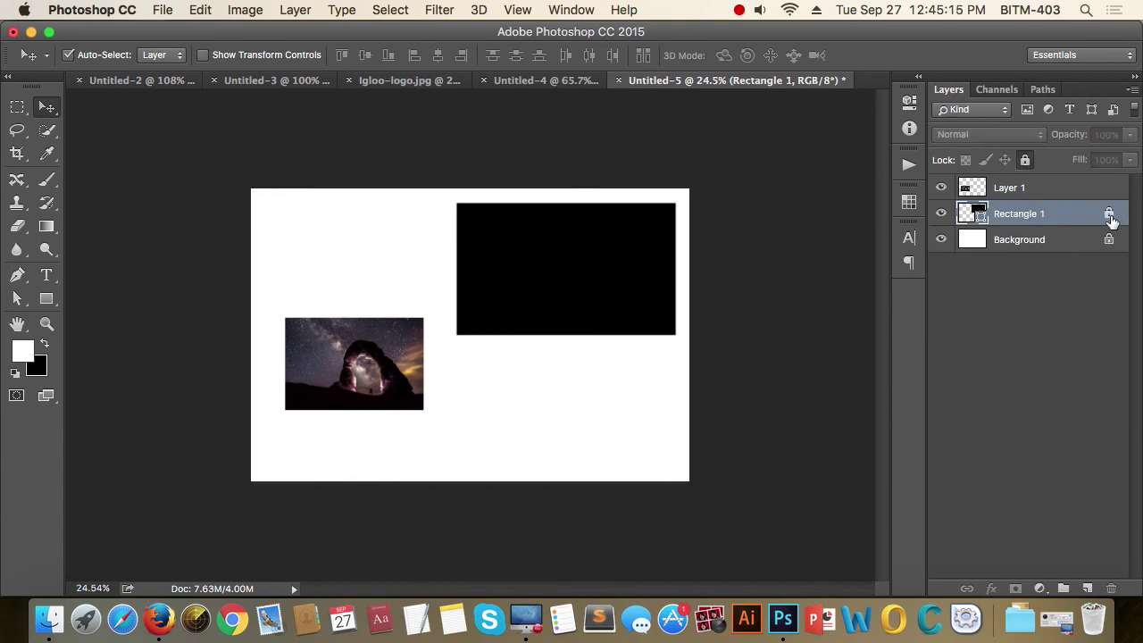
{"action": "left_click_drag", "start_coordinate": [547, 266], "coordinate": [535, 312]}
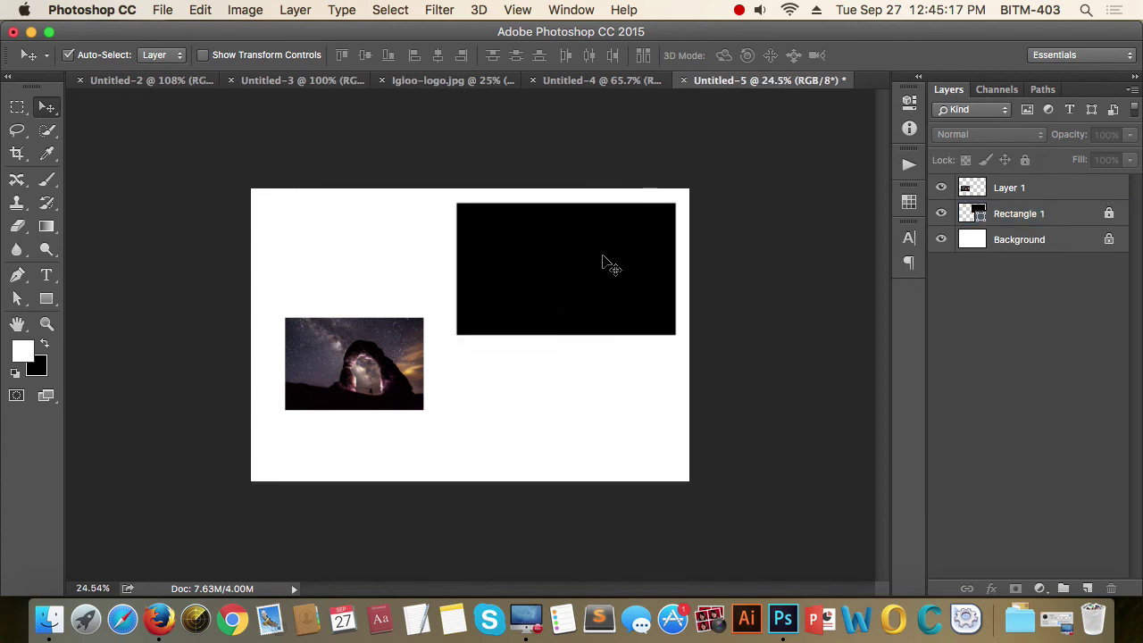
{"action": "left_click_drag", "start_coordinate": [604, 263], "coordinate": [553, 370]}
{"action": "left_click_drag", "start_coordinate": [630, 235], "coordinate": [539, 360]}
{"action": "left_click_drag", "start_coordinate": [597, 211], "coordinate": [575, 288]}
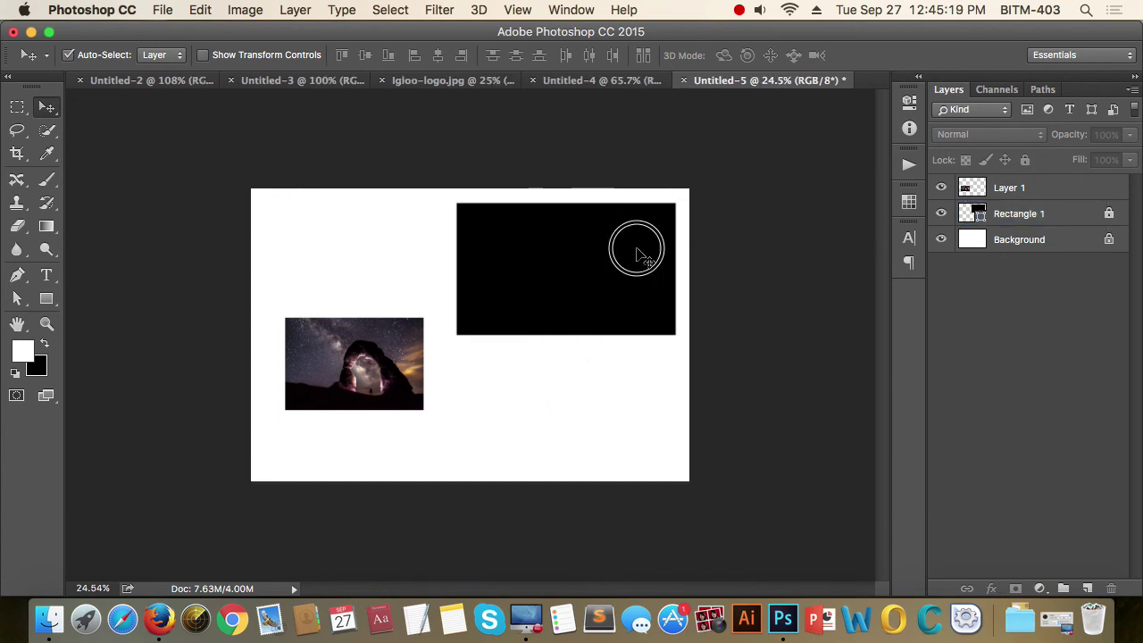
- Confirm the locked Rectangle 1 won't drag or nudge, dismissing the locked-layer warning
{"action": "left_click", "coordinate": [1076, 215]}
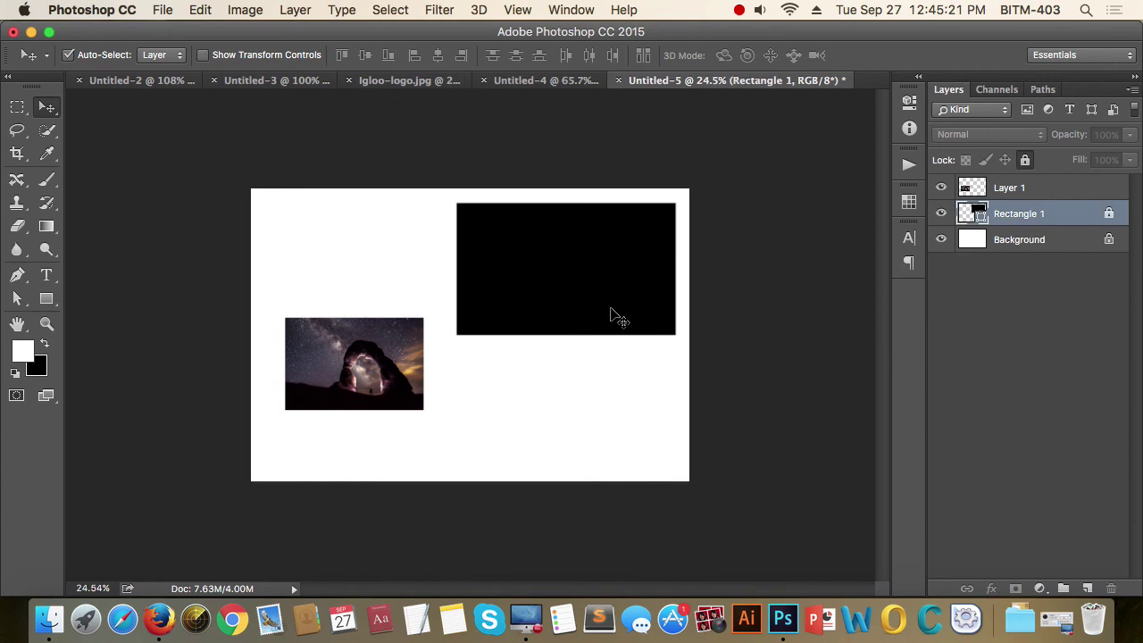
{"action": "mouse_move", "coordinate": [599, 247]}
{"action": "left_mouse_down"}
{"action": "mouse_move", "coordinate": [541, 416]}
{"action": "mouse_move", "coordinate": [587, 312]}
{"action": "left_mouse_up"}
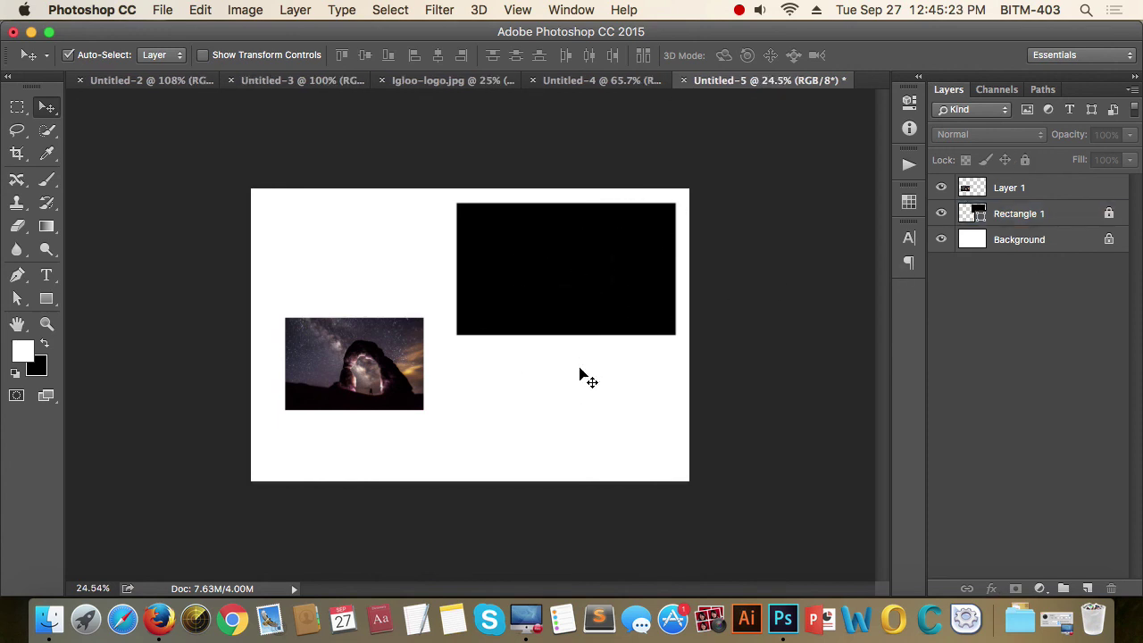
{"action": "left_click", "coordinate": [1063, 216]}
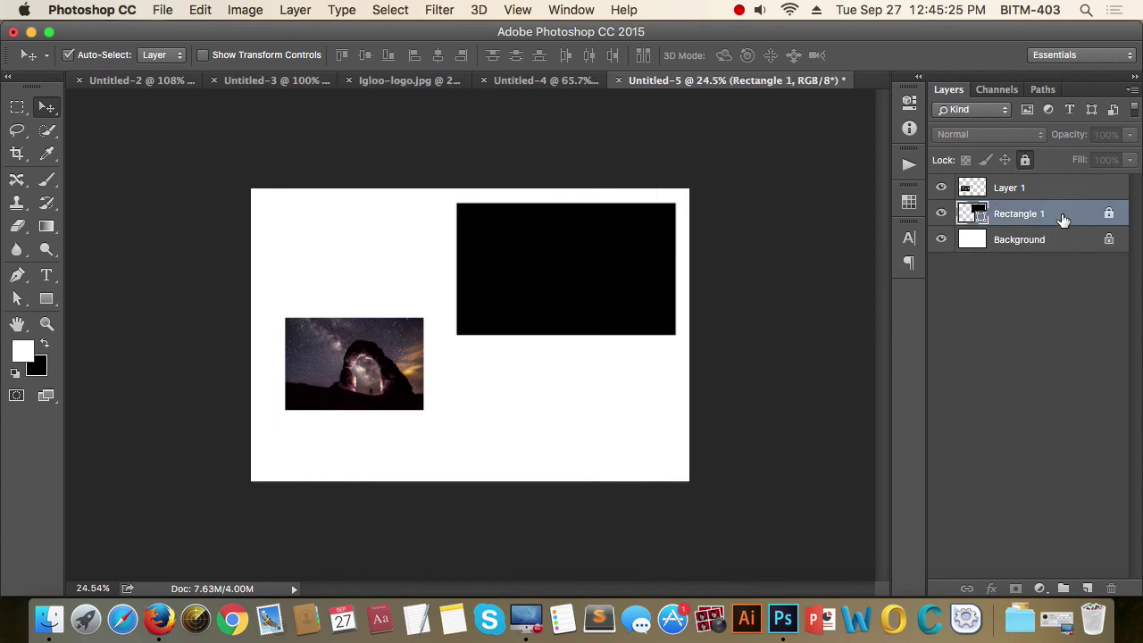
{"action": "key", "text": "Right"}
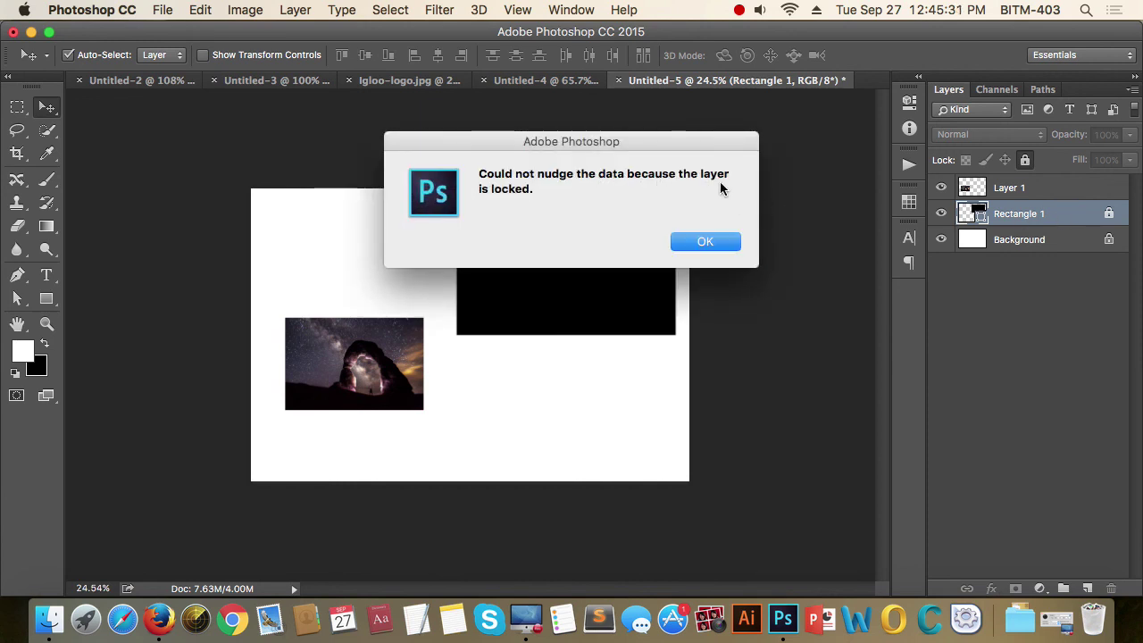
{"action": "left_click", "coordinate": [730, 250]}
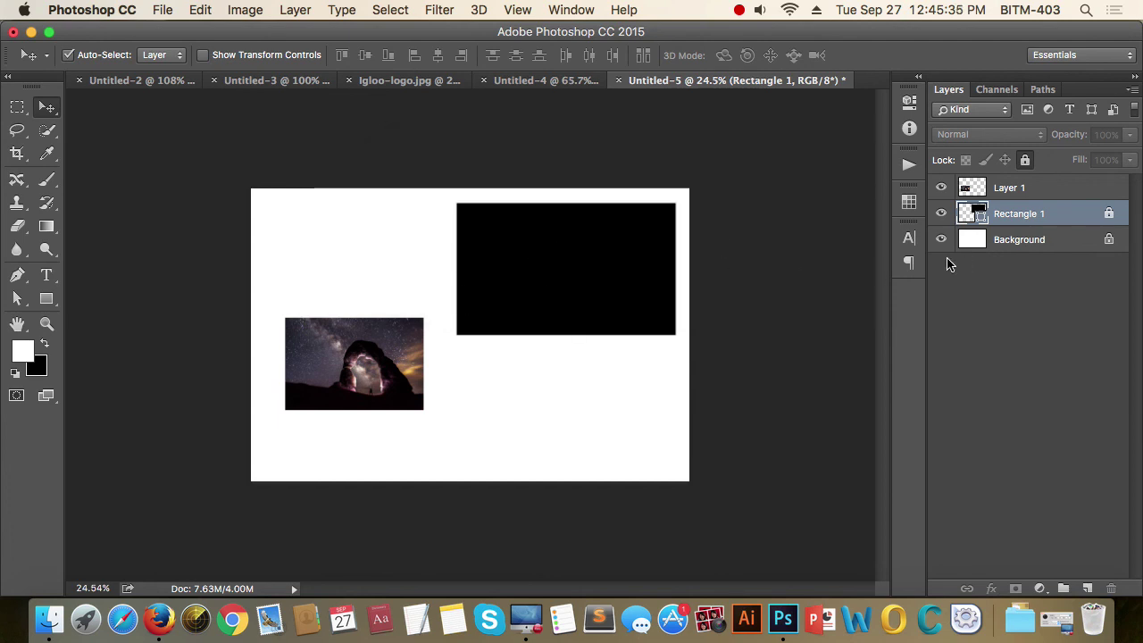
{"action": "left_click_drag", "start_coordinate": [362, 237], "coordinate": [637, 414]}
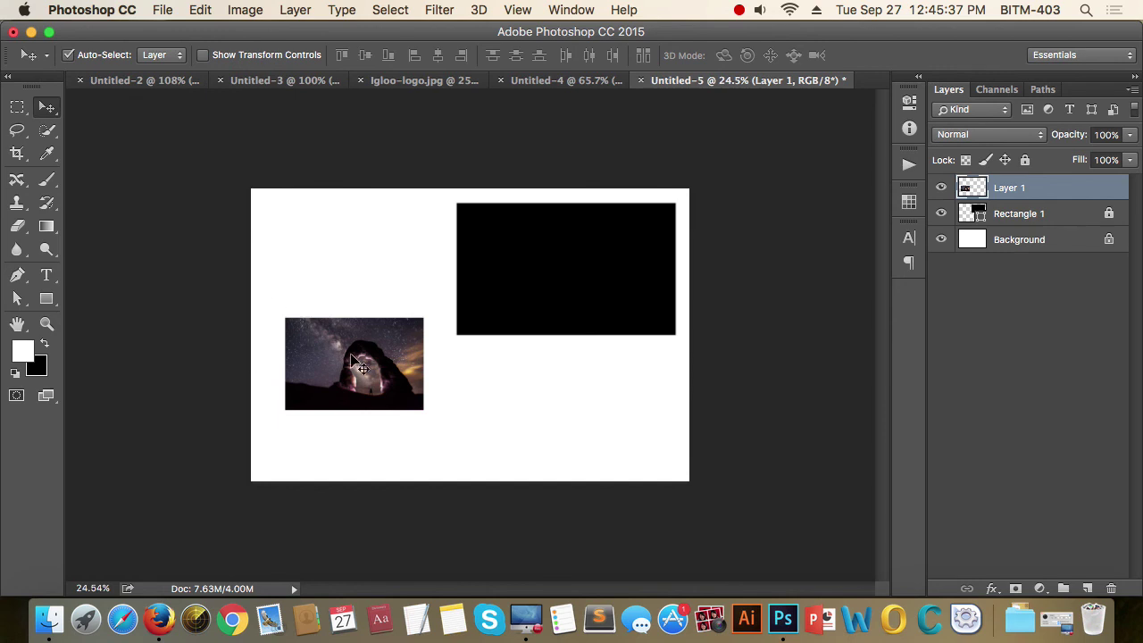
{"action": "left_click", "coordinate": [1054, 219]}
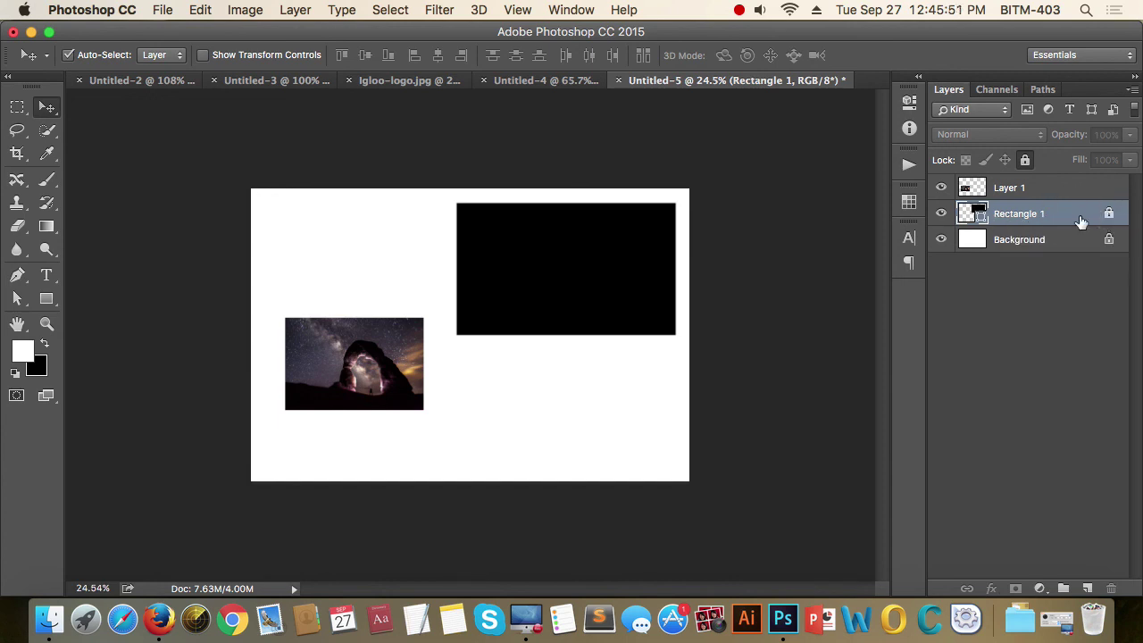
- Turn off Lock All on Rectangle 1 so the layer is unlocked
{"action": "left_click", "coordinate": [1109, 220]}
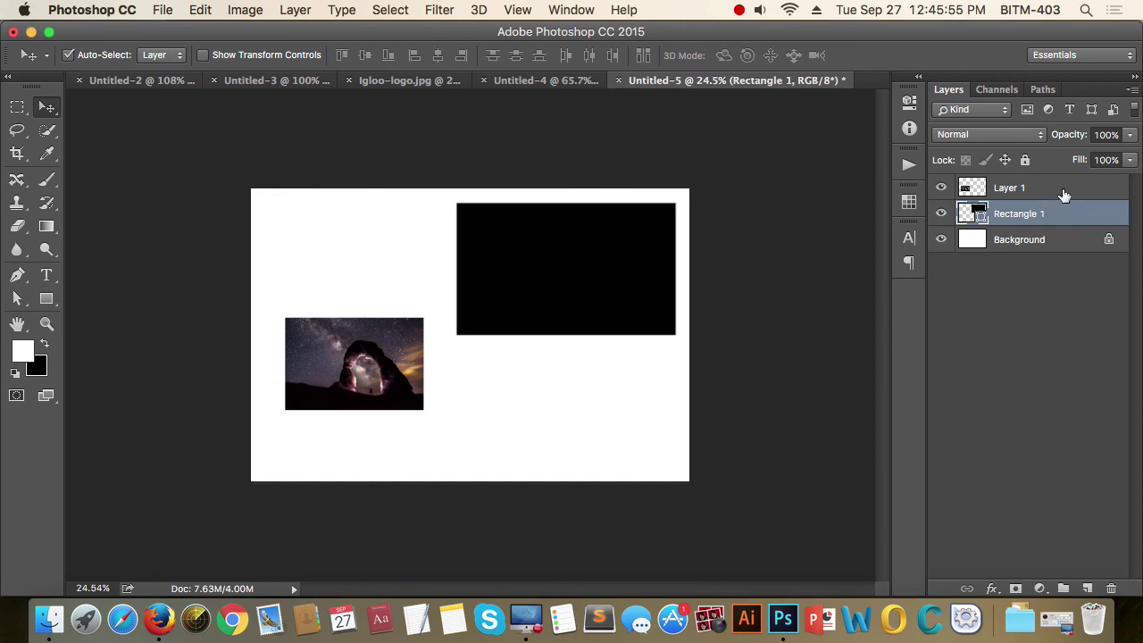
{"action": "left_click", "coordinate": [1024, 159]}
{"action": "left_click", "coordinate": [1024, 160]}
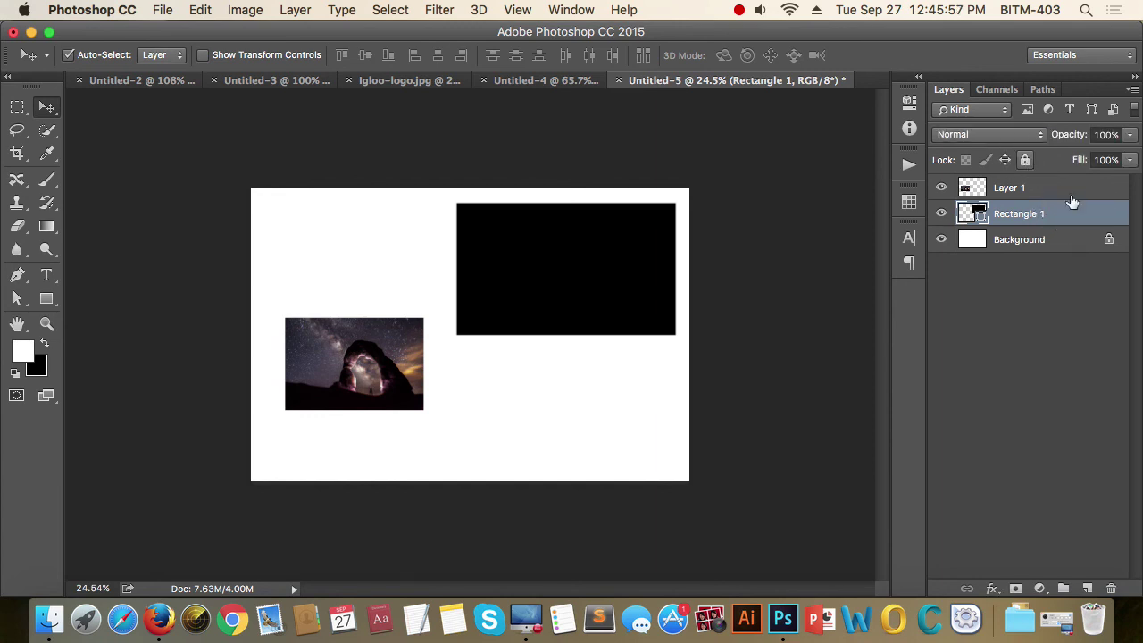
{"action": "left_click", "coordinate": [1026, 338]}
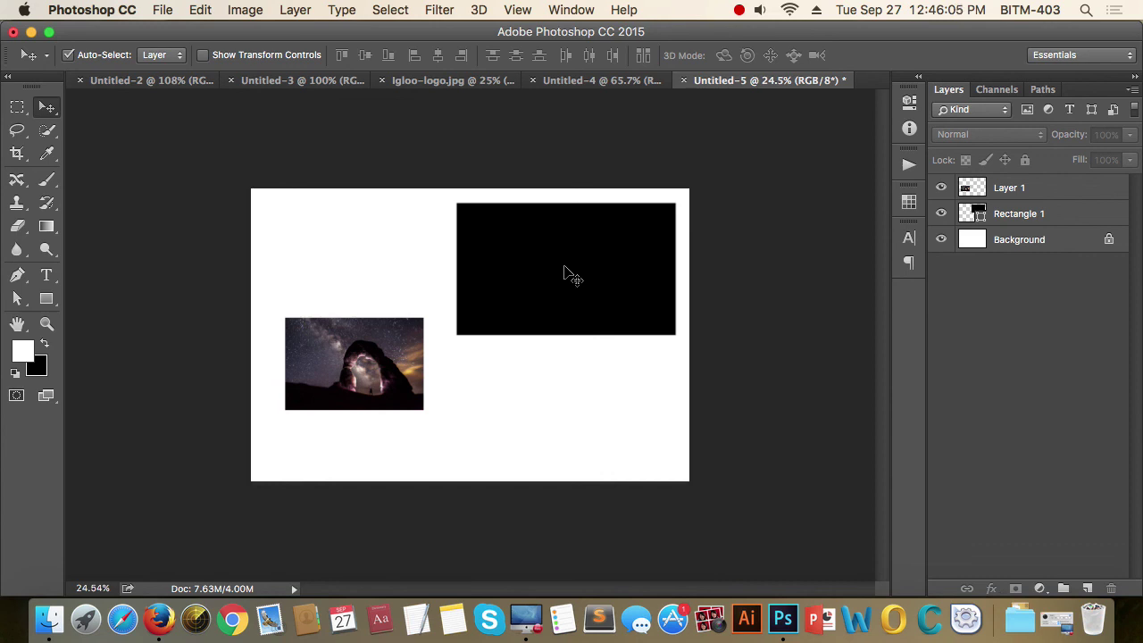
{"action": "left_click", "coordinate": [341, 352]}
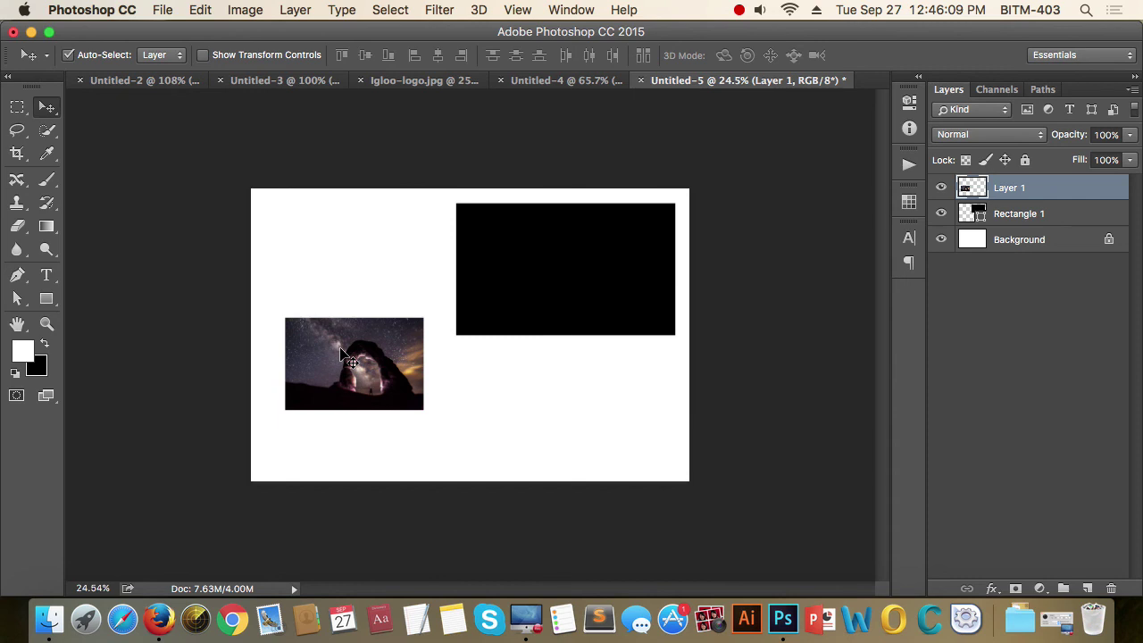
- Add an empty Layer 2 above Rectangle 1
{"action": "left_click", "coordinate": [1052, 217]}
{"action": "left_click", "coordinate": [1088, 589]}
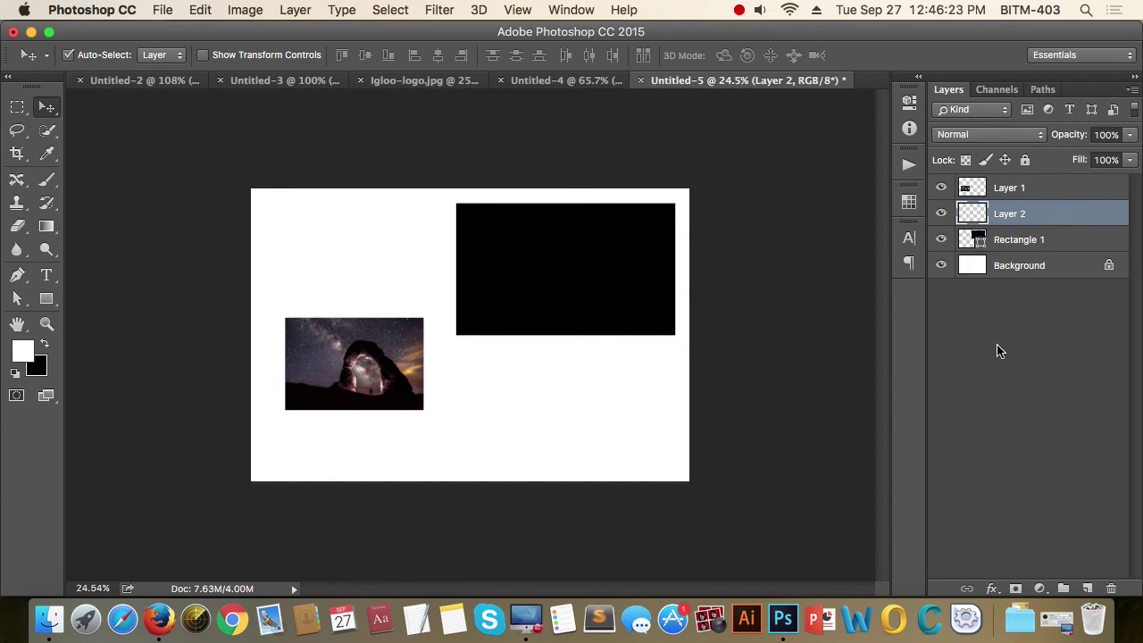
{"action": "left_click", "coordinate": [997, 350]}
{"action": "left_click", "coordinate": [979, 218]}
- Move Layer 1's photo down and to the right
{"action": "left_click", "coordinate": [1062, 215]}
{"action": "left_click_drag", "start_coordinate": [338, 356], "coordinate": [395, 397]}
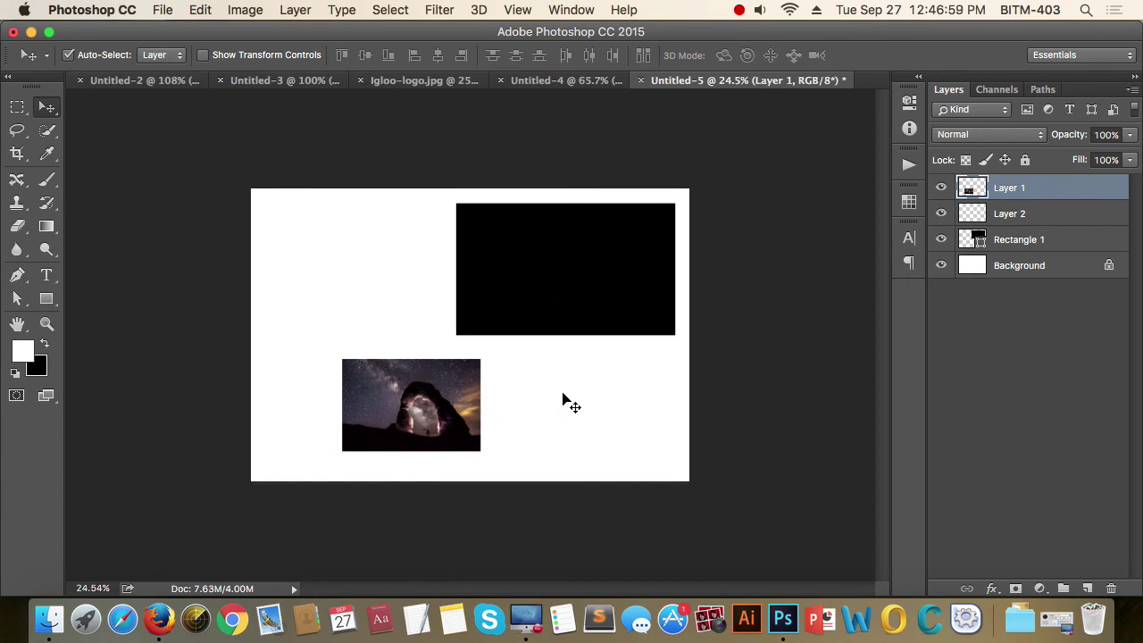
{"action": "left_click", "coordinate": [434, 382]}
{"action": "left_click", "coordinate": [616, 270]}
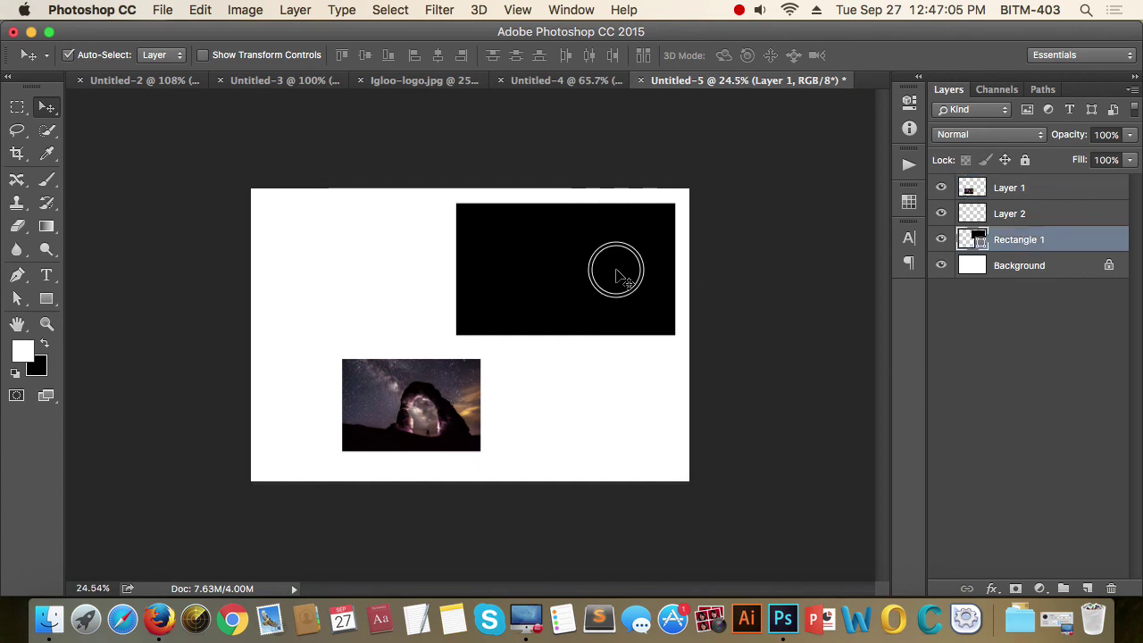
{"action": "left_click", "coordinate": [409, 415]}
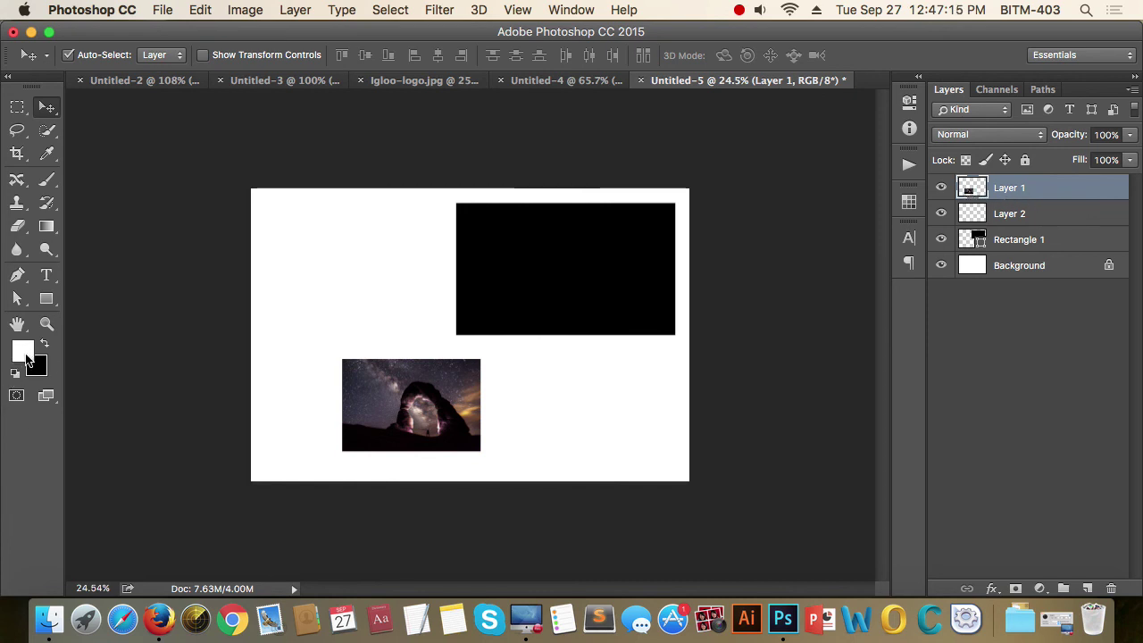
- Set the foreground colour to red e80101
{"action": "left_click", "coordinate": [24, 352]}
{"action": "left_click", "coordinate": [562, 150]}
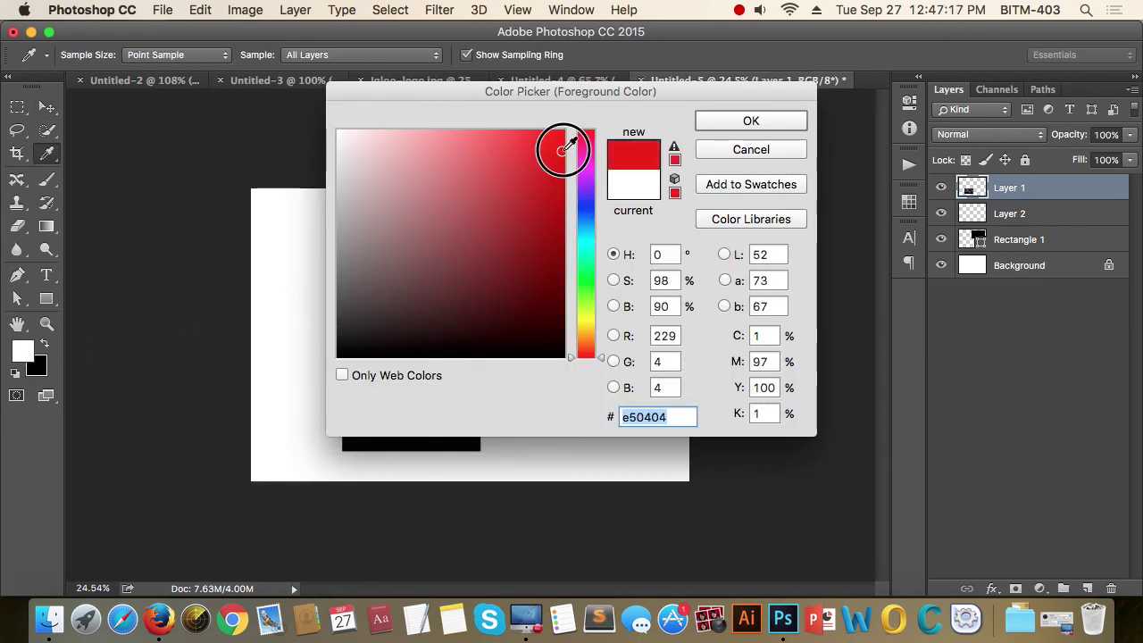
{"action": "left_click", "coordinate": [723, 125]}
{"action": "key", "text": "v"}
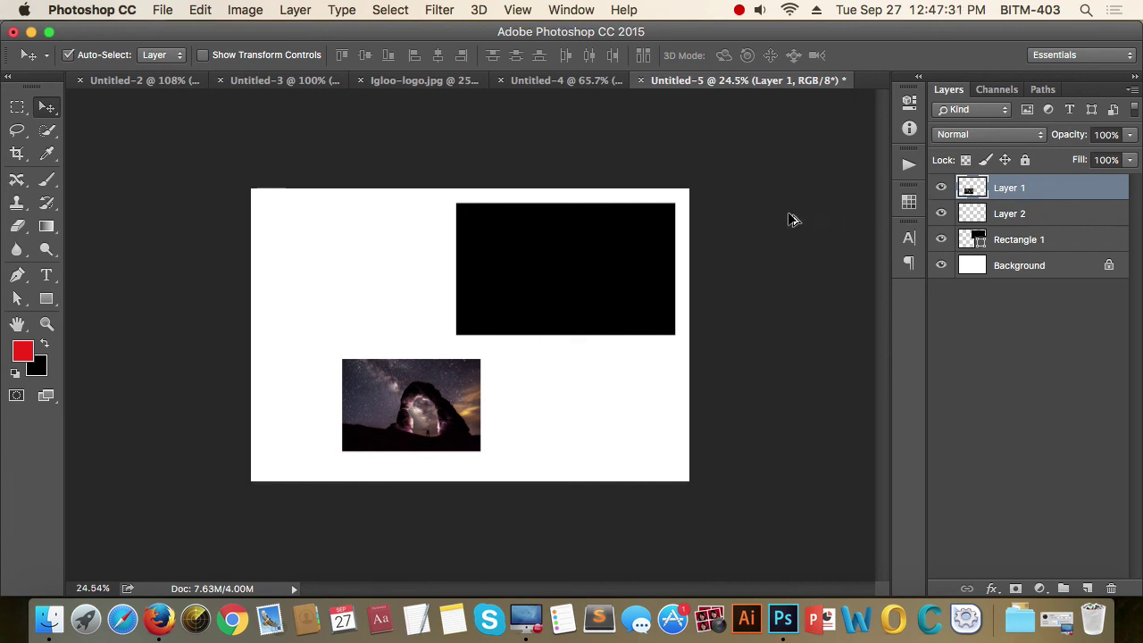
- Try a red fill on Layer 1, undo it, and move the photo up-left
{"action": "key", "text": "alt+BackSpace"}
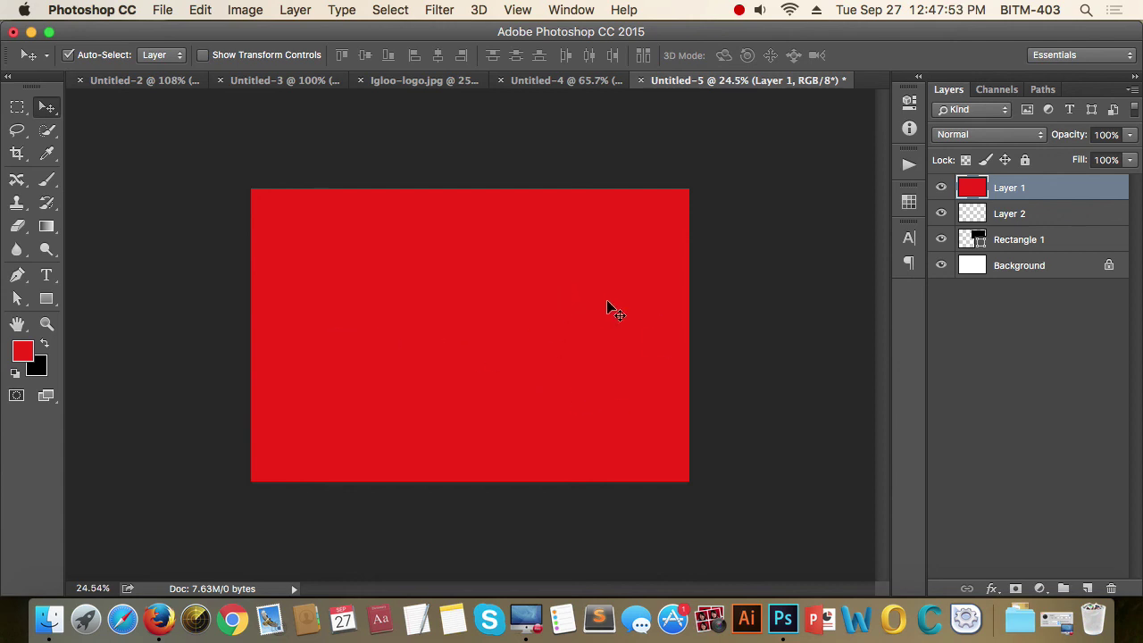
{"action": "key", "text": "ctrl+z"}
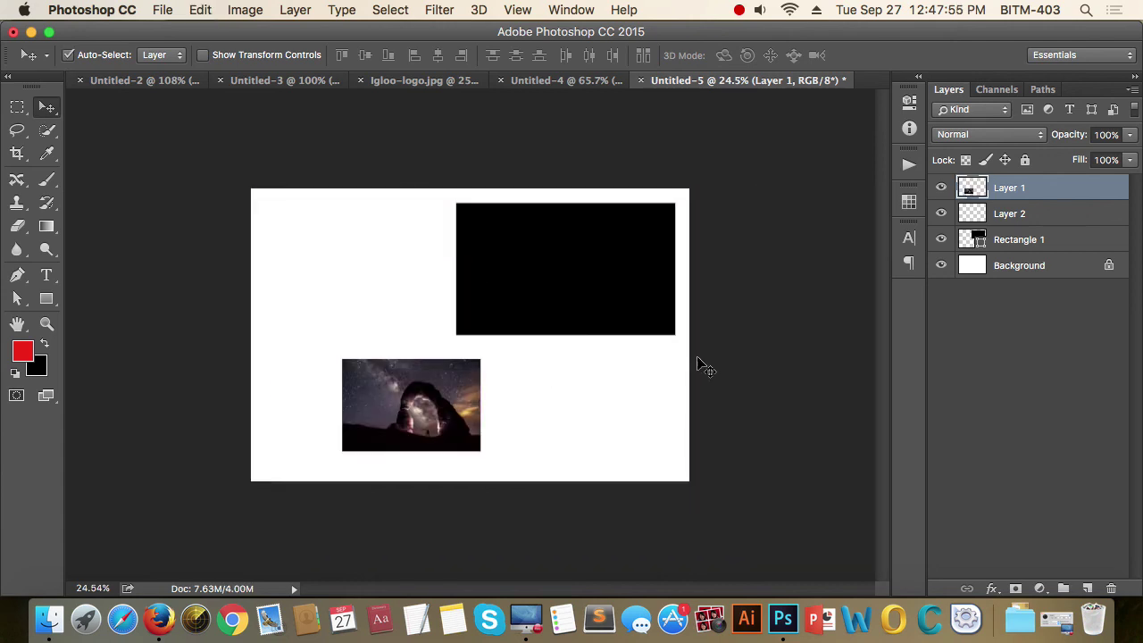
{"action": "left_click_drag", "start_coordinate": [446, 397], "coordinate": [421, 386]}
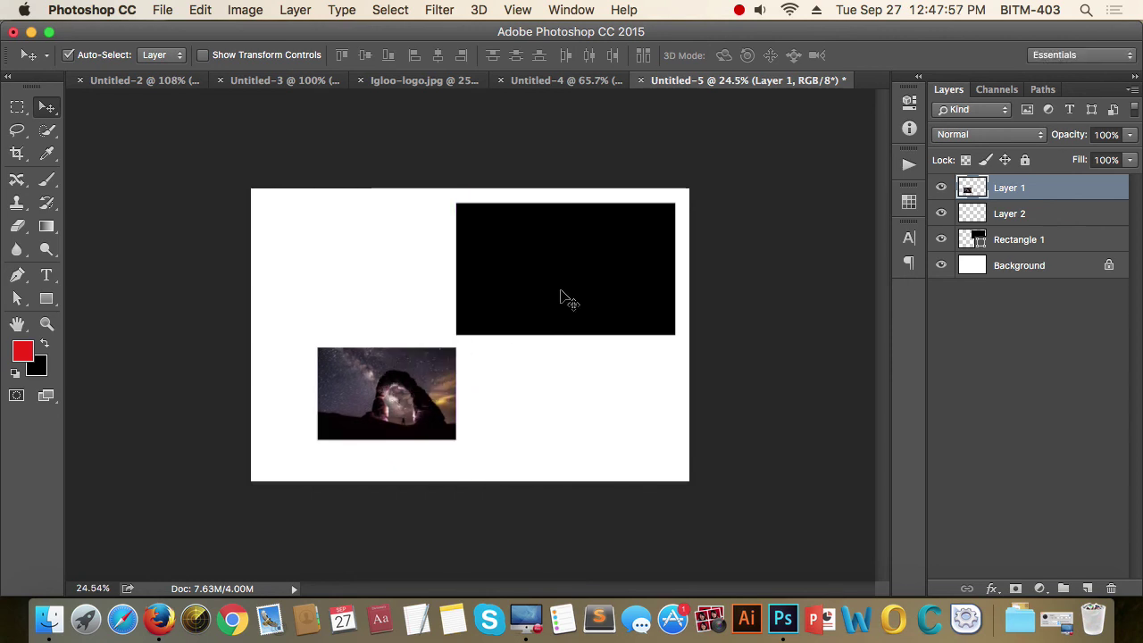
- Lock Layer 1's transparent pixels and fill the photo solid red with Alt+Backspace
{"action": "left_click", "coordinate": [966, 160]}
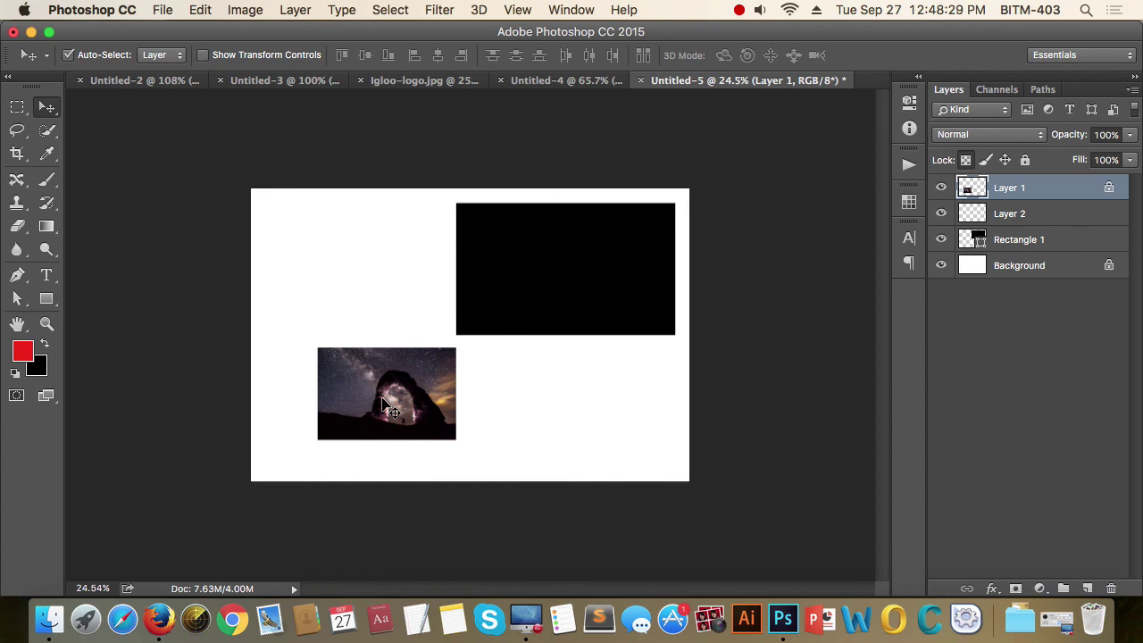
{"action": "key", "text": "alt+BackSpace"}
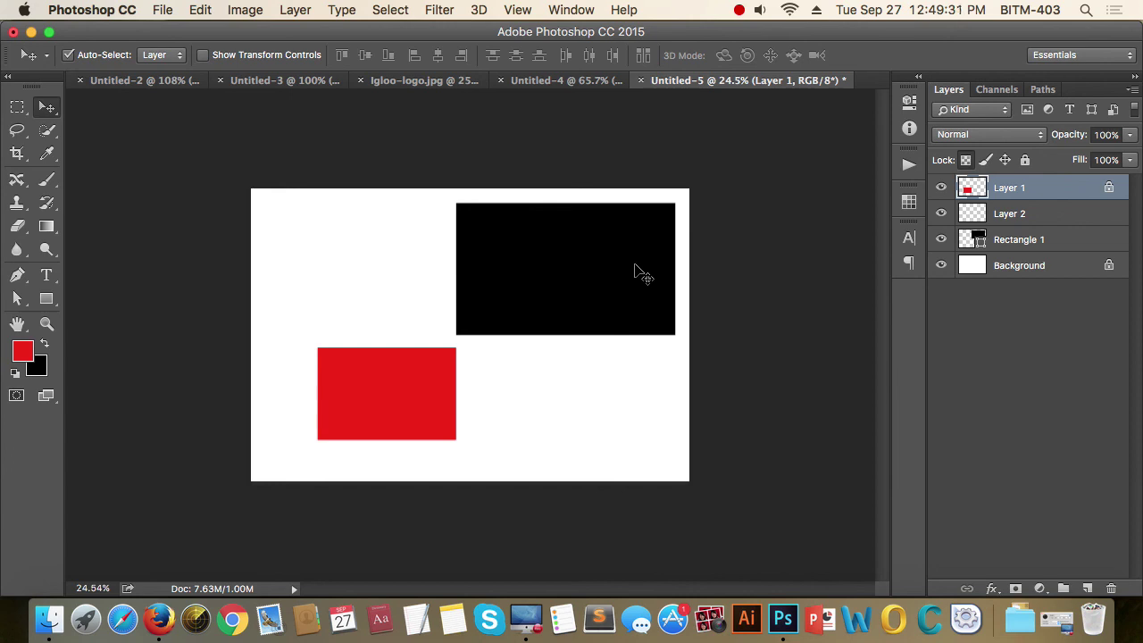
- With Layer 1 selected, nudge the black rectangle left and move the red rectangle up-left
{"action": "left_click", "coordinate": [1074, 362]}
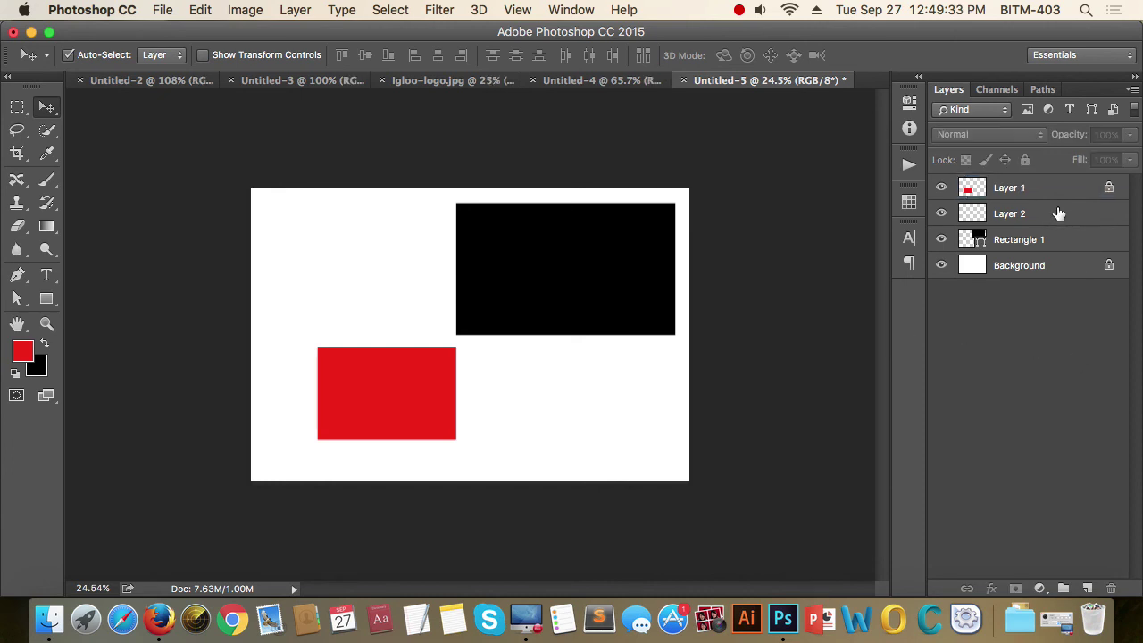
{"action": "left_click", "coordinate": [1063, 195]}
{"action": "left_click", "coordinate": [1109, 188]}
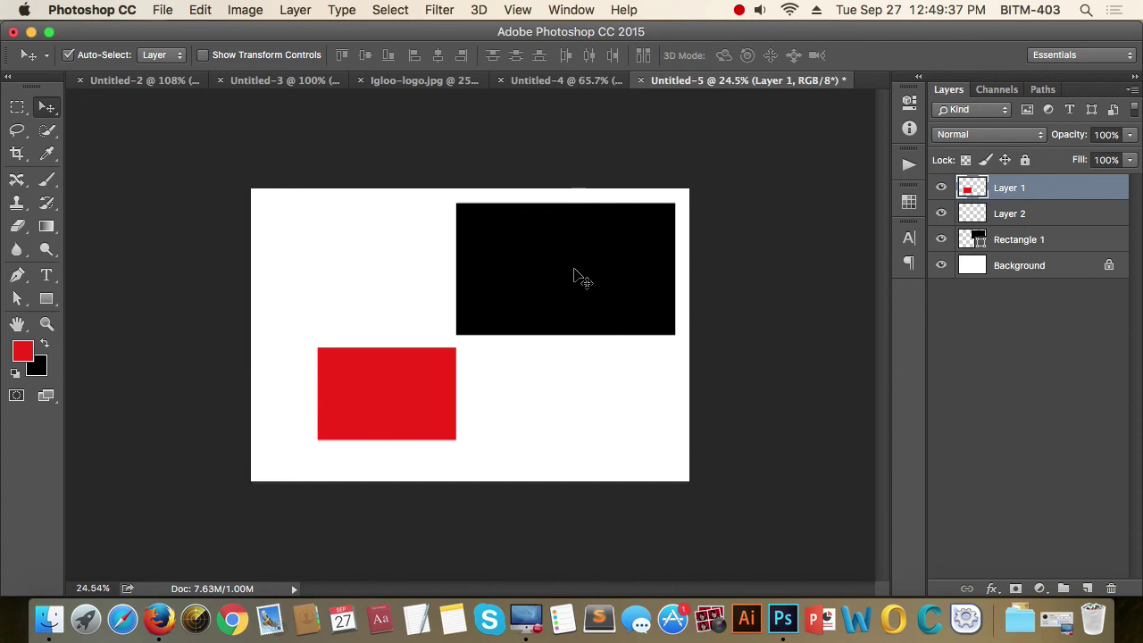
{"action": "left_click_drag", "start_coordinate": [576, 277], "coordinate": [550, 271]}
{"action": "left_click_drag", "start_coordinate": [387, 387], "coordinate": [339, 318]}
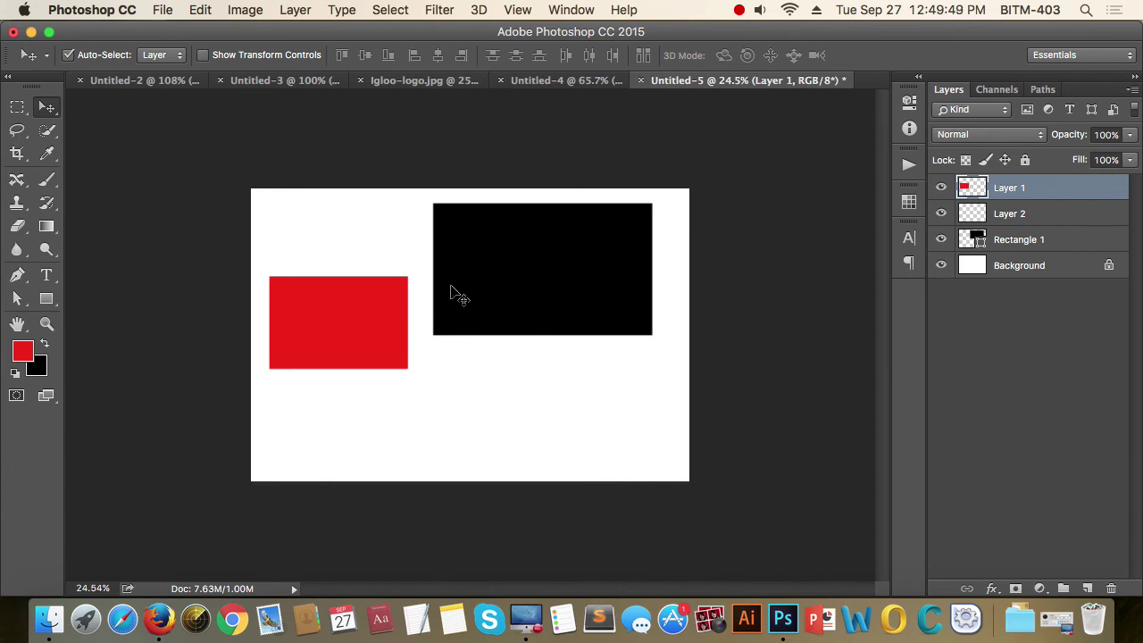
- Duplicate Layer 2, Rectangle 1 and Layer 1 together with Cmd+J
{"action": "left_click", "coordinate": [1045, 215]}
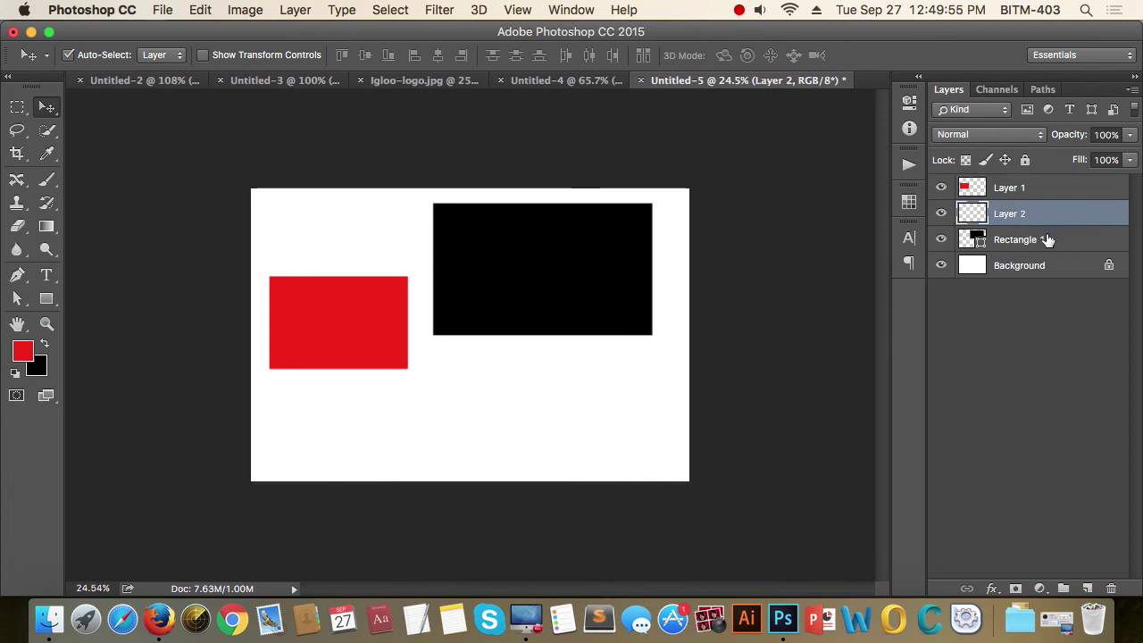
{"action": "left_click", "coordinate": [1045, 238], "text": "shift"}
{"action": "left_click", "coordinate": [1049, 203], "text": "shift"}
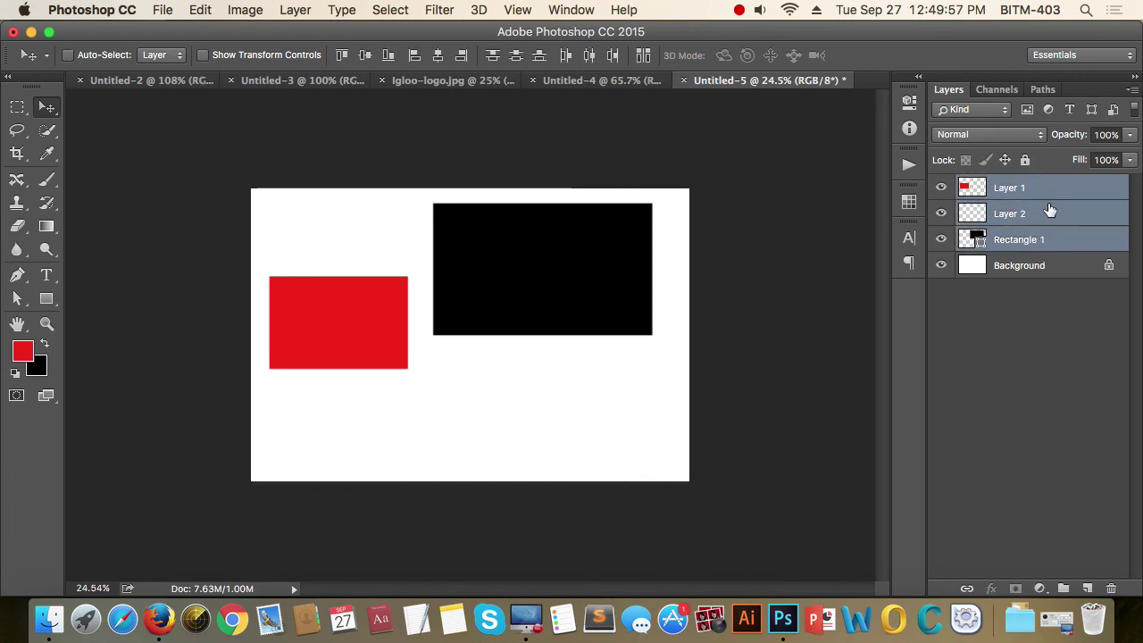
{"action": "key", "text": "super+j"}
- Select each top copy in turn, then add all six layers to the selection
{"action": "left_click", "coordinate": [1053, 188]}
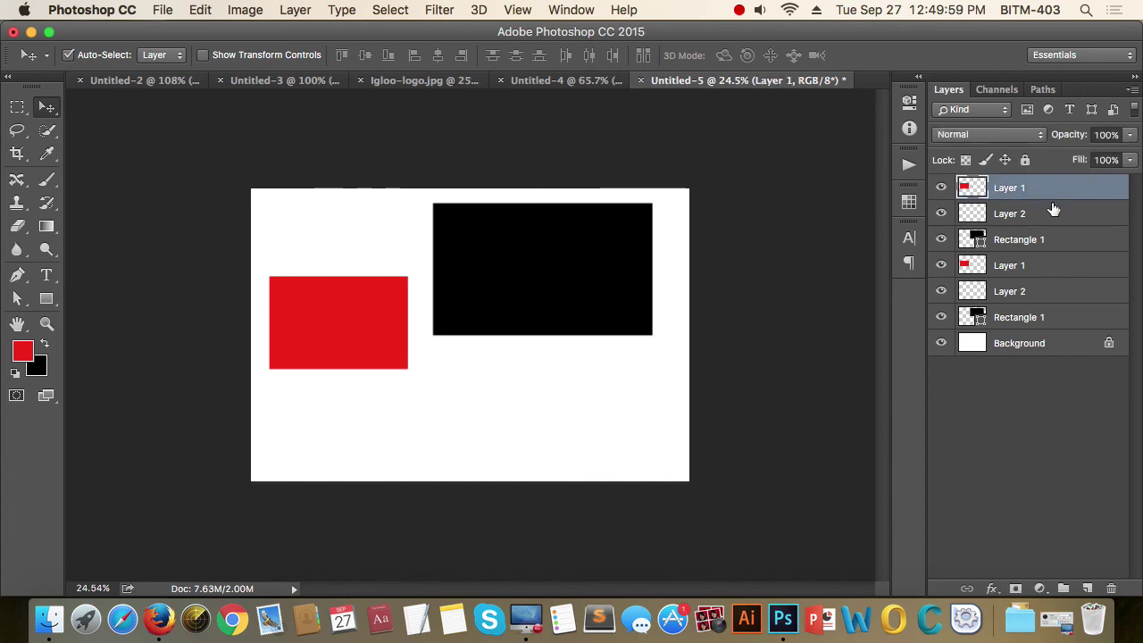
{"action": "left_click", "coordinate": [1051, 214]}
{"action": "left_click", "coordinate": [1048, 238]}
{"action": "left_click", "coordinate": [1051, 188]}
{"action": "left_click", "coordinate": [1063, 216], "text": "super"}
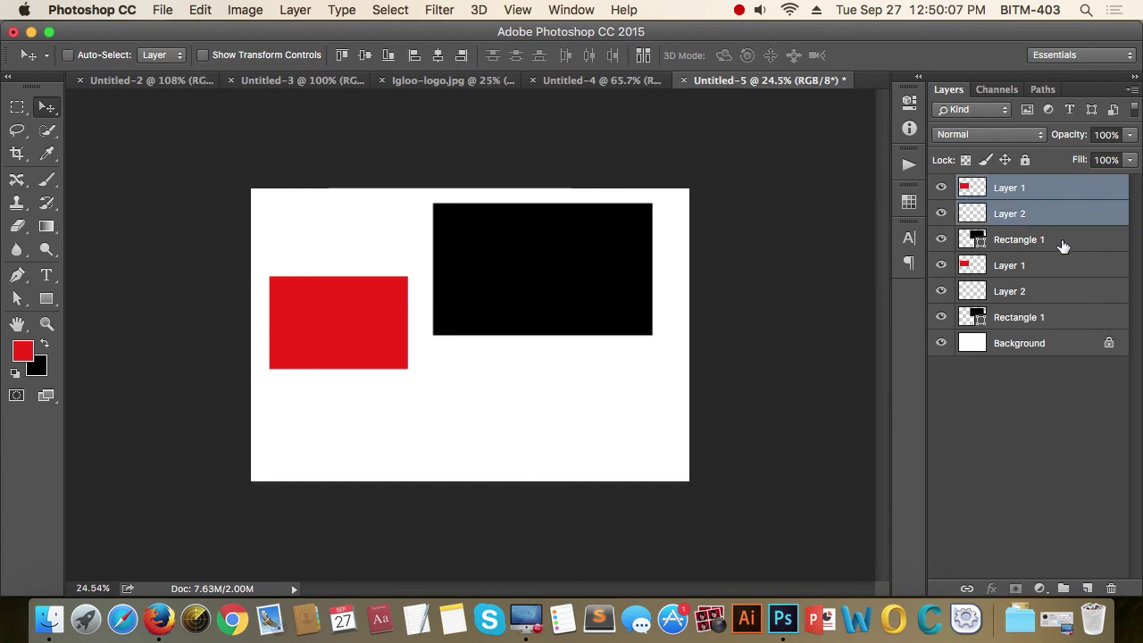
{"action": "left_click", "coordinate": [1062, 245], "text": "super"}
{"action": "left_click", "coordinate": [1060, 266], "text": "super"}
{"action": "left_click", "coordinate": [1058, 292], "text": "super"}
{"action": "left_click", "coordinate": [1056, 318], "text": "super"}
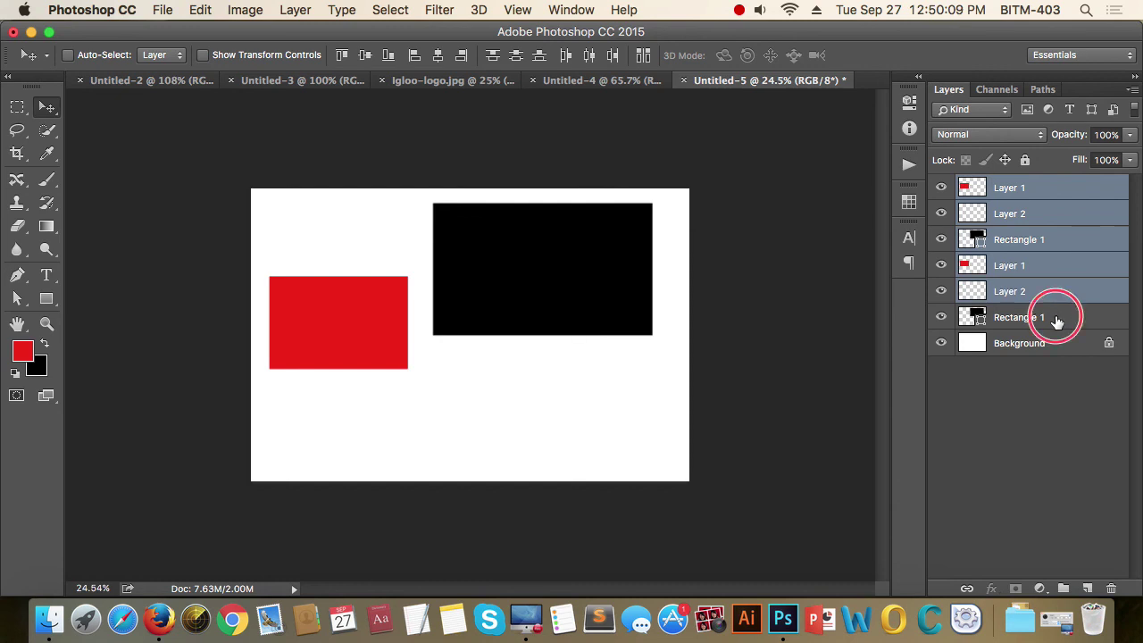
- Deselect the six layers one by one, then select the full range from top Layer 1 to lower Rectangle 1
{"action": "left_click", "coordinate": [1058, 190], "text": "super"}
{"action": "left_click", "coordinate": [1059, 212], "text": "super"}
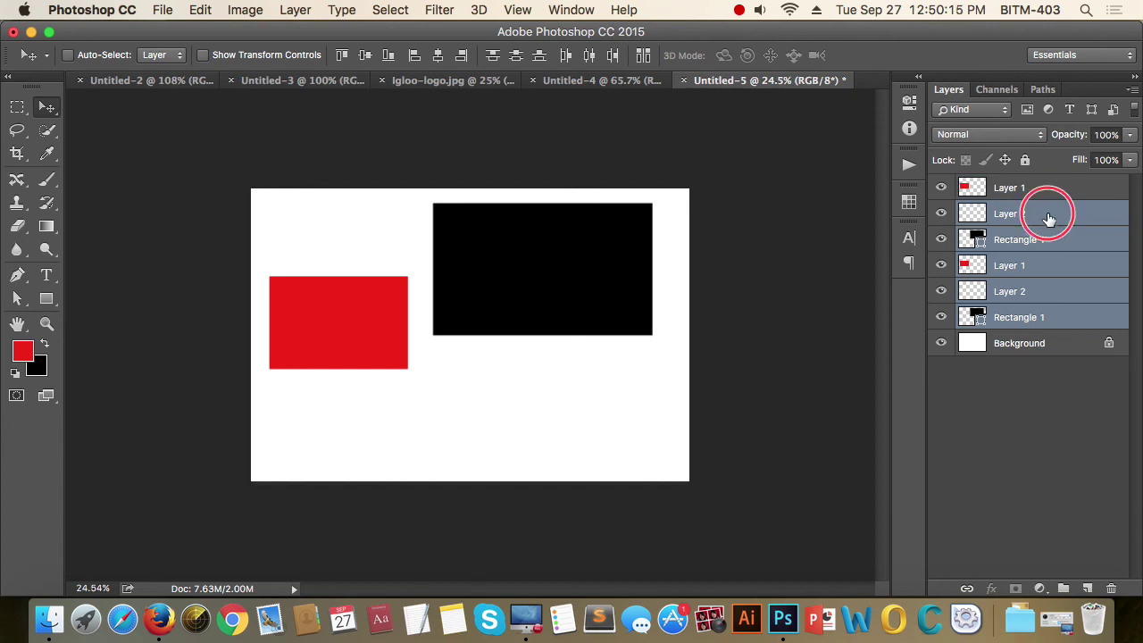
{"action": "left_click", "coordinate": [1055, 240], "text": "super"}
{"action": "left_click", "coordinate": [1058, 266], "text": "super"}
{"action": "left_click", "coordinate": [1058, 291], "text": "super"}
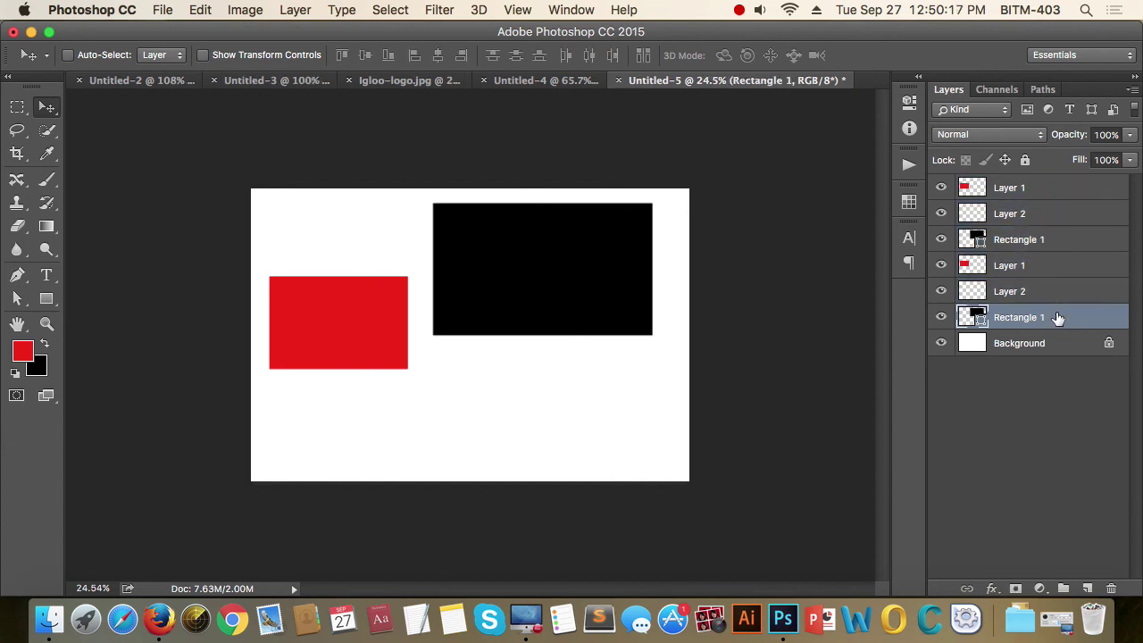
{"action": "left_click", "coordinate": [1059, 317], "text": "super"}
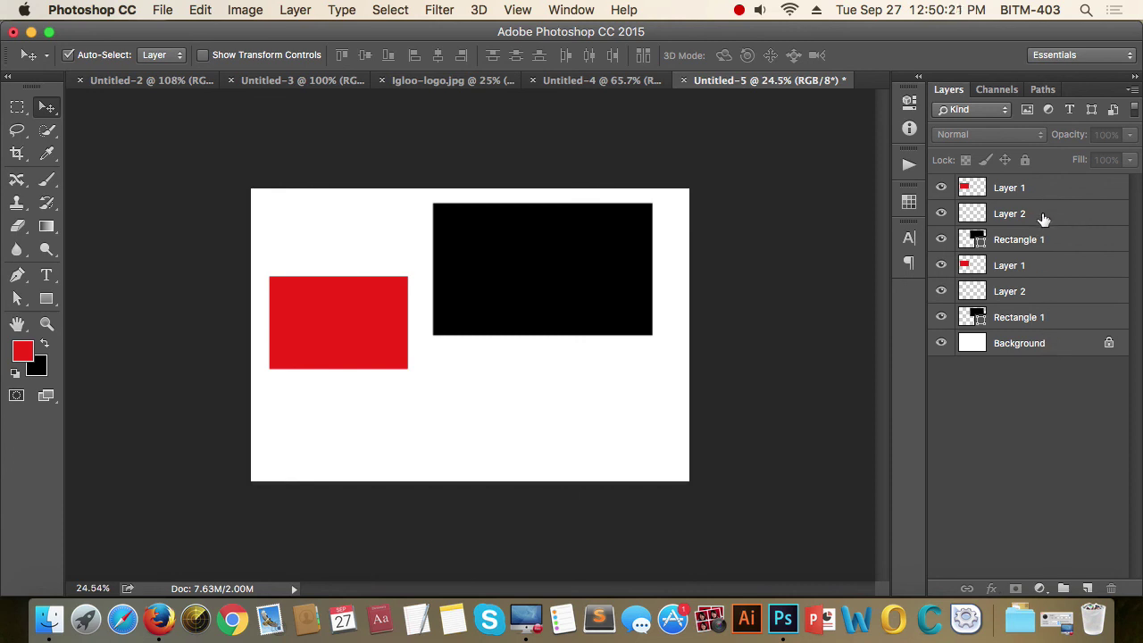
{"action": "left_click", "coordinate": [1059, 189]}
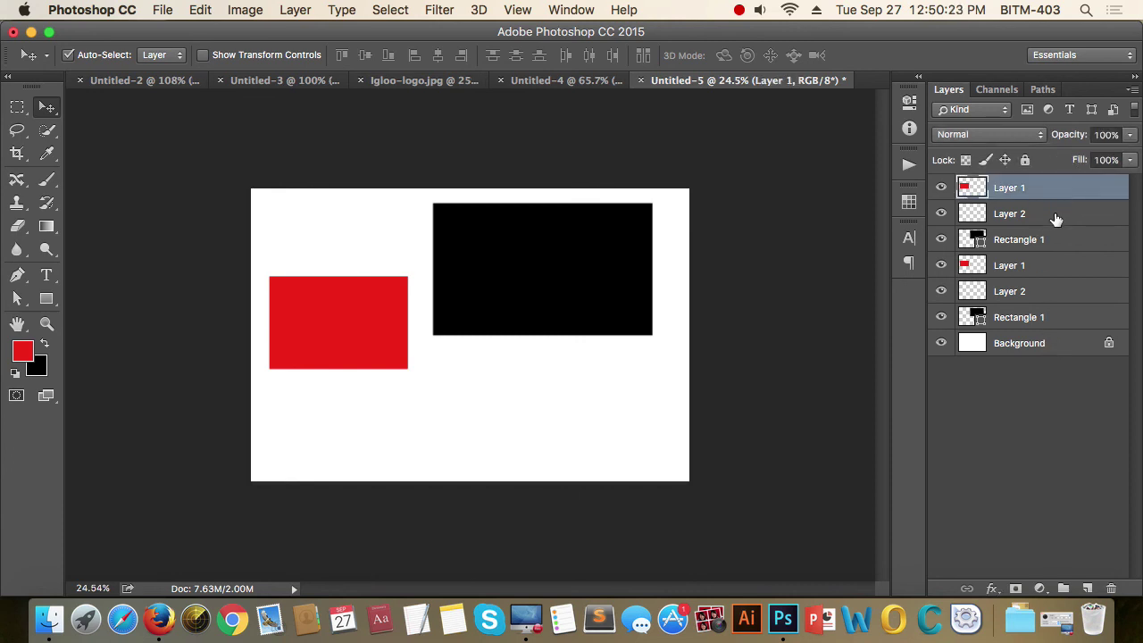
{"action": "left_click", "coordinate": [1060, 321], "text": "shift"}
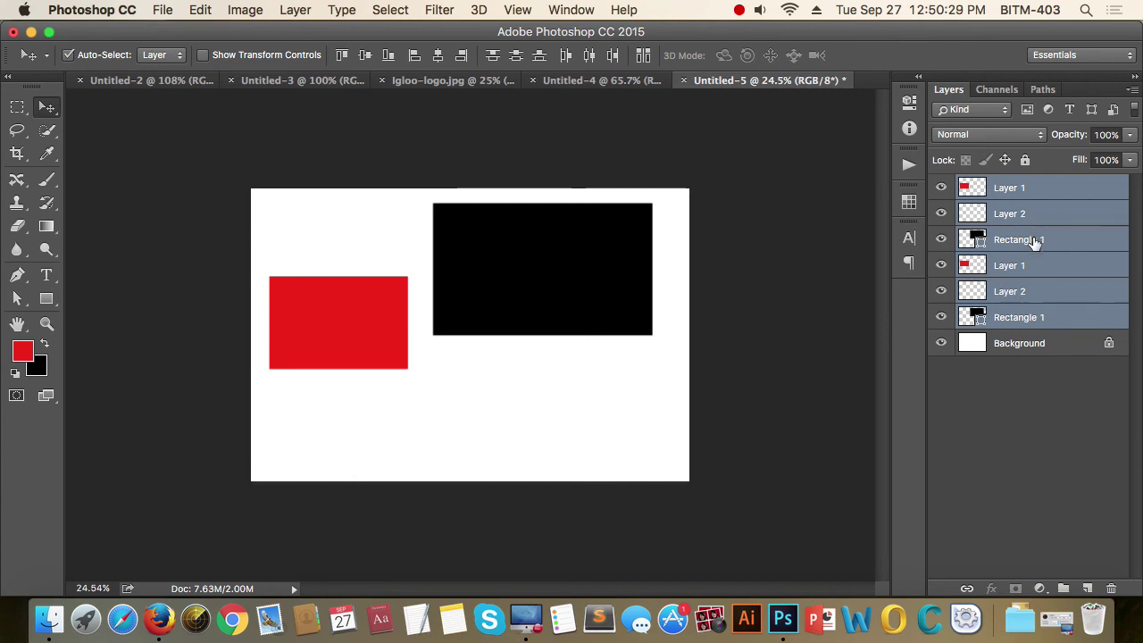
{"action": "left_click", "coordinate": [1052, 198]}
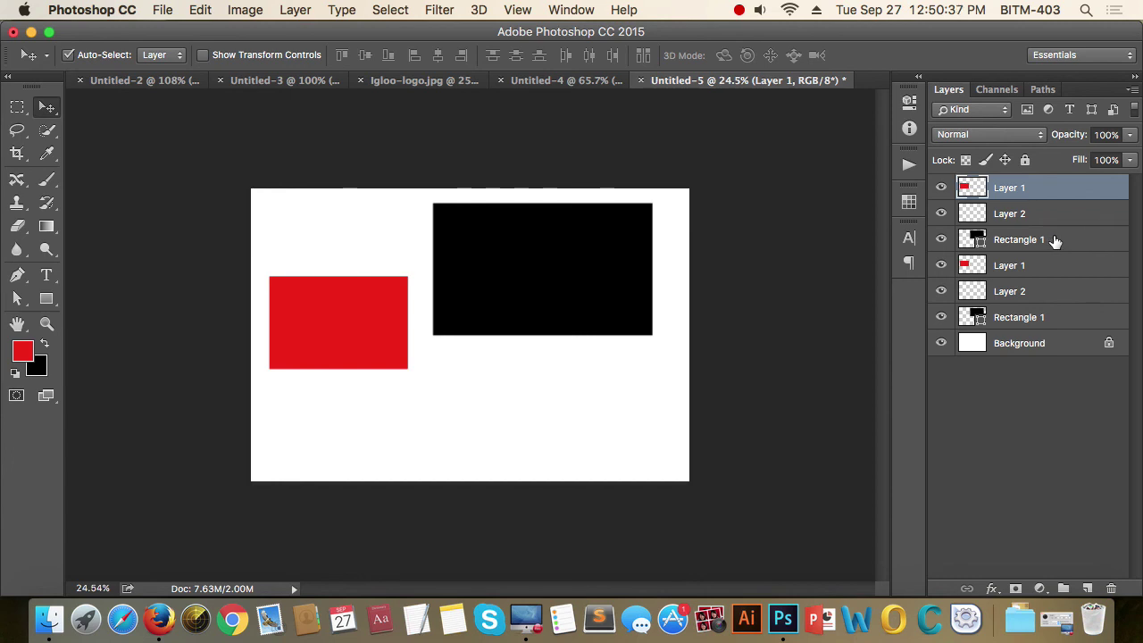
{"action": "left_click", "coordinate": [1057, 241], "text": "shift"}
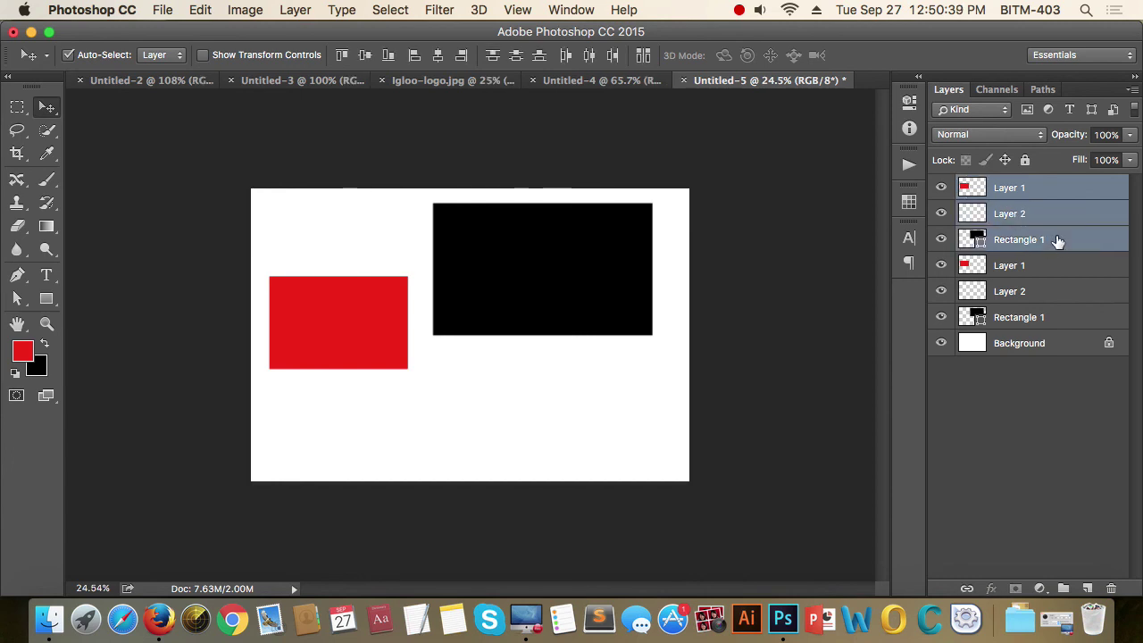
{"action": "left_click", "coordinate": [1052, 191]}
{"action": "left_click", "coordinate": [1050, 214]}
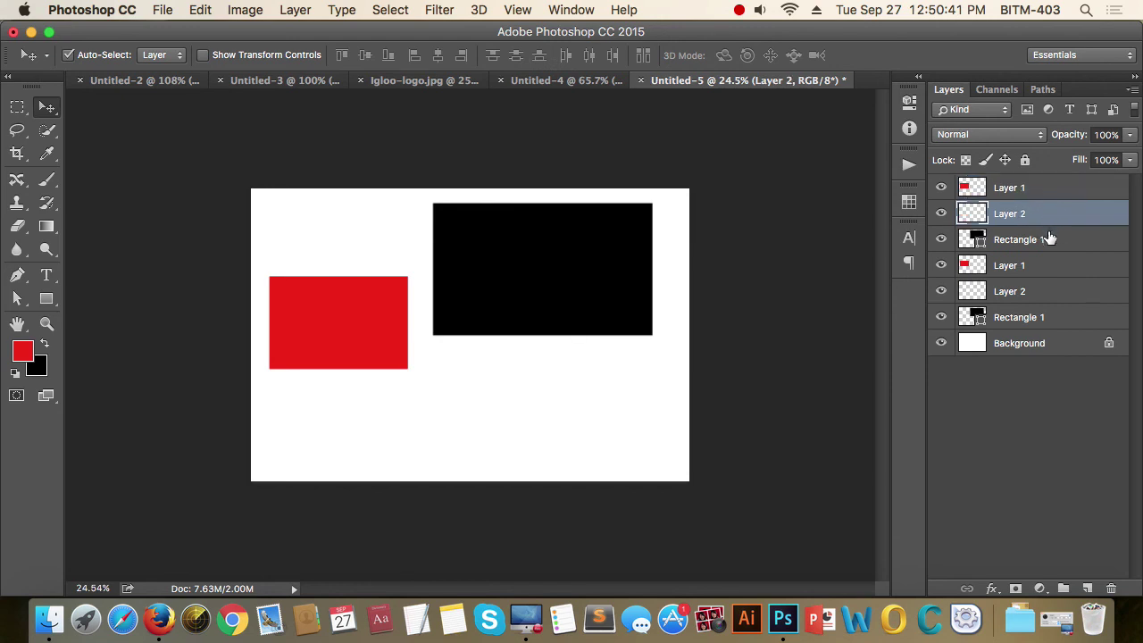
{"action": "left_click", "coordinate": [1049, 239]}
{"action": "left_click", "coordinate": [1049, 271]}
{"action": "left_click", "coordinate": [1047, 293]}
{"action": "left_click", "coordinate": [1046, 316]}
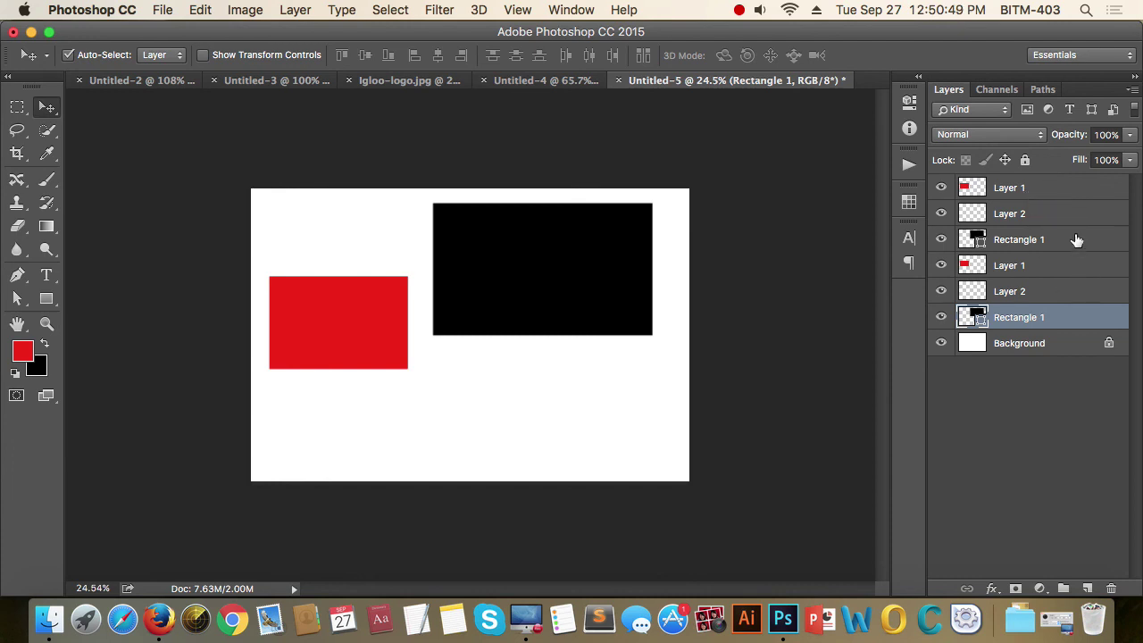
{"action": "left_click", "coordinate": [1061, 189]}
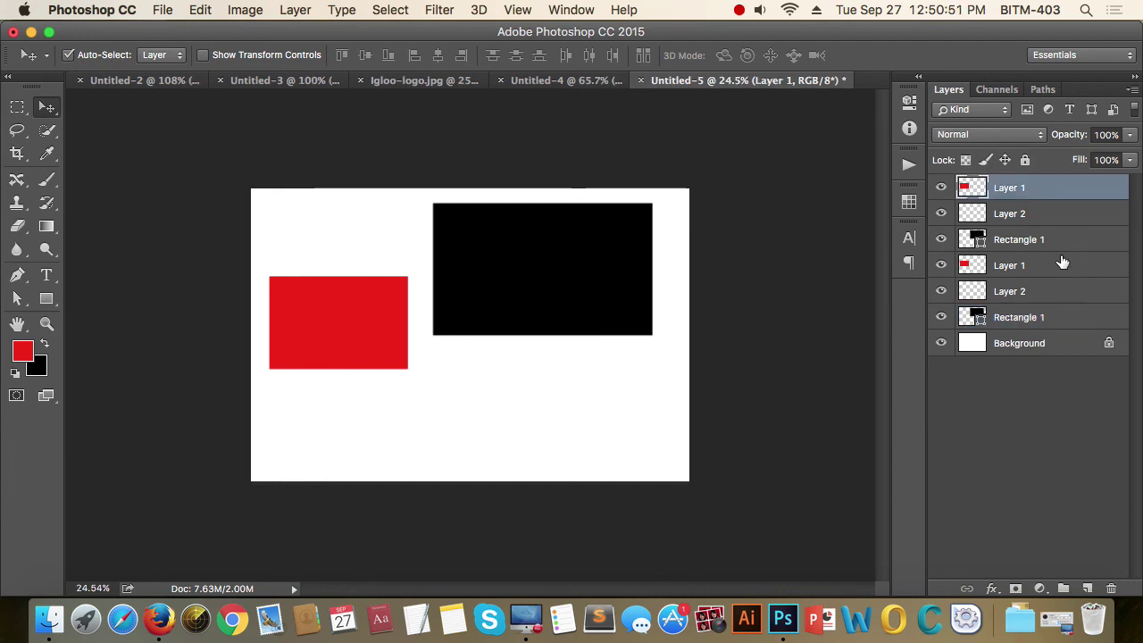
{"action": "left_click", "coordinate": [1053, 318], "text": "shift"}
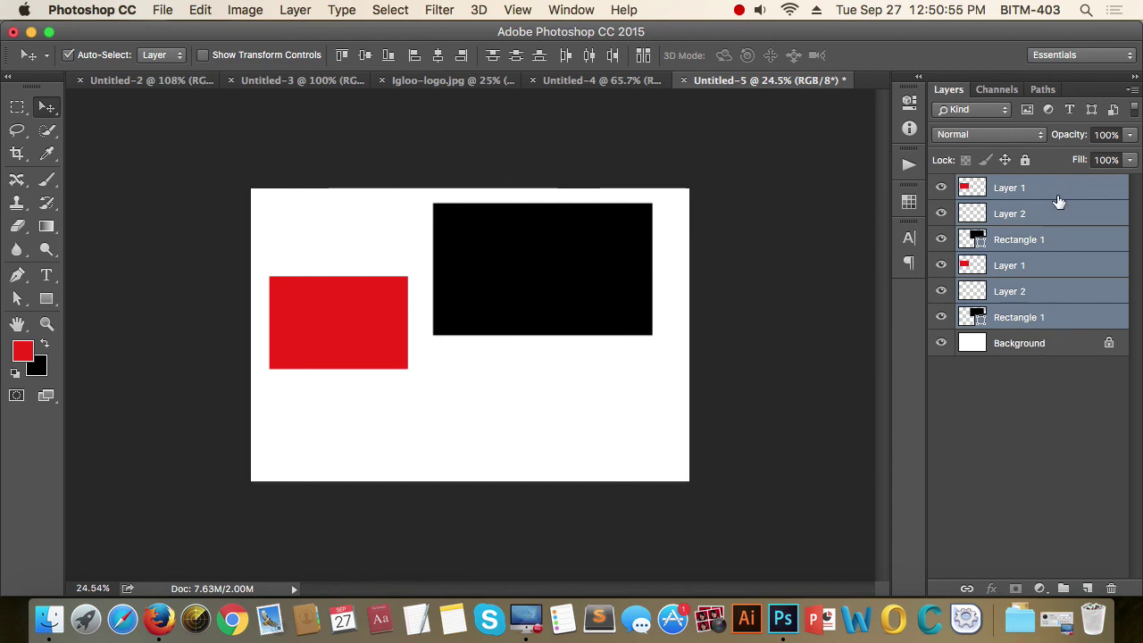
{"action": "left_click", "coordinate": [1012, 401]}
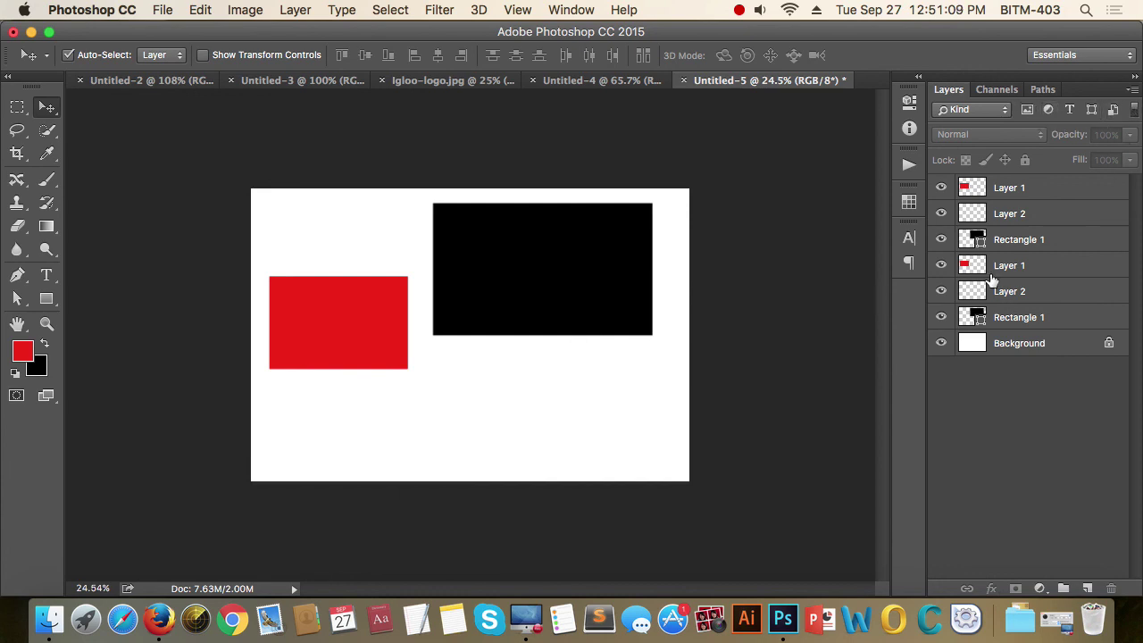
- Move the copied red rectangle below the black one, delete the top Layer 2, and place a text cursor above it
{"action": "mouse_move", "coordinate": [353, 332]}
{"action": "left_mouse_down"}
{"action": "mouse_move", "coordinate": [353, 366]}
{"action": "mouse_move", "coordinate": [476, 421]}
{"action": "left_mouse_up"}
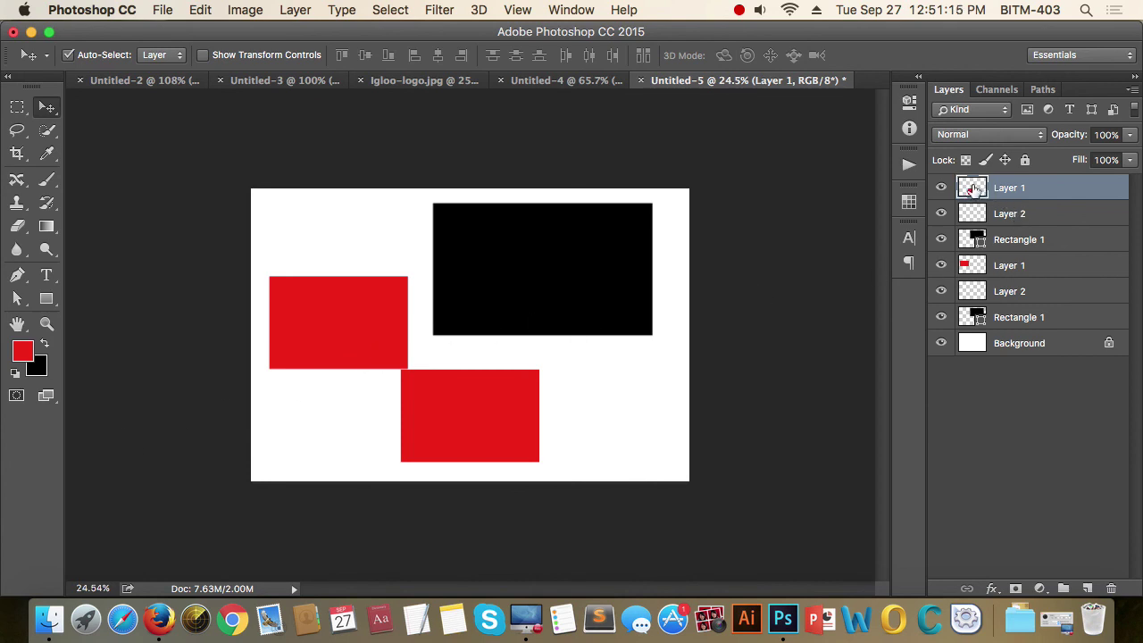
{"action": "left_click", "coordinate": [1001, 219]}
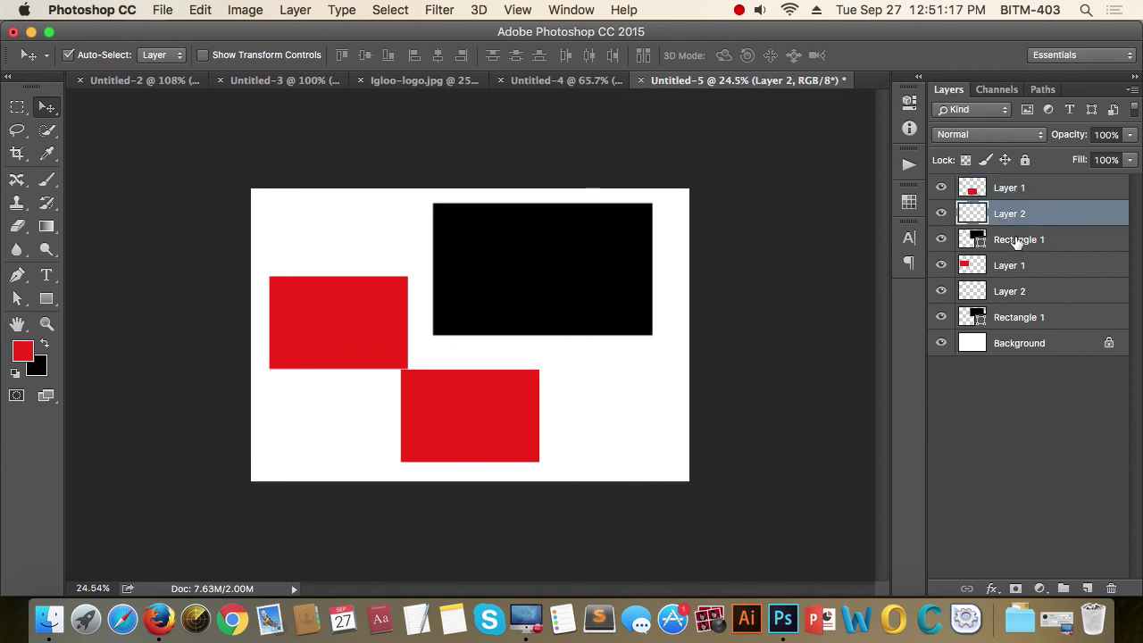
{"action": "key", "text": "Delete"}
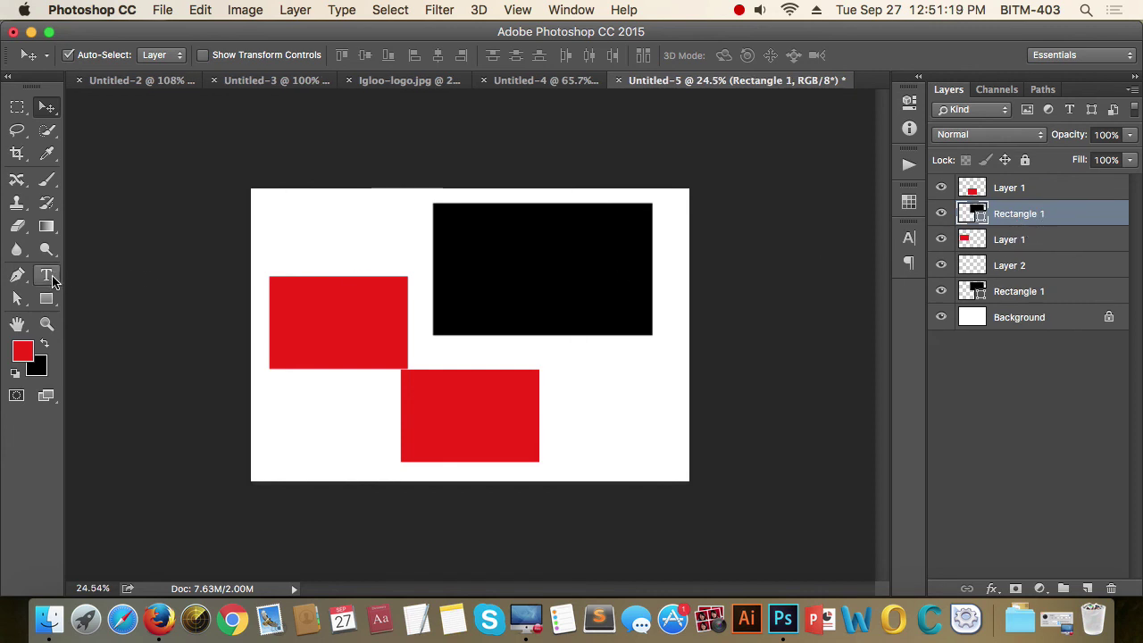
{"action": "left_click", "coordinate": [46, 275]}
{"action": "left_click", "coordinate": [339, 242]}
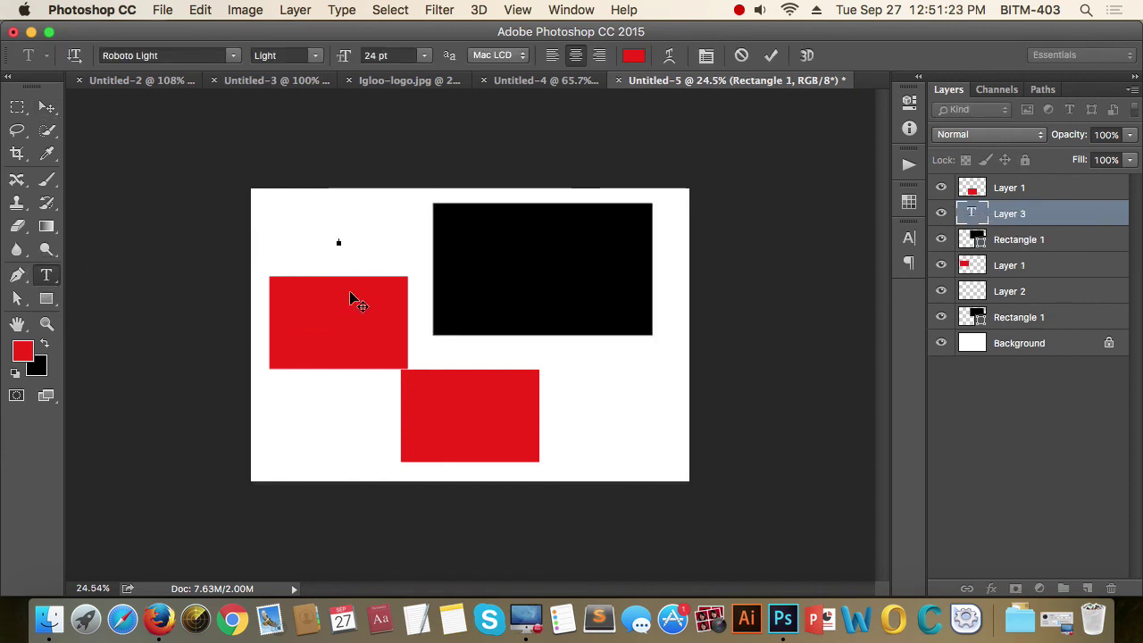
- Type 'xhjfgffg' as the text, commit it, and filter the Layers panel to pixel layers
{"action": "type", "text": "xhjfgffg"}
{"action": "left_click", "coordinate": [46, 107]}
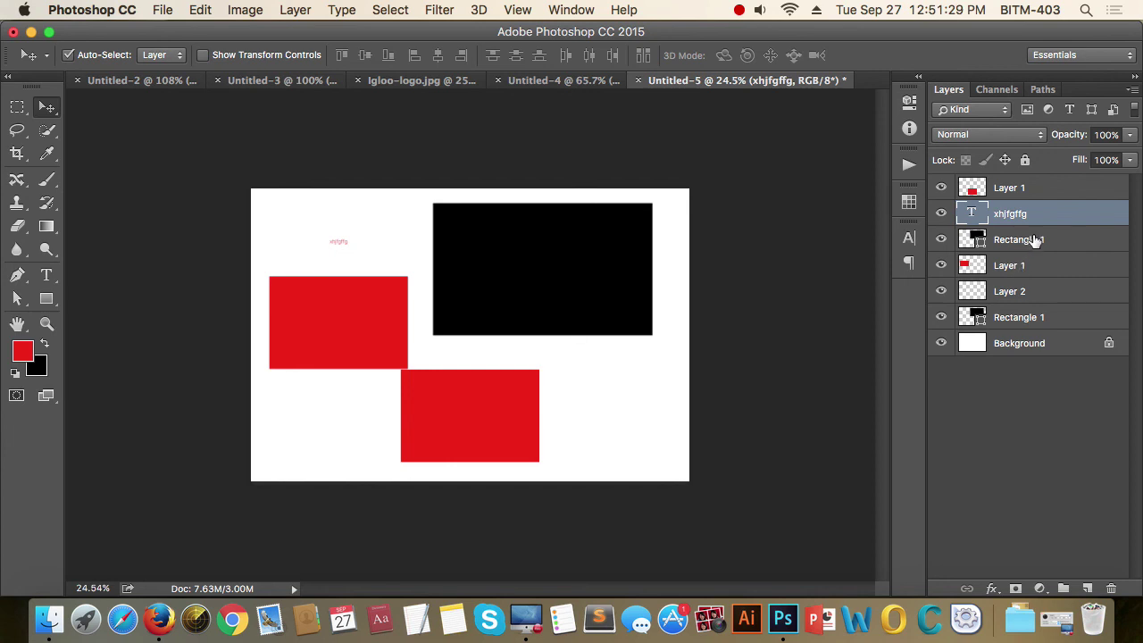
{"action": "left_click", "coordinate": [1027, 110]}
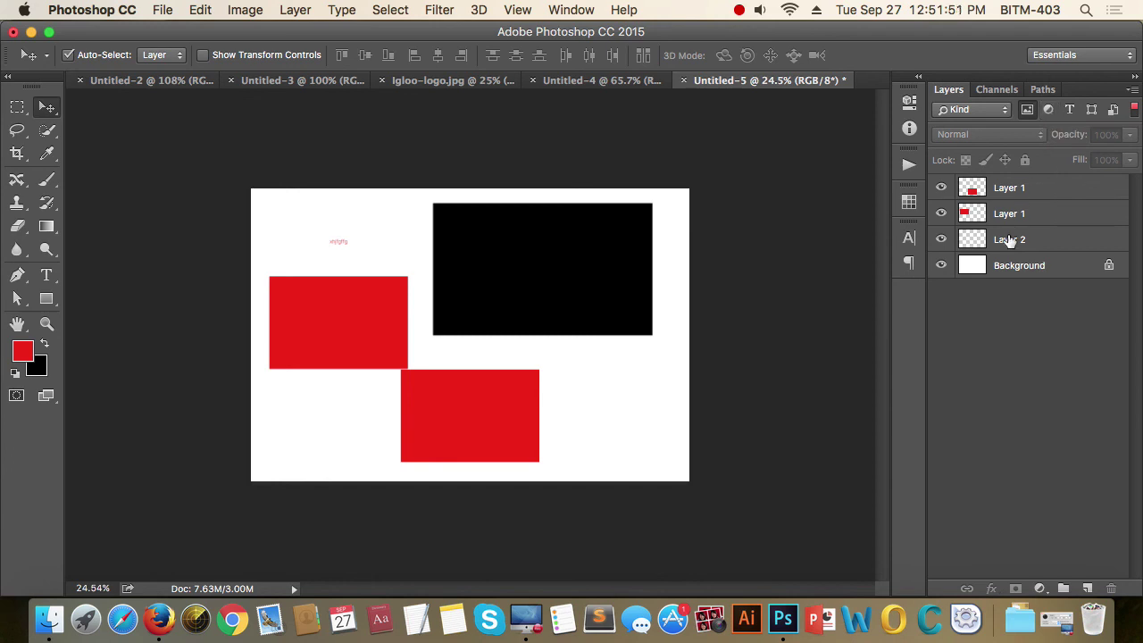
{"action": "left_click", "coordinate": [161, 82]}
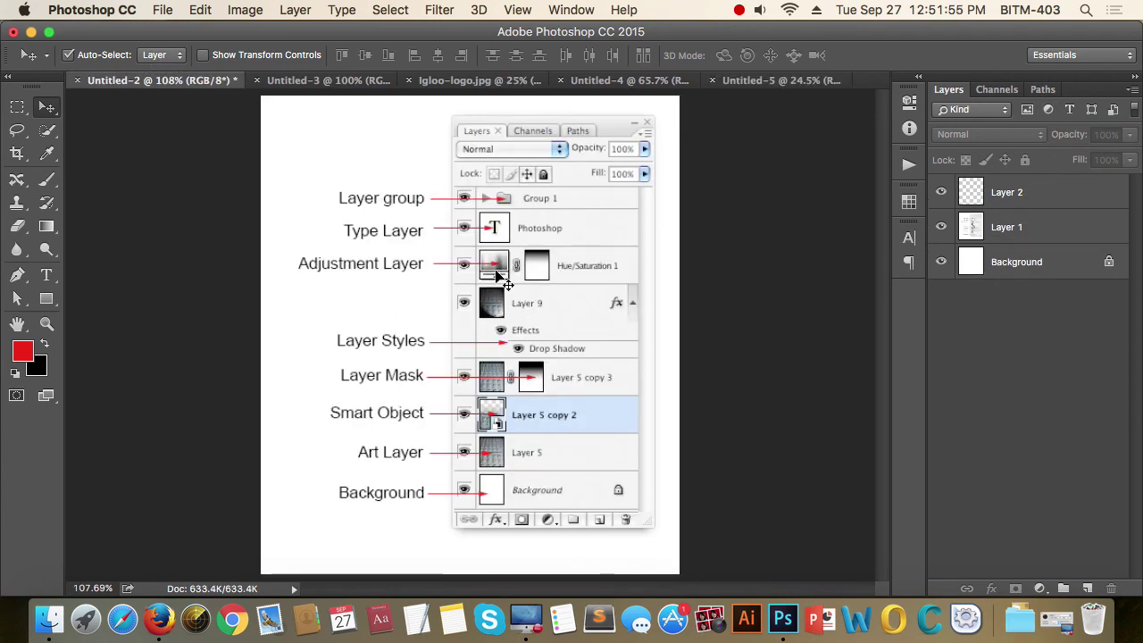
{"action": "left_click", "coordinate": [803, 80]}
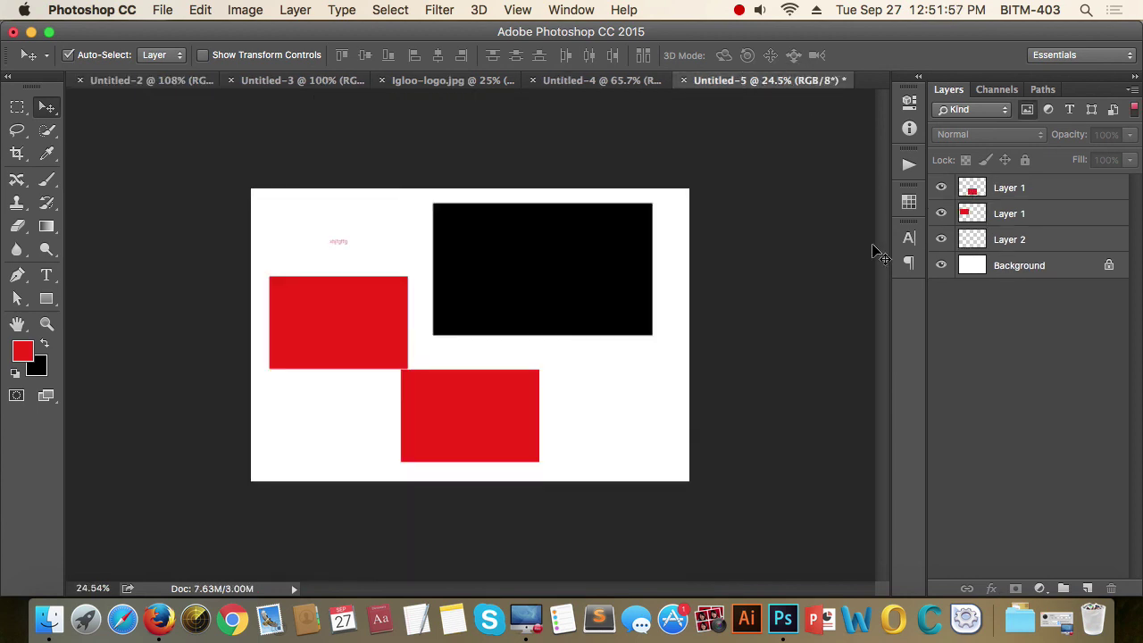
- Try the Type, Shape and Smart Object layer filters in turn, leaving all filters off
{"action": "left_click", "coordinate": [1071, 110]}
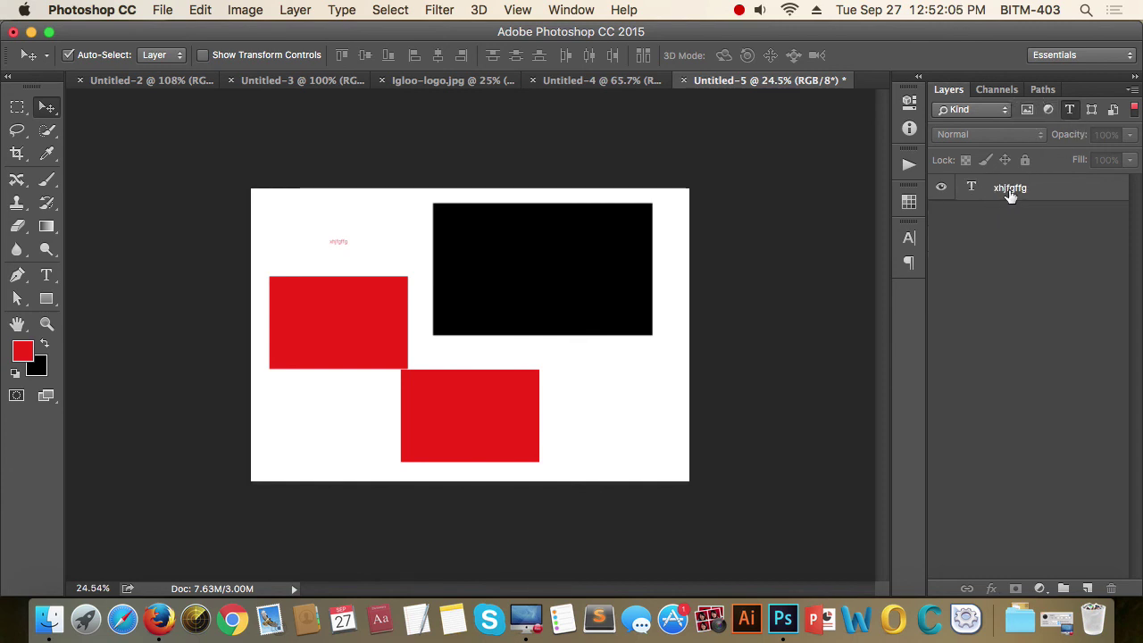
{"action": "left_click", "coordinate": [1070, 109]}
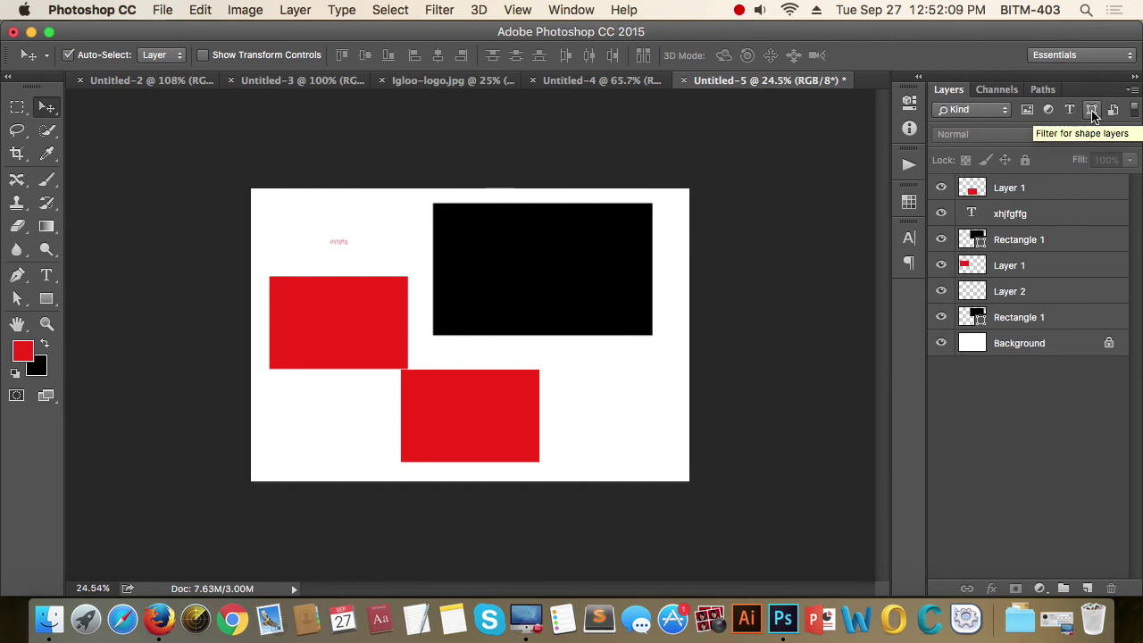
{"action": "left_click", "coordinate": [1092, 111]}
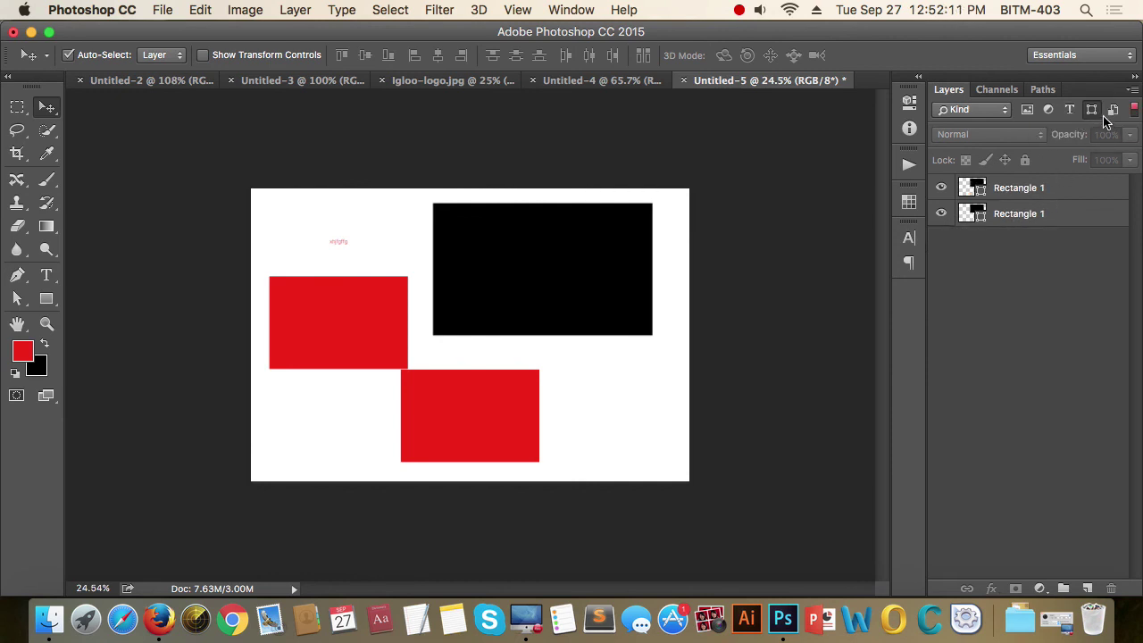
{"action": "left_click", "coordinate": [1091, 109]}
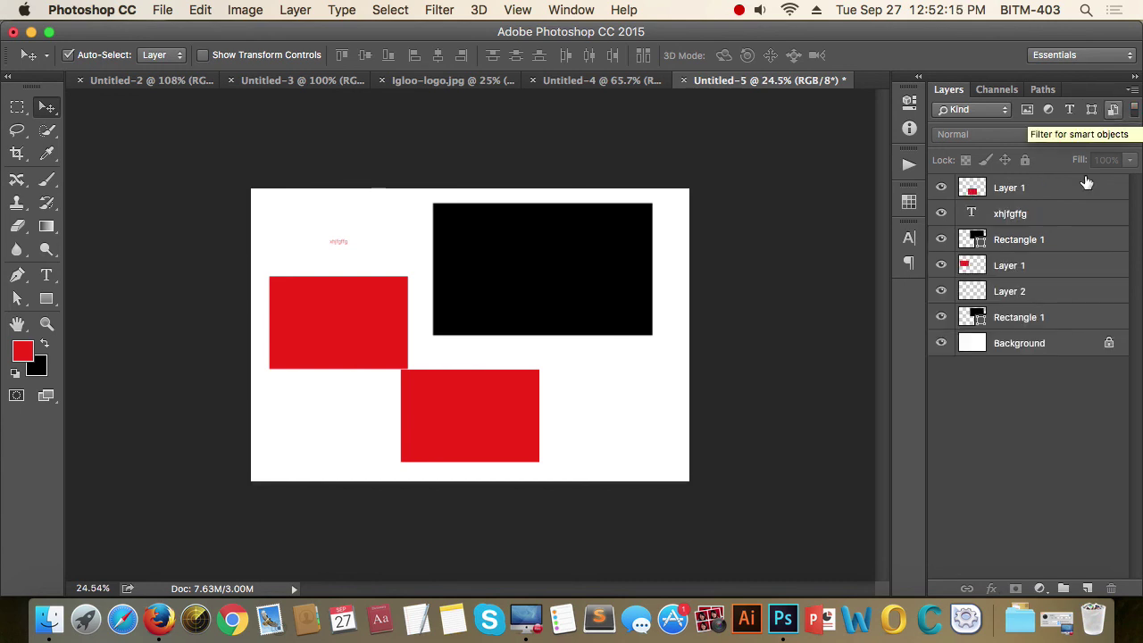
{"action": "left_click", "coordinate": [1113, 110]}
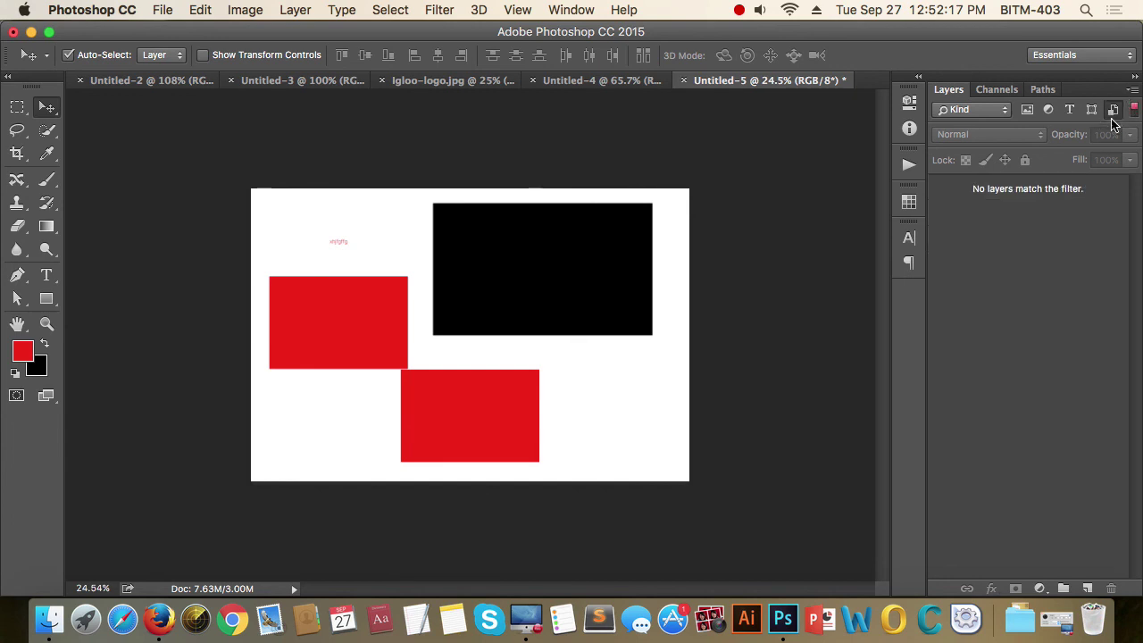
{"action": "left_click", "coordinate": [1131, 109]}
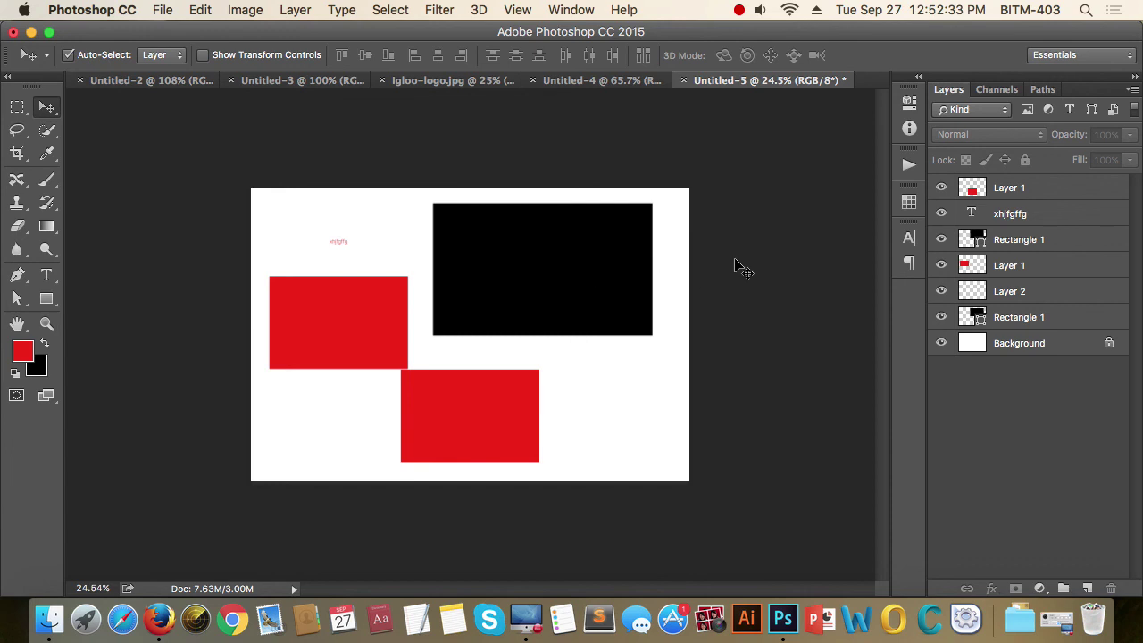
- Delete the duplicate red rectangle and move the remaining one to the lower middle
{"action": "mouse_move", "coordinate": [577, 257]}
{"action": "left_mouse_down"}
{"action": "mouse_move", "coordinate": [597, 260]}
{"action": "mouse_move", "coordinate": [612, 332]}
{"action": "mouse_move", "coordinate": [580, 256]}
{"action": "left_mouse_up"}
{"action": "left_click_drag", "start_coordinate": [434, 414], "coordinate": [492, 429]}
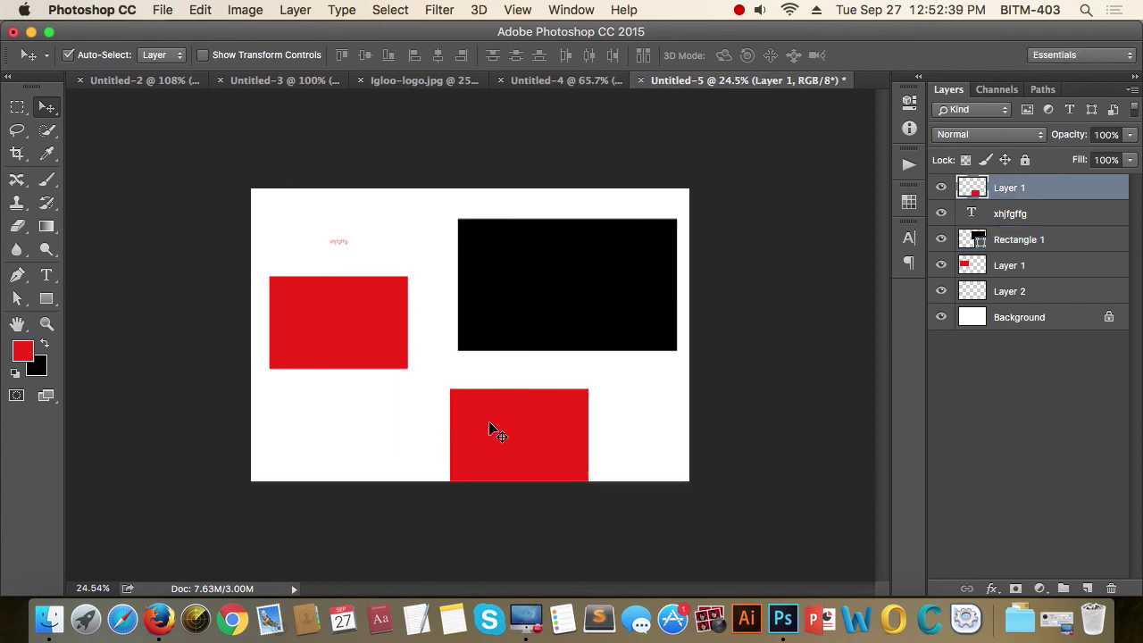
{"action": "key", "text": "Delete"}
{"action": "left_click_drag", "start_coordinate": [383, 327], "coordinate": [542, 418]}
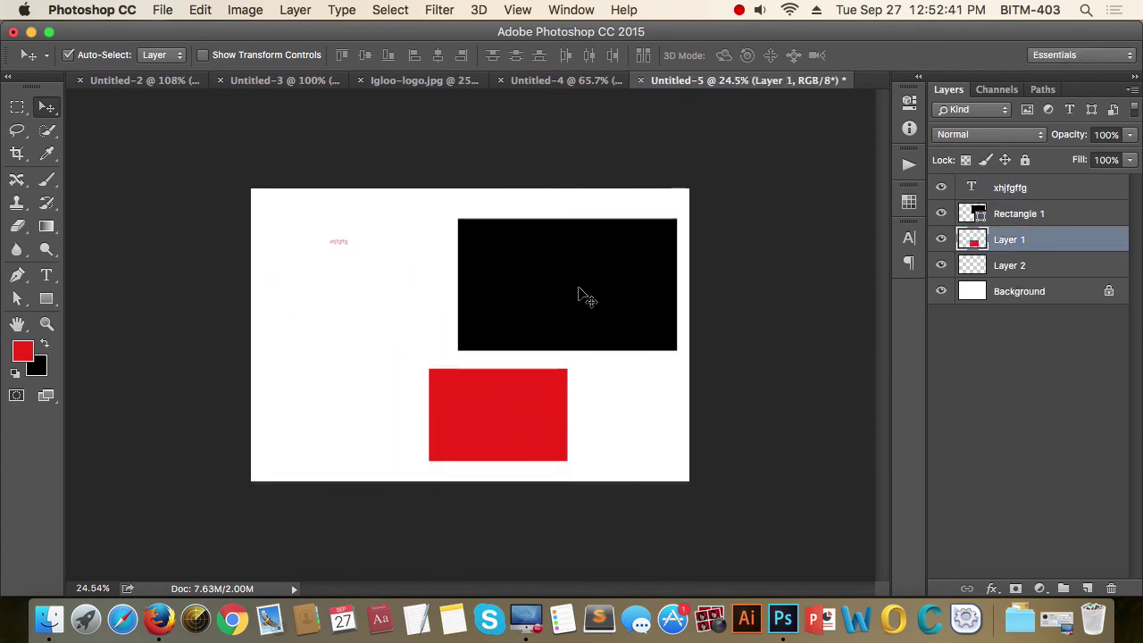
- Auto-select the black and red rectangle layers alternately, then move the black rectangle to the top centre
{"action": "left_click", "coordinate": [611, 284]}
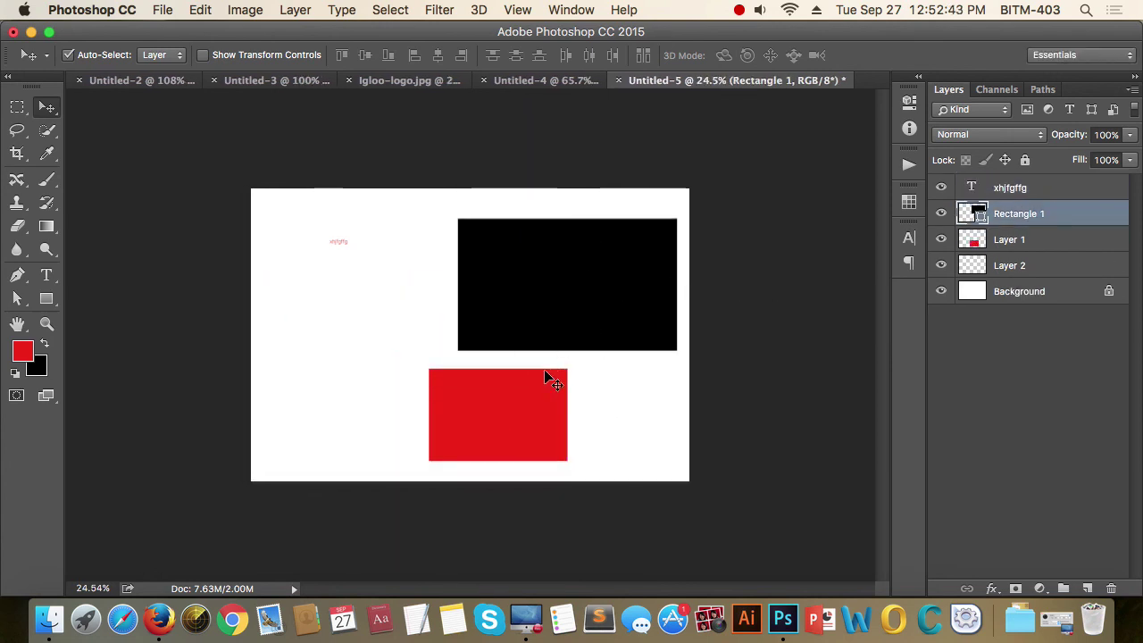
{"action": "left_click", "coordinate": [541, 374]}
{"action": "left_click", "coordinate": [609, 346]}
{"action": "left_click", "coordinate": [523, 423]}
{"action": "left_click", "coordinate": [576, 293]}
{"action": "left_click", "coordinate": [988, 373]}
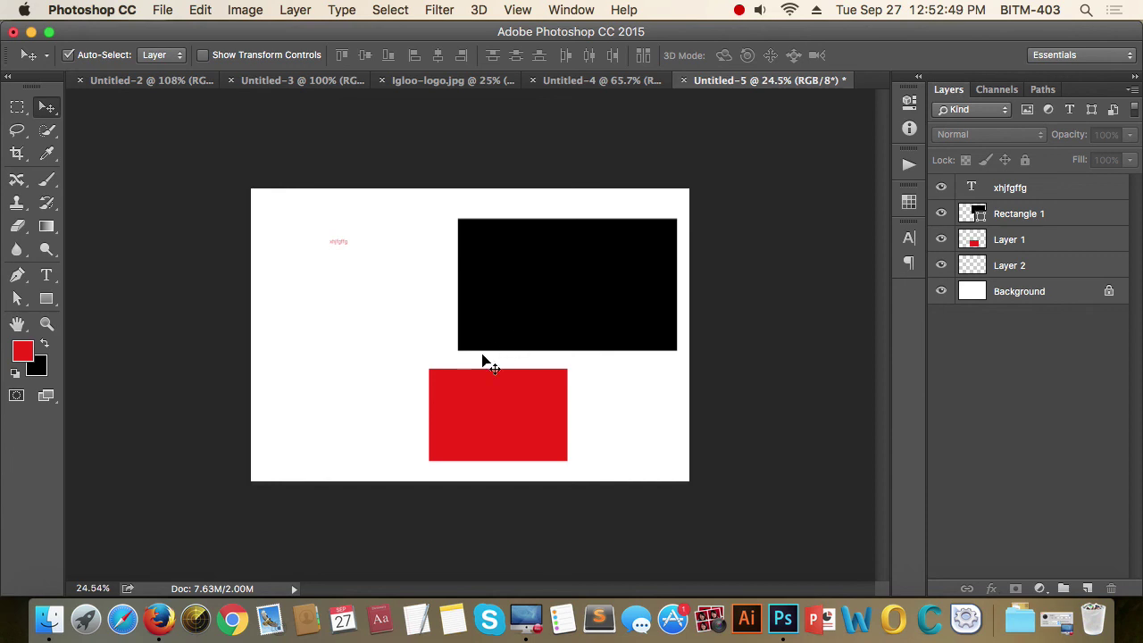
{"action": "left_click", "coordinate": [513, 381]}
{"action": "left_click", "coordinate": [559, 300]}
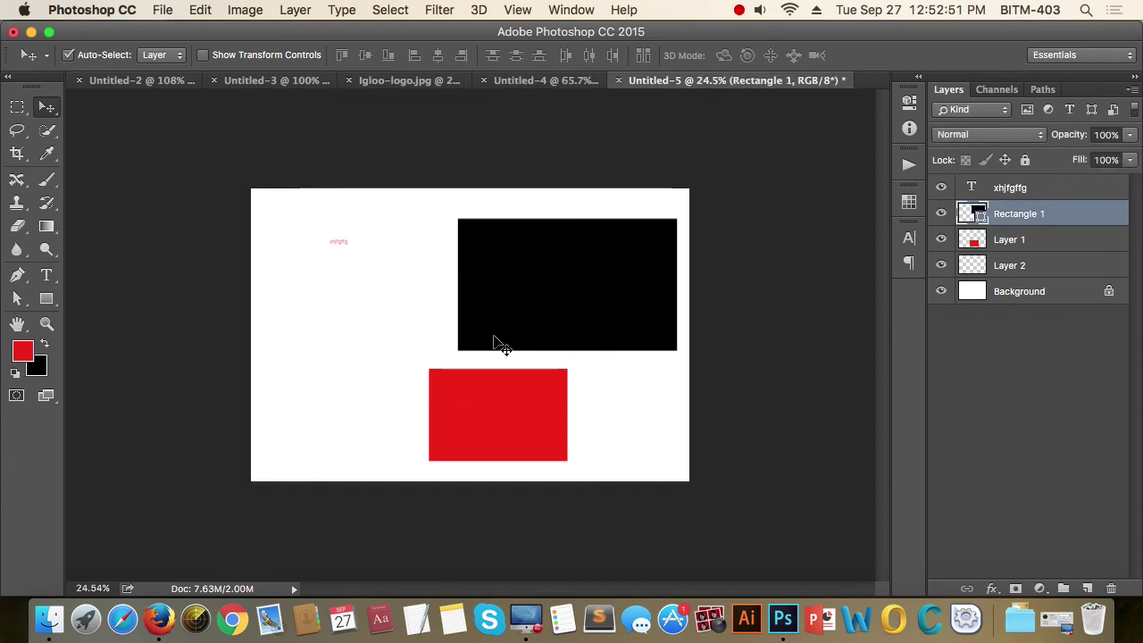
{"action": "left_click", "coordinate": [489, 420]}
{"action": "left_click", "coordinate": [527, 333]}
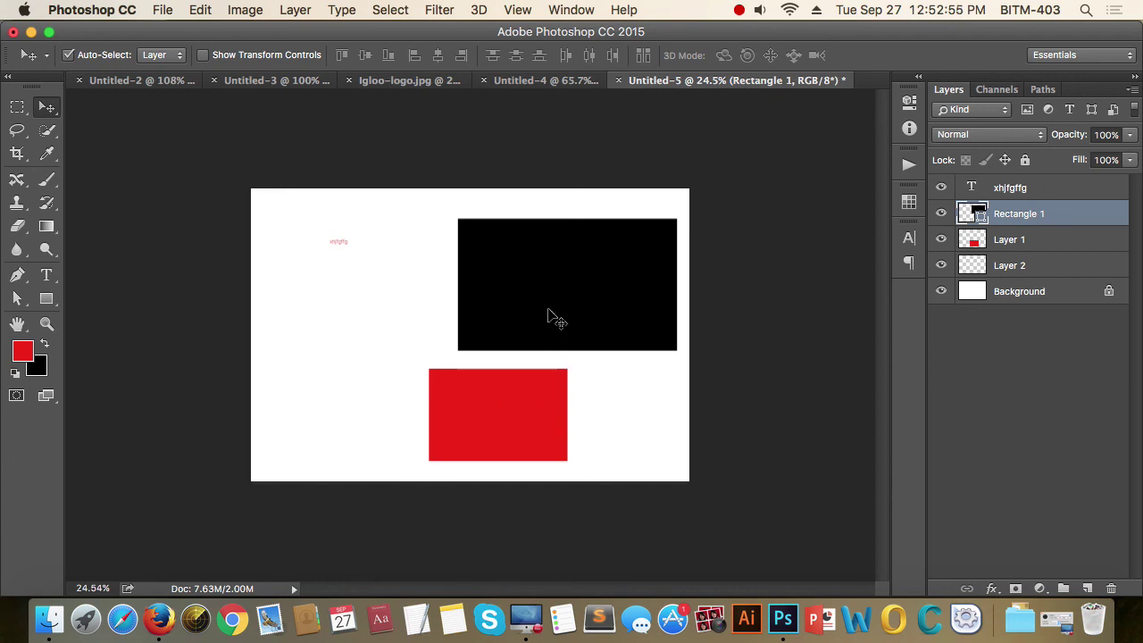
{"action": "left_click_drag", "start_coordinate": [553, 271], "coordinate": [465, 244]}
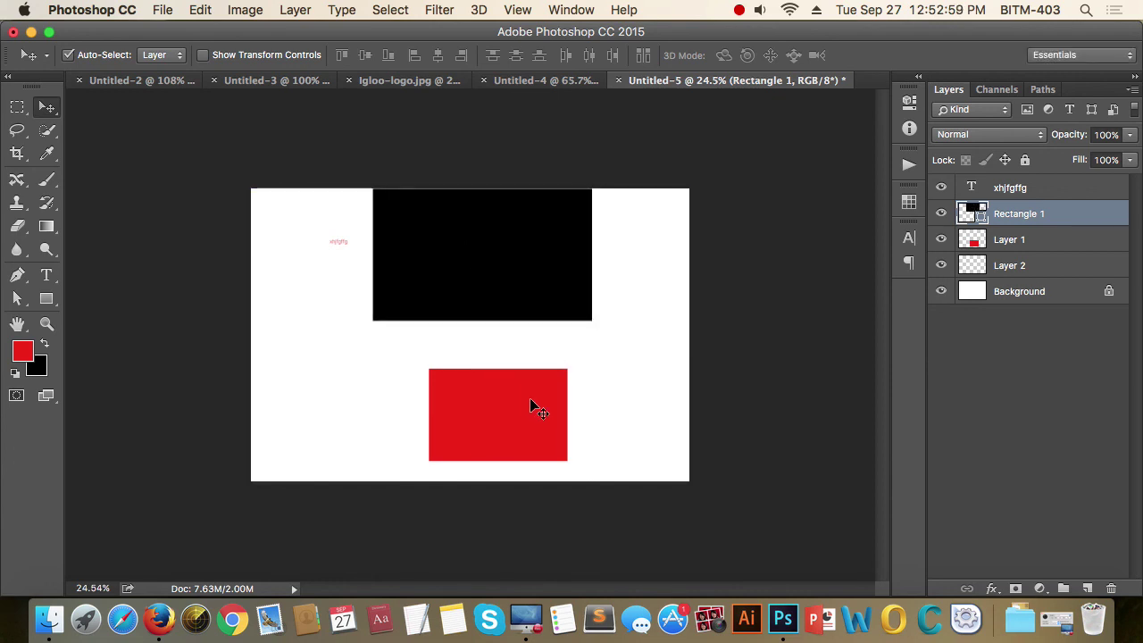
- Group Layer 1 and Rectangle 1 into Group 1, push the black rectangle top-right, and reselect both layers
{"action": "left_click", "coordinate": [1065, 248], "text": "shift"}
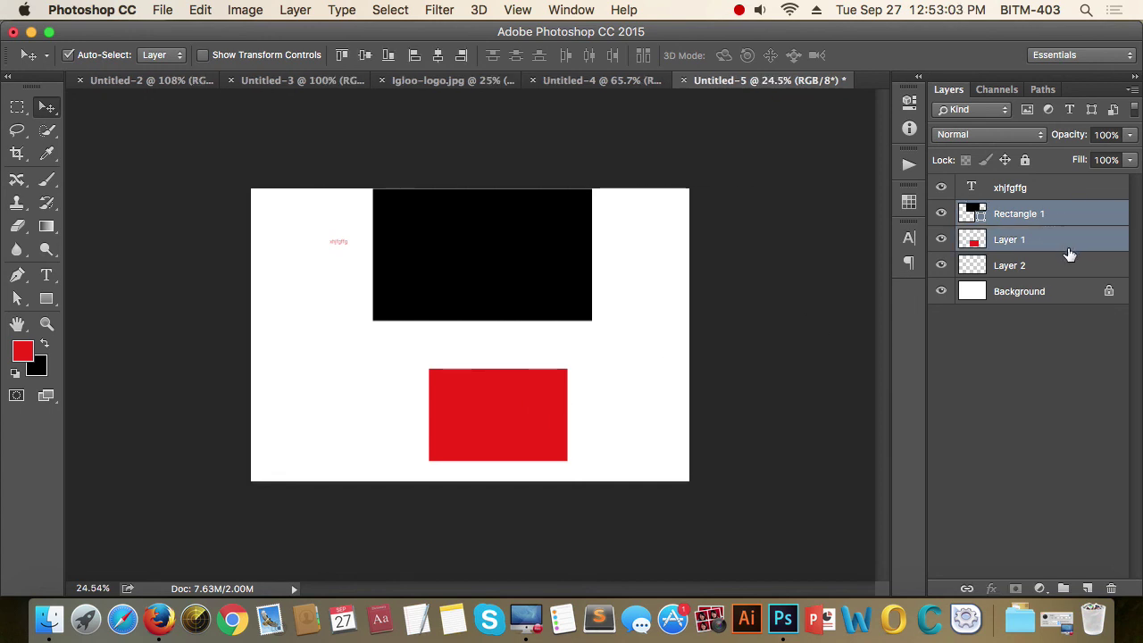
{"action": "key", "text": "super+g"}
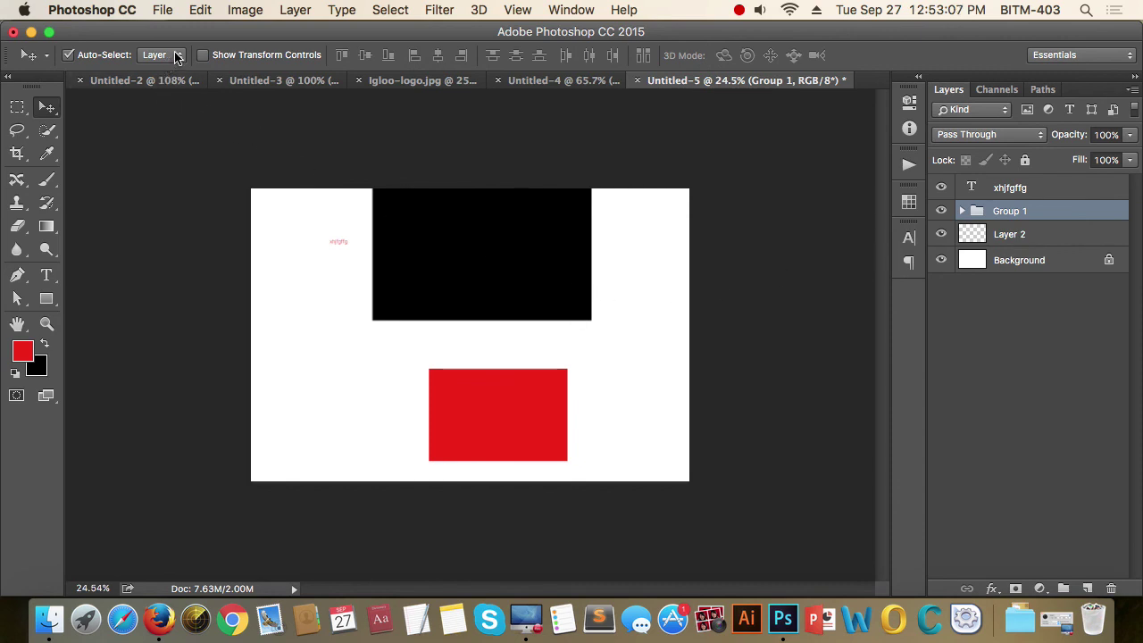
{"action": "left_click_drag", "start_coordinate": [517, 270], "coordinate": [692, 253]}
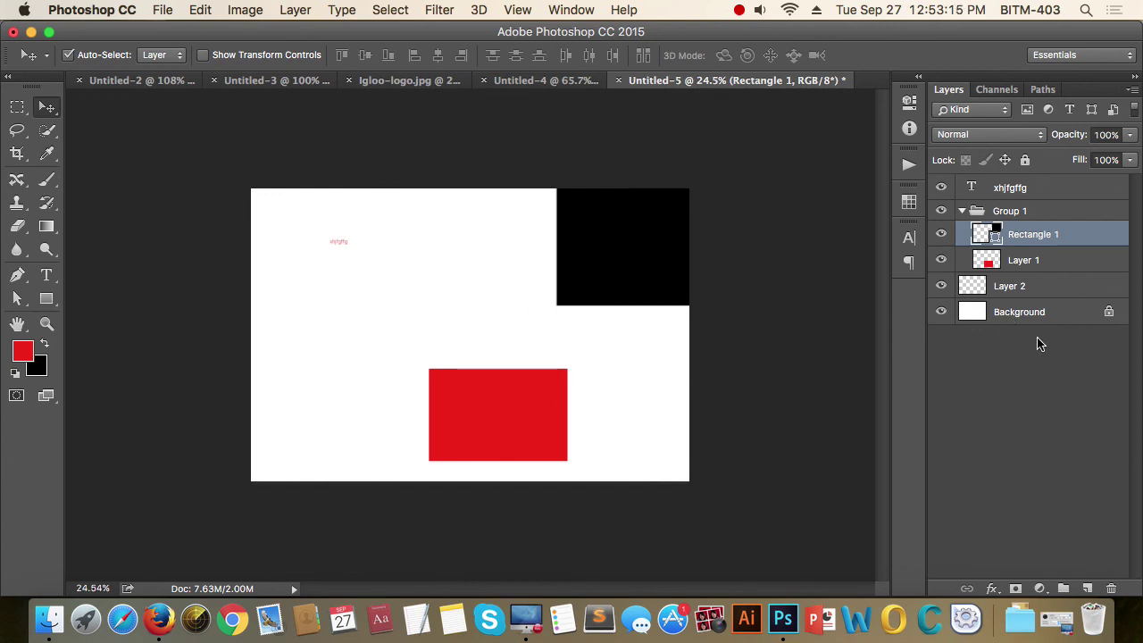
{"action": "left_click", "coordinate": [1063, 260], "text": "shift"}
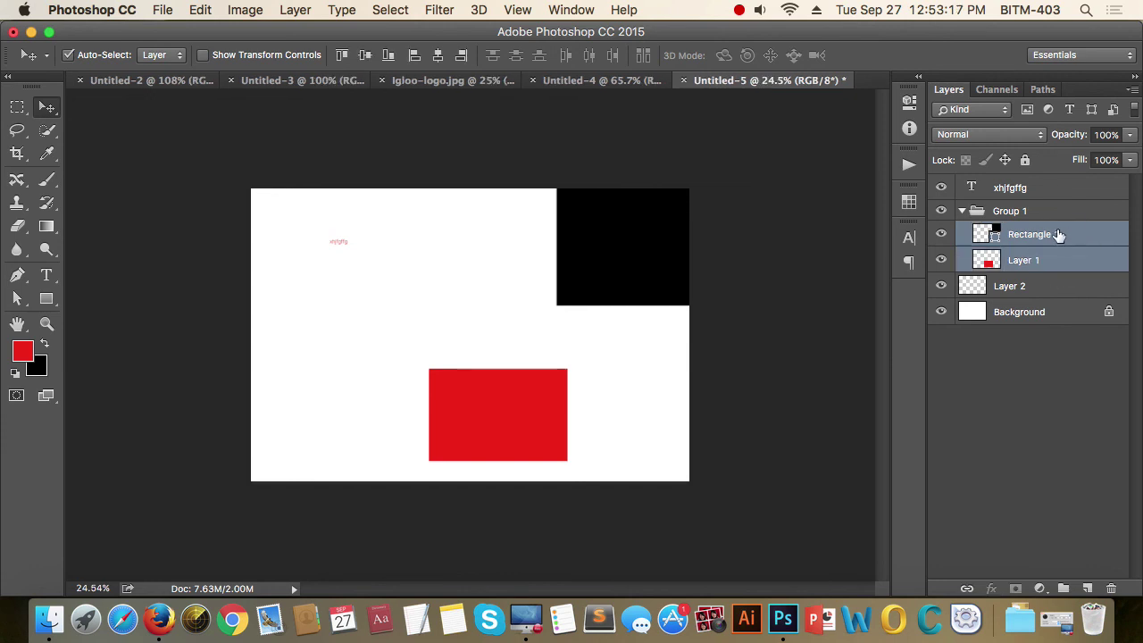
- Link the two rectangle layers and drag them as a pair left and slightly down
{"action": "left_click", "coordinate": [967, 588]}
{"action": "left_click", "coordinate": [1006, 448]}
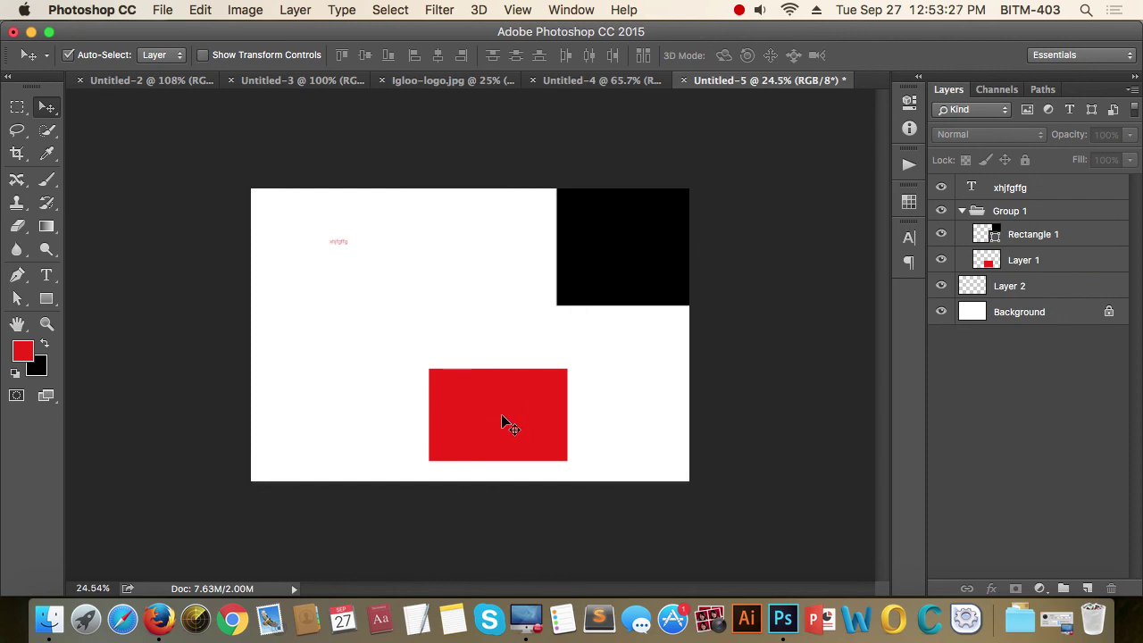
{"action": "left_click_drag", "start_coordinate": [503, 422], "coordinate": [395, 428]}
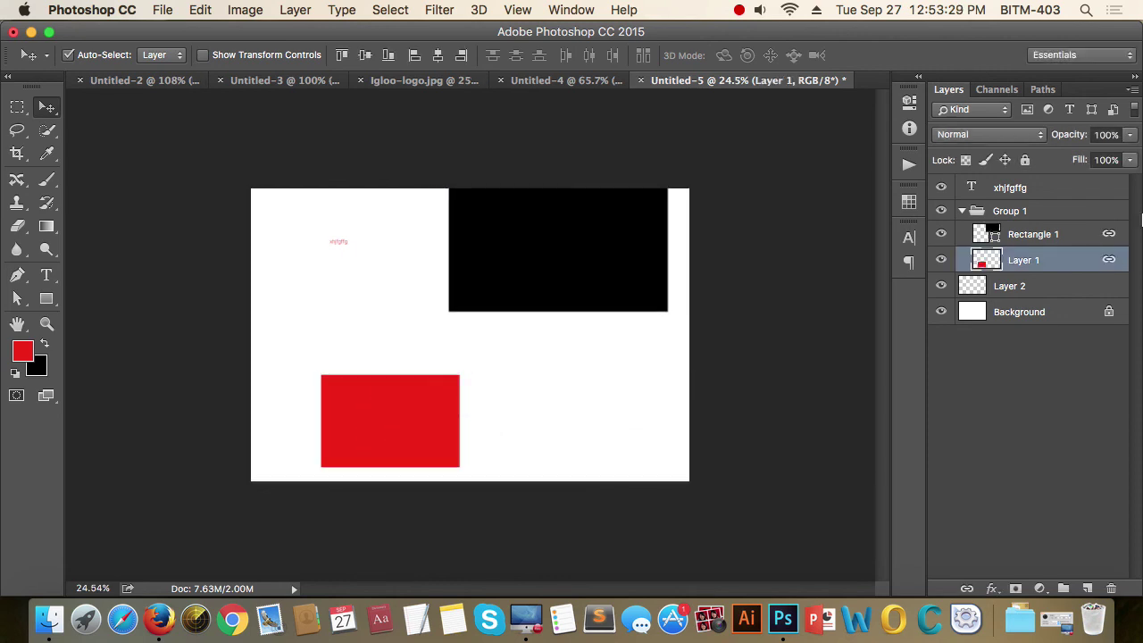
{"action": "mouse_move", "coordinate": [526, 289]}
{"action": "left_mouse_down"}
{"action": "mouse_move", "coordinate": [475, 344]}
{"action": "mouse_move", "coordinate": [524, 311]}
{"action": "mouse_move", "coordinate": [526, 295]}
{"action": "mouse_move", "coordinate": [522, 304]}
{"action": "left_mouse_up"}
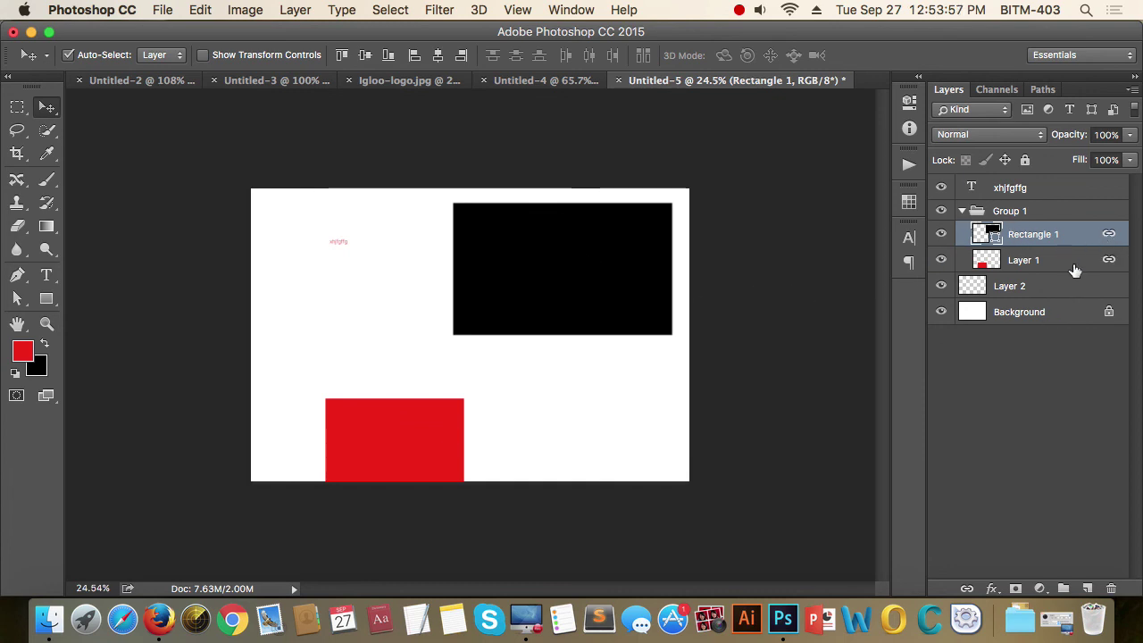
- Reselect both rectangle layers and unlink them
{"action": "left_click", "coordinate": [1105, 260]}
{"action": "left_click", "coordinate": [1106, 260]}
{"action": "left_click", "coordinate": [1104, 261], "text": "shift"}
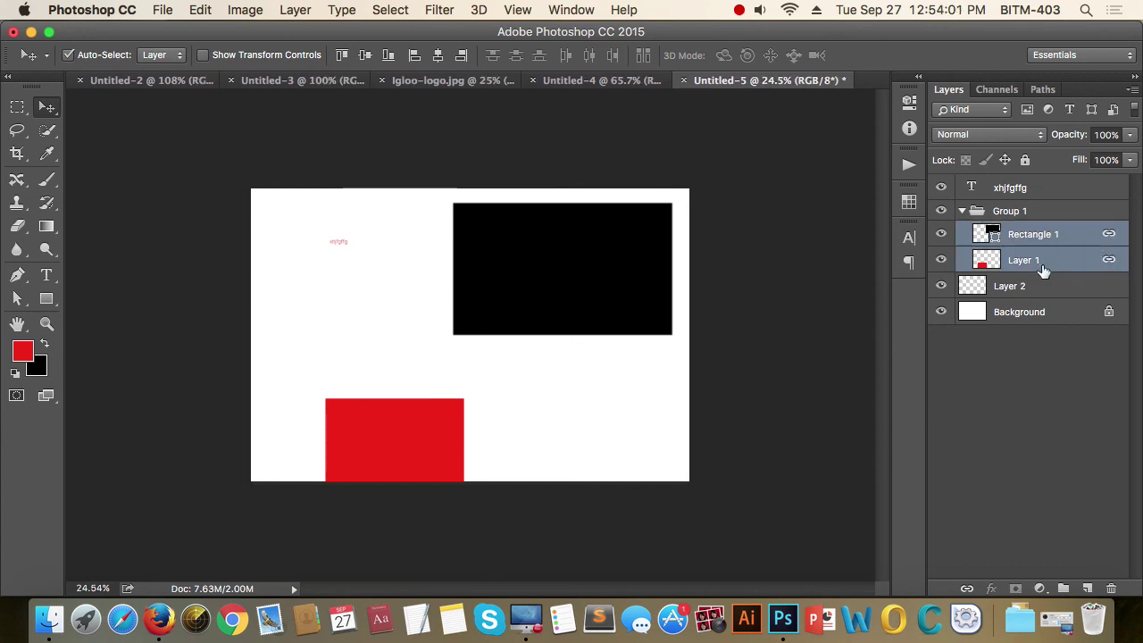
{"action": "left_click", "coordinate": [966, 588]}
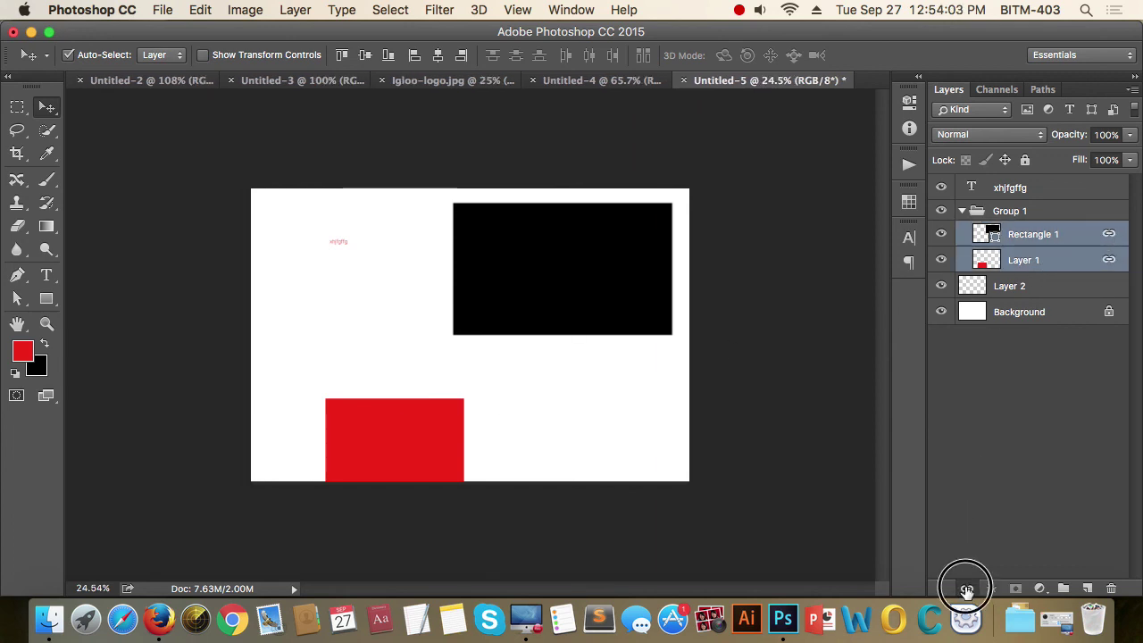